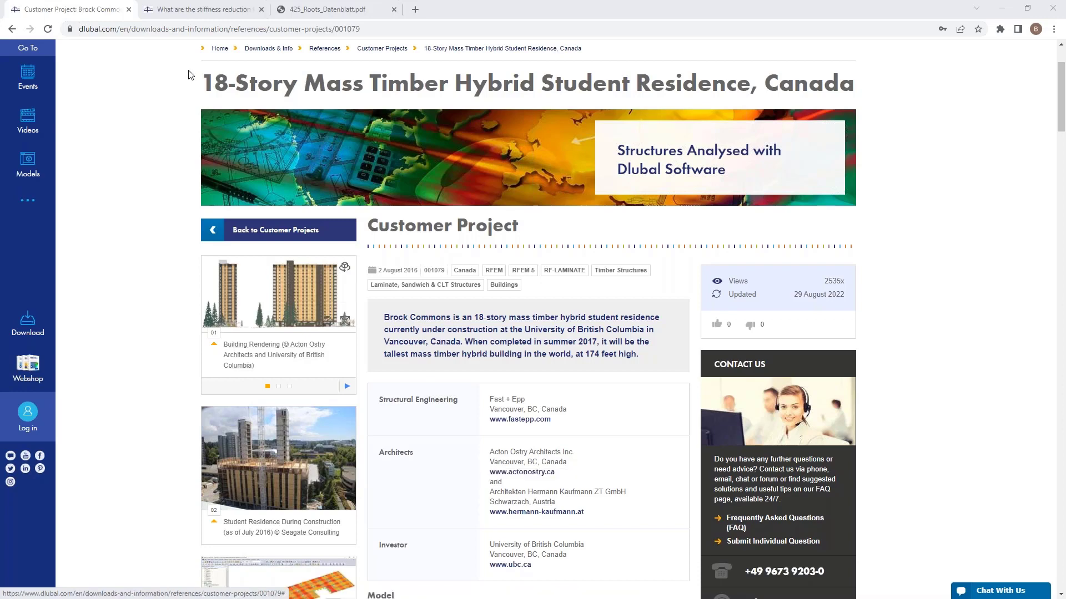
Review the FAQ on stiffness reduction factors k33 and k88 and the about-the-project page of the Roots data sheet.
click(194, 10)
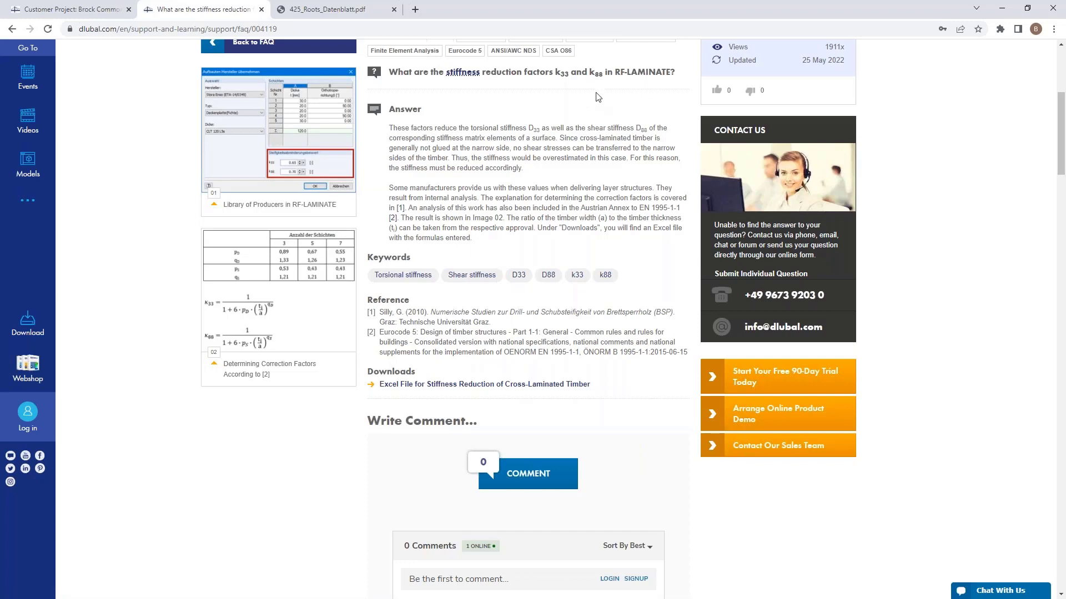
scroll(330, 279, up, 1)
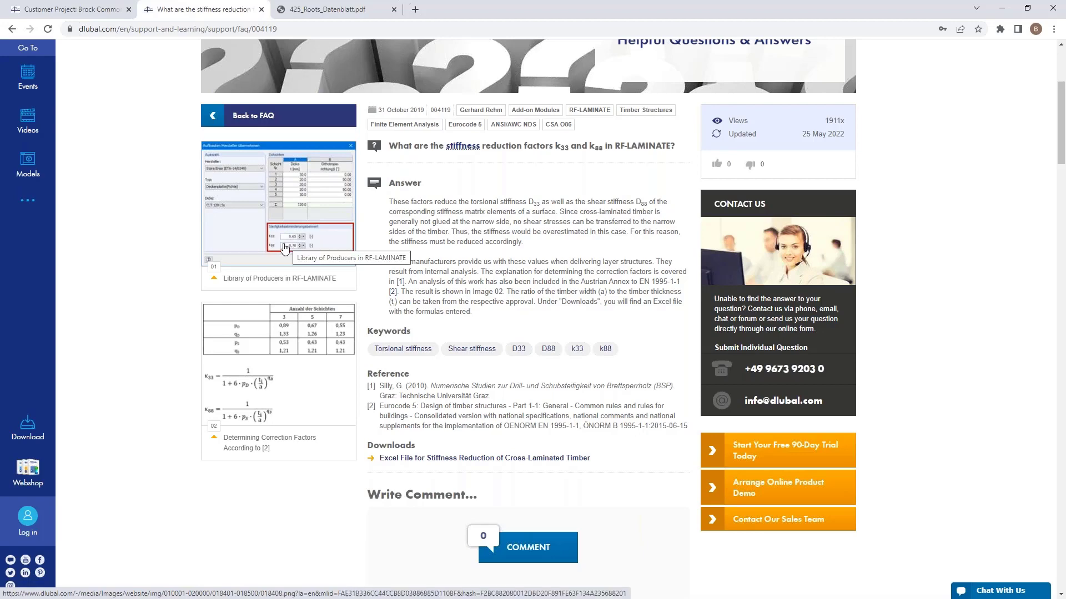
click(340, 11)
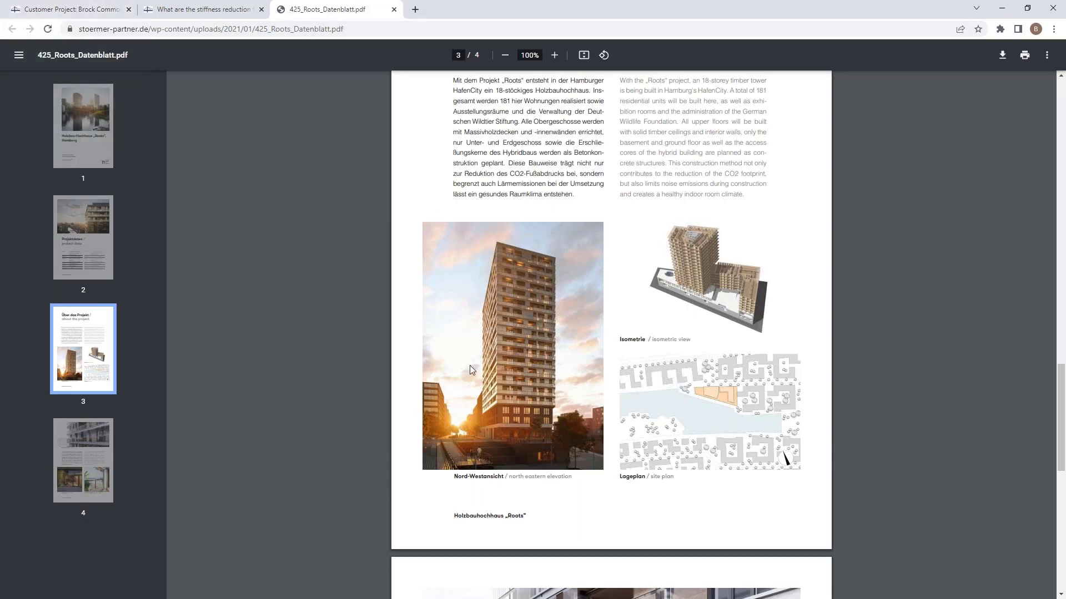
scroll(470, 365, up, 3)
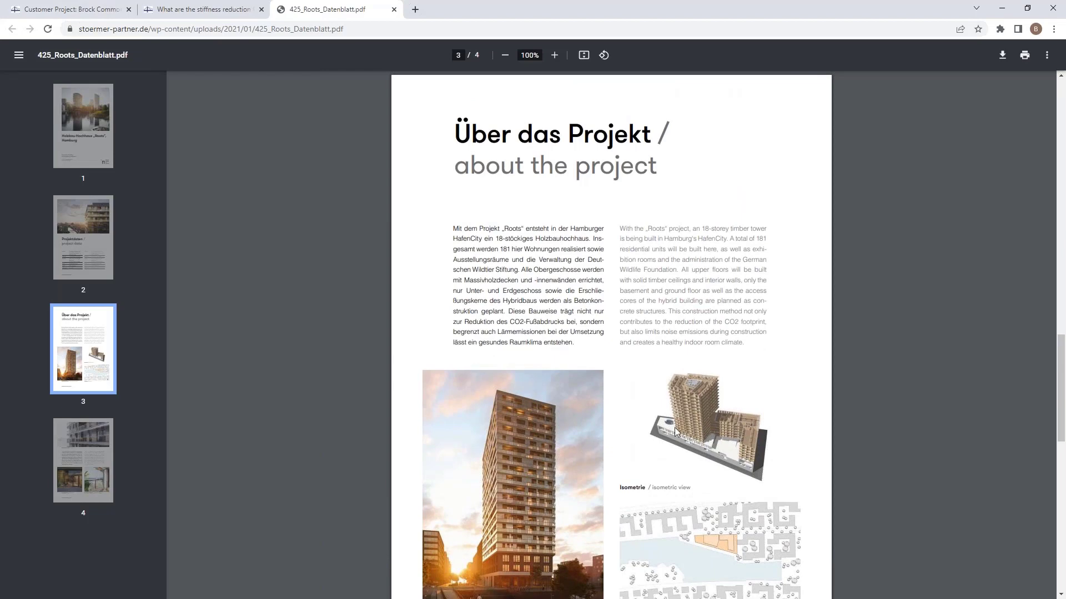
scroll(674, 427, down, 2)
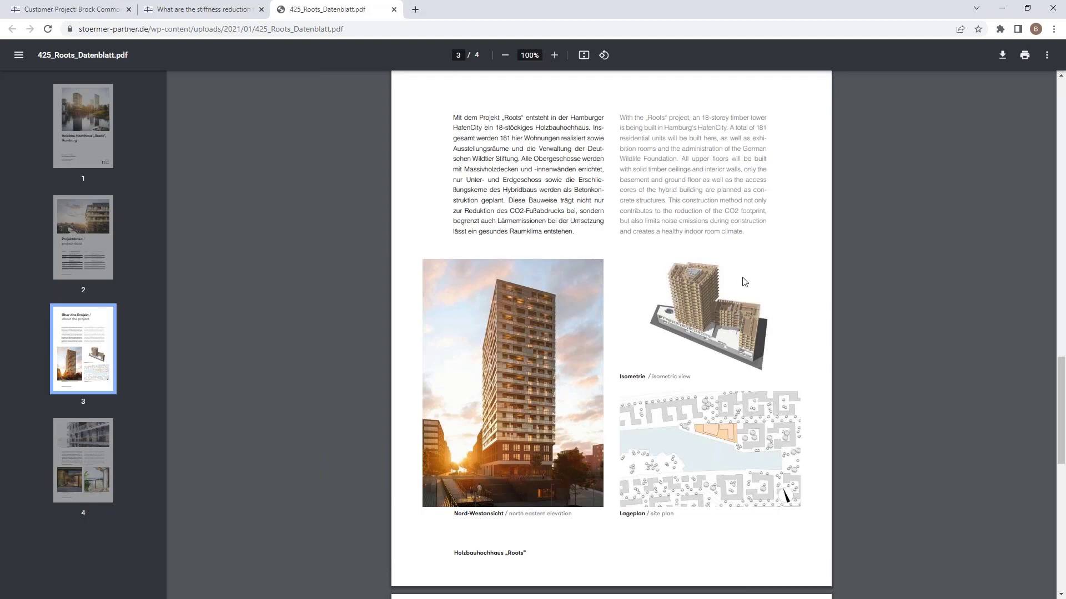
Switch to RFEM, name the new model 2D, and activate the Multilayer Surfaces add-on with load wizards turned off.
click(1002, 8)
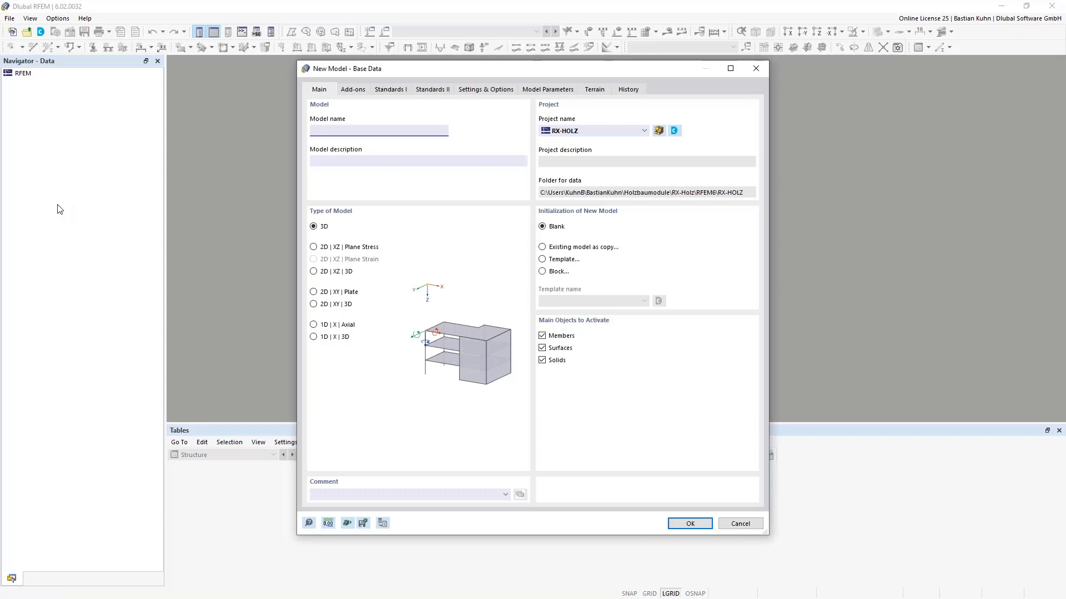
text(2D)
click(356, 94)
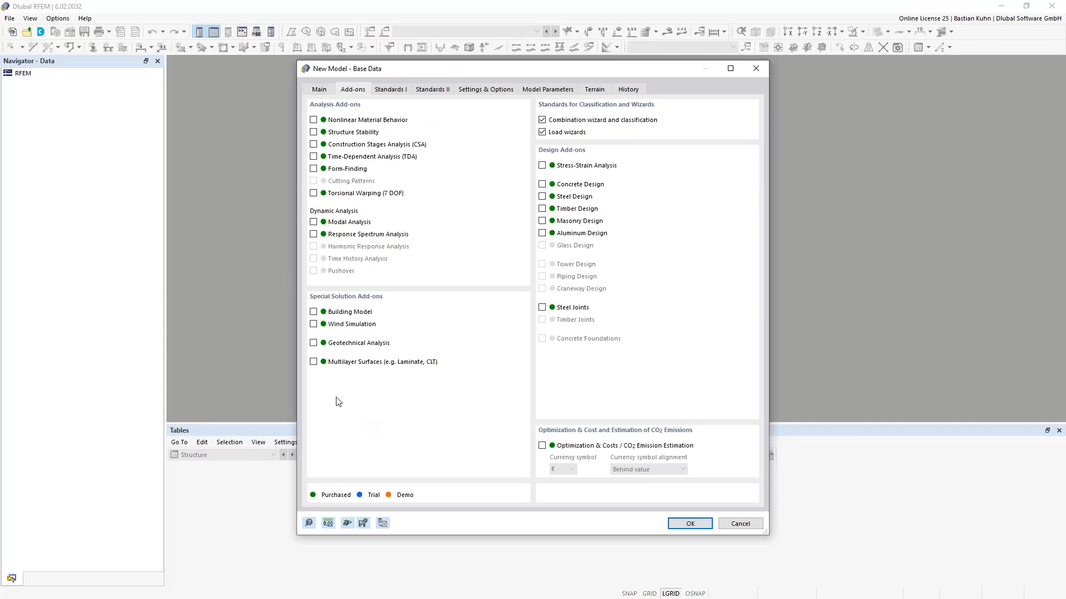
click(313, 363)
click(542, 134)
Set the standard group for load case classification and the combination wizard to EN 1990 | Timber.
click(398, 91)
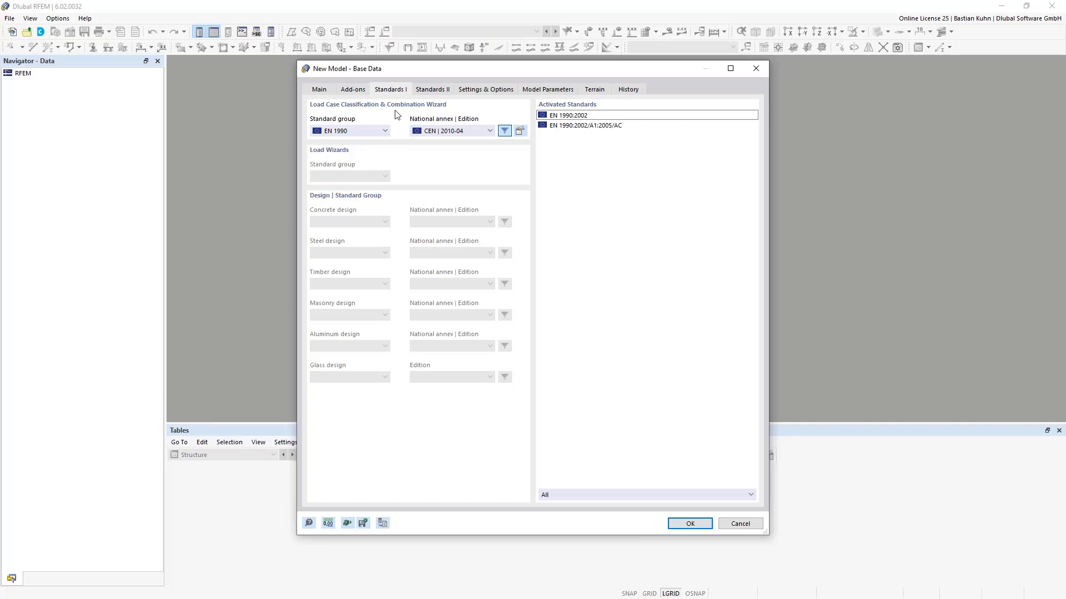
click(382, 132)
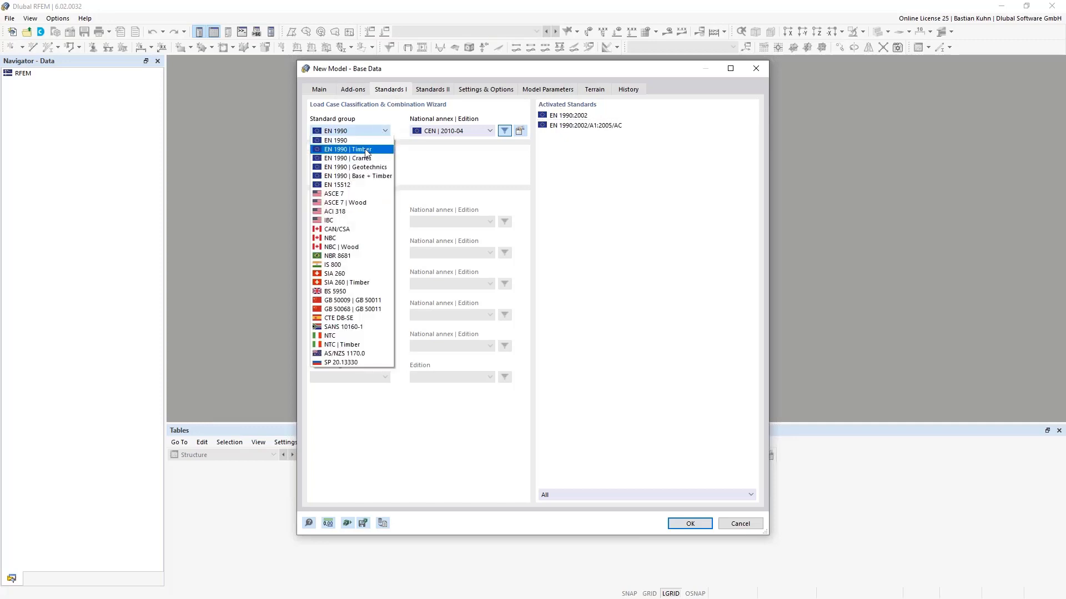
click(365, 150)
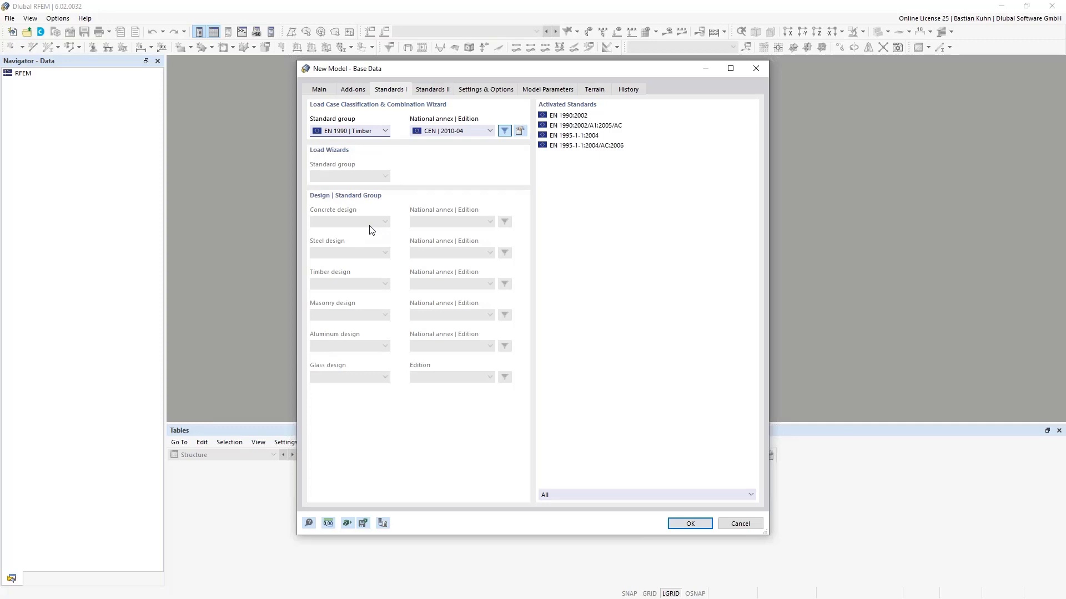
click(358, 132)
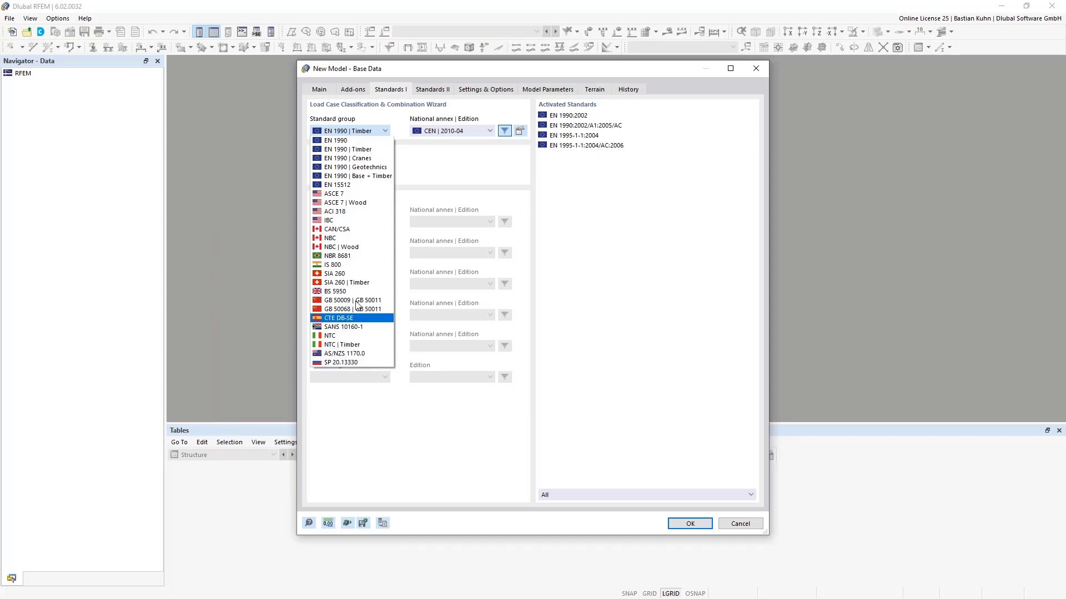
click(444, 172)
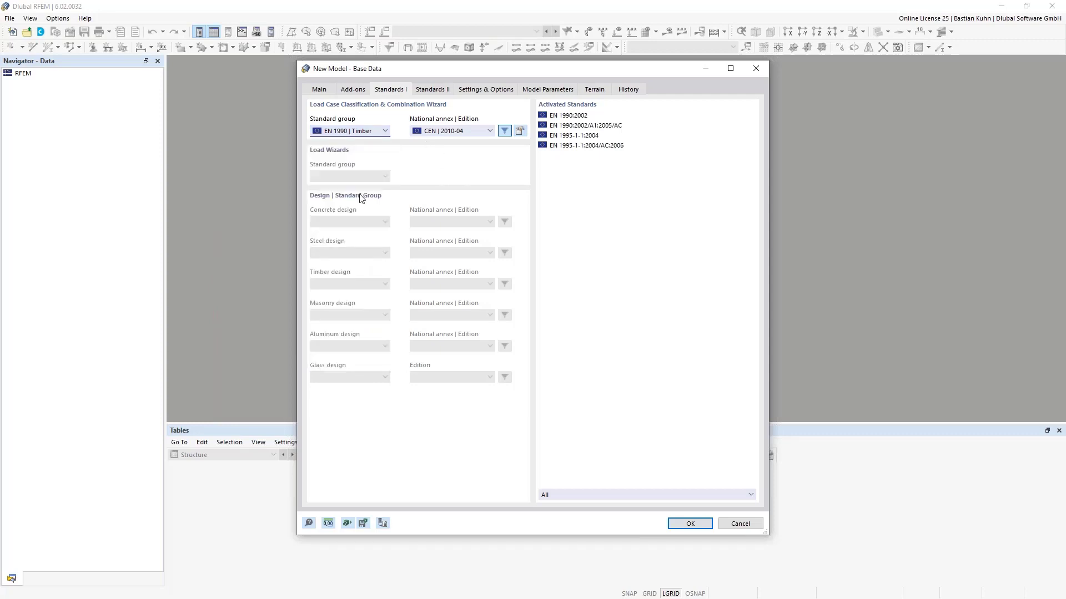
click(370, 132)
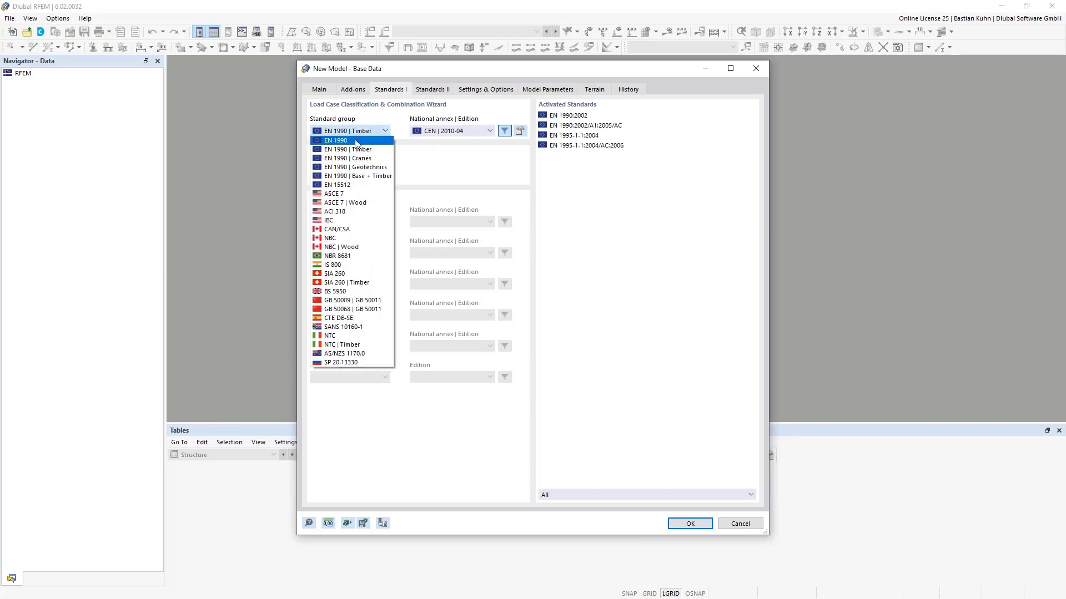
click(452, 155)
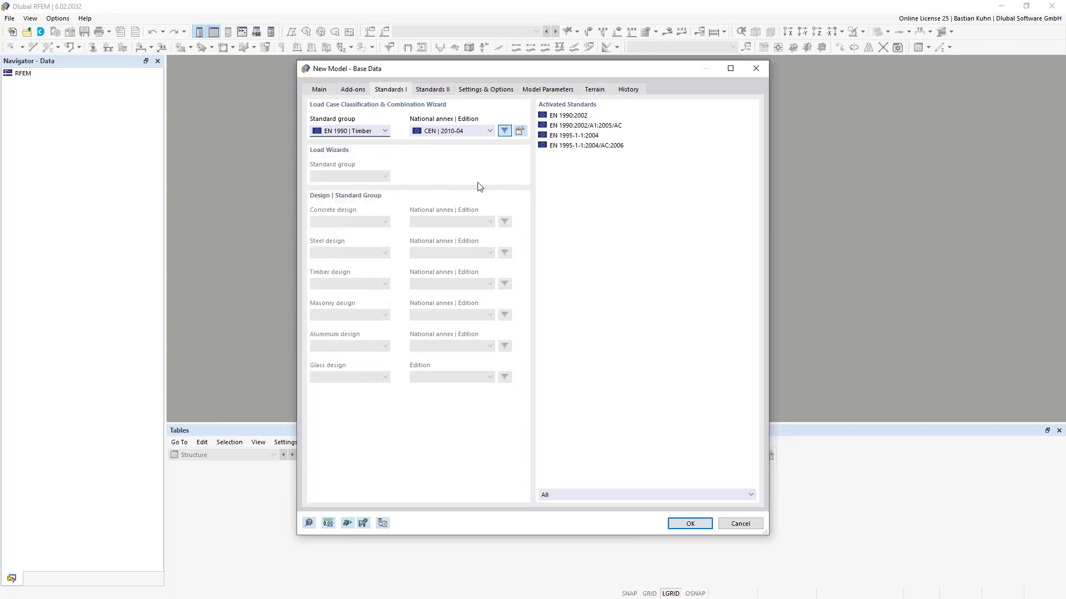
Review the standard's partial factors and timber deformation coefficient, and create the model with the chosen base data.
click(520, 131)
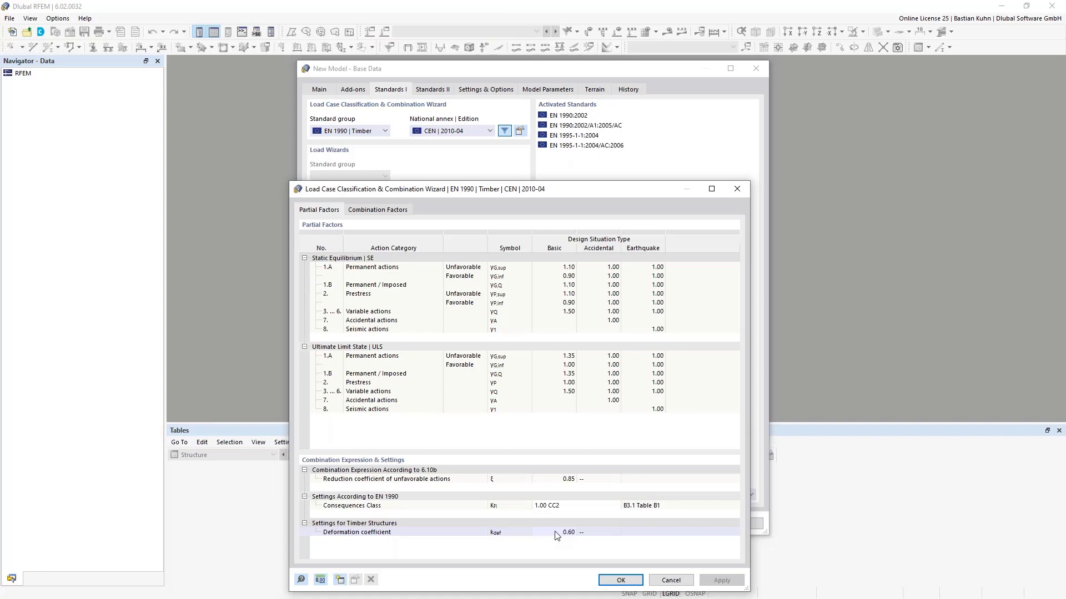
click(735, 189)
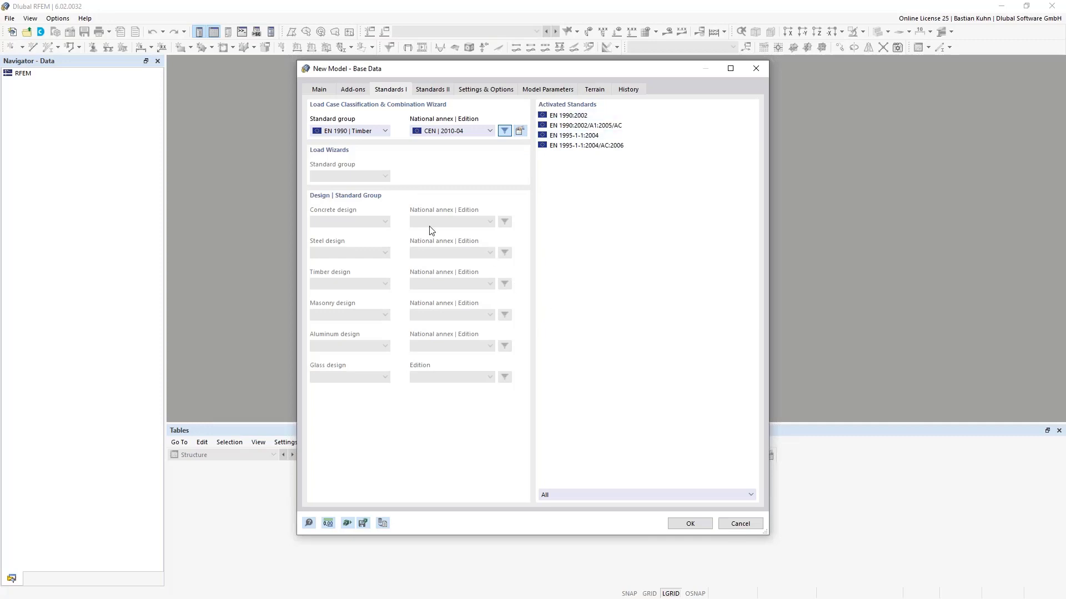
click(688, 523)
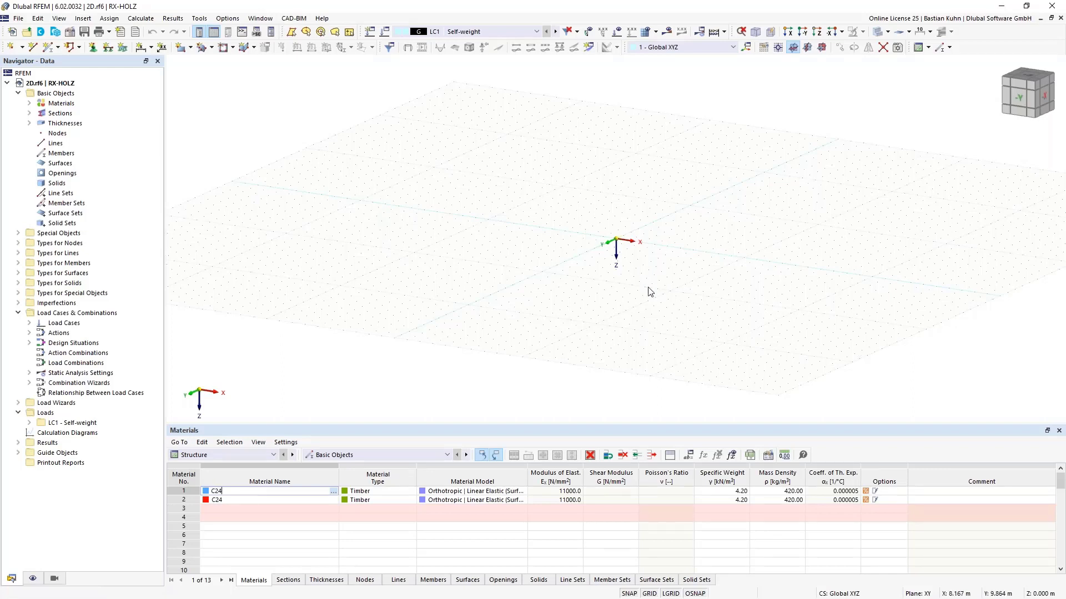
click(182, 49)
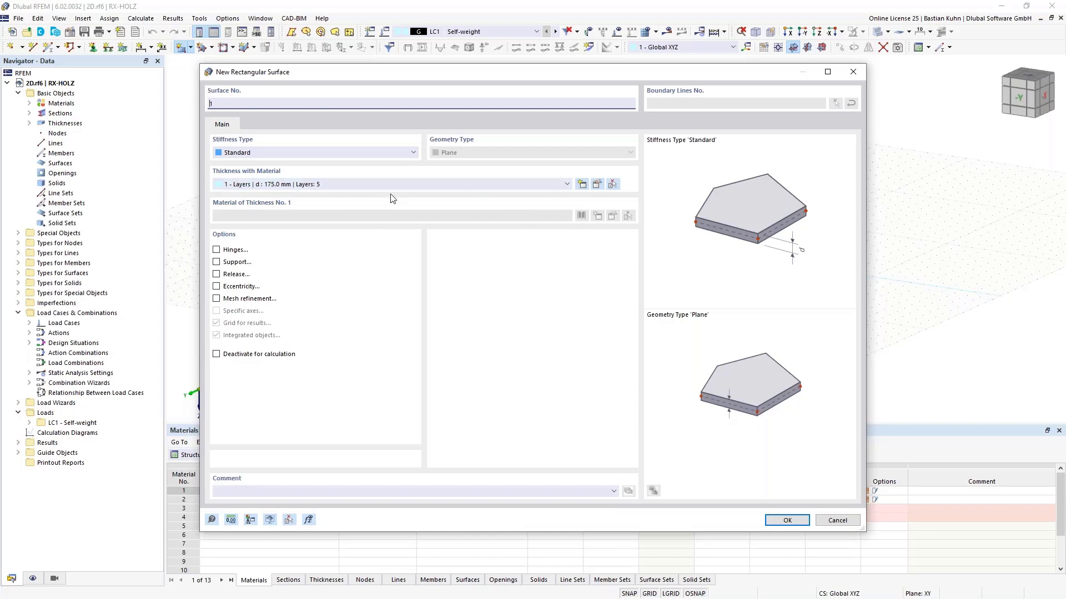
click(582, 186)
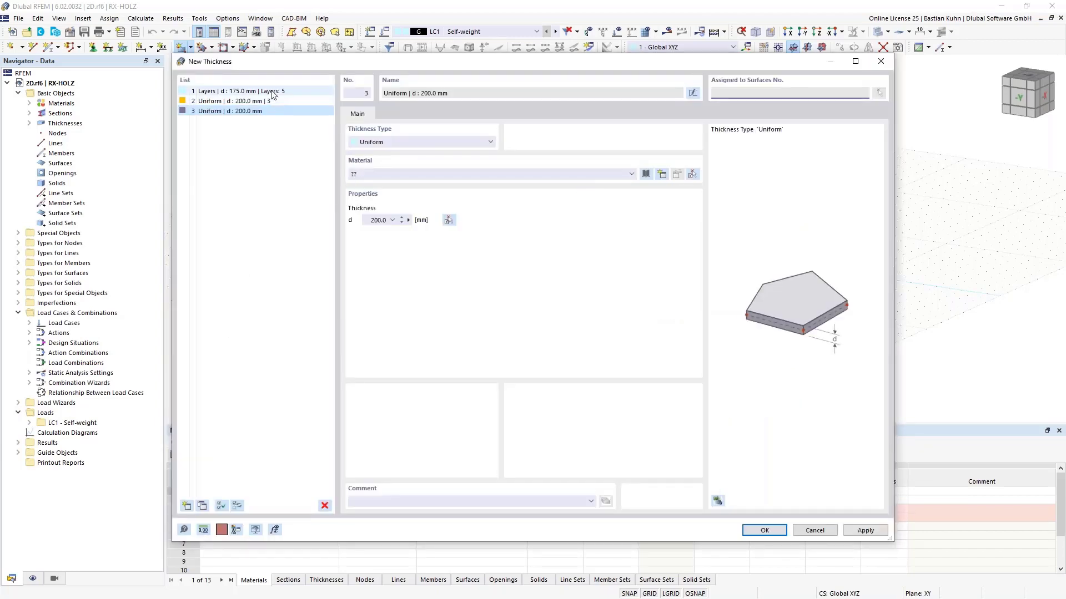
key(Return)
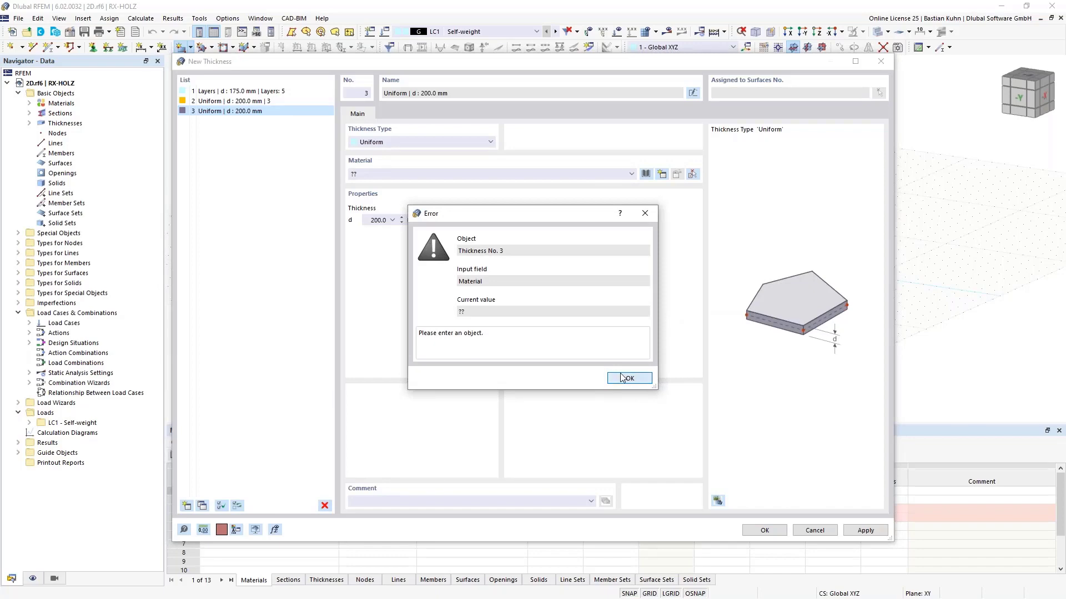
click(615, 380)
click(815, 530)
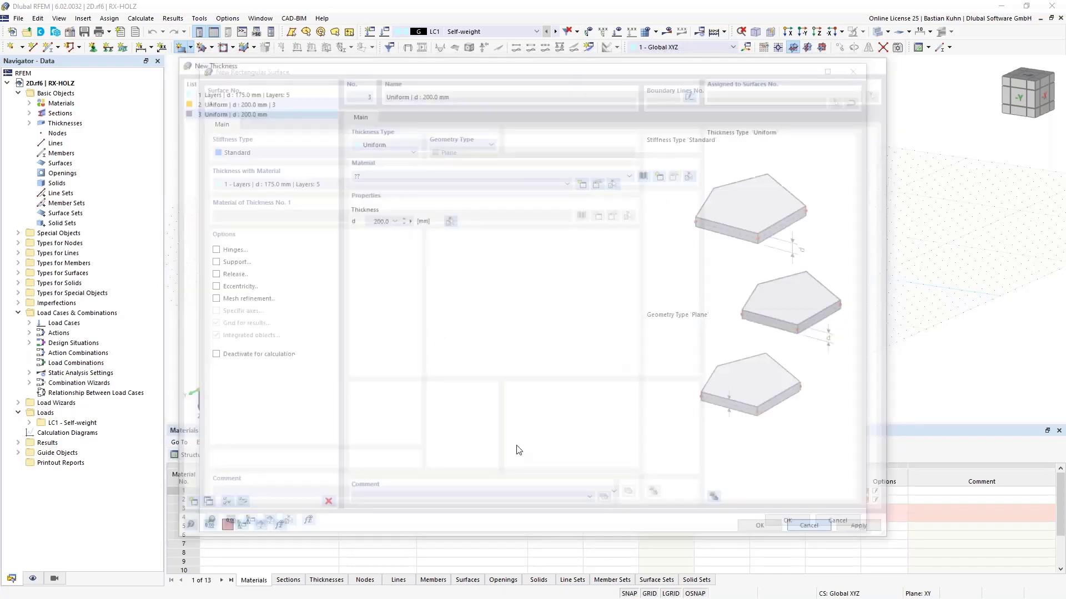
click(830, 521)
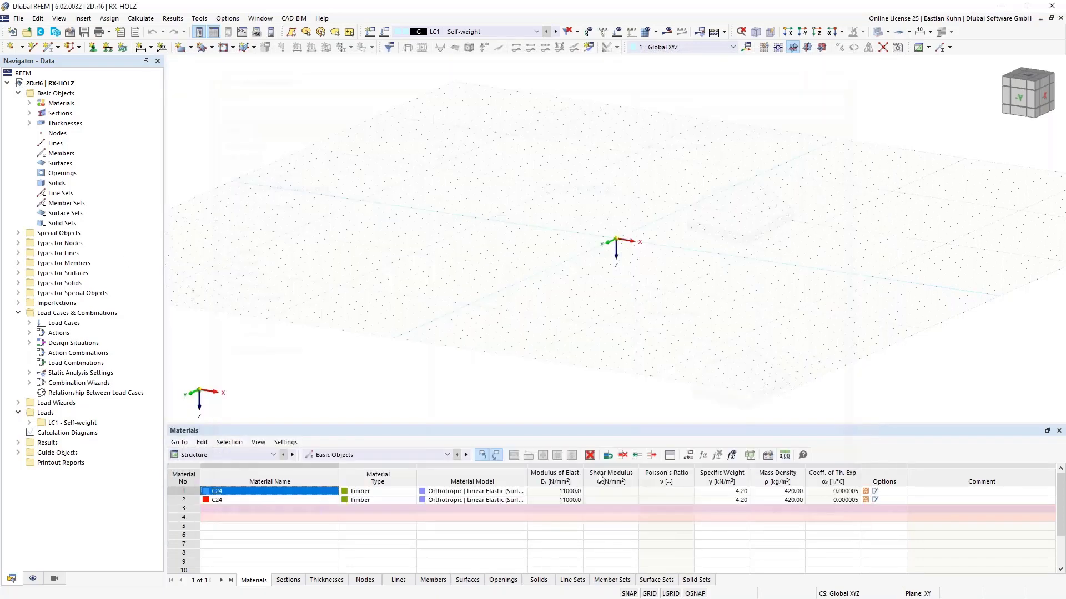
Delete all unassigned thicknesses from the model.
right_click(60, 124)
click(93, 185)
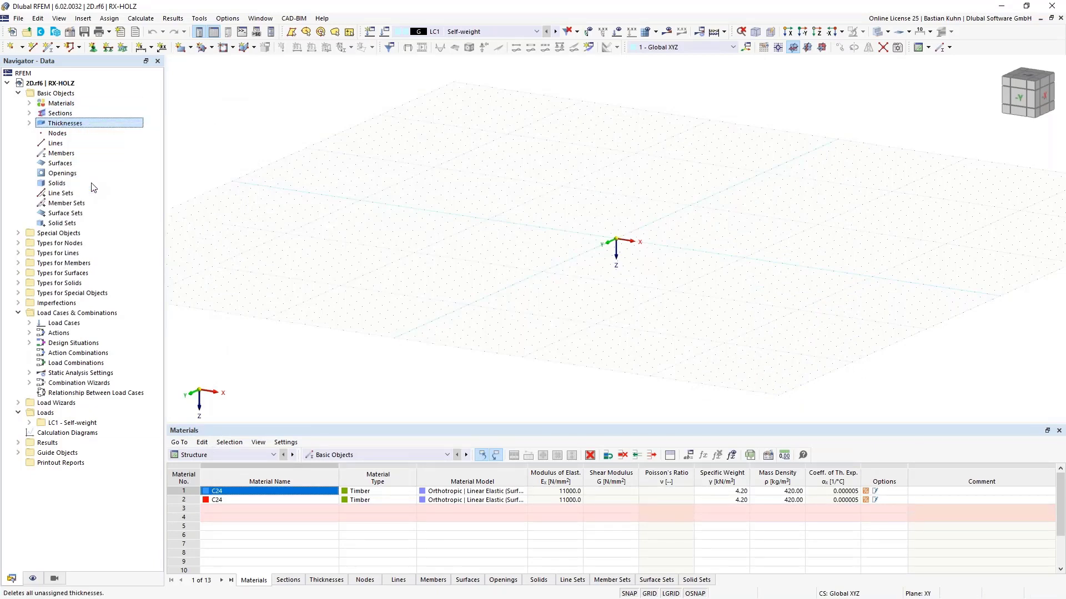
click(578, 354)
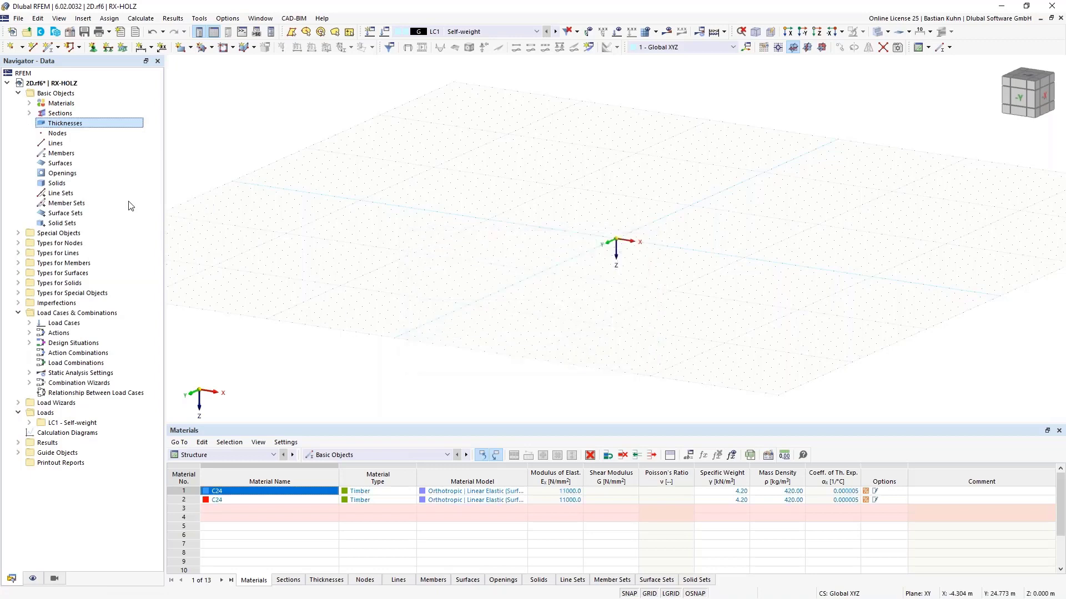
Delete all unassigned sections from the model.
click(56, 115)
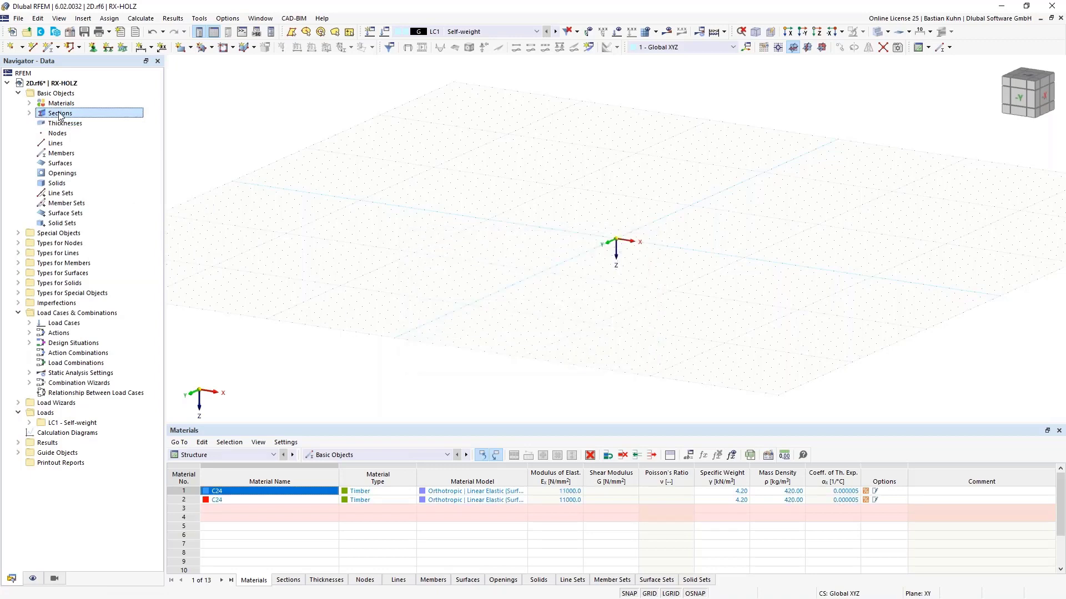
right_click(60, 115)
click(111, 175)
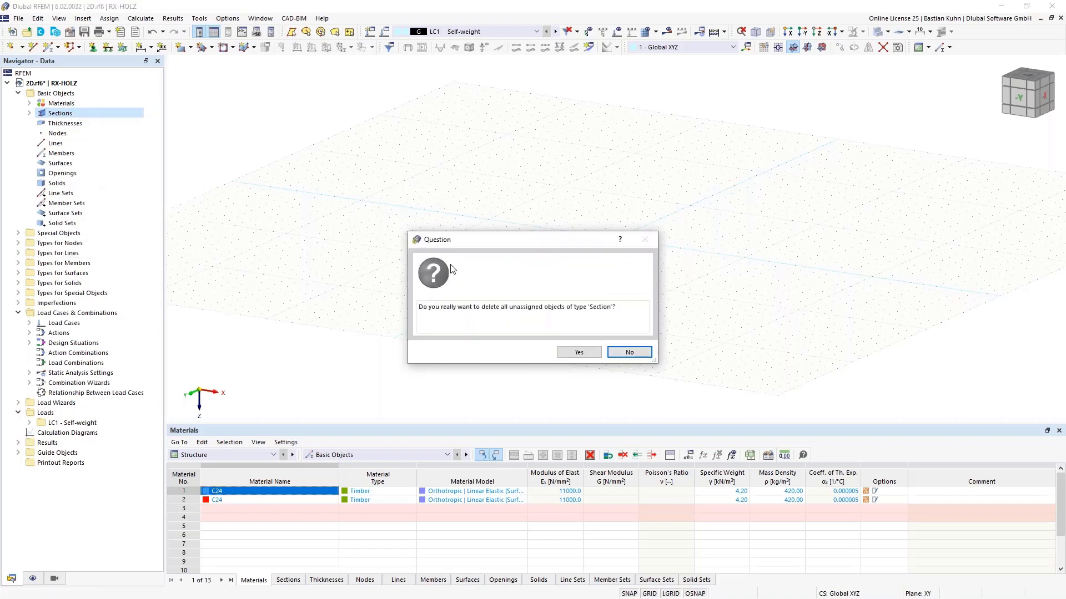
click(572, 353)
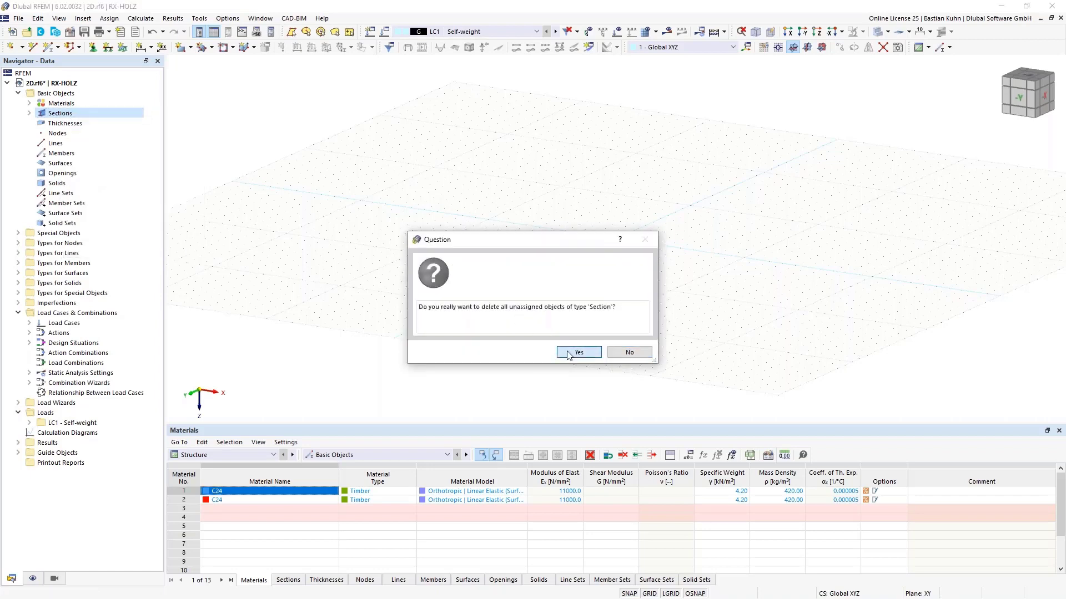
Delete all unassigned materials from the model.
click(60, 104)
right_click(60, 104)
click(102, 163)
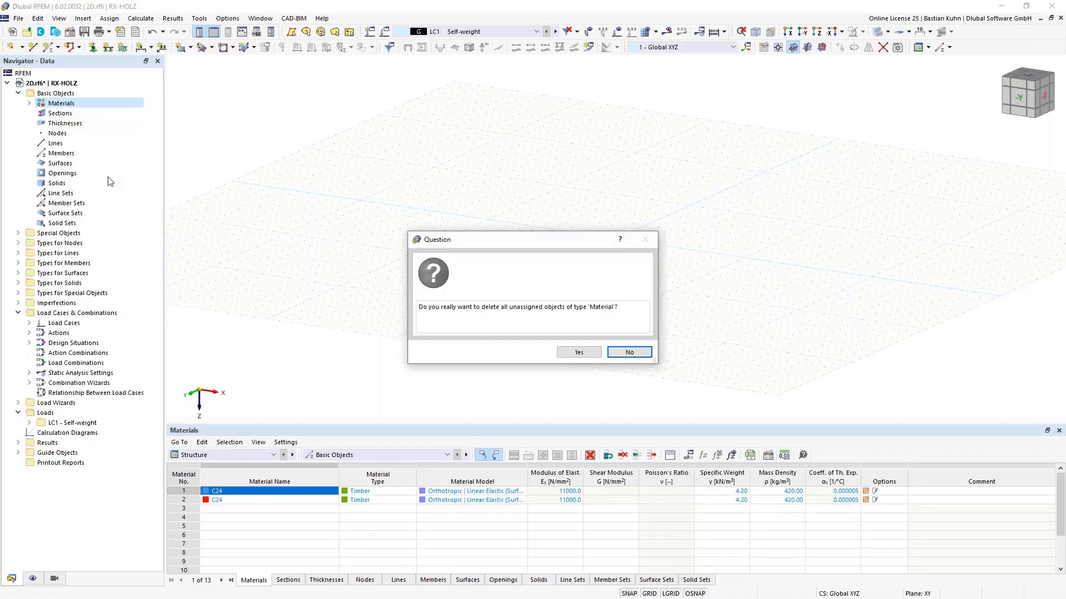
click(574, 353)
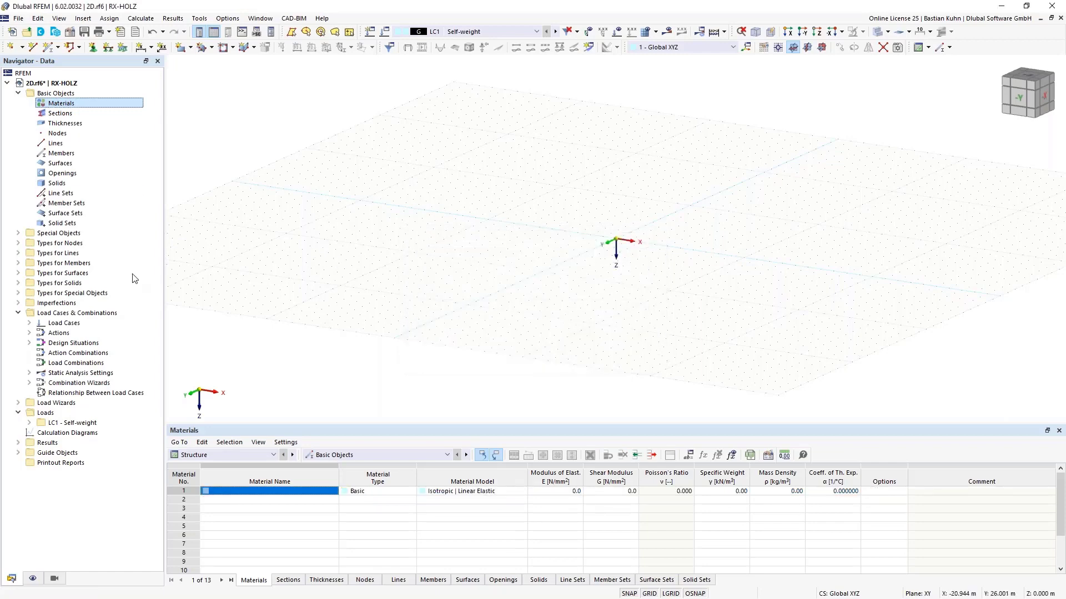
Start a new rectangular surface and create a new thickness of the type Layers for it.
click(181, 47)
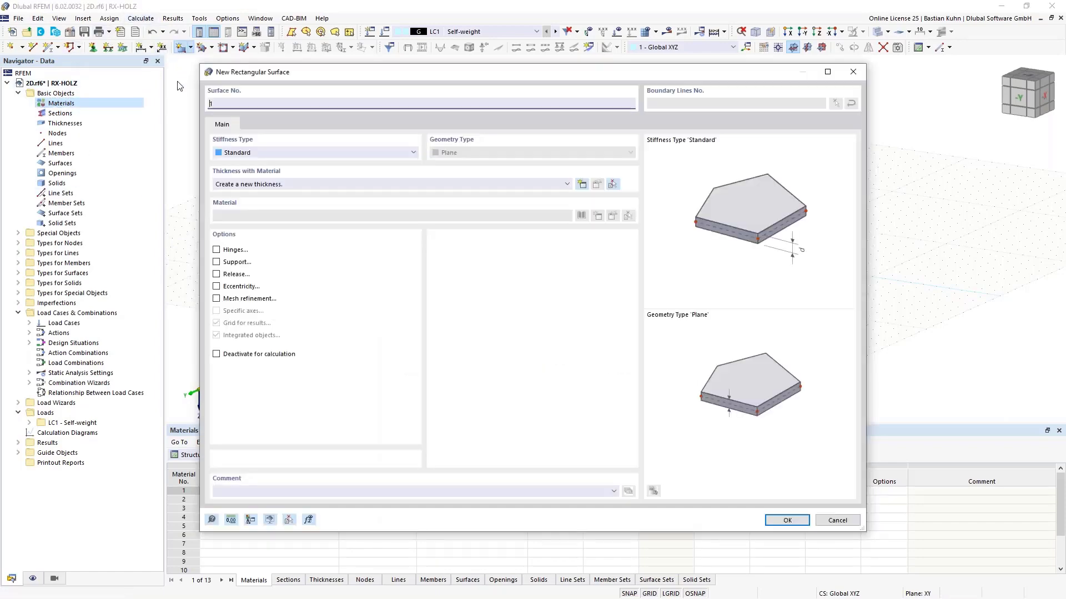
click(581, 184)
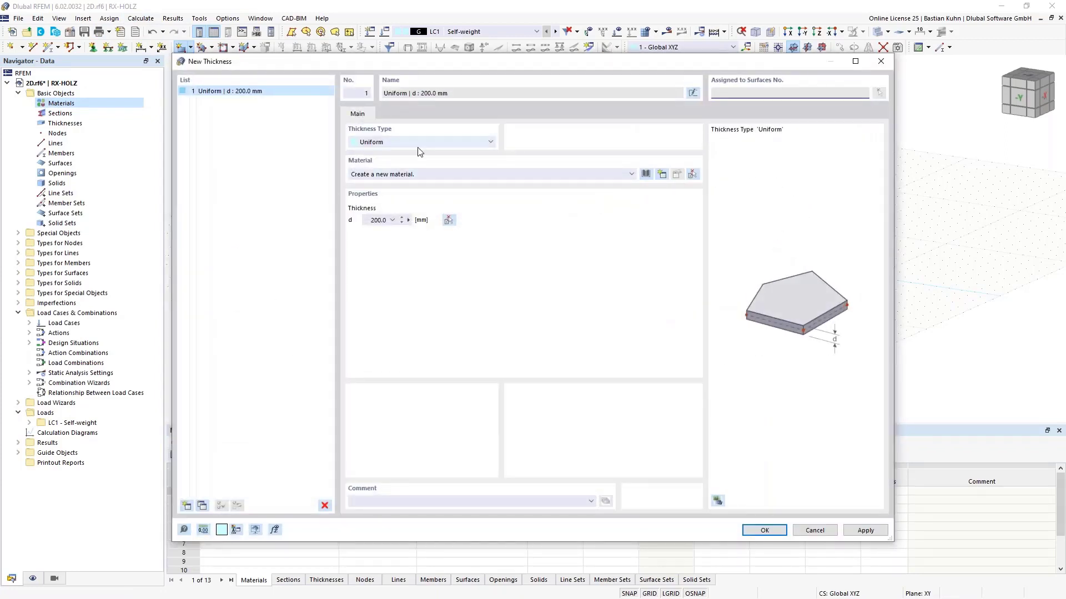
click(455, 142)
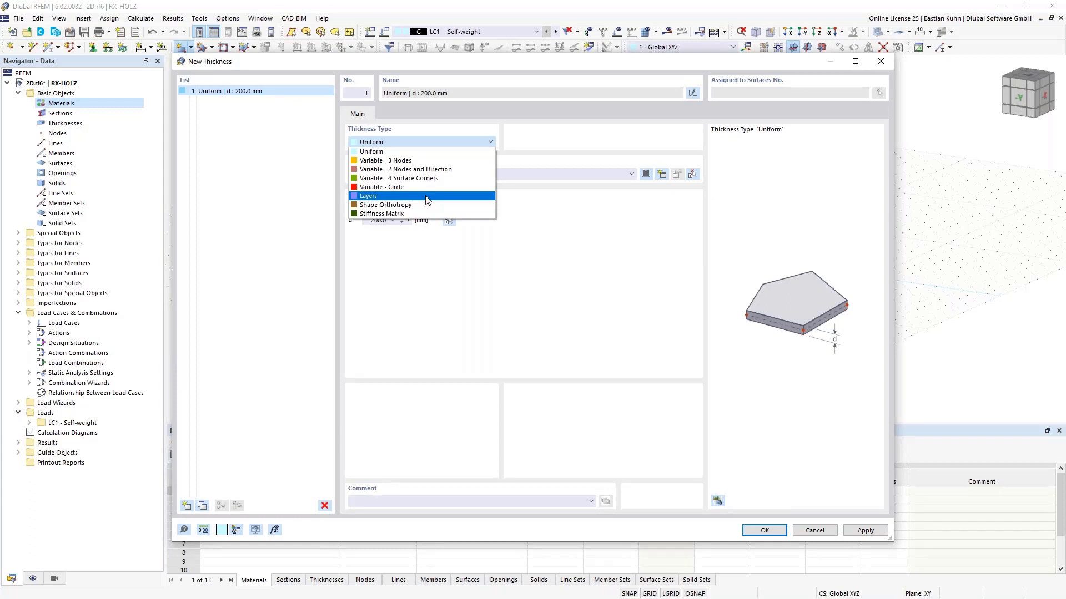
click(369, 199)
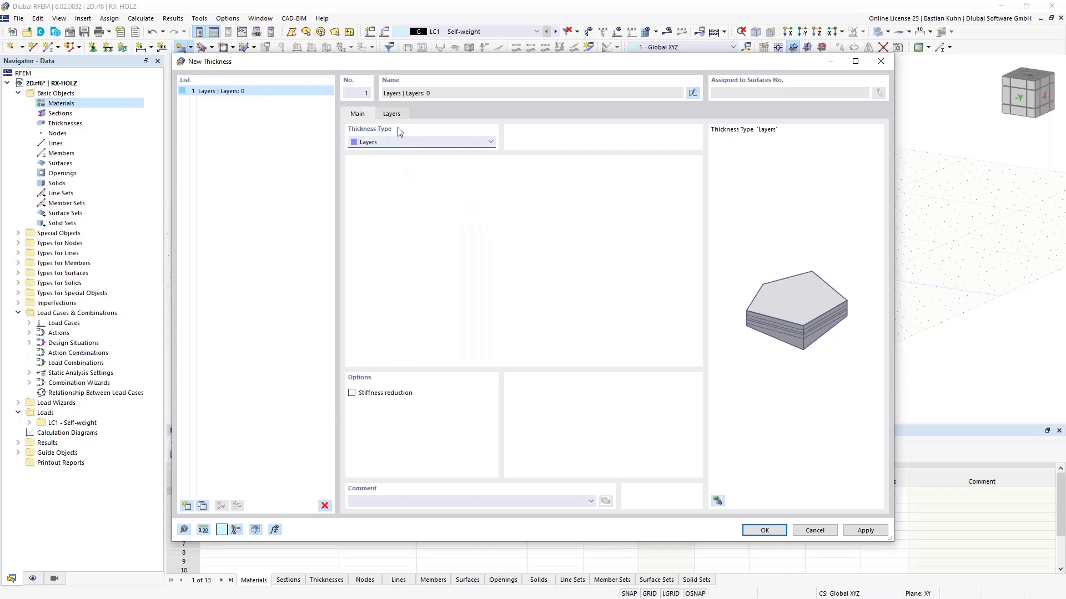
Add layer 1 to the layered thickness with its thickness defined directly.
click(392, 114)
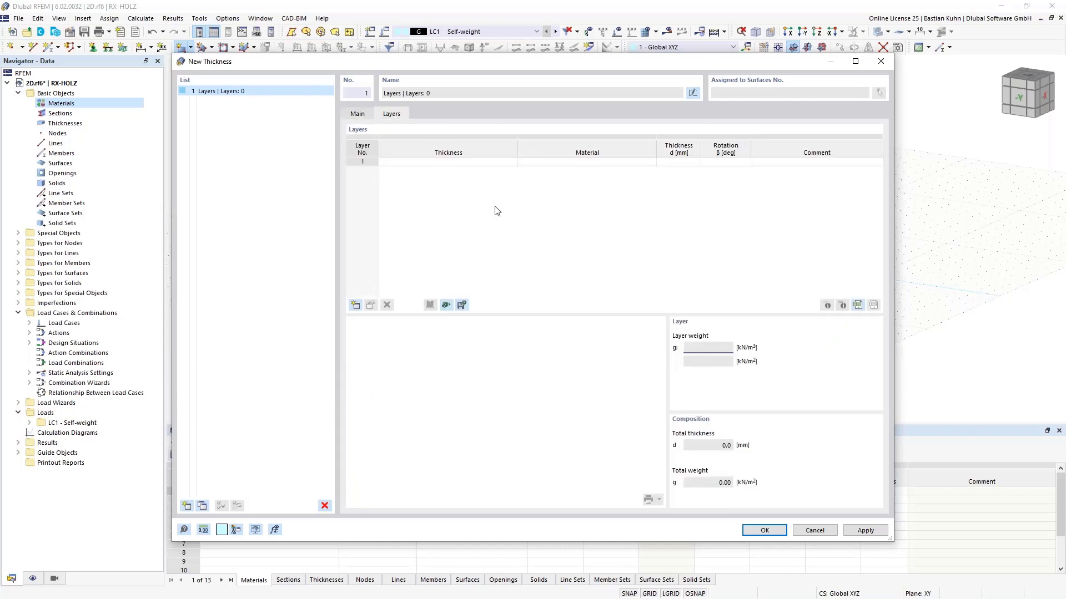
click(481, 168)
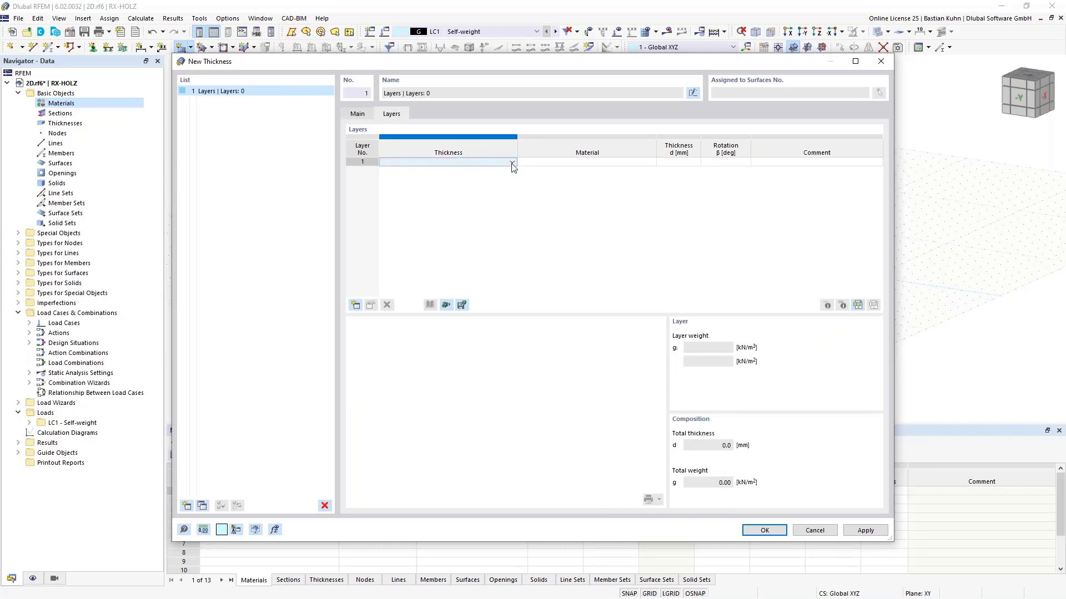
click(512, 162)
click(502, 171)
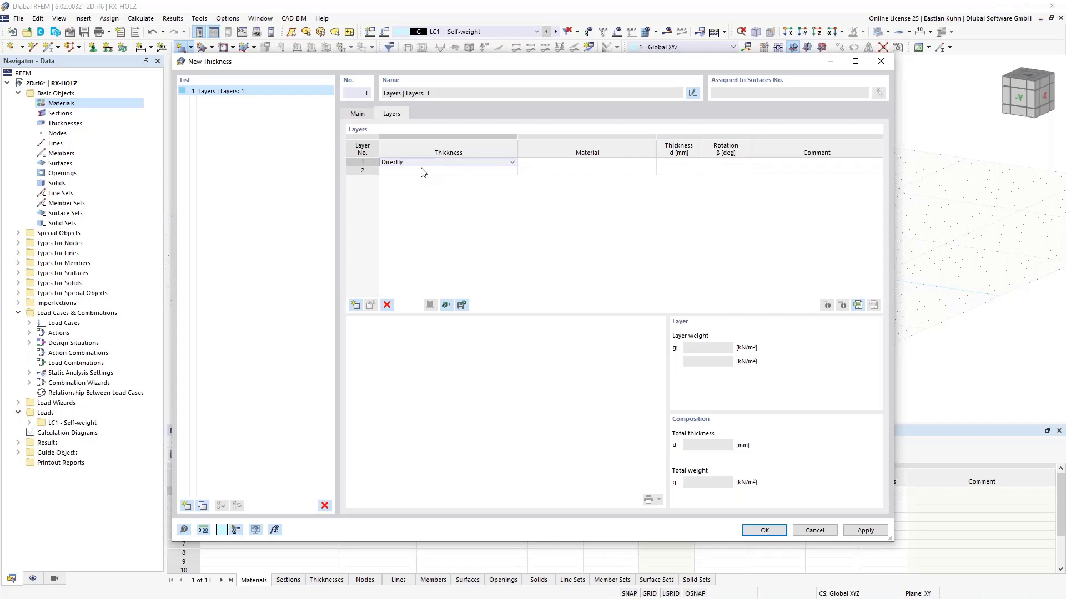
Create a new material for layer 1 with the Orthotropic | Linear Elastic (Surfaces) material model.
click(545, 162)
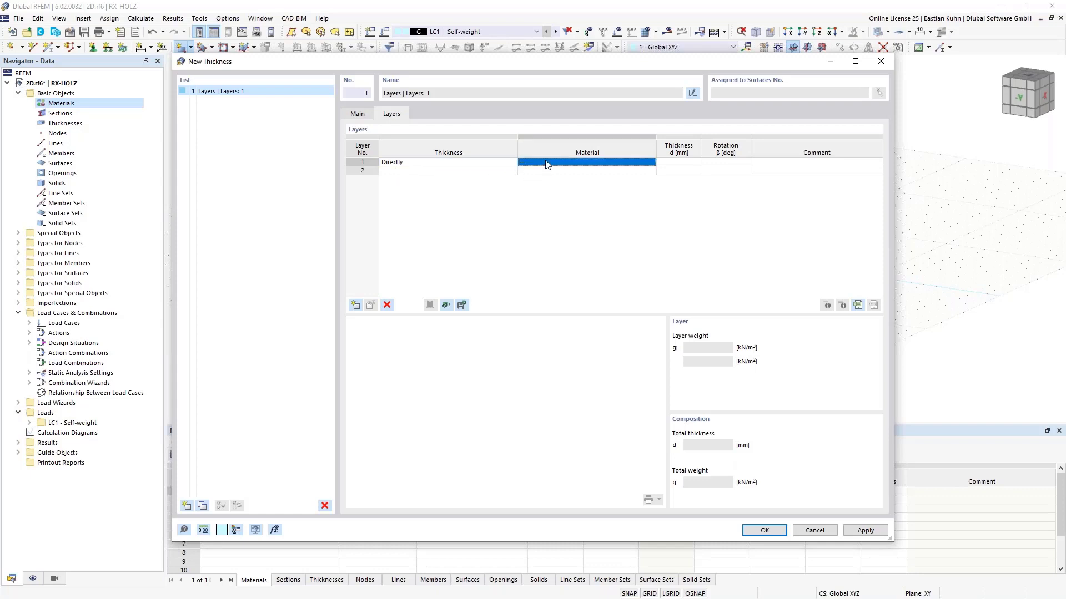
click(634, 163)
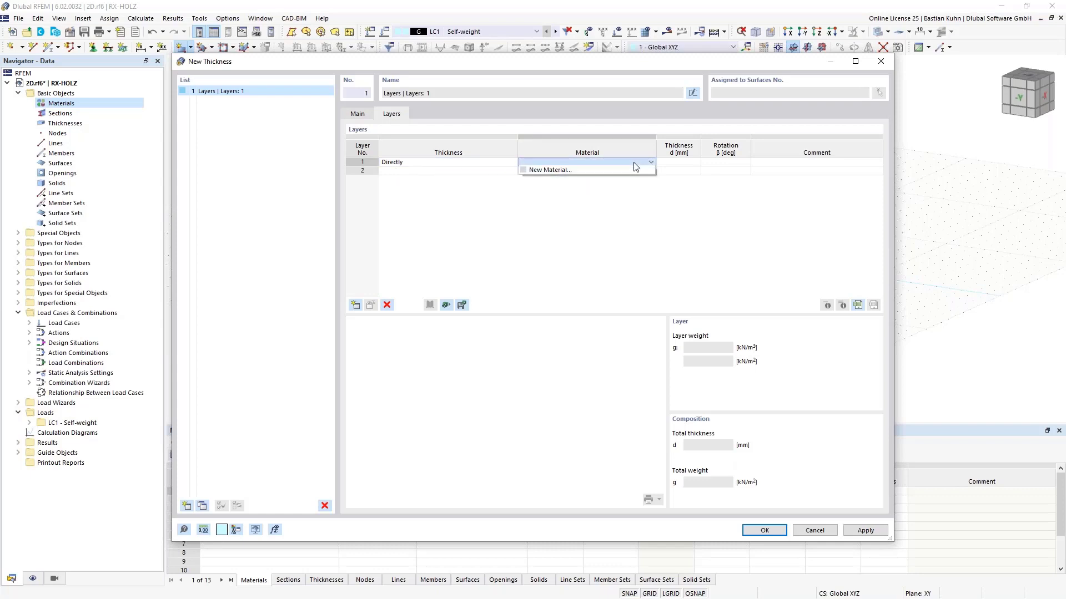
click(613, 174)
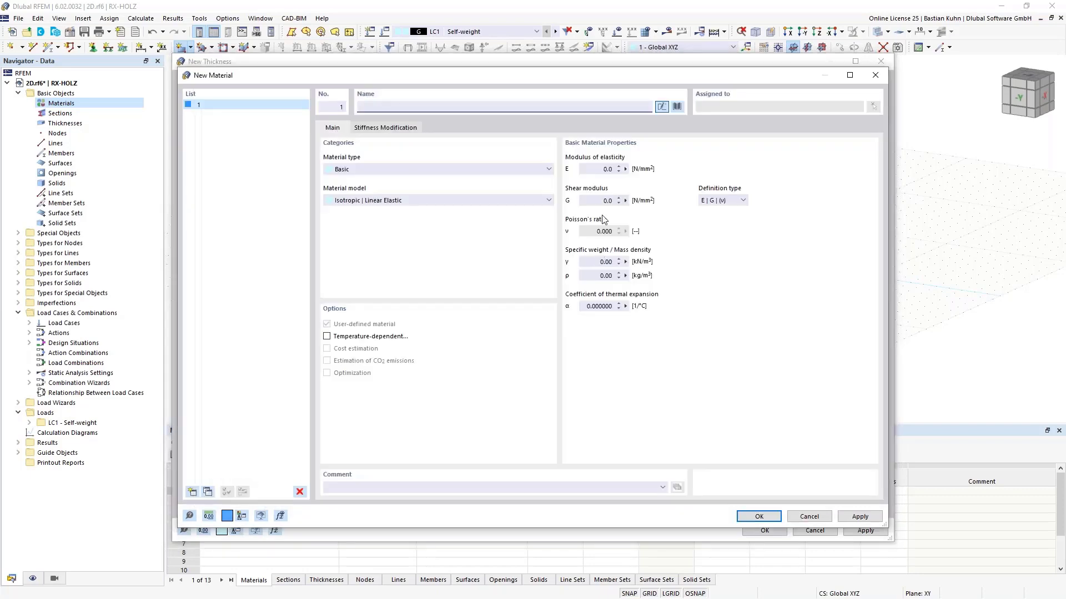
click(513, 202)
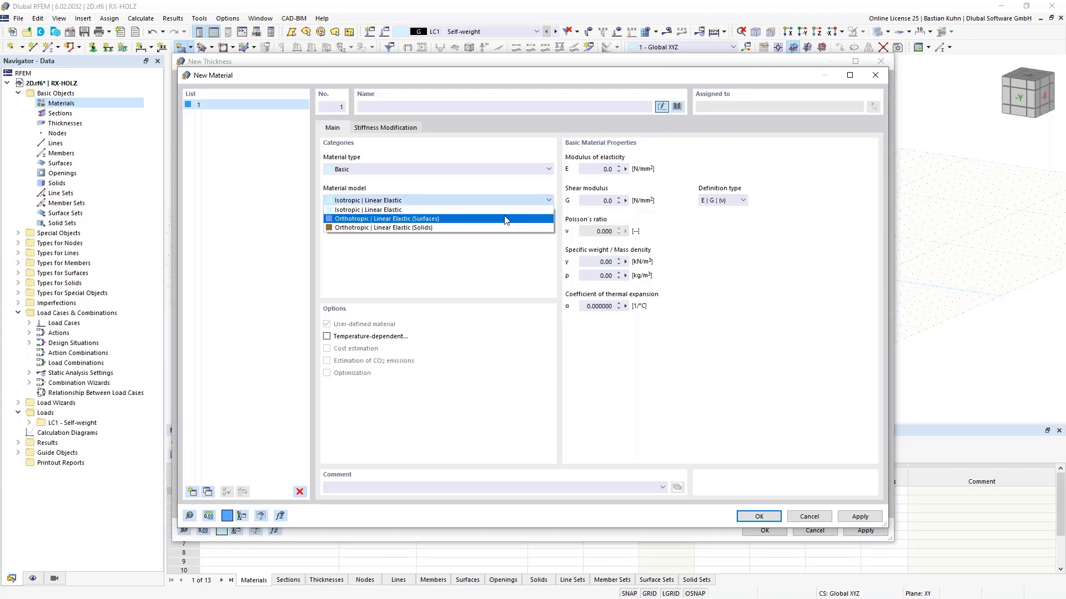
click(506, 219)
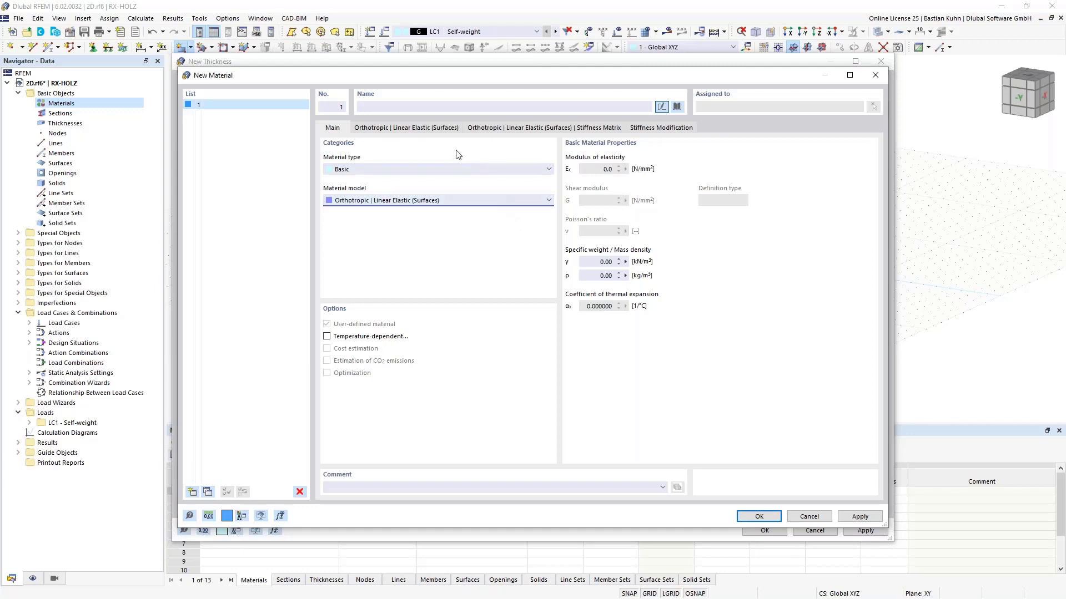
click(431, 129)
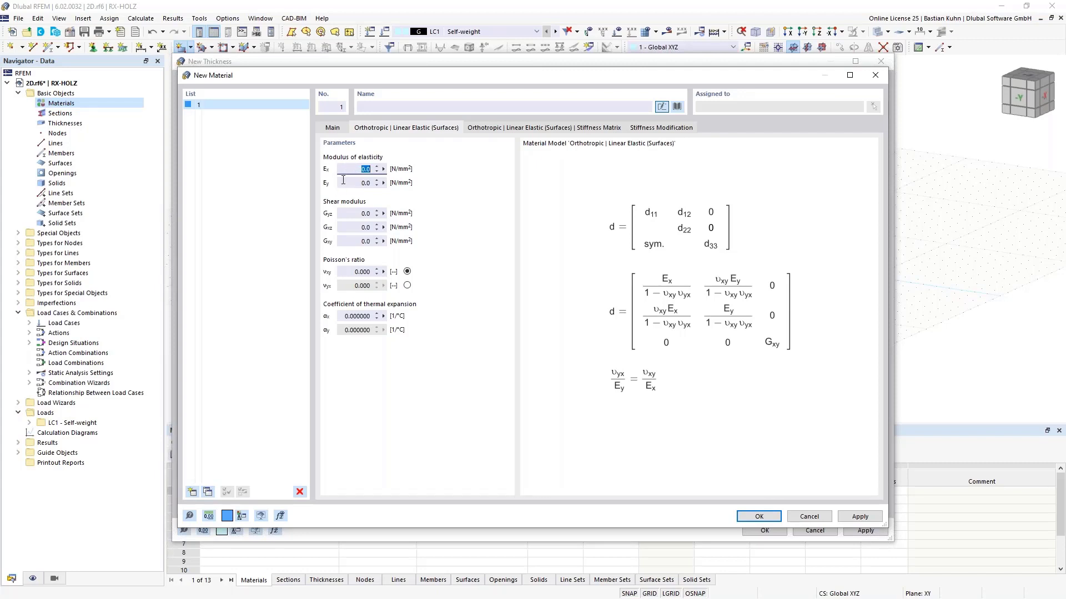
click(333, 127)
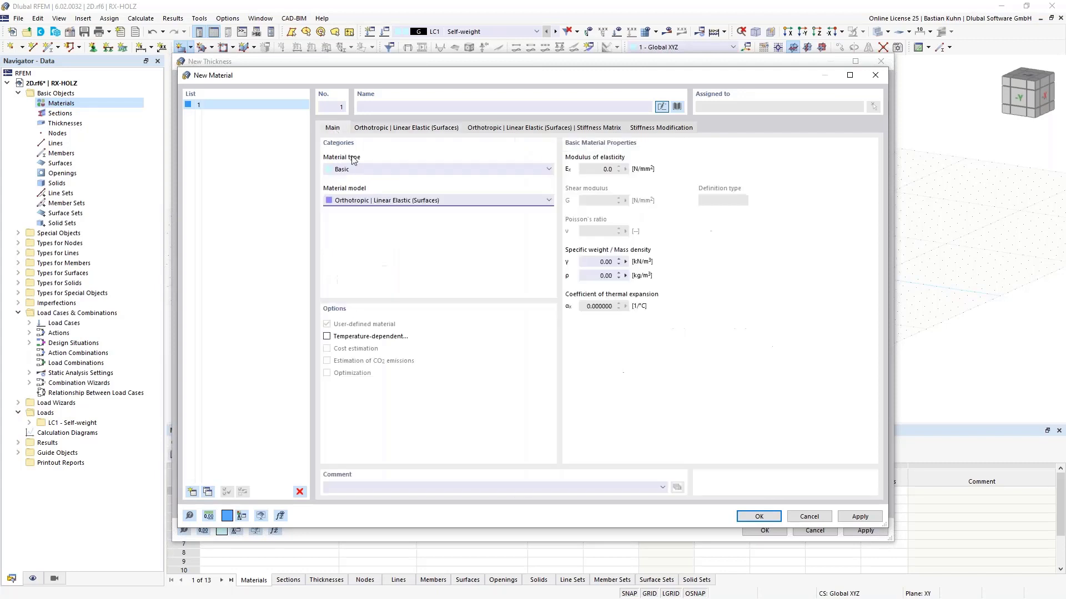
Load the Binderholz cross laminated timber BBS 125 from the material library and review its strength and stiffness values.
click(677, 106)
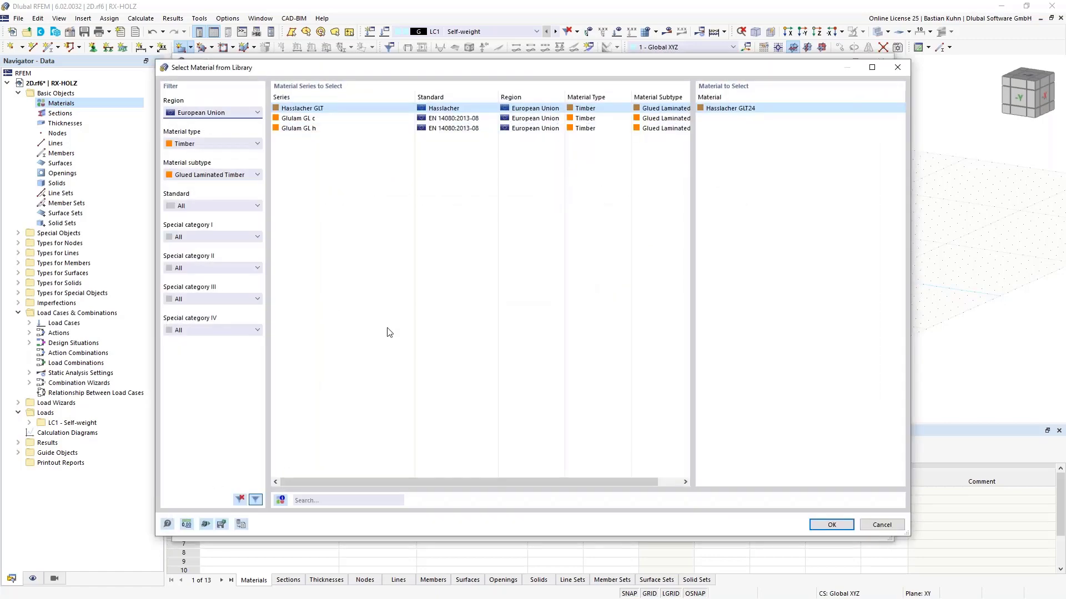
click(208, 115)
click(208, 115)
click(223, 177)
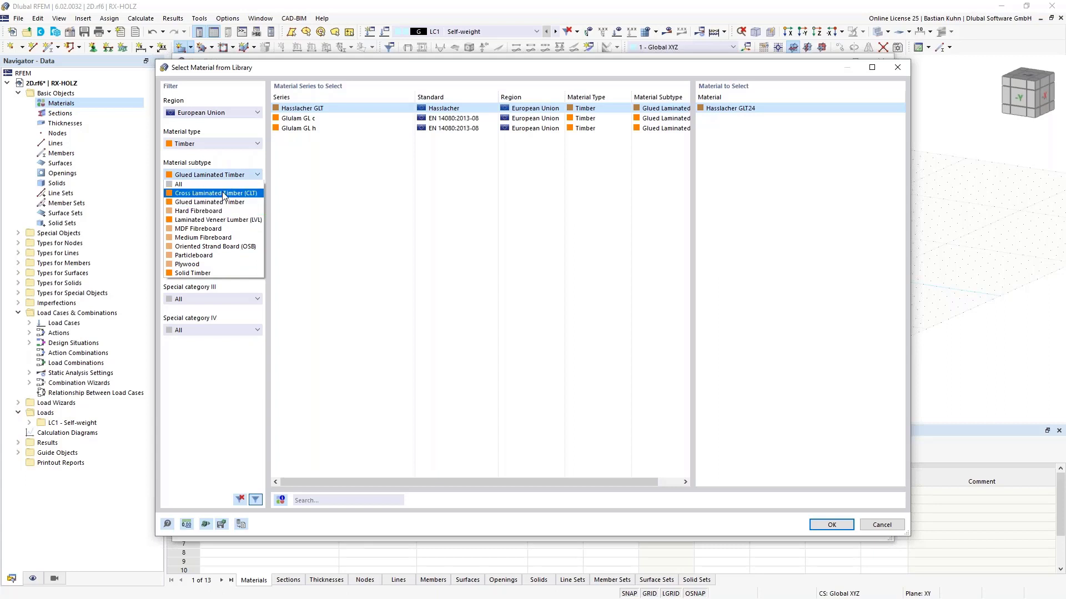
click(223, 194)
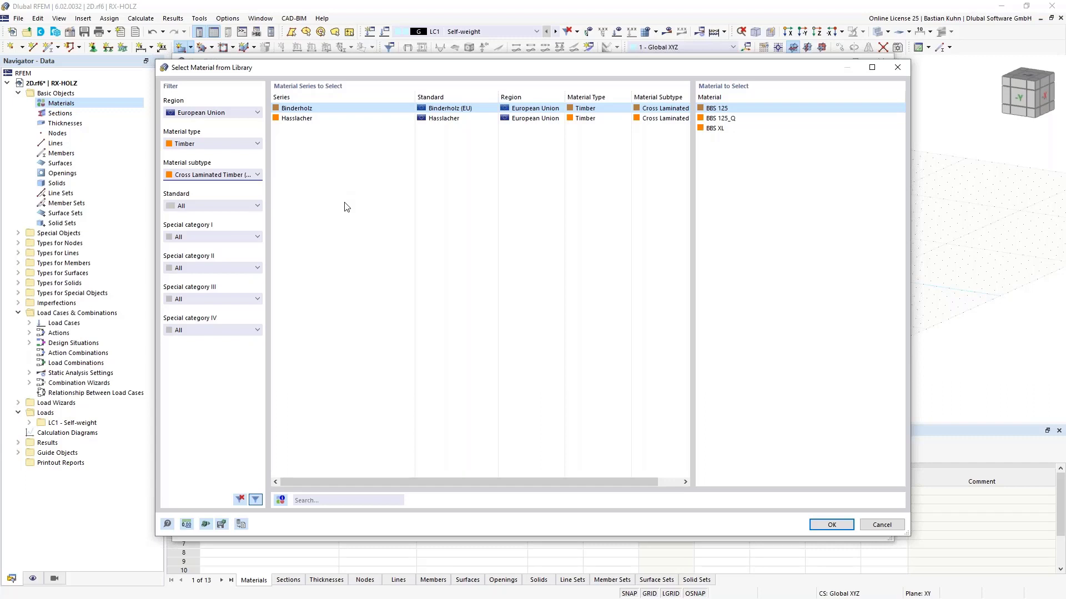
click(825, 526)
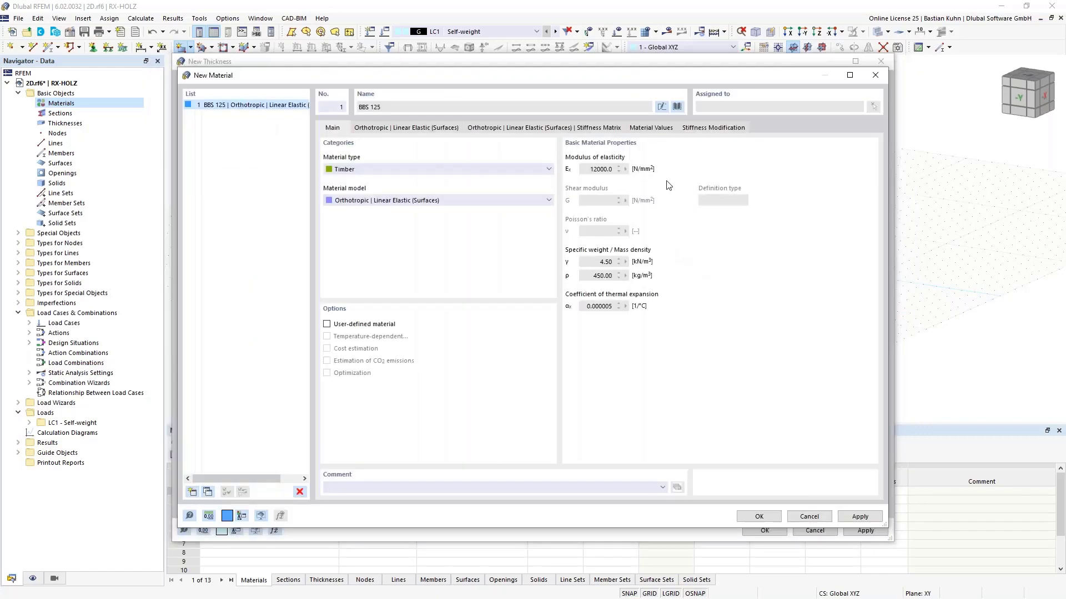
click(654, 128)
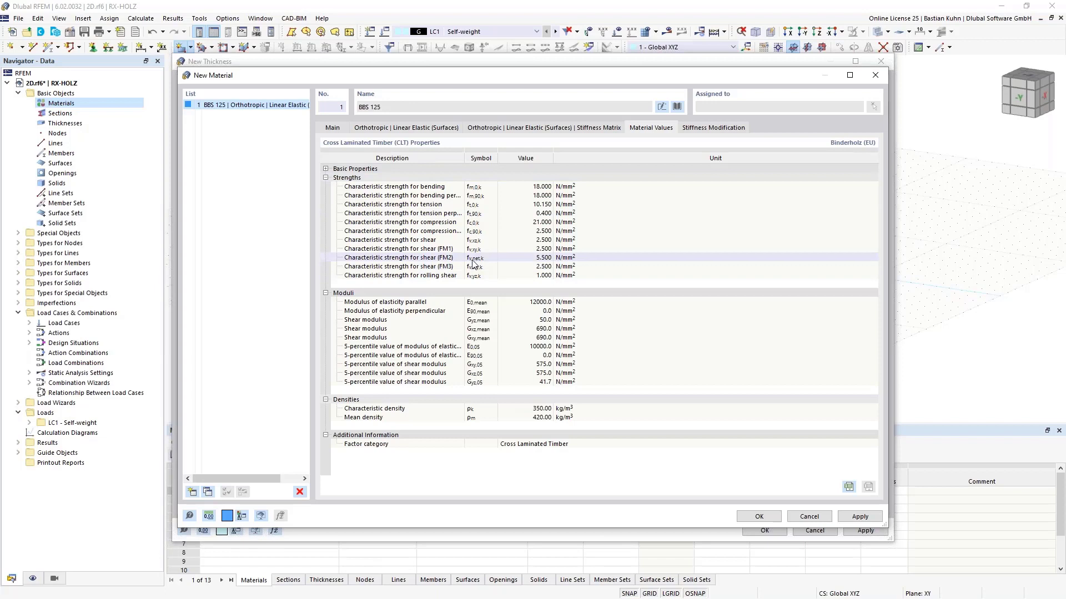
drag(473, 249, 476, 277)
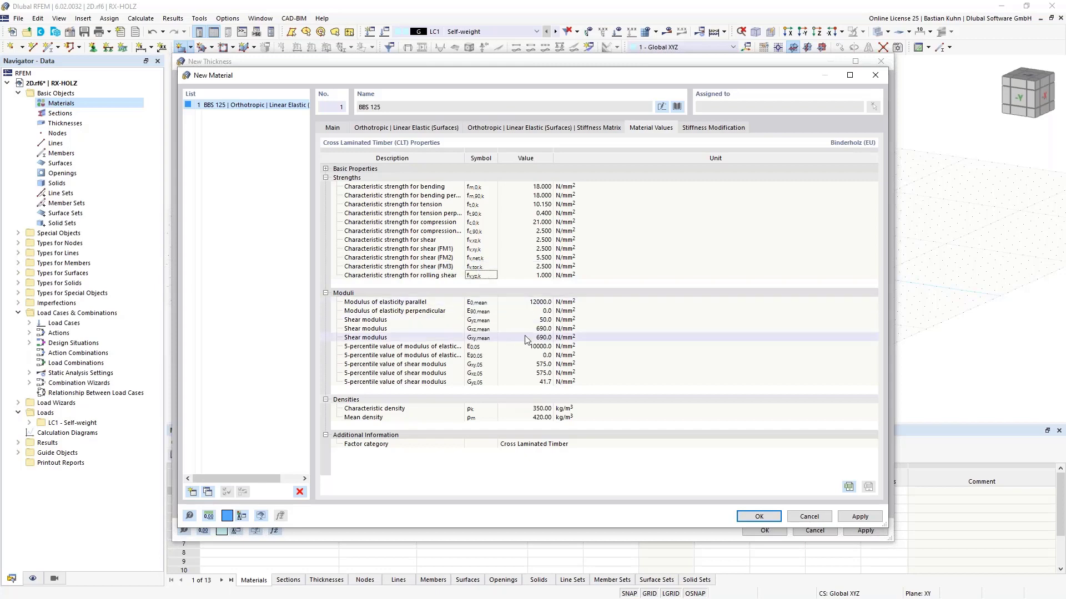
Load the solid timber softwood C24 from the material library as material 1.
click(677, 106)
click(220, 175)
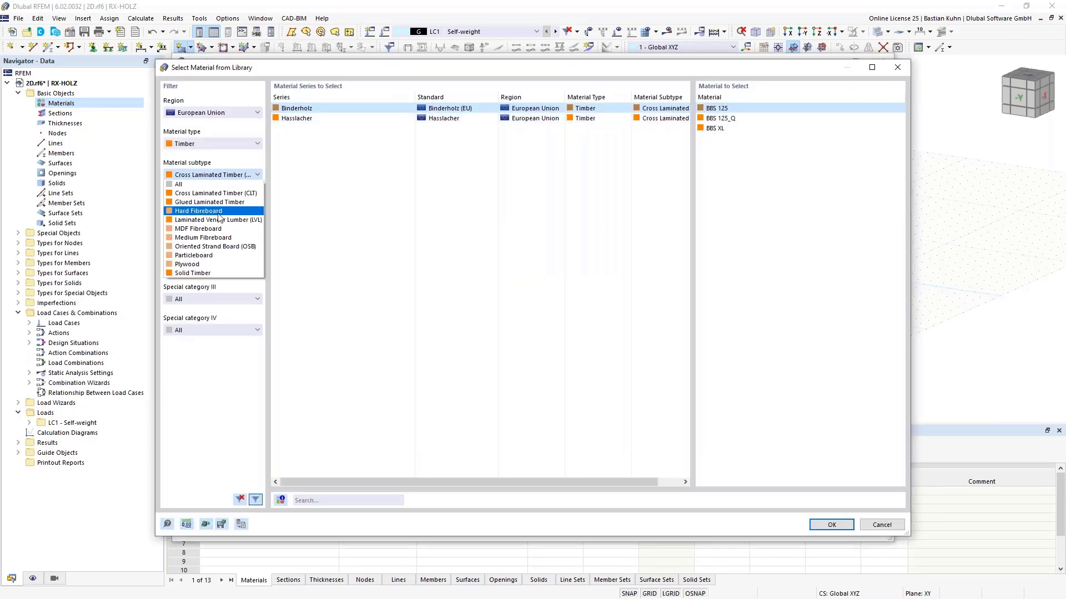
click(222, 273)
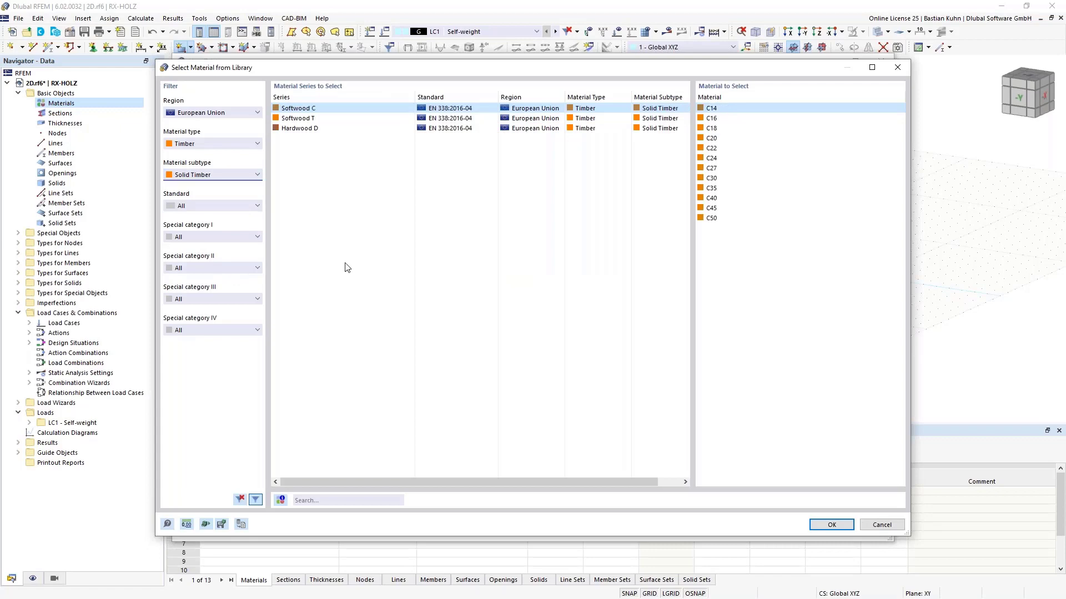
click(716, 158)
click(831, 525)
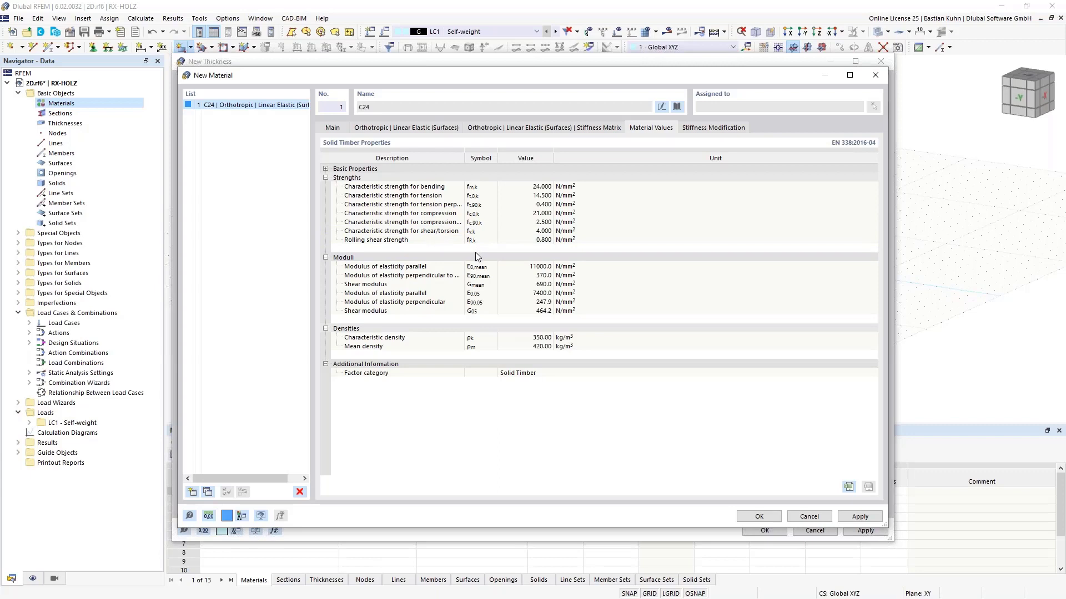
Make C24 a user-defined material, set its modulus of elasticity Ey to 0.1 N/mm², and accept the material.
click(333, 130)
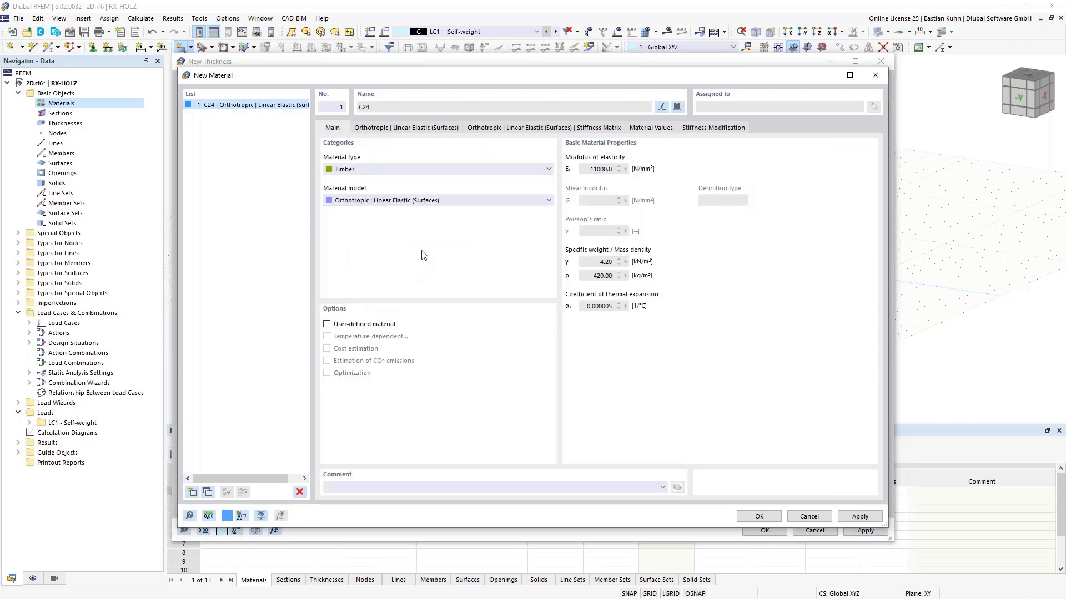
click(327, 324)
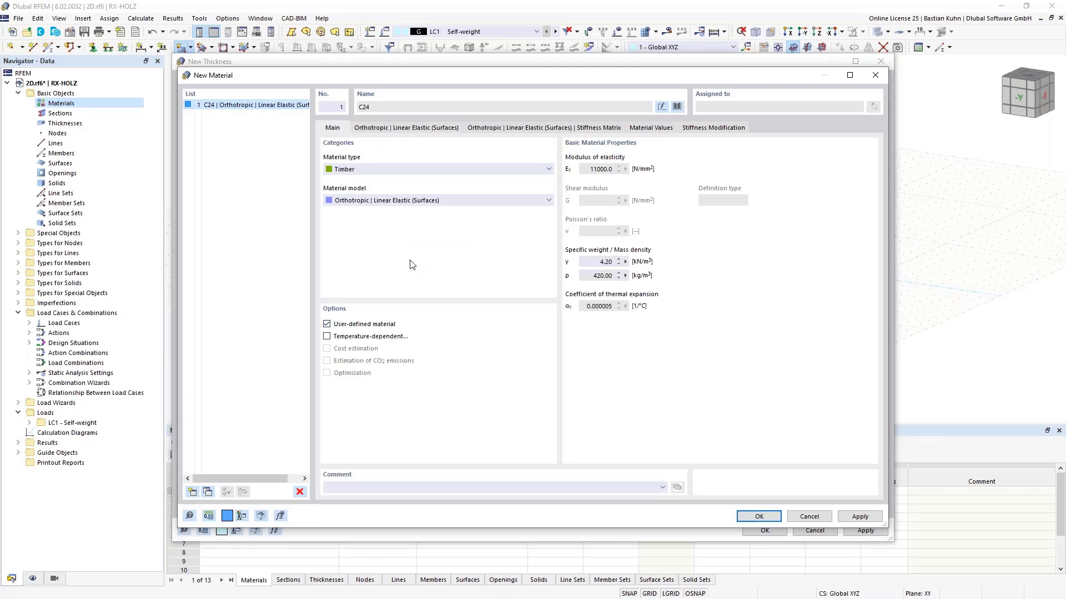
click(396, 129)
click(349, 183)
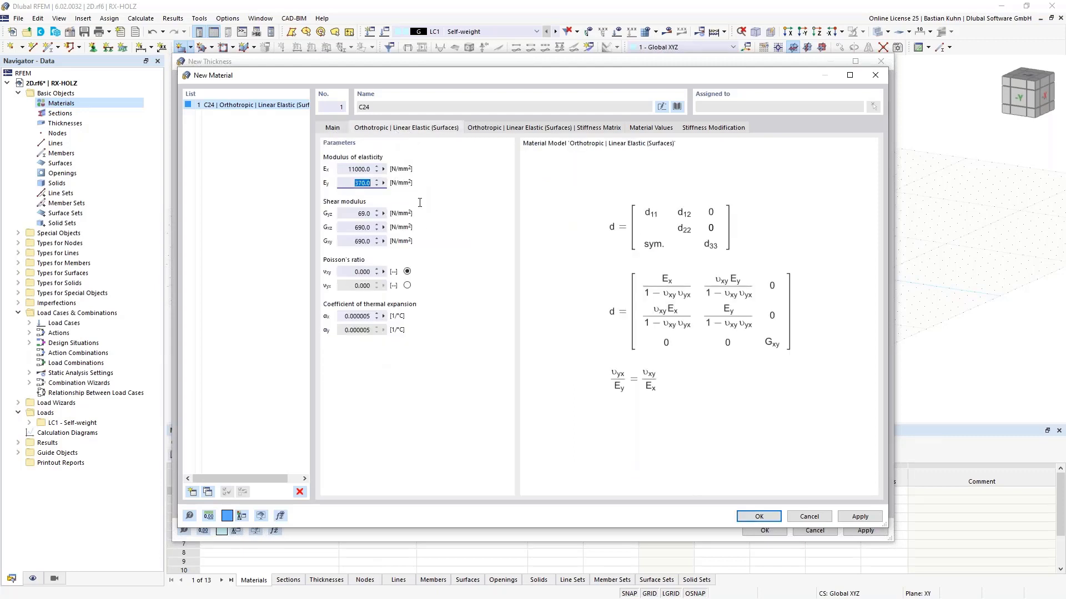
text(0,1)
click(355, 214)
click(754, 517)
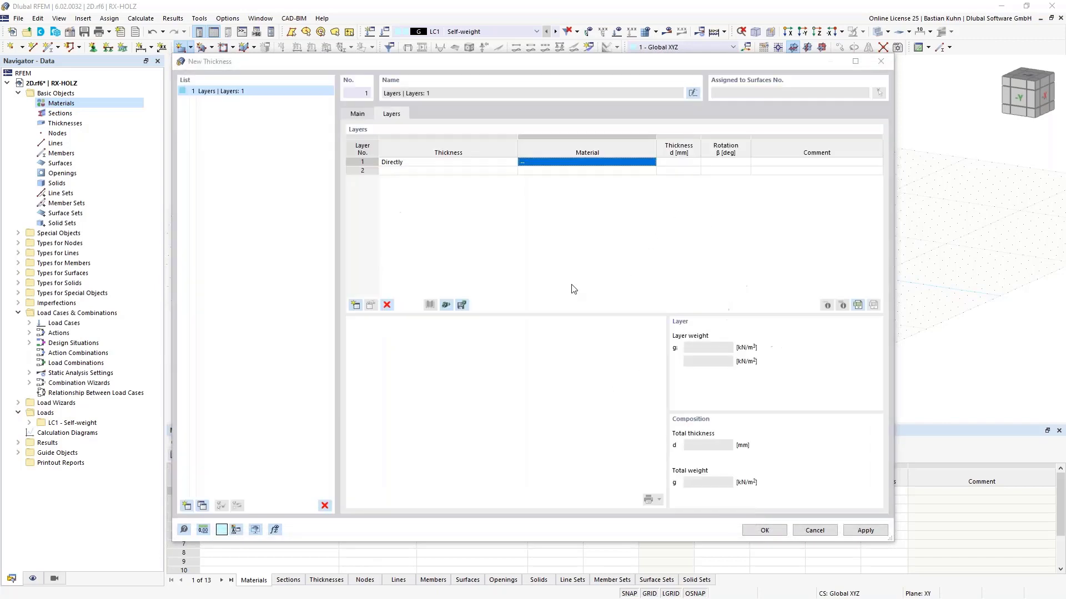
Set layer 1's thickness to 35 mm and its rotation to 0°.
click(669, 163)
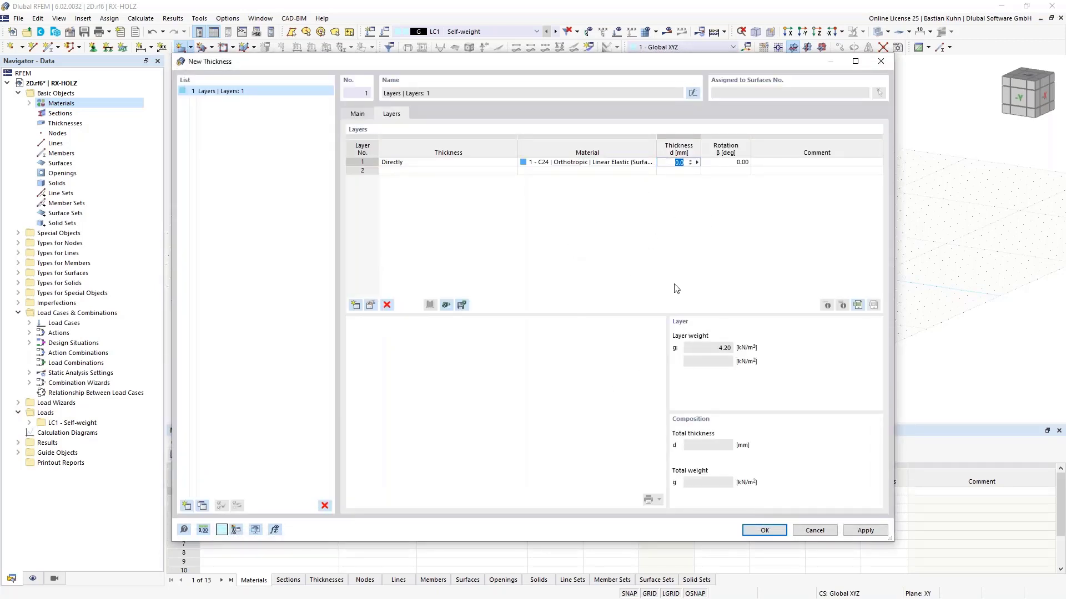
text(35)
click(717, 163)
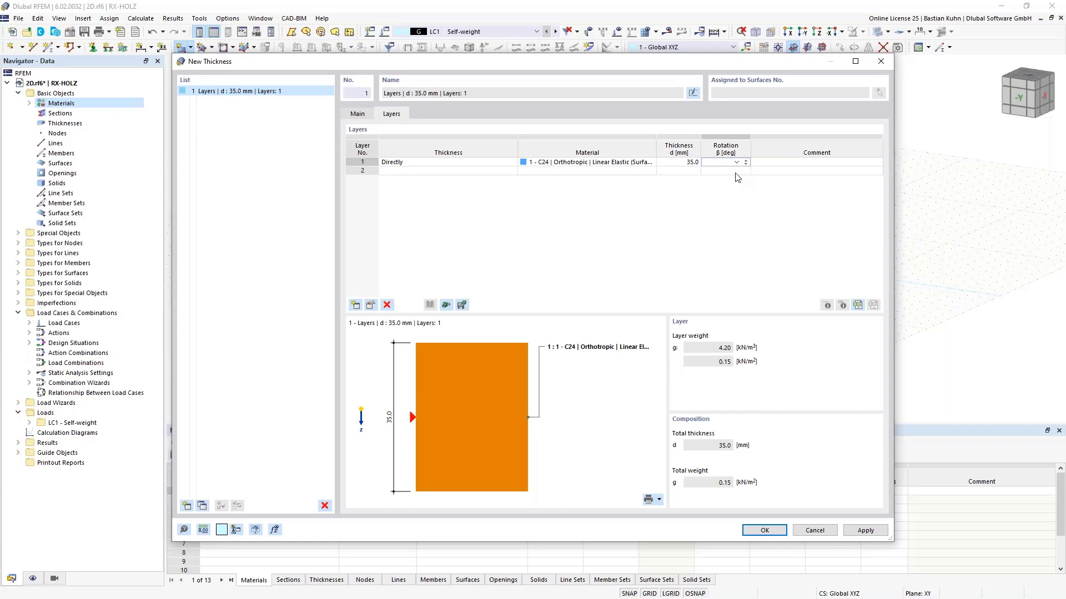
click(736, 162)
click(730, 171)
Add layers 2 to 5 with directly defined thickness.
click(468, 172)
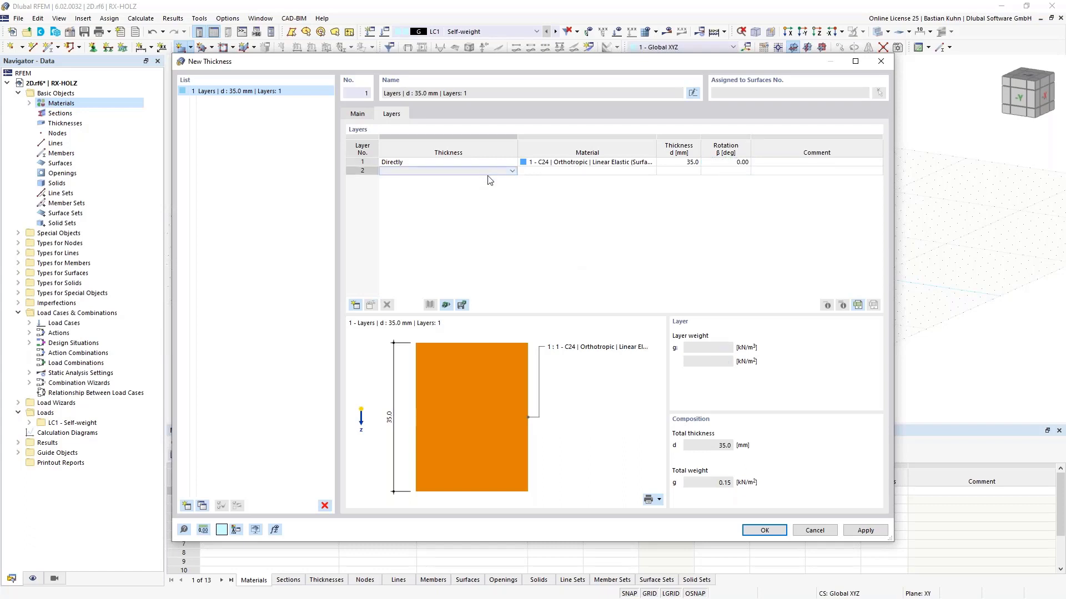
key(Down)
key(Down)
key(Down)
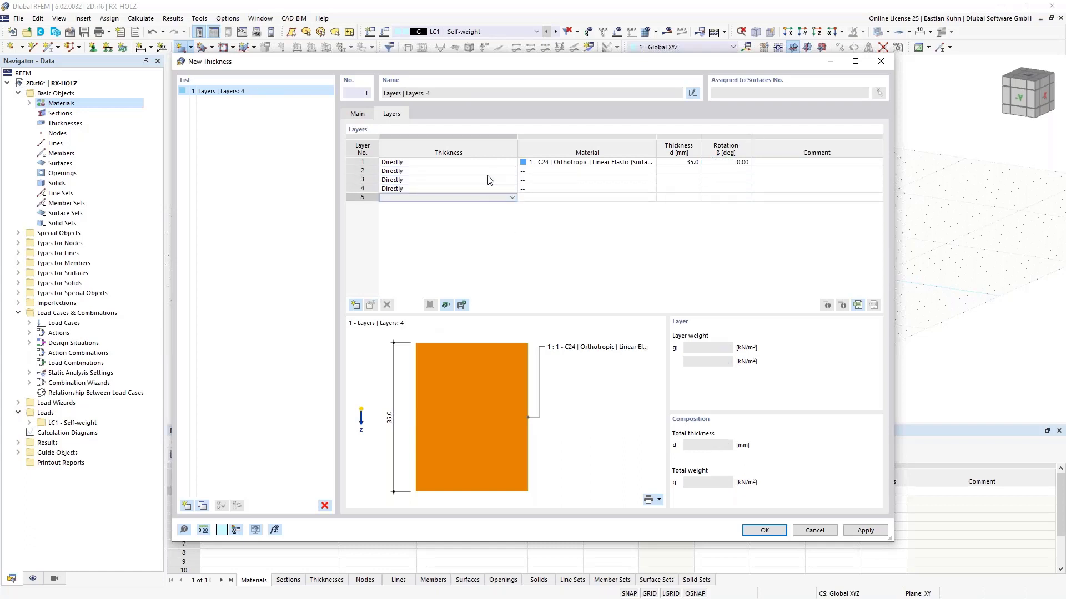
key(Down)
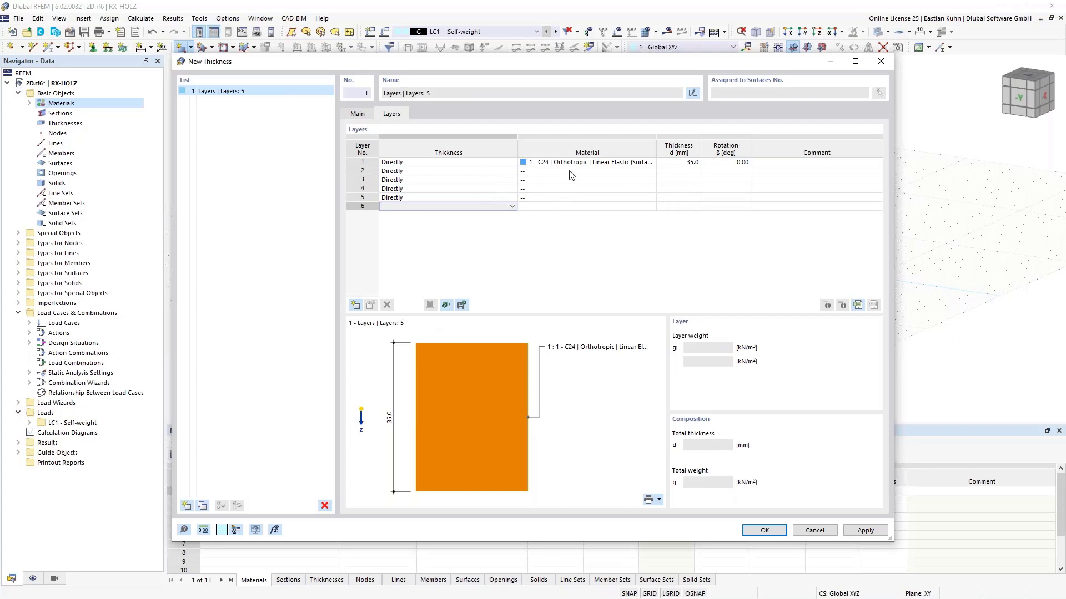
Create a new material for layer 2 with the Orthotropic | Linear Elastic (Surfaces) material model.
click(570, 172)
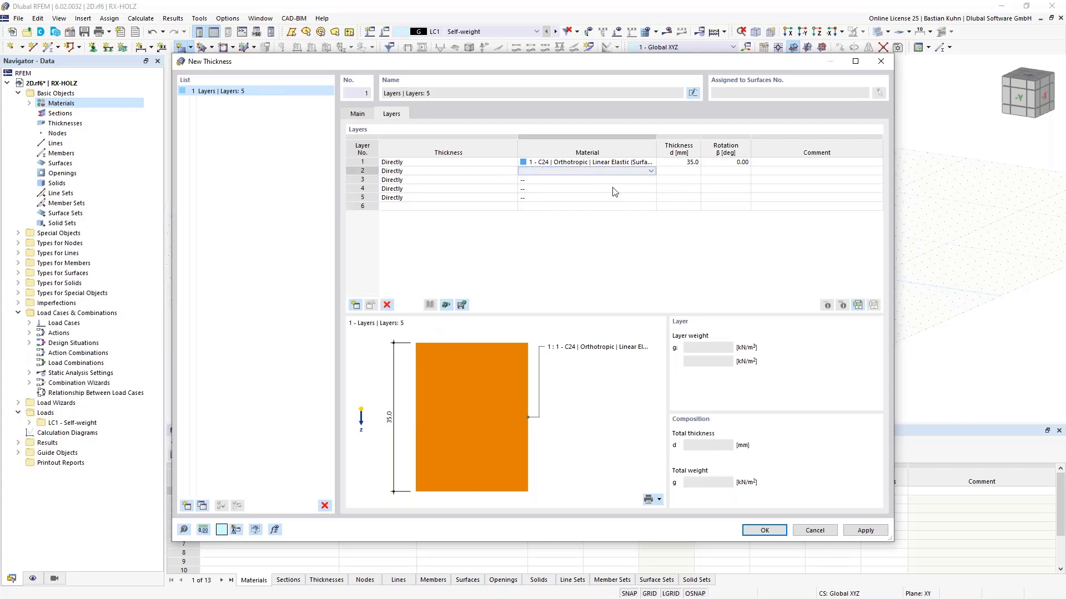
click(651, 172)
click(647, 185)
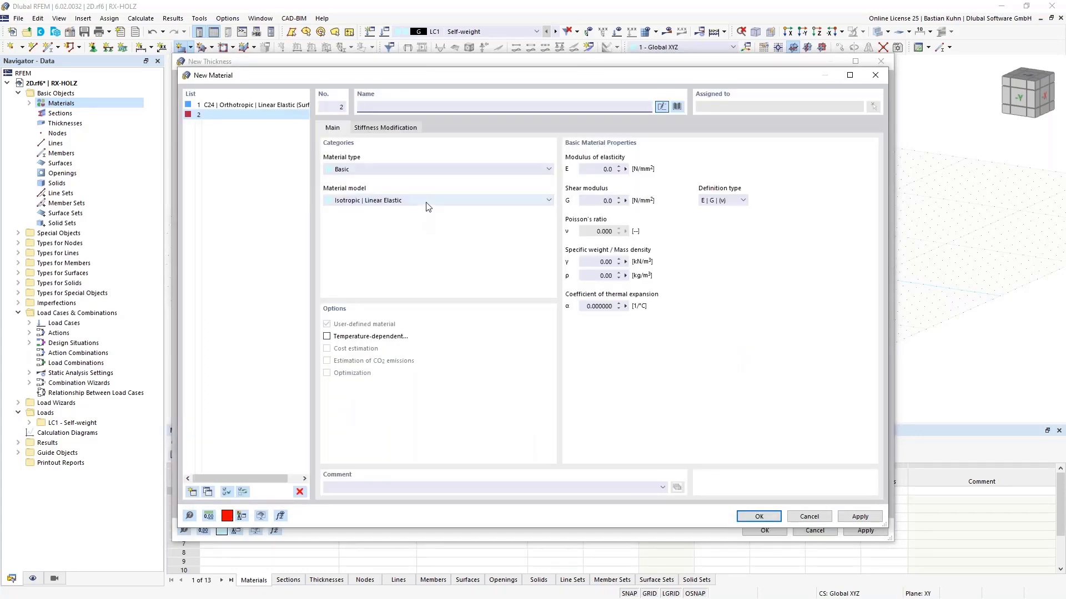
click(427, 201)
click(426, 221)
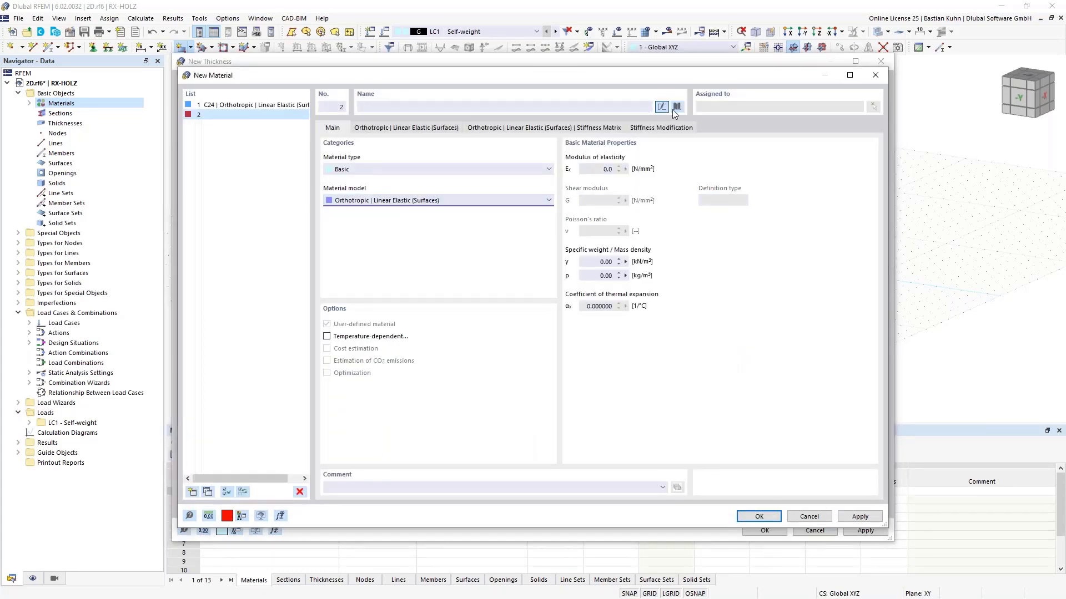
Assign the EN 338 softwood timber grade C24 from the material library to material 2.
click(675, 107)
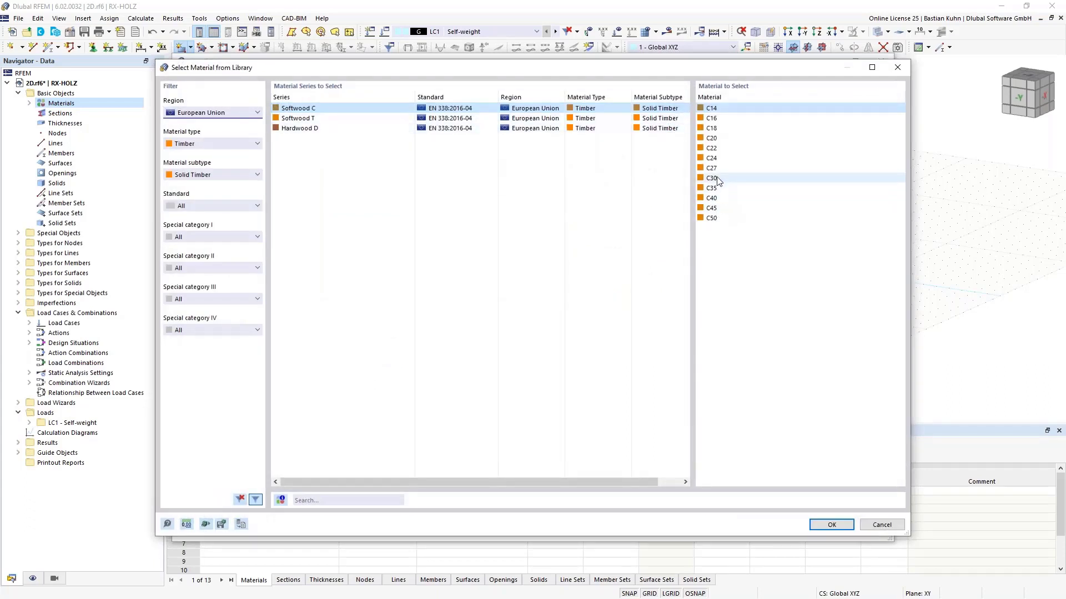
click(712, 158)
click(821, 526)
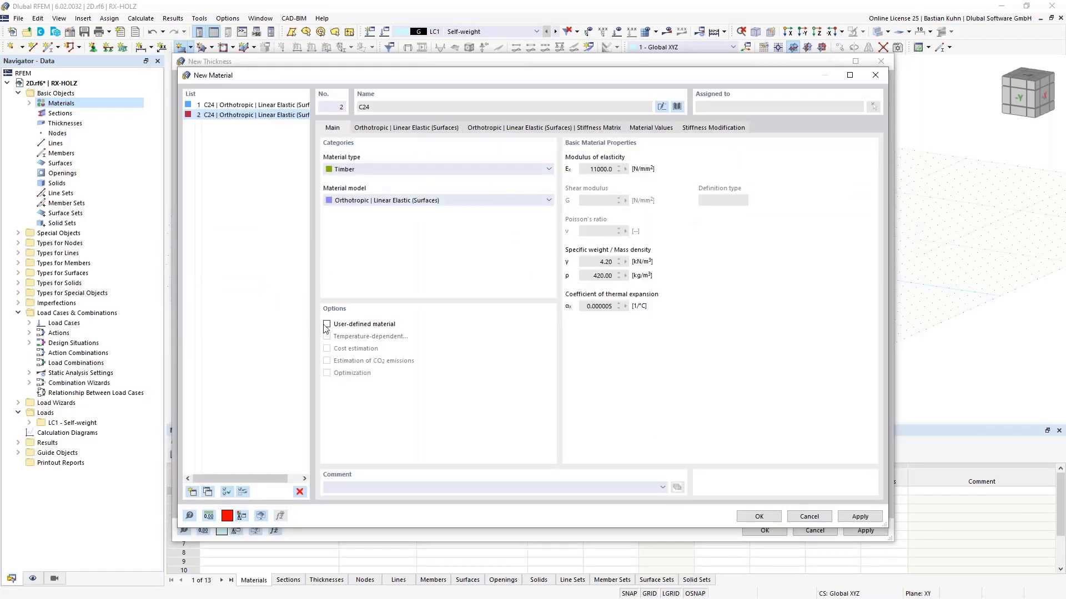
Make material 2 user-defined, set its modulus of elasticity Ey to 0.1 N/mm², and accept the material.
click(398, 128)
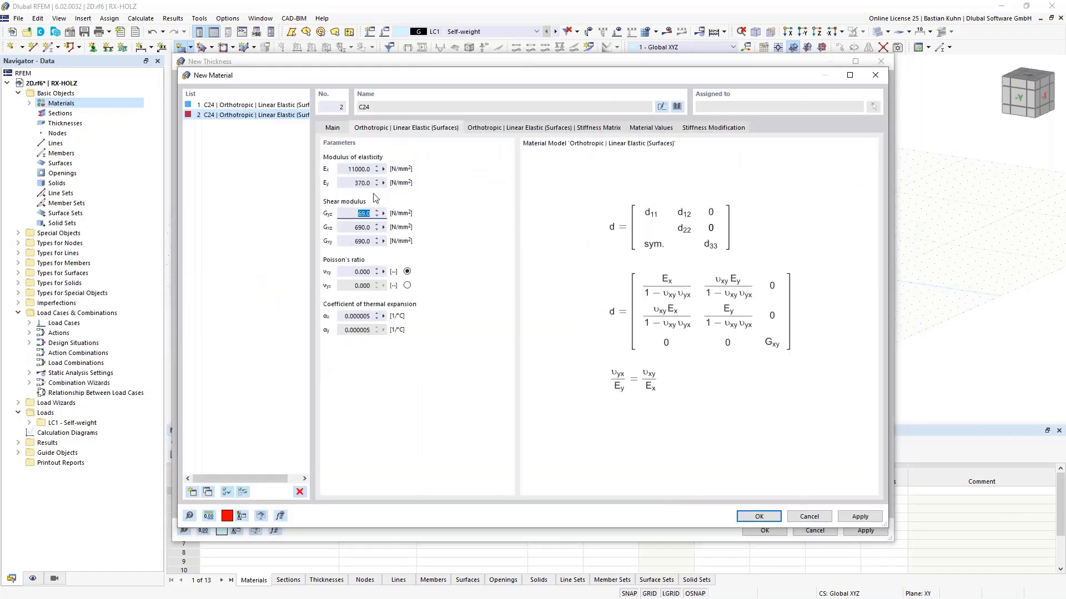
click(354, 183)
text(0,1)
click(758, 516)
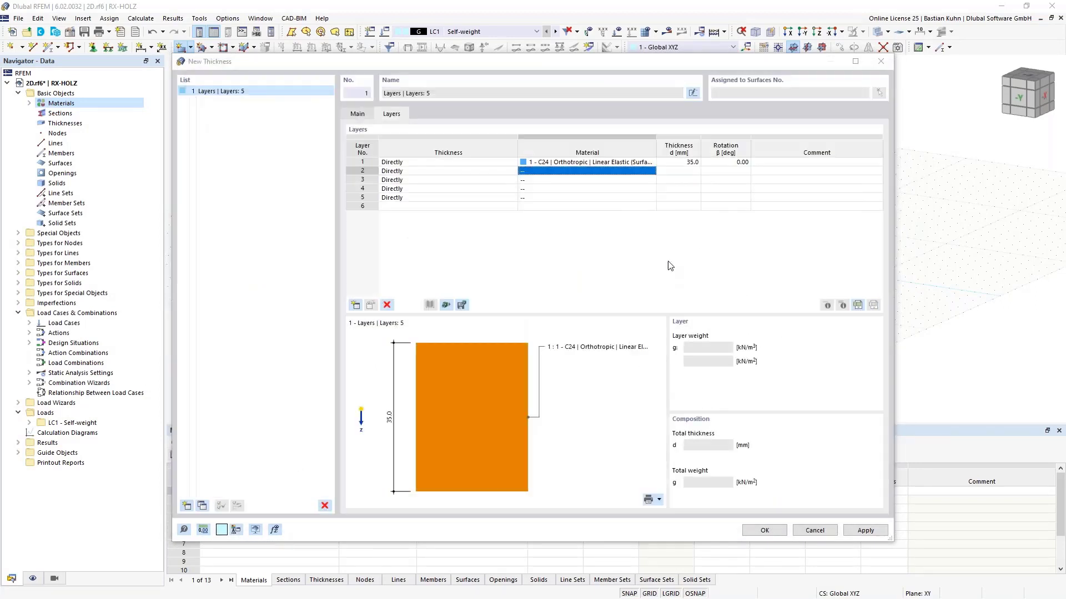
Set the thickness of layers 2 to 5 to 35 mm each.
click(678, 172)
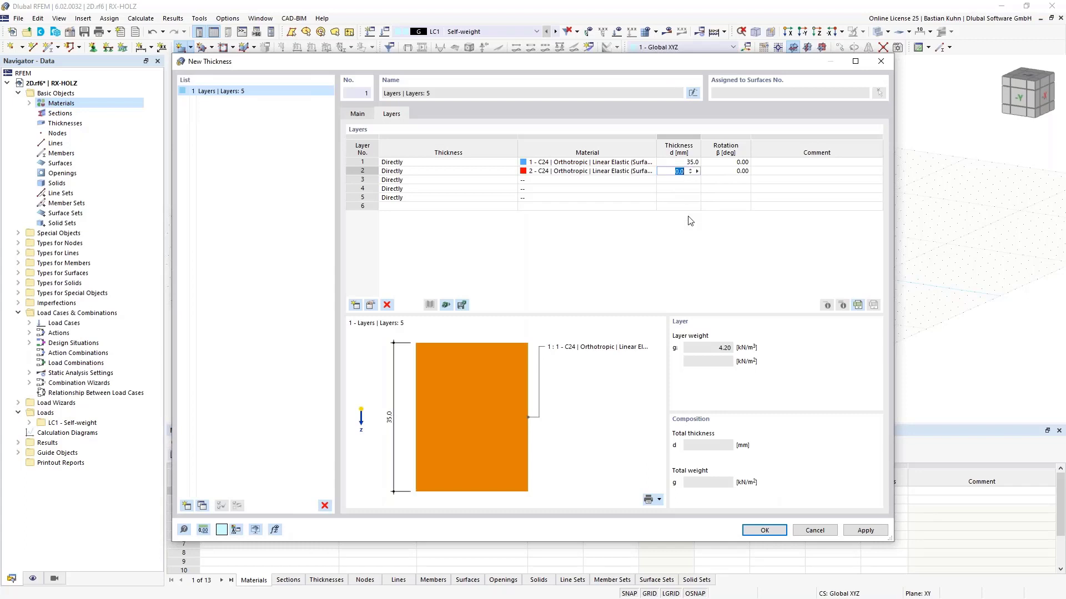
key(Return)
text(35)
key(Return)
text(35)
key(Return)
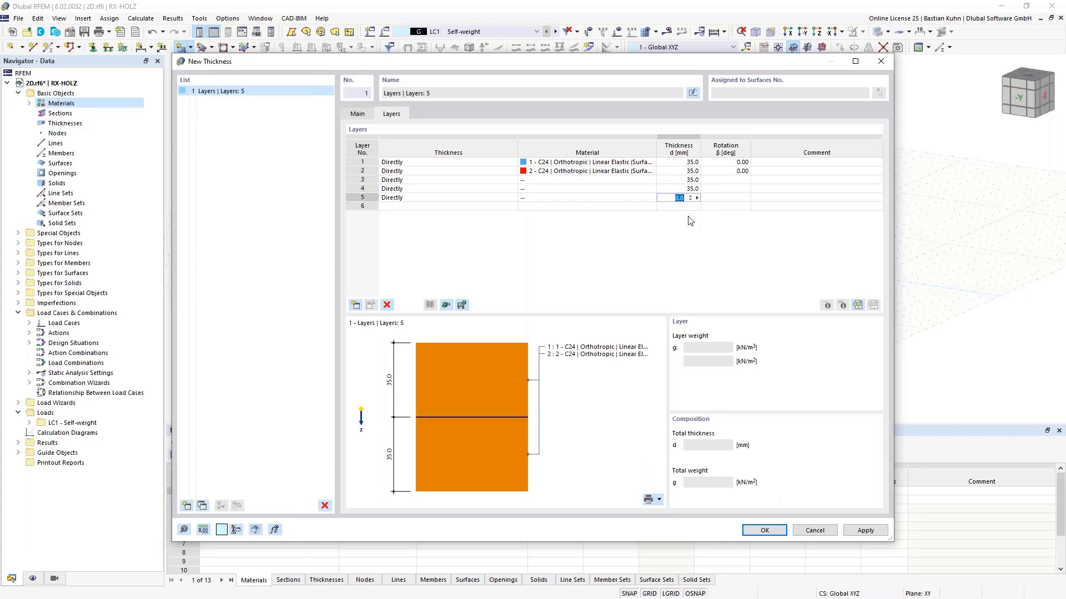
text(35)
key(Return)
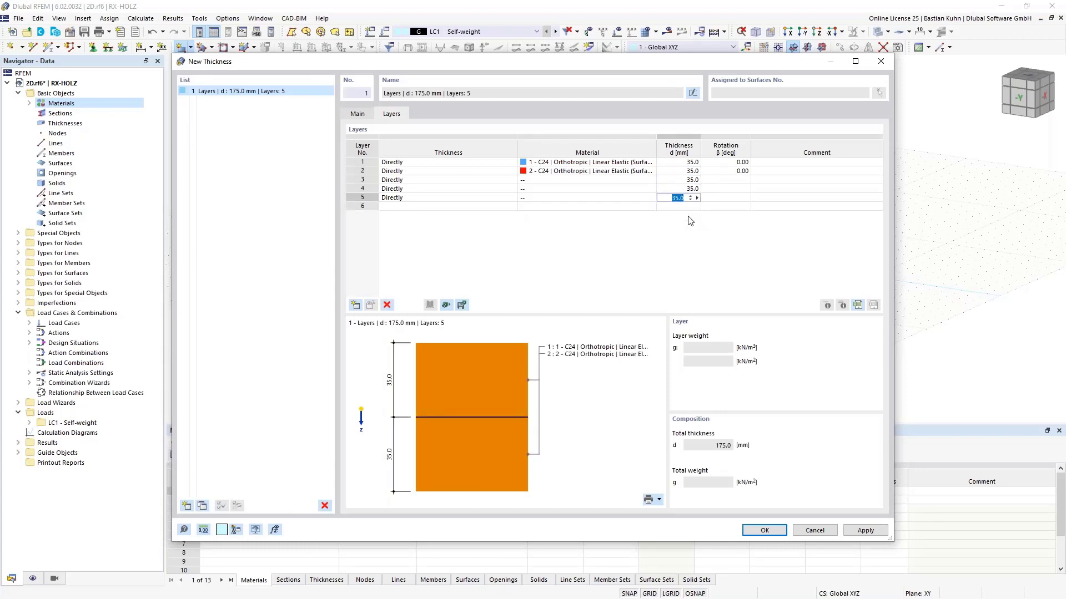
Assign C24 material 1 to layers 3 and 5 and C24 material 2 to layer 4.
click(626, 180)
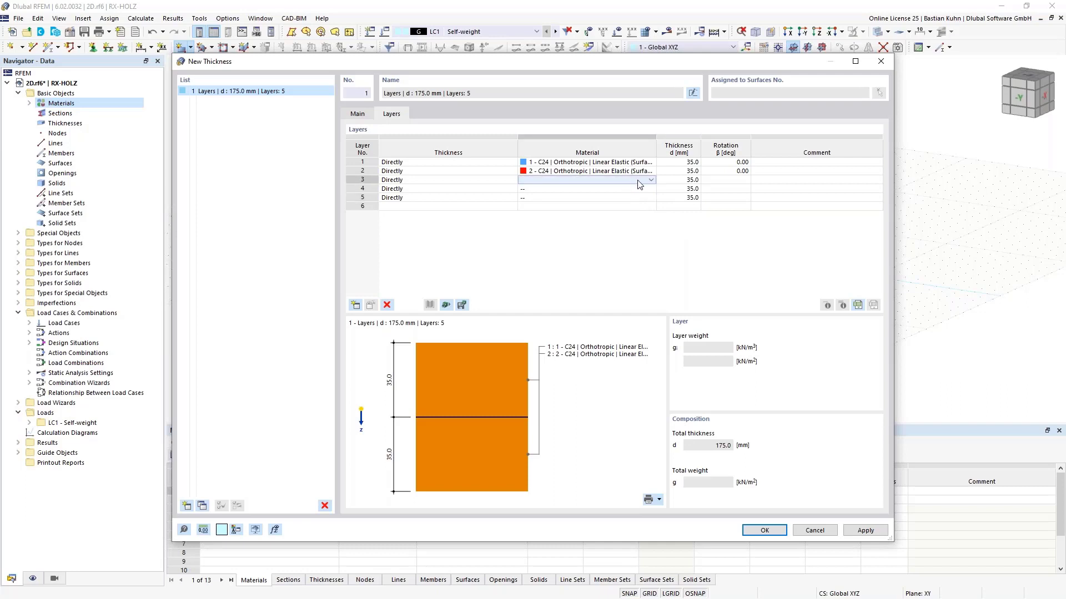
click(650, 181)
click(638, 188)
click(636, 190)
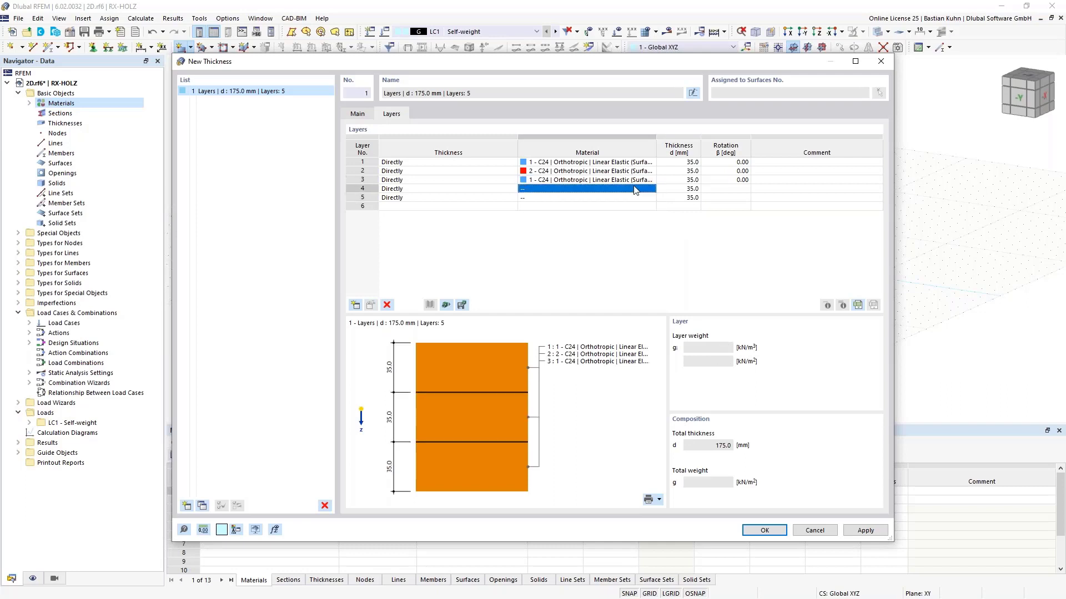
key(Down)
key(Down)
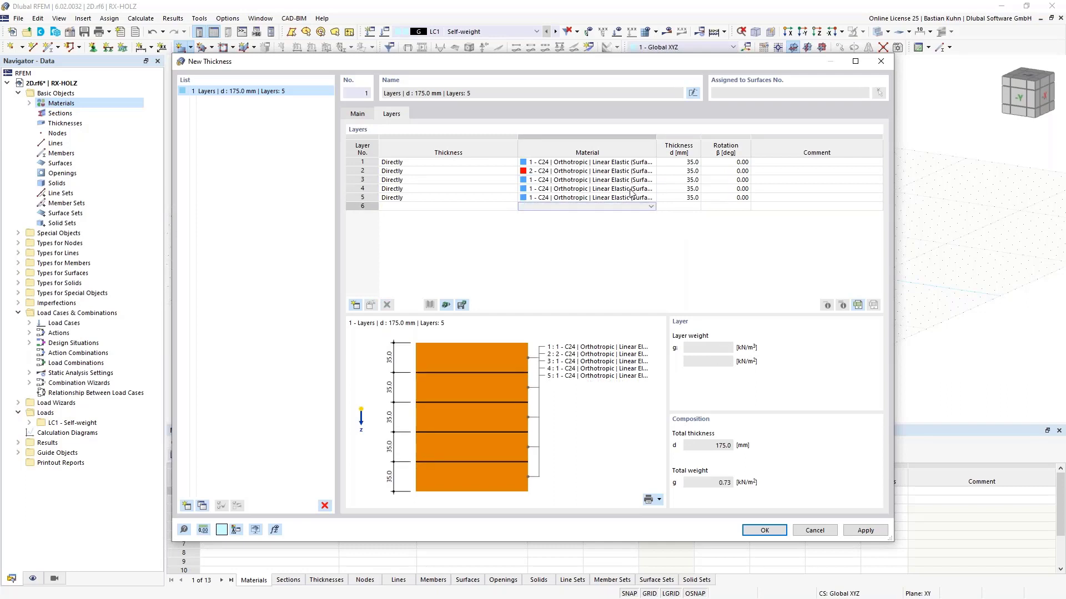
click(630, 189)
click(650, 189)
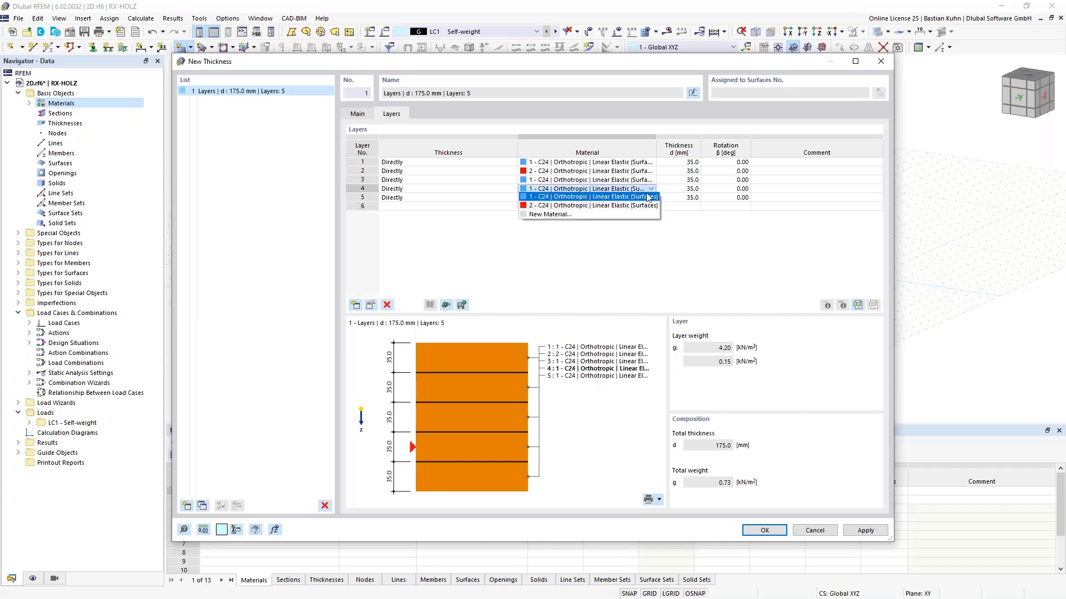
click(649, 206)
Set the rotation of layers 2 and 4 to 90°.
click(741, 172)
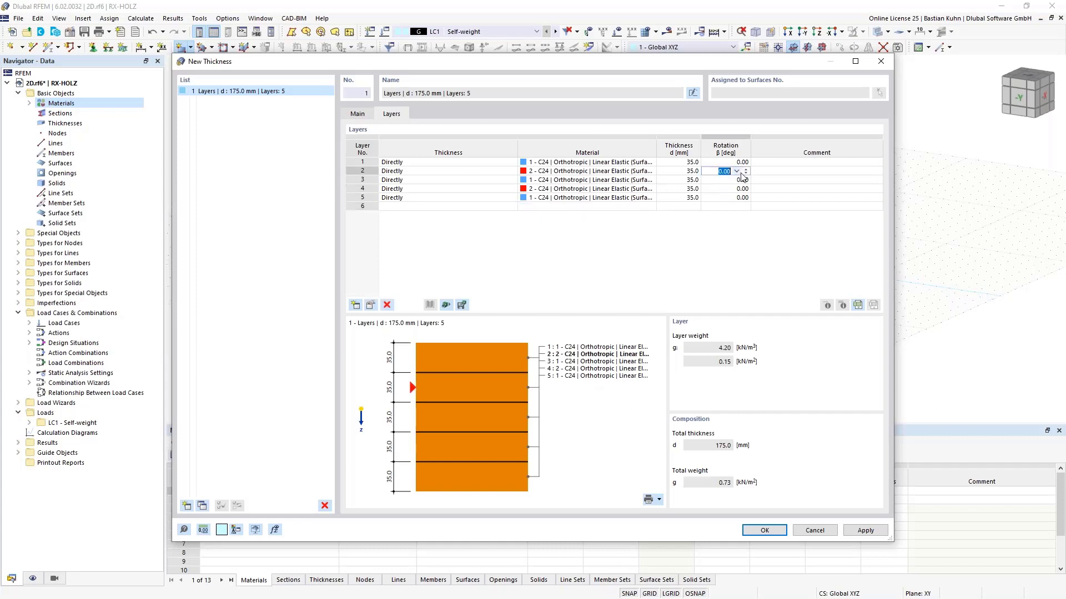
click(737, 172)
click(733, 190)
click(736, 188)
click(736, 190)
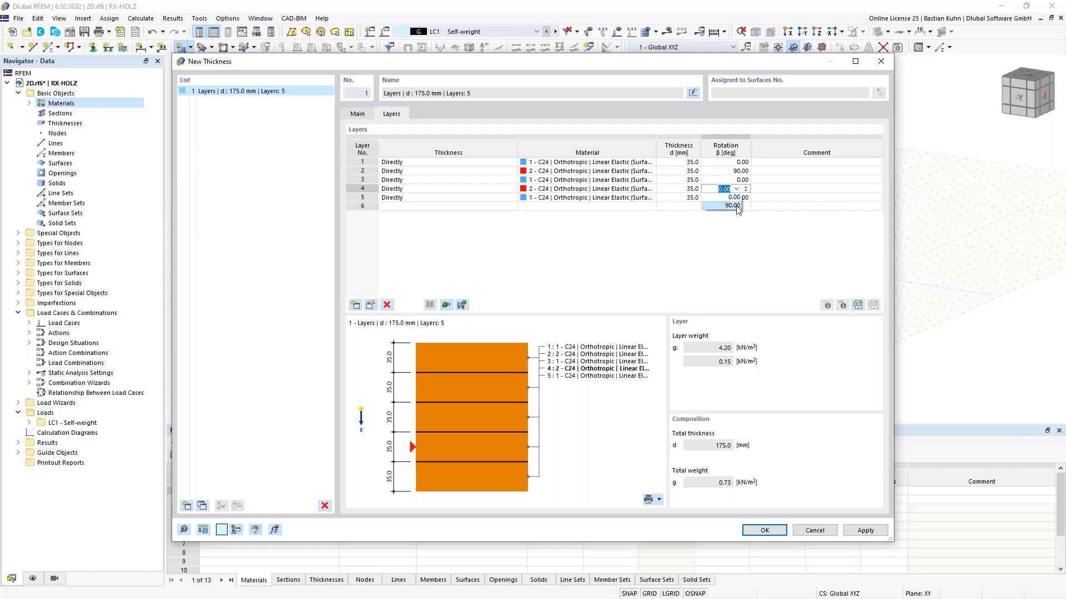
click(733, 206)
click(718, 172)
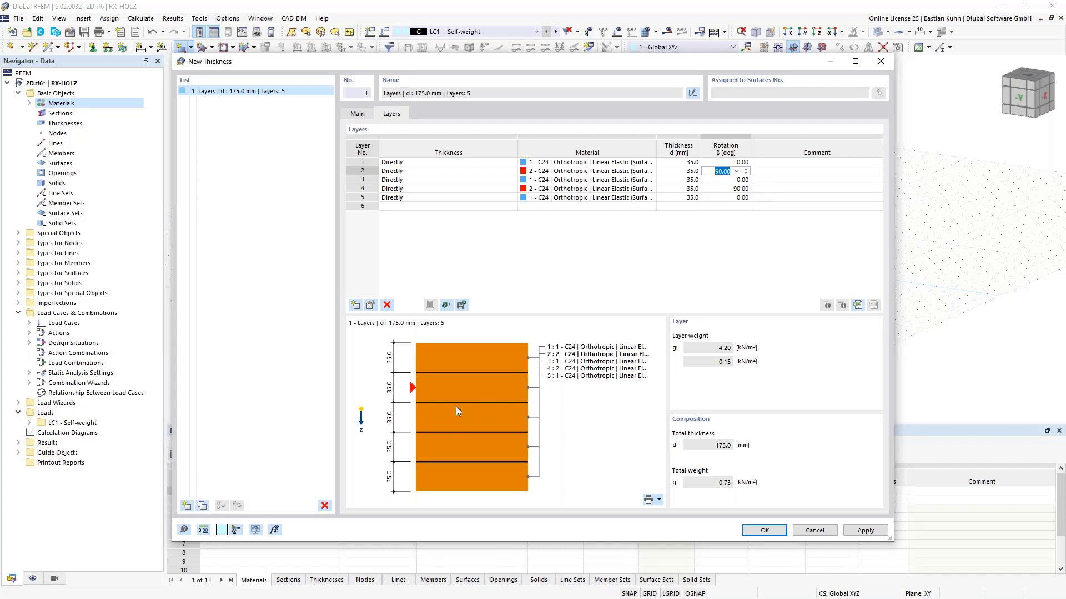
Enable stiffness reduction for the layered thickness, set multipliers k33 to 0.67 and k88 to 0, and accept the thickness.
click(356, 114)
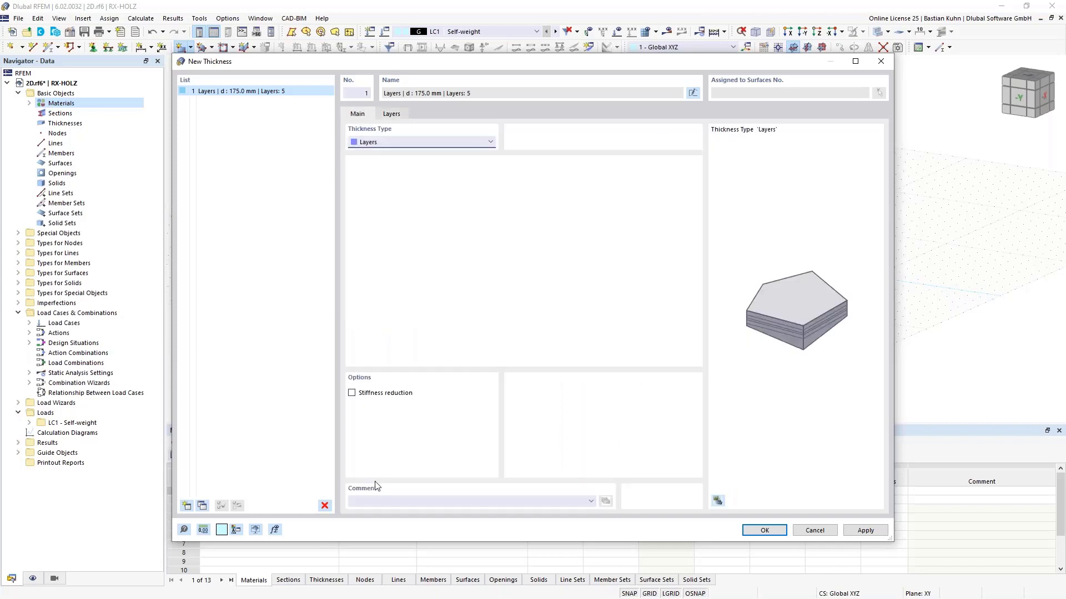
click(352, 394)
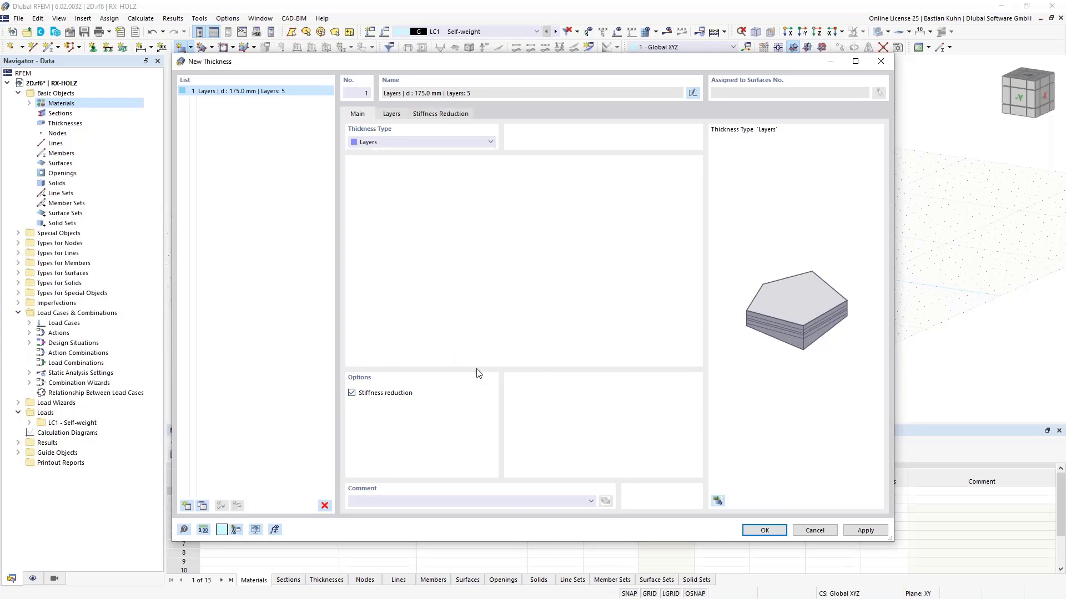
click(447, 114)
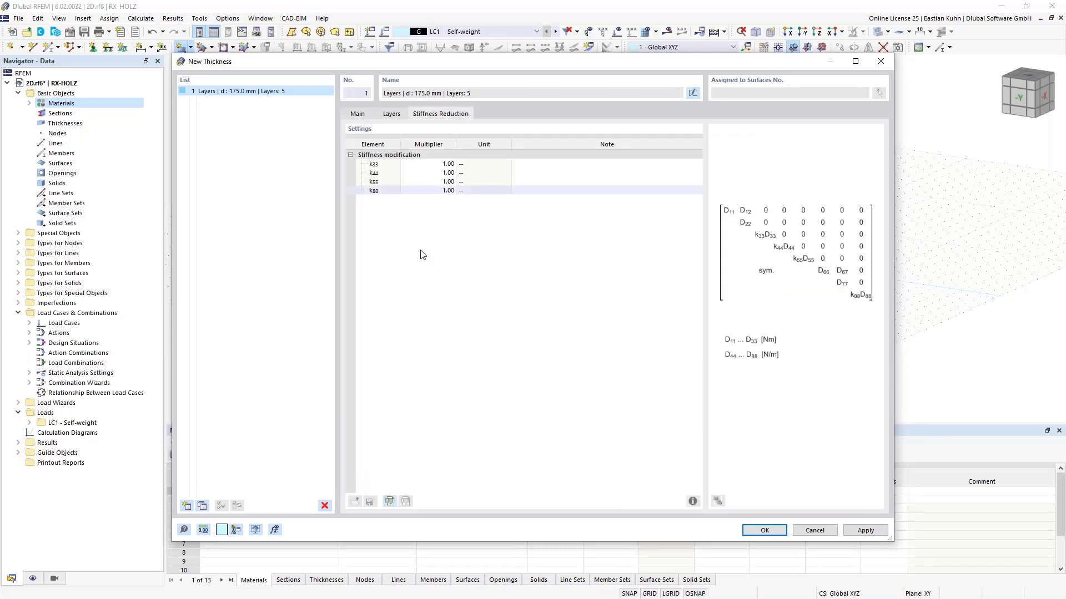
click(428, 163)
text(0,67)
click(417, 191)
text(0)
click(413, 164)
click(435, 173)
click(755, 530)
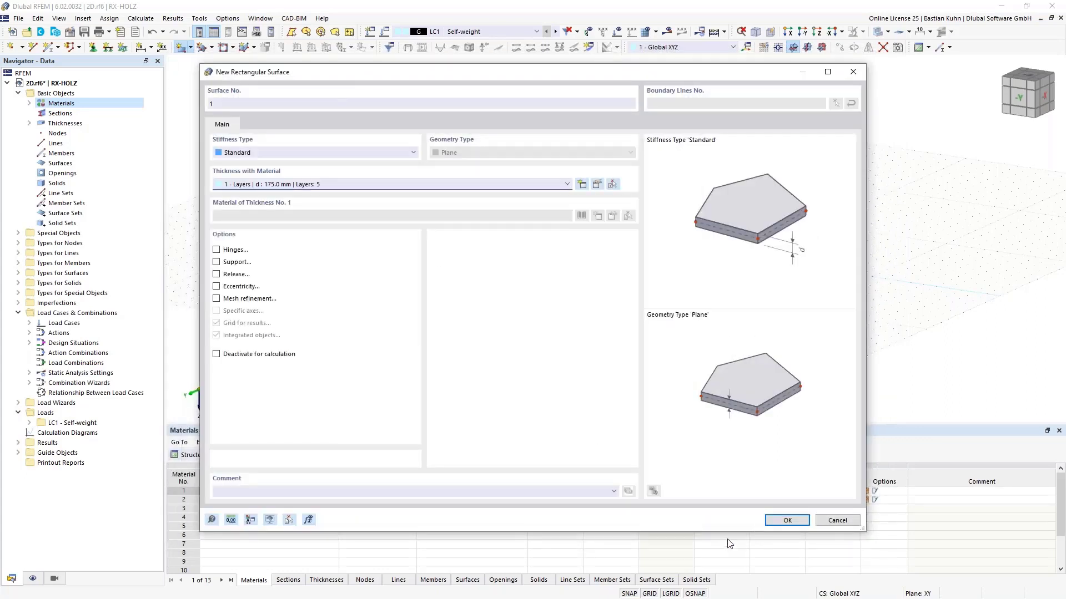
Place the rectangular surface in the XY plane, viewed in Z-direction, from the origin to X 55 m, Y 3 m.
click(783, 526)
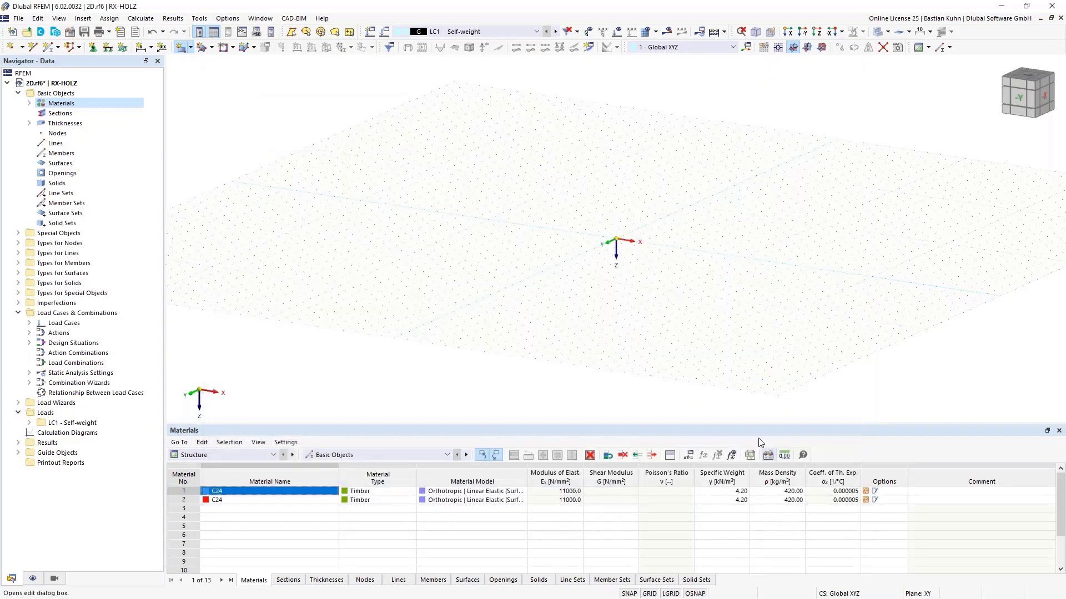
click(817, 31)
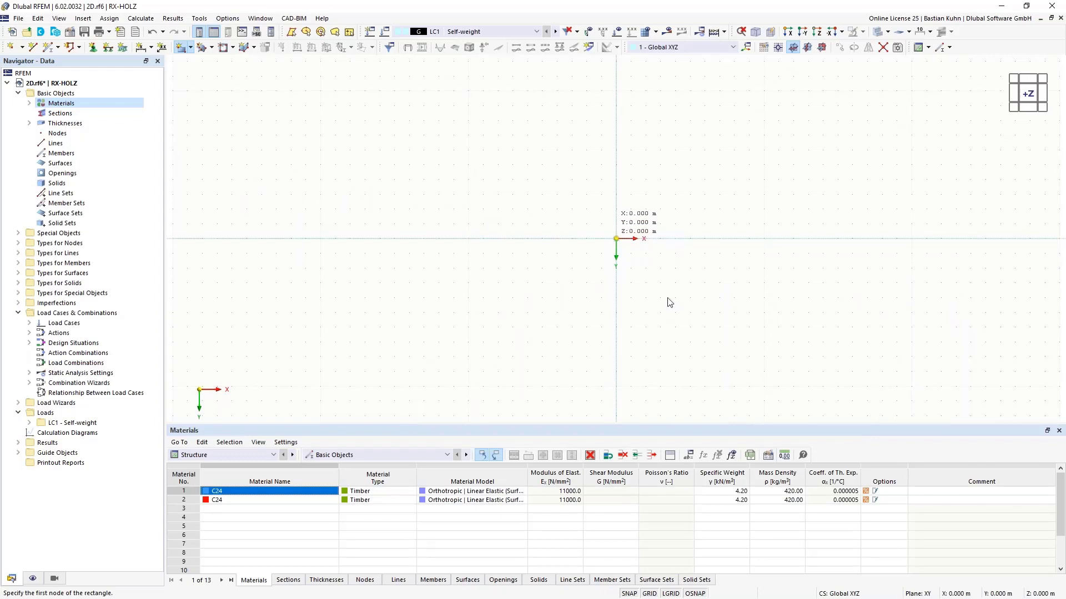
click(616, 239)
middle_drag(761, 280, 384, 322)
scroll(384, 321, down, 2)
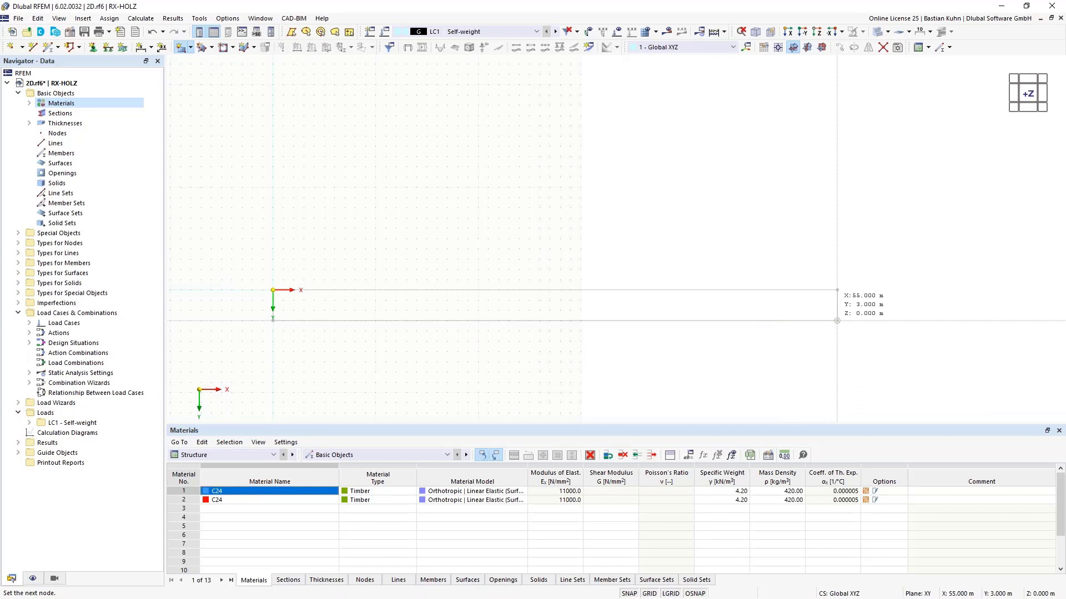
click(837, 321)
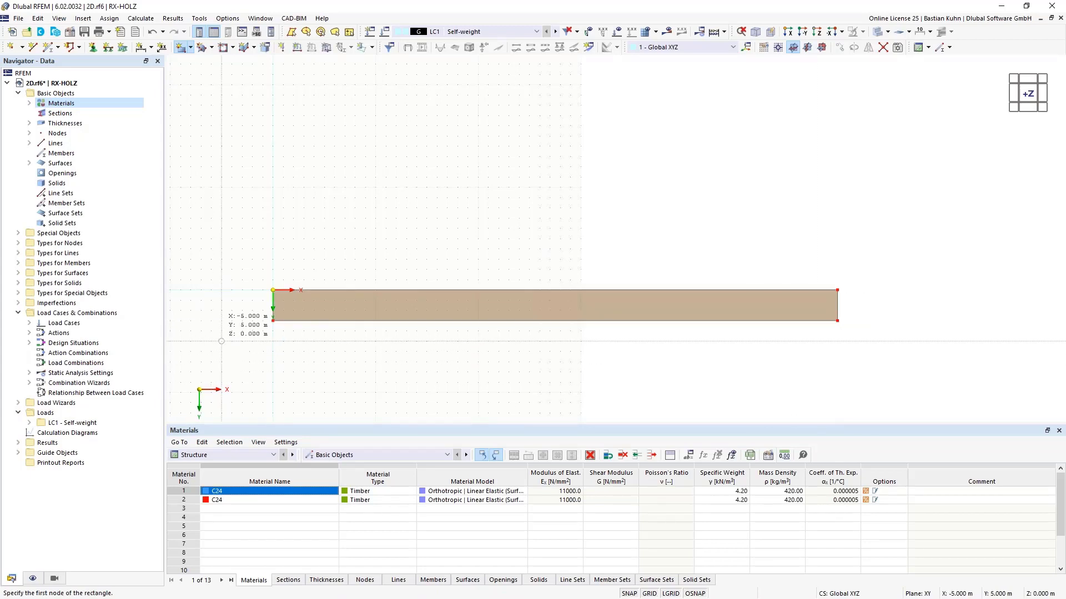
key(Escape)
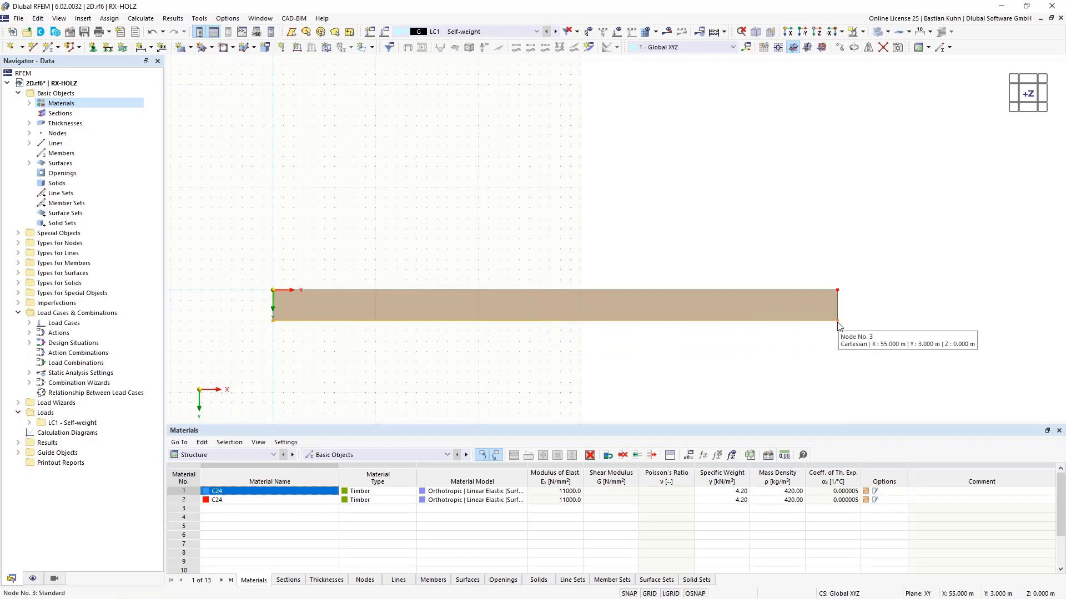
Set the Y coordinate of nodes 2 and 3 on the surface's long edge away from the origin to 3.5 m.
right_click(838, 325)
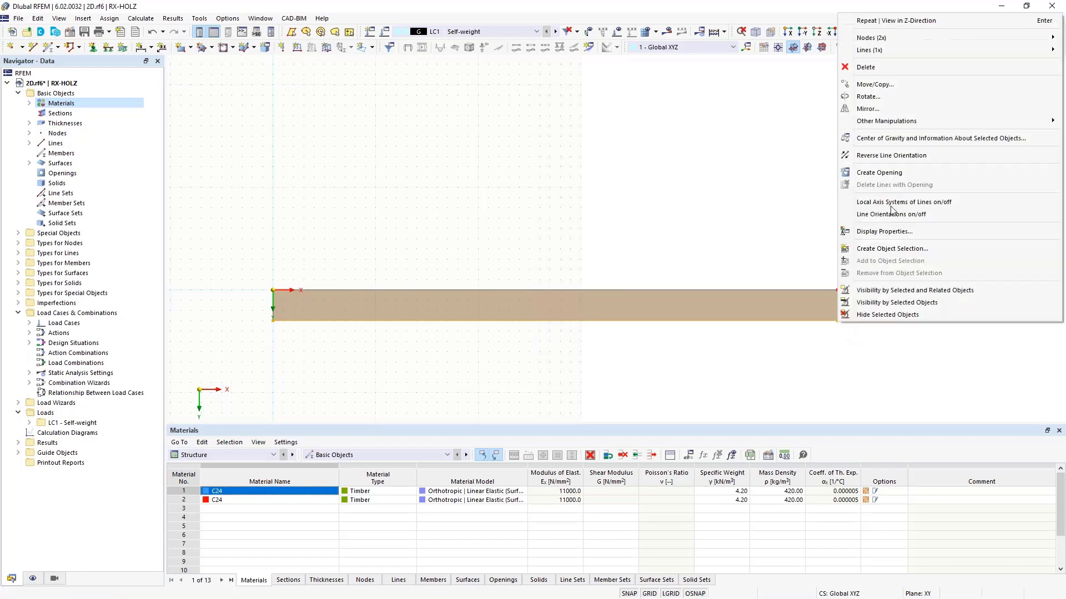
mouse_move(878, 37)
click(799, 47)
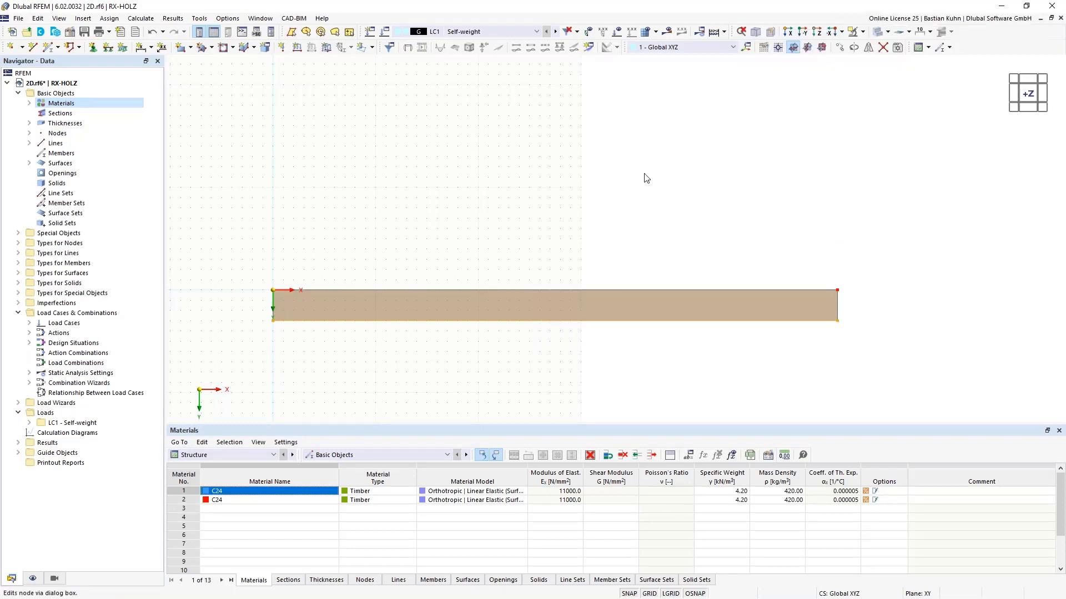
drag(444, 279, 475, 279)
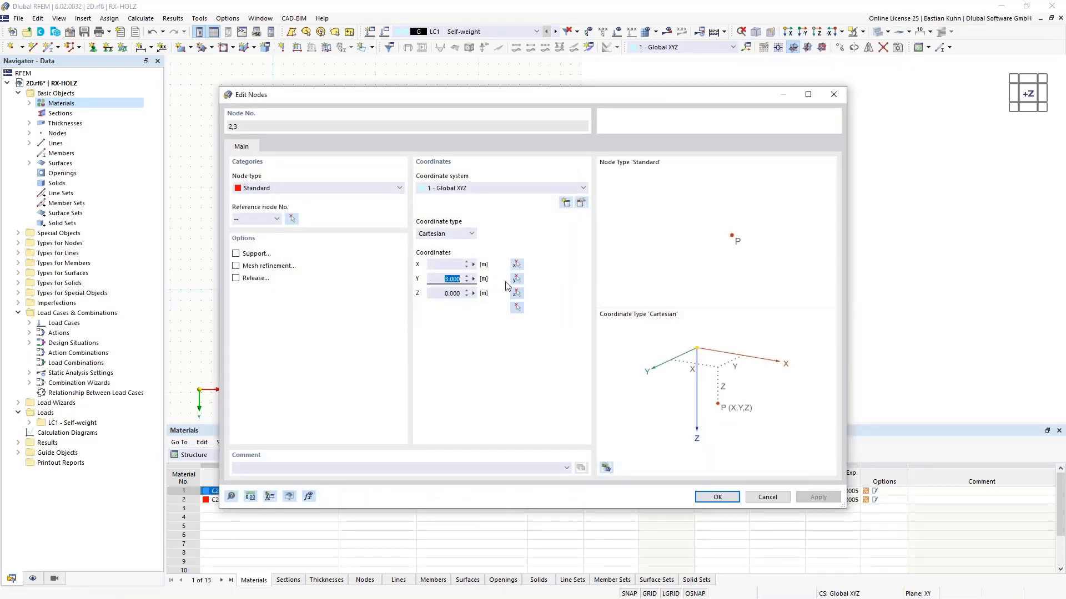
text(3,5)
key(Return)
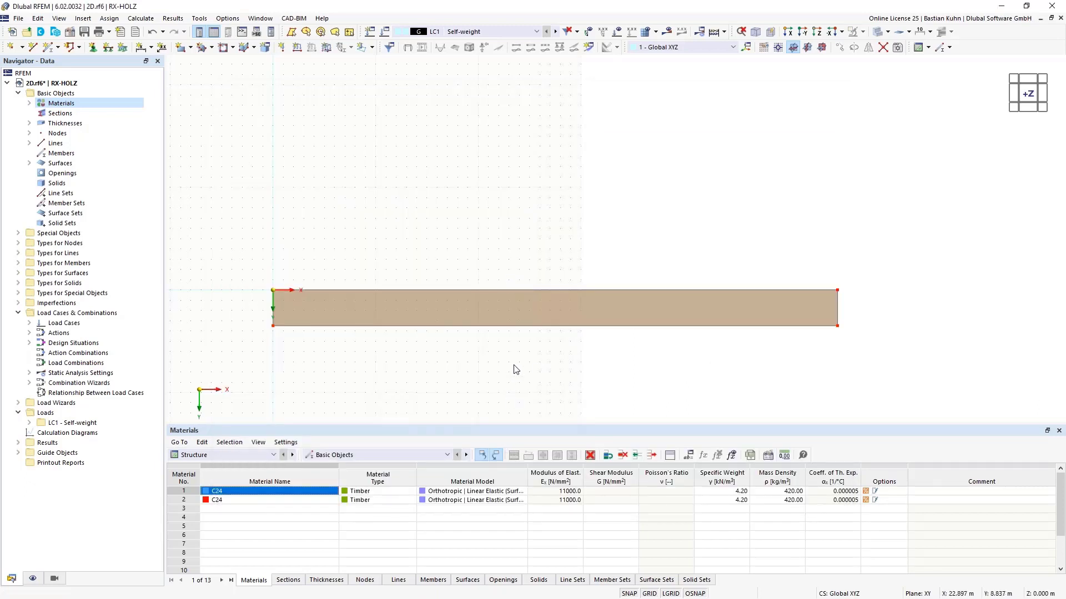
Turn on the display of the surface axis systems x, y, z and view the surface in perspective.
middle_drag(552, 361, 494, 280)
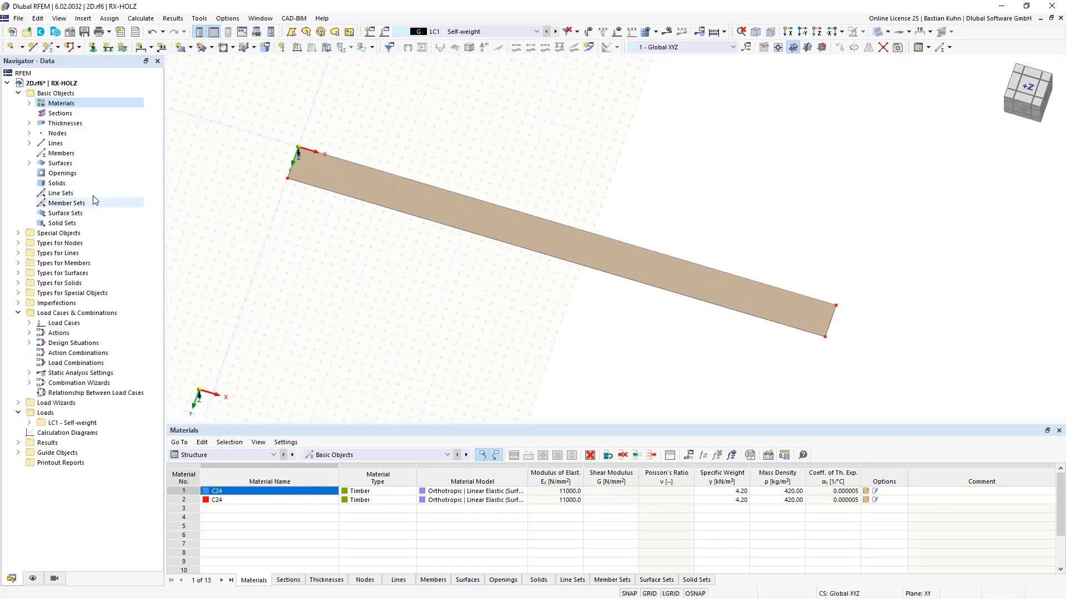
click(33, 578)
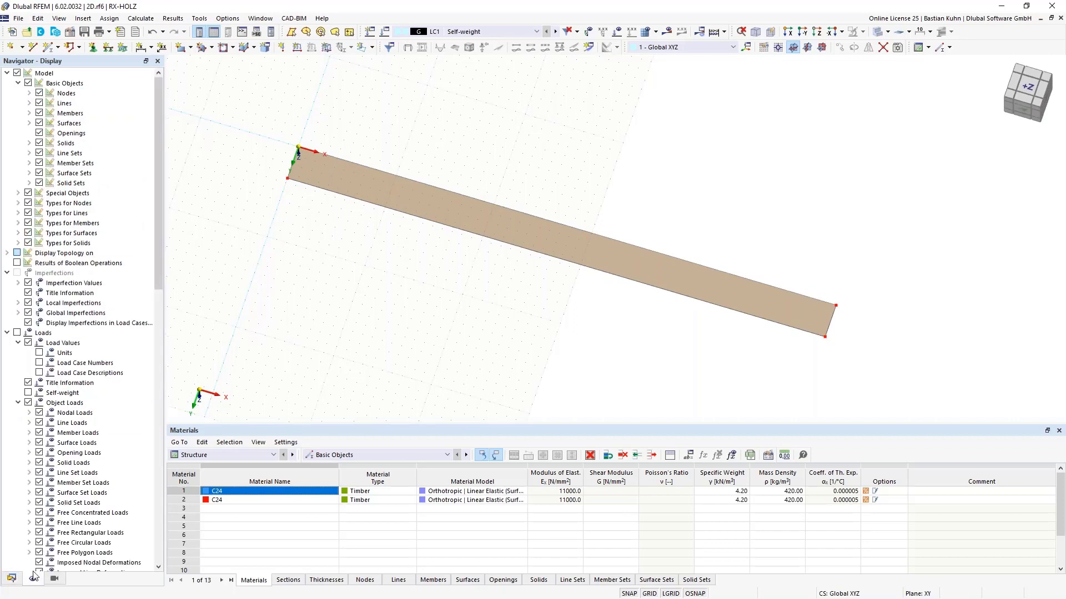
click(30, 123)
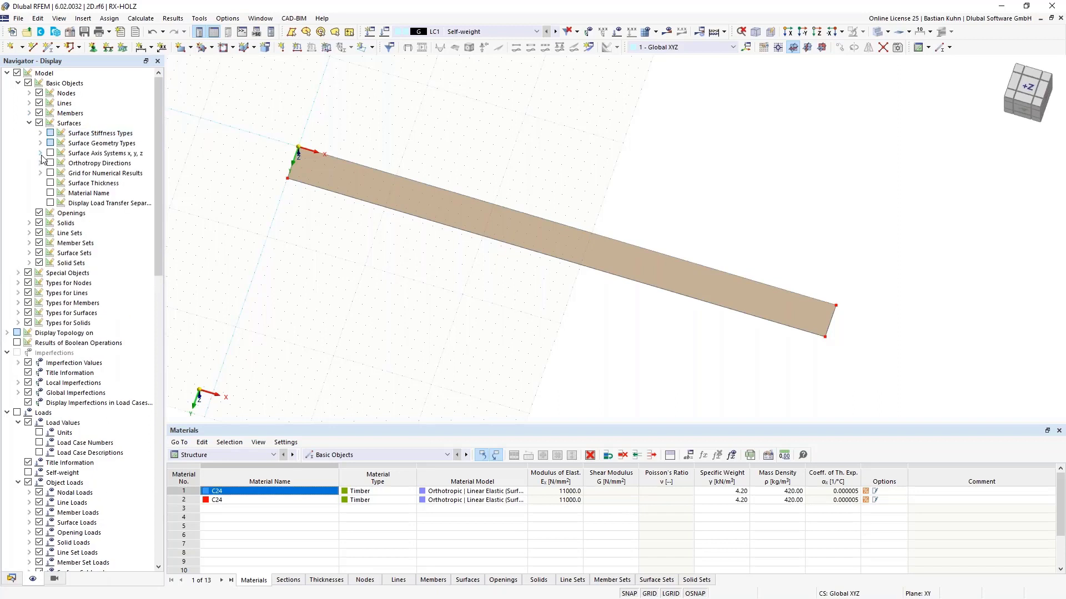
click(50, 152)
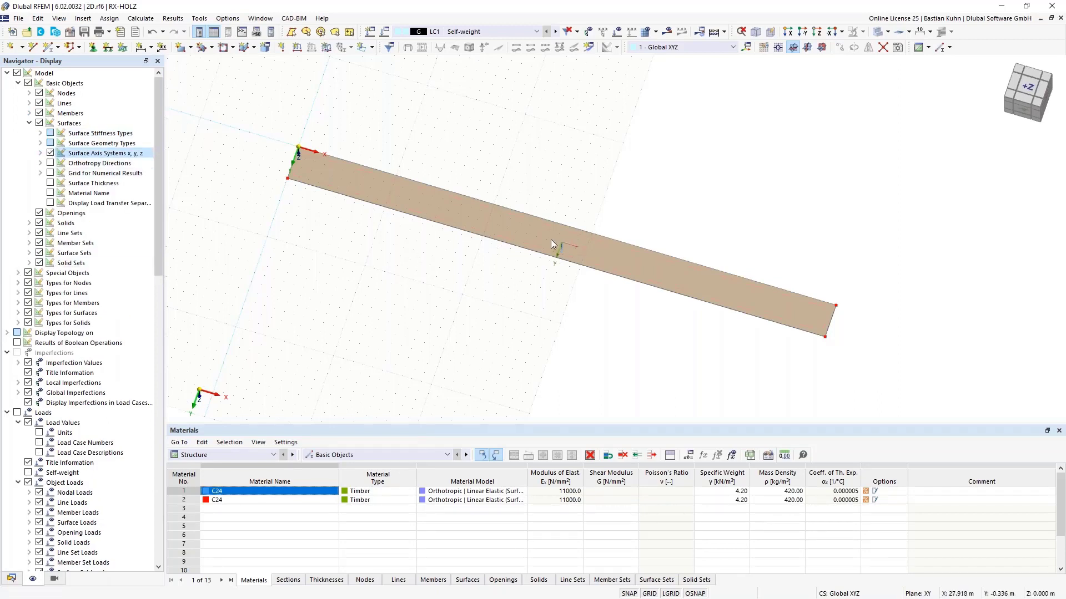
middle_drag(613, 337, 521, 289)
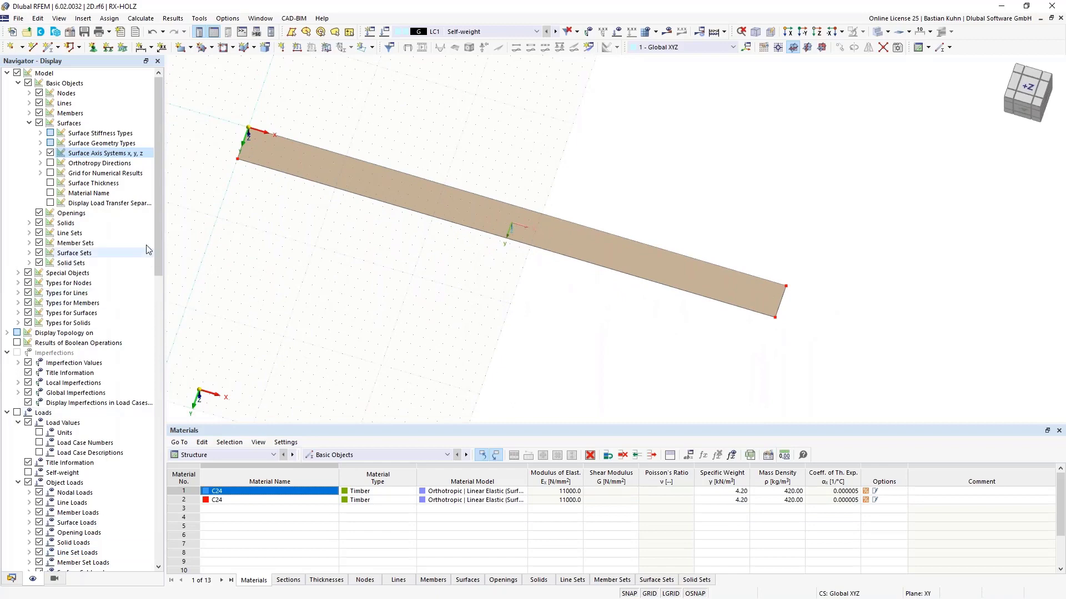
Set the solid-model rendering of surfaces to filled including thickness with layers, and view the surface at an angle.
drag(159, 234, 159, 521)
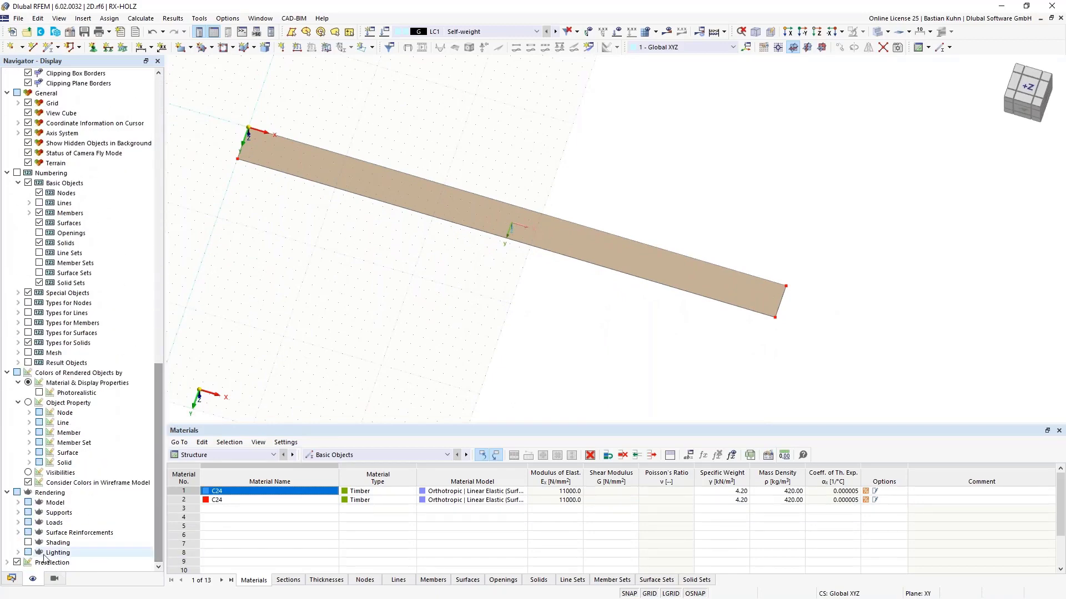
click(18, 503)
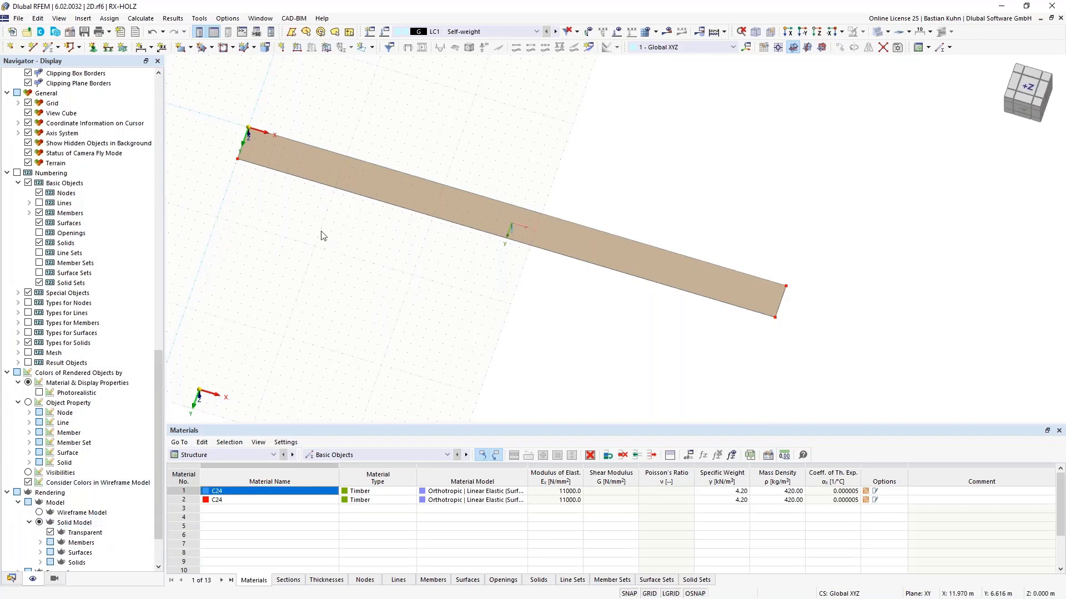
click(40, 553)
scroll(50, 527, down, 3)
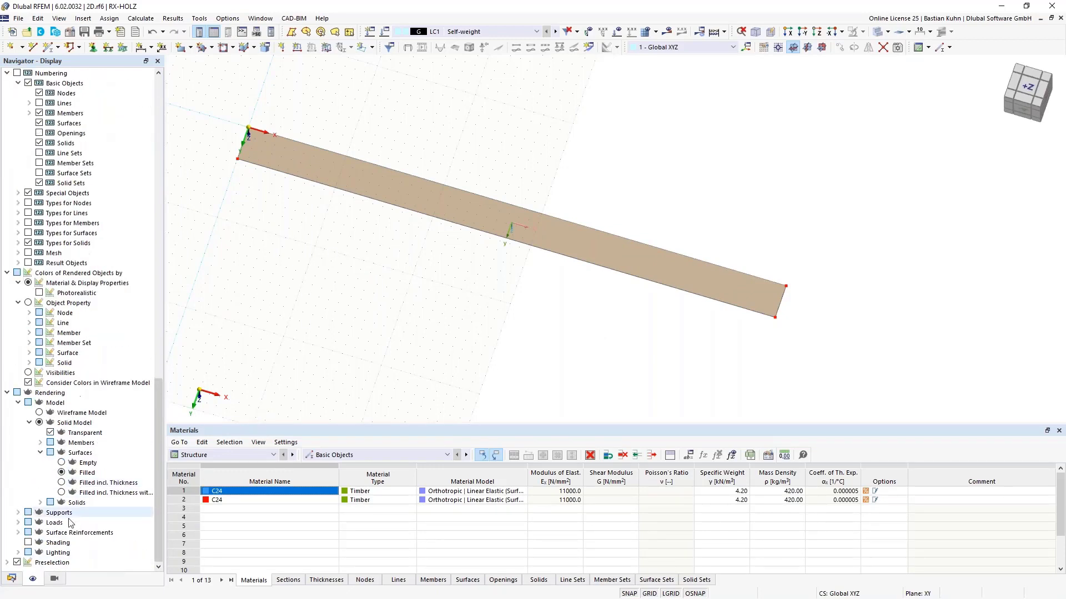
click(62, 493)
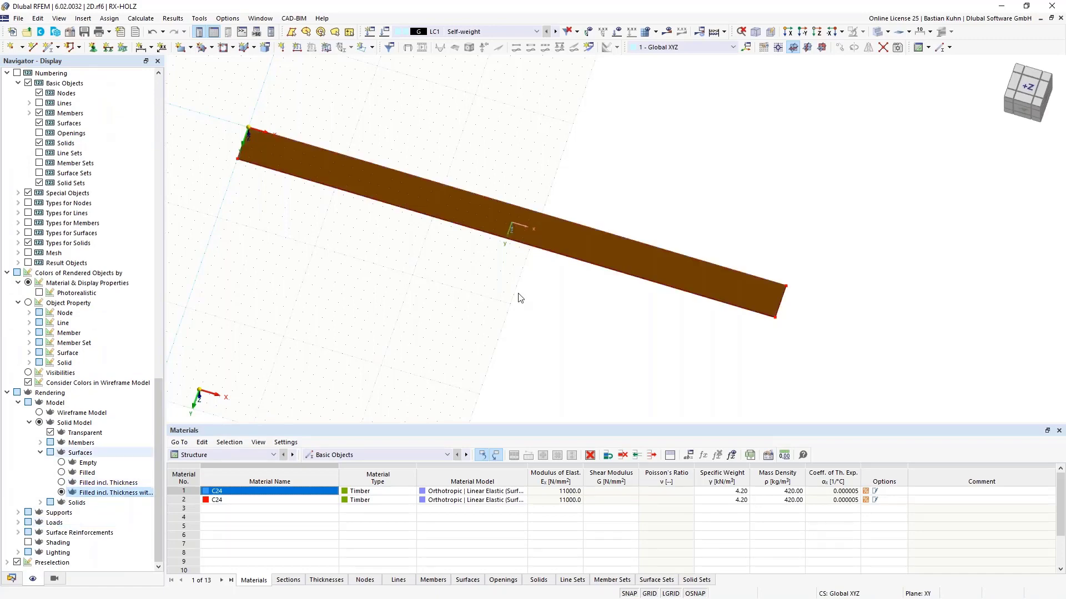
ctrl+middle_drag(671, 342, 622, 266)
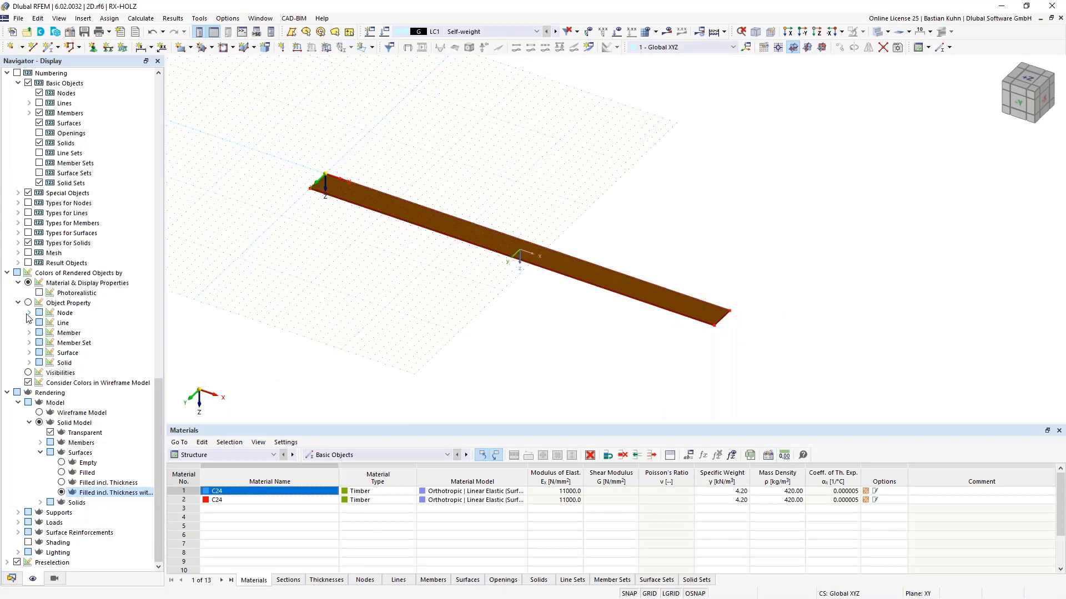
Colour the rendered surface by its material, trying the stiffness type colouring first, and examine the layers at the surface's corner.
click(30, 354)
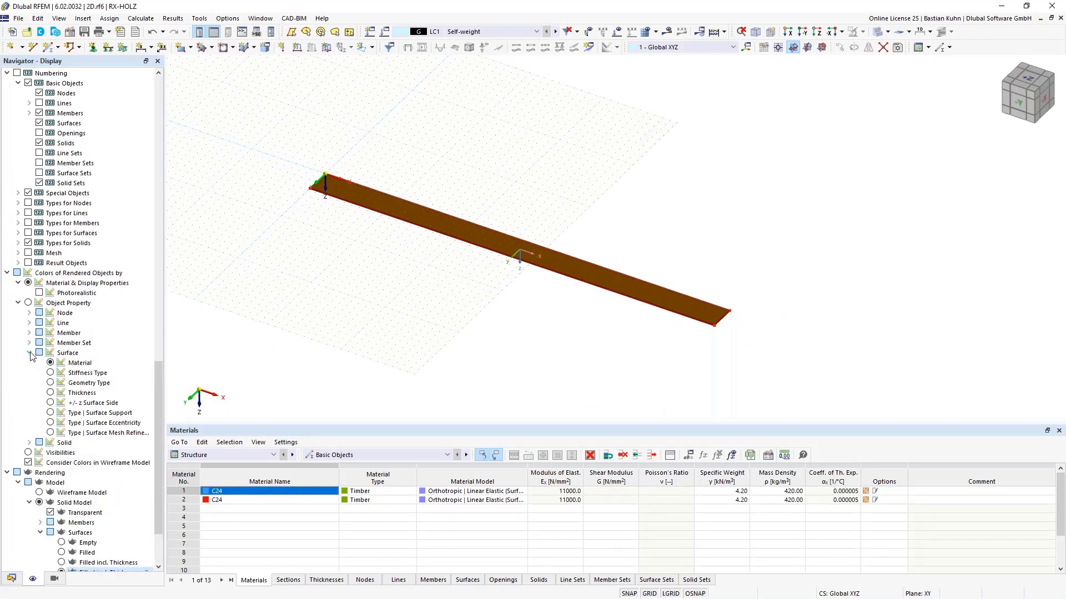
click(50, 372)
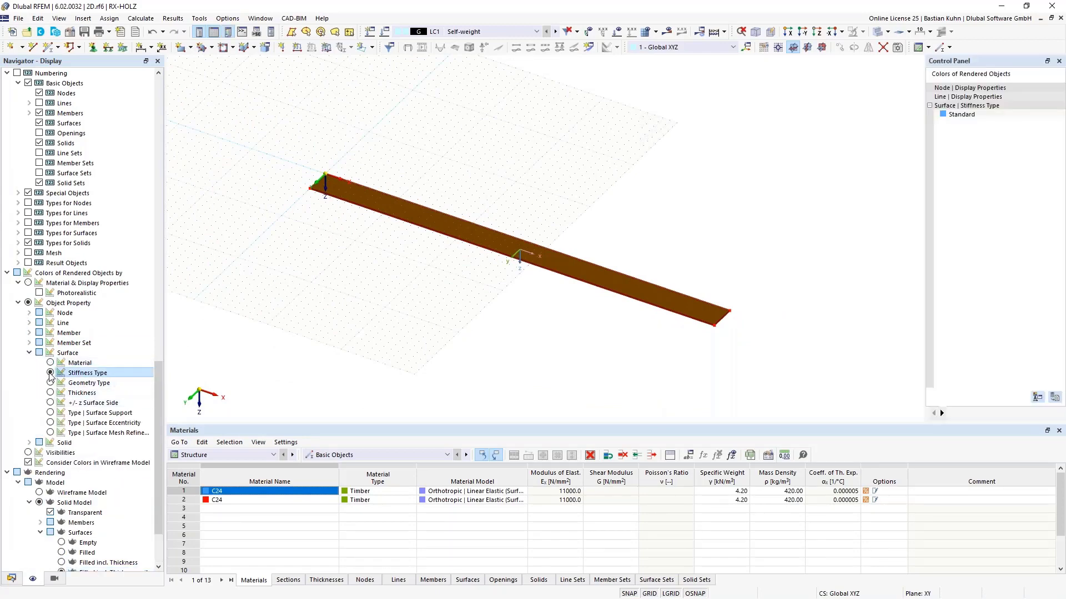
scroll(651, 322, up, 2)
scroll(651, 322, up, 4)
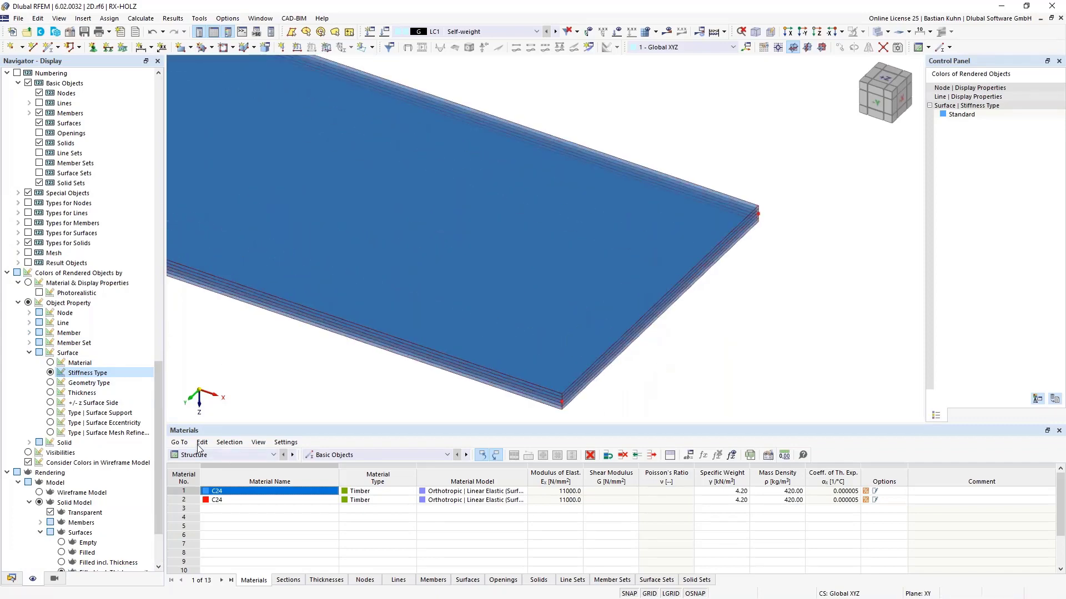
click(50, 363)
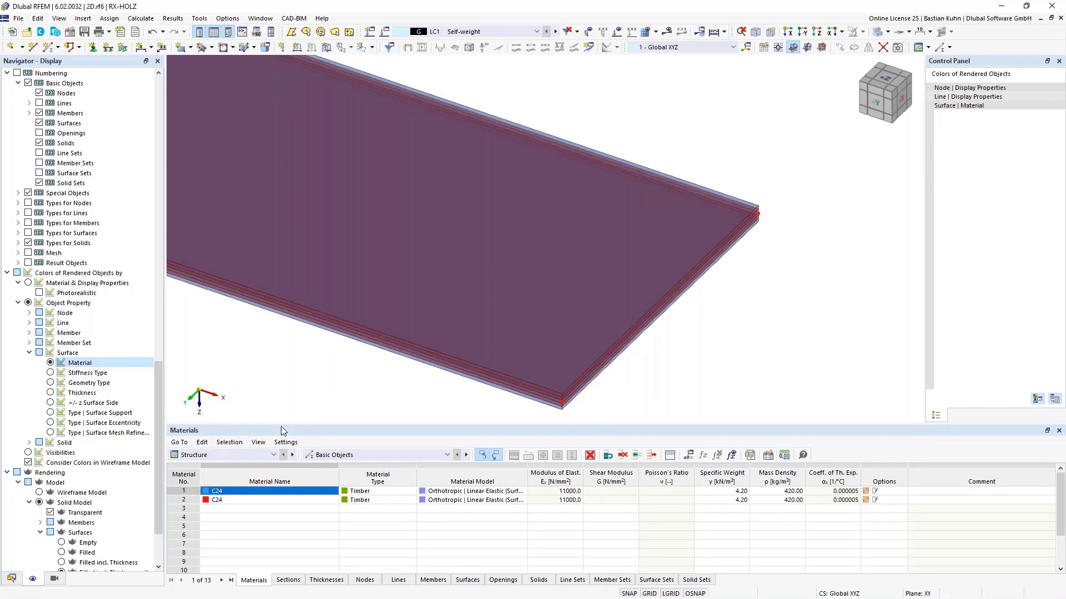
scroll(486, 415, down, 2)
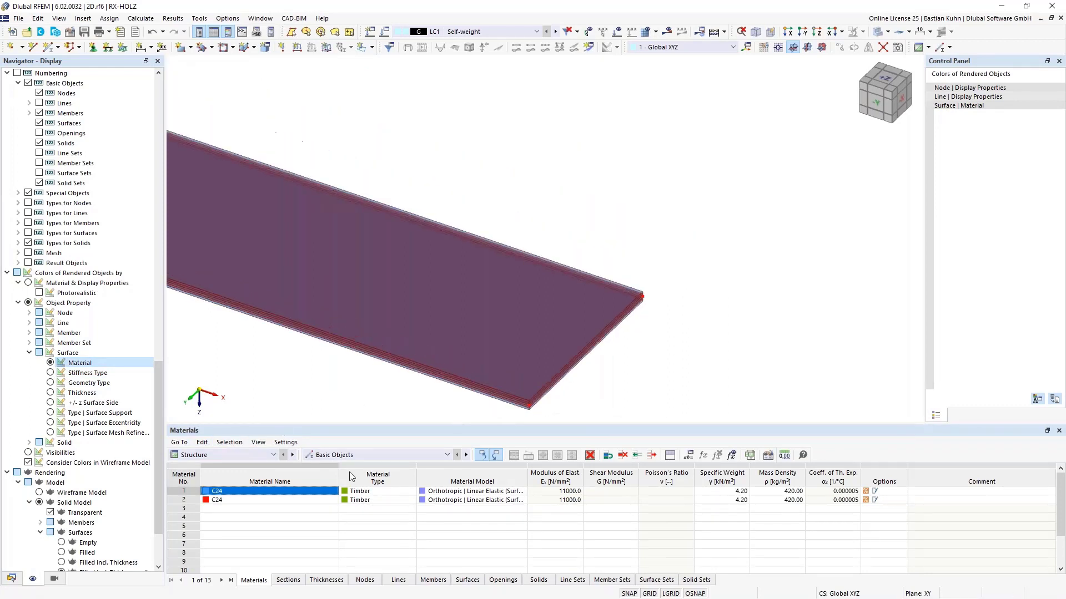
scroll(133, 519, down, 1)
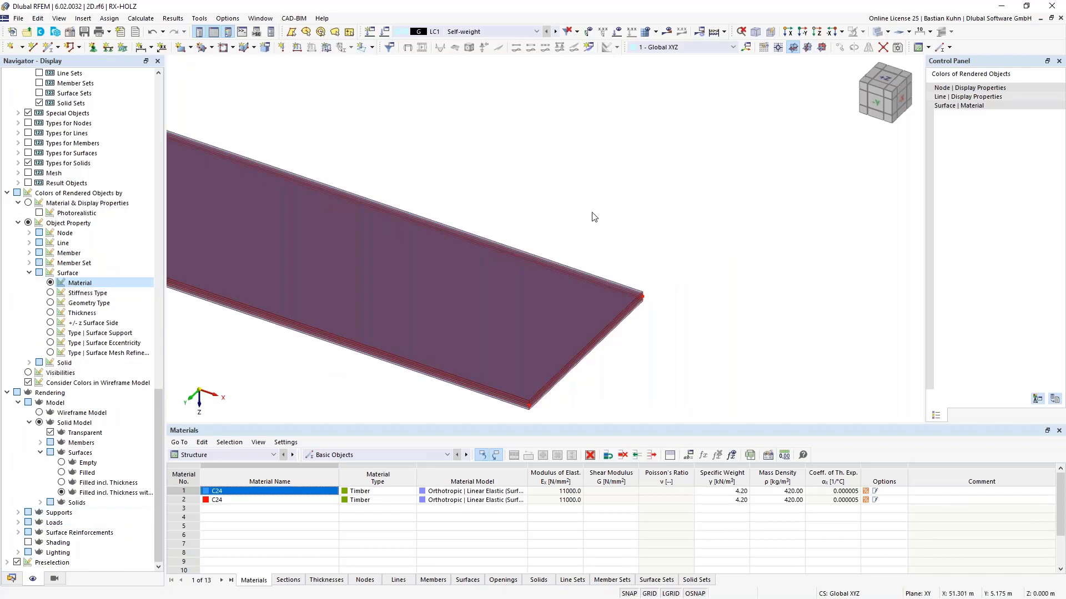
Compare the opaque and transparent solid displays of the surface, and switch the model to wireframe viewed in Z-direction.
click(877, 32)
click(876, 33)
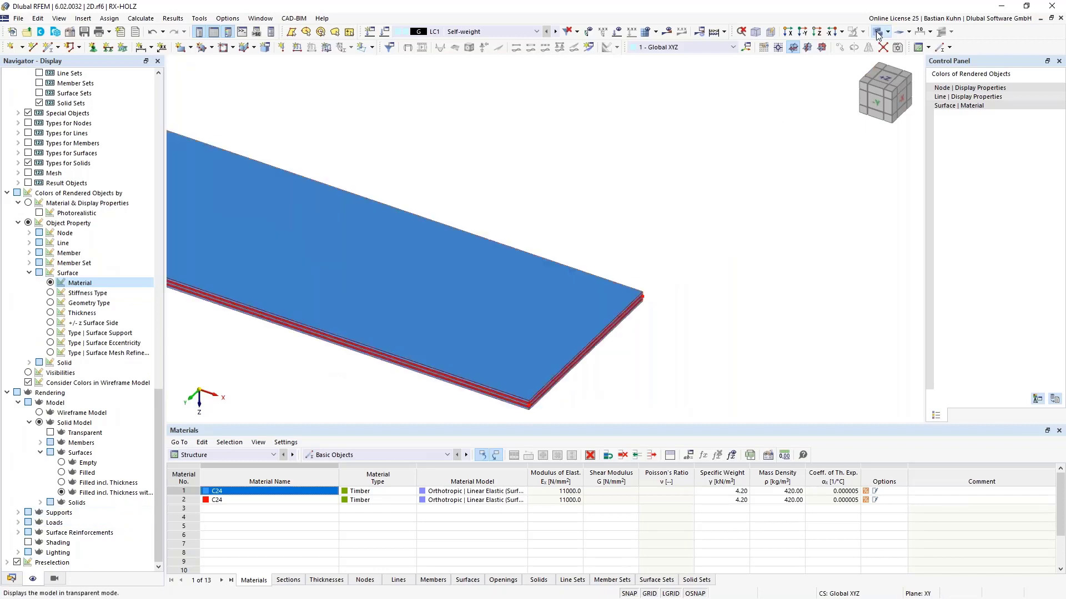
ctrl+middle_drag(553, 343, 668, 340)
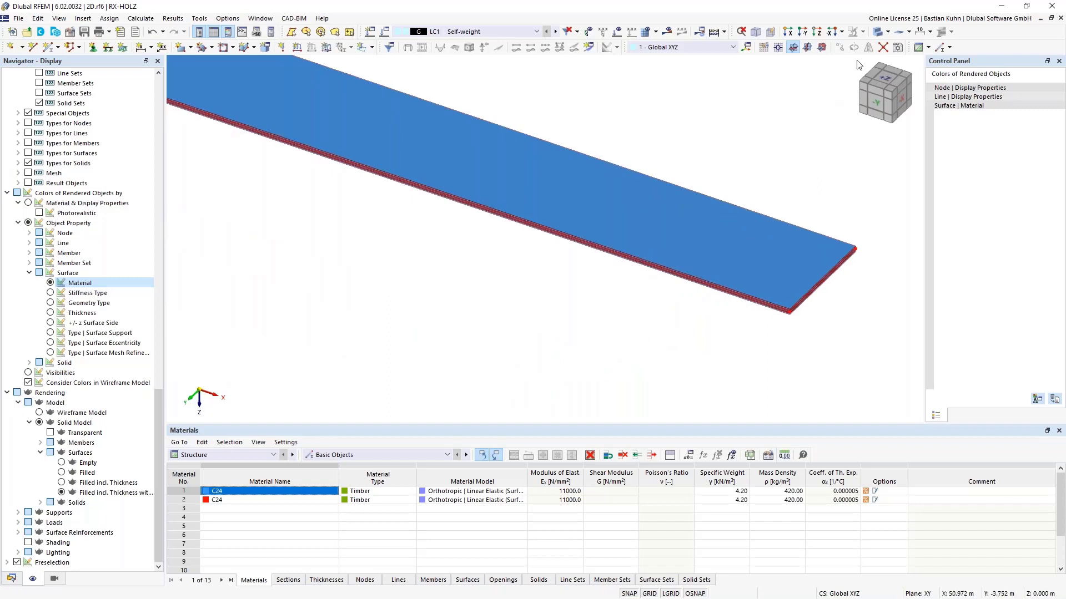
click(876, 32)
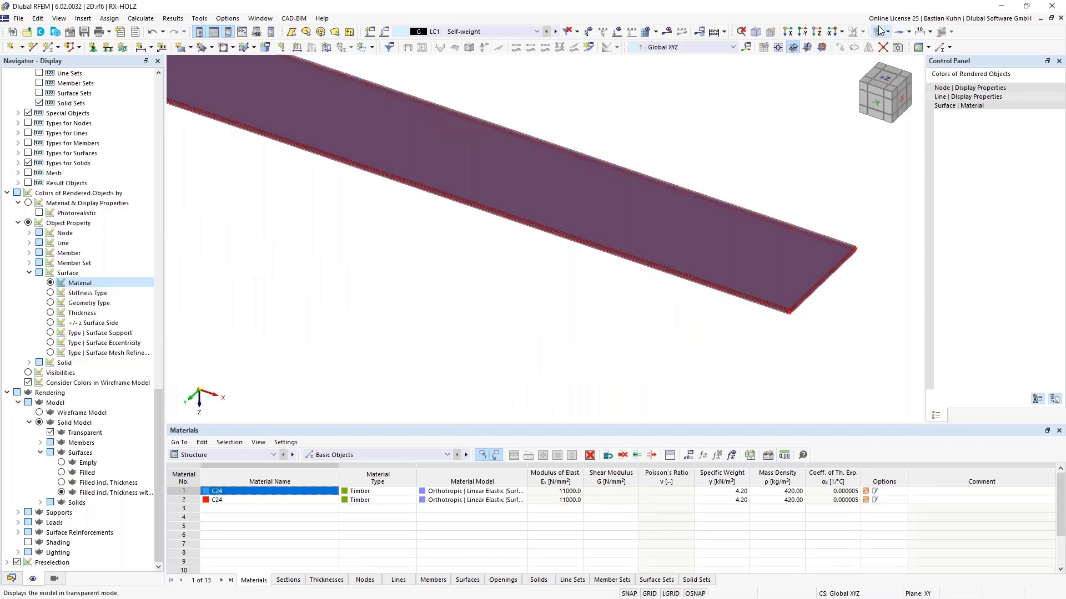
click(877, 33)
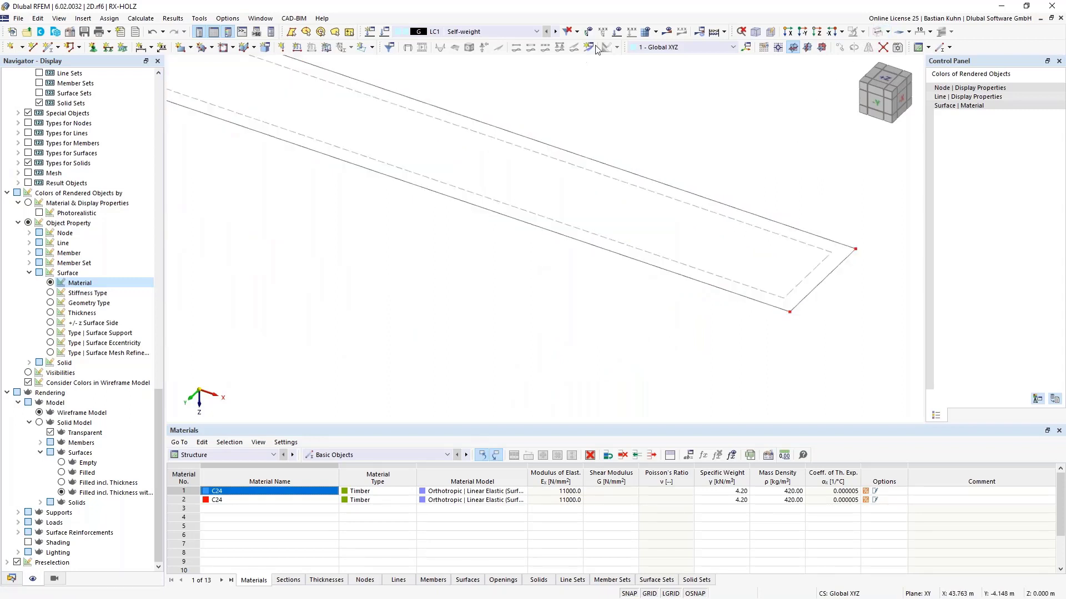
click(802, 32)
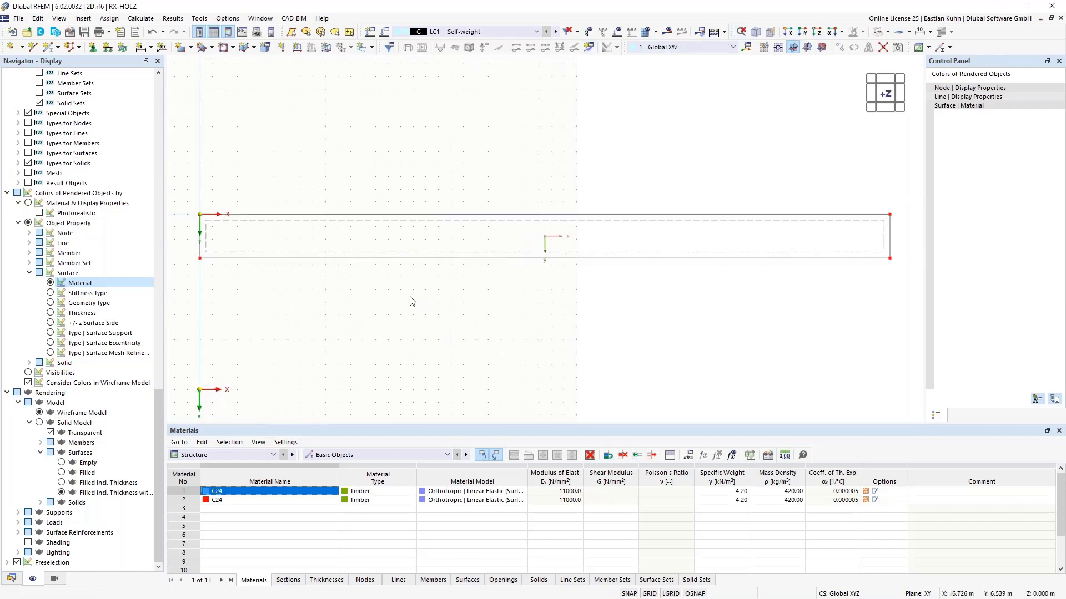
Copy the surface edge to edge in Y-direction with 3 steps, and turn off the display of the surface axis systems x, y, z.
right_click(207, 230)
click(268, 213)
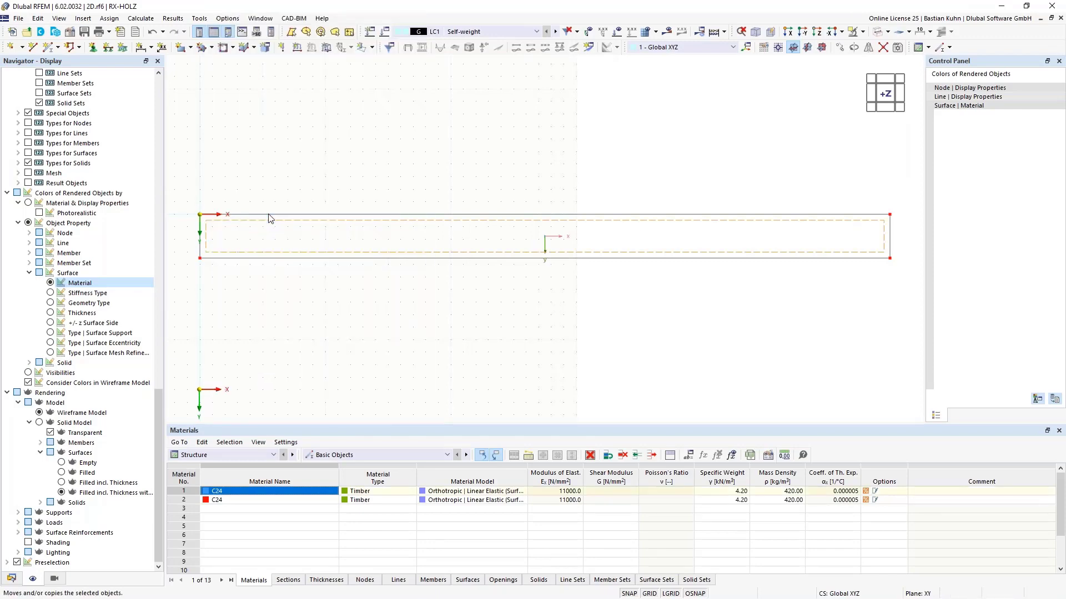
click(369, 206)
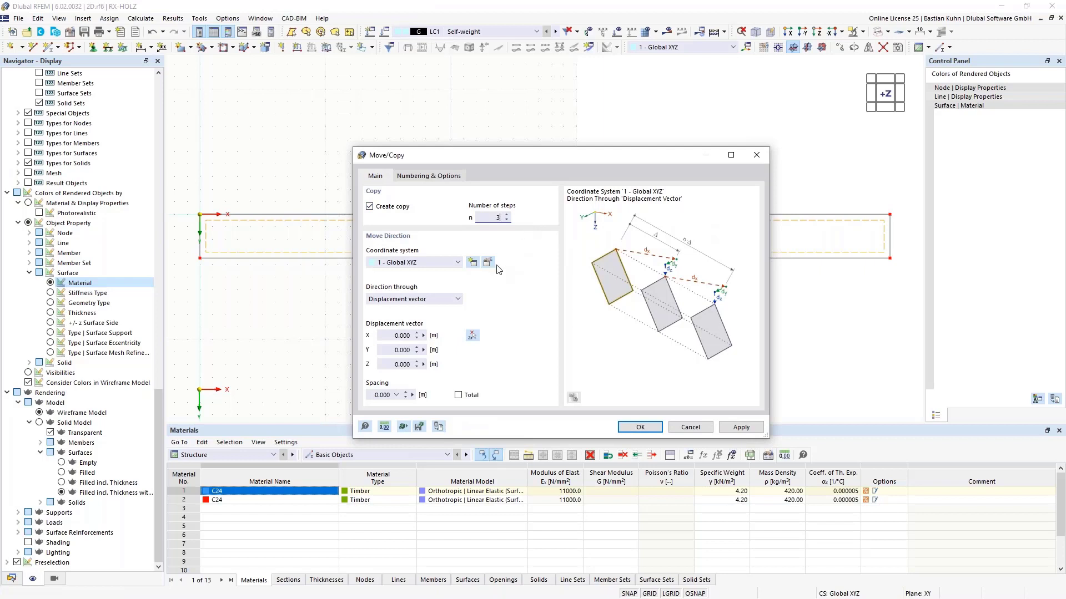
click(401, 351)
click(632, 427)
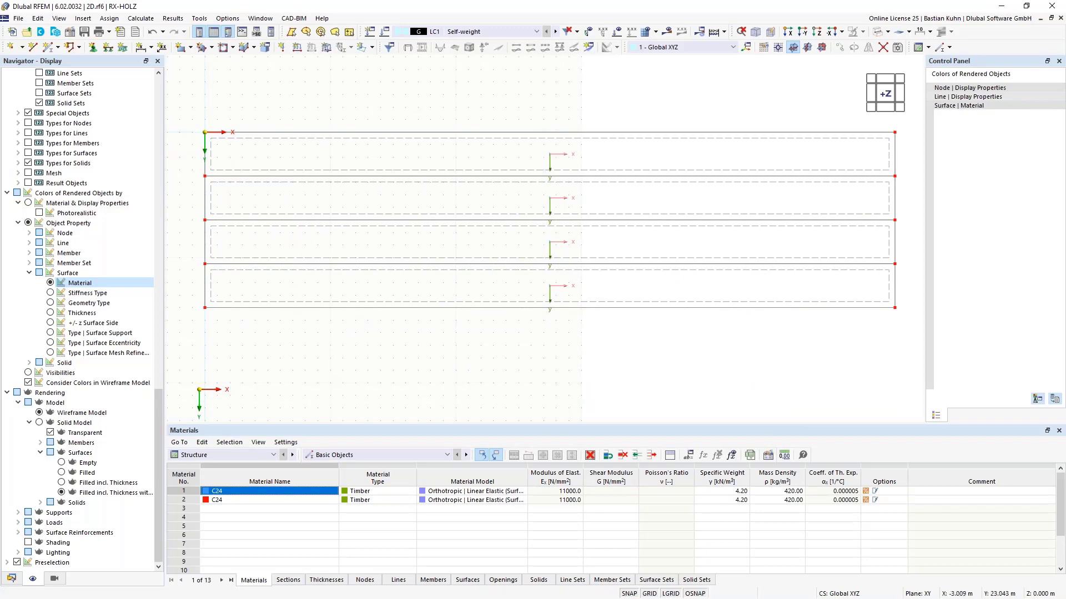
drag(159, 444, 158, 131)
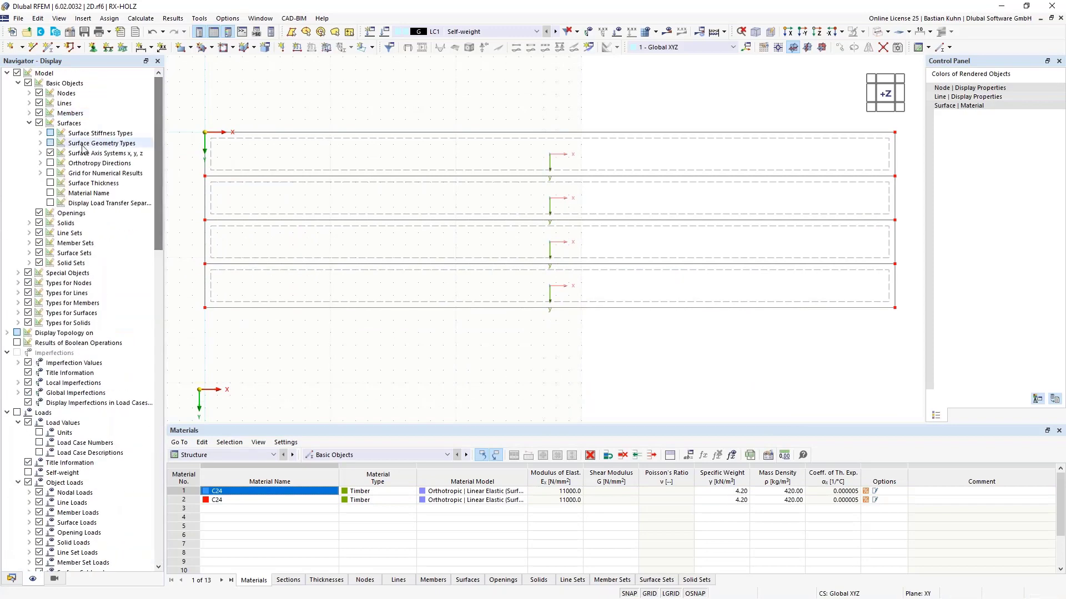
click(50, 153)
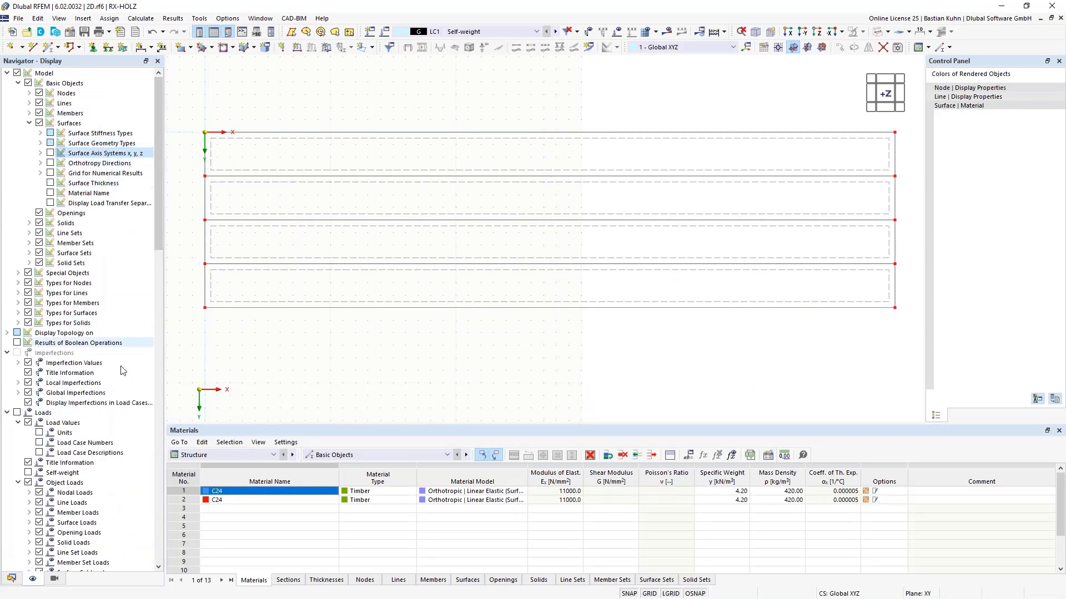
Divide the two long lines 14 and 16 bounding the outermost copied surface using 3 intermediate nodes.
click(454, 312)
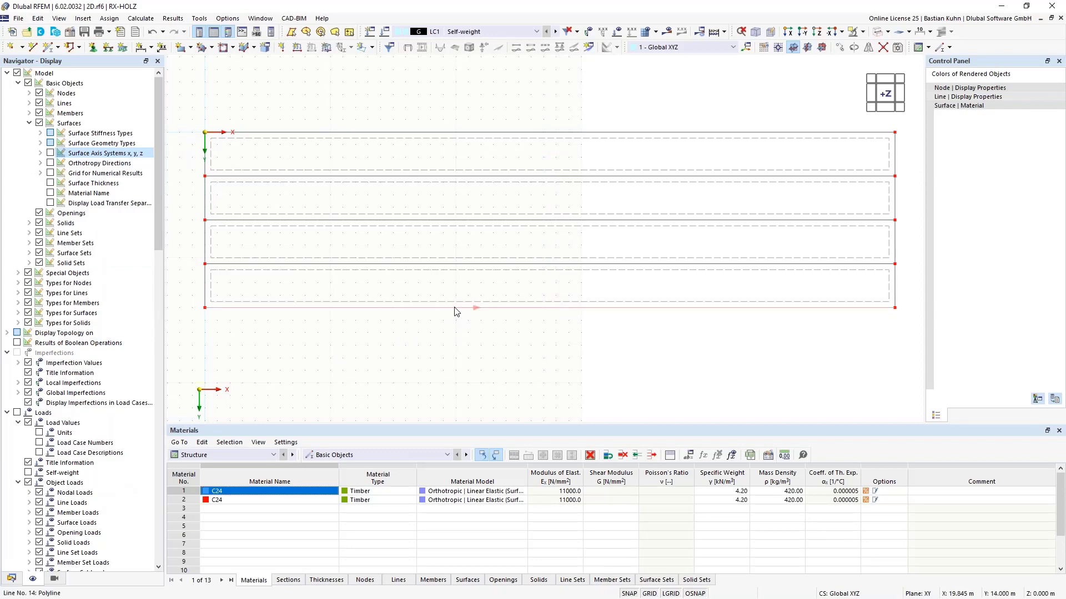
right_click(474, 268)
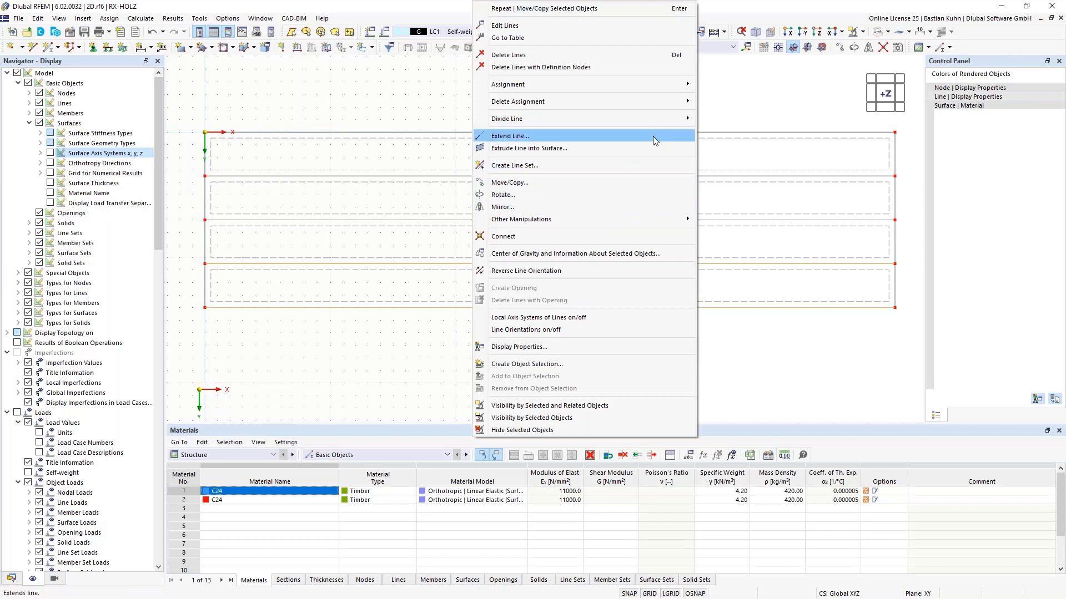
mouse_move(638, 118)
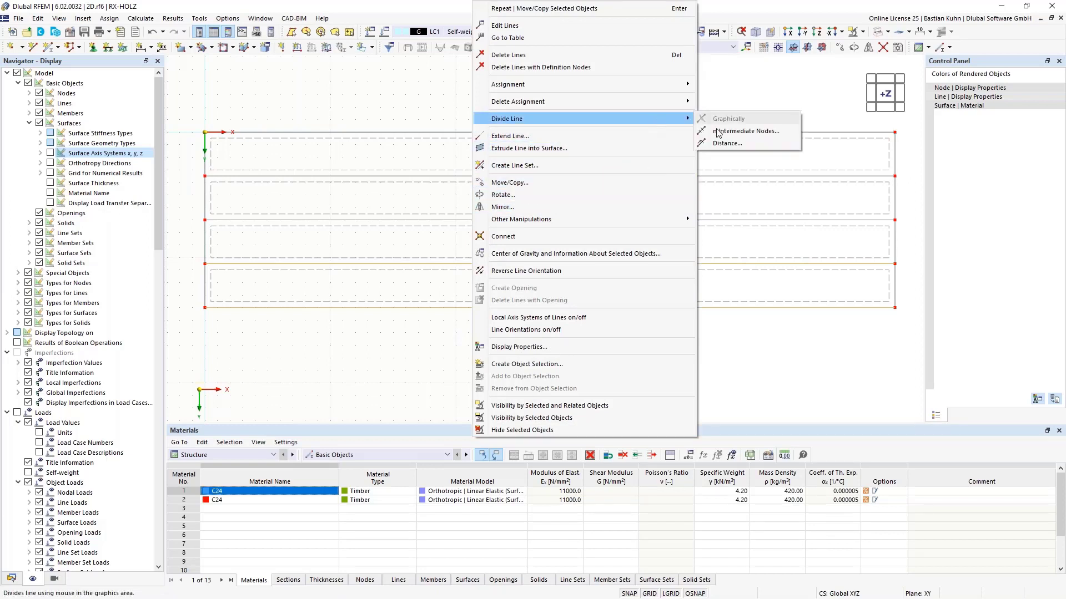
click(721, 134)
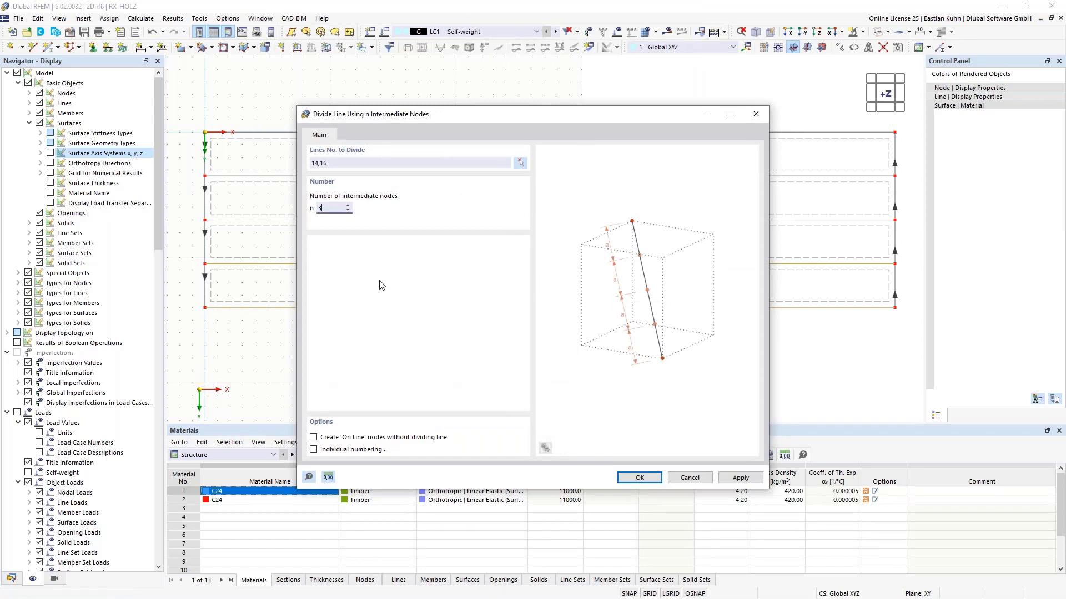
click(640, 477)
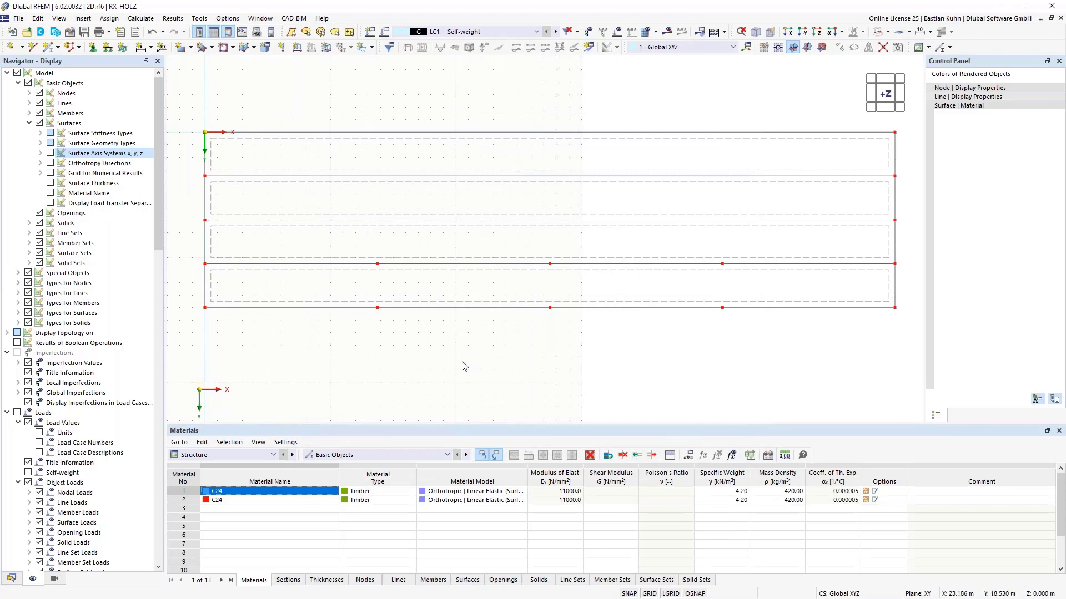
Set the X coordinate of nodes 17 and 22, the first intermediate nodes on the divided lines, to 12 m.
drag(397, 340, 366, 254)
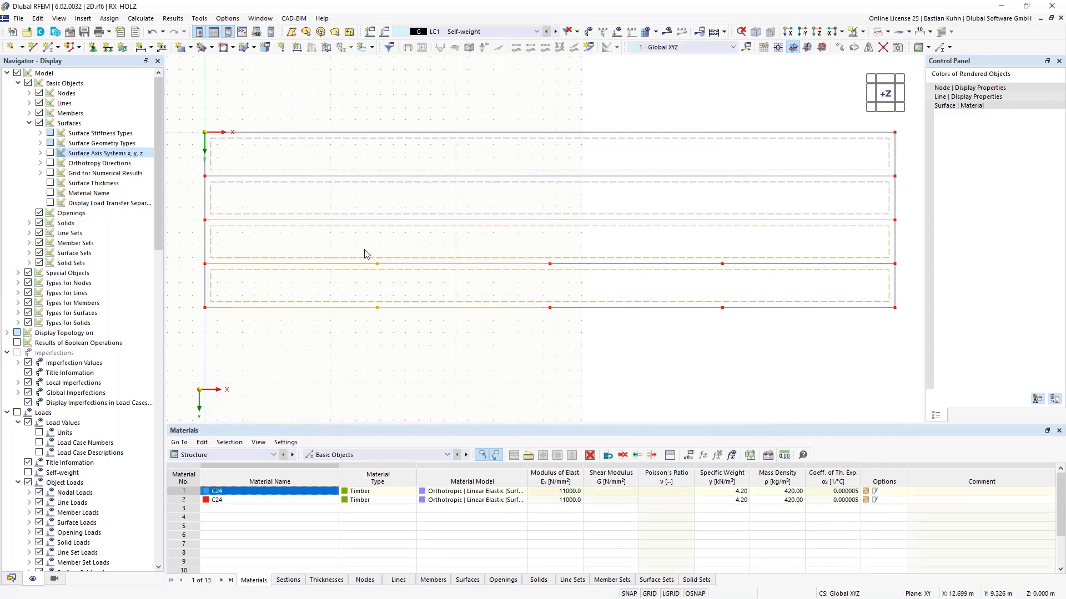
click(364, 250)
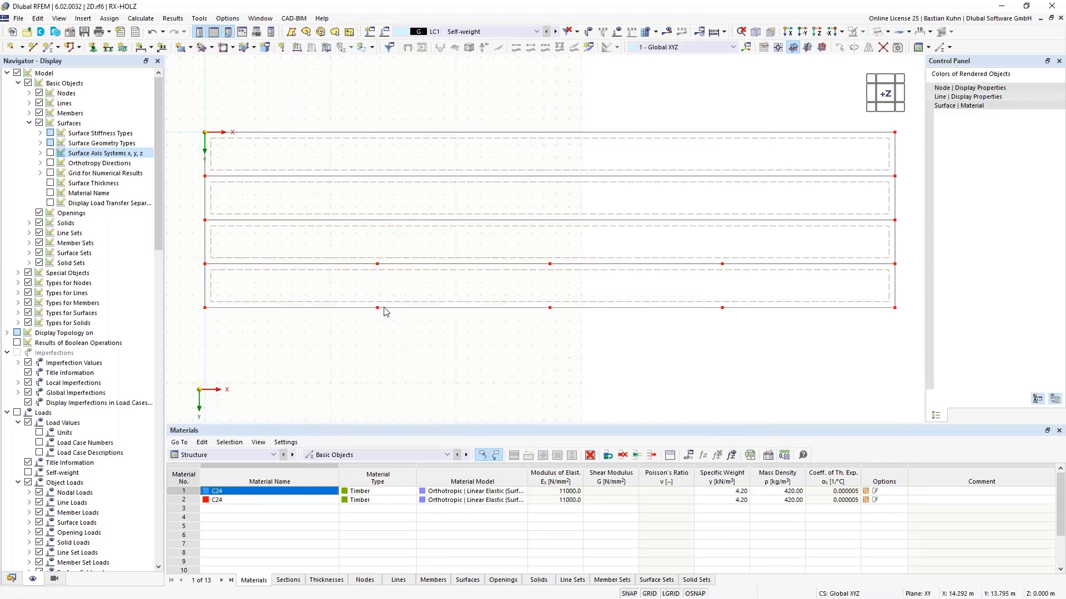
drag(368, 250, 391, 339)
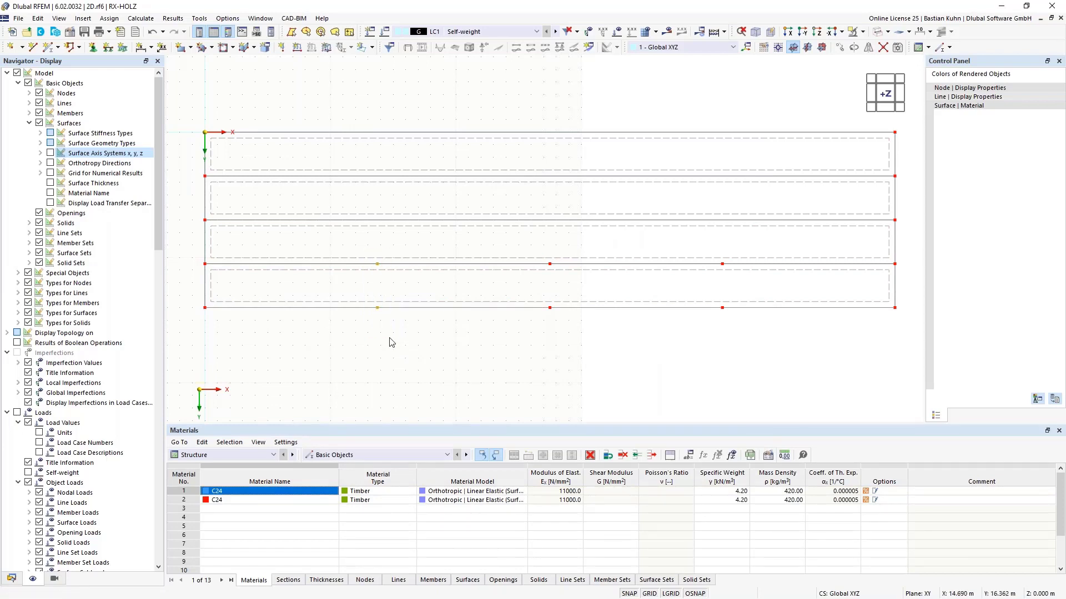
right_click(377, 310)
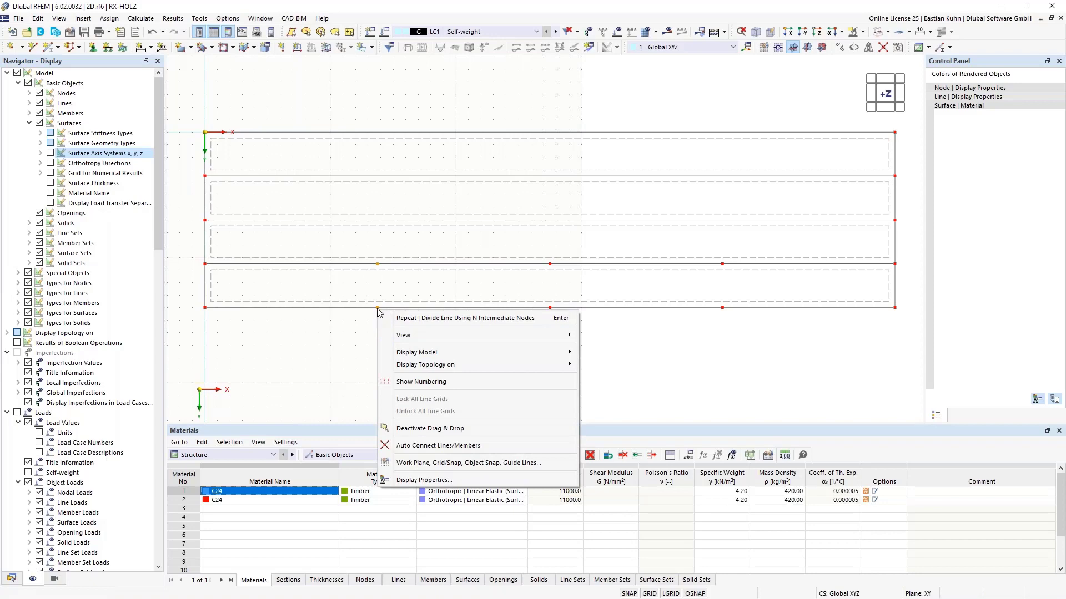
right_click(378, 310)
mouse_move(487, 370)
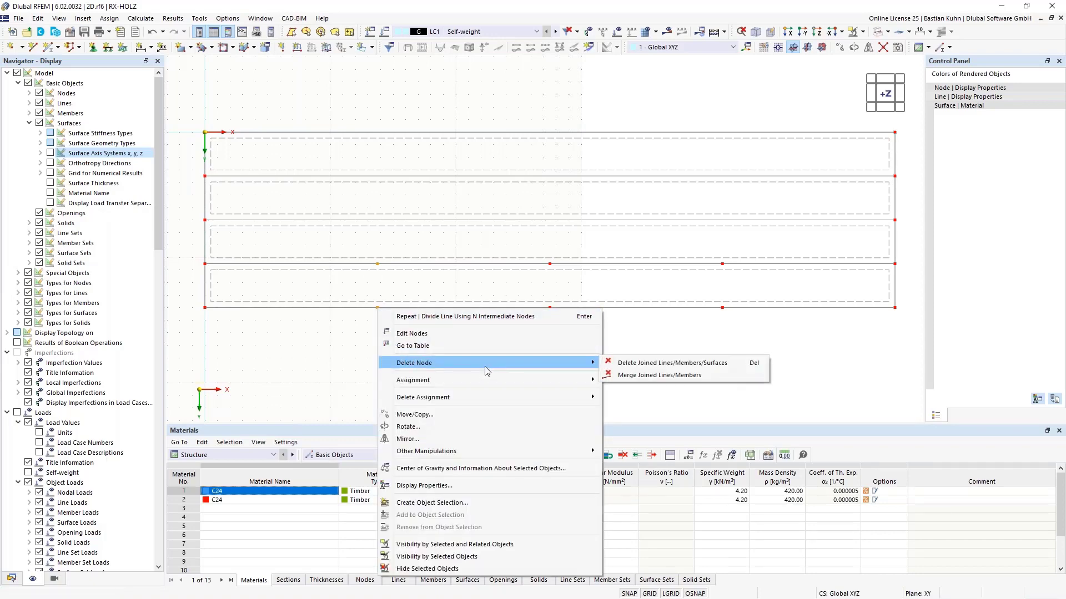
click(543, 333)
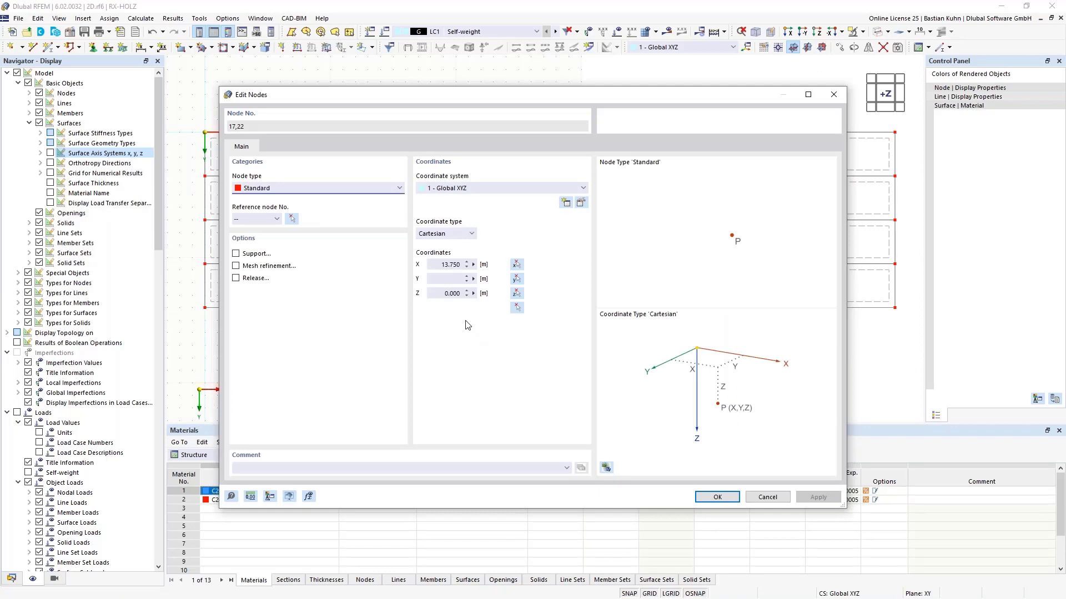
click(447, 268)
text(12)
key(Return)
Set the X coordinate of nodes 18 and 21, the middle intermediate nodes on the divided lines, to 18 m.
drag(537, 244, 565, 312)
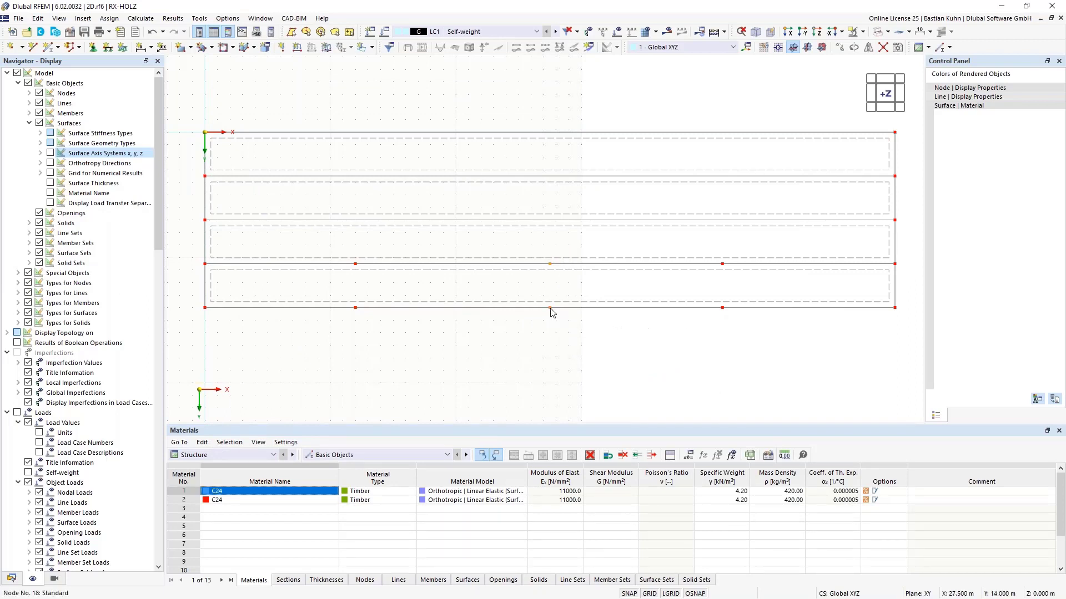
right_click(551, 312)
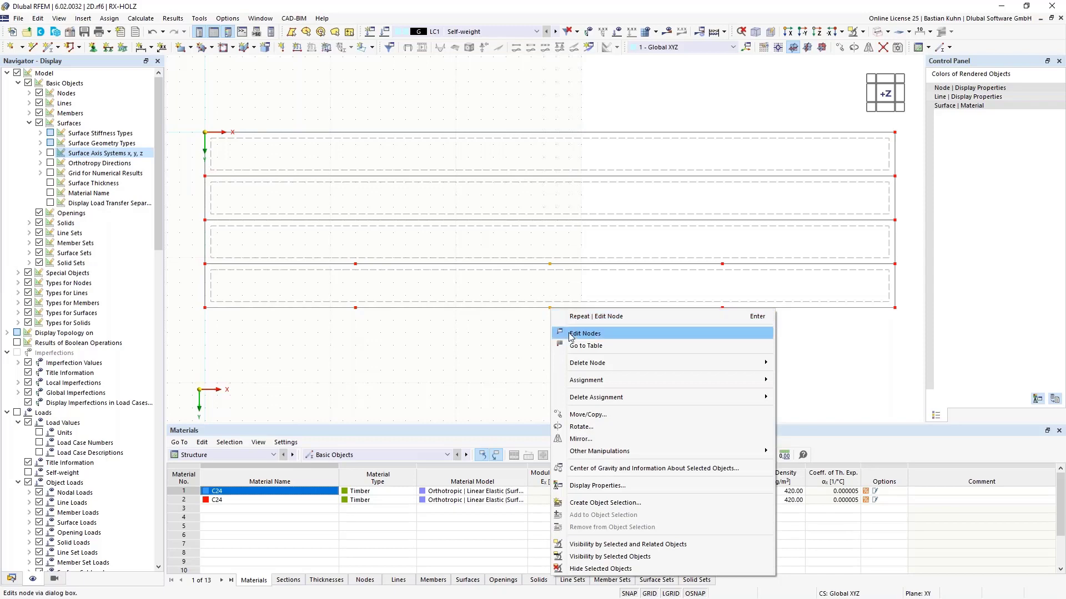
click(562, 336)
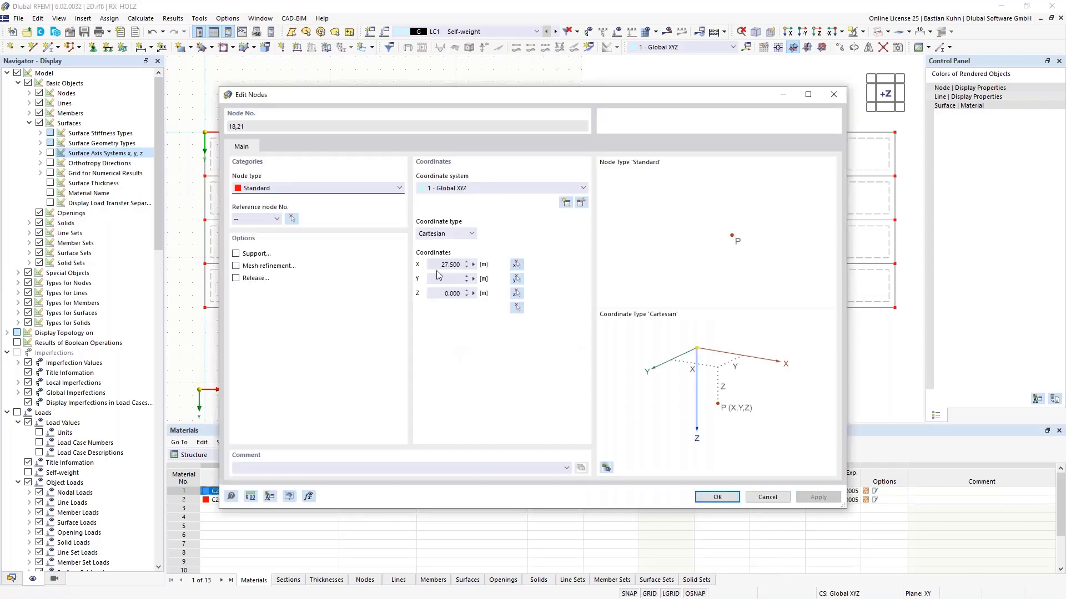
drag(439, 264, 509, 264)
click(521, 277)
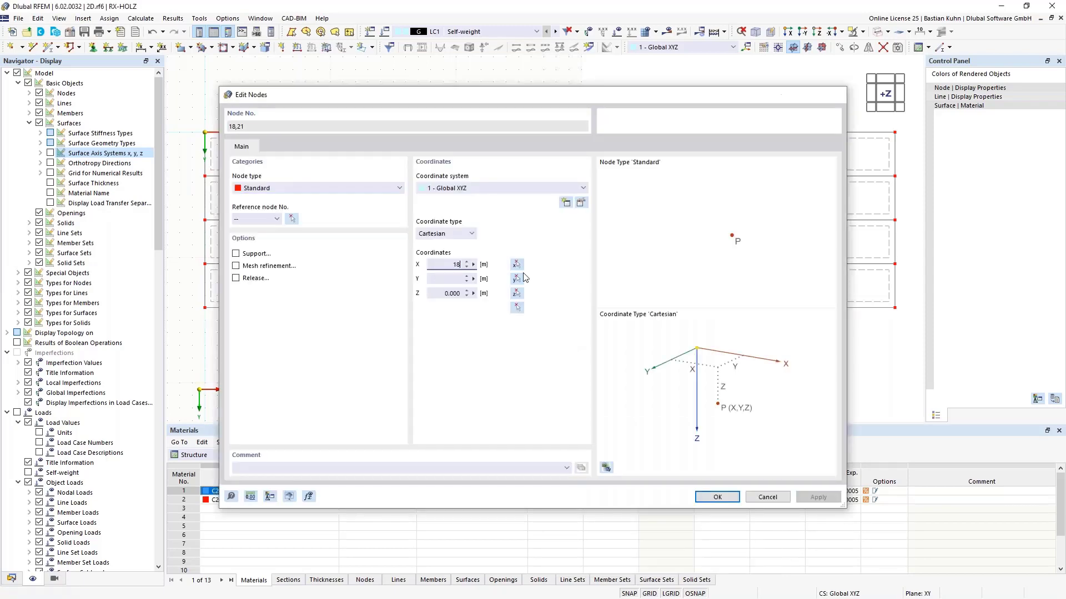
Set the X coordinate of nodes 19 and 20, the last intermediate nodes on the divided lines, to 37 m.
drag(706, 243, 736, 345)
right_click(721, 309)
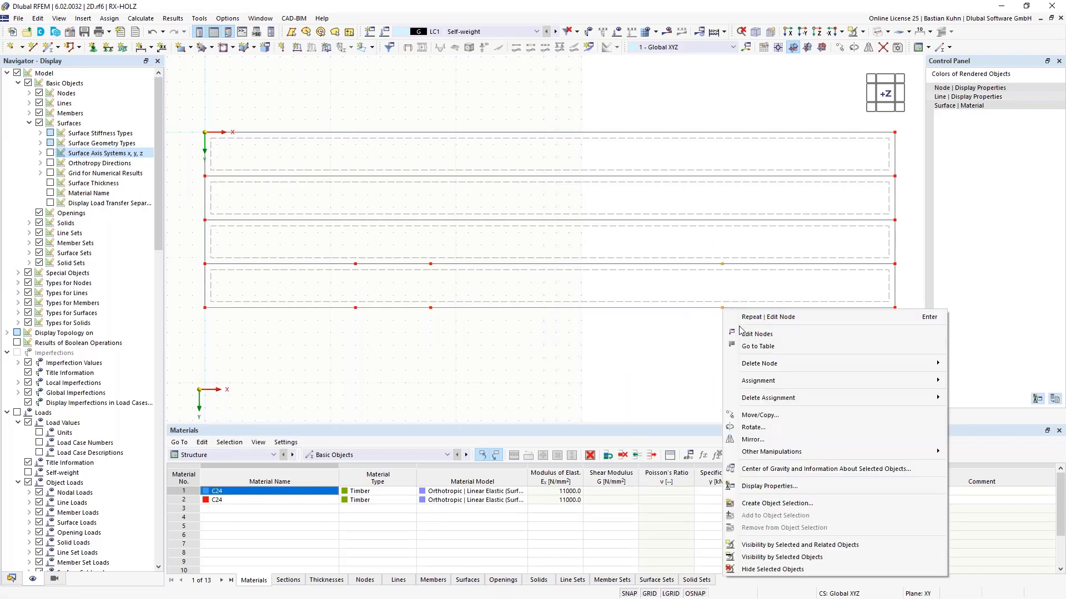
click(743, 333)
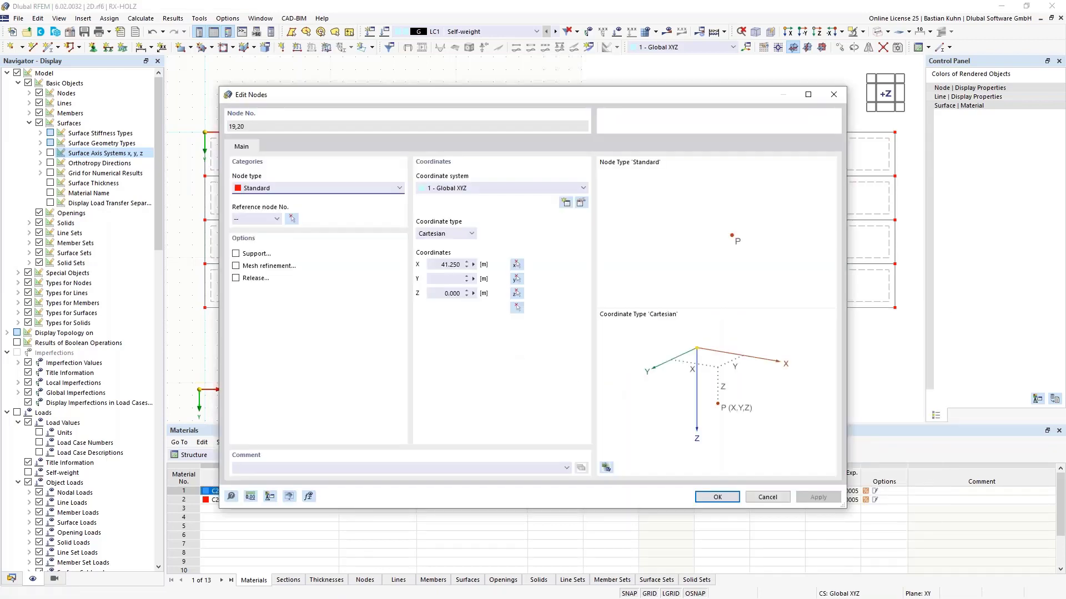
click(458, 265)
text(37)
key(Return)
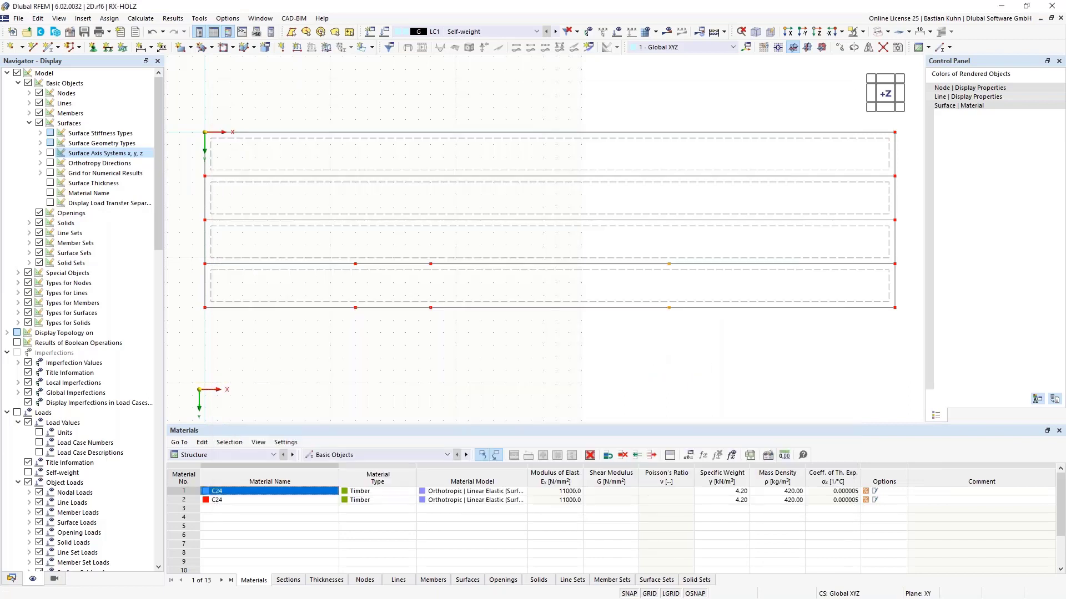
Copy the three intermediate nodes on the outer strip's inner line by -1.5 m in Y-direction with 1 step.
click(502, 291)
click(356, 265)
ctrl+click(430, 265)
right_click(669, 265)
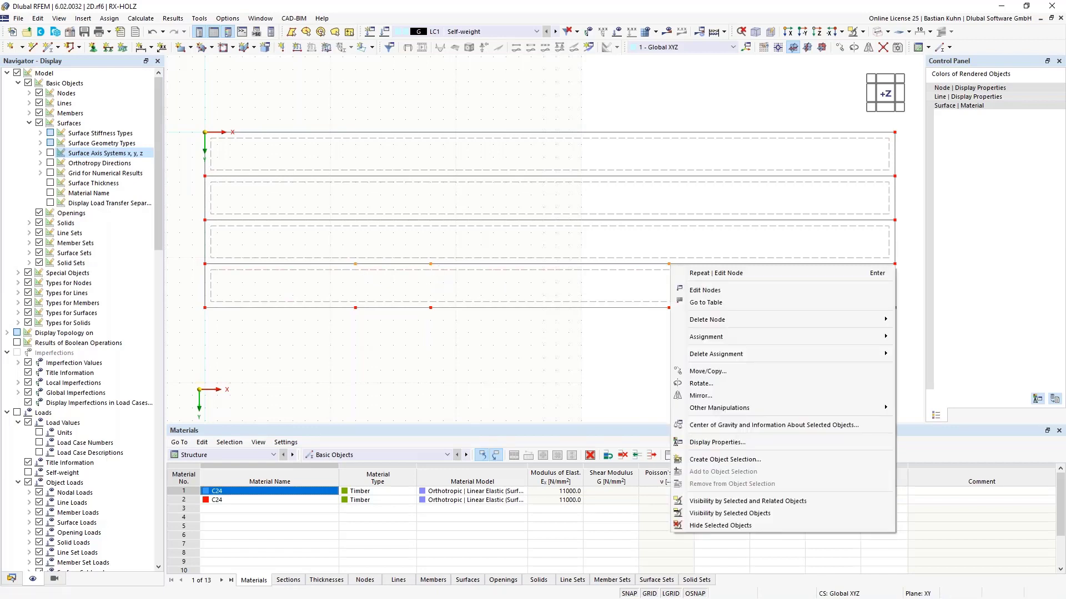
click(707, 371)
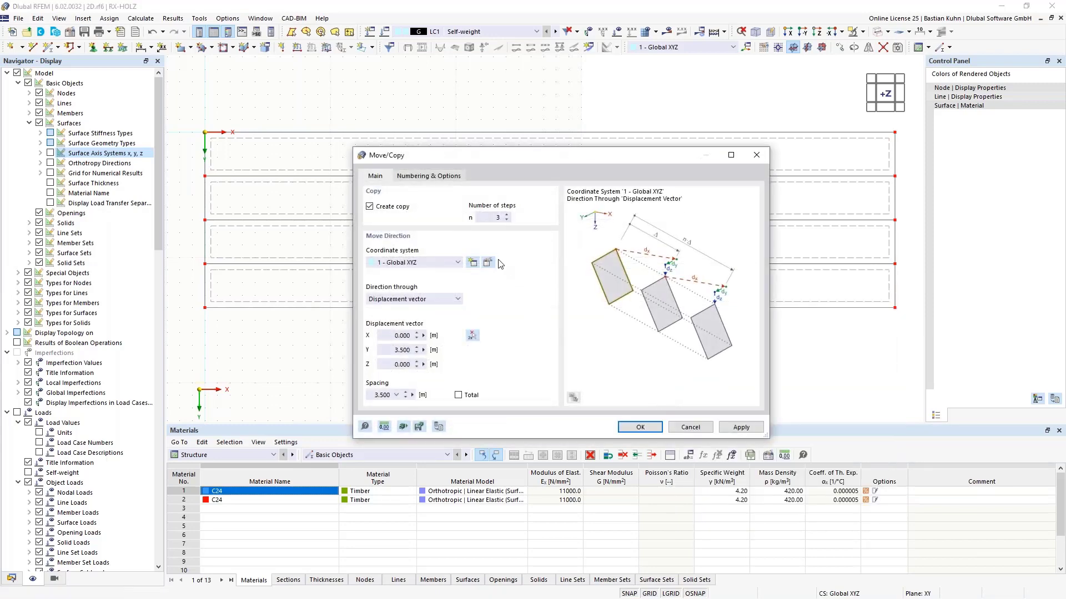
text(1)
click(391, 350)
click(627, 429)
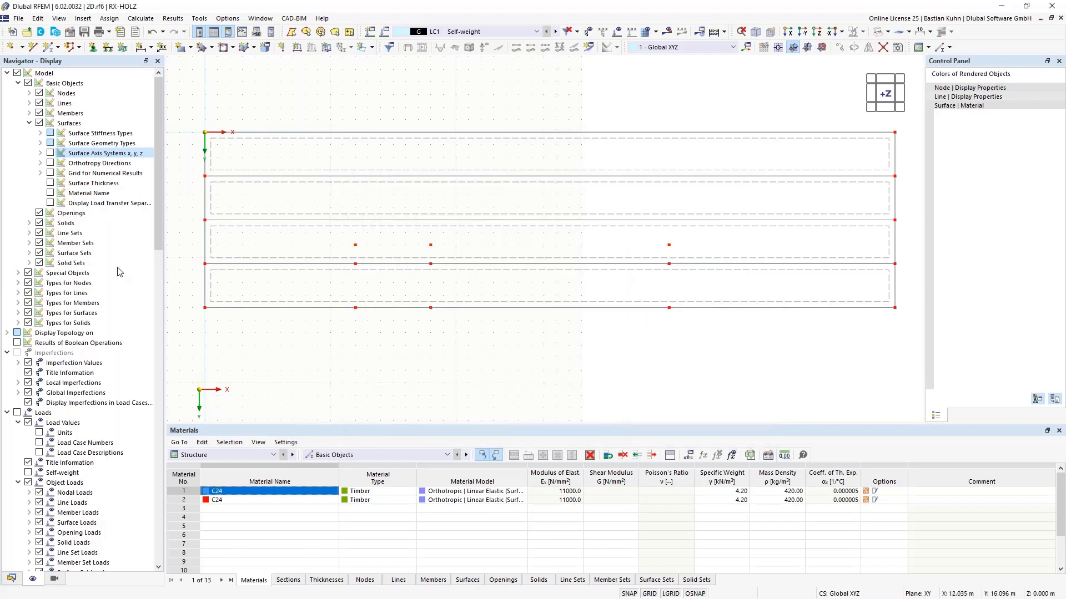
Draw three lines outlining a recess from X 12 to 18 m and Y 14 to 9 m, and copy them to the edge node at X 37 m.
click(33, 46)
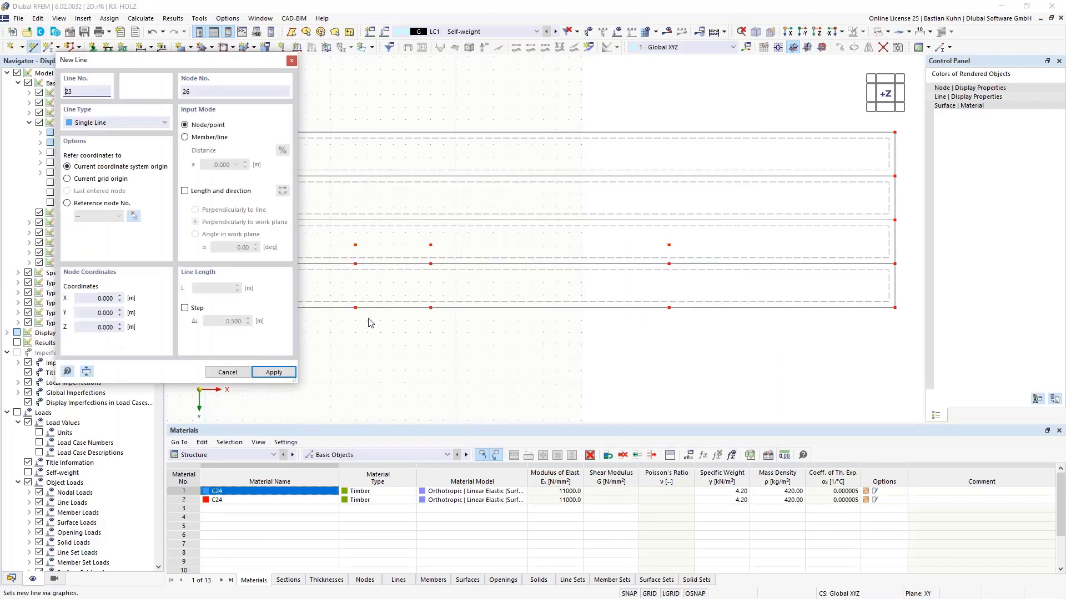
click(355, 308)
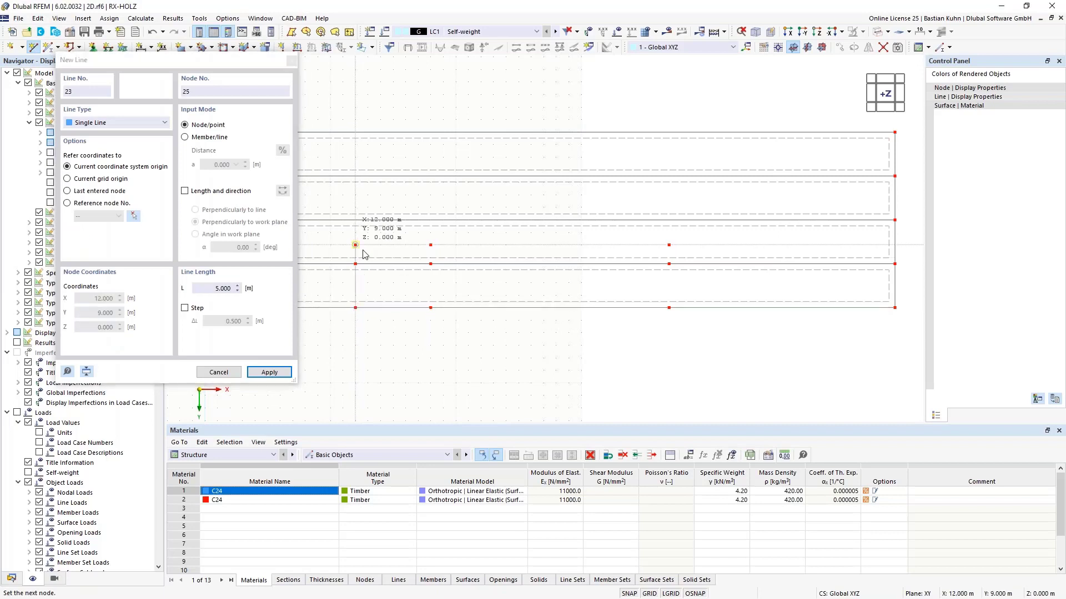
click(356, 245)
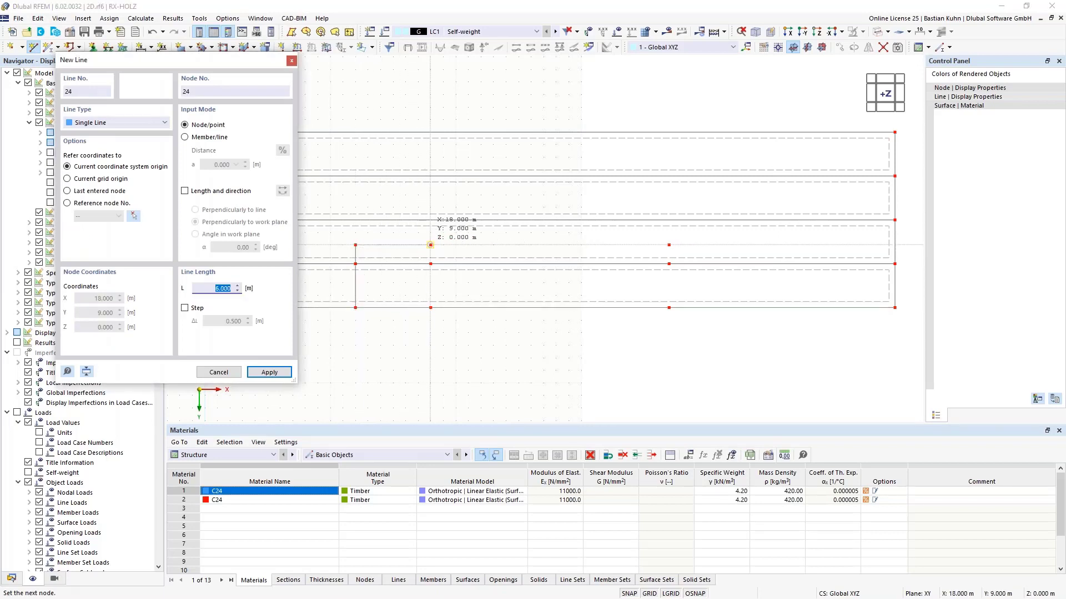
click(430, 245)
click(430, 307)
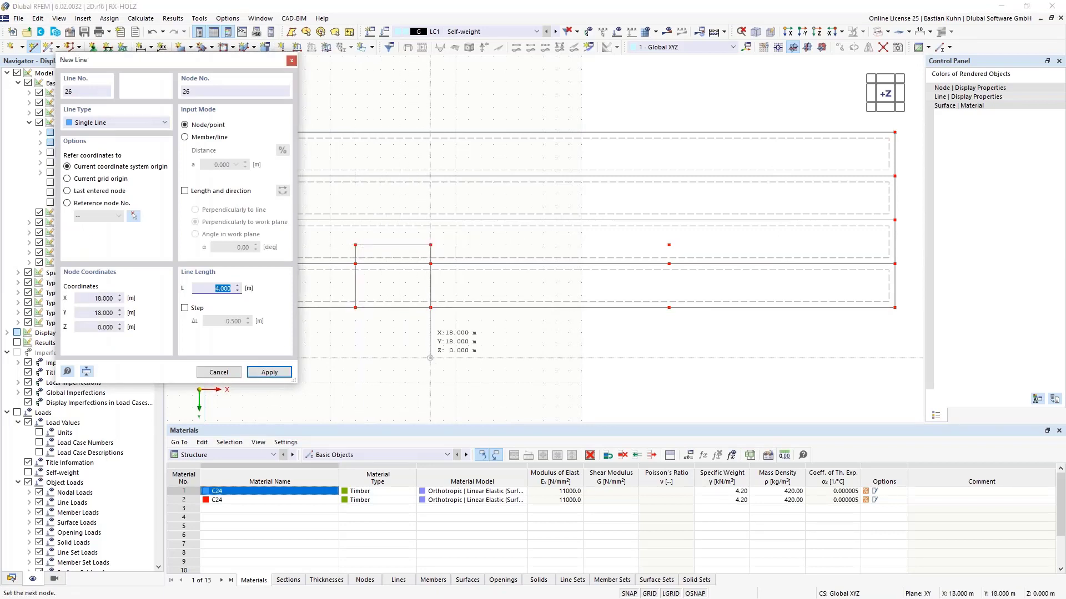
key(Escape)
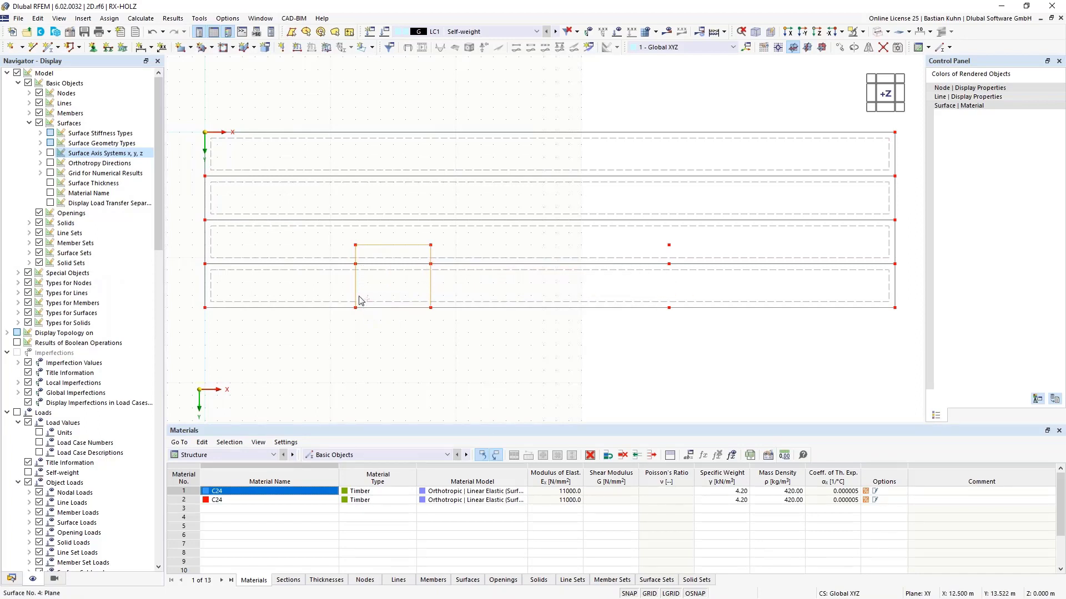
ctrl+drag(355, 291, 671, 310)
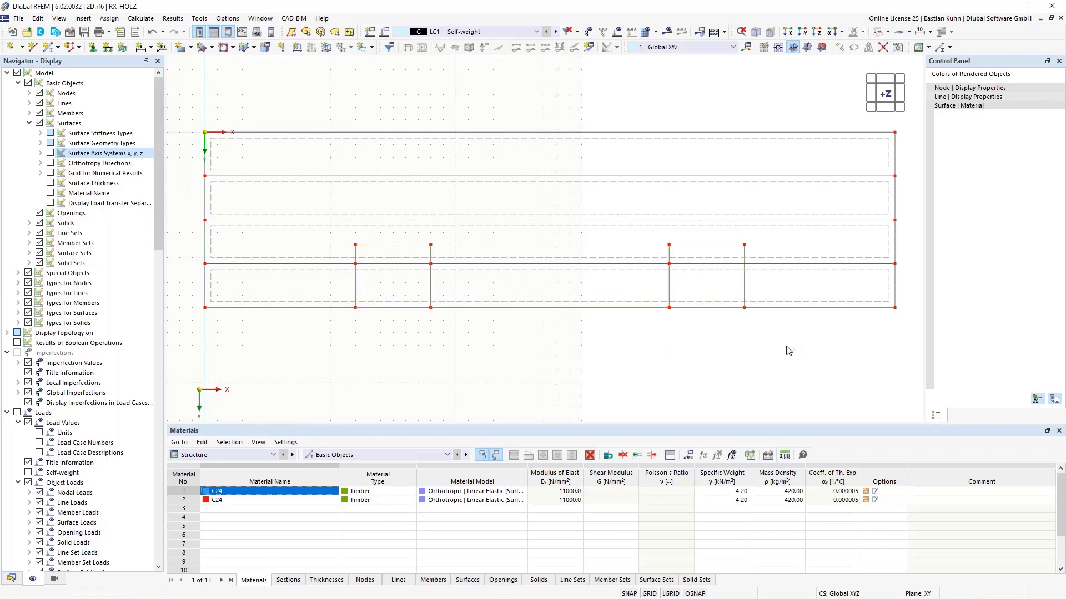
Connect both recess outlines with the slab at their intersections and divide the two affected surfaces with the intersecting lines.
drag(787, 346, 638, 231)
drag(459, 337, 328, 238)
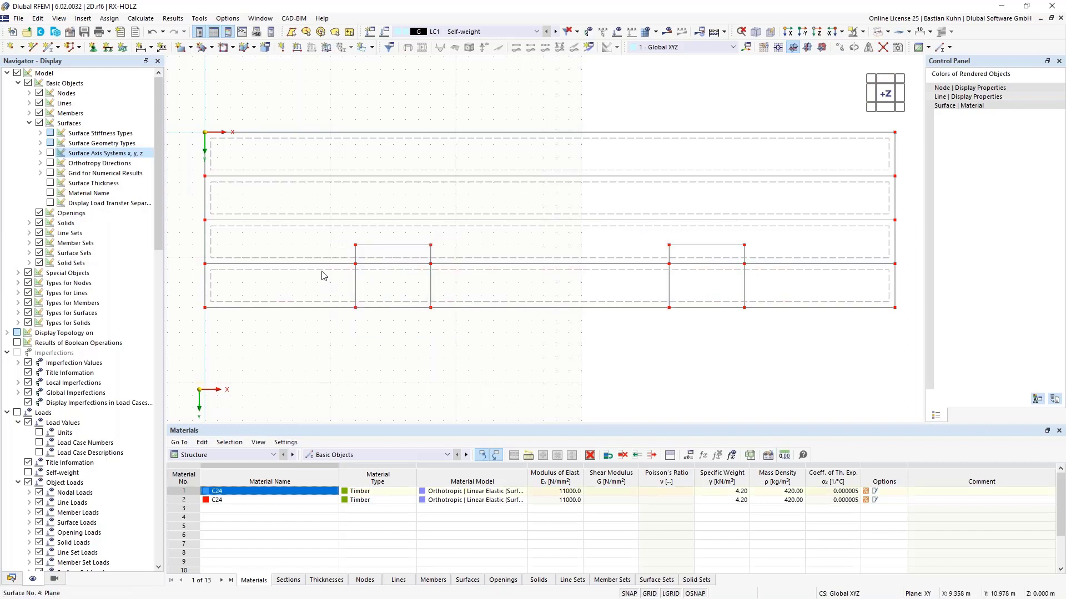
right_click(324, 233)
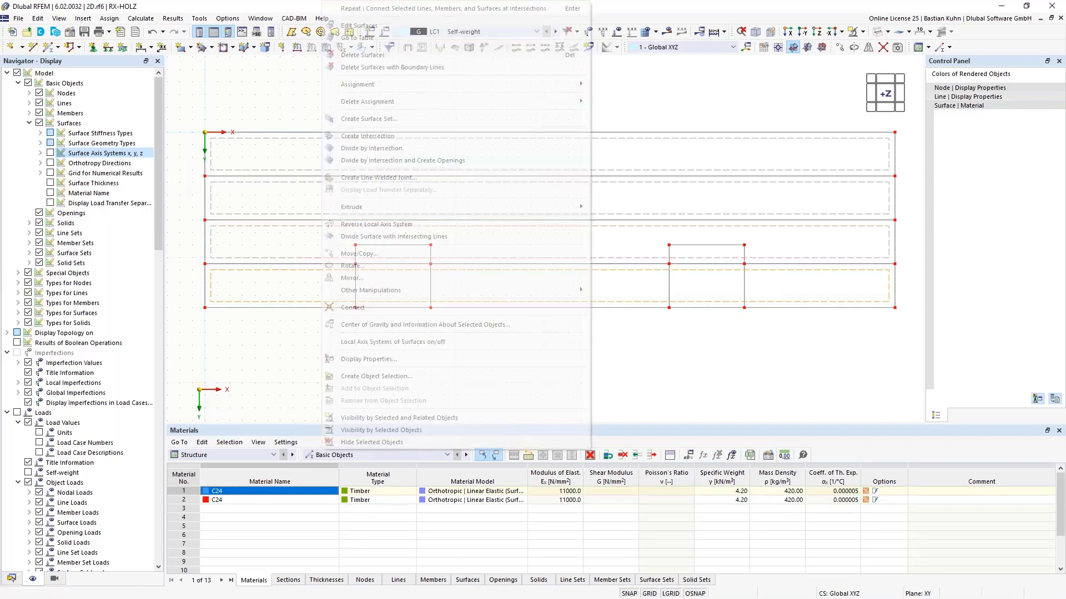
click(412, 237)
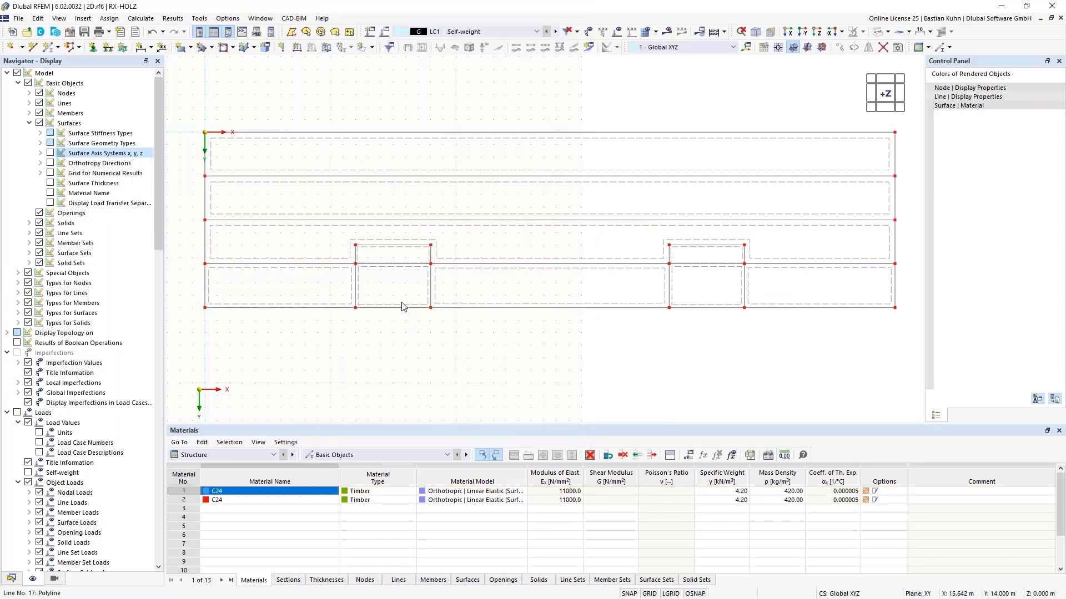
Delete the line segments crossing both recesses to remove the surface parts inside, and check the cut-outs in solid display.
drag(405, 290, 379, 265)
key(Delete)
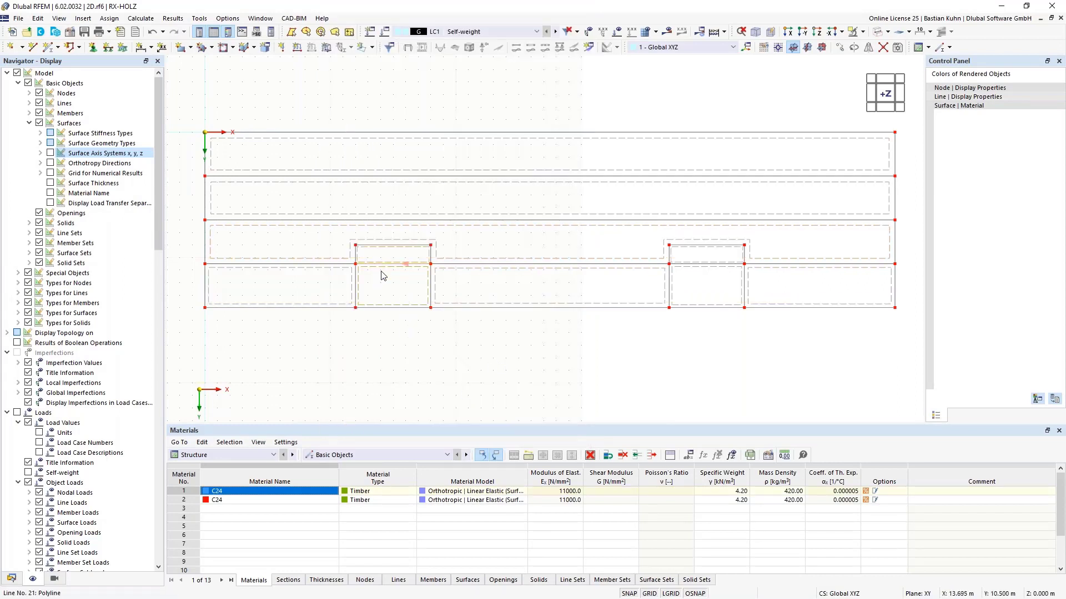
click(701, 264)
key(Delete)
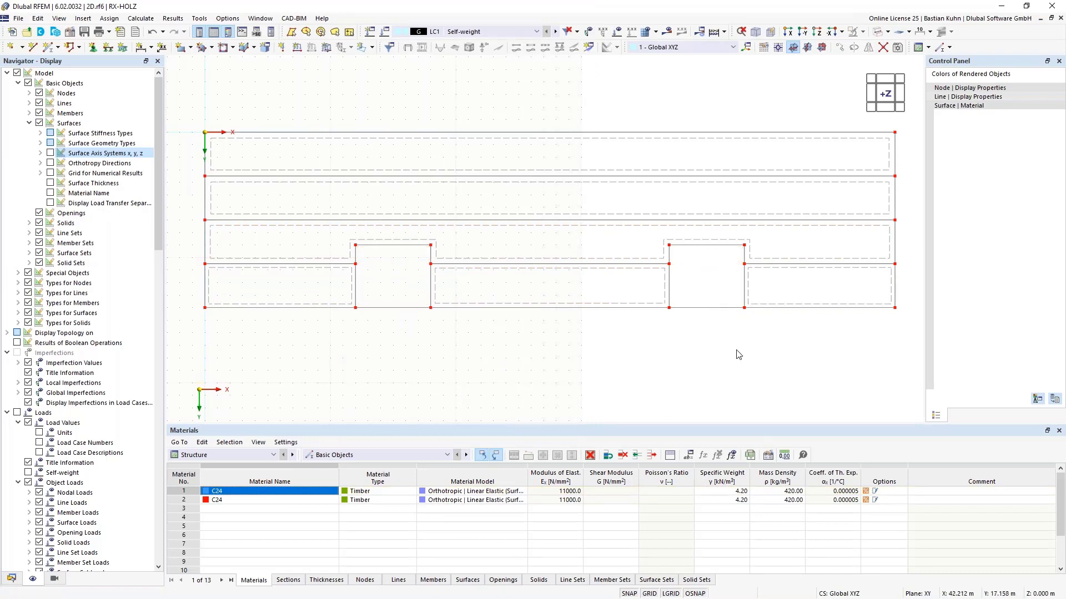
click(878, 34)
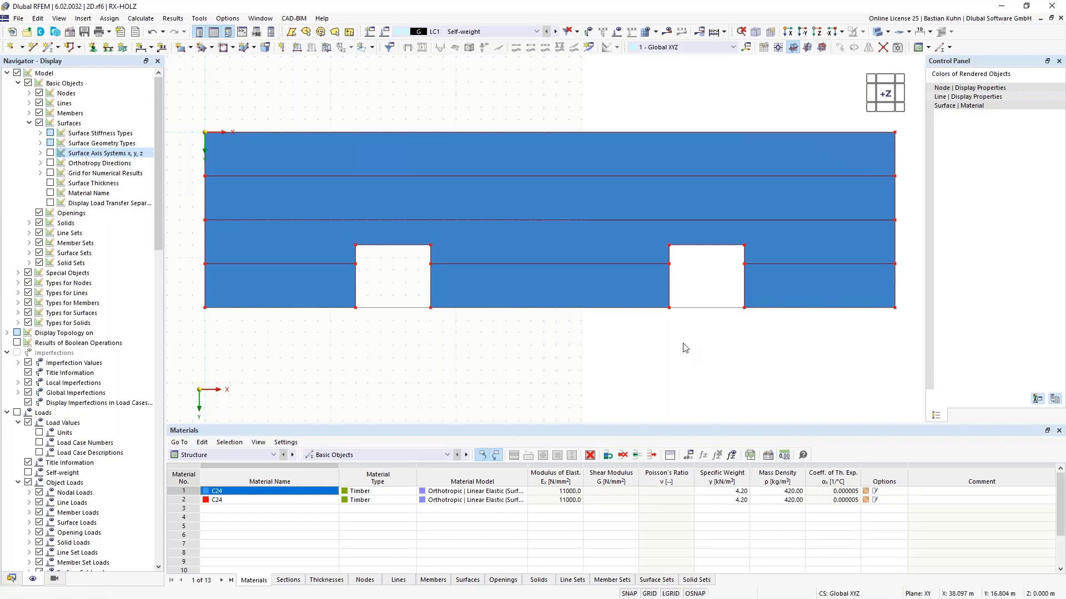
click(876, 34)
click(875, 33)
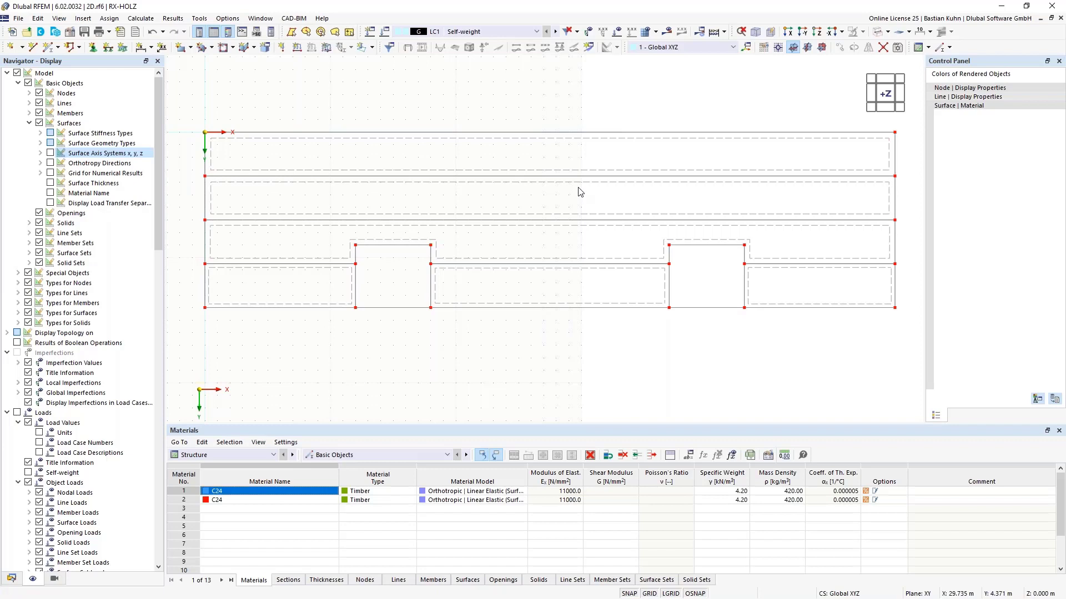
Copy line 4, the slab's long edge at Y 0, by 0.4 m in Y-direction with 1 step.
right_click(515, 137)
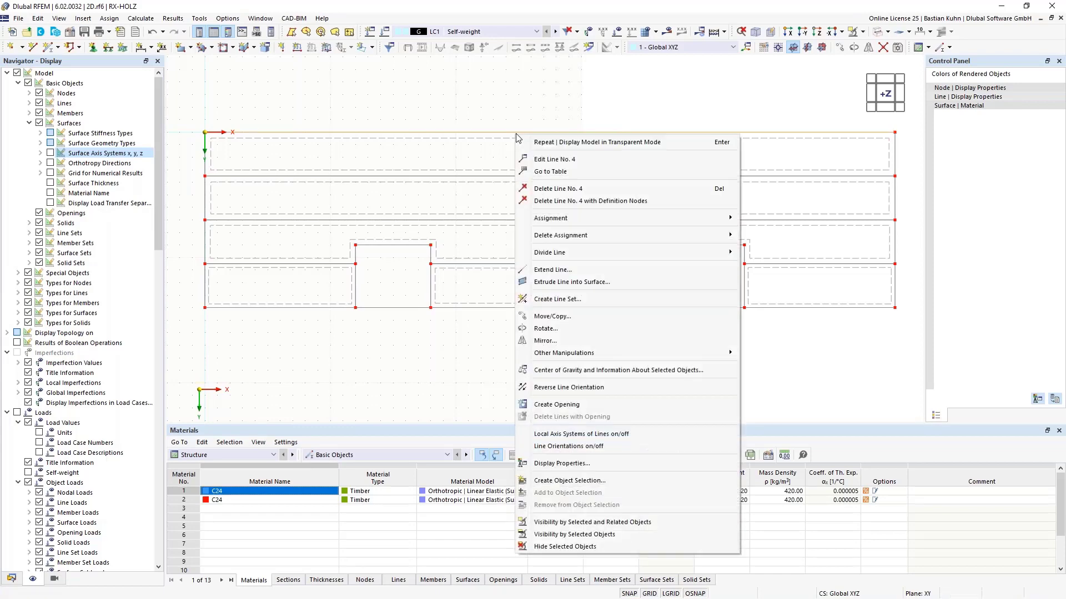
click(562, 316)
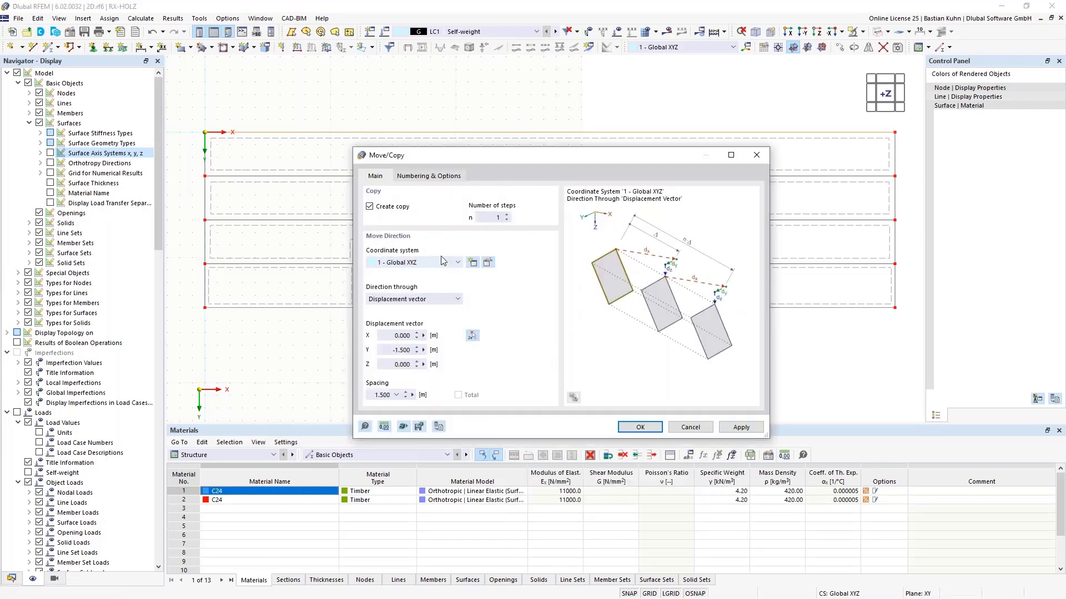
double_click(392, 352)
text(0)
click(640, 428)
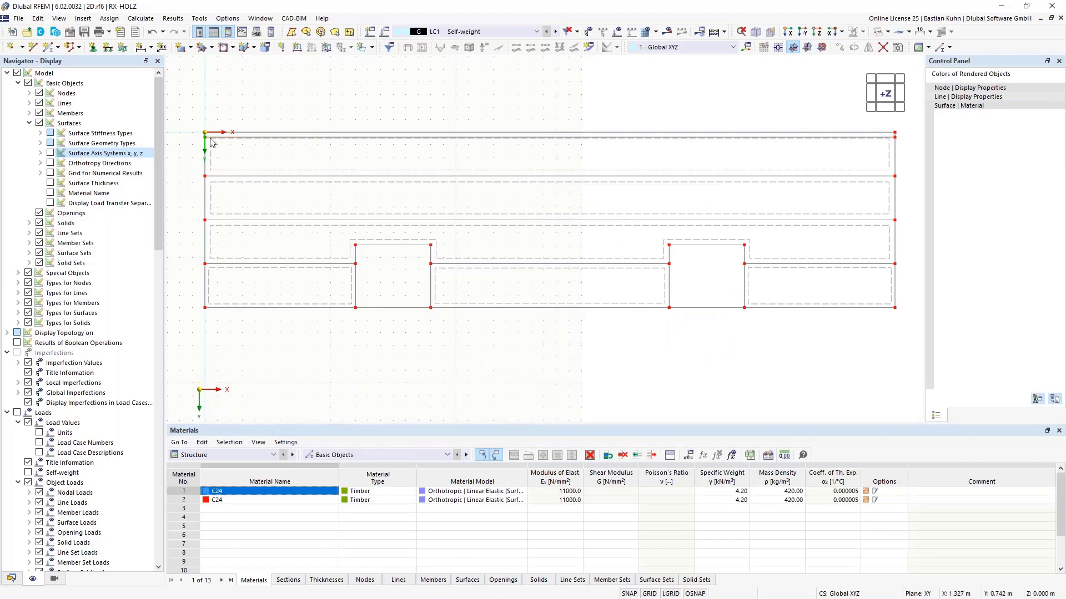
Copy the line at Y 0.4 m by 13.2 m in Y-direction to the opposite slab edge with 1 step.
scroll(211, 142, up, 3)
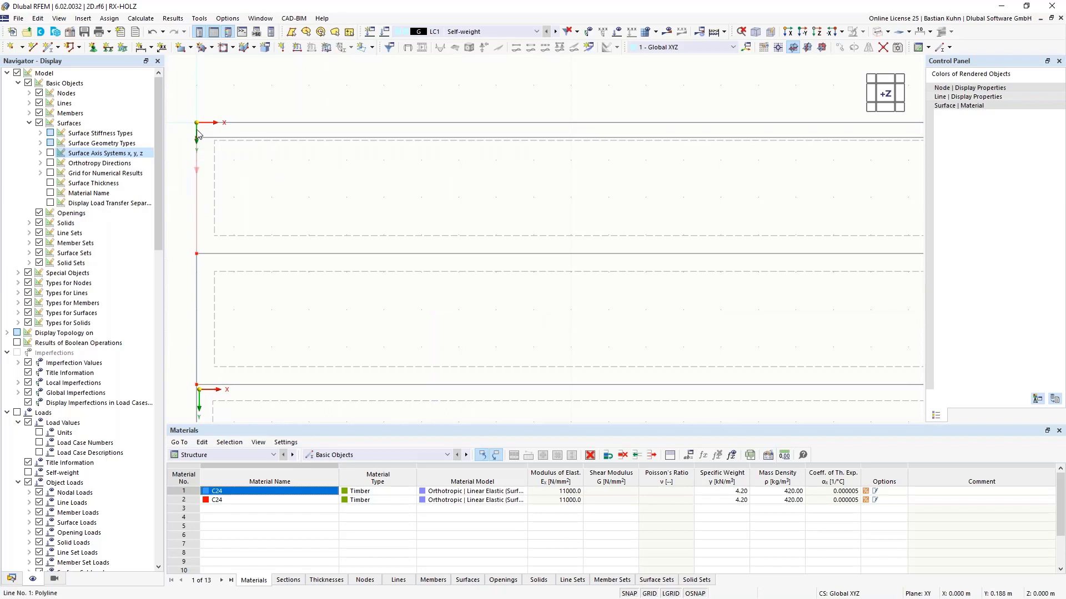
scroll(198, 134, up, 3)
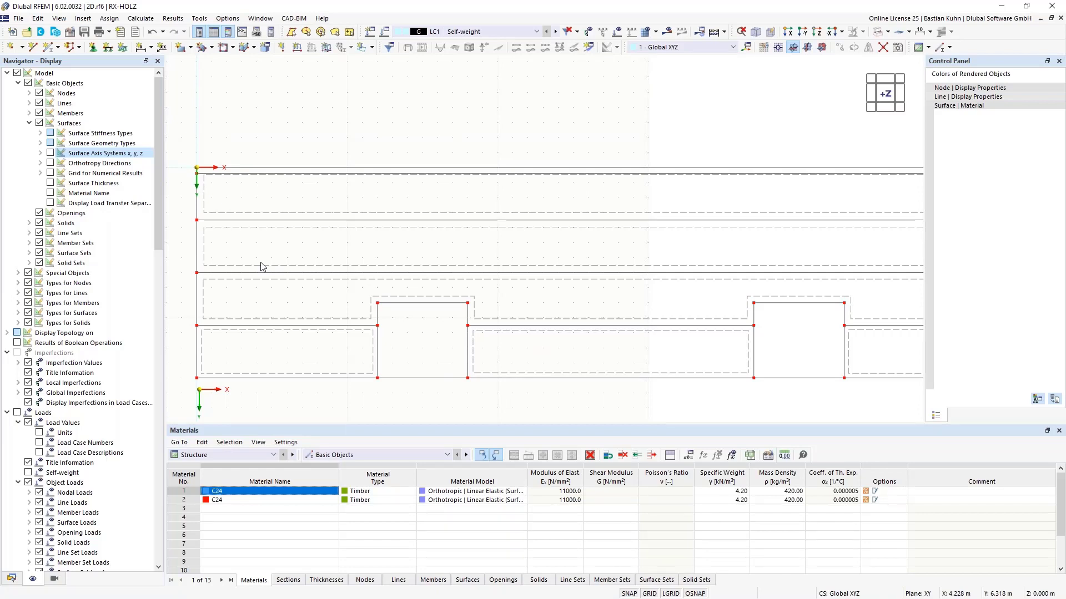
right_click(286, 178)
click(332, 360)
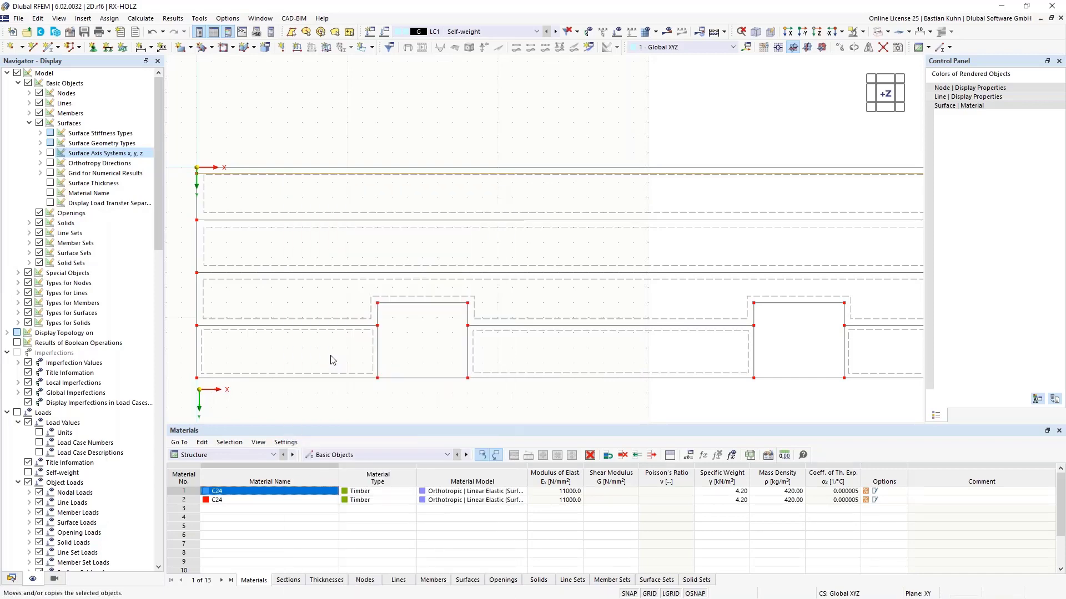
click(388, 349)
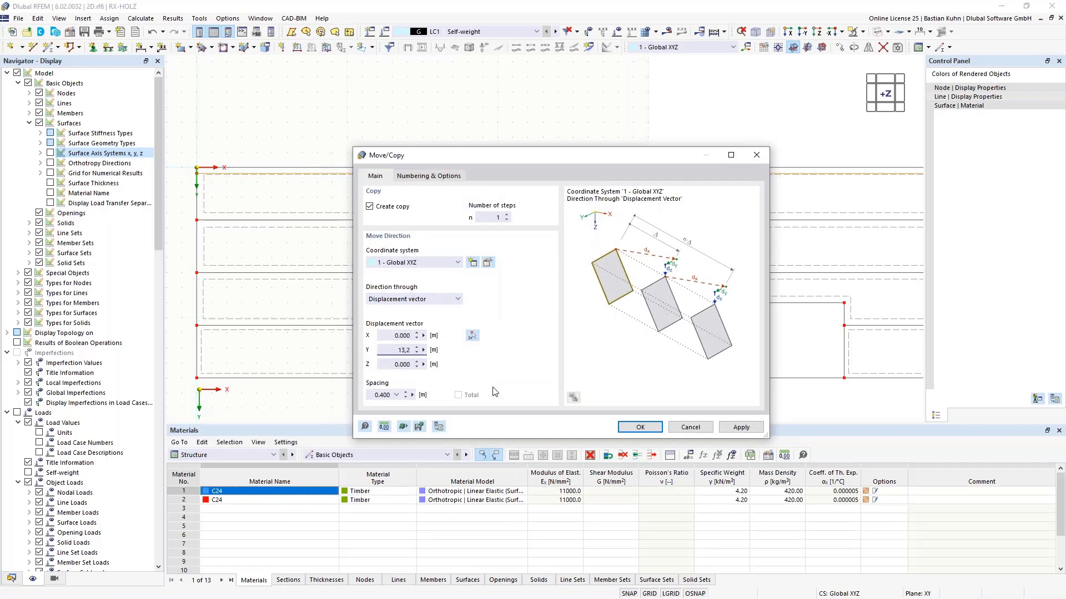
click(639, 427)
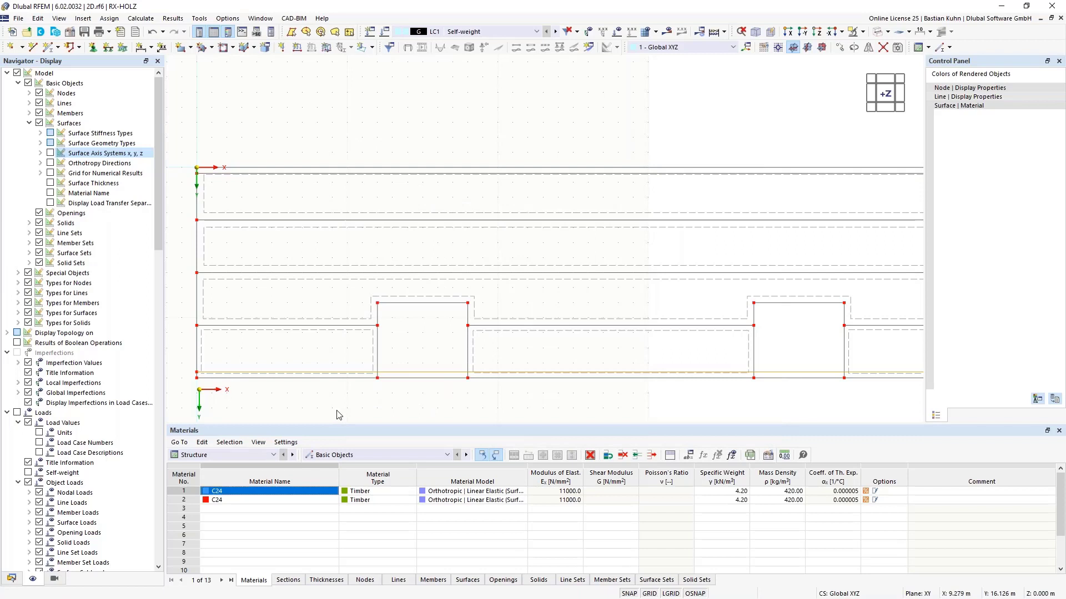
Display the line orientations and reverse line 2, the first inner joint line of the slab.
click(210, 176)
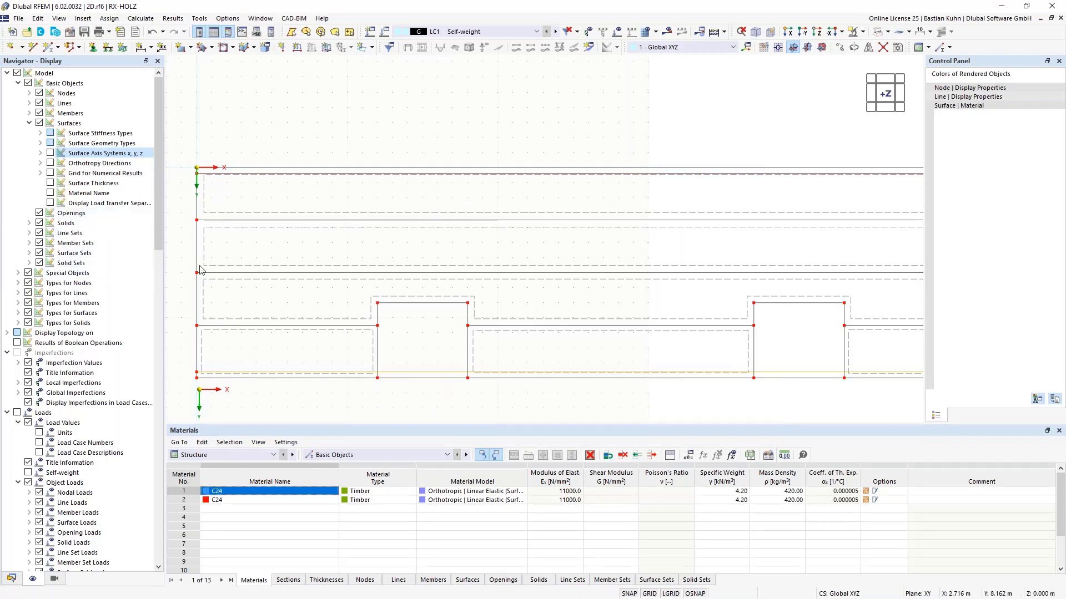
click(429, 223)
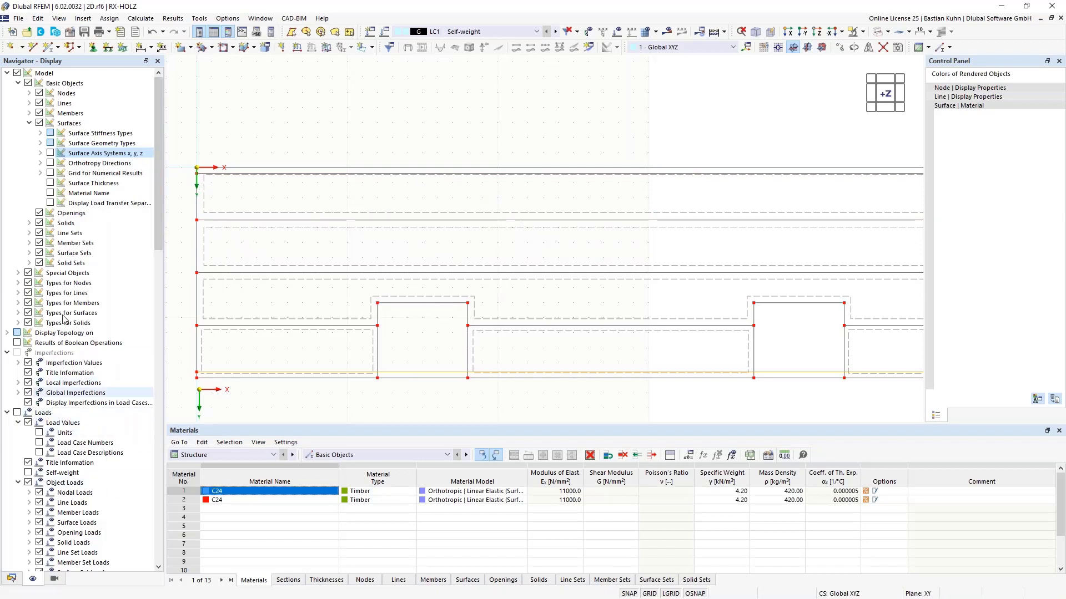
click(30, 104)
click(50, 113)
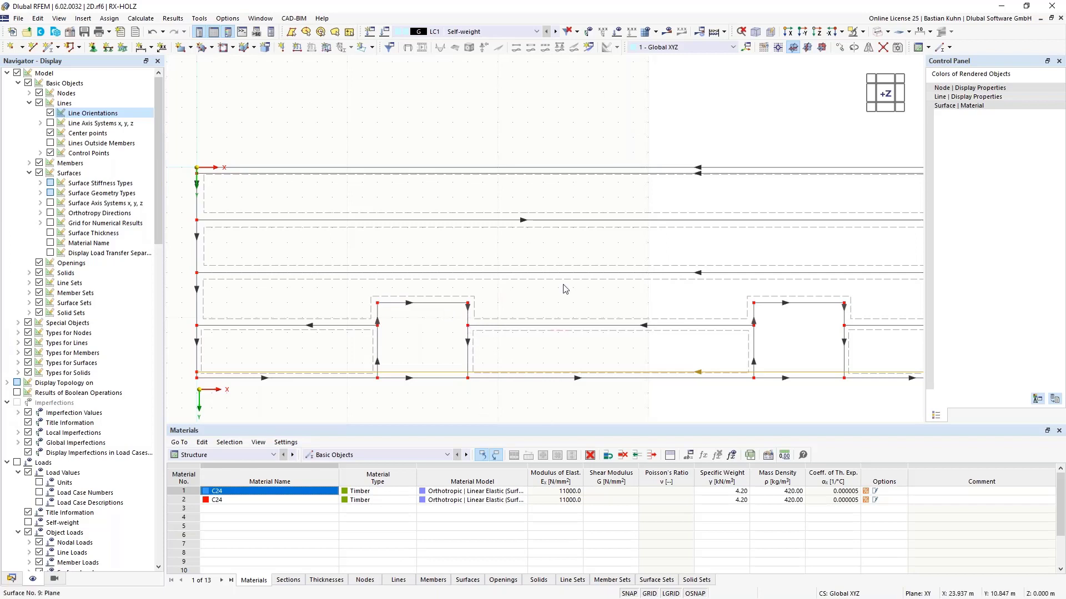
right_click(555, 224)
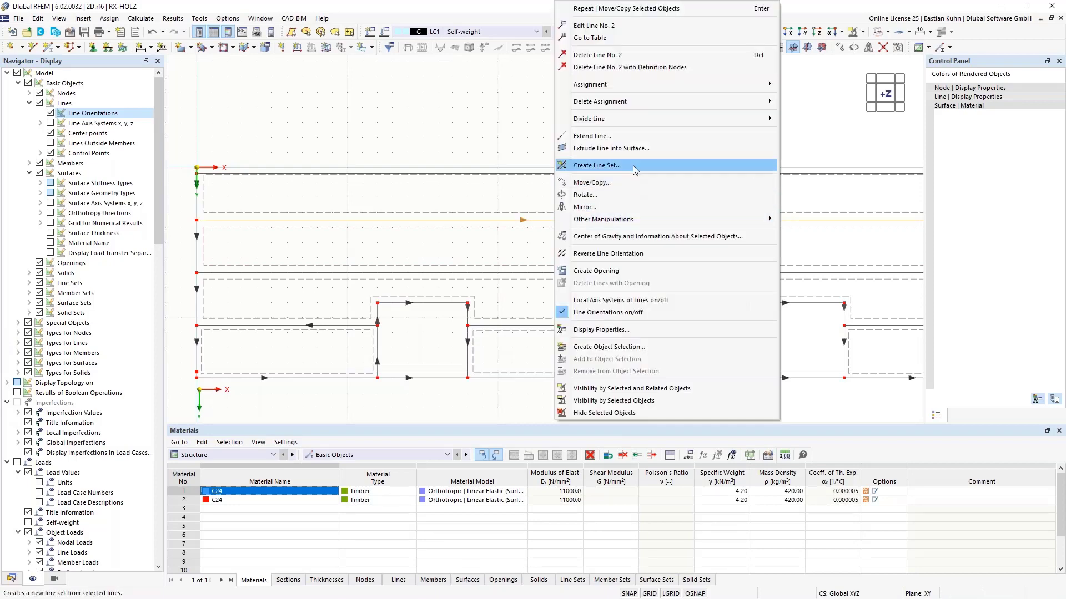
click(616, 254)
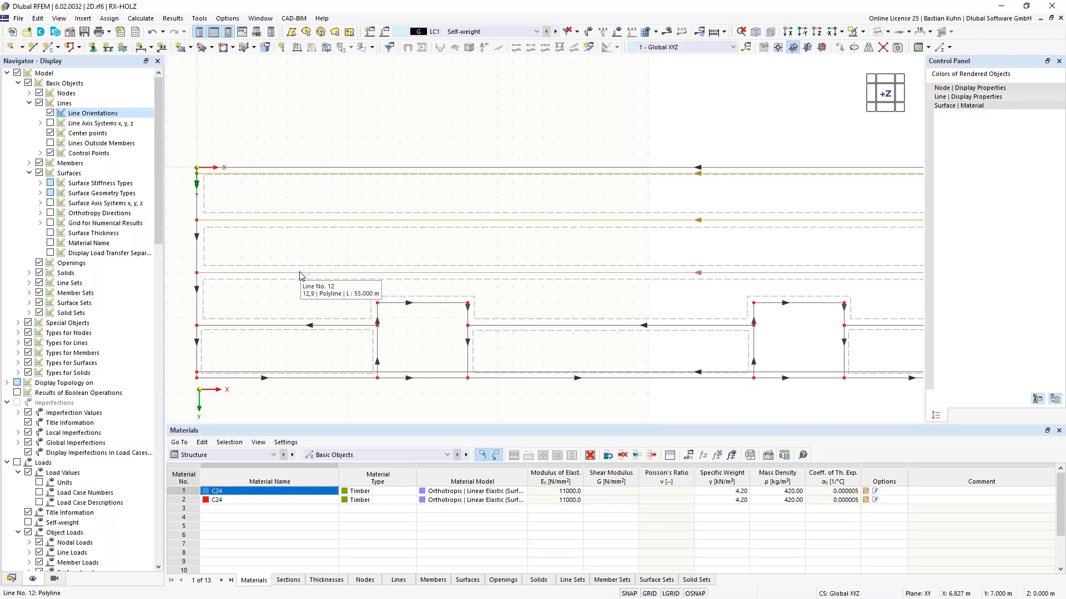
Divide lines 2, 12, 22, 35 and 36 at a distance of 0.5 m from the line end.
right_click(295, 377)
mouse_move(464, 118)
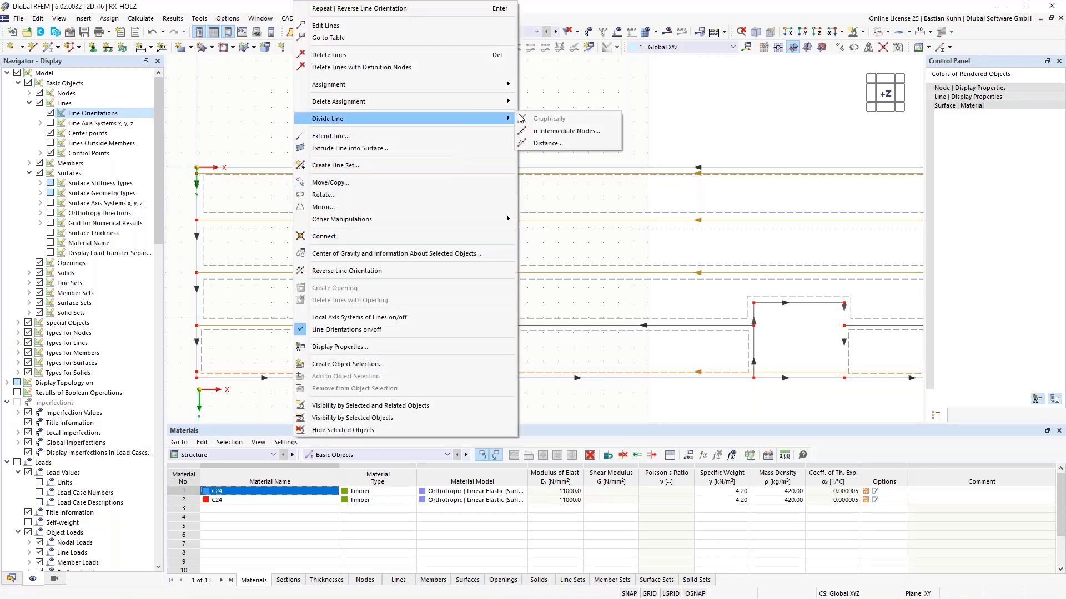
click(548, 144)
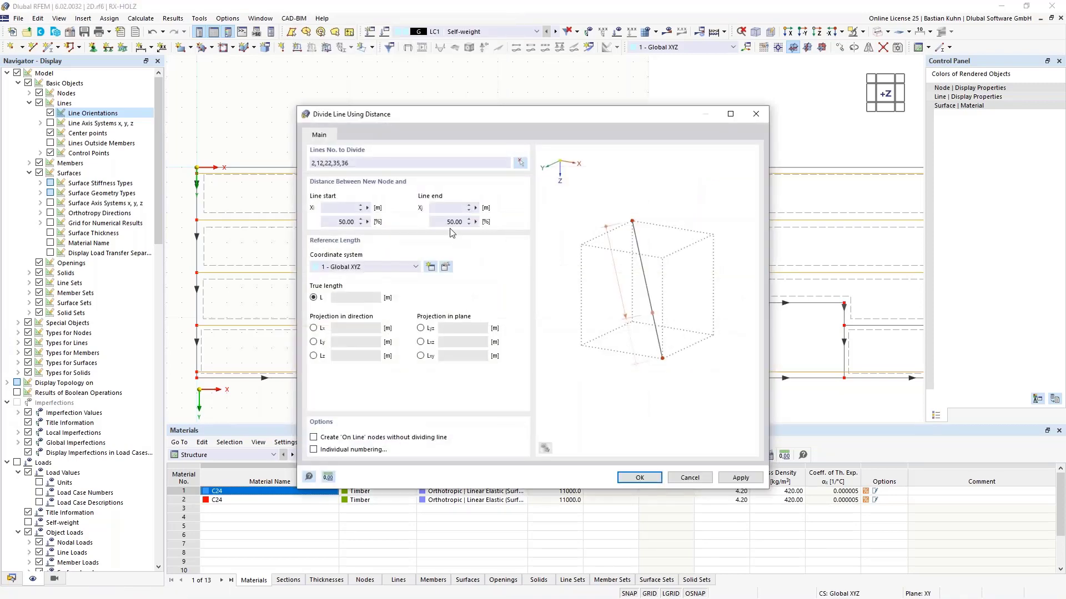
click(450, 210)
text(0,5)
key(Return)
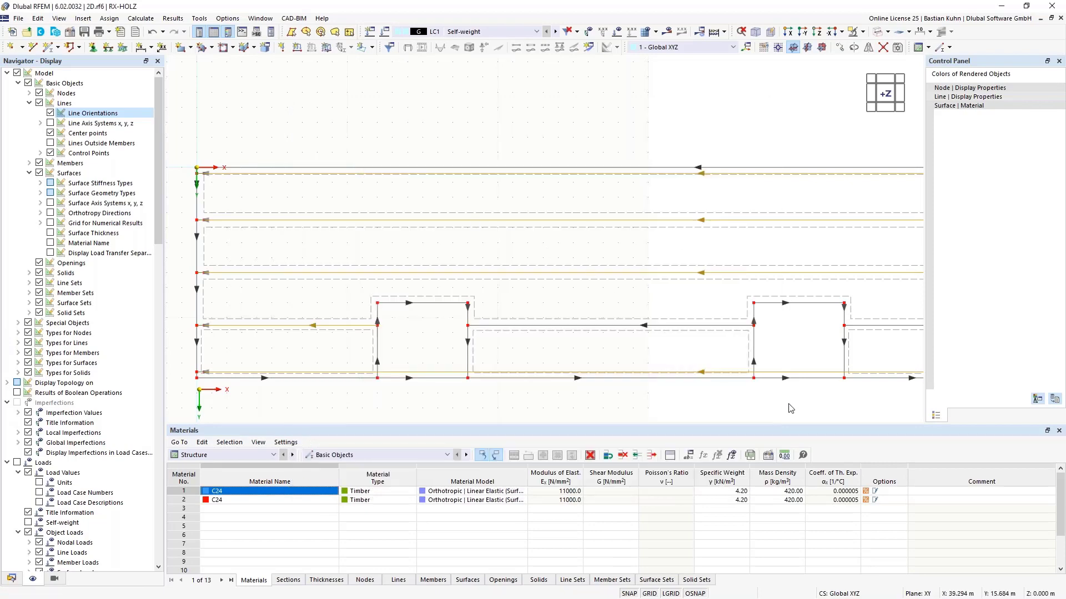
Divide lines 2, 12, 16, 35 and 36 at a distance of 0.5 m from the line start.
middle_drag(791, 409, 694, 330)
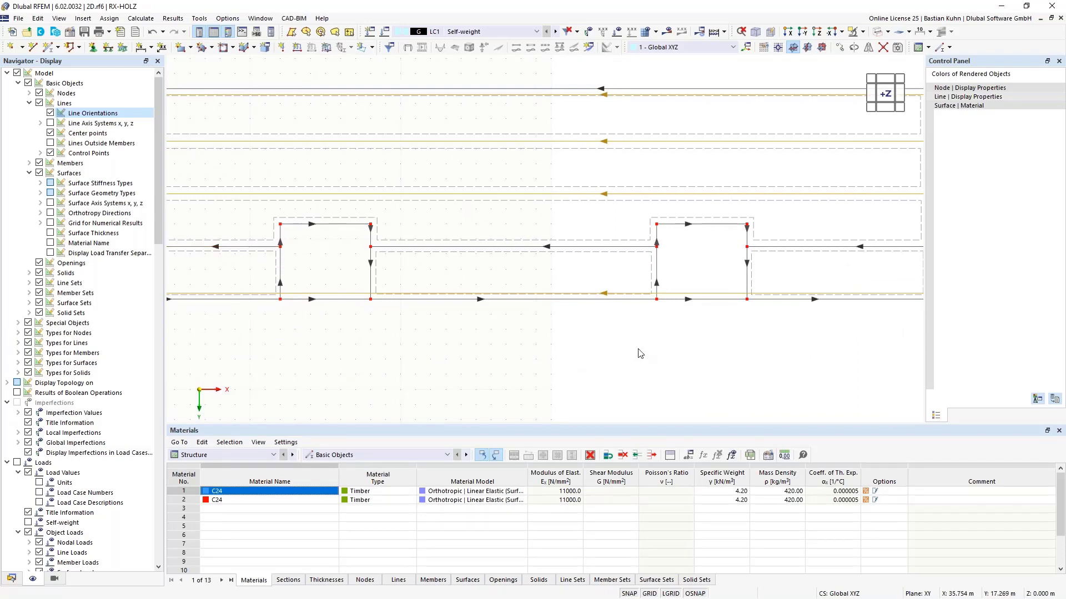
right_click(798, 246)
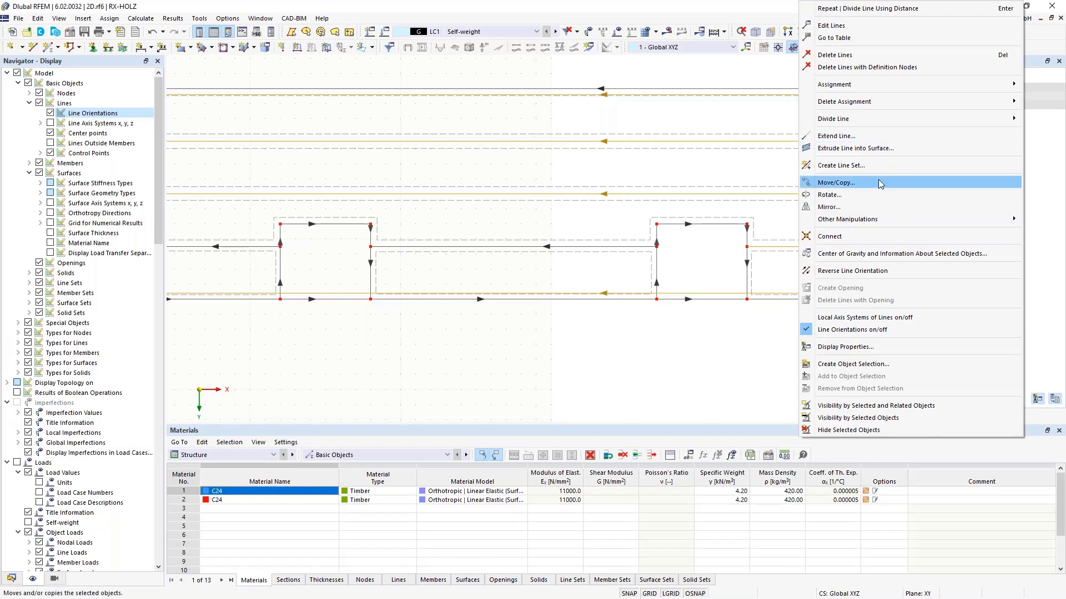
mouse_move(861, 121)
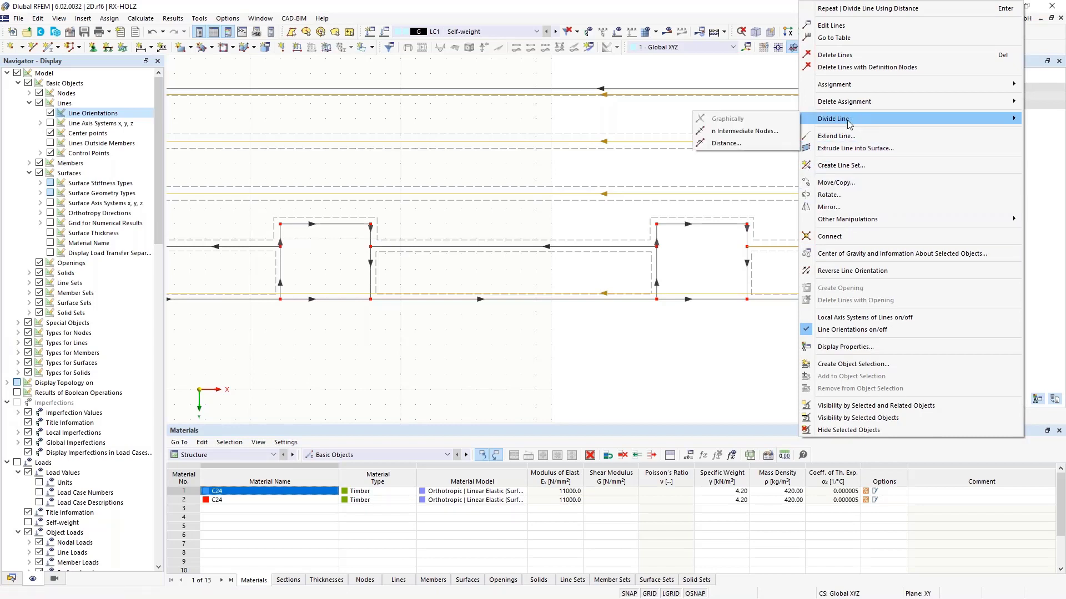
click(732, 143)
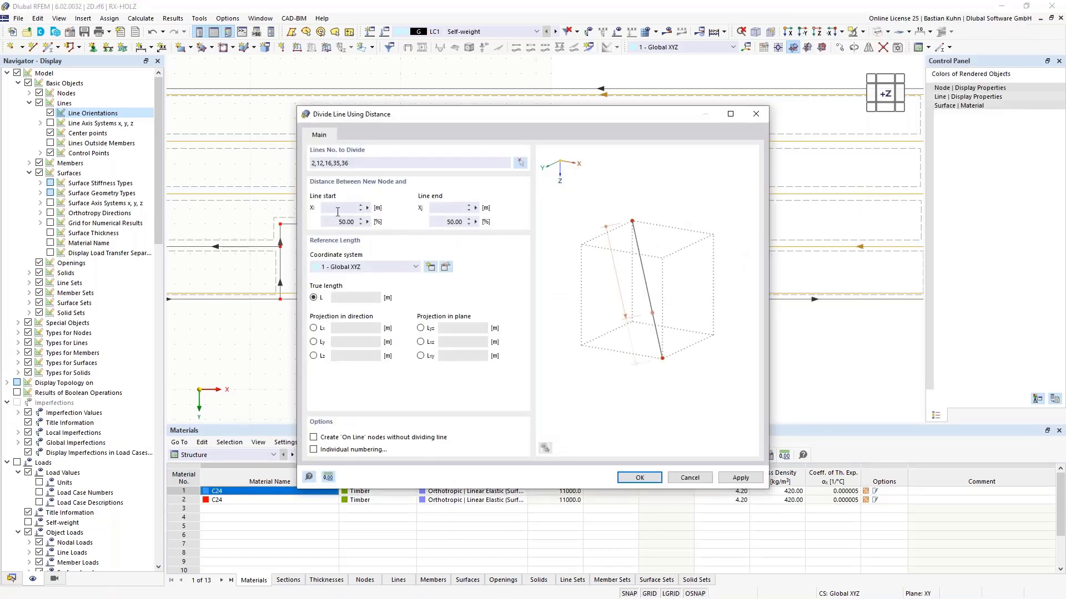
click(337, 209)
text(0,5)
key(Return)
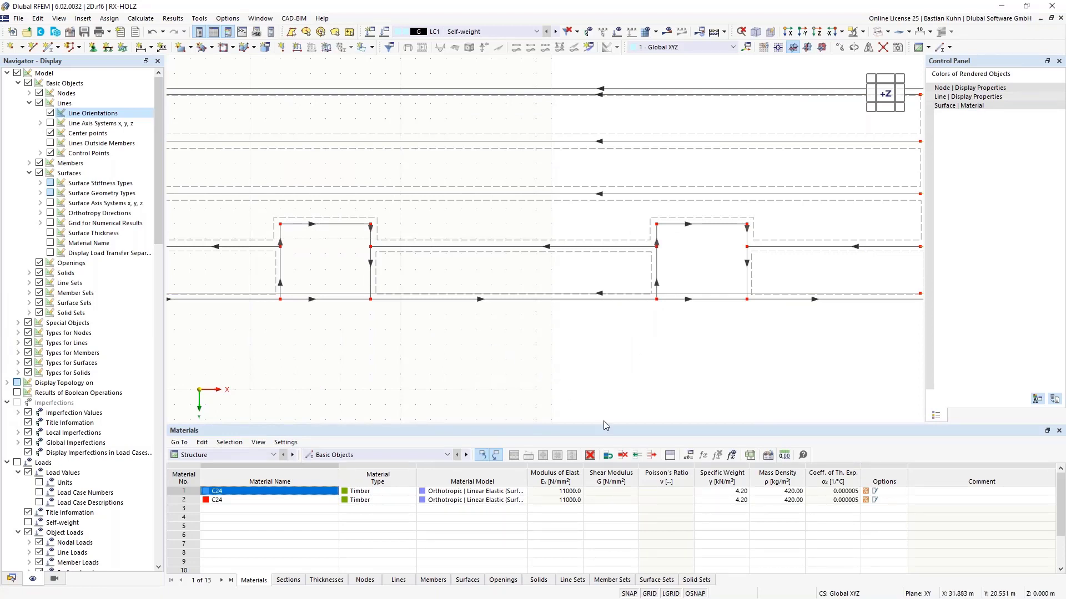
Divide lines 42, 43, 45 and 46 with 11 intermediate nodes, creating On Line nodes without dividing the lines.
scroll(569, 387, down, 3)
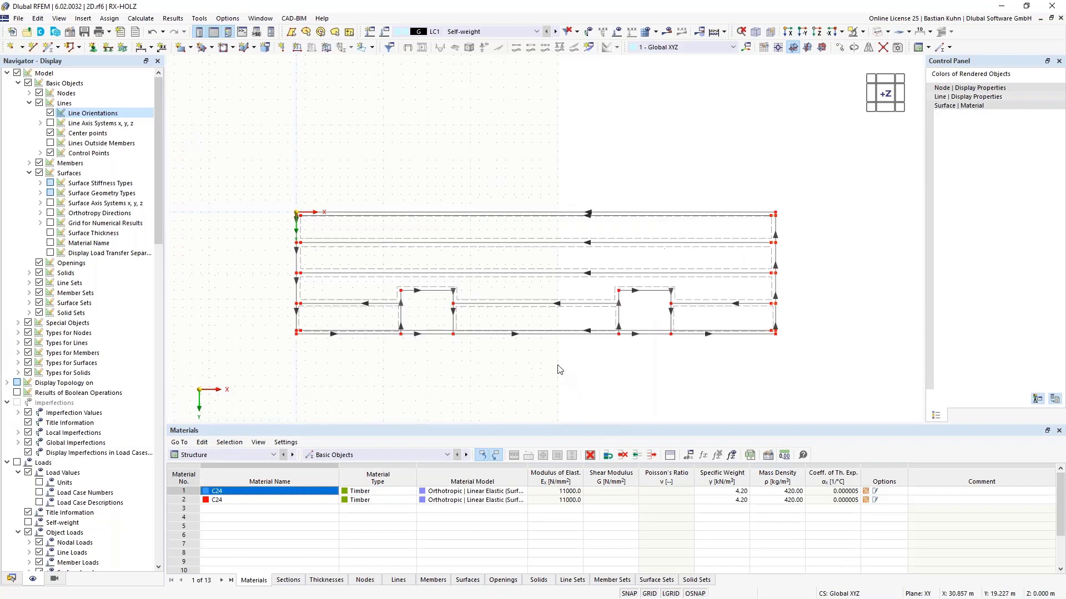
click(544, 324)
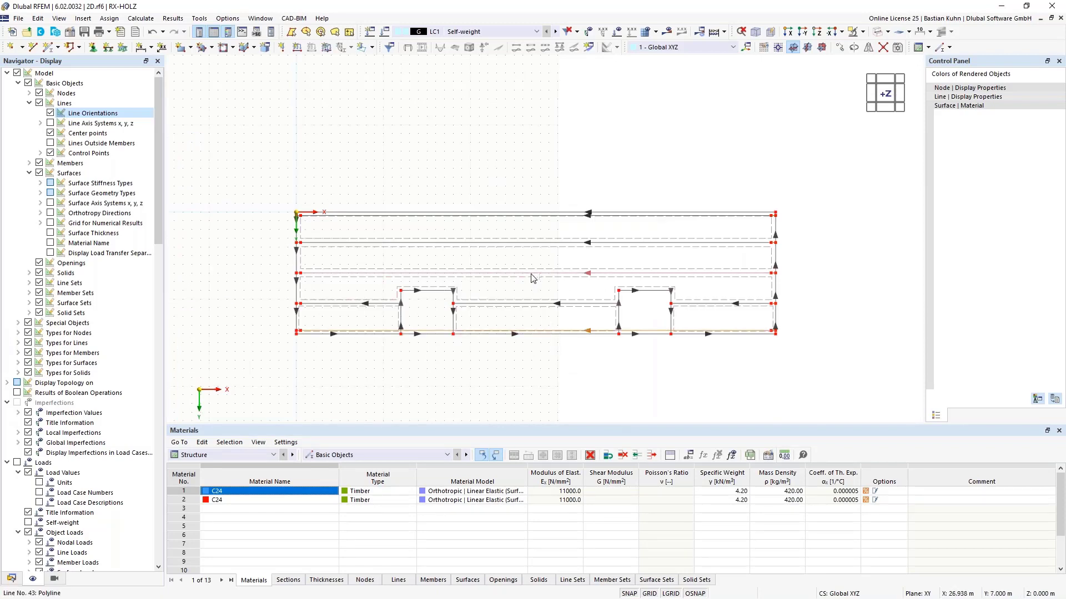
click(532, 274)
click(529, 243)
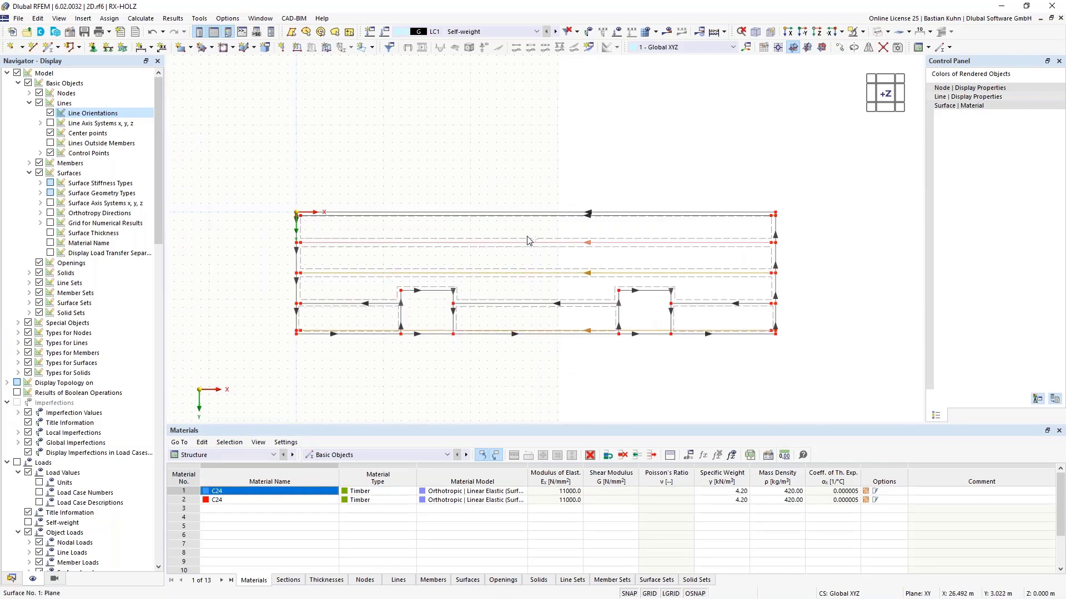
click(529, 220)
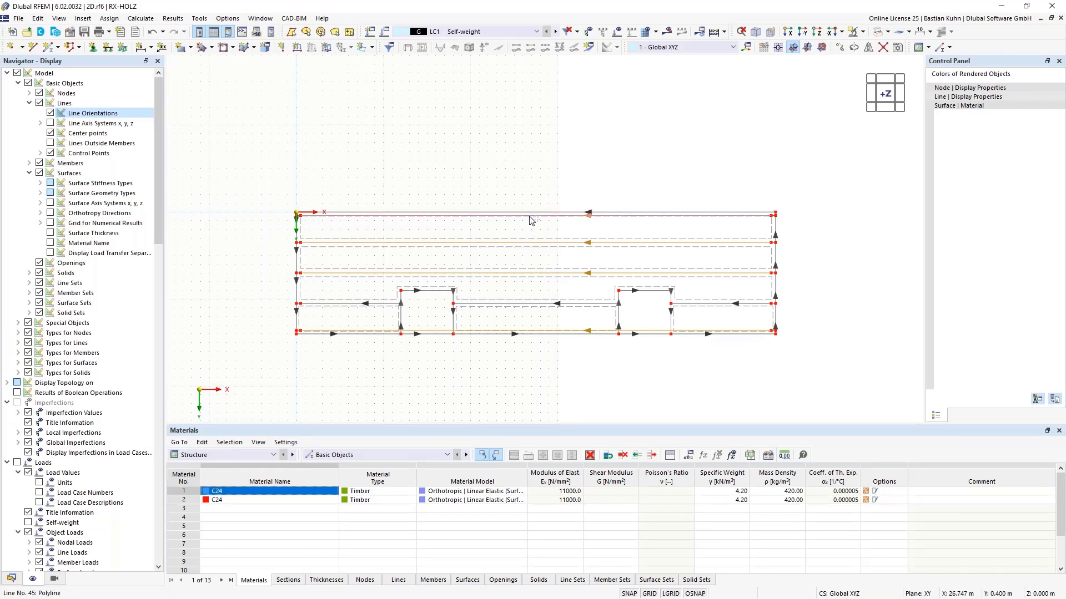
right_click(530, 220)
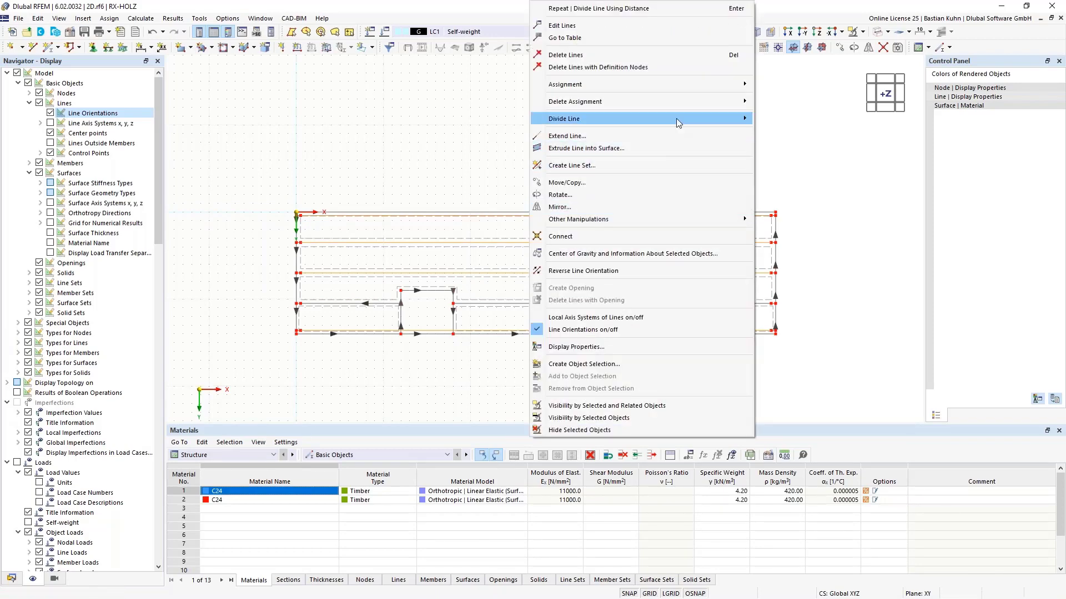
mouse_move(753, 119)
click(802, 131)
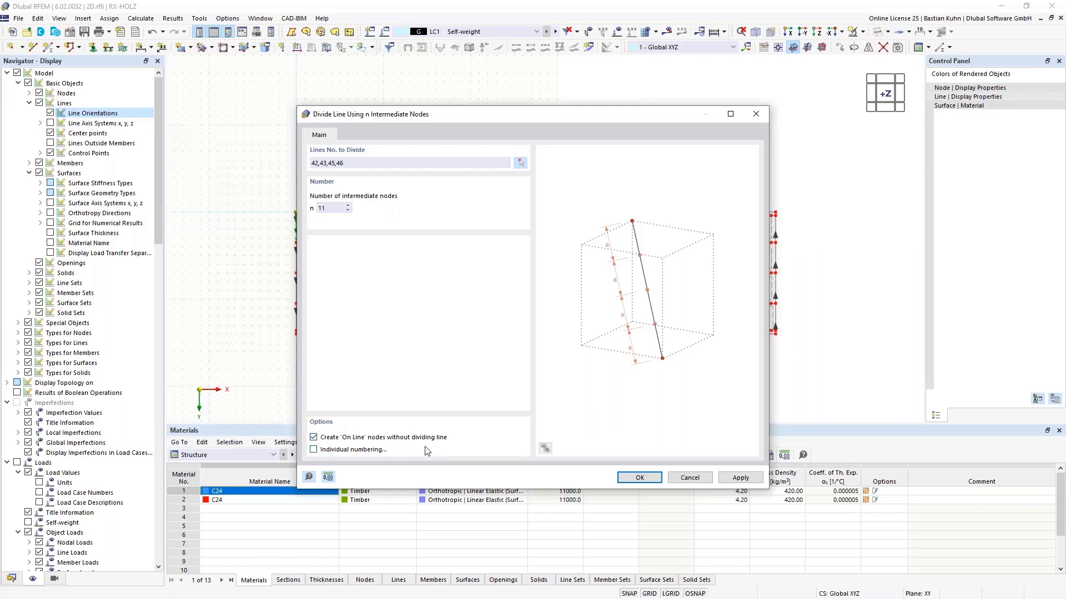
click(638, 479)
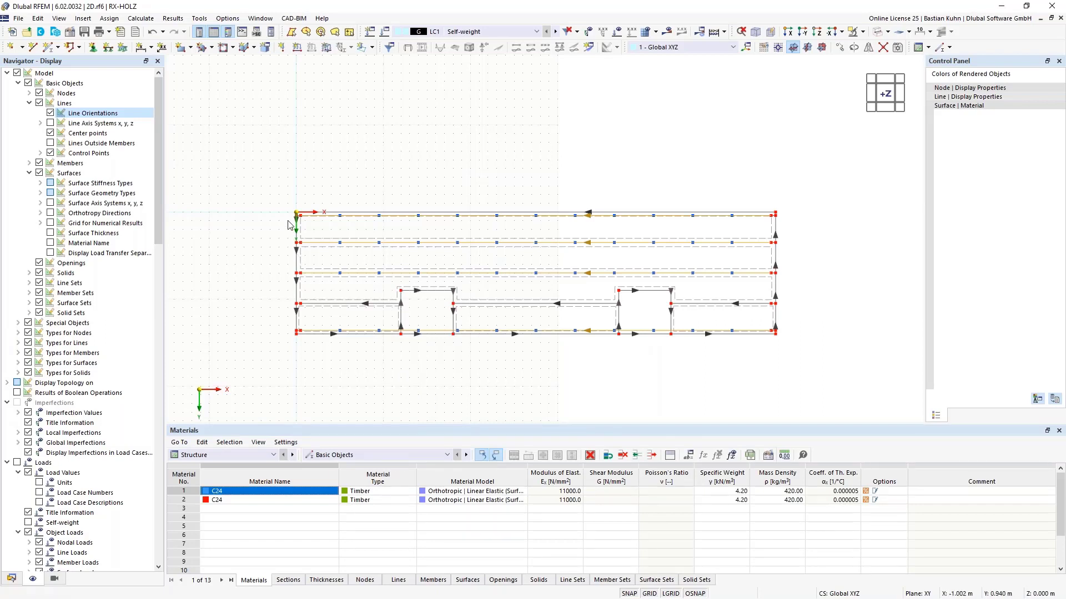
Delete the short 0.5 m end segments of the offset lines at Y 0.4 and Y 13.6 m at both slab ends.
scroll(287, 223, up, 2)
scroll(268, 238, up, 3)
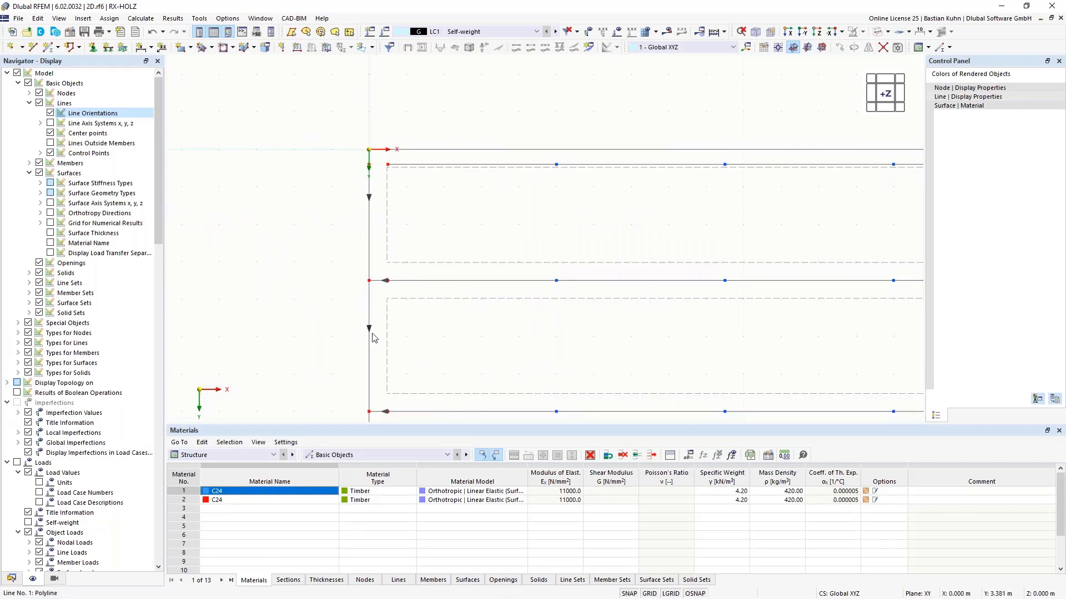
scroll(369, 333, down, 3)
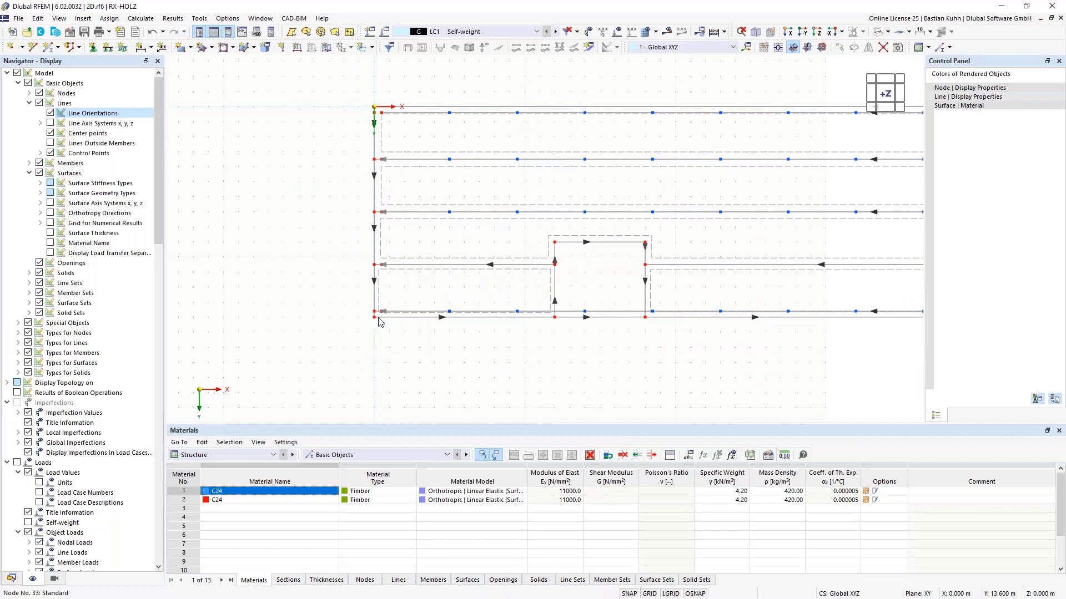
scroll(375, 317, up, 3)
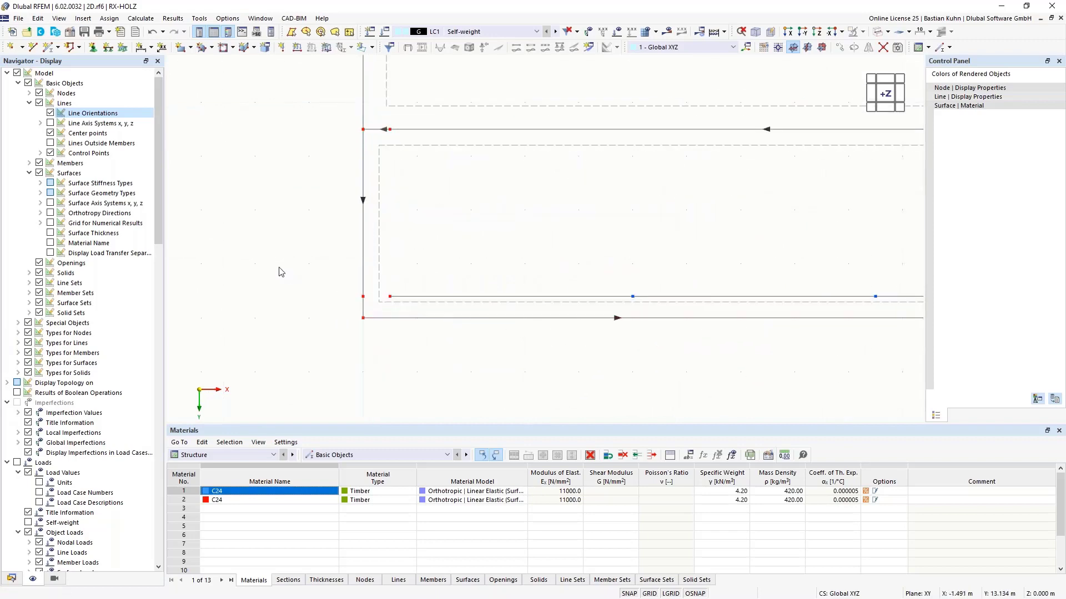
scroll(279, 267, down, 6)
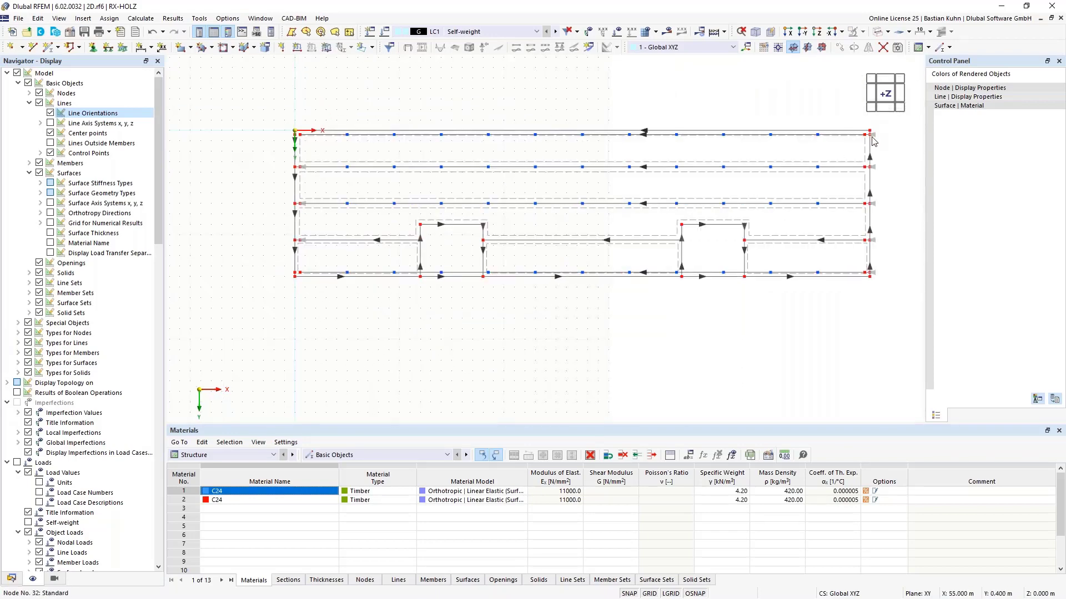
scroll(853, 132, up, 4)
scroll(846, 135, down, 3)
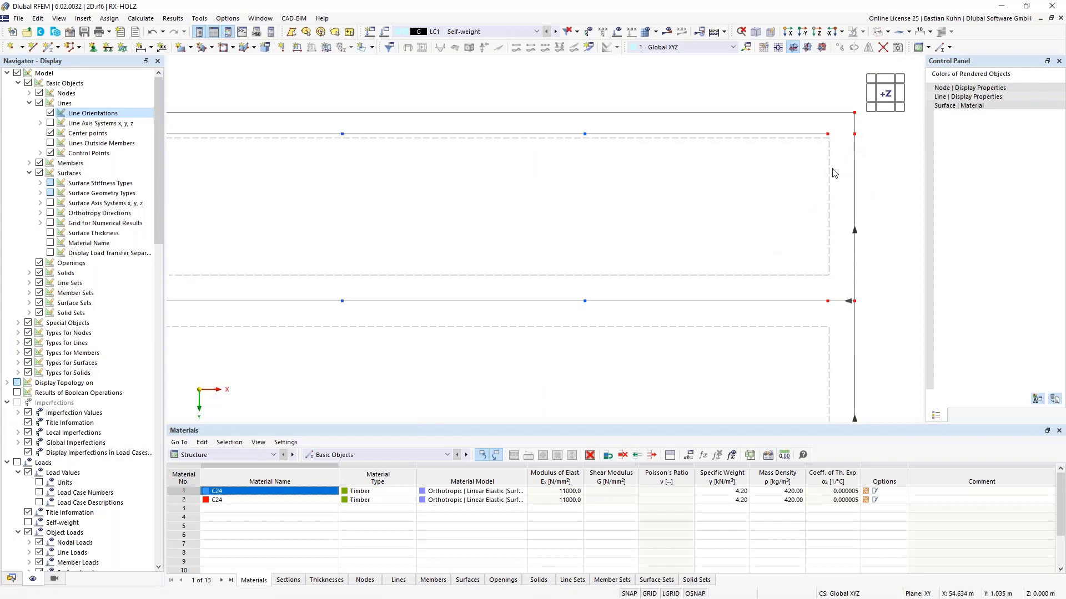
scroll(738, 266, up, 3)
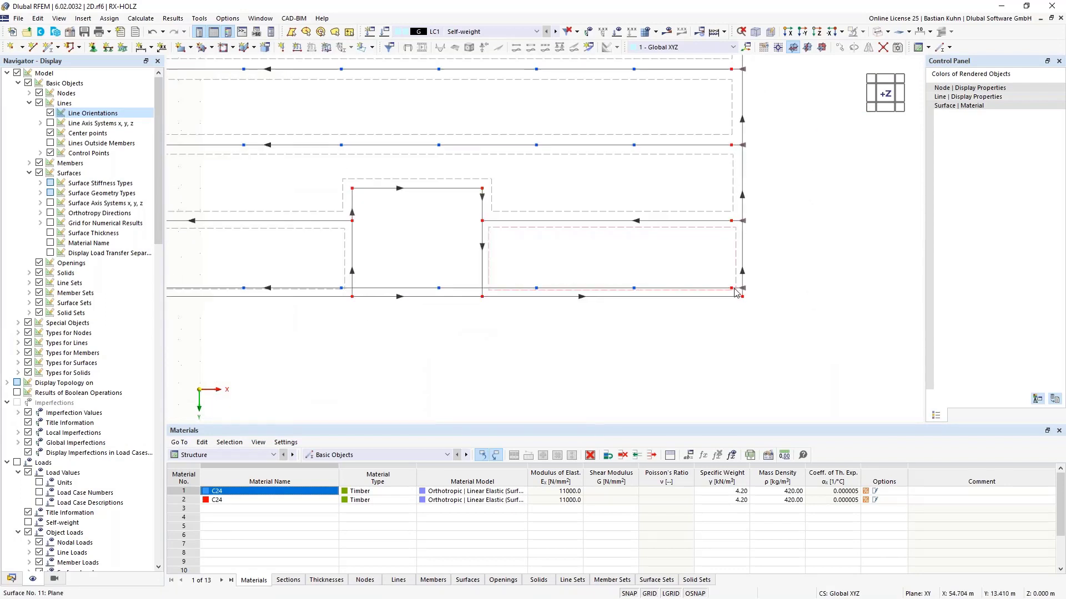
scroll(587, 305, down, 3)
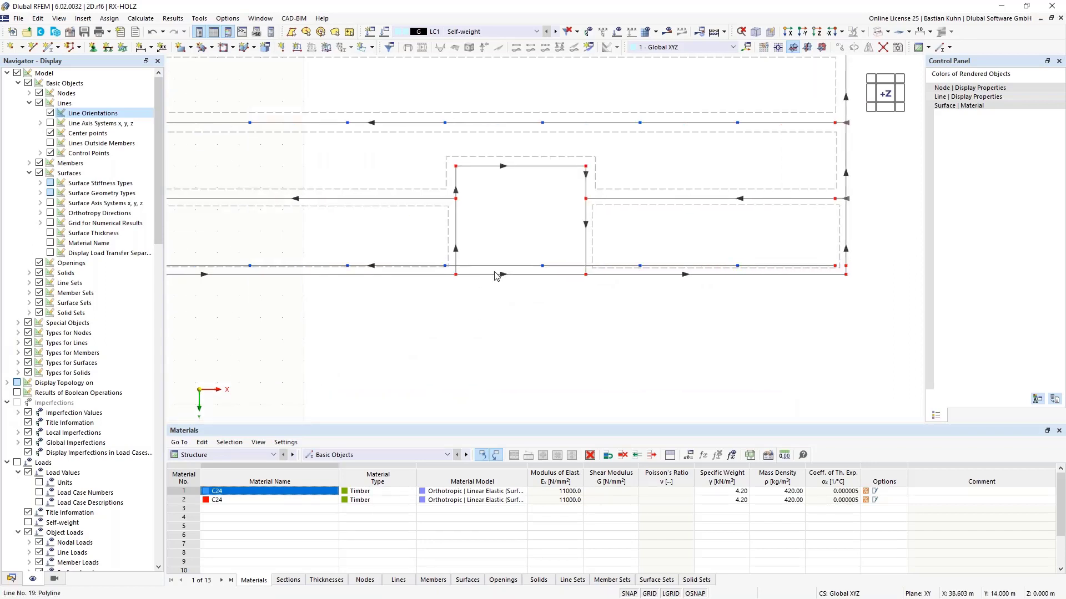
Connect the two recess outlines with the offset line at Y 13.6 m at their intersections.
scroll(628, 302, down, 4)
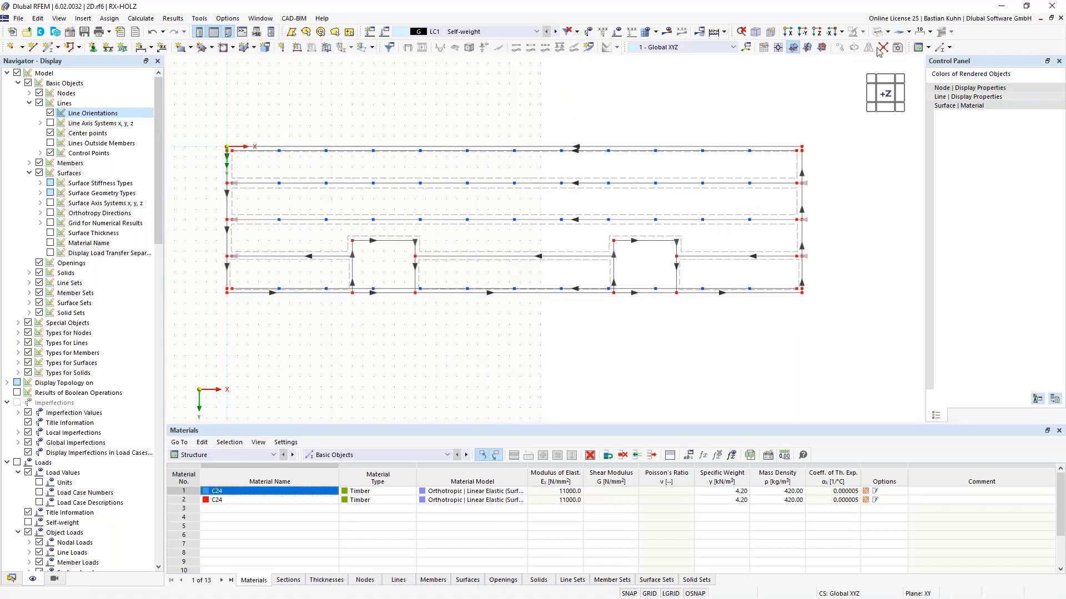
drag(684, 321, 606, 242)
drag(424, 312, 332, 228)
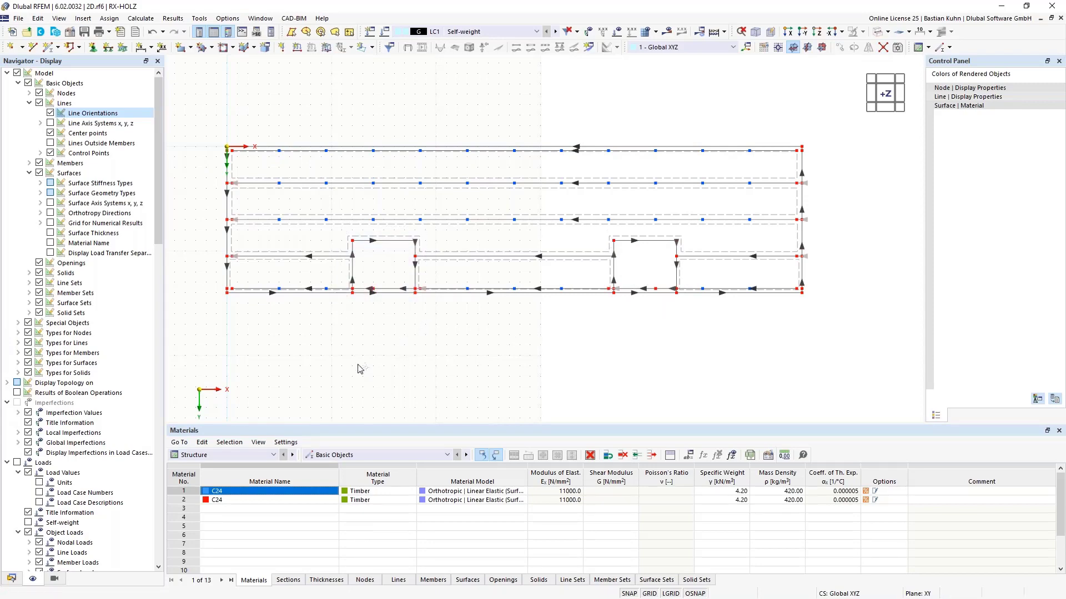
Copy the On Line nodes at Y 13.6 m outside the recesses once by -3.1 m in Y.
scroll(332, 317, up, 2)
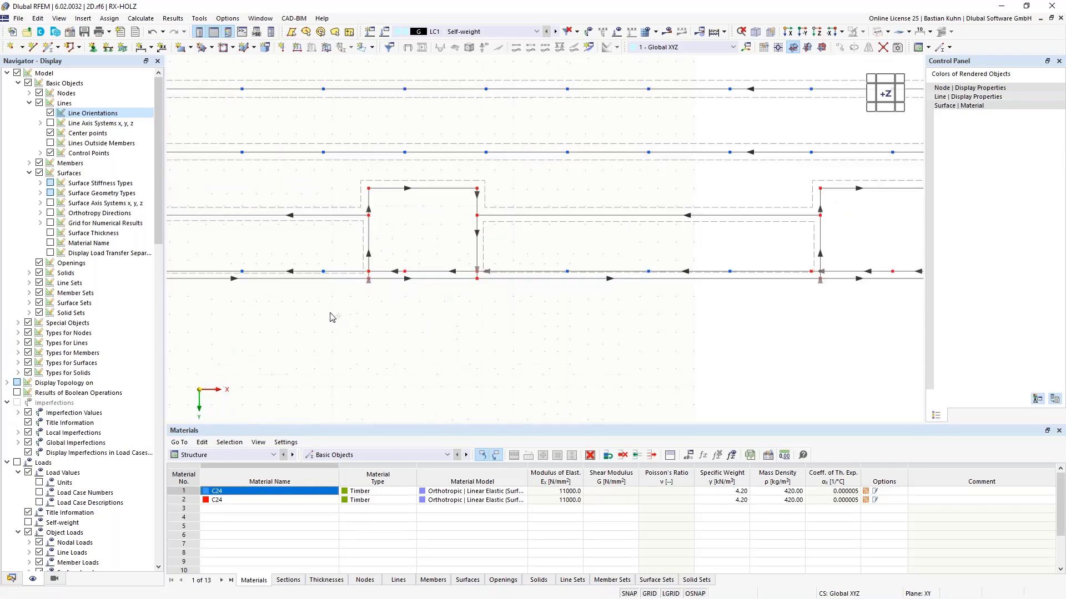
click(243, 272)
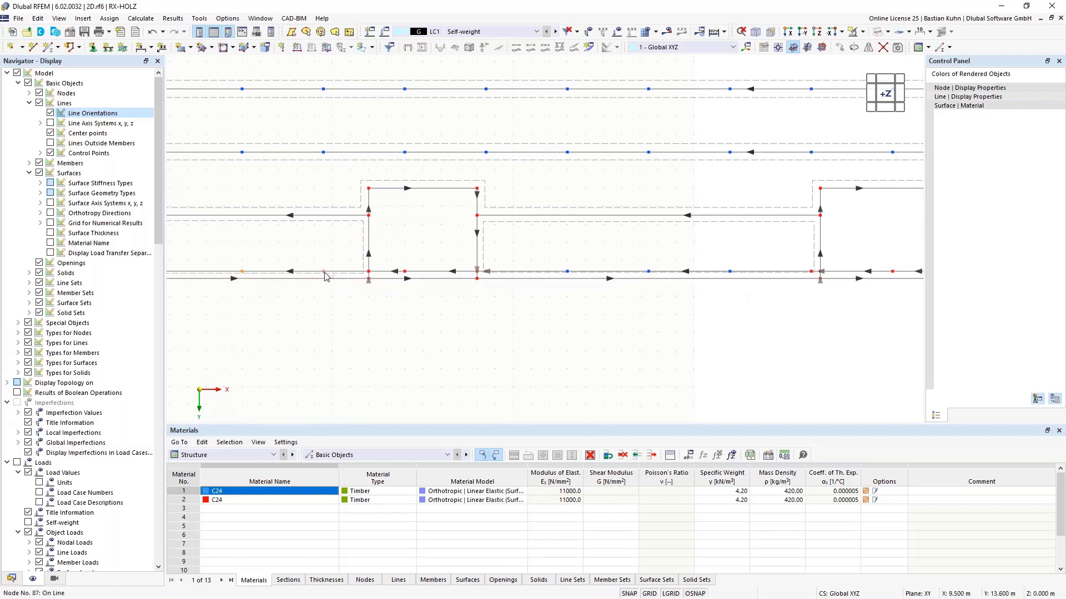
ctrl+click(324, 273)
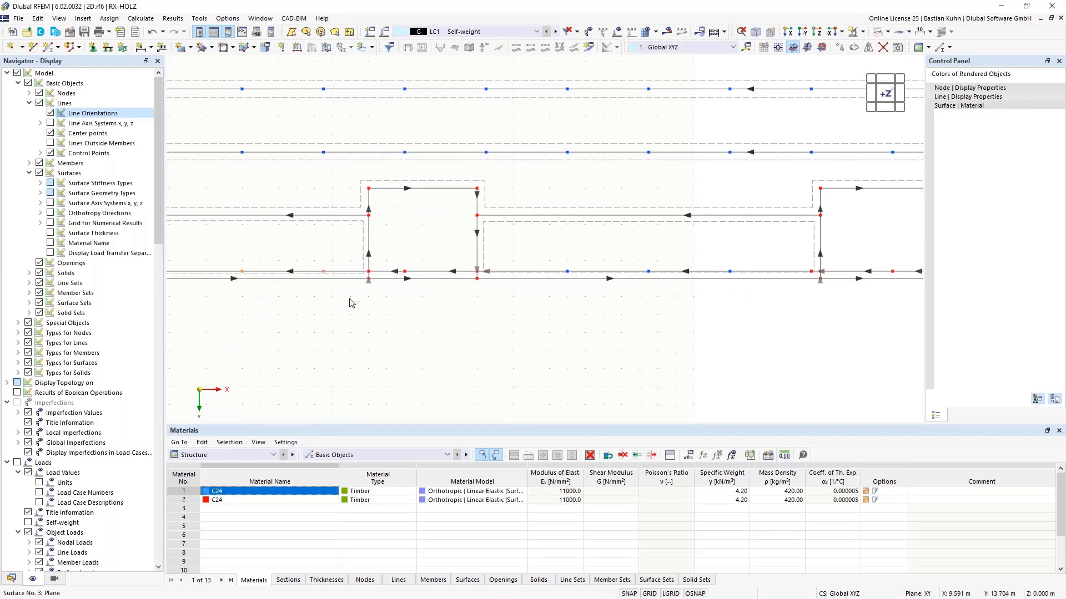
ctrl+click(569, 273)
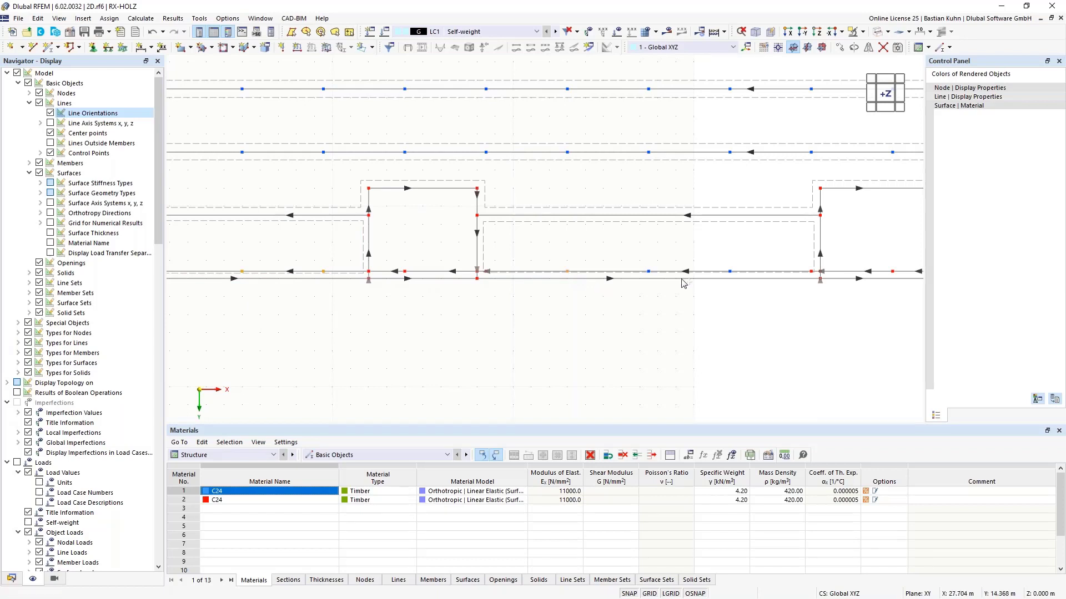
ctrl+click(649, 272)
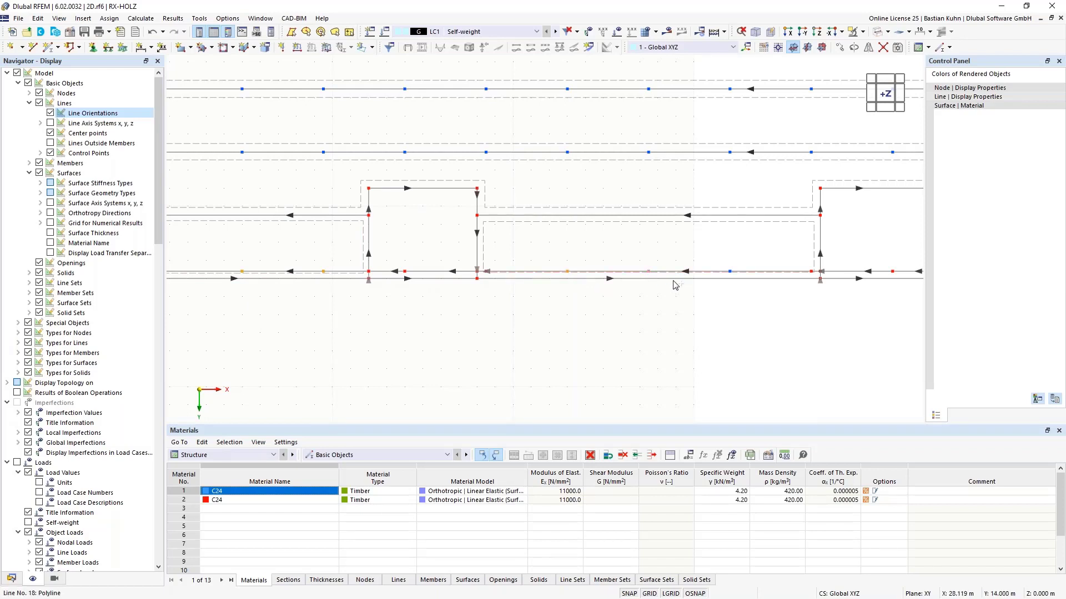
ctrl+click(731, 272)
scroll(673, 316, down, 3)
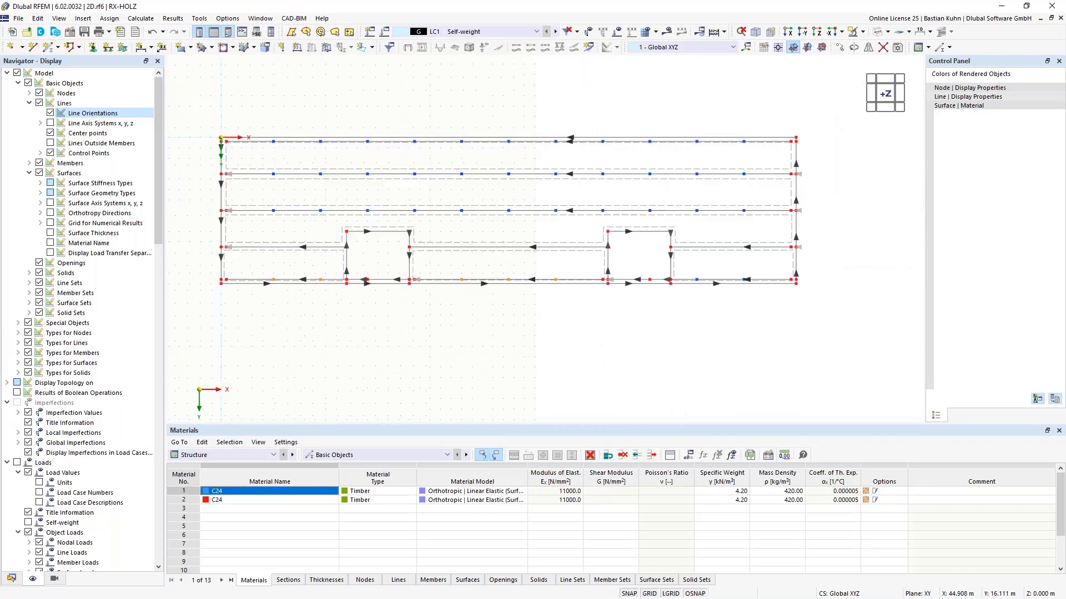
ctrl+click(697, 281)
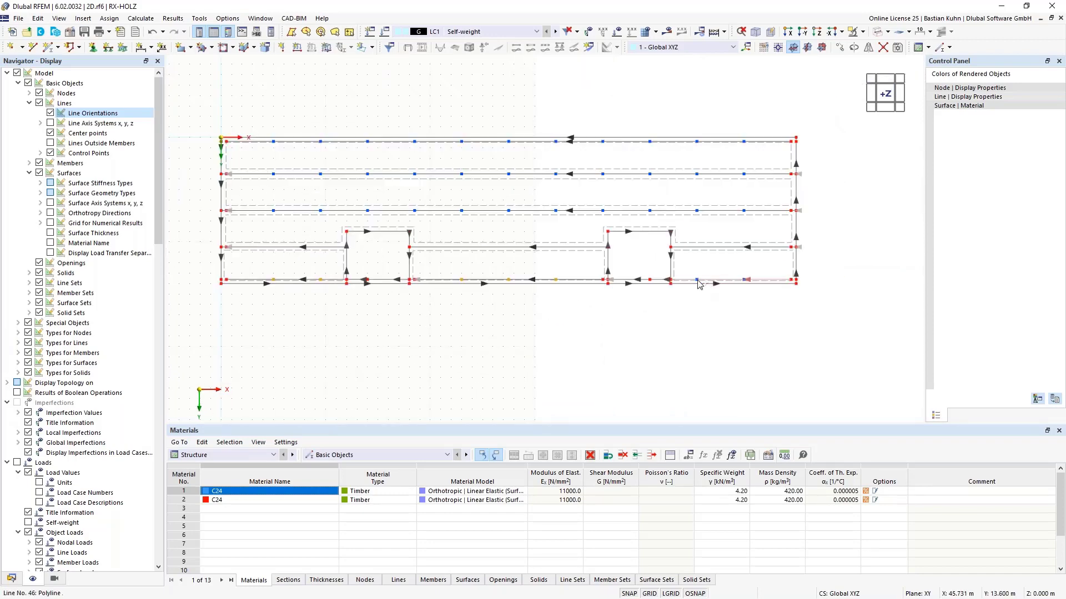
right_click(747, 285)
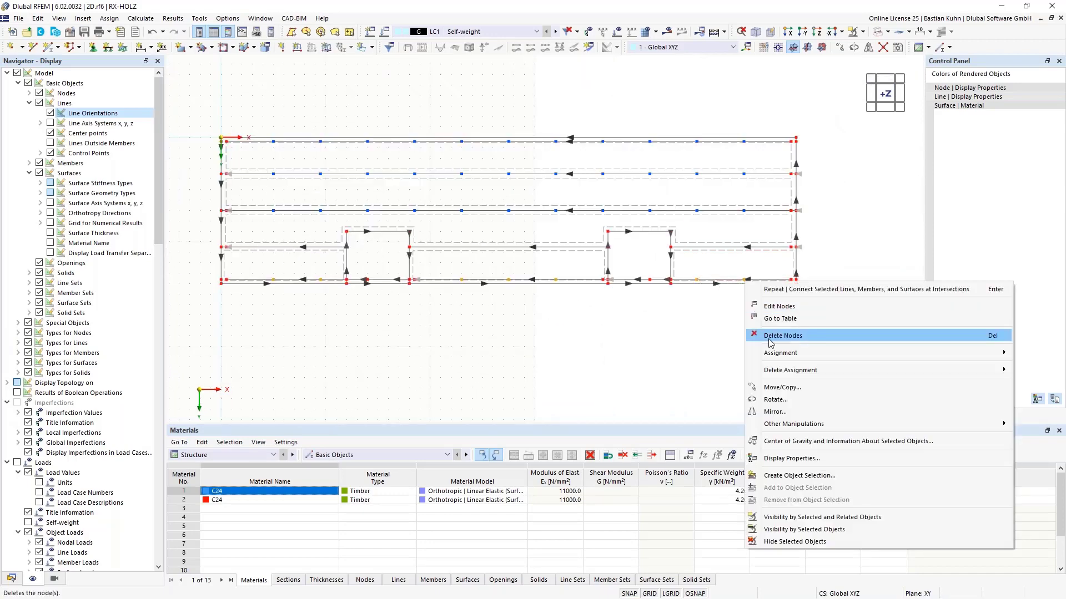
click(774, 388)
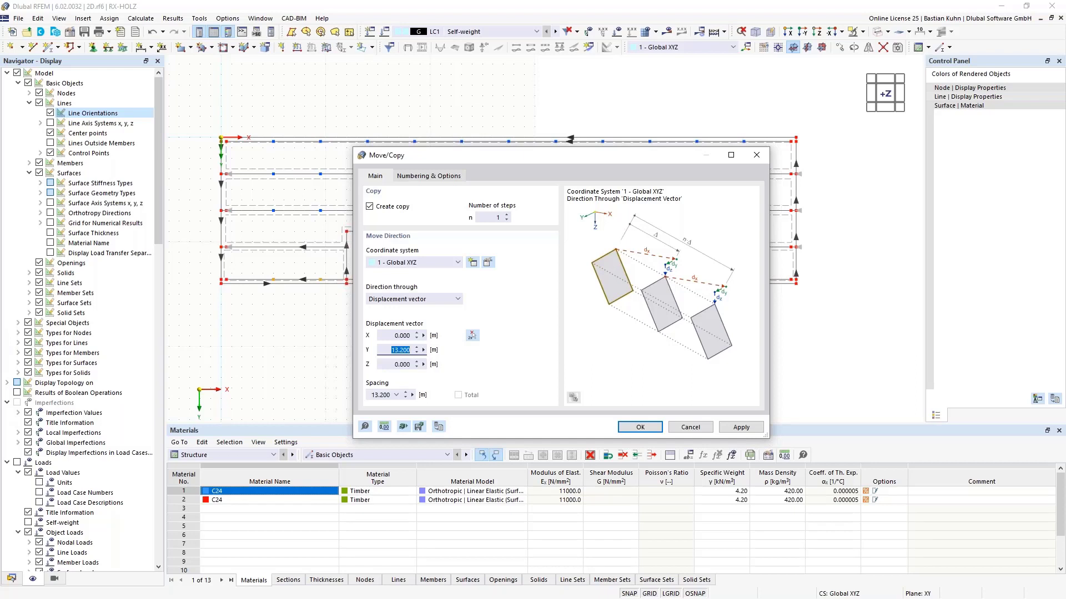
text(-3,1)
click(631, 429)
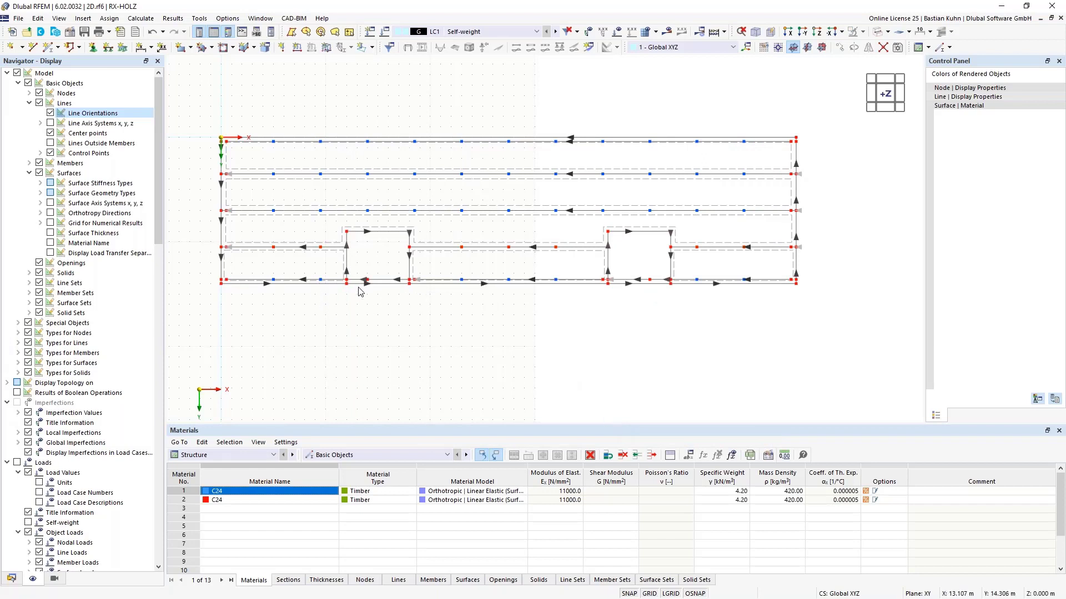
Connect the outer stretches of the offset line at Y 13.6 m, between slab ends and recesses, with their intermediate nodes.
scroll(361, 292, up, 5)
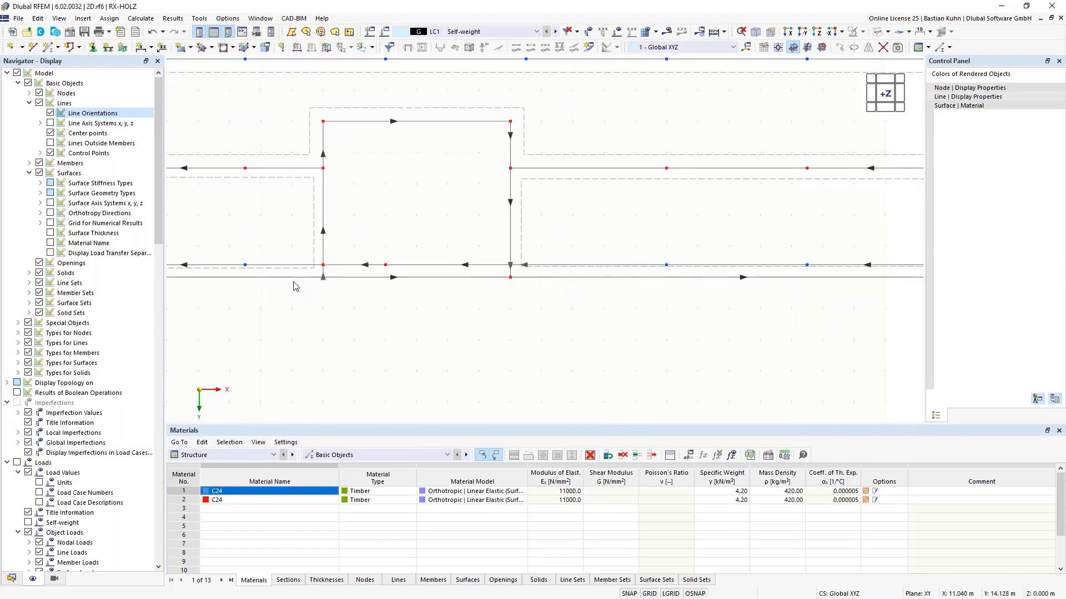
scroll(293, 283, down, 2)
scroll(463, 290, down, 5)
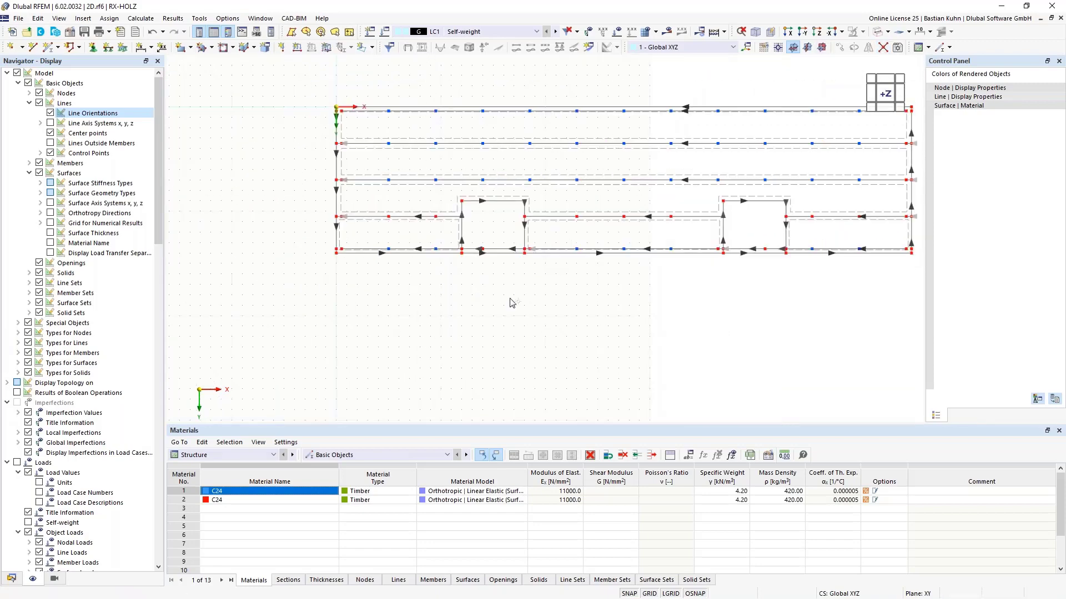
drag(473, 279, 372, 244)
drag(893, 265, 789, 223)
Delete the pieces of the offset line at Y 13.6 m inside the right recess, including their intermediate node.
scroll(885, 260, up, 1)
middle_drag(885, 261, 704, 308)
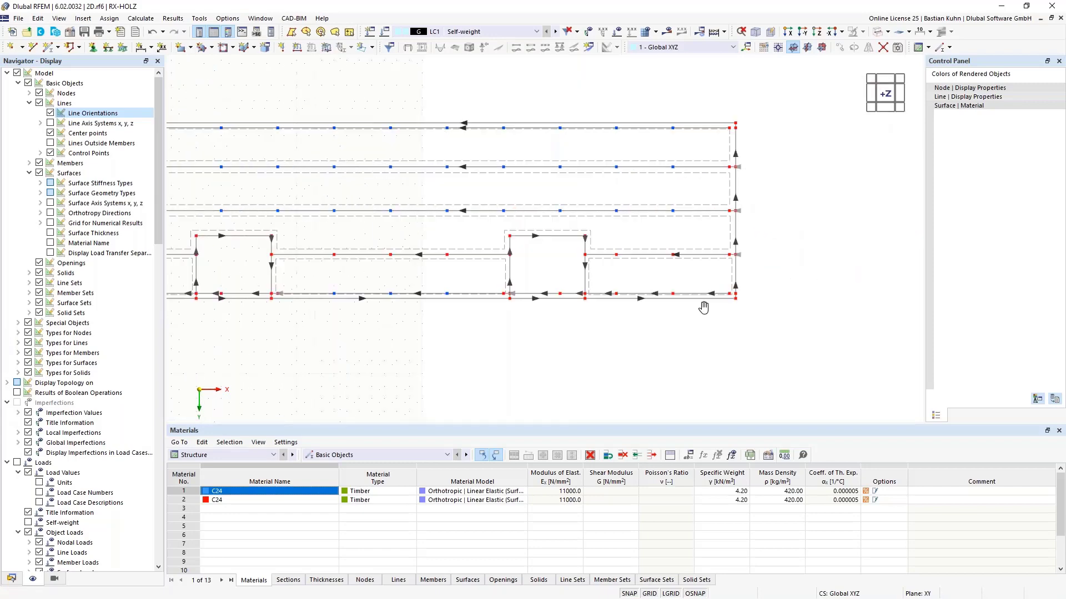
scroll(704, 308, up, 3)
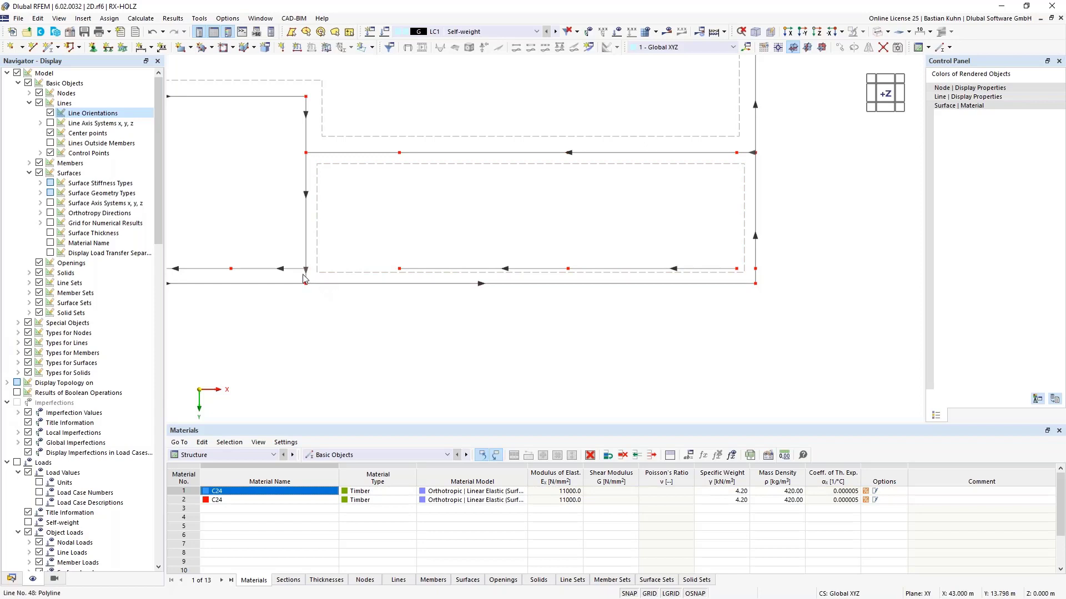
scroll(283, 329, down, 2)
middle_drag(286, 330, 478, 296)
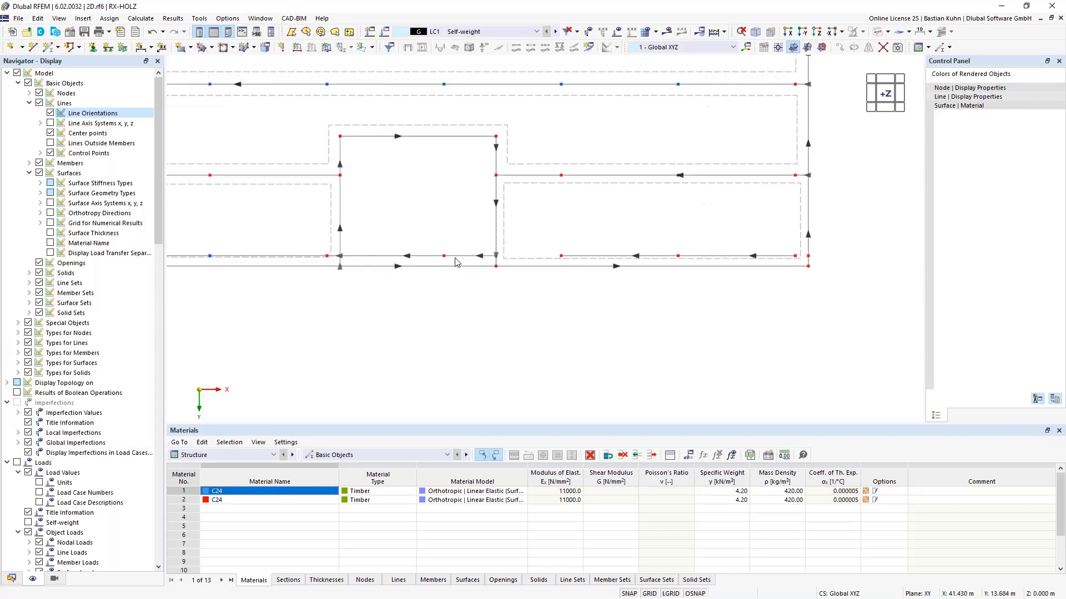
scroll(455, 259, up, 3)
drag(460, 263, 360, 256)
key(Delete)
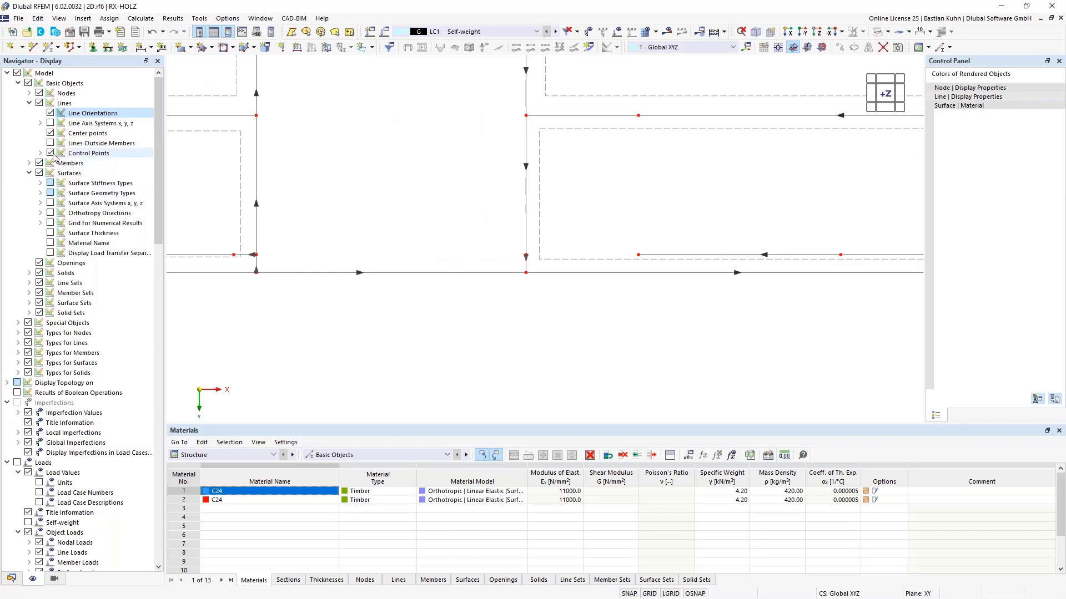
Hide the line orientation arrows and select the two nodes on the right recess sides at Y 13.6 m.
click(50, 113)
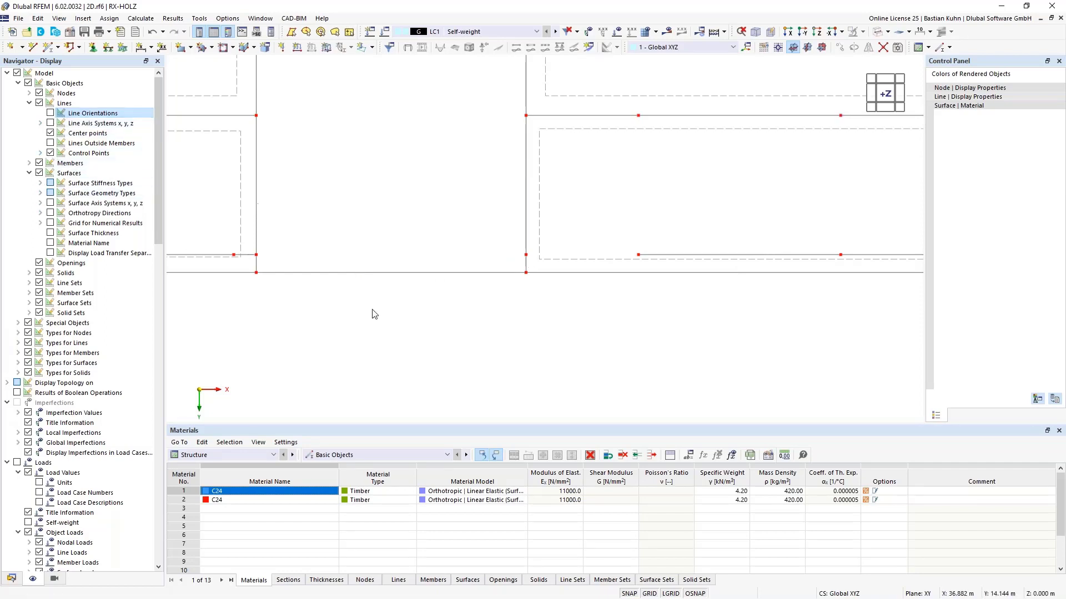
click(256, 255)
ctrl+click(525, 255)
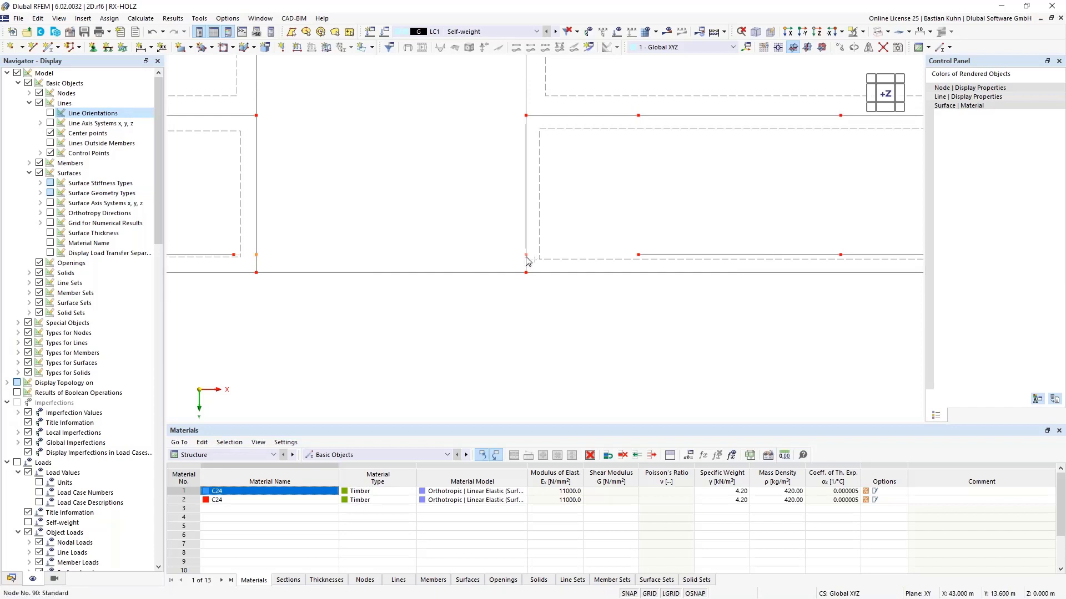
Delete the offset line pieces at Y 13.6 m inside the left recess and the short segment adjoining its outer side.
scroll(527, 297, down, 3)
middle_drag(588, 317, 880, 267)
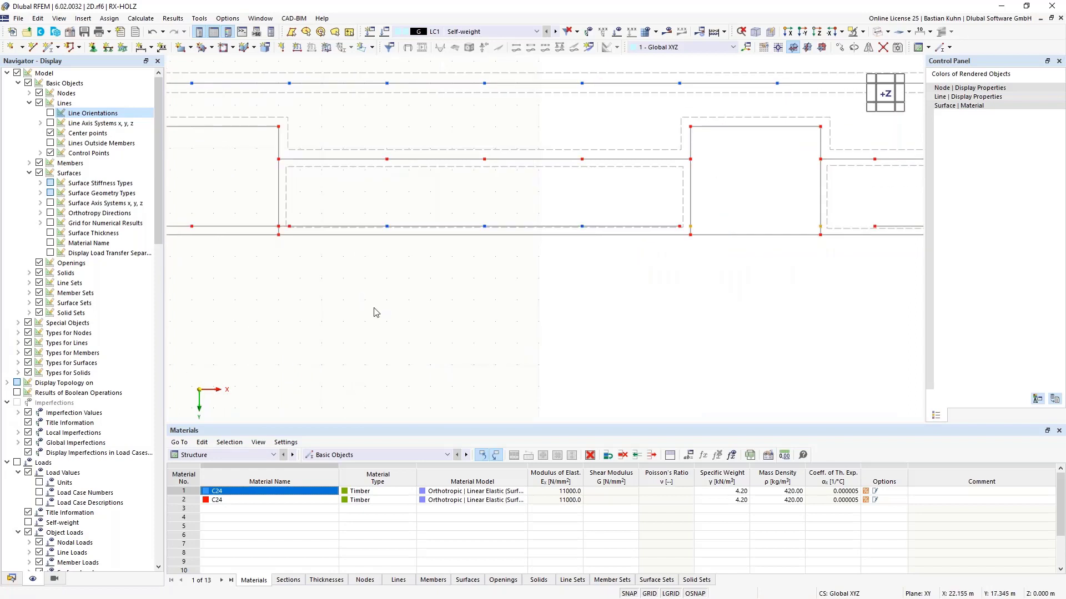
scroll(373, 311, down, 1)
middle_drag(373, 311, 523, 311)
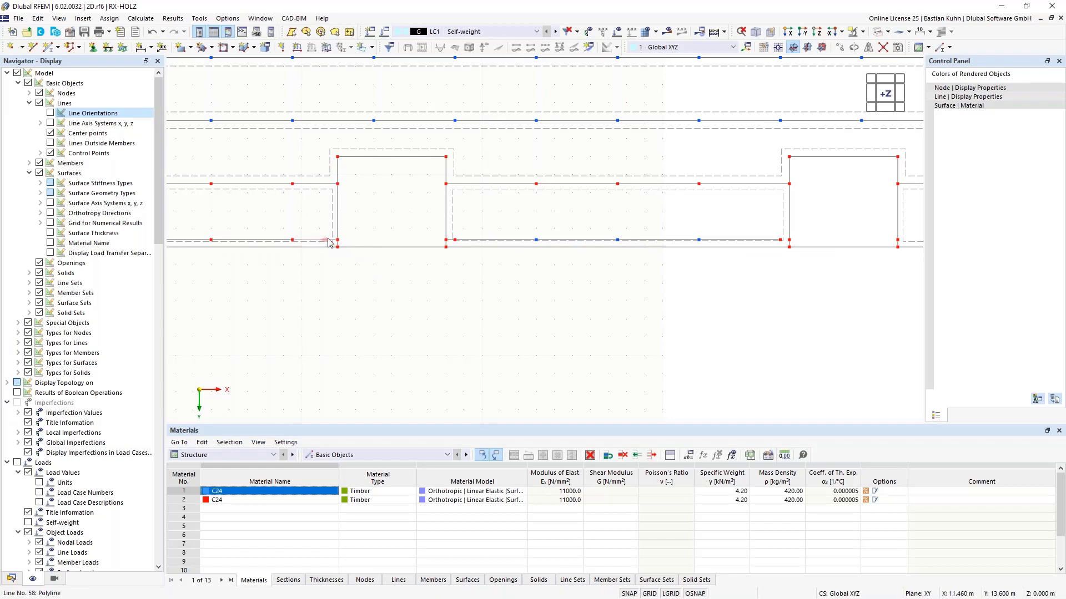
scroll(454, 244, up, 3)
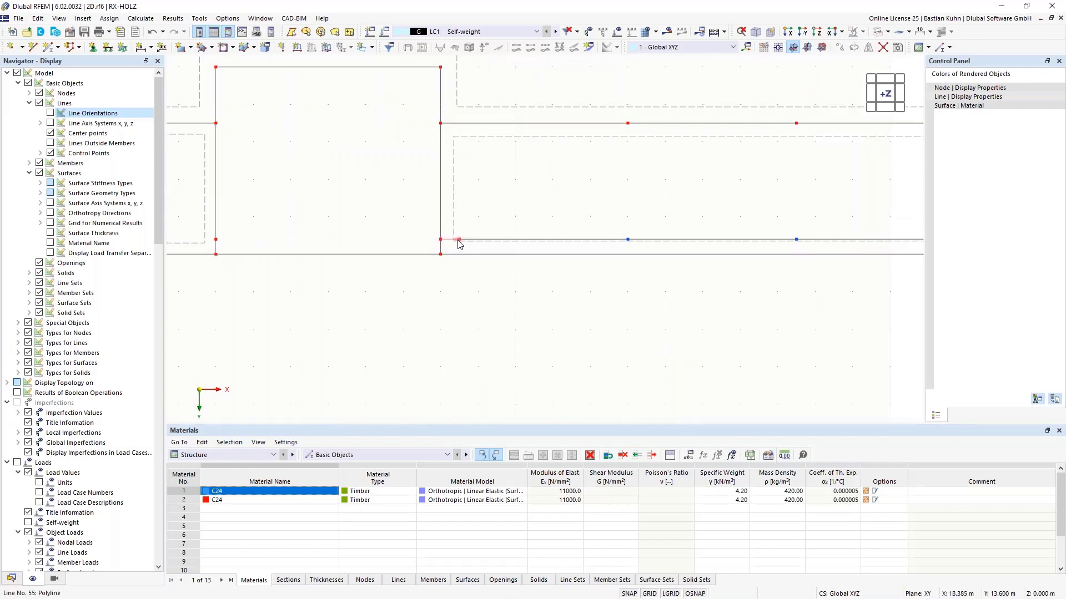
click(459, 240)
key(Delete)
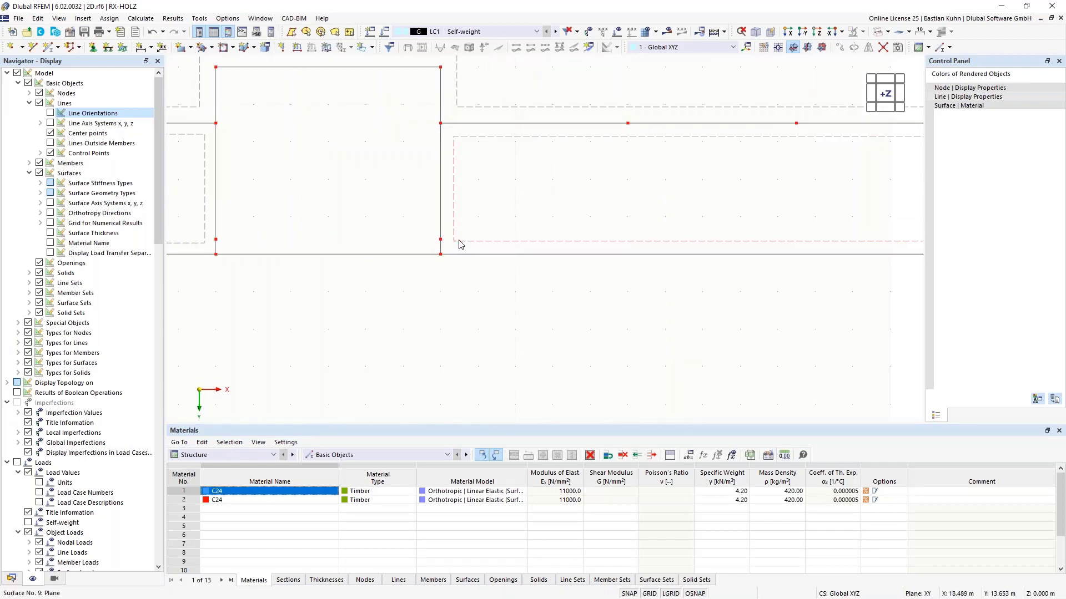
click(154, 34)
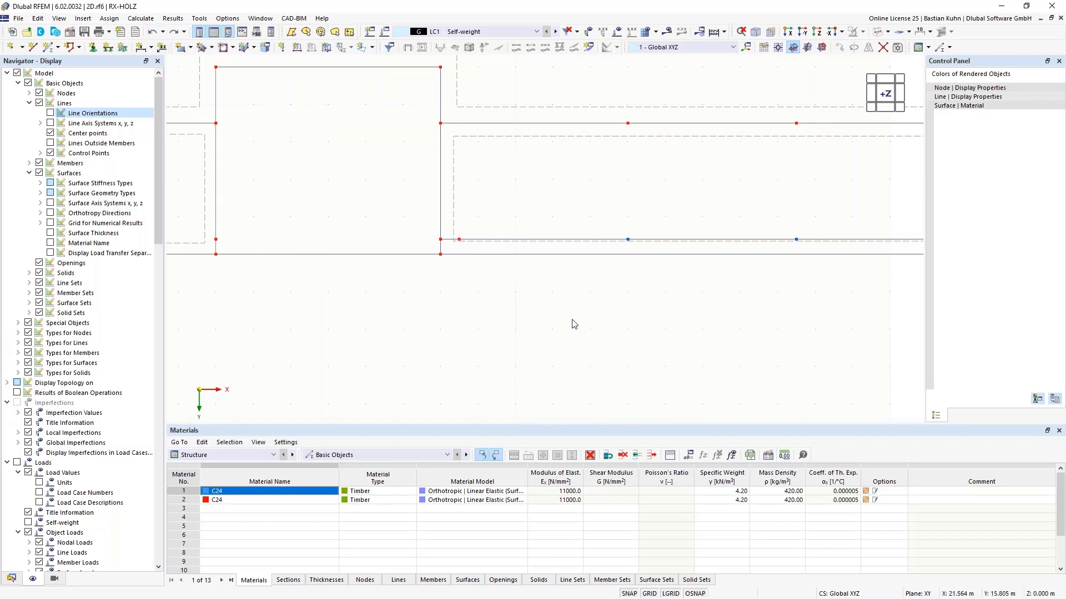
Connect the offset line between the recesses with its intermediate nodes and delete its short end segment beside the left recess.
scroll(569, 321, down, 3)
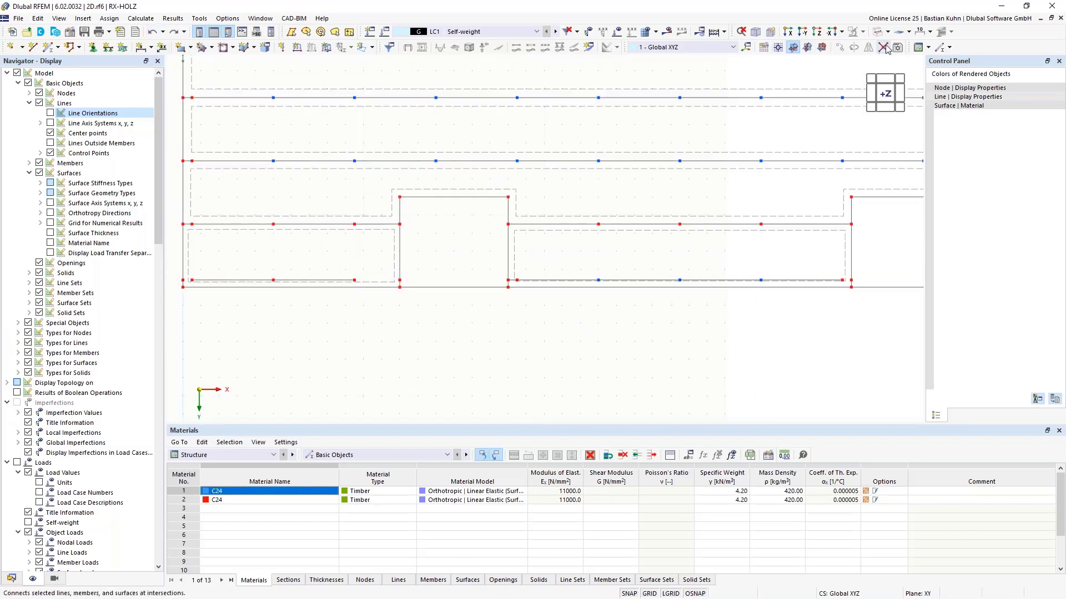
drag(823, 326, 564, 251)
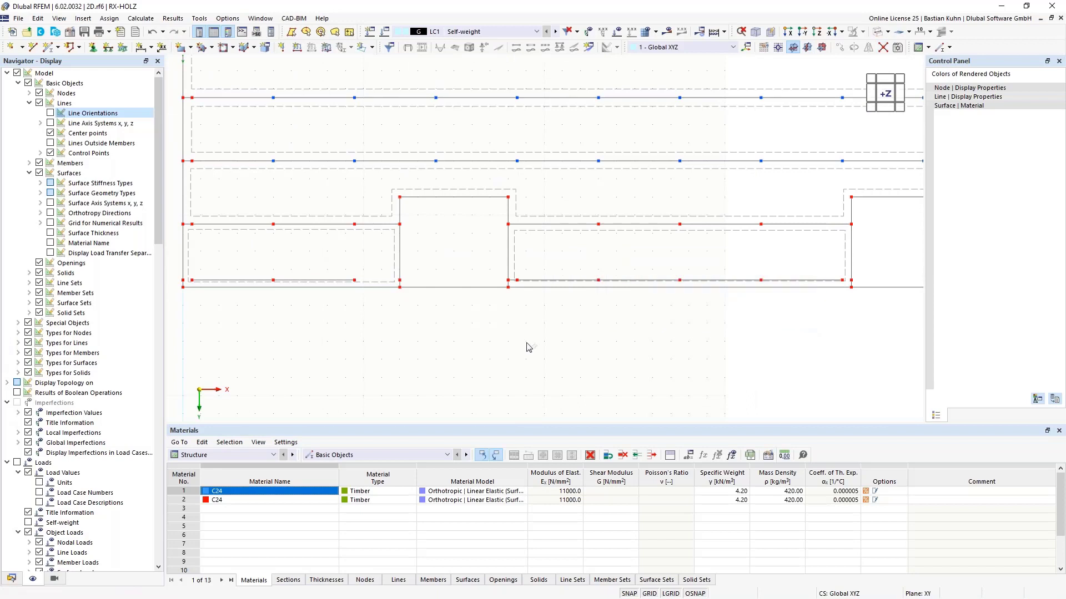
scroll(514, 302, up, 4)
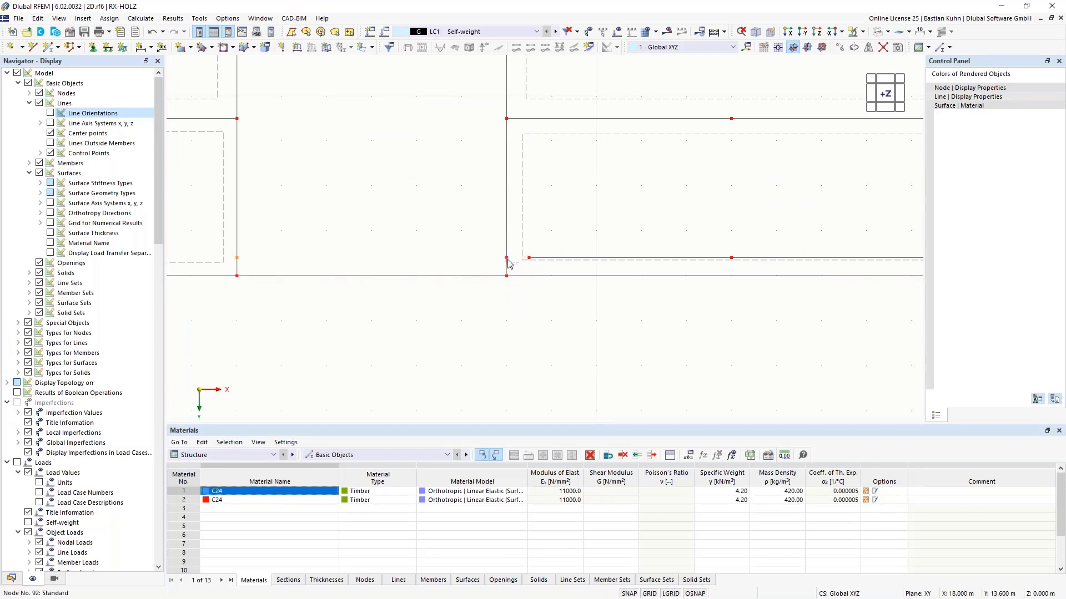
Delete the four nodes on the recess sides at Y 13.6 m, merging the joined lines.
scroll(687, 302, down, 5)
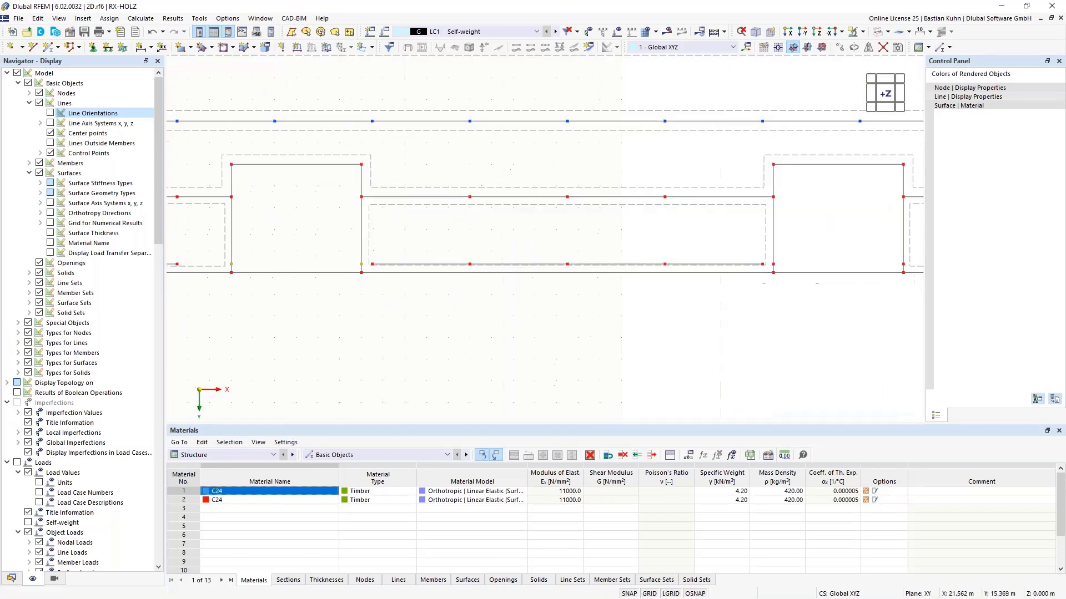
scroll(651, 279, up, 3)
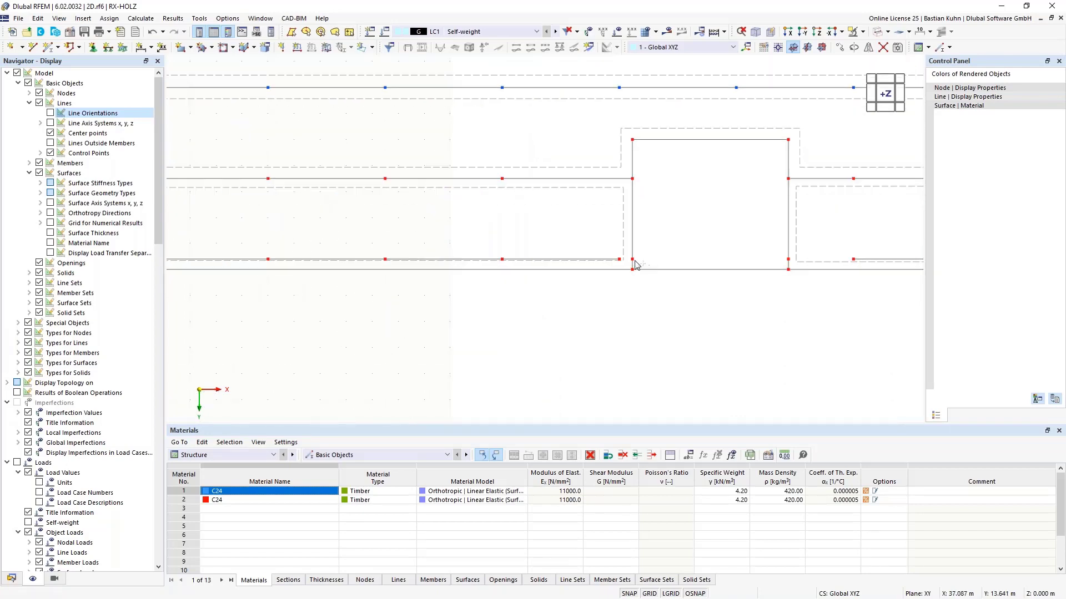
right_click(789, 260)
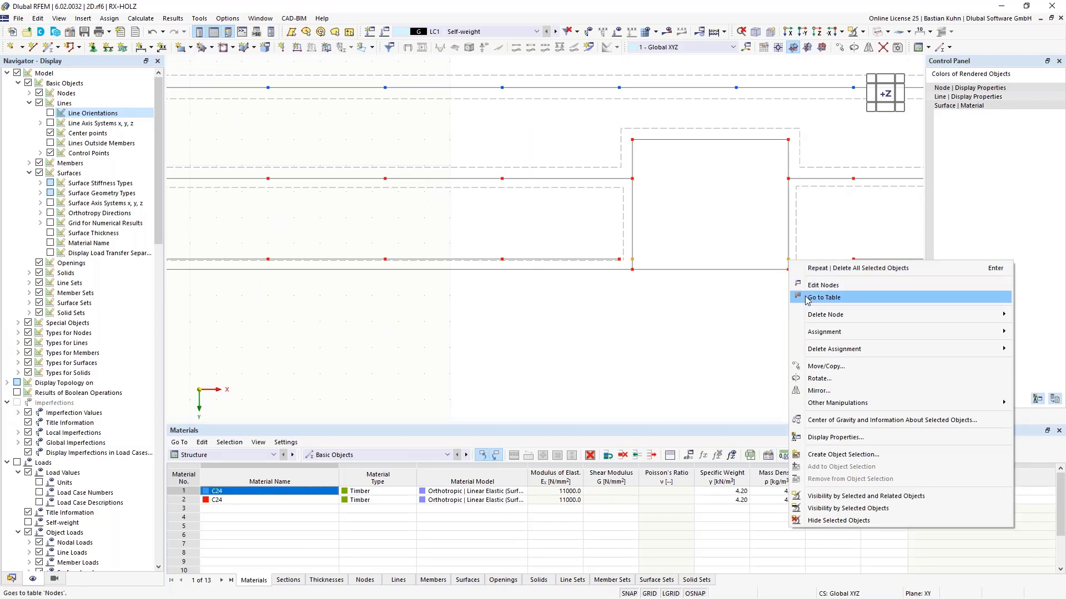
mouse_move(815, 314)
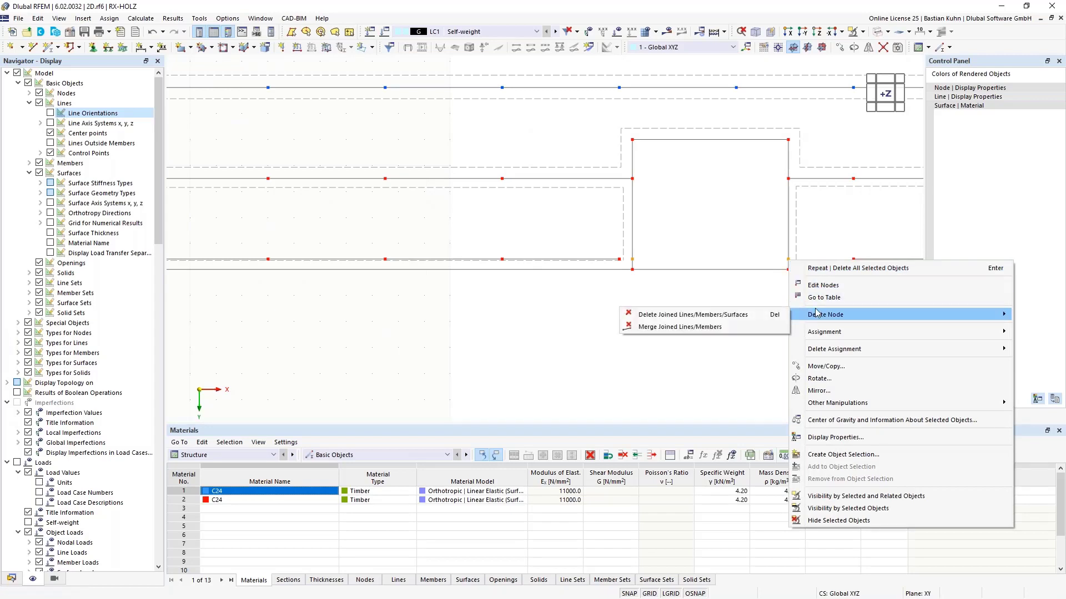
click(680, 327)
scroll(661, 354, down, 1)
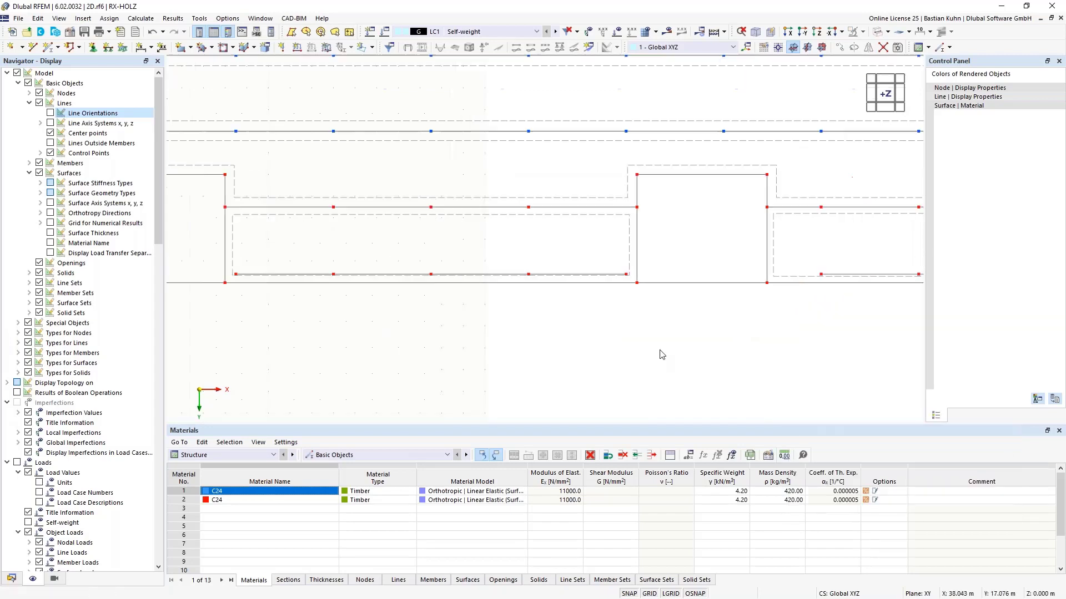
Create a line hinge with translational springs in x and y, each with a constant of 5900 kN/m².
scroll(661, 354, down, 3)
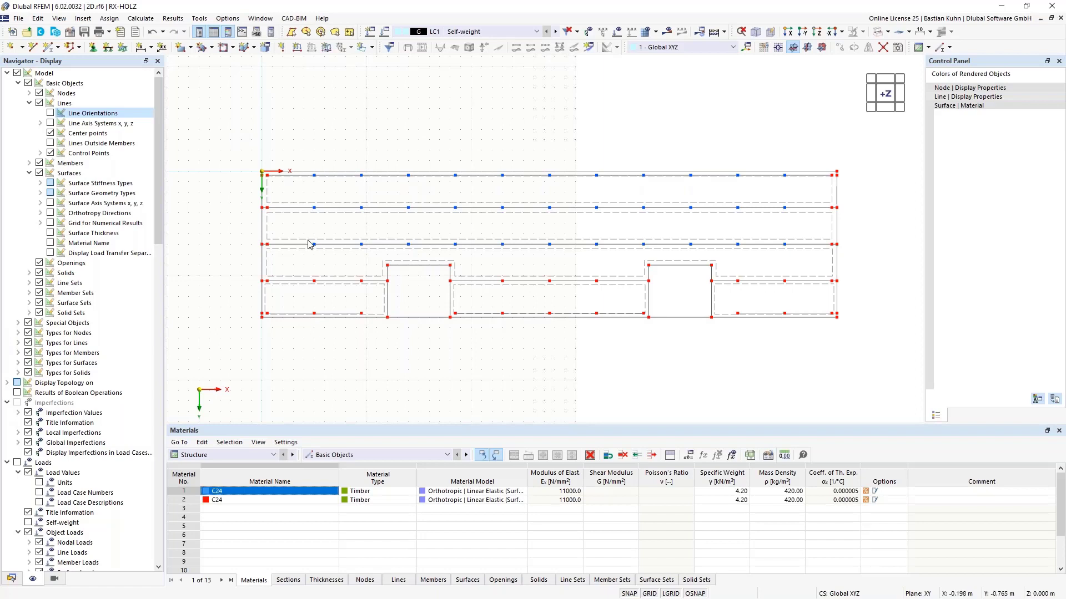
click(82, 18)
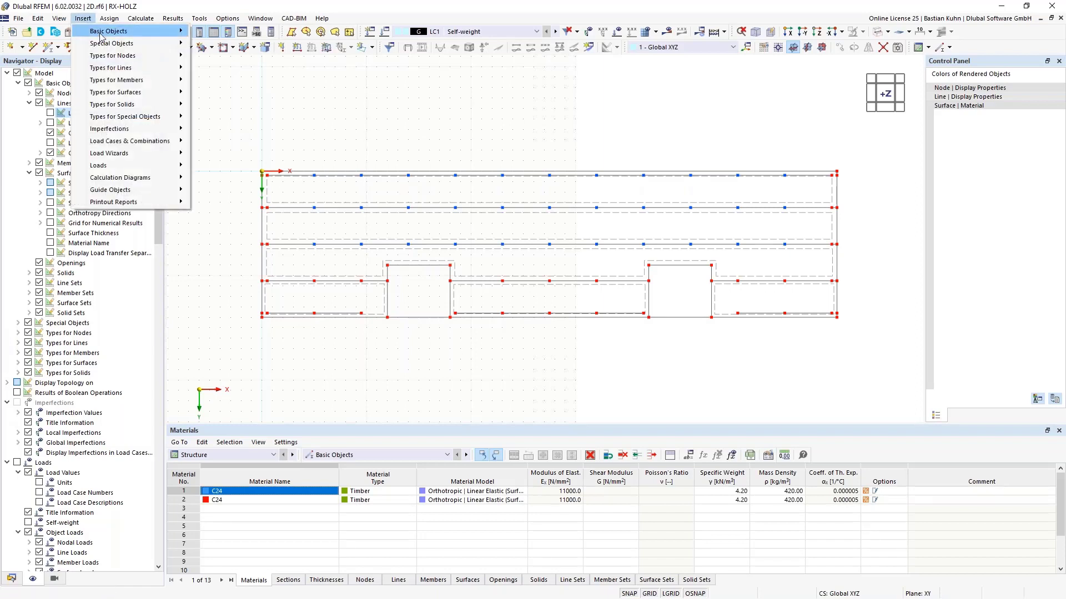
mouse_move(158, 68)
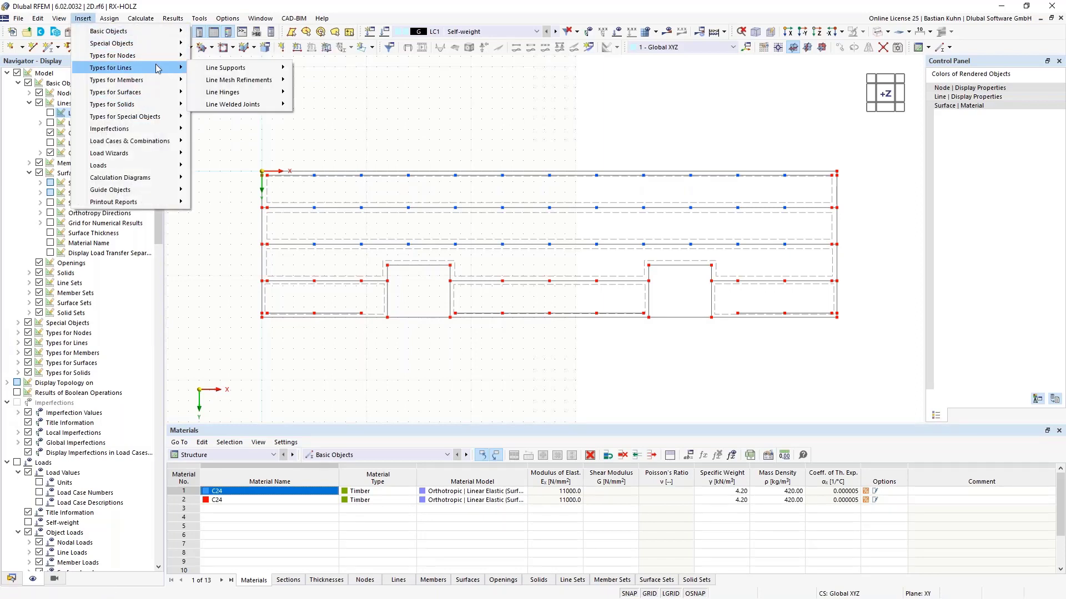
mouse_move(272, 92)
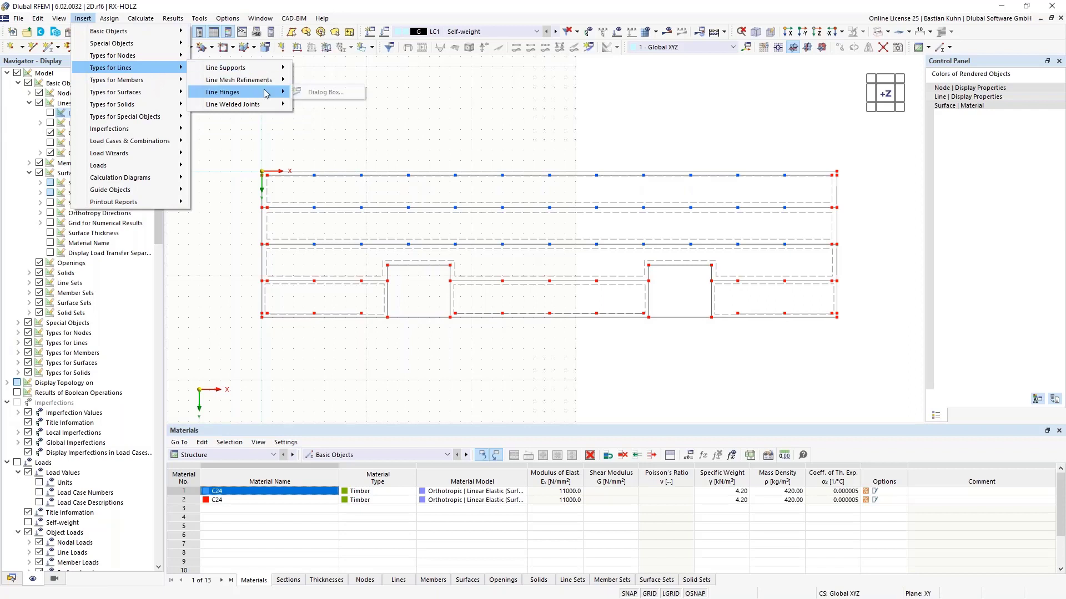
click(322, 93)
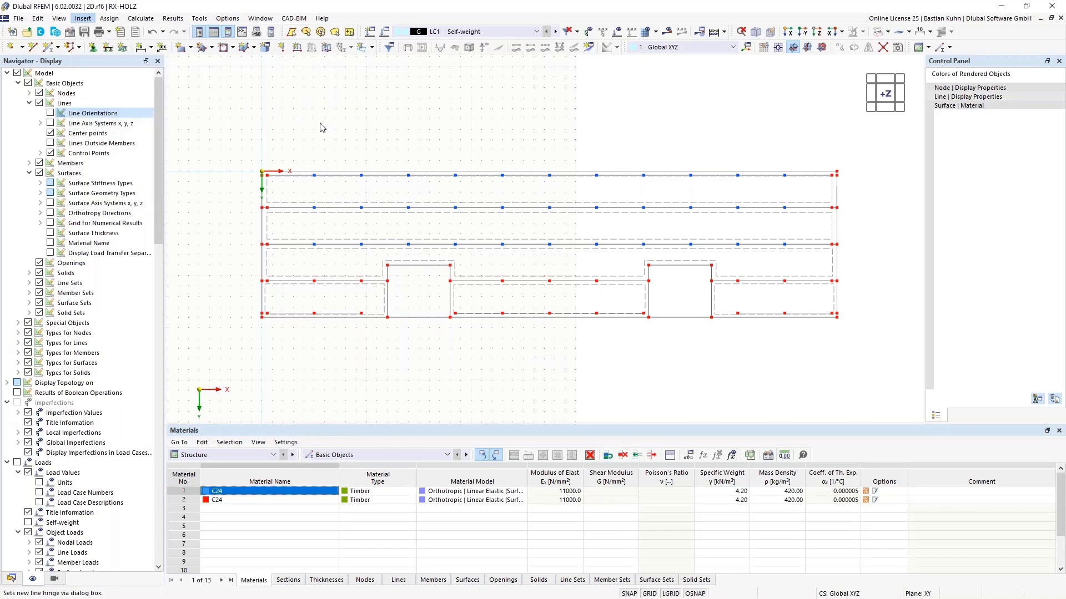
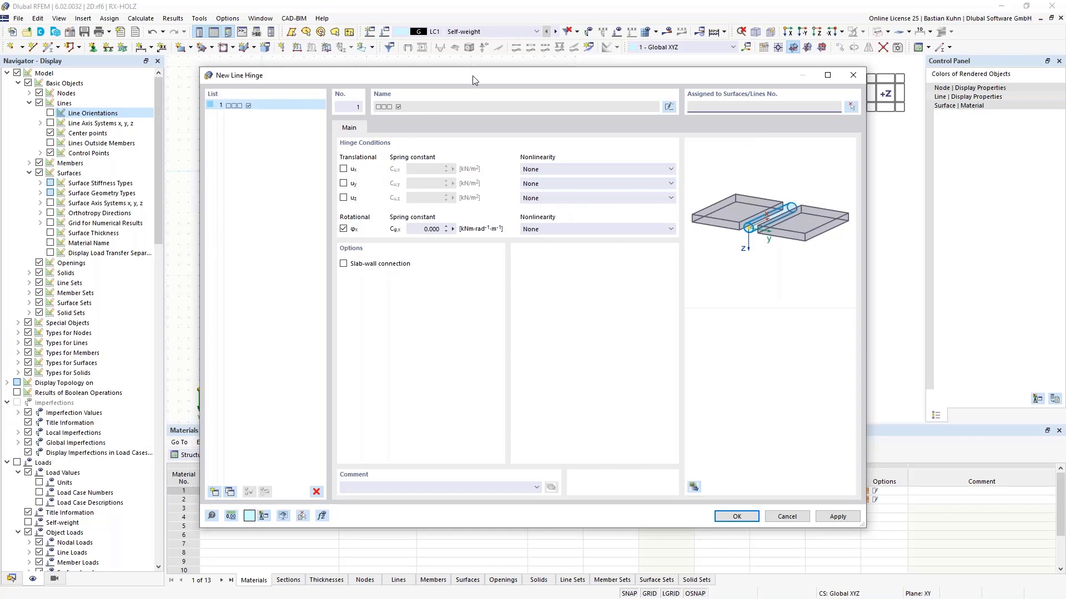
drag(472, 75, 581, 101)
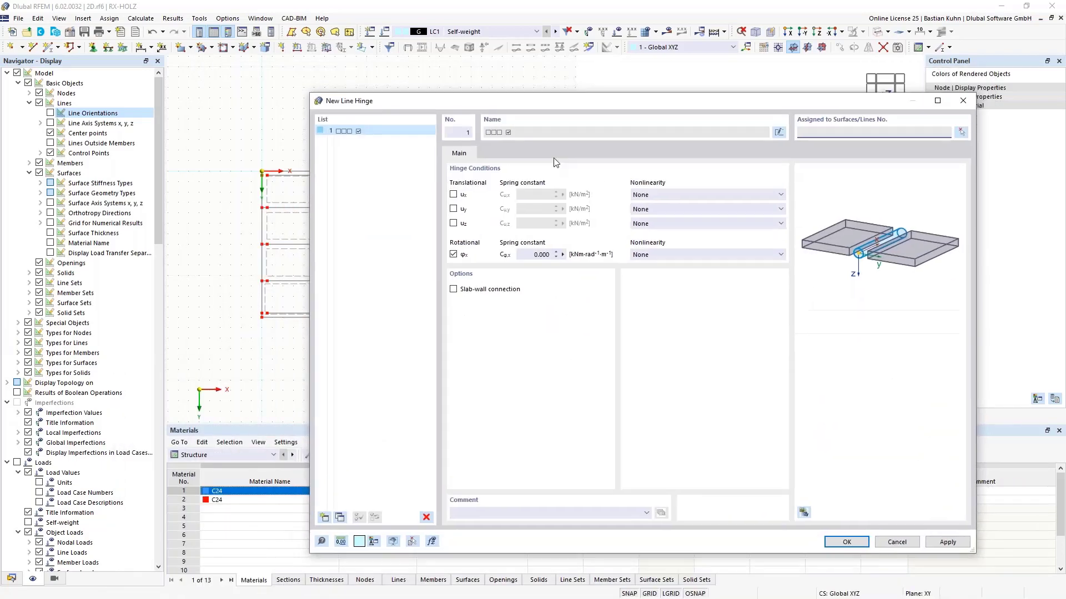
drag(554, 159, 445, 332)
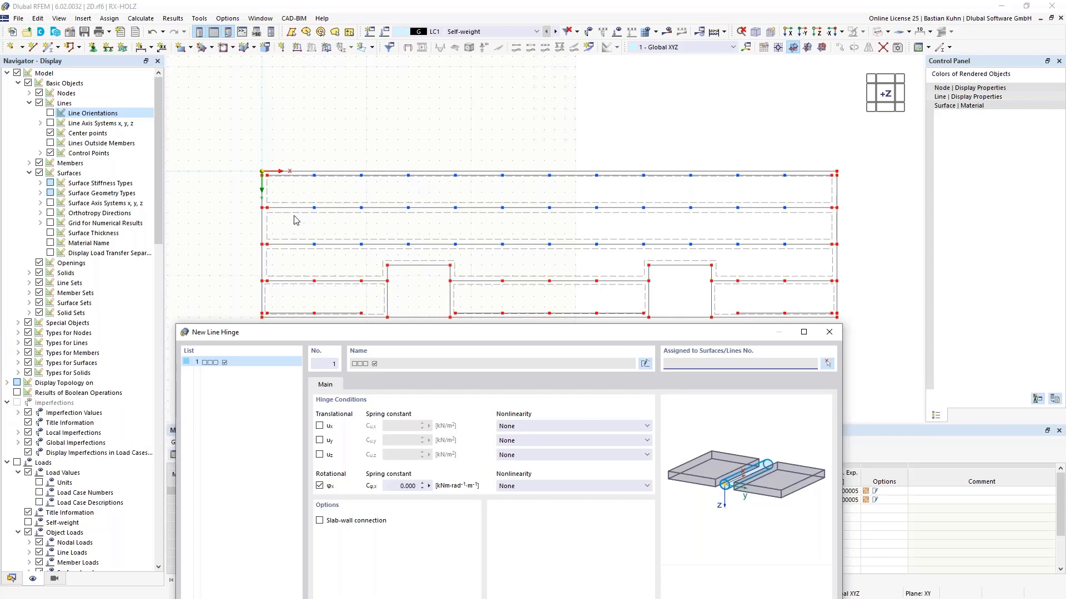
drag(337, 336, 364, 64)
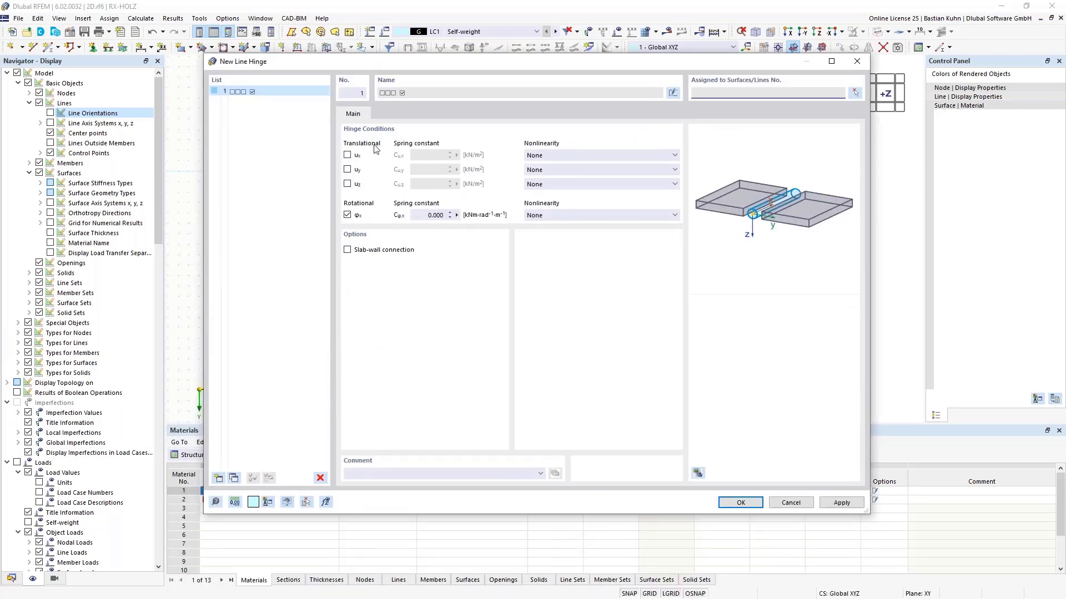
click(347, 154)
click(347, 169)
click(439, 156)
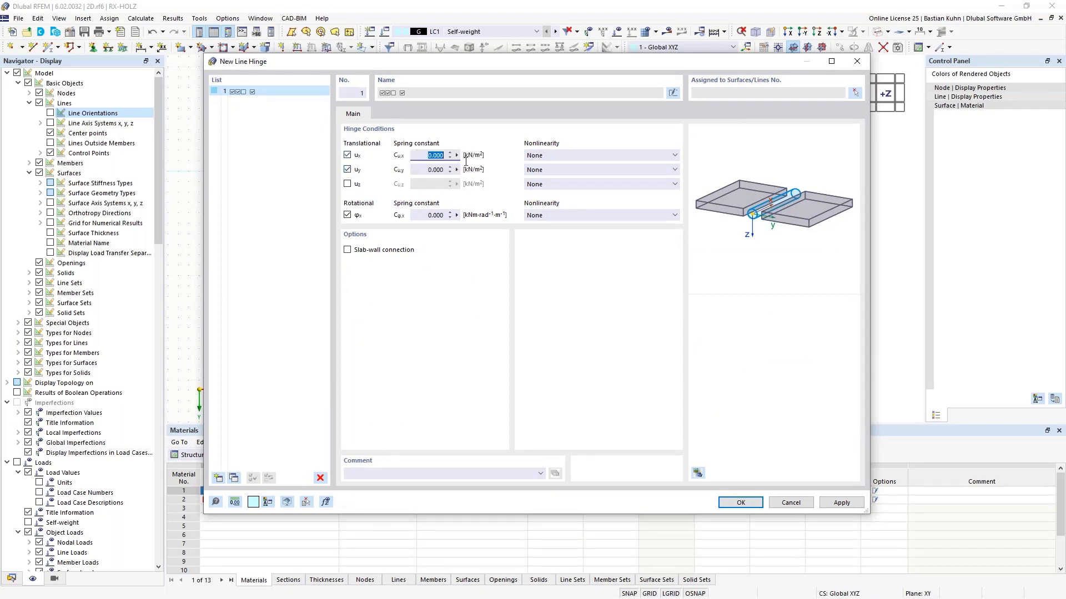
text(5900)
click(420, 170)
text(59)
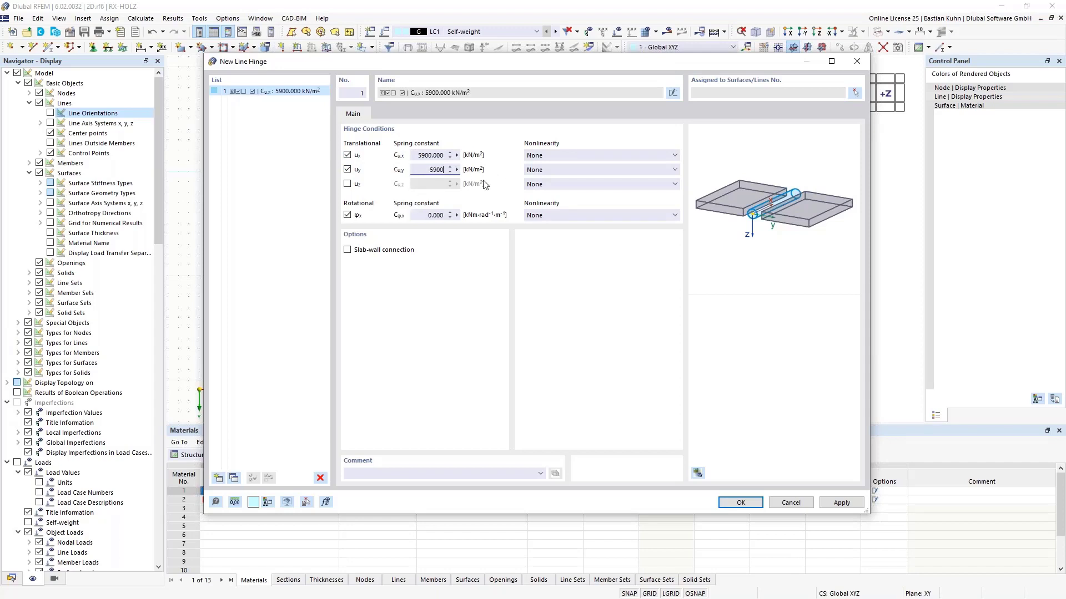
Set the hinge's rotational spring constant about x to 1 kNm·rad⁻¹·m⁻¹ and save the hinge definition.
click(419, 156)
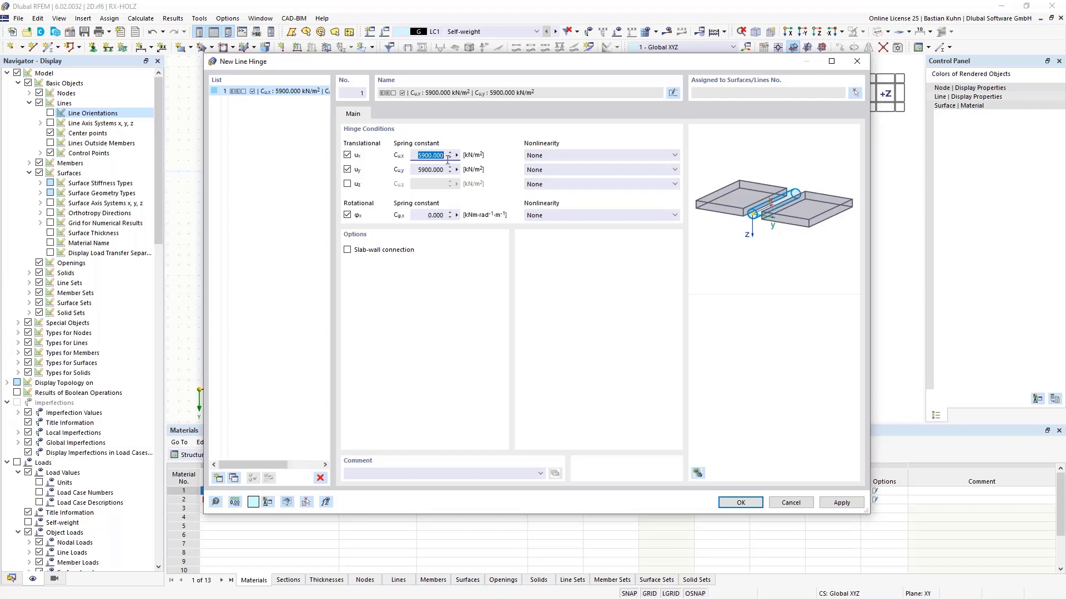
click(418, 215)
text(1)
click(738, 503)
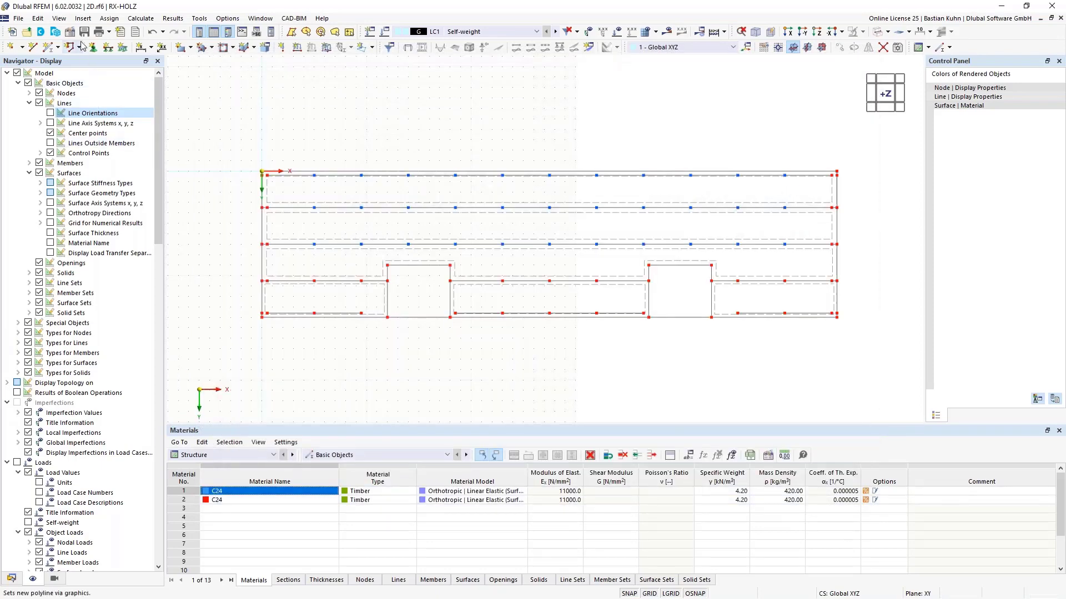
Reopen line hinge 1 for assignment and pick surface 2 with its long joint lines and left end segments, lines 37, 38, 42 and 43.
click(84, 19)
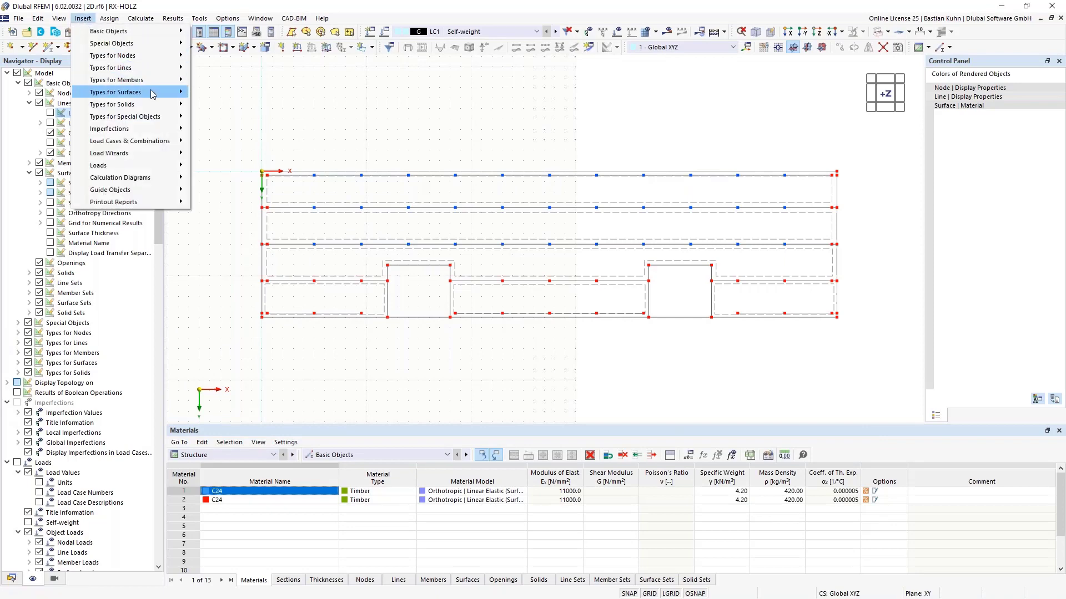
mouse_move(167, 67)
mouse_move(242, 93)
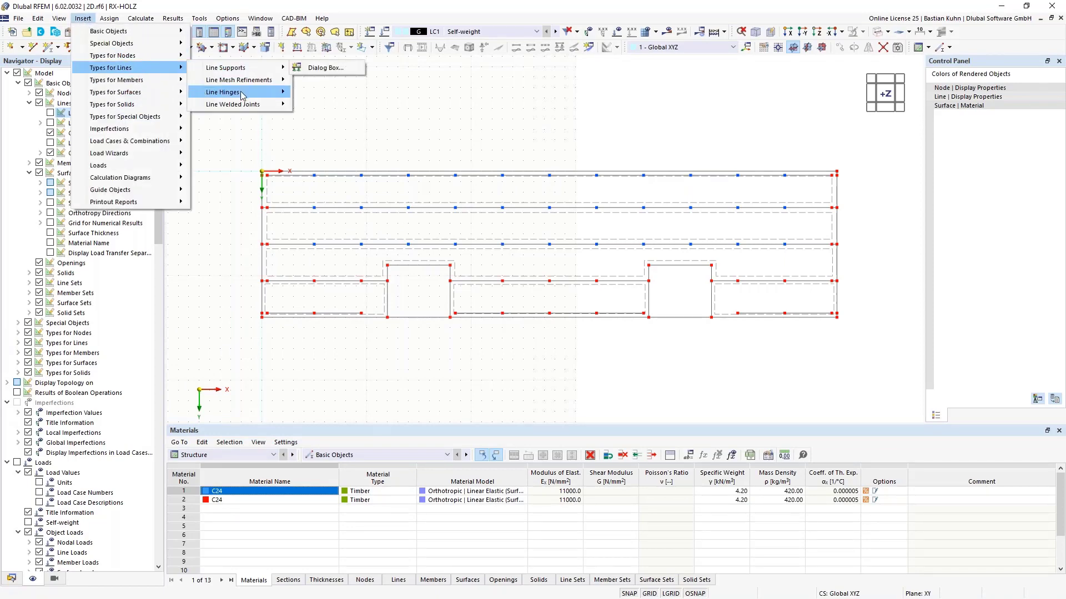
click(299, 94)
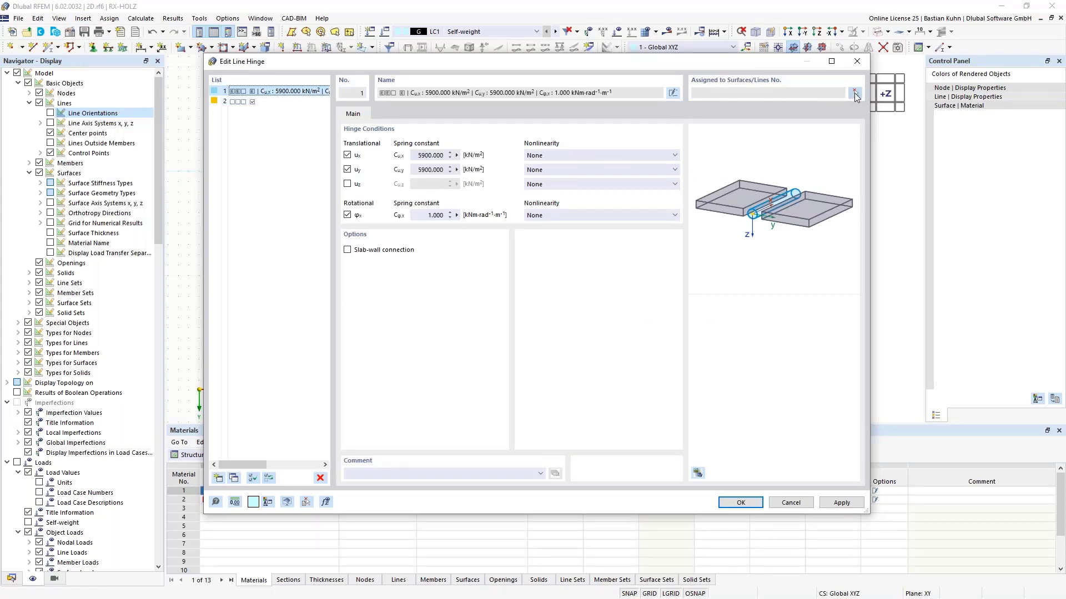
click(854, 94)
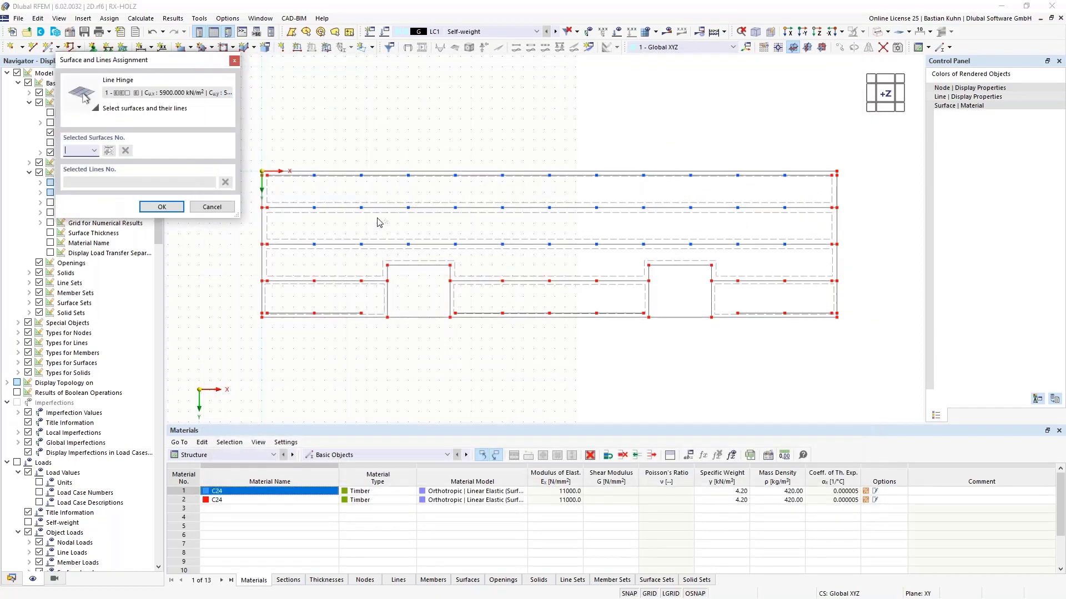
click(380, 223)
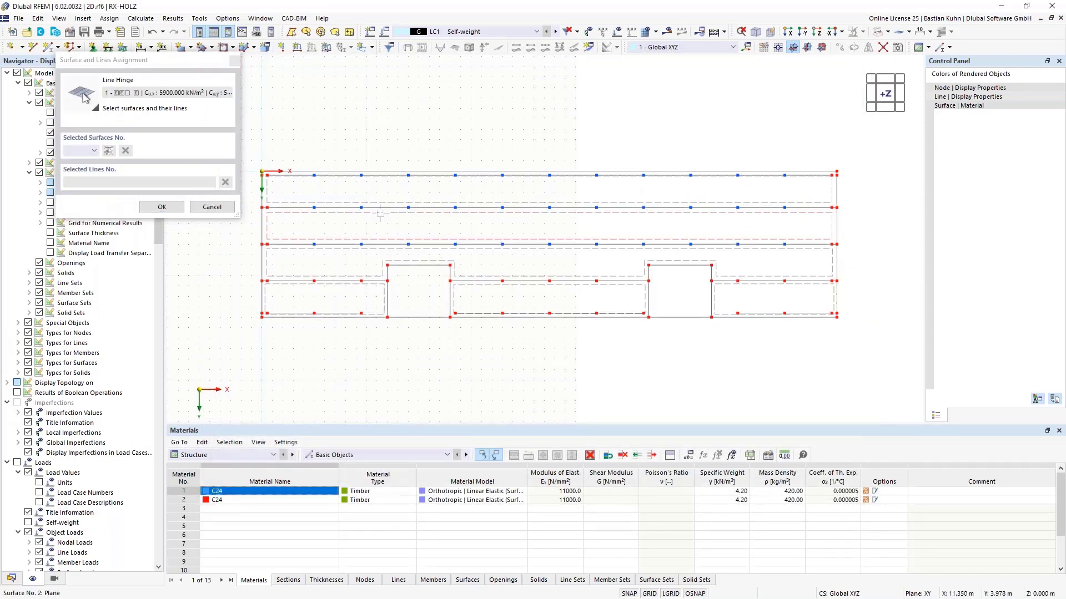
click(326, 208)
scroll(272, 210, up, 3)
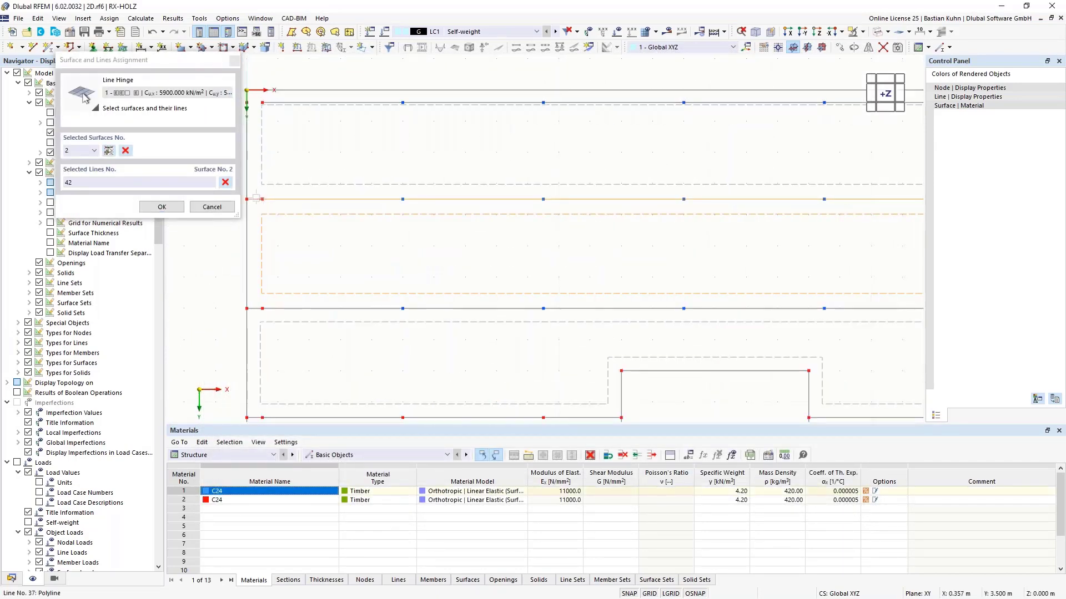
click(256, 199)
click(256, 308)
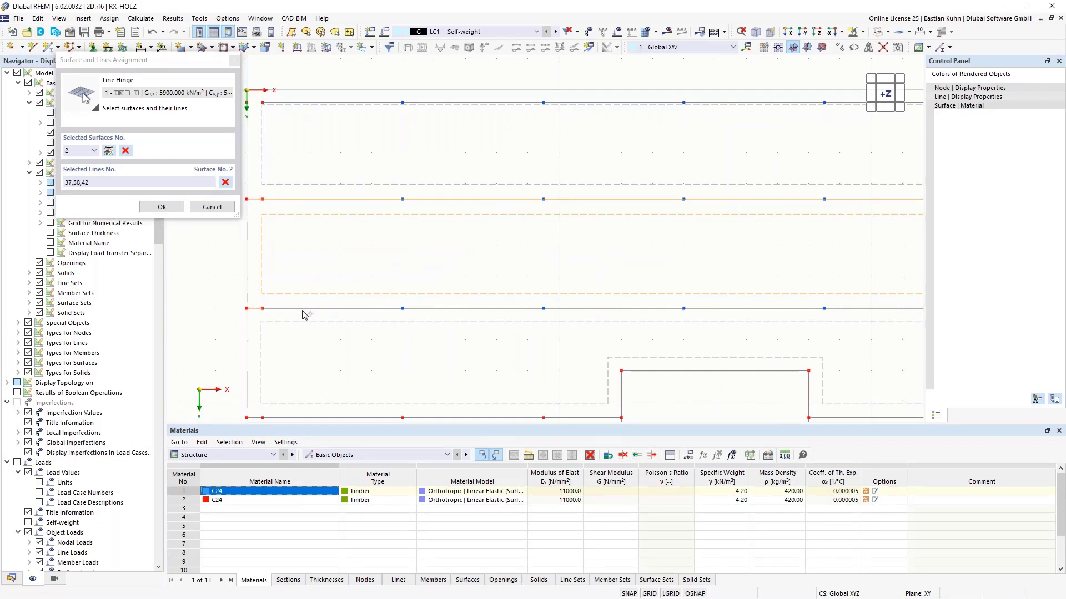
click(302, 309)
Add surface 2's right end segments at Y 3.5 m and 7.0 m, lines 2 and 12, and accept the hinge assignment.
scroll(439, 283, down, 5)
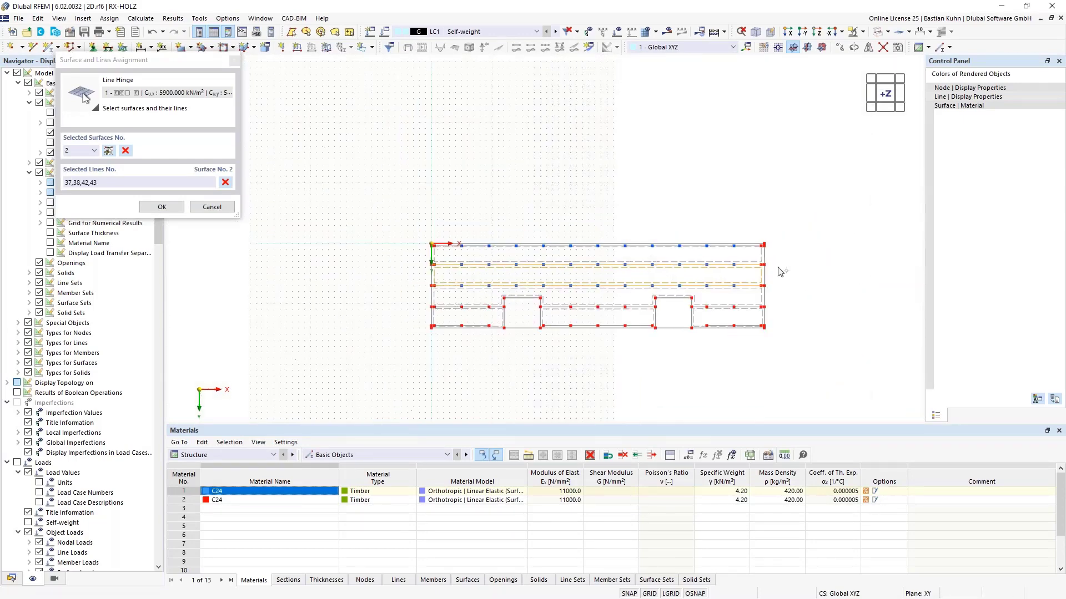
scroll(775, 271, up, 4)
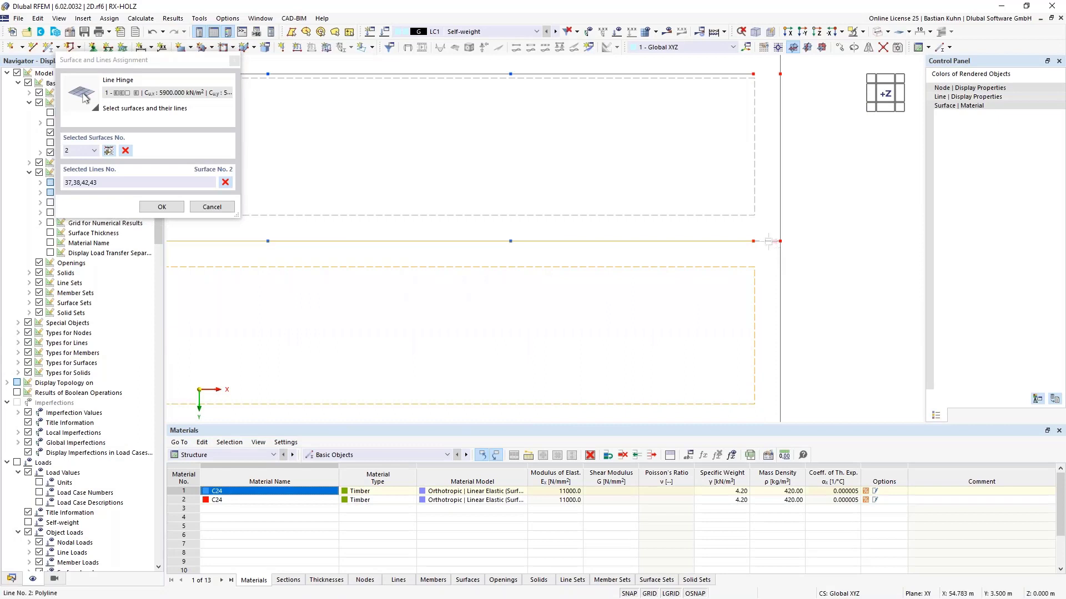
click(769, 283)
scroll(769, 283, down, 1)
click(663, 315)
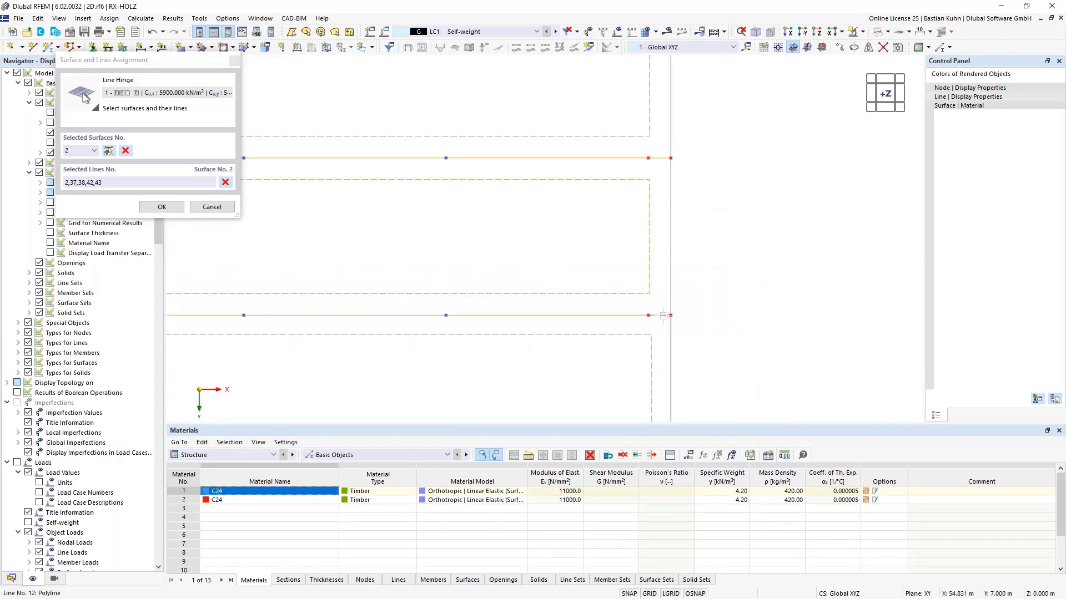
click(166, 209)
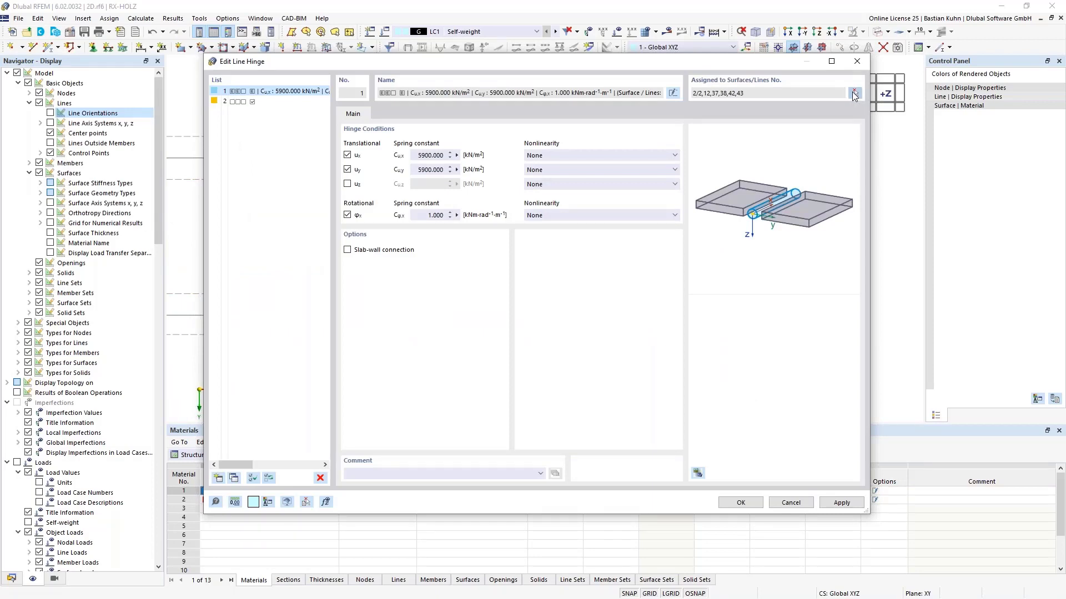
Assign line hinge 1 to surface 3 along its upper joint, lines 22 and 39.
click(854, 95)
scroll(815, 210, down, 7)
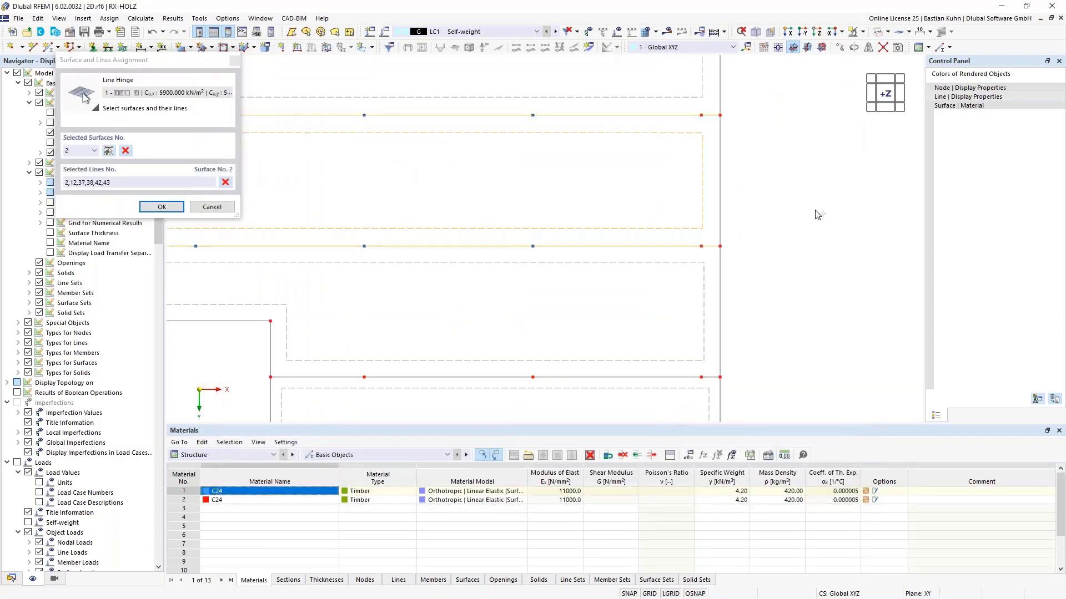
middle_drag(401, 345, 618, 309)
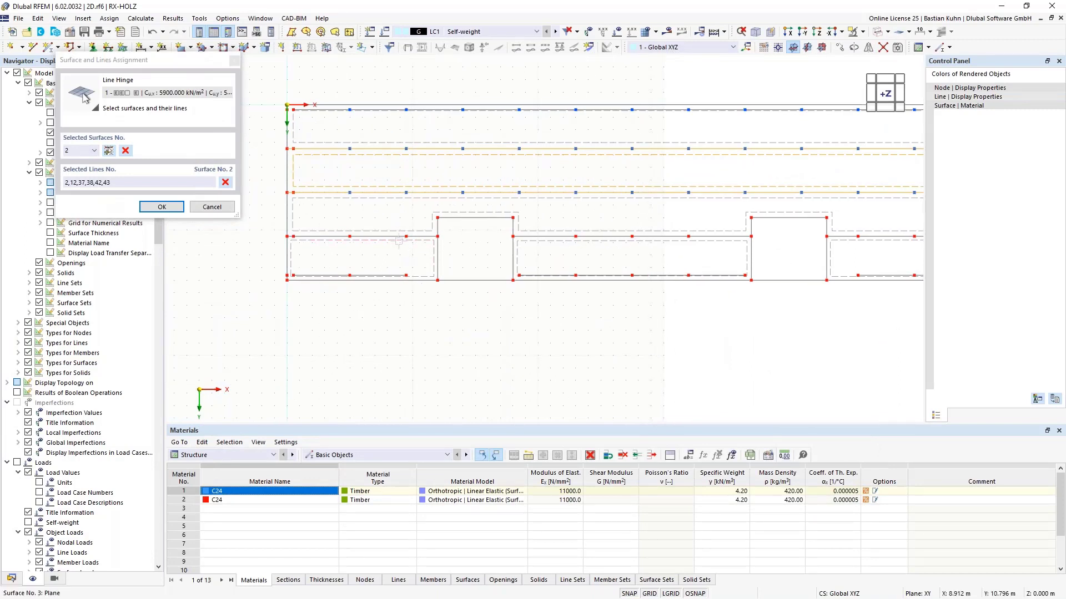
click(395, 244)
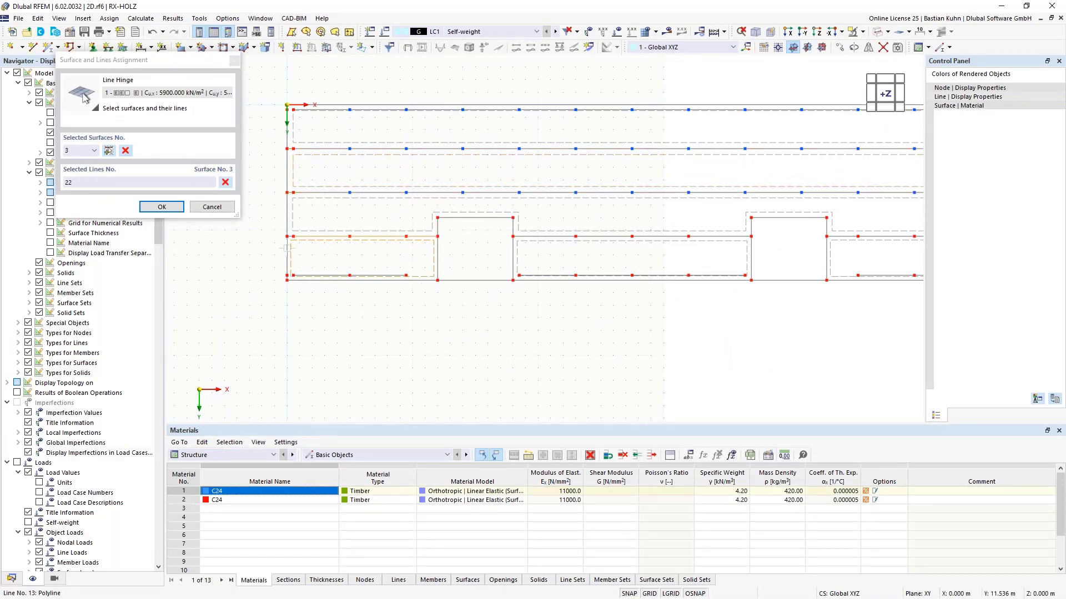
scroll(290, 248, up, 4)
click(294, 221)
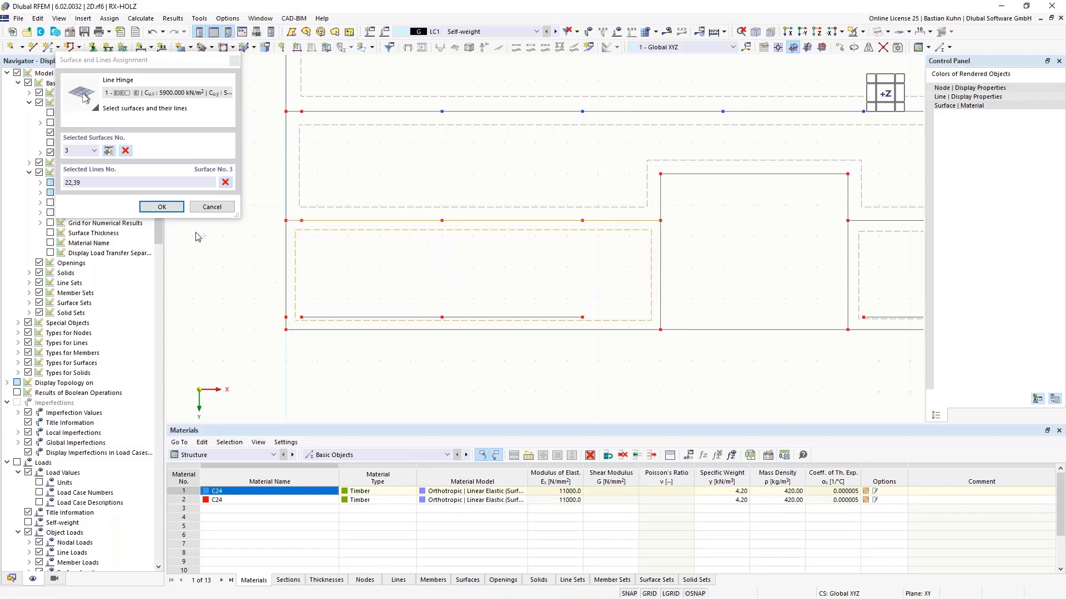
click(161, 207)
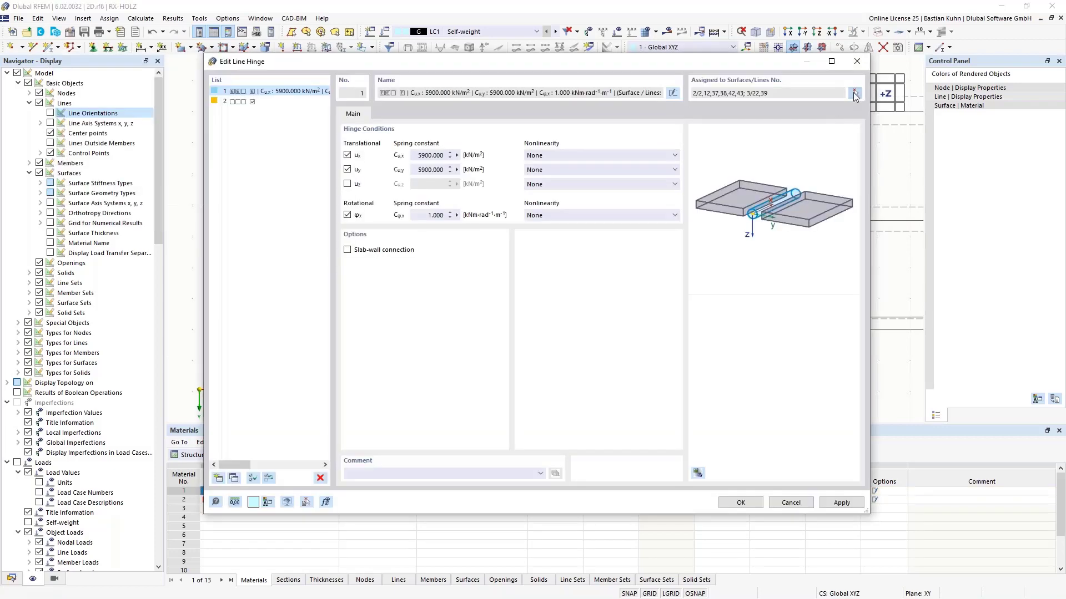
Add surface 9 between the recesses to the line hinge assignment with its upper joint line 20.
click(854, 93)
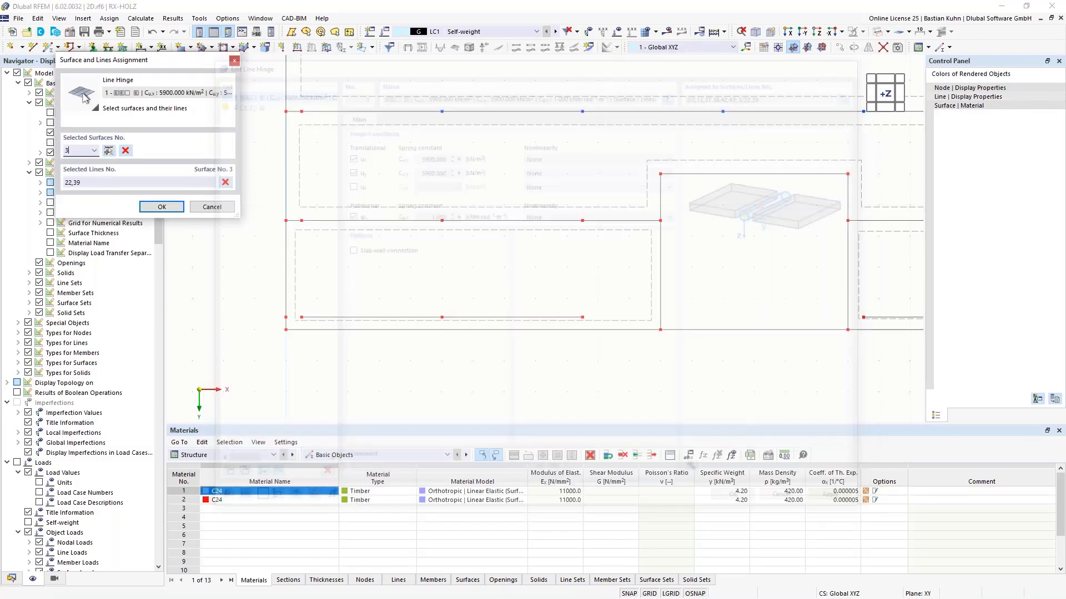
click(864, 231)
click(864, 221)
Add surface 11 beside the second recess to line hinge 1 with its upper joint lines 44 and 16, and accept the hinge.
scroll(852, 295, down, 5)
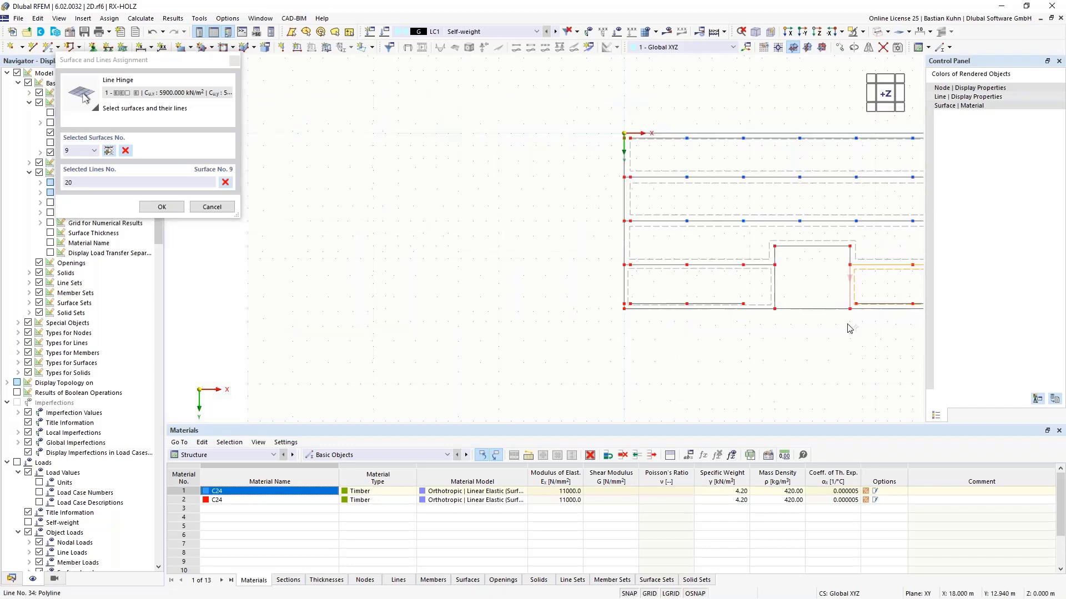
middle_drag(847, 328, 475, 347)
scroll(719, 320, up, 3)
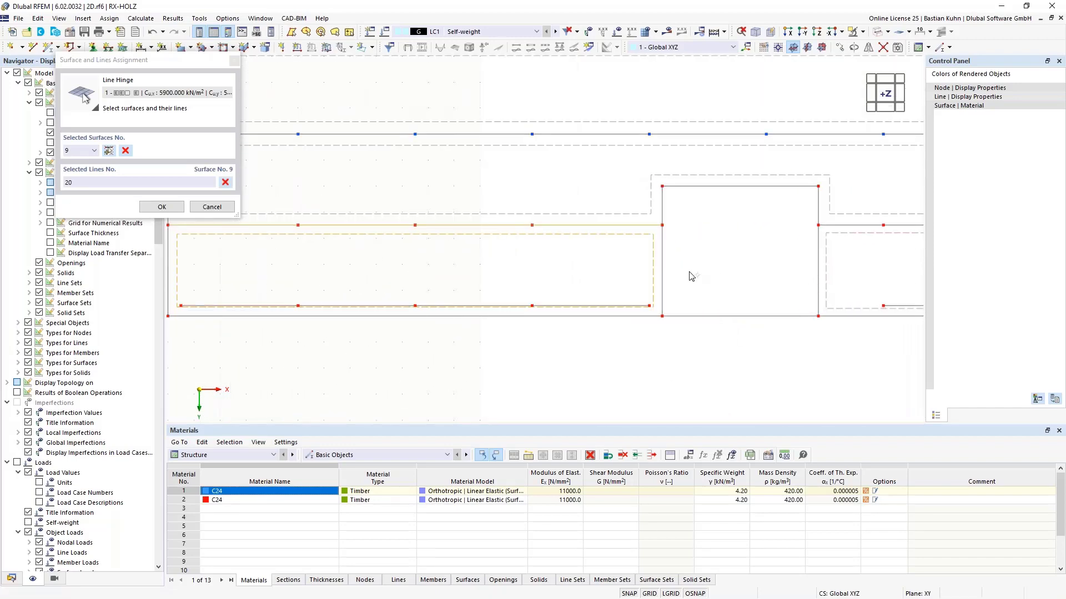
click(832, 226)
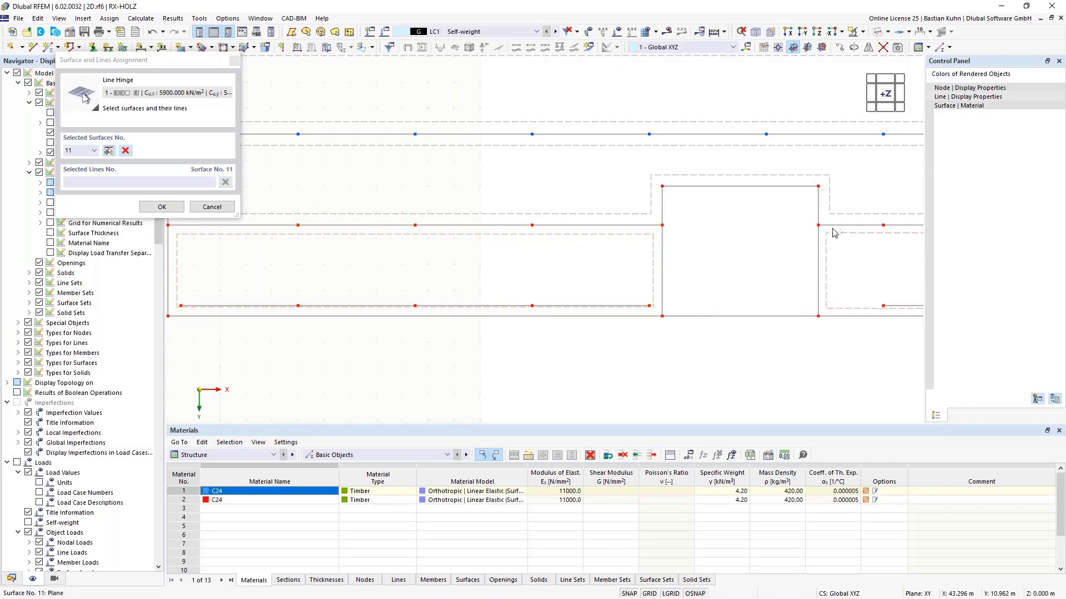
scroll(826, 266, down, 5)
middle_drag(854, 301, 527, 331)
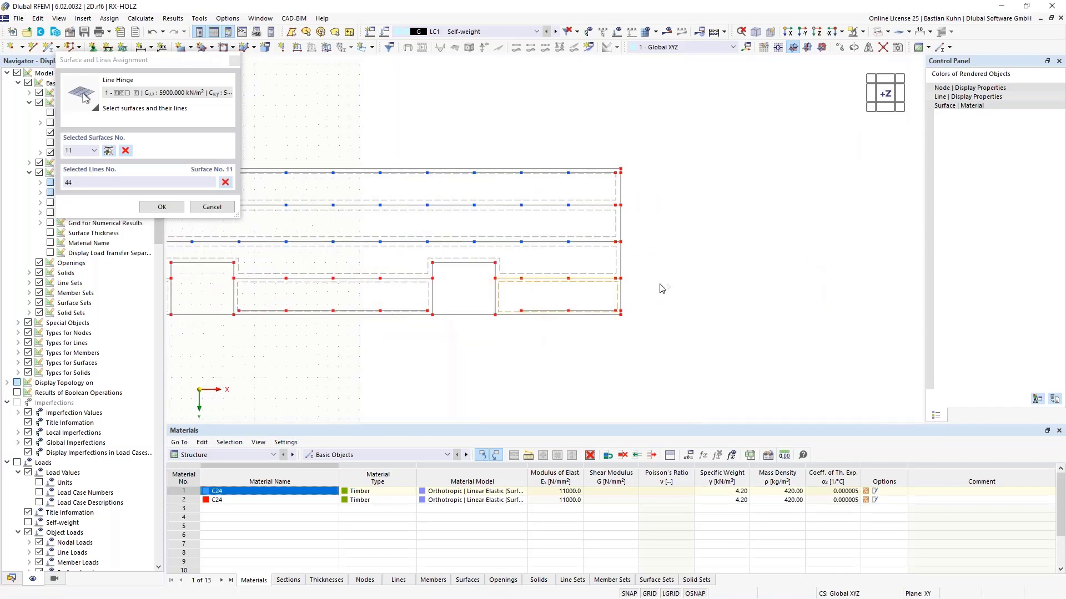
scroll(647, 281, up, 6)
click(578, 286)
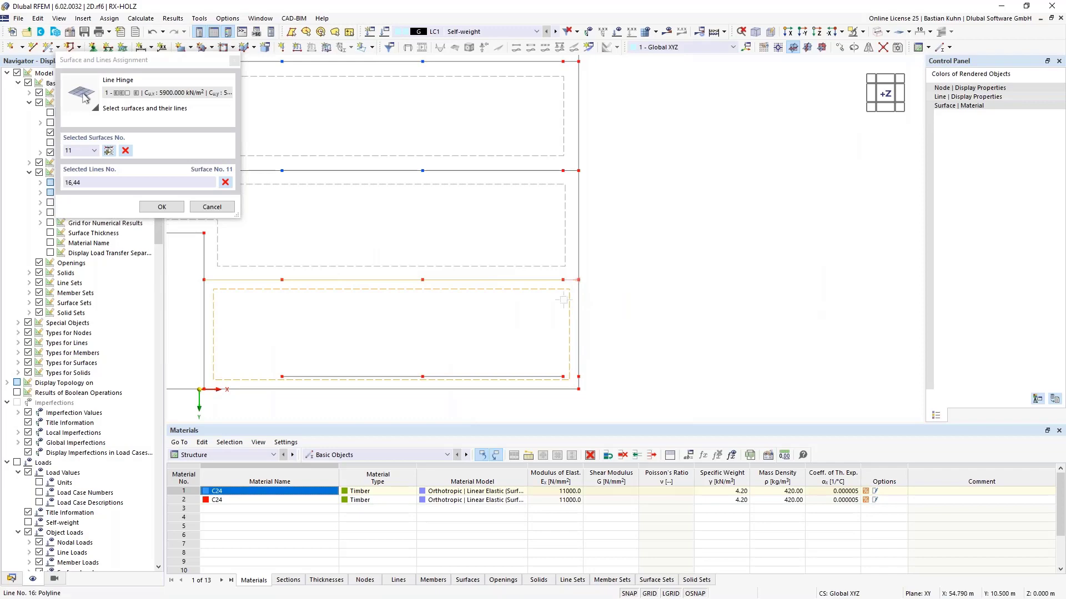
click(174, 208)
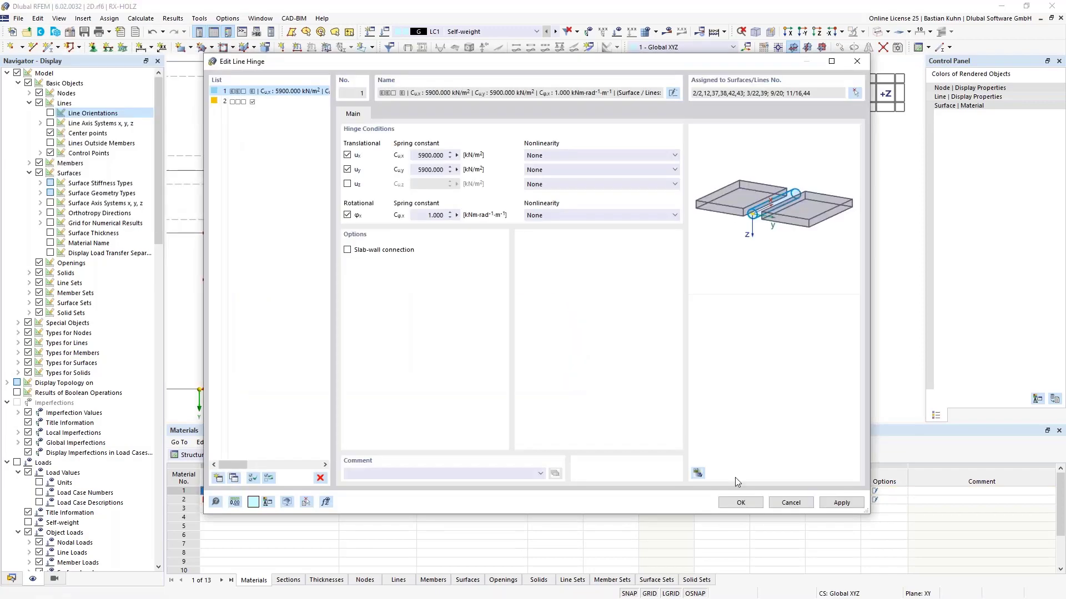
click(740, 503)
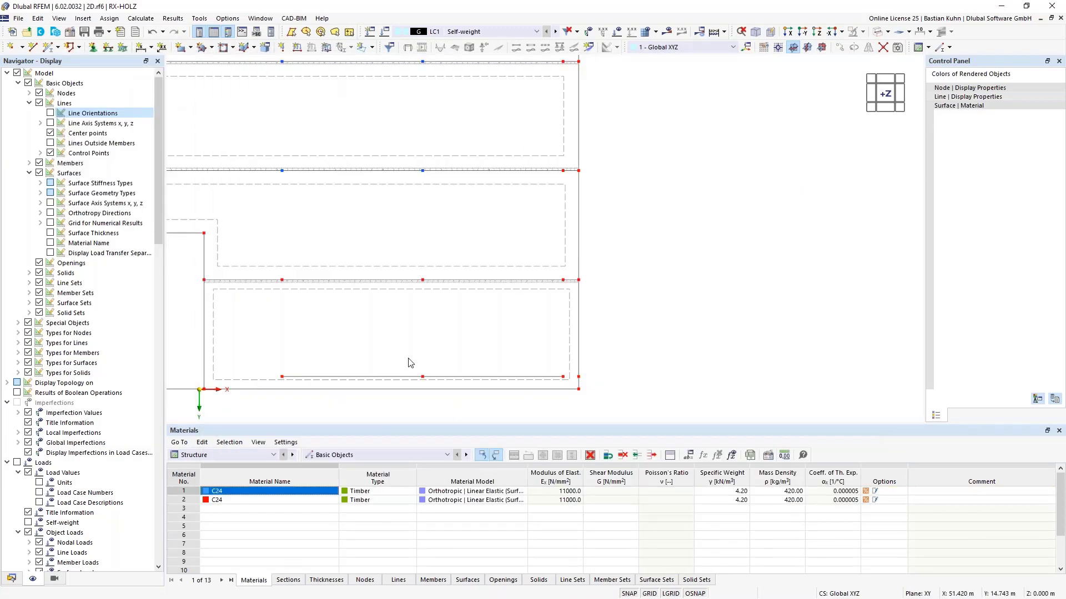
Enlarge the line hinge graphics and widen their spacing for line hinge 1.
scroll(647, 305, up, 3)
scroll(559, 275, up, 3)
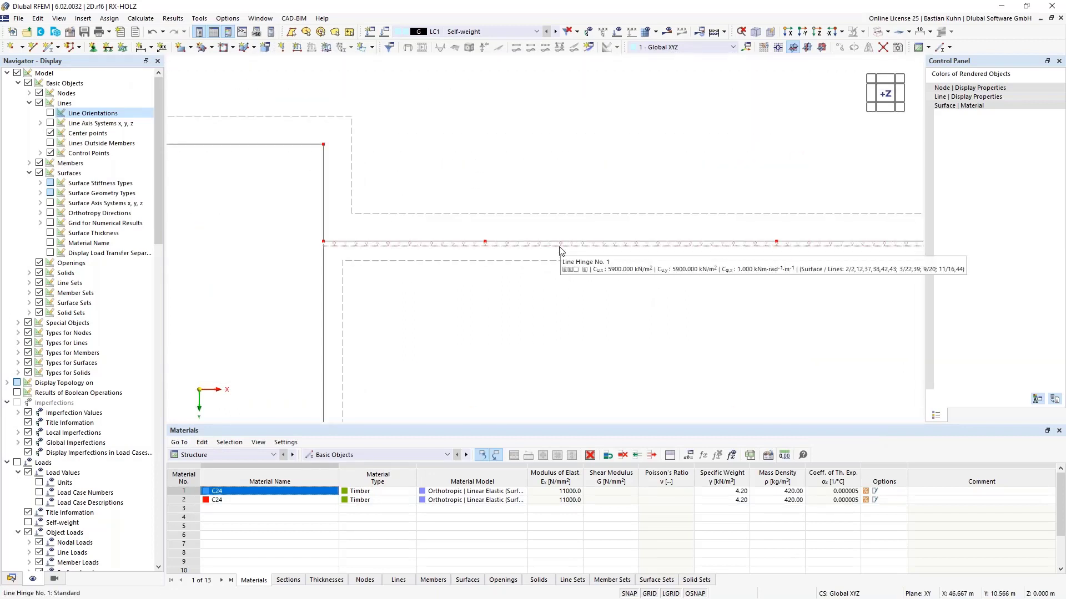
right_click(559, 250)
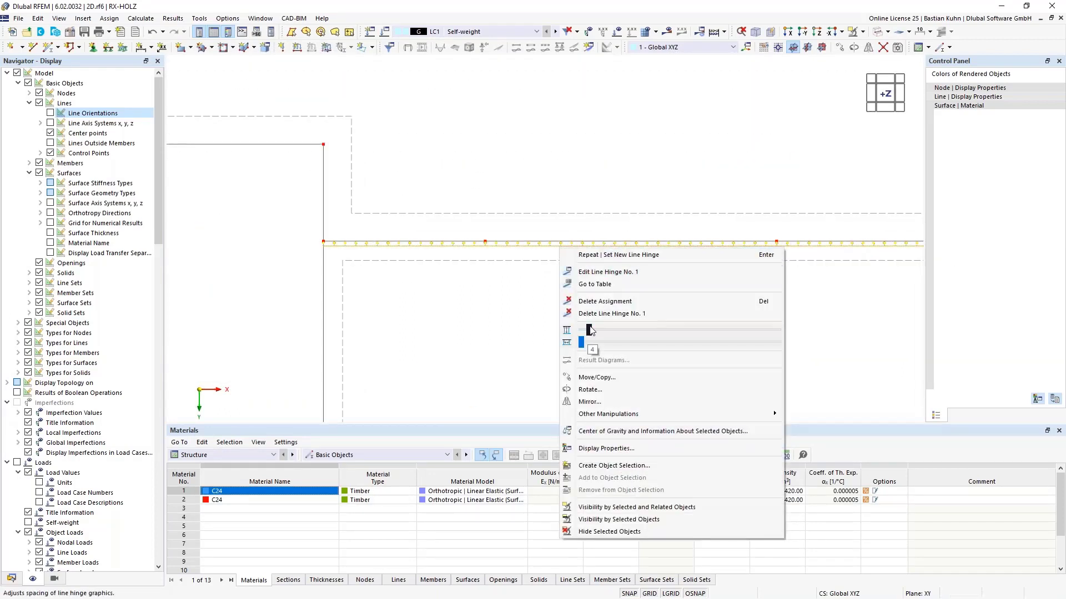
drag(672, 333, 699, 332)
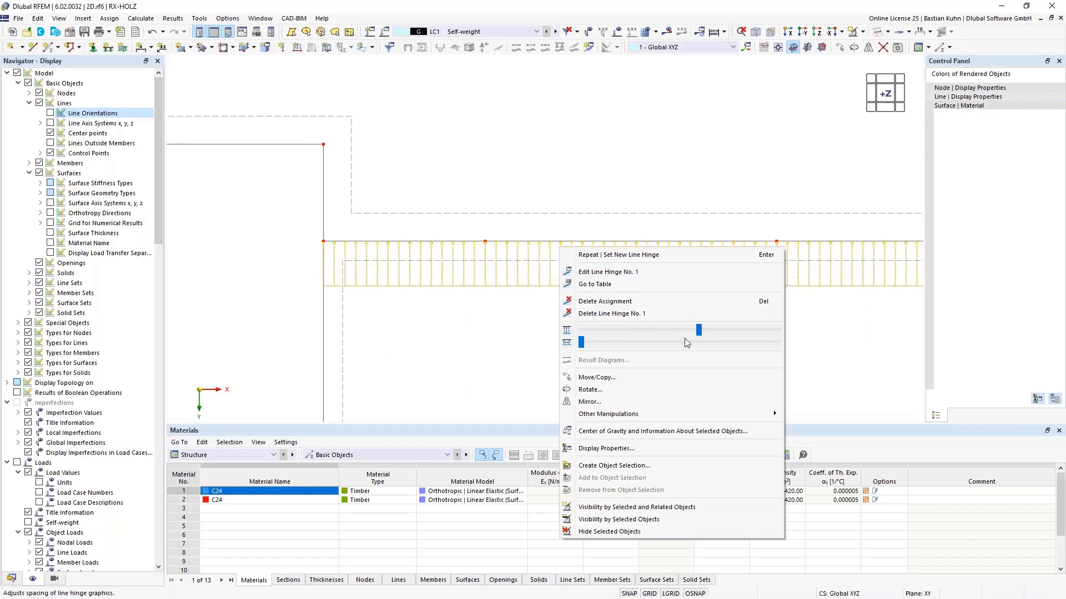
drag(582, 344, 678, 349)
click(500, 364)
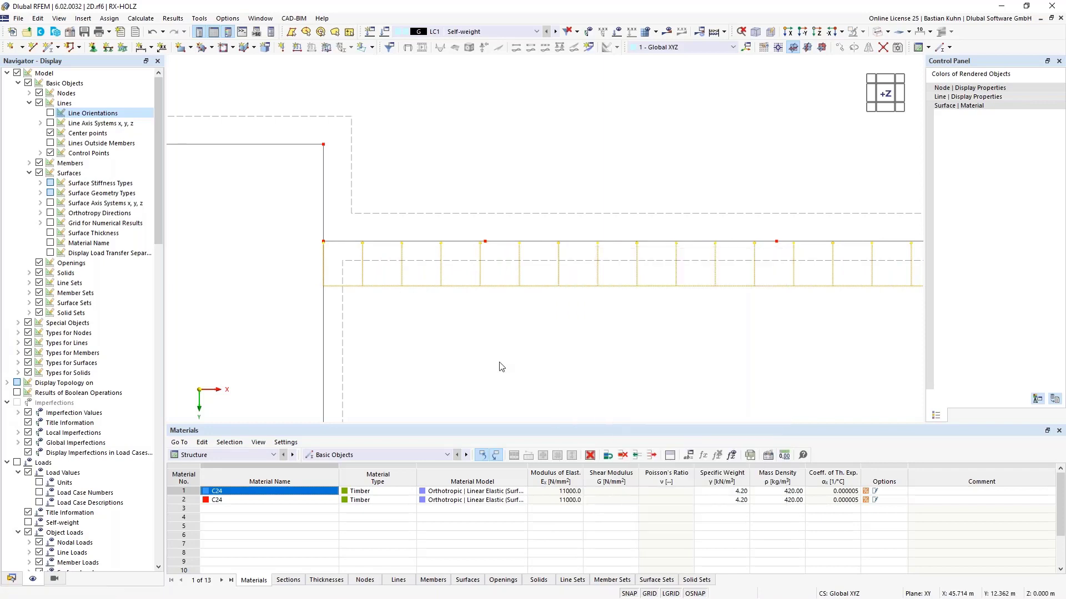
Edit the Hinged line support, releasing translation in X and Y and setting spring constants of 5900 kN/m² for both directions.
scroll(492, 352, down, 3)
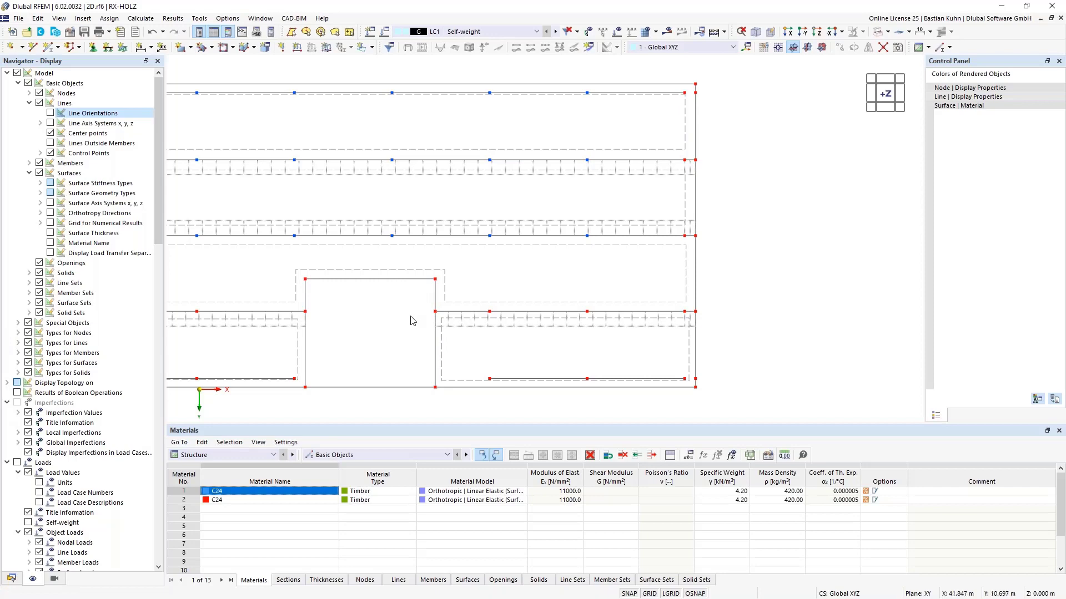
scroll(413, 321, down, 3)
middle_drag(385, 330, 594, 288)
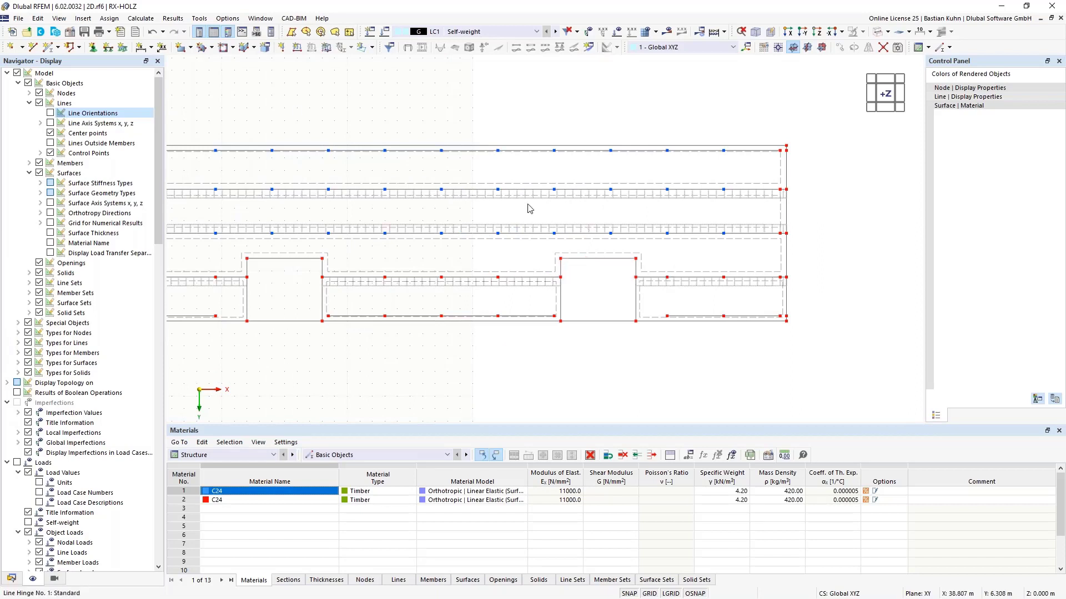
click(108, 46)
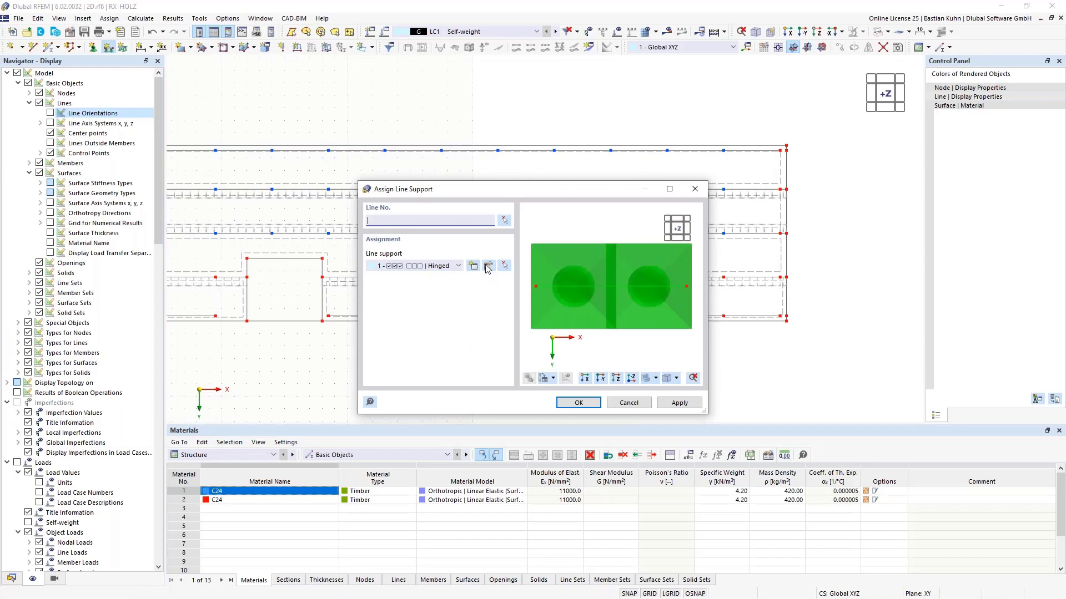
click(488, 267)
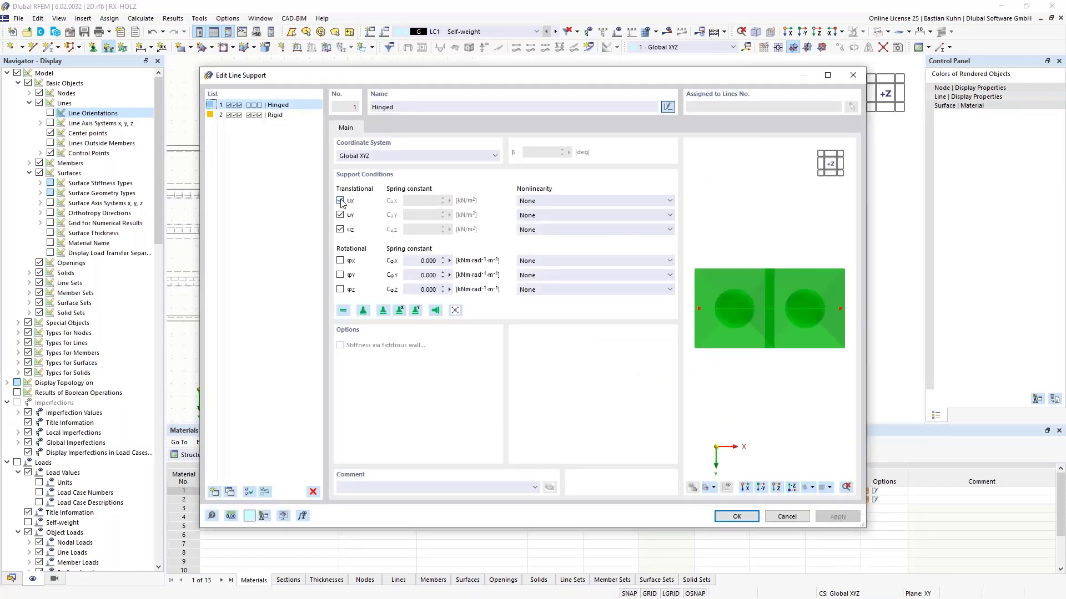
click(341, 200)
click(340, 215)
double_click(429, 201)
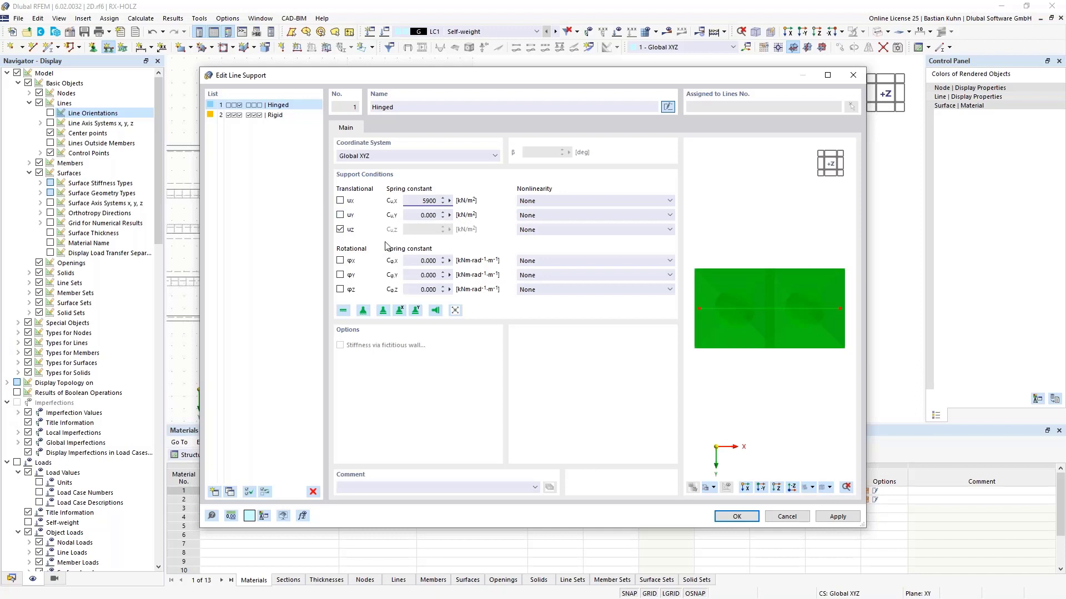
text(5900)
key(Tab)
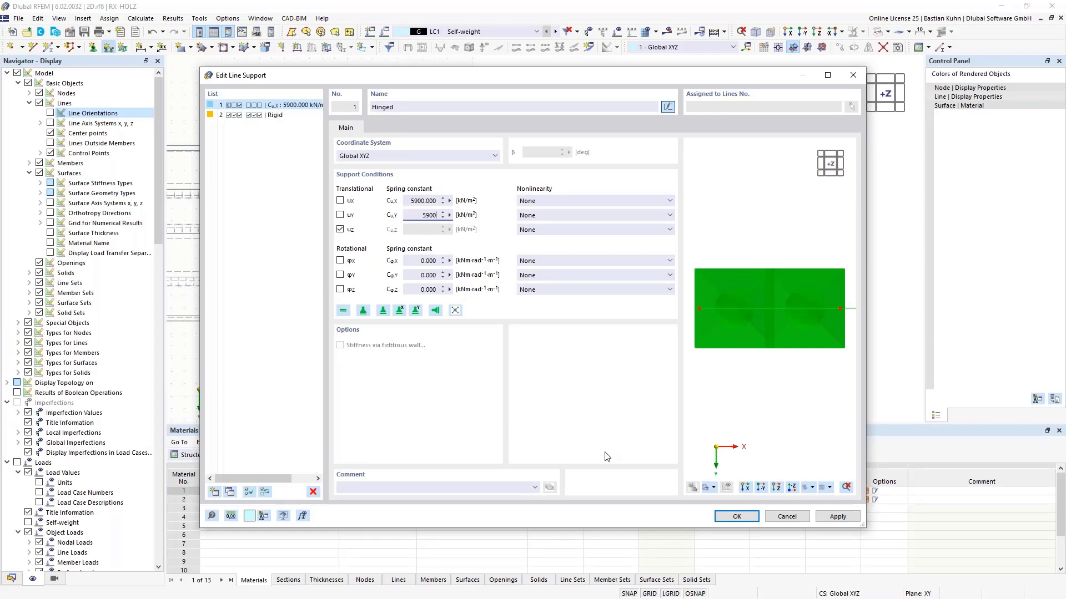
click(716, 516)
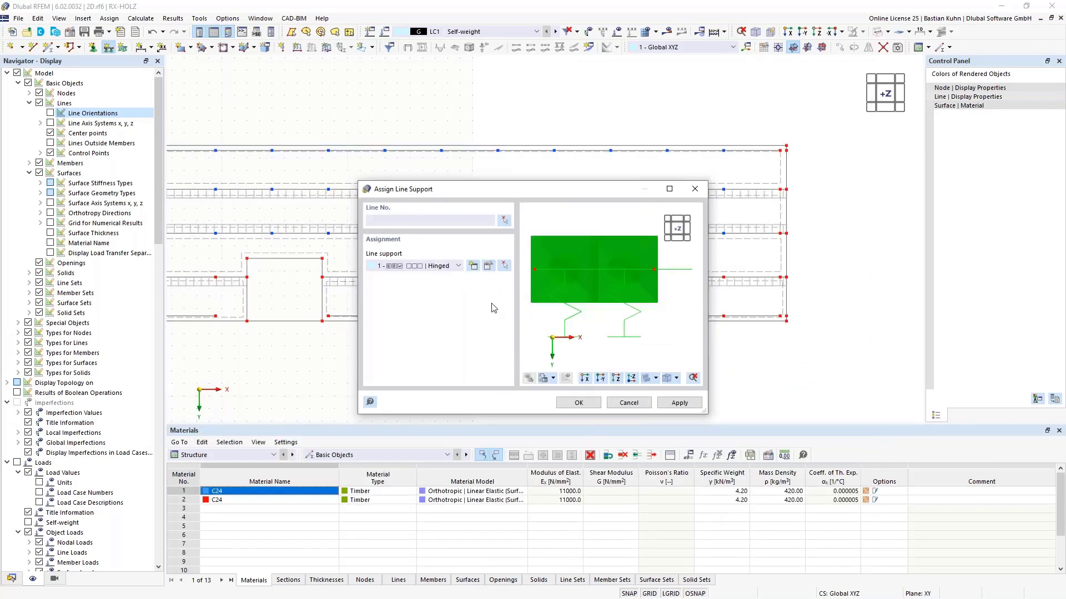
Set the coordinate system of the Hinged line support to Local xyz.
click(489, 265)
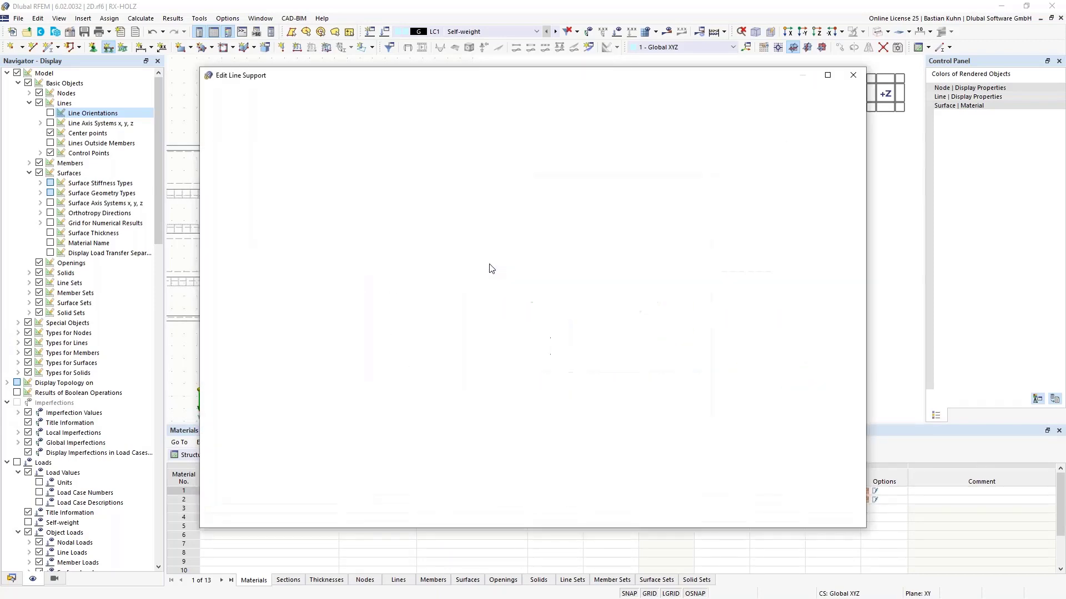
click(406, 156)
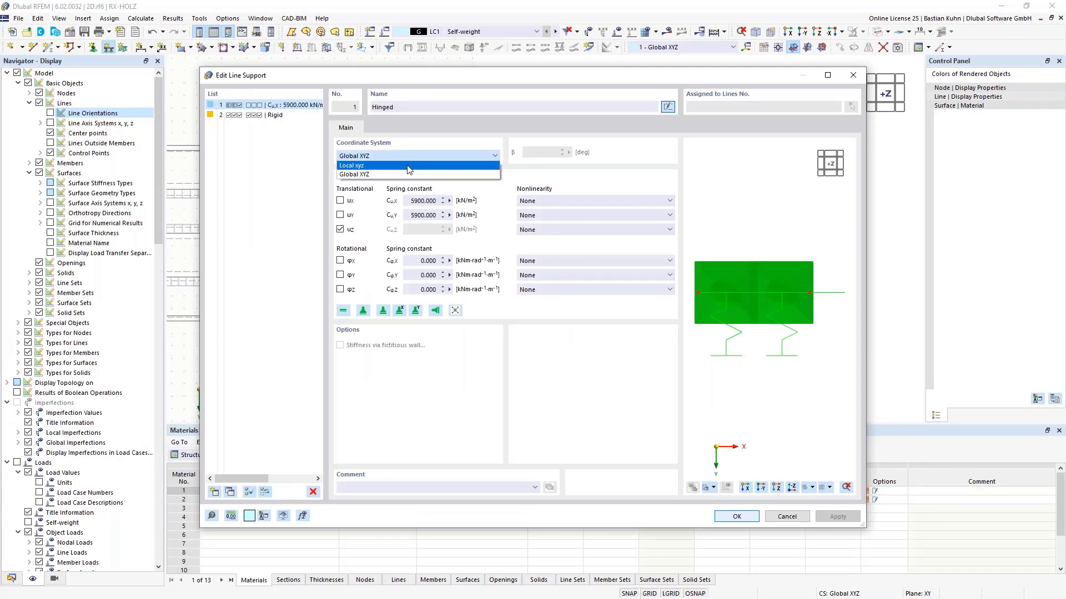
click(407, 165)
click(729, 516)
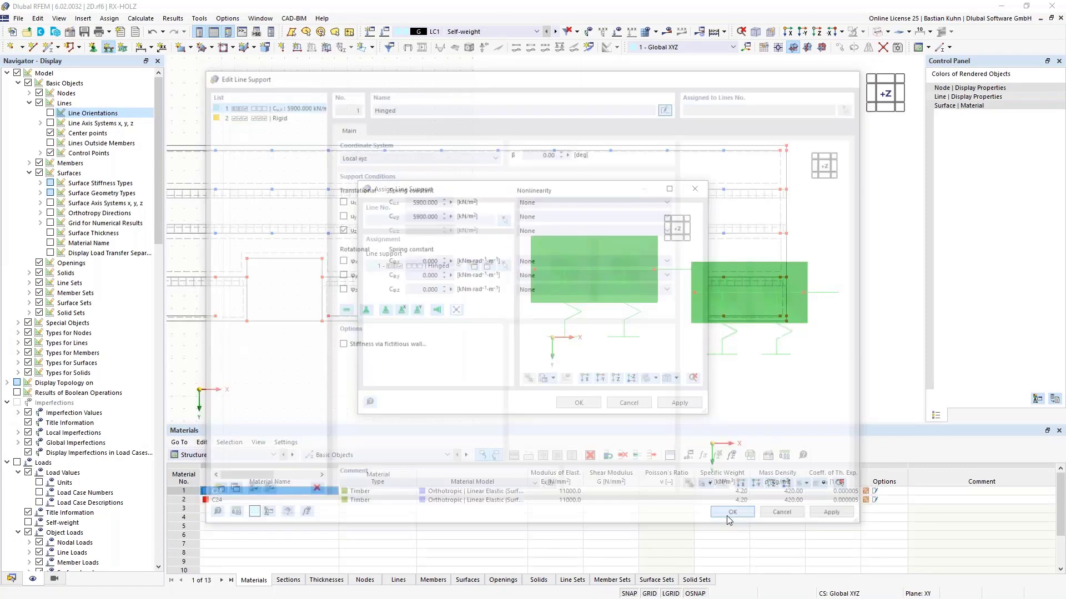
Assign the Hinged line support to the side and upper edges of the first recess.
click(579, 404)
click(247, 294)
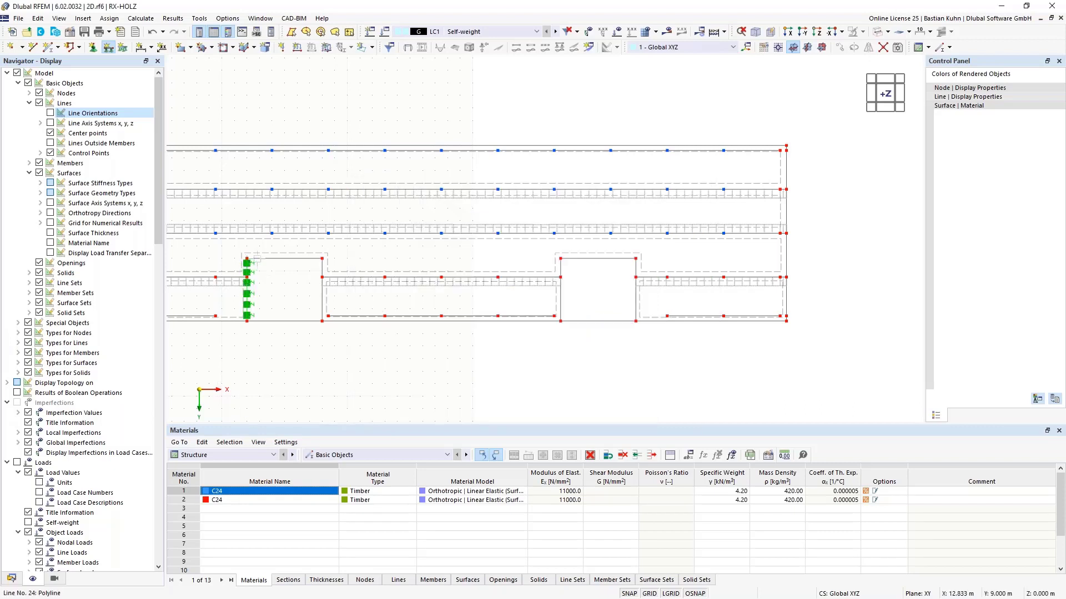
click(299, 259)
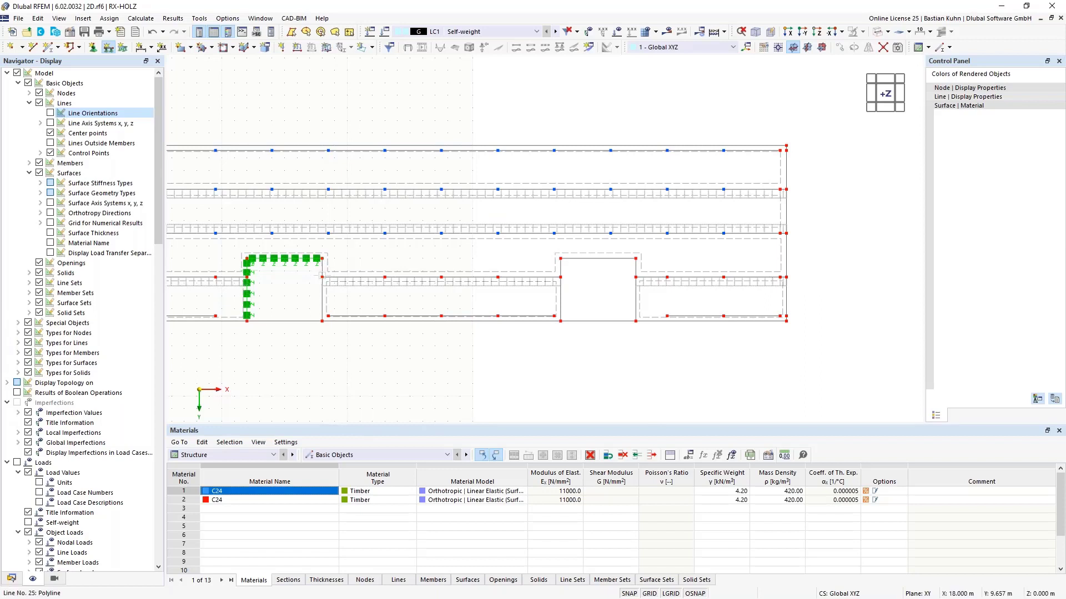
click(322, 280)
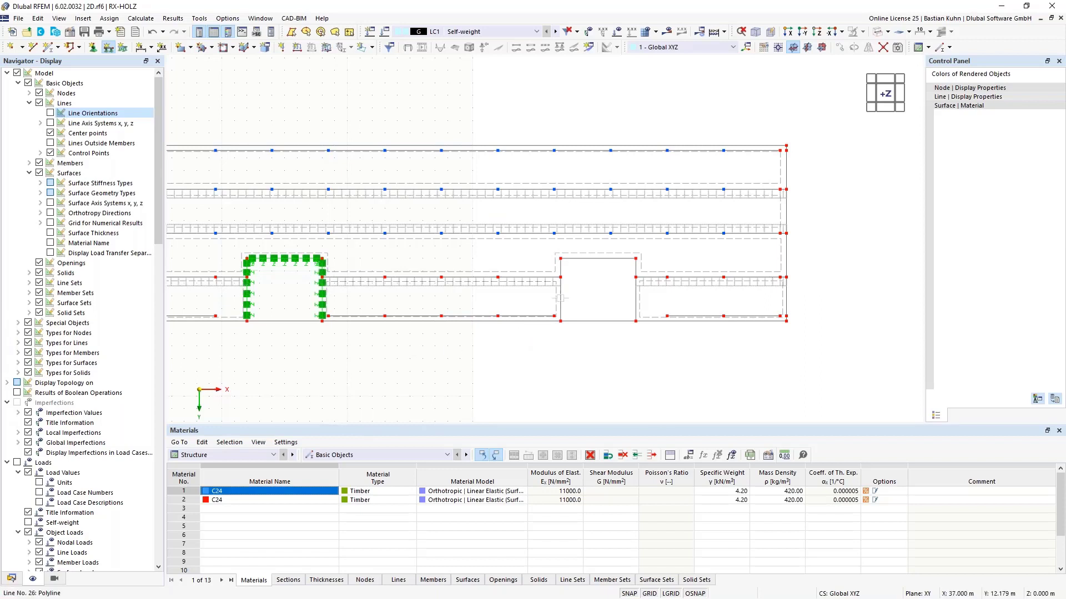
Assign the same line support to all side and upper edge segments of the second recess and end the assignment.
click(560, 282)
click(561, 268)
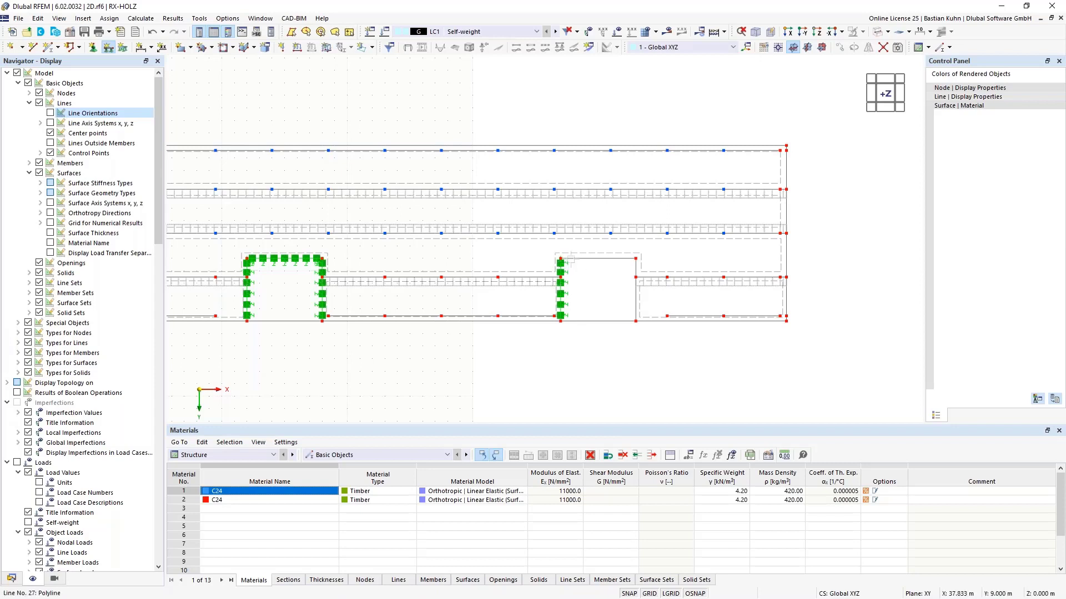
click(571, 258)
click(636, 270)
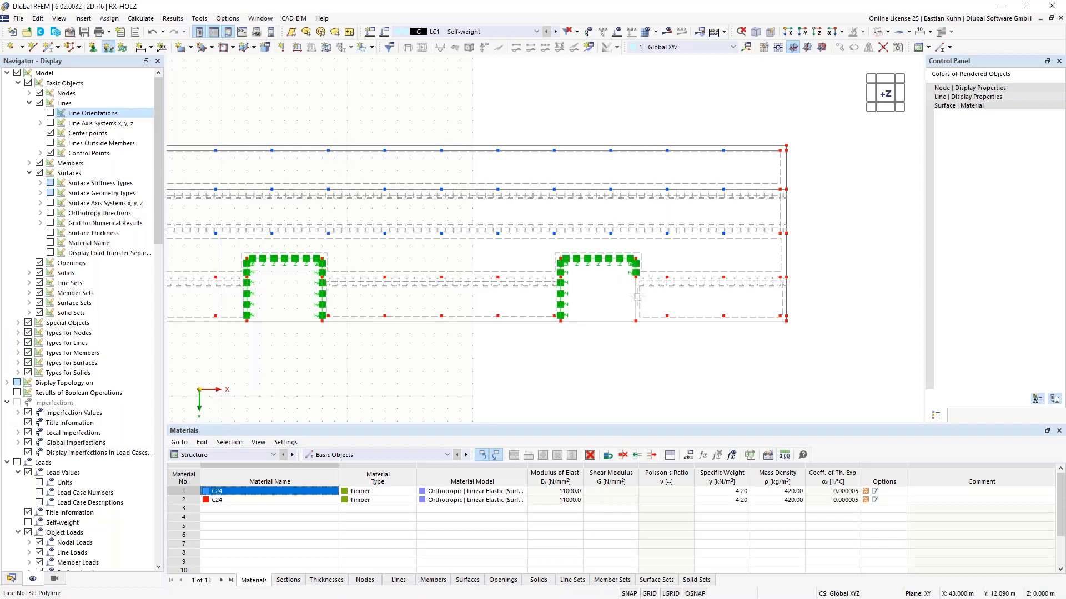
click(636, 297)
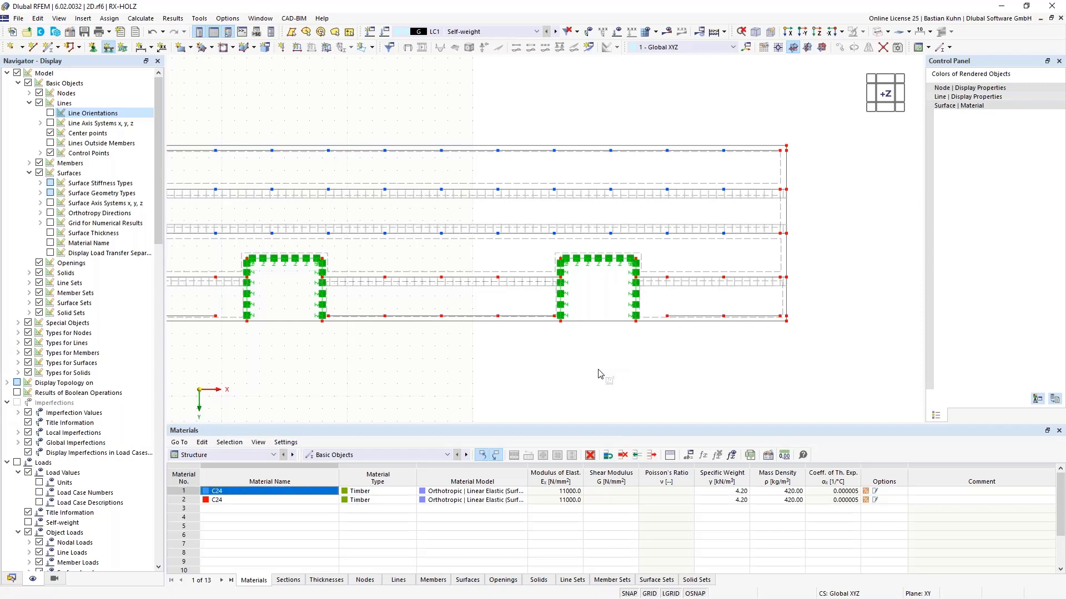
key(Escape)
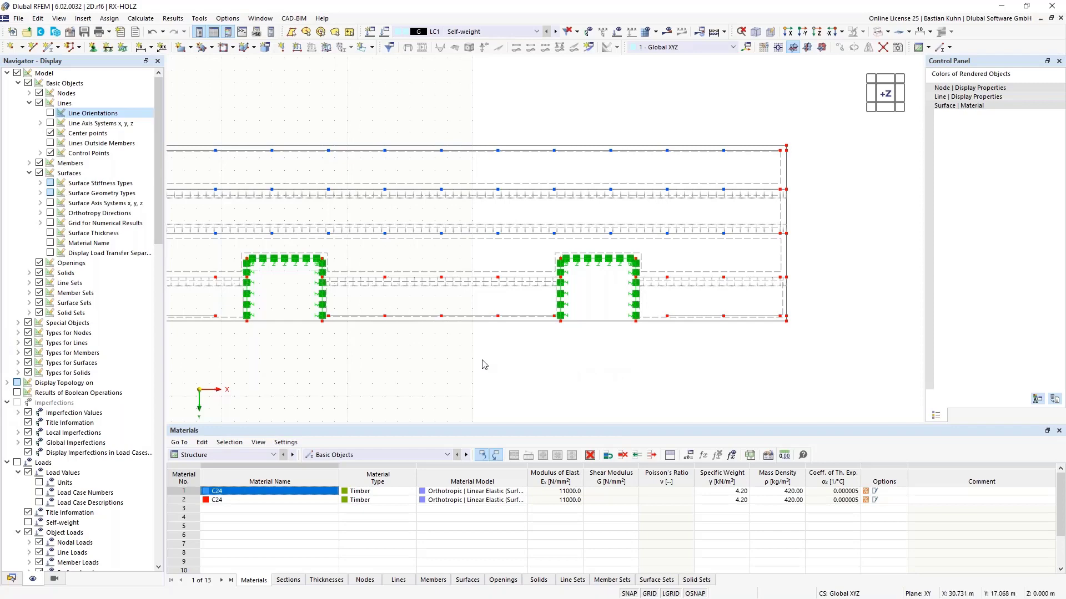
Edit the Hinged nodal support so that translation in X and Y and rotation about Z are released, keeping only uZ fixed.
scroll(483, 361, down, 3)
middle_drag(483, 361, 546, 346)
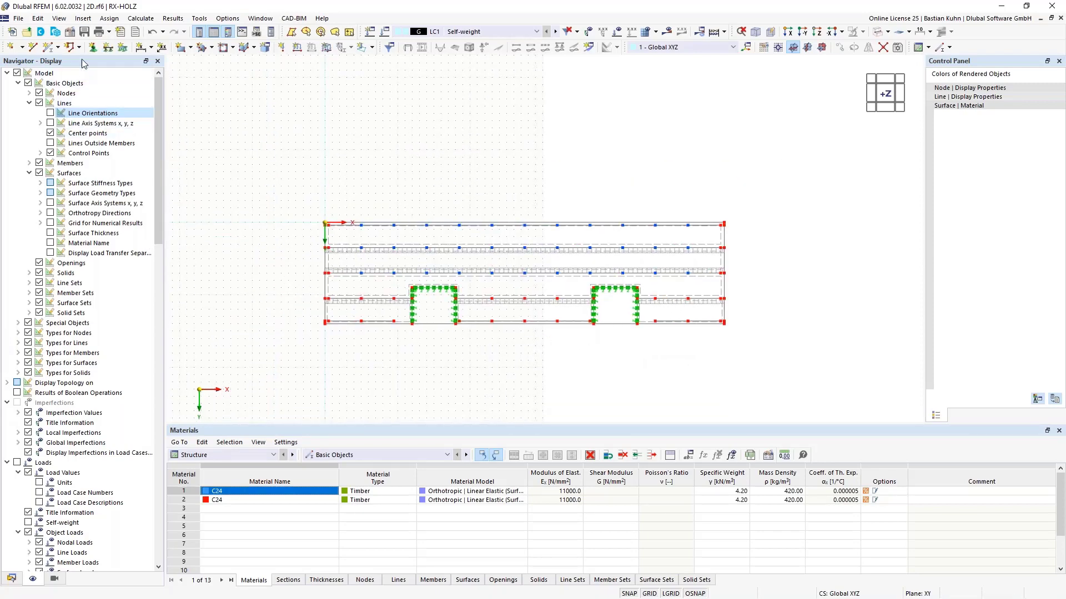
click(93, 46)
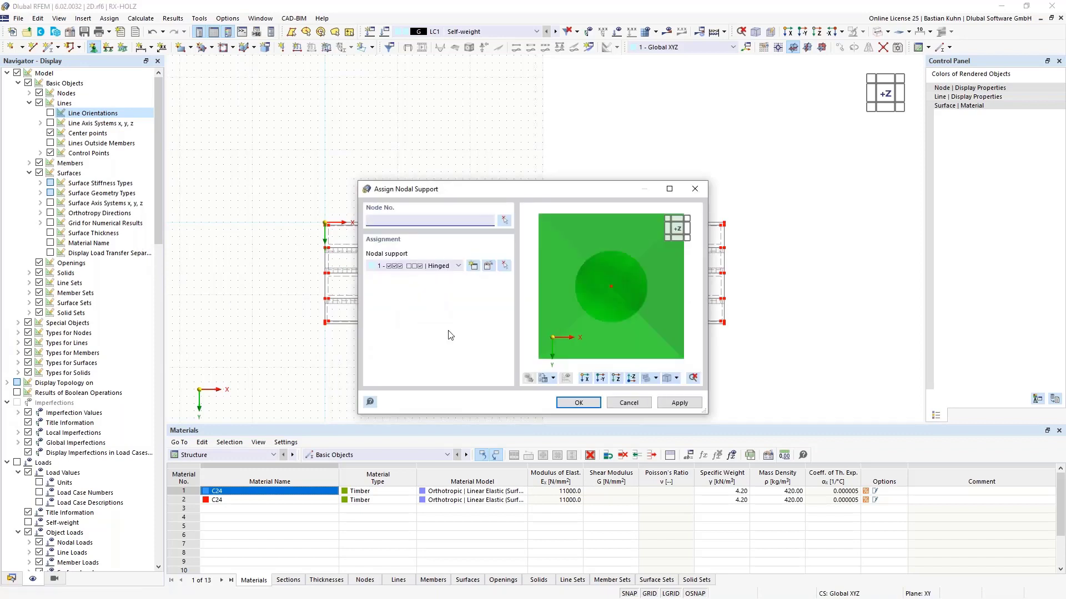
click(488, 267)
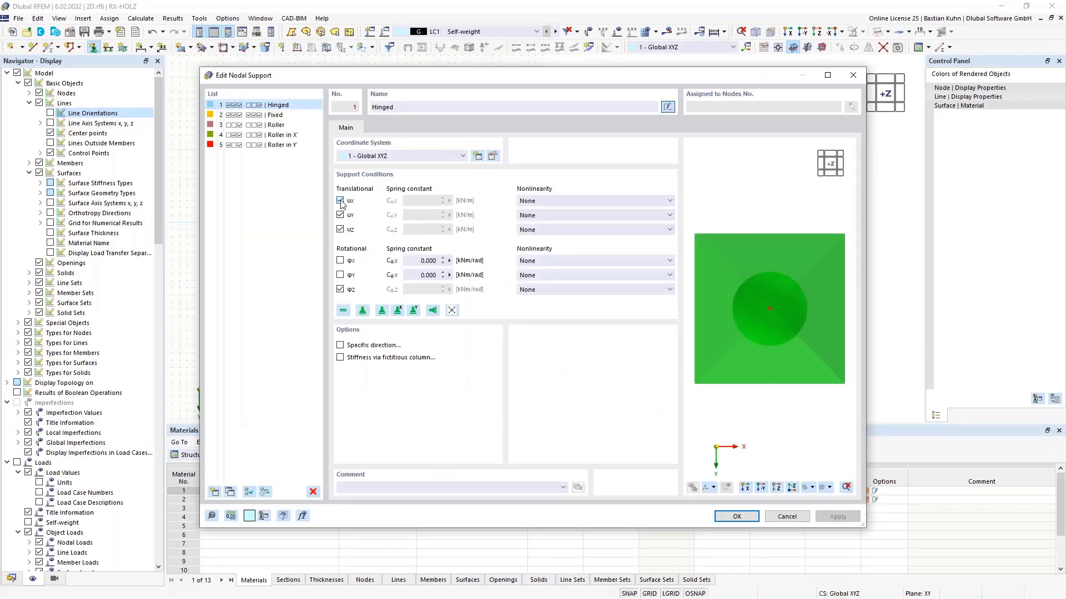
click(340, 200)
click(340, 215)
click(340, 289)
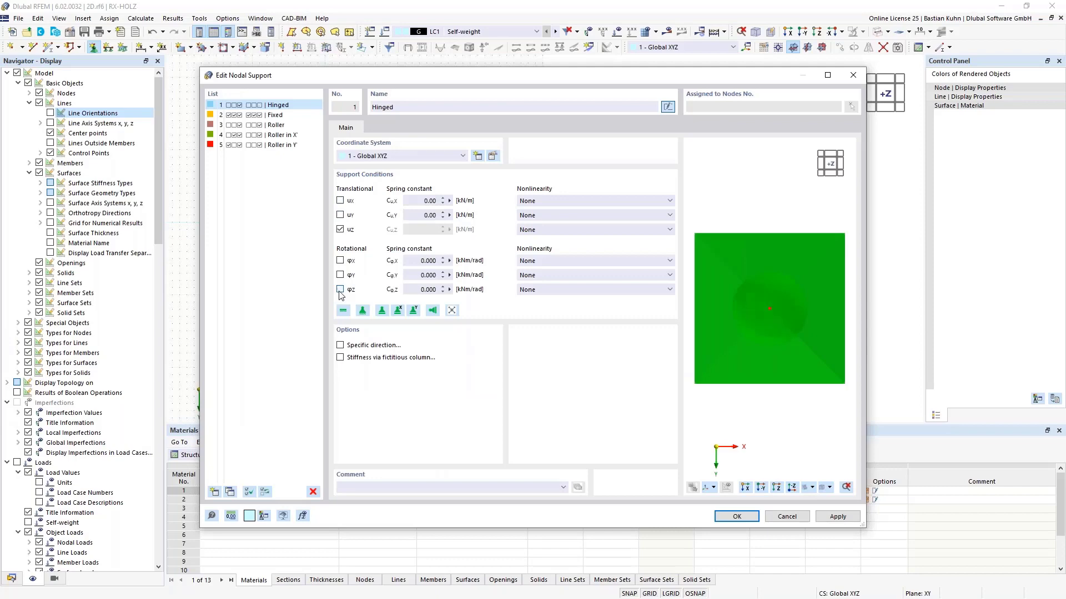
click(737, 516)
Assign the Hinged nodal support to all column nodes on the five support rows of the slab and end the assignment.
click(577, 403)
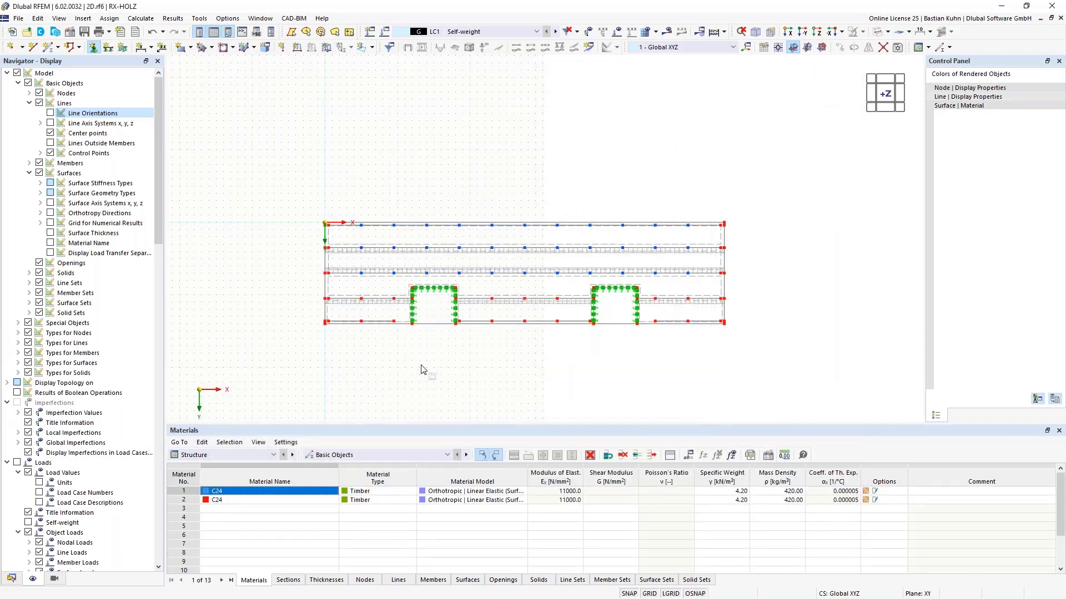
drag(403, 339, 328, 202)
drag(570, 338, 482, 213)
scroll(721, 338, up, 3)
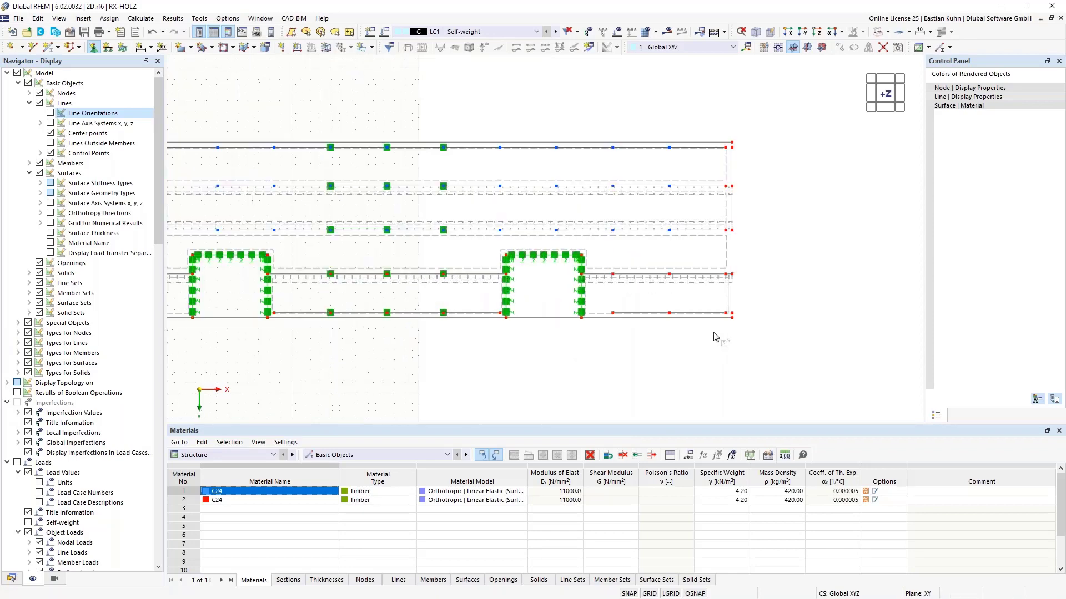
drag(732, 322, 453, 215)
middle_drag(514, 359, 772, 354)
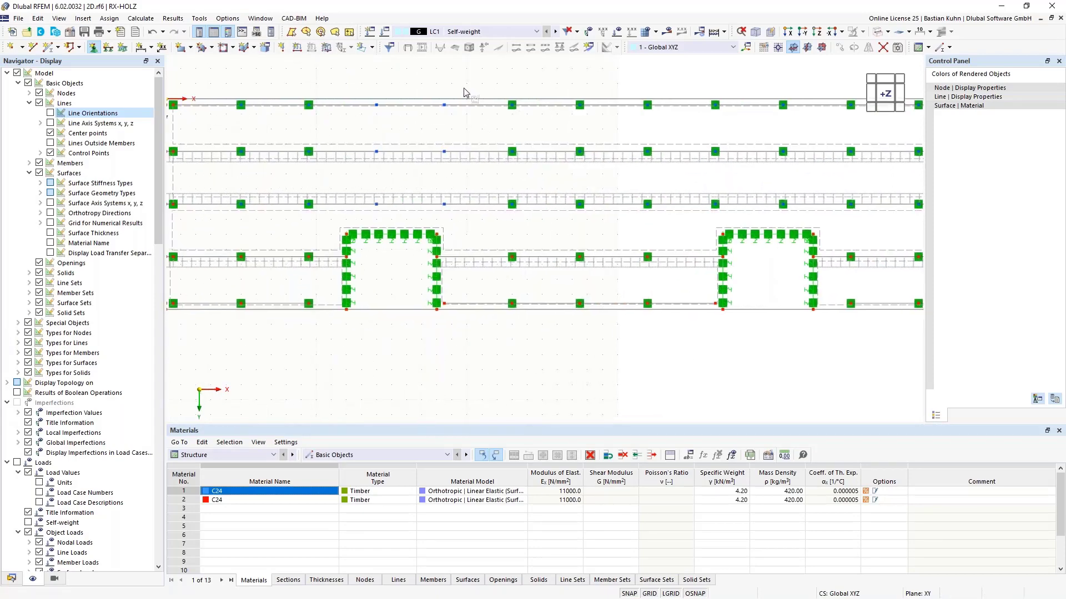
drag(464, 88, 361, 232)
key(Escape)
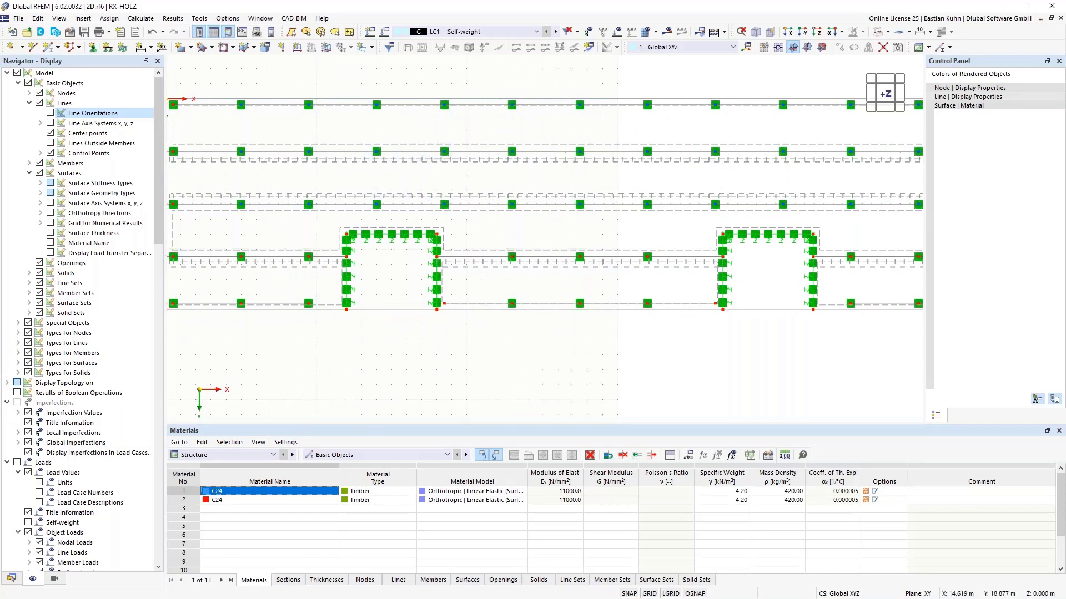
Apply a uniform surface load of 1.00 kN/m² to all slab surfaces in LC1 Self-weight and check it in 3D.
scroll(391, 381, down, 2)
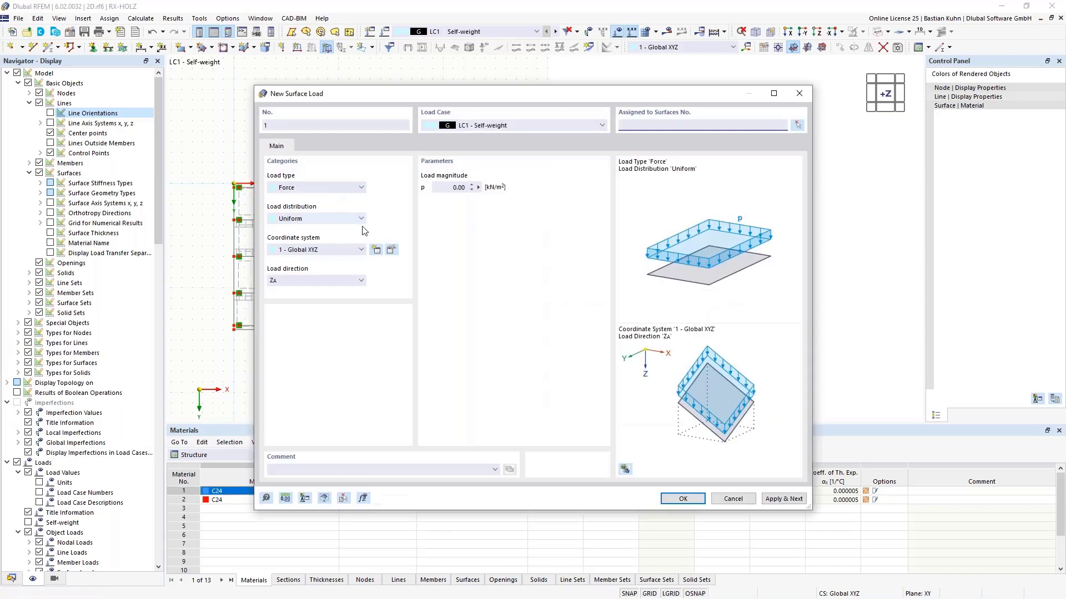
click(459, 188)
text(1)
key(Return)
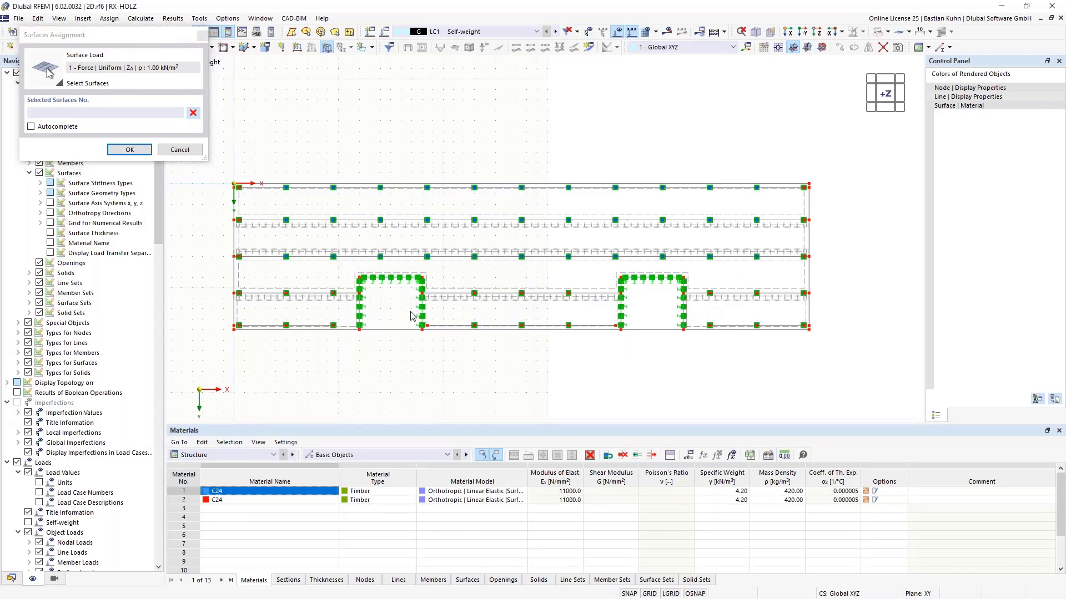
drag(223, 169, 838, 371)
click(128, 149)
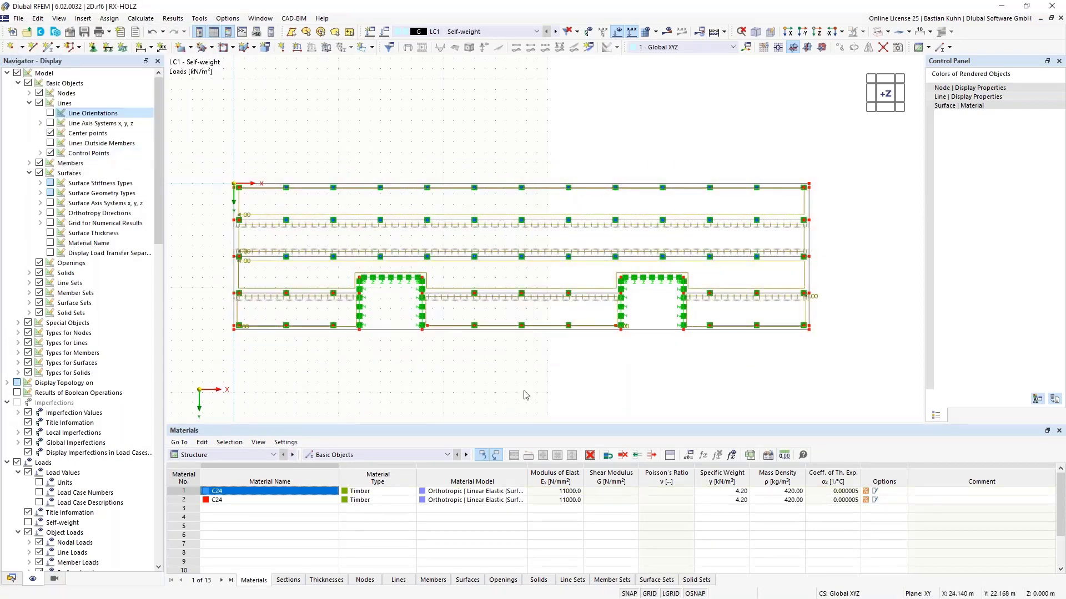
ctrl+middle_drag(574, 394, 509, 233)
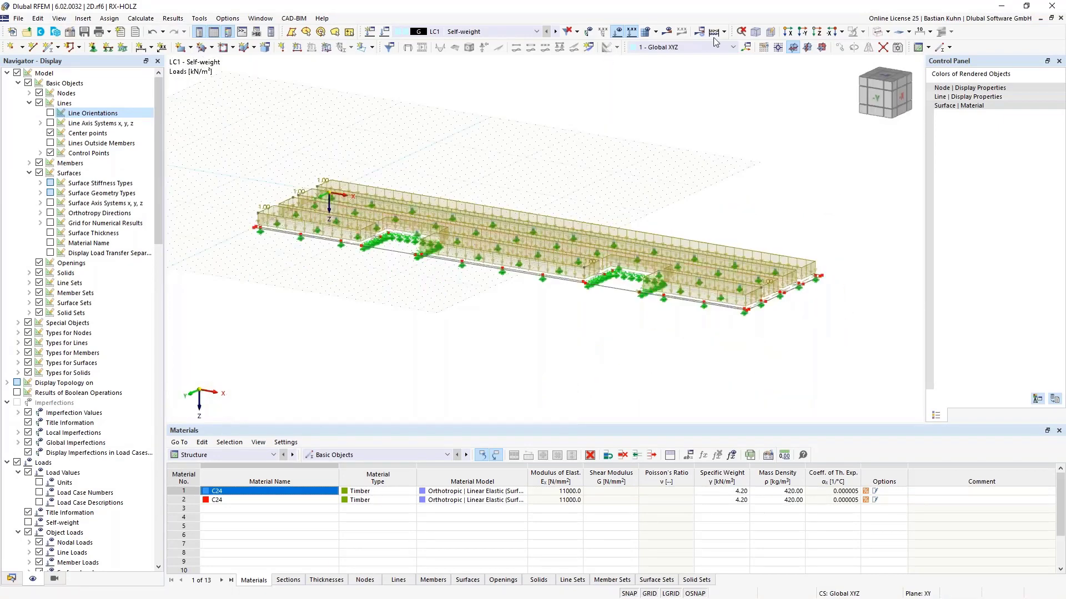
click(813, 34)
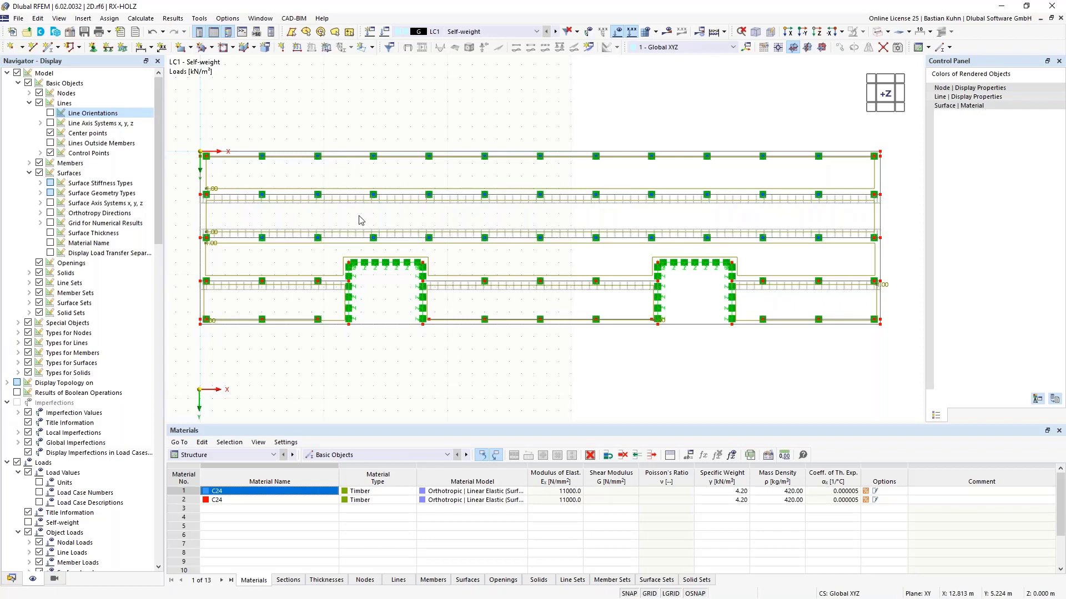
Create load cases LC2 to LC5 with the action category Imposed loads - category A: domestic, residential areas.
click(370, 32)
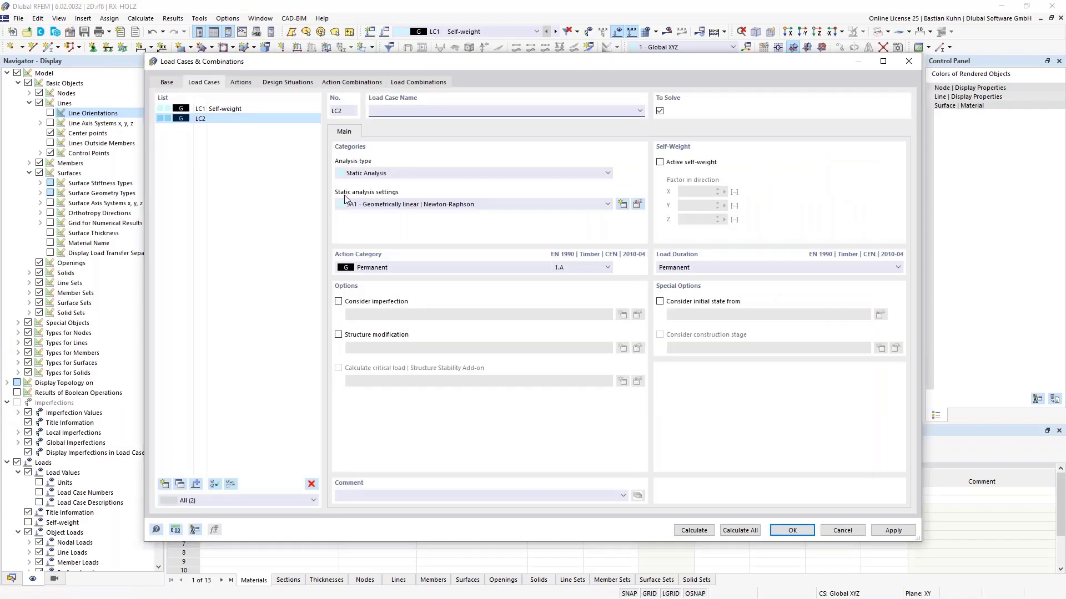
click(402, 272)
click(400, 303)
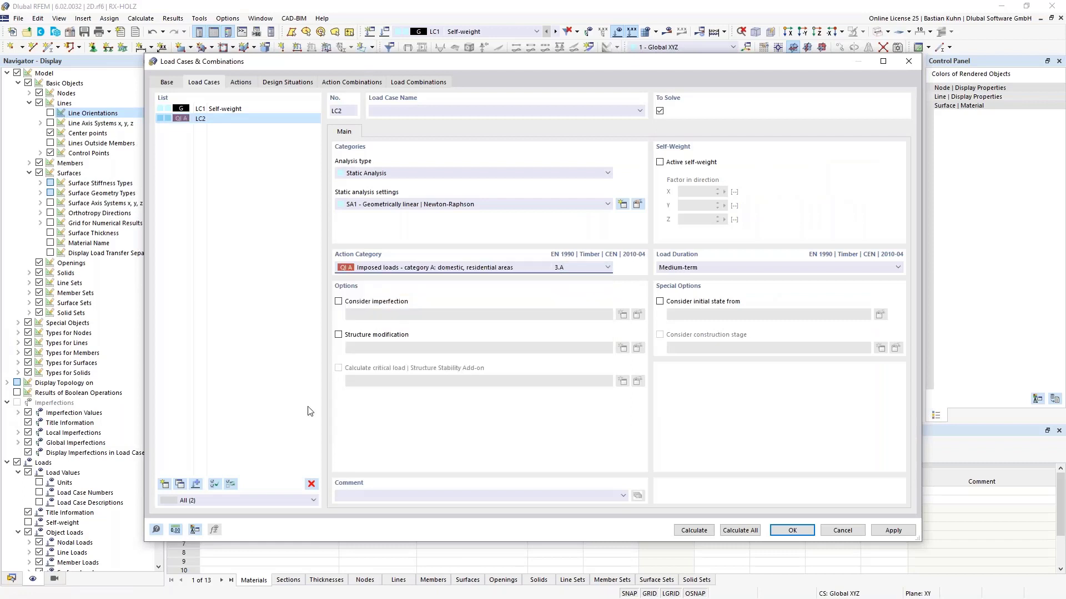
click(166, 485)
click(165, 484)
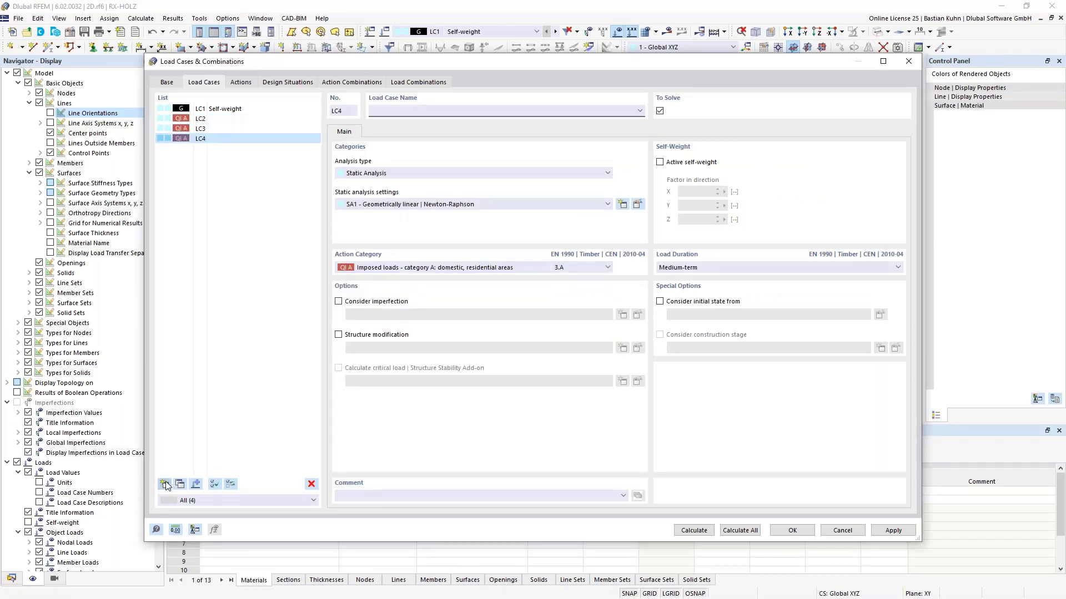
click(166, 484)
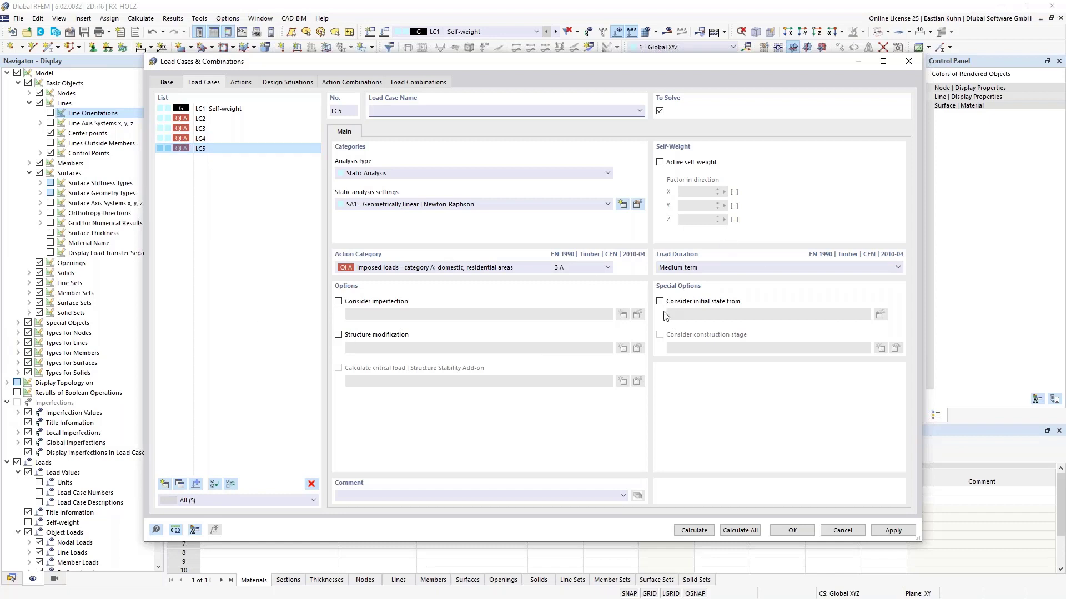
Add load case LC6 with the action category Wind and confirm the load cases.
click(164, 485)
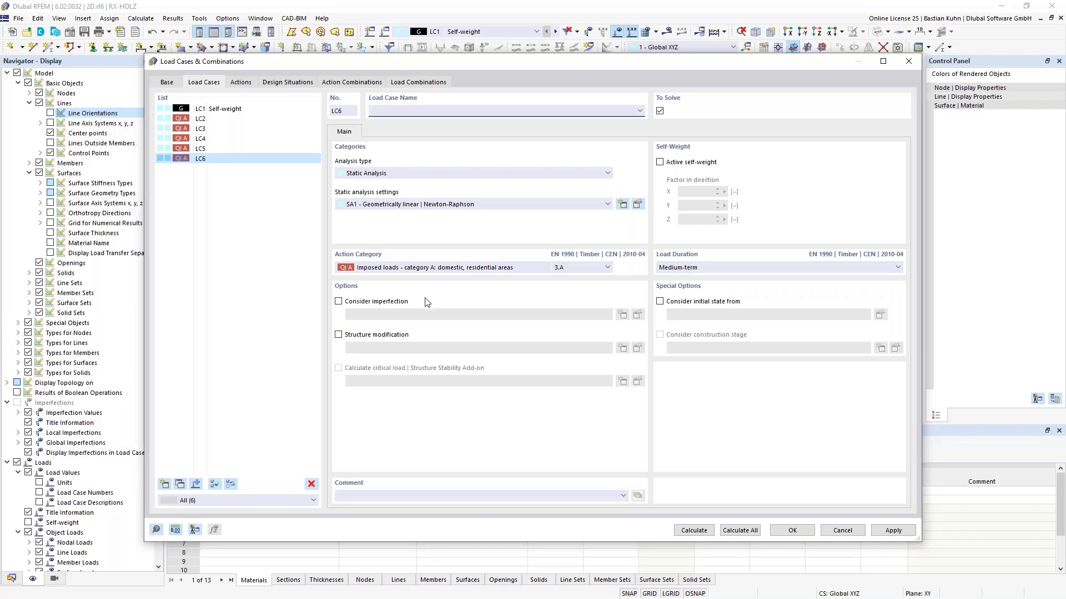
click(428, 267)
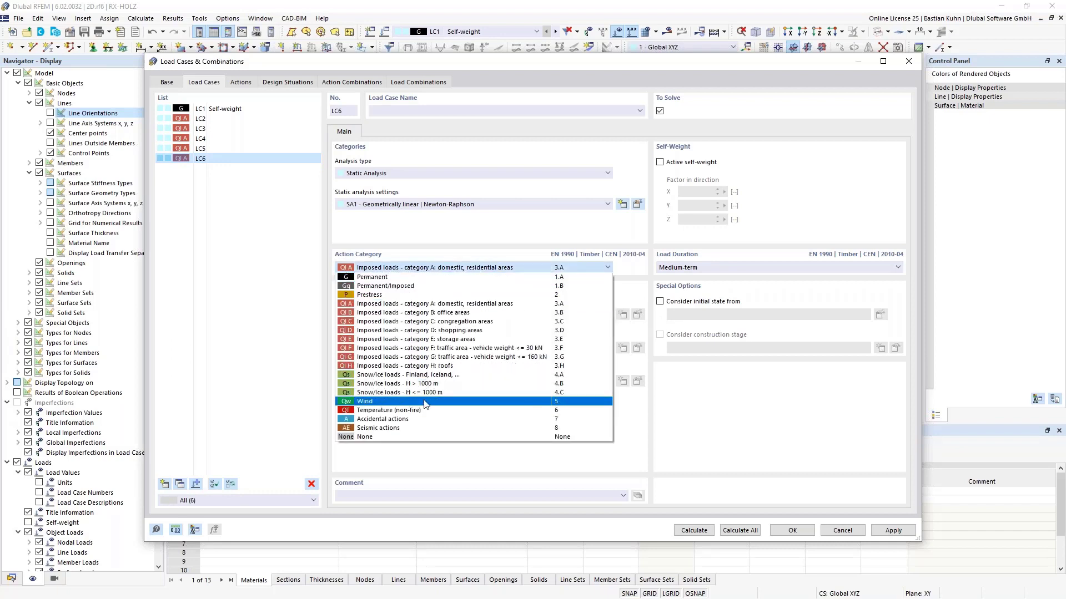
click(472, 404)
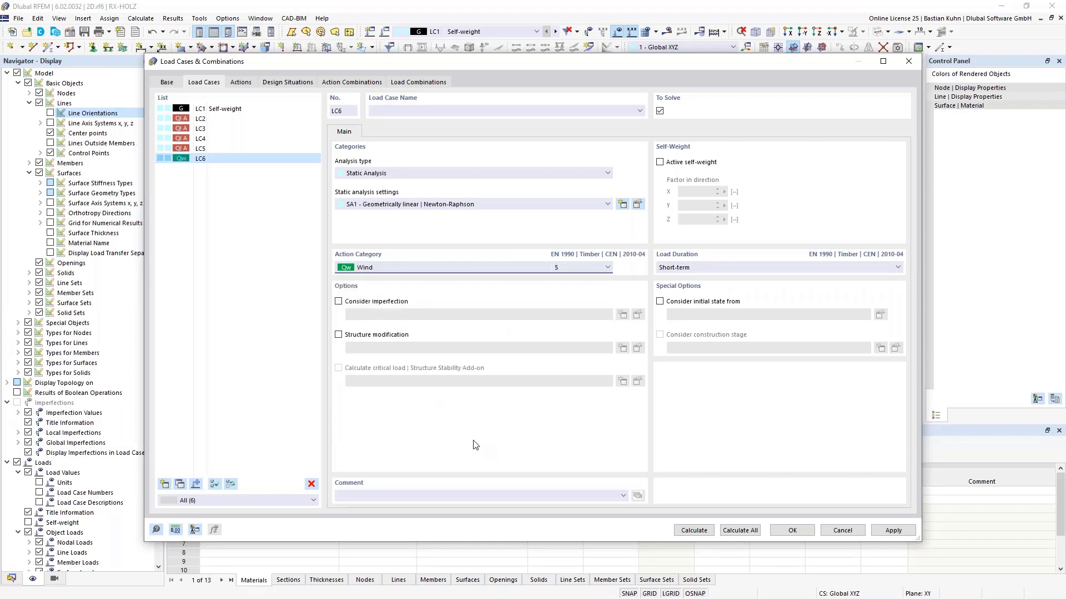
click(792, 531)
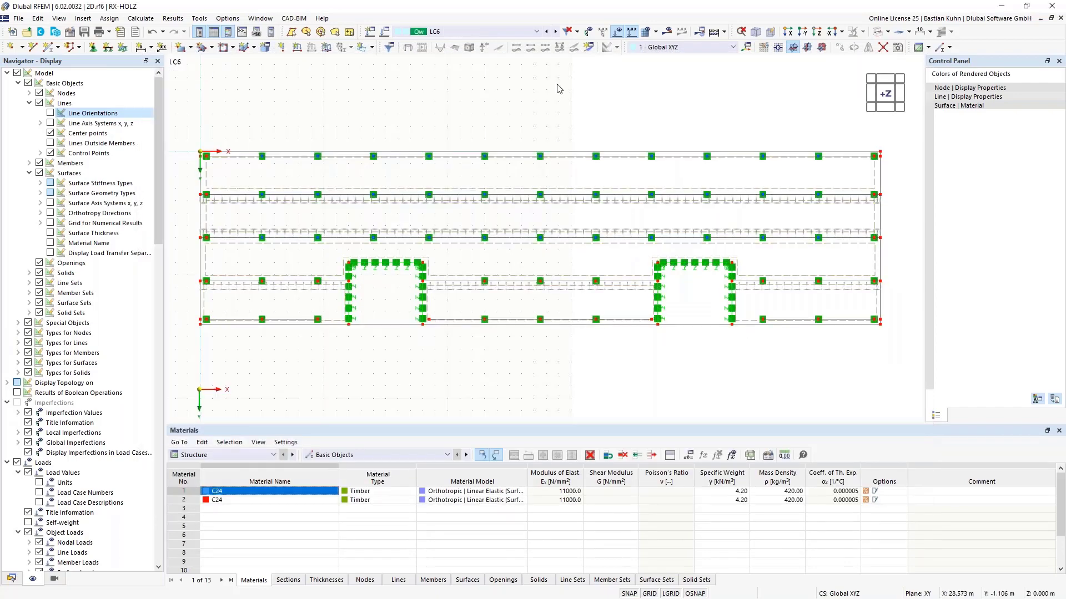
Apply a uniform surface load of 1.50 kN/m² to surface 1, the uppermost slab panel in plan, in LC2.
click(533, 32)
click(532, 55)
click(327, 47)
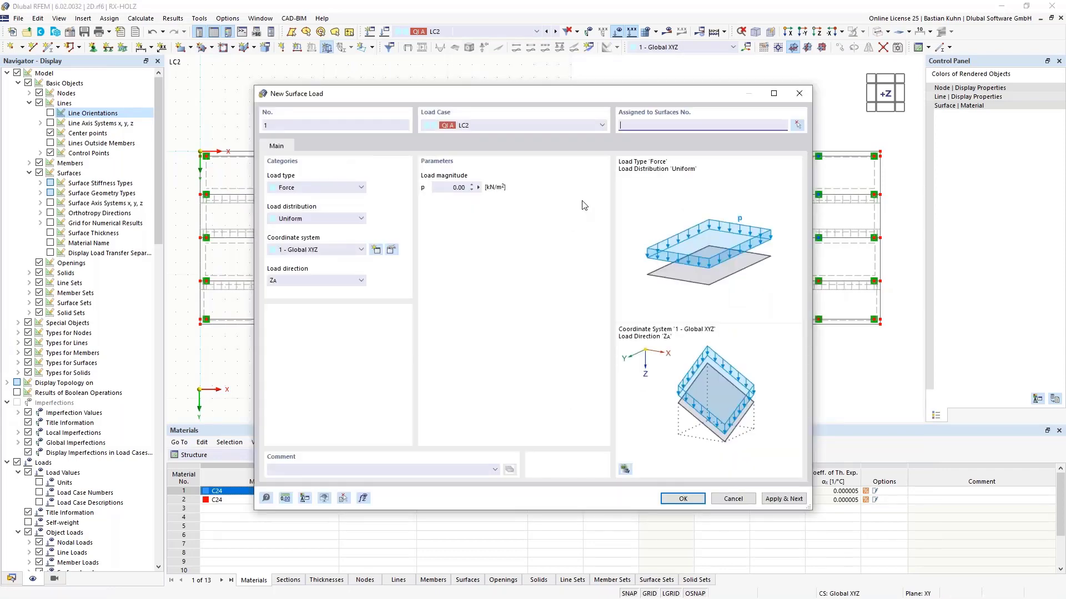
click(450, 189)
click(797, 124)
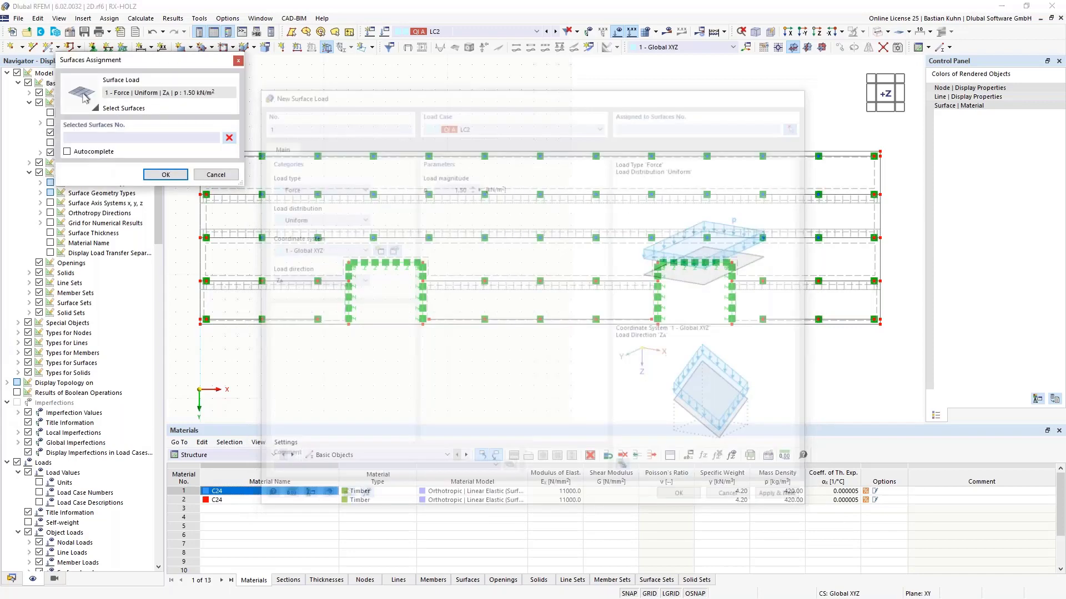
click(286, 183)
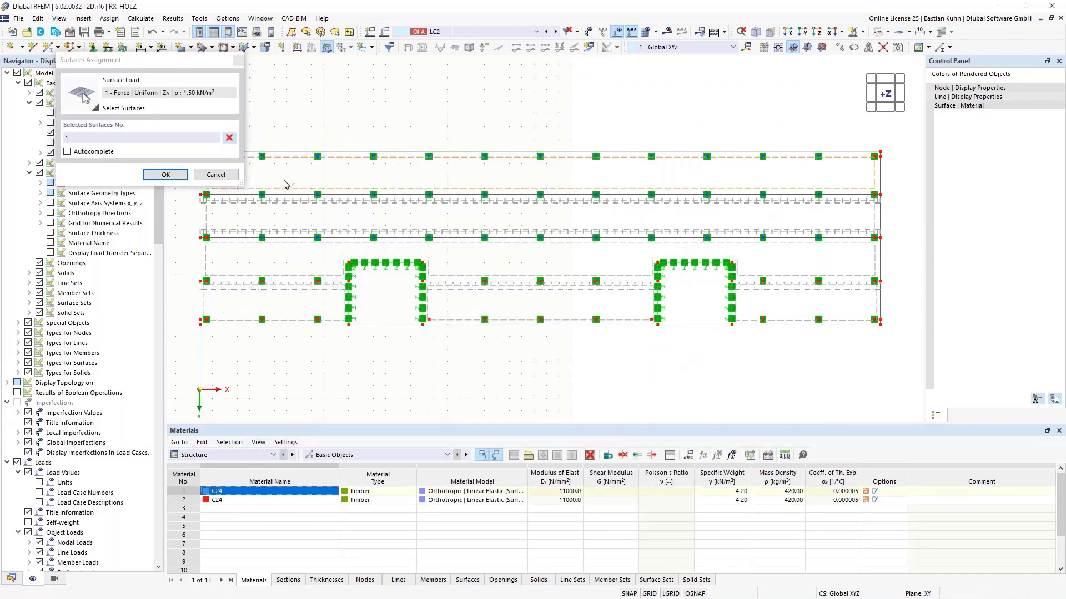
click(165, 174)
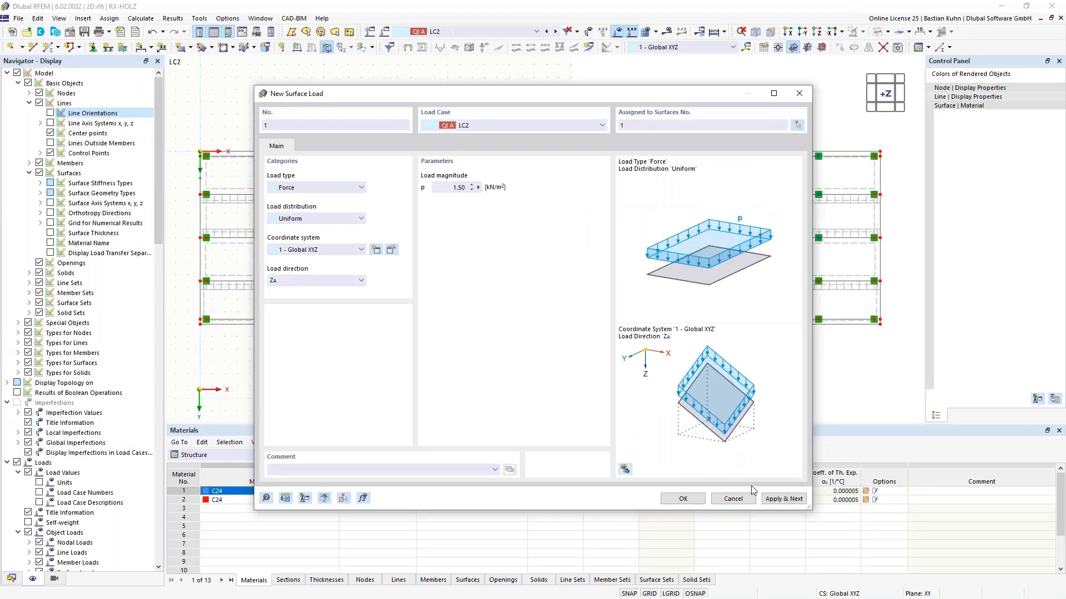
click(782, 499)
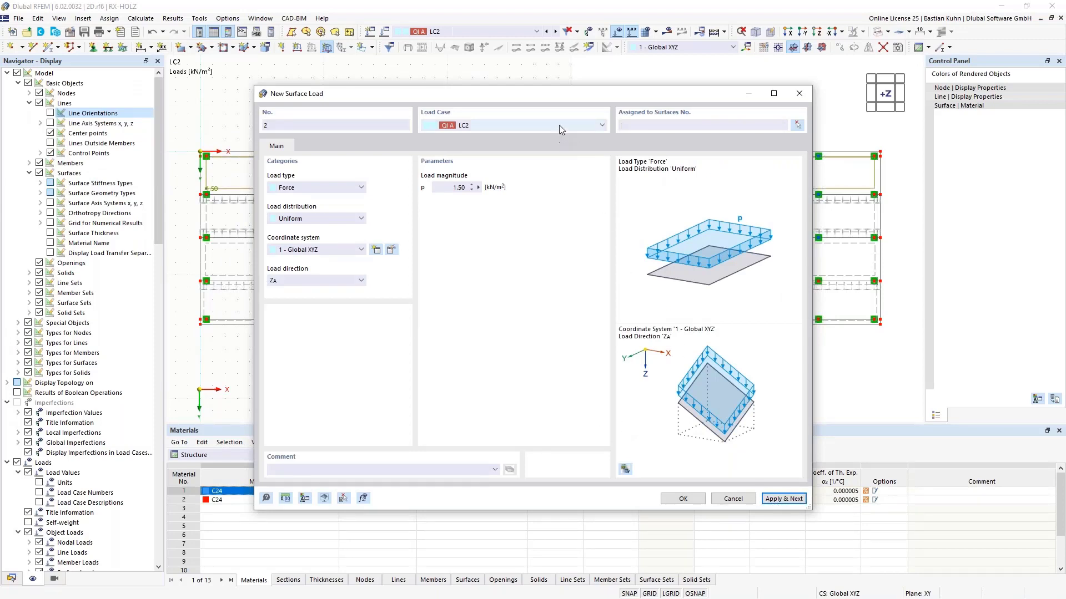
Apply the 1.50 kN/m² uniform surface load to surface 2, the second slab panel, in LC3.
click(558, 125)
click(559, 155)
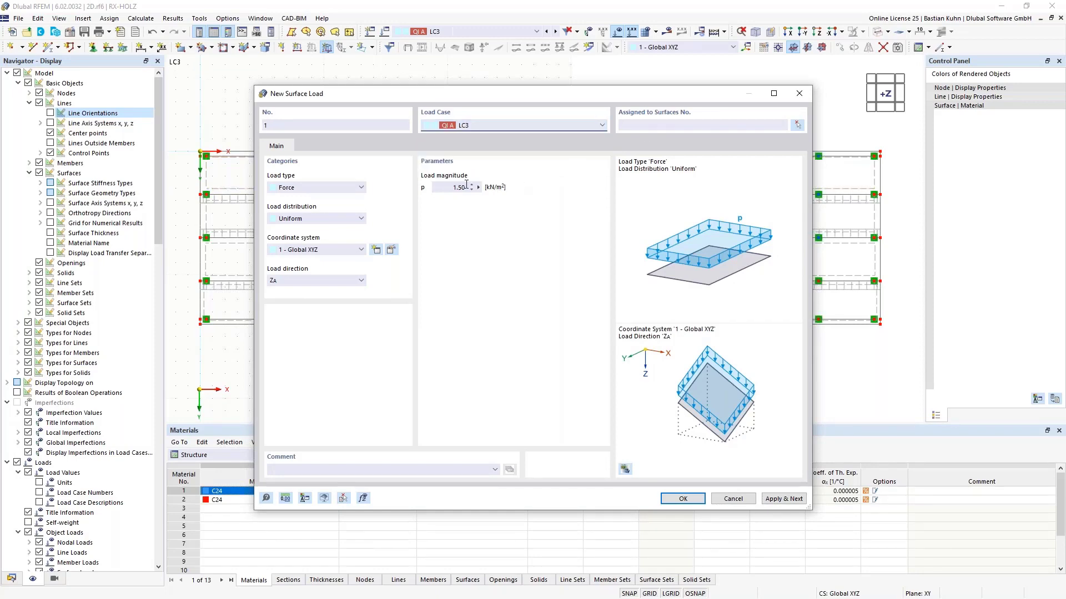
click(796, 124)
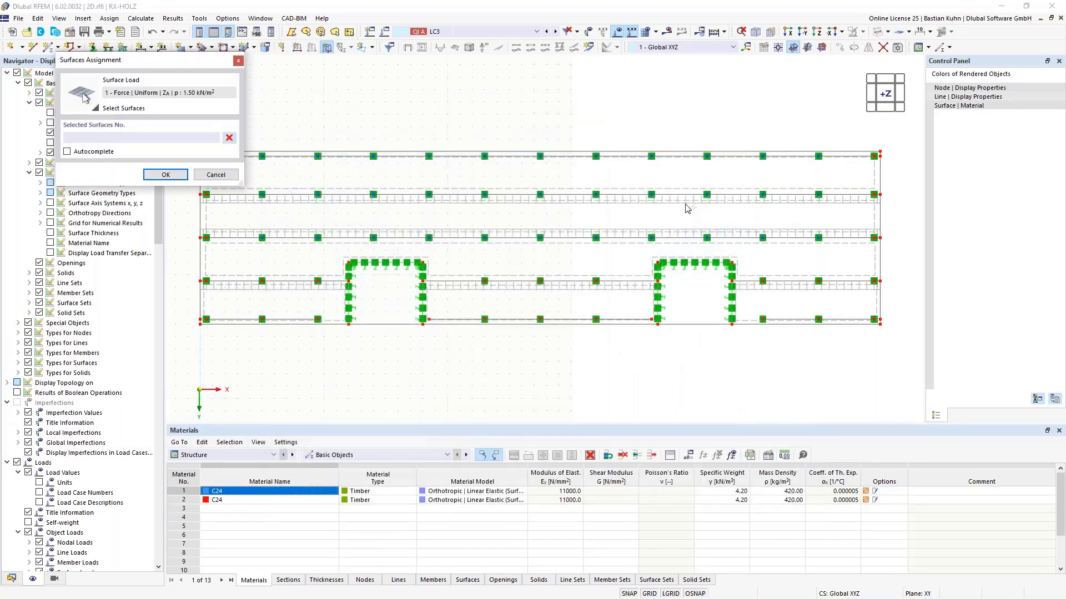
click(166, 175)
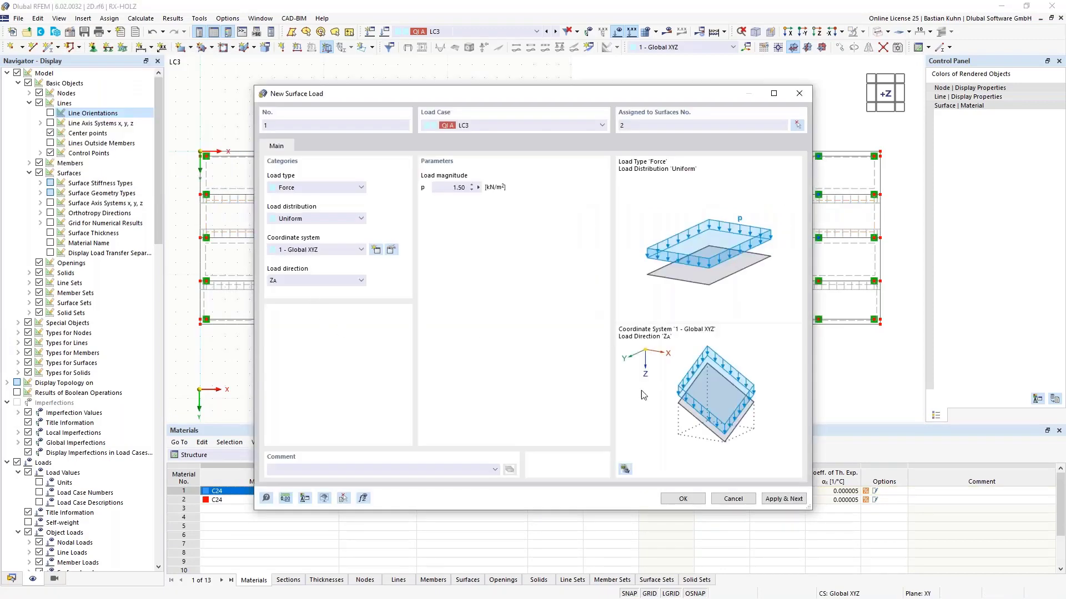
click(771, 499)
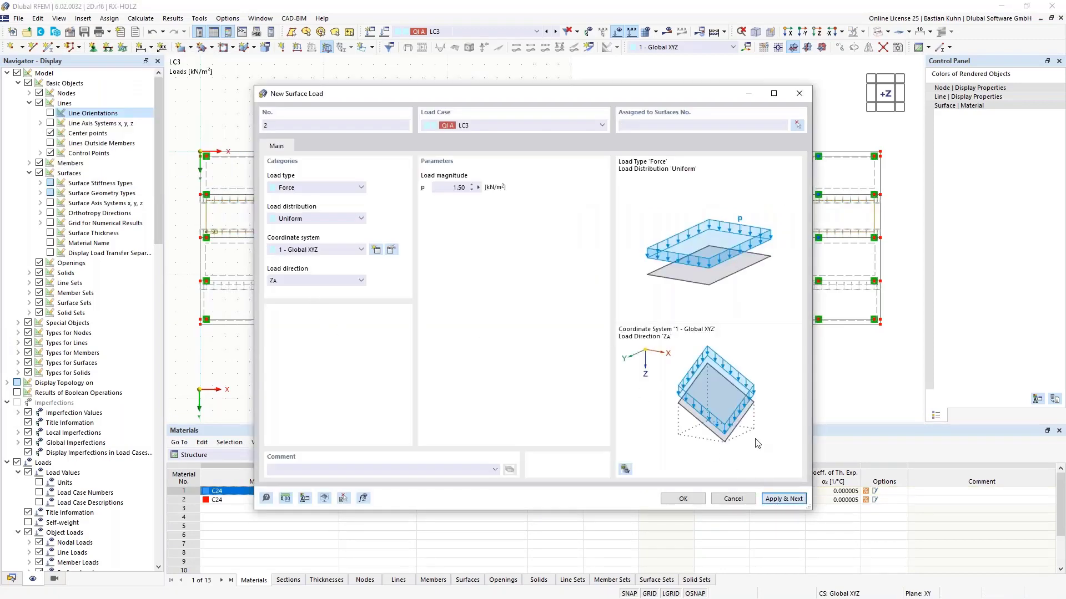
Apply the 1.50 kN/m² uniform surface load to surface 5, the third slab panel, in LC4.
click(542, 124)
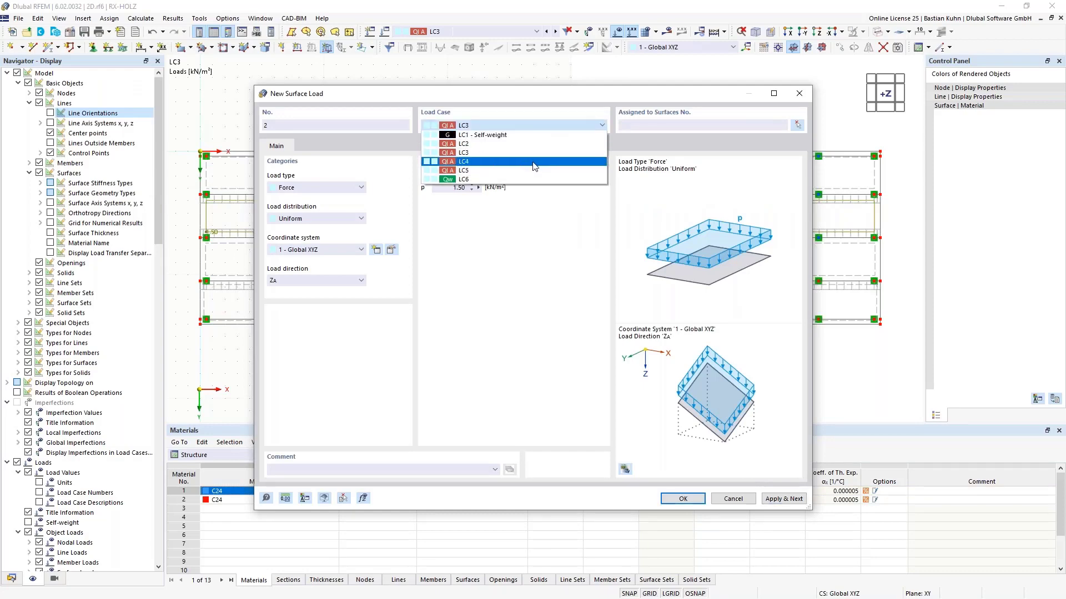
click(533, 164)
click(797, 125)
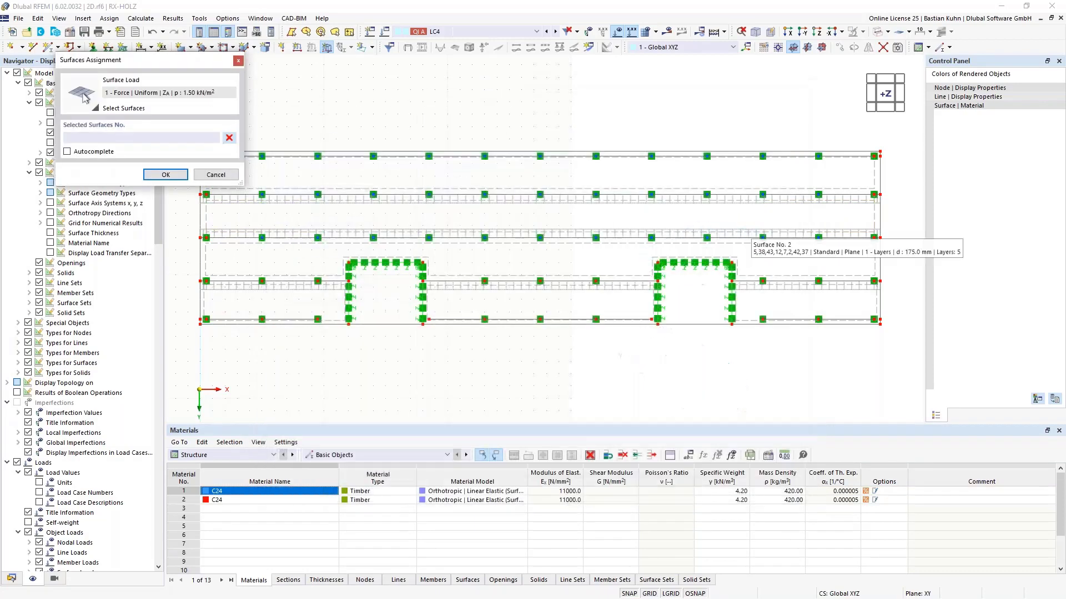
click(610, 249)
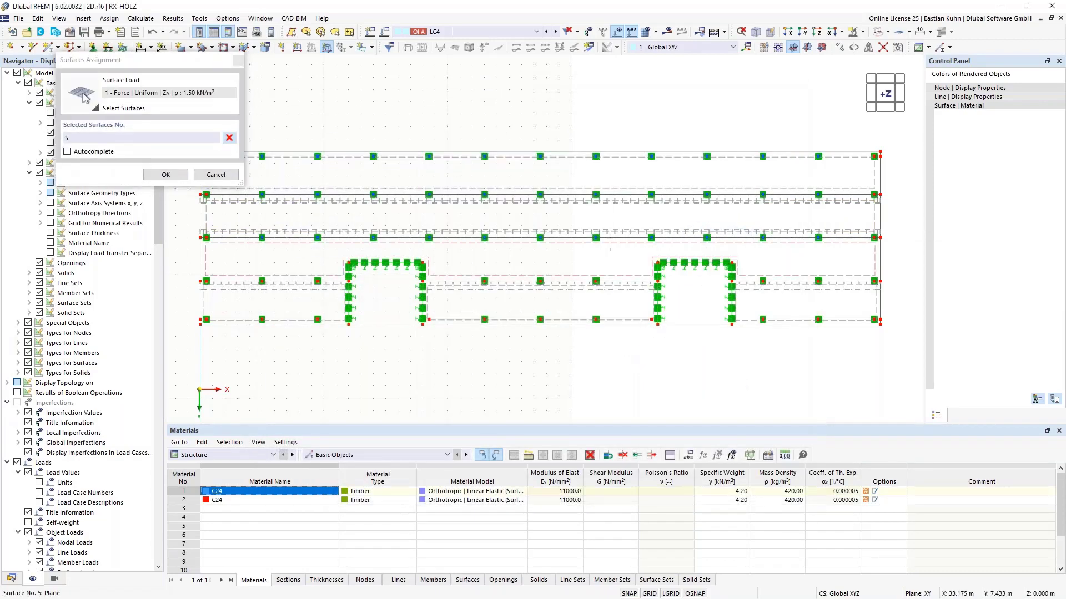
click(164, 175)
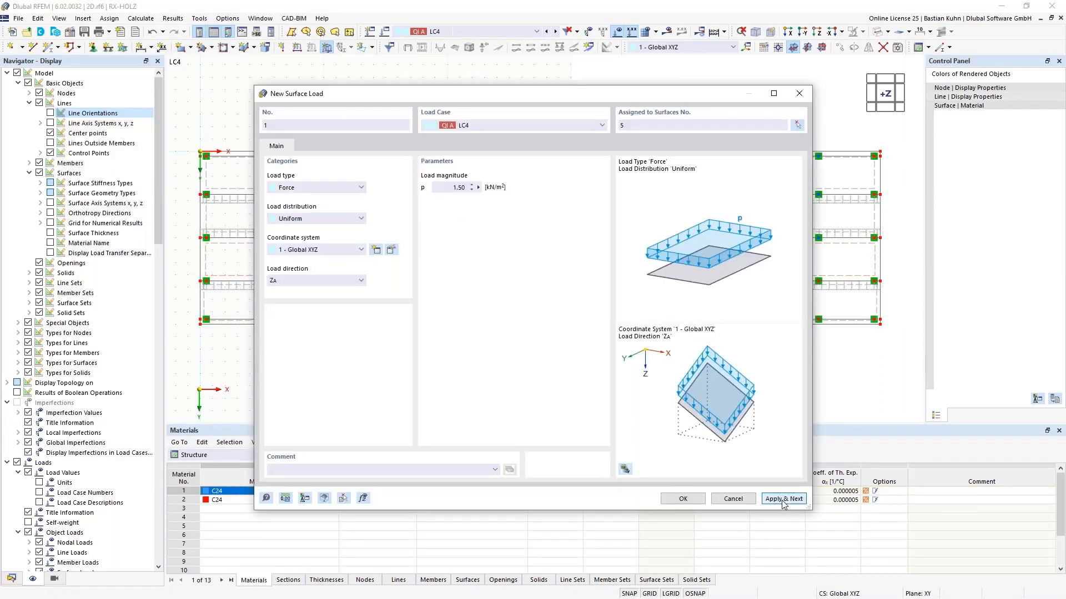
Apply the 1.50 kN/m² uniform surface load to surfaces 3, 9 and 11 beside the recesses in LC5 and finish load entry.
click(586, 125)
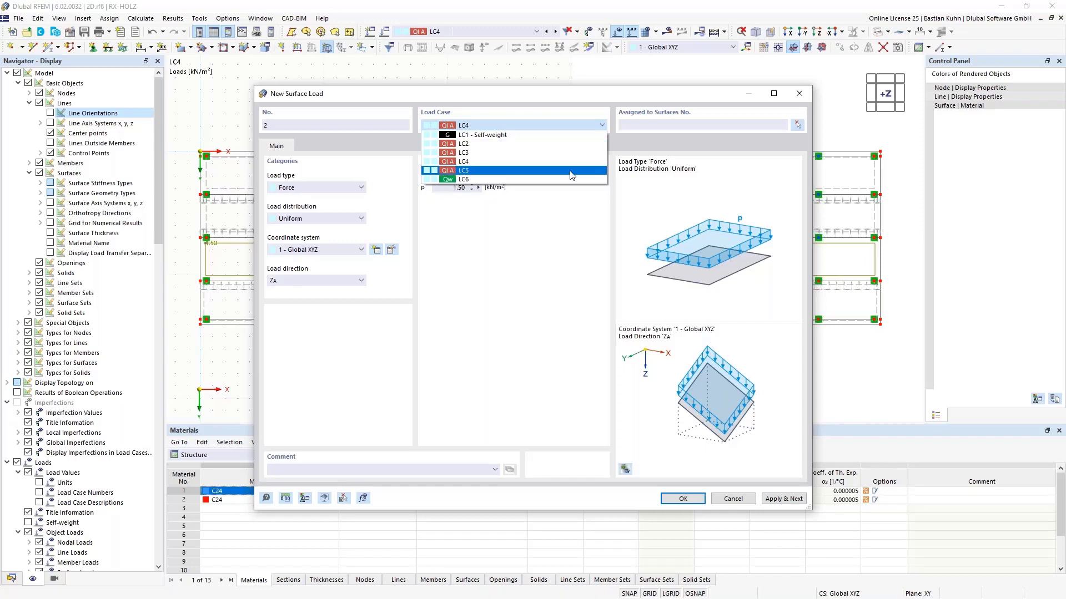
click(555, 173)
click(797, 125)
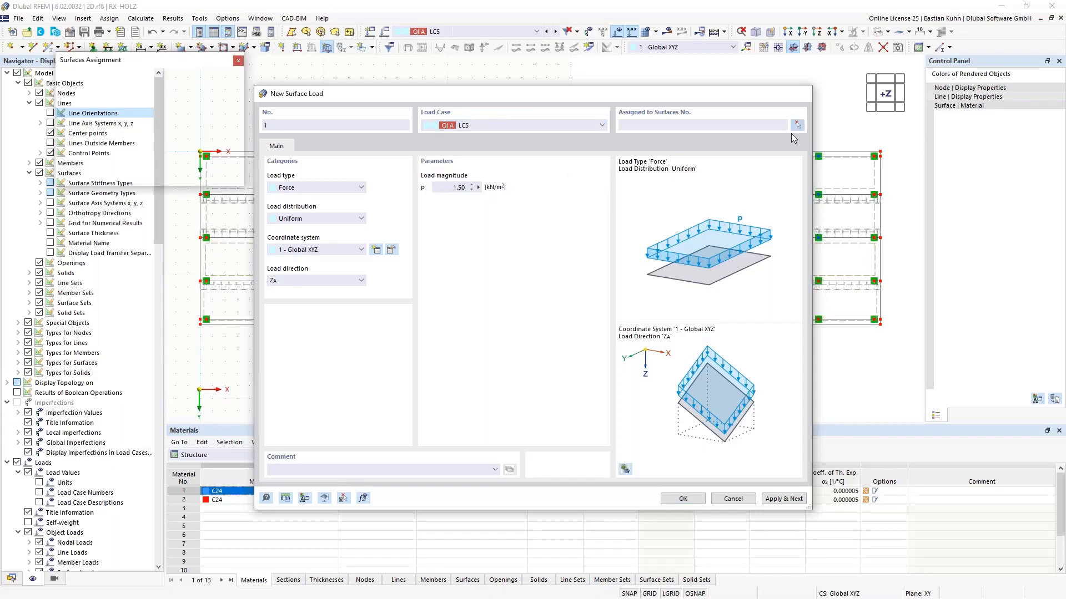
click(752, 286)
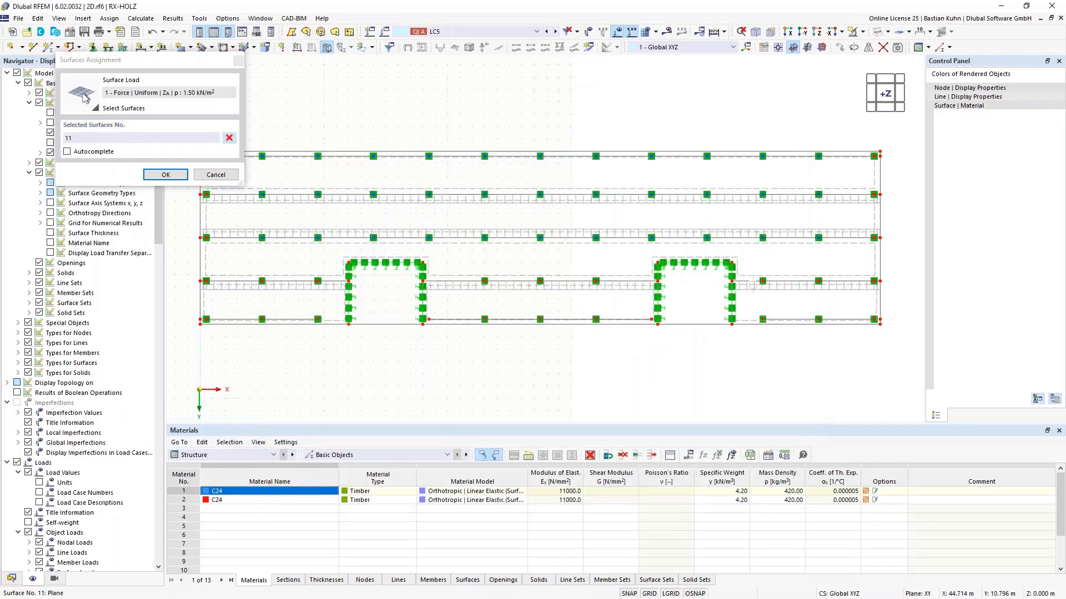
click(613, 285)
click(336, 293)
click(165, 175)
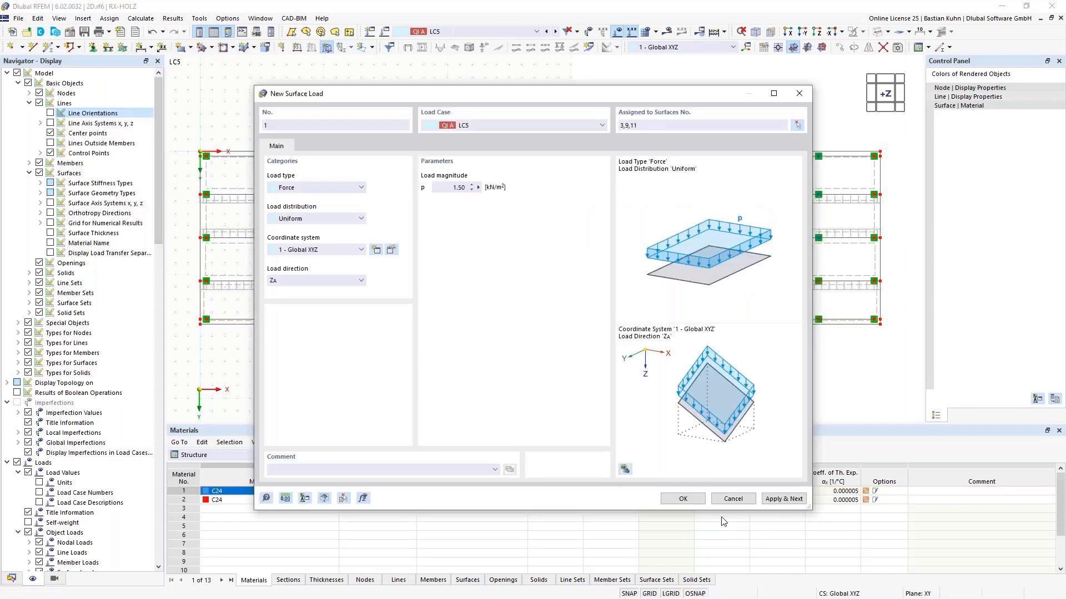
click(687, 501)
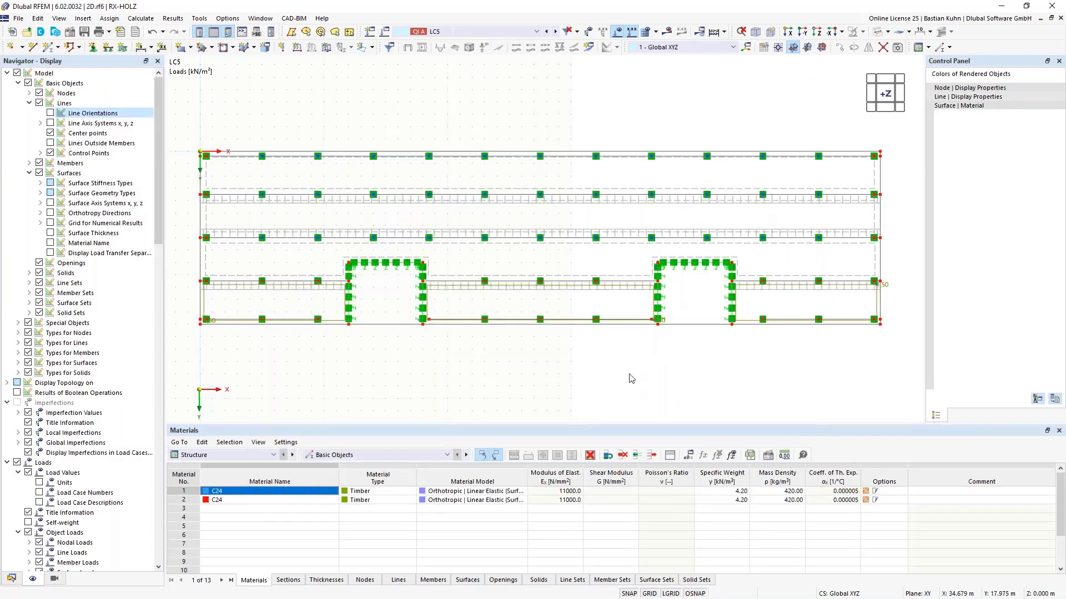
Review the imposed surface loads in a 3D view of the slab, going back from LC5 through LC4 and LC3 to LC2.
scroll(643, 364, down, 3)
middle_drag(679, 356, 654, 372)
ctrl+middle_drag(654, 372, 535, 217)
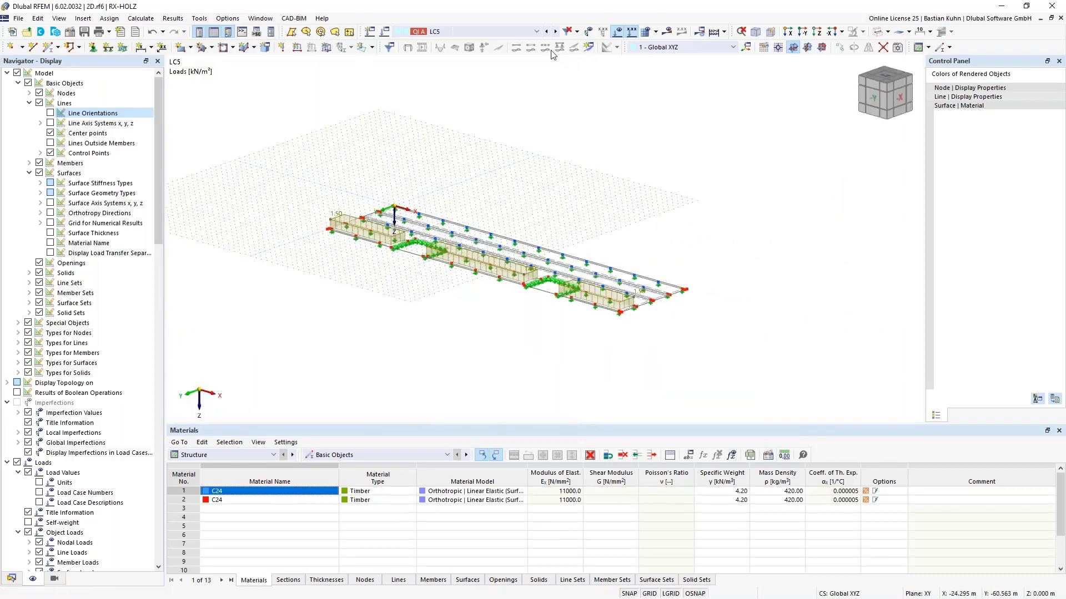
click(547, 32)
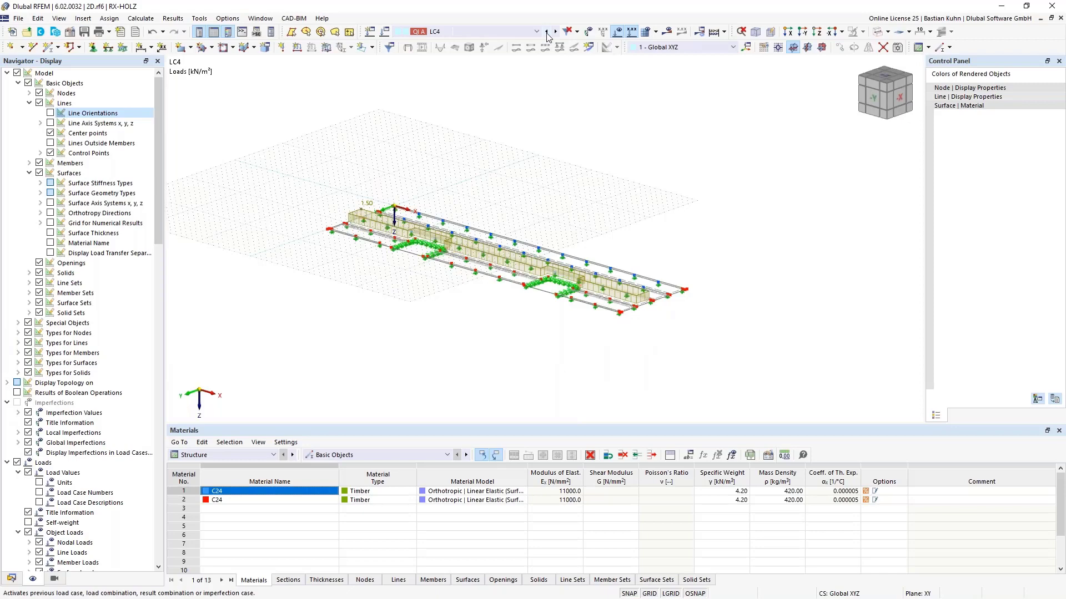
click(547, 32)
click(547, 32)
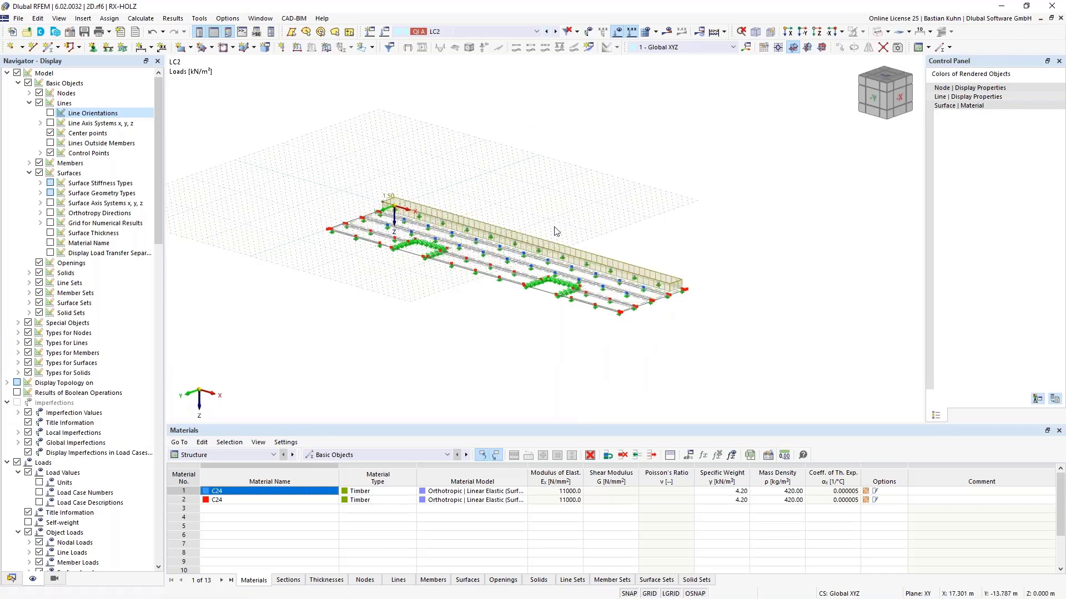
scroll(557, 231, up, 4)
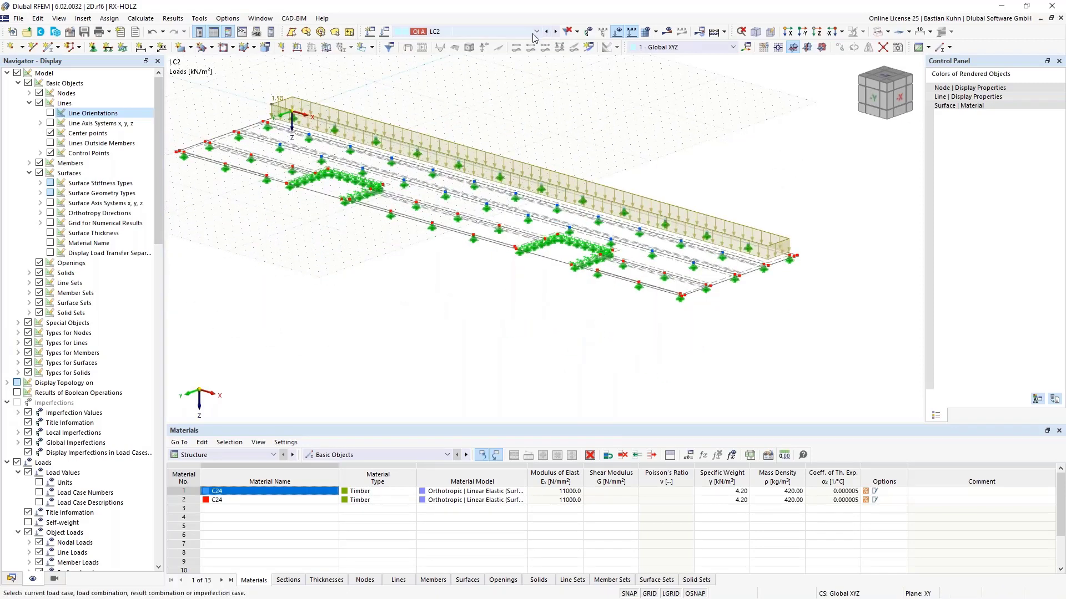
In LC6, apply a uniform 1.000 kN/m line force, global Y on true length, to line 4, the slab's long edge opposite the recesses.
click(535, 32)
click(508, 100)
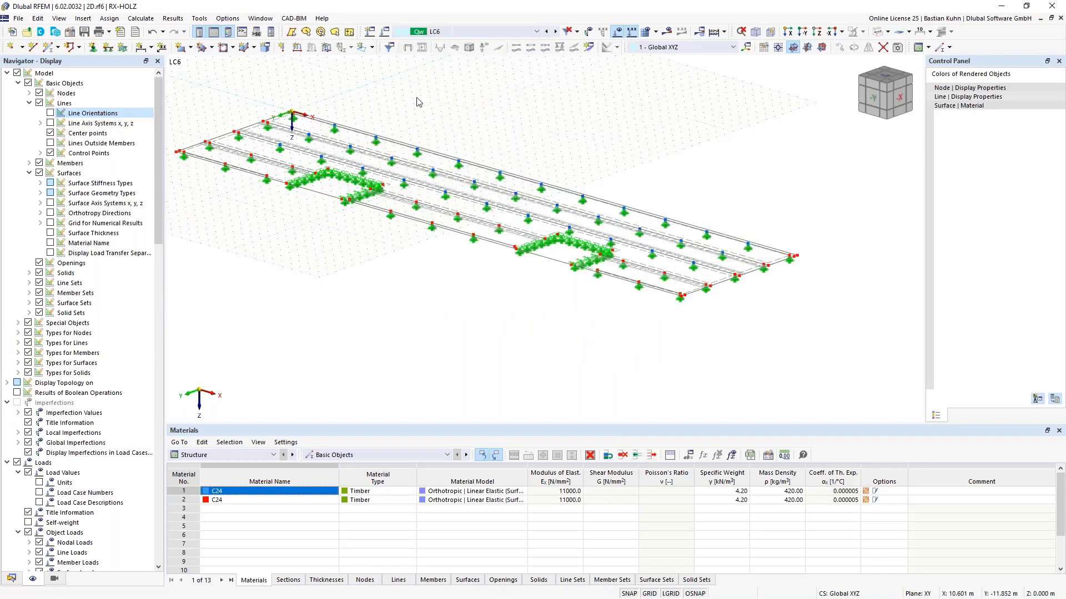
click(297, 47)
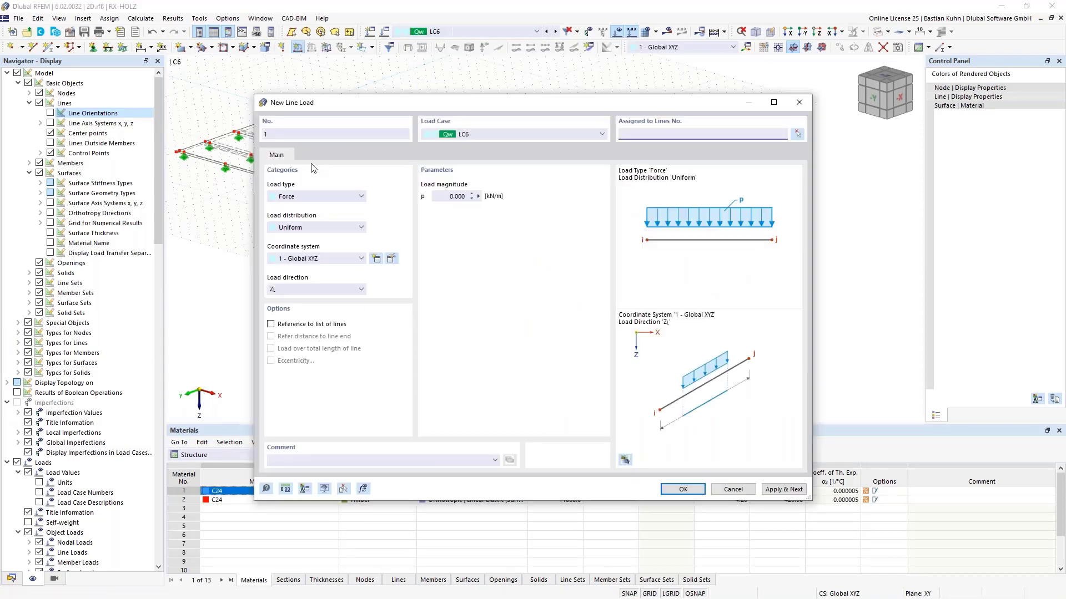
click(458, 197)
text(1)
click(344, 289)
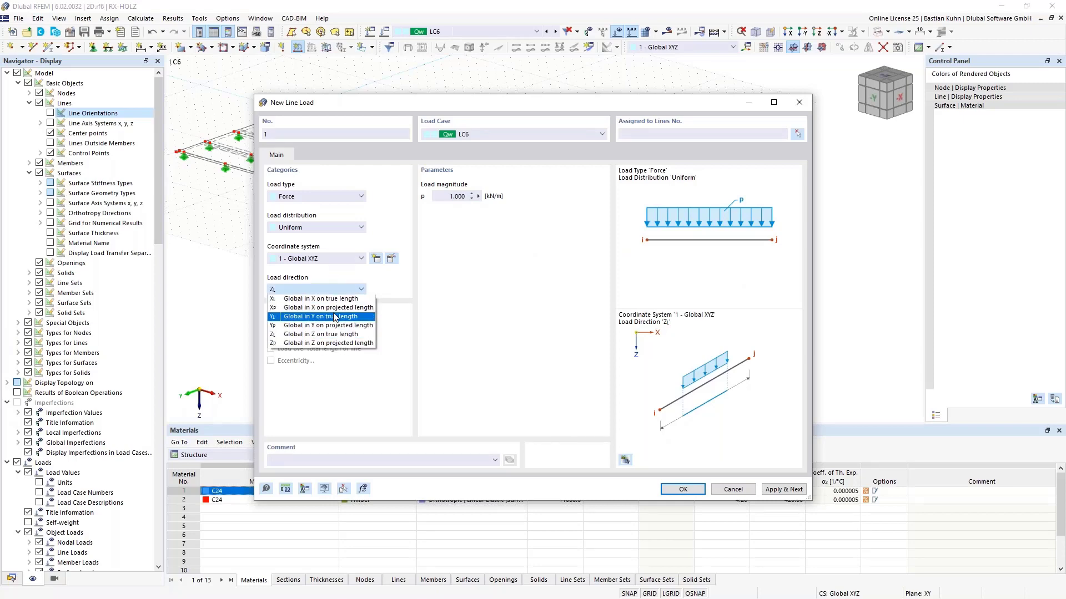
click(335, 316)
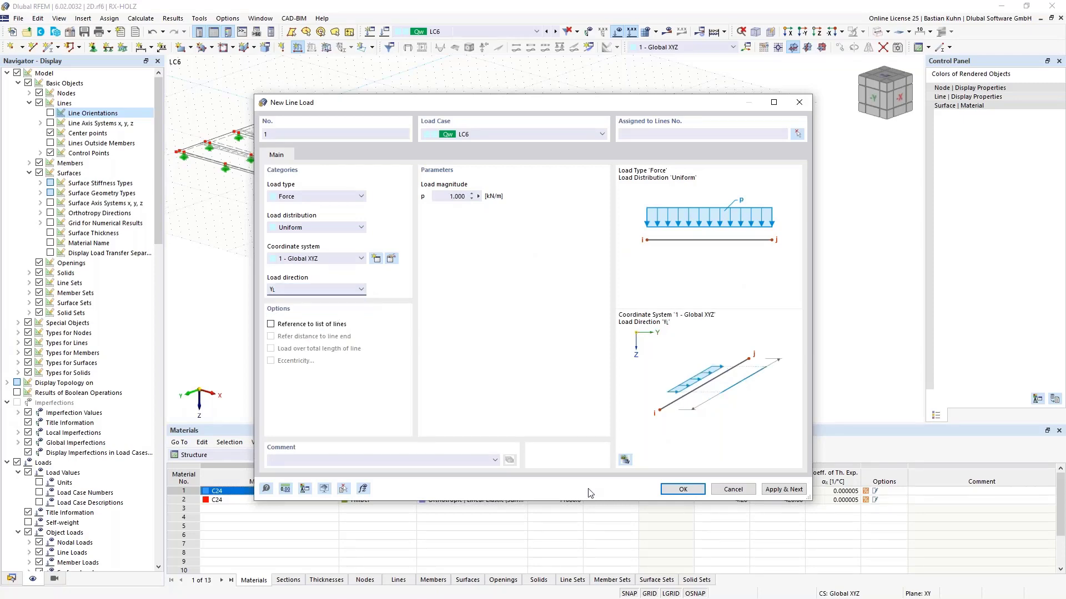
click(682, 489)
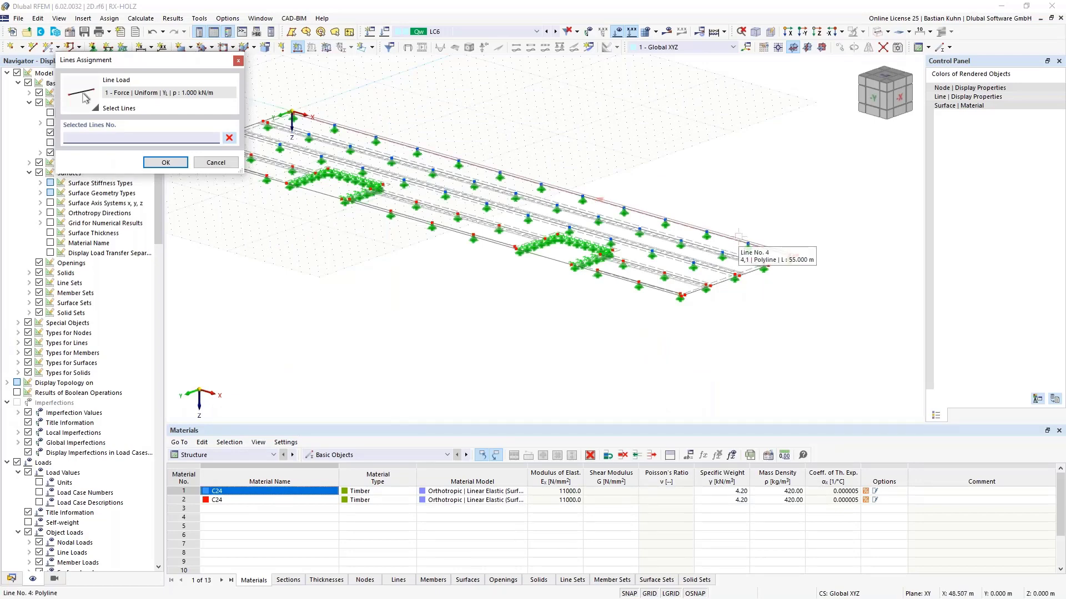
click(165, 162)
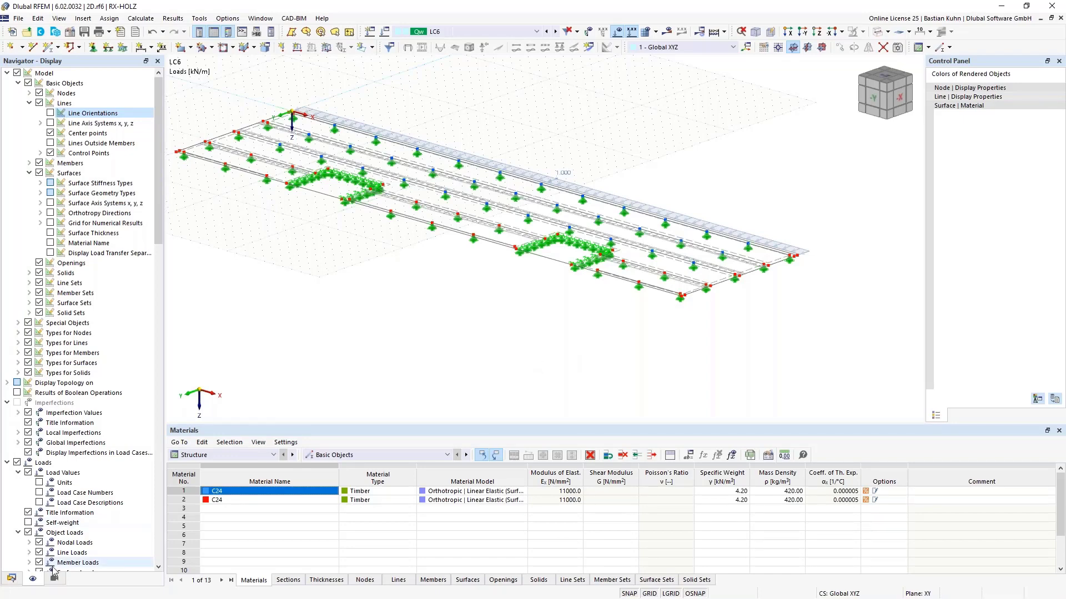
Delete the SLS - Characteristic design situation DS2 from the load cases and combinations.
click(11, 578)
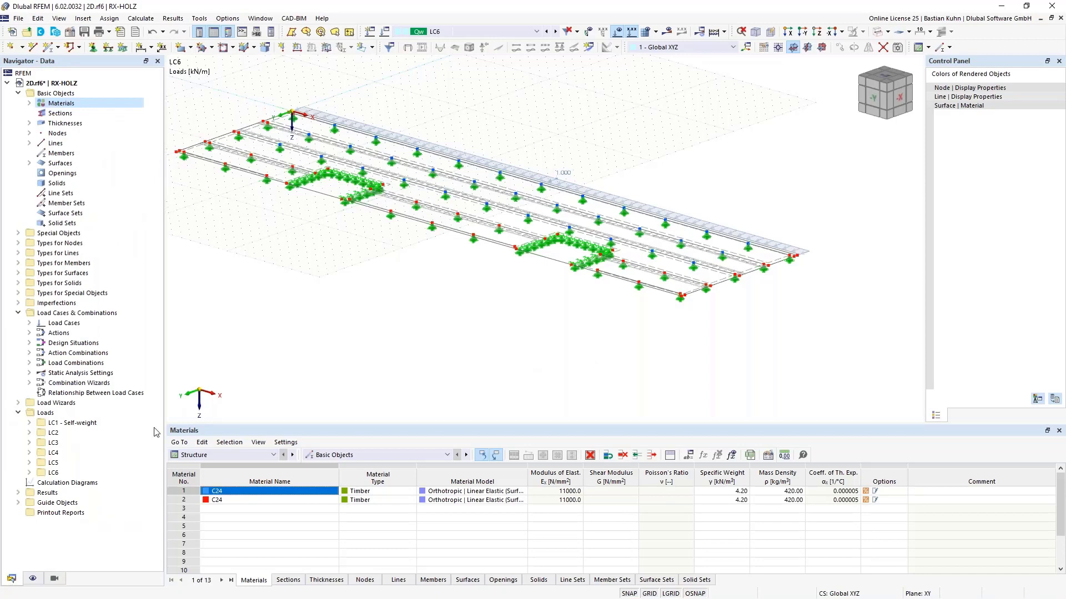
right_click(50, 315)
click(77, 317)
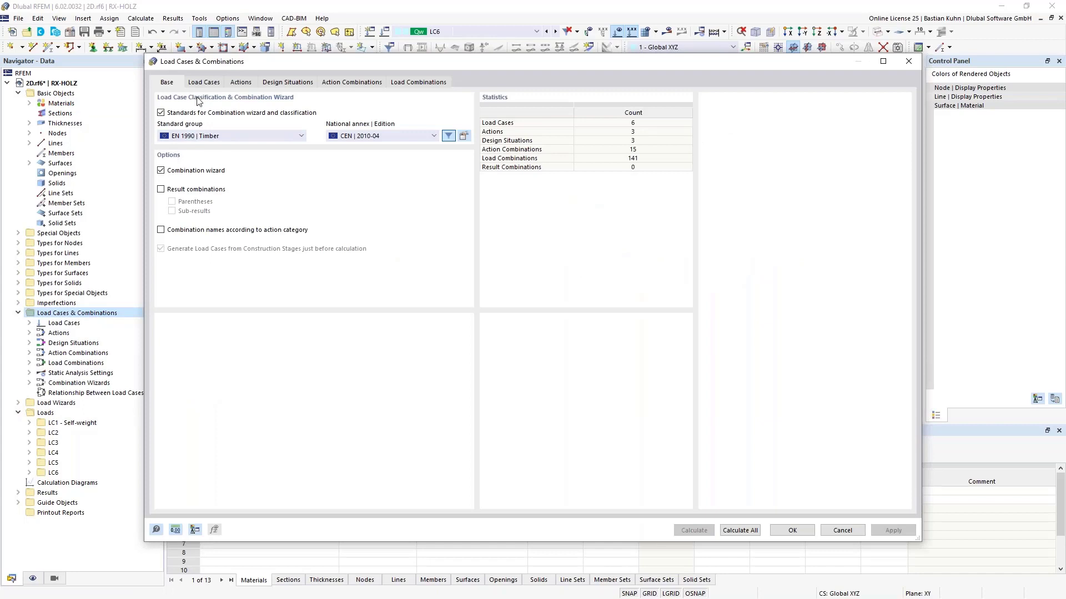
click(204, 82)
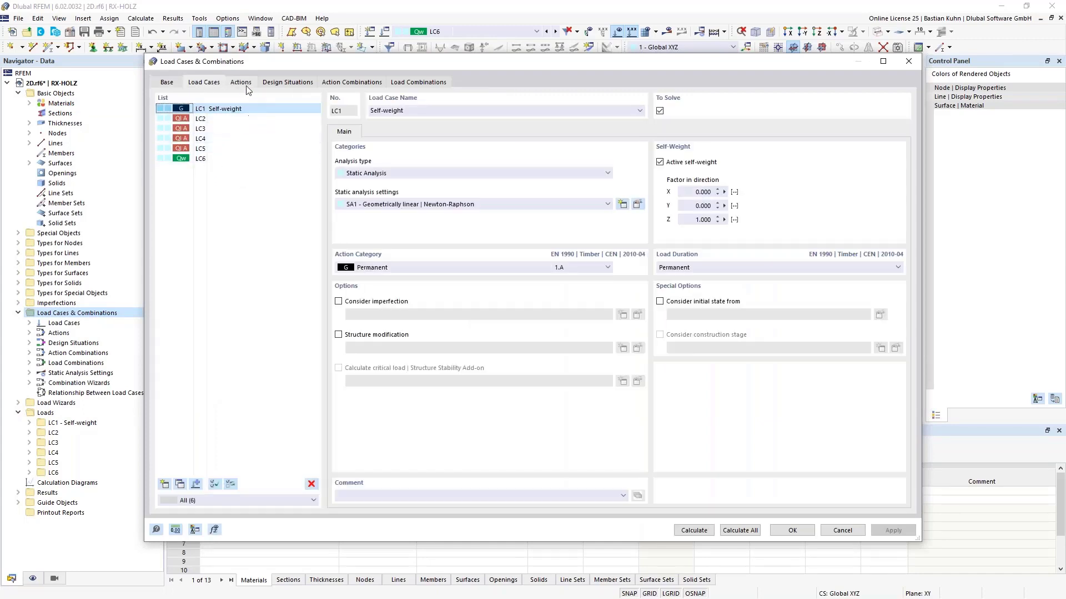
click(276, 83)
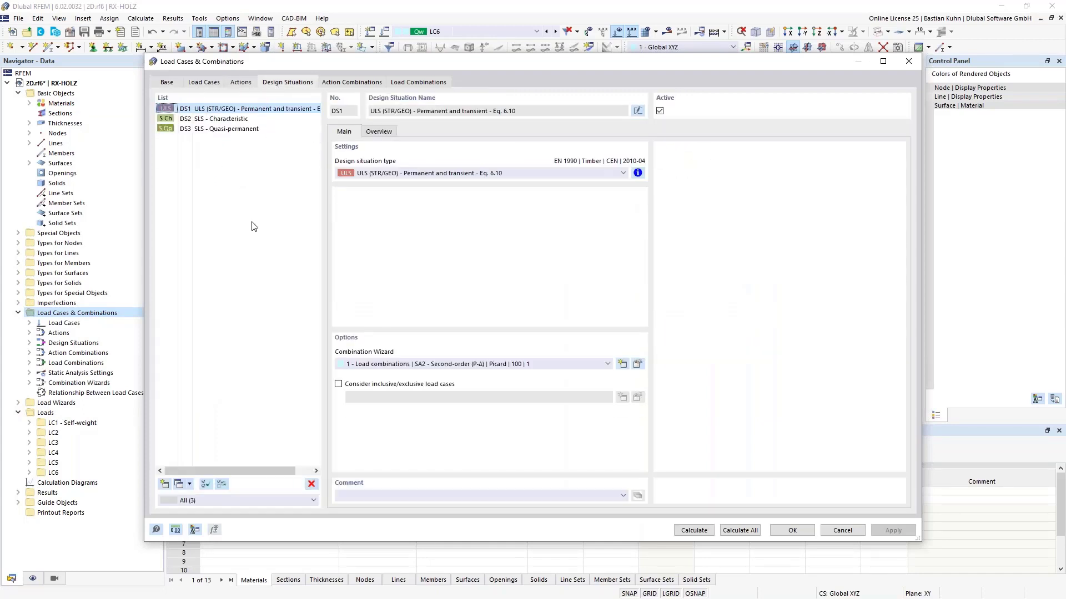
click(224, 119)
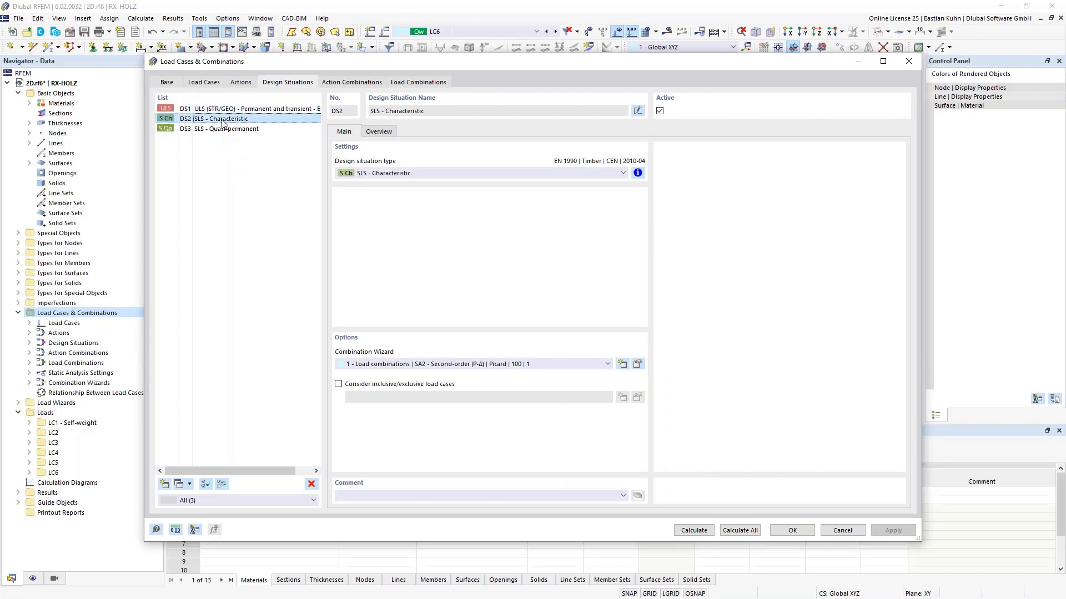
click(311, 485)
click(543, 344)
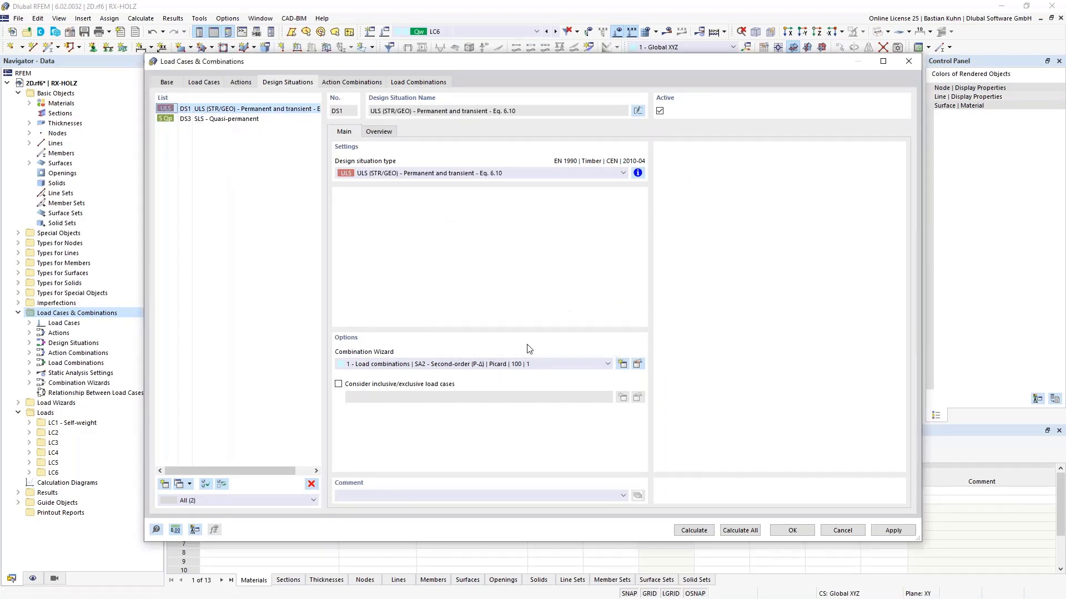
Assign combination wizard 2, SA1 - Geometrically linear | Newton-Raphson, to design situations DS1 and DS3 together and accept the changes.
click(218, 120)
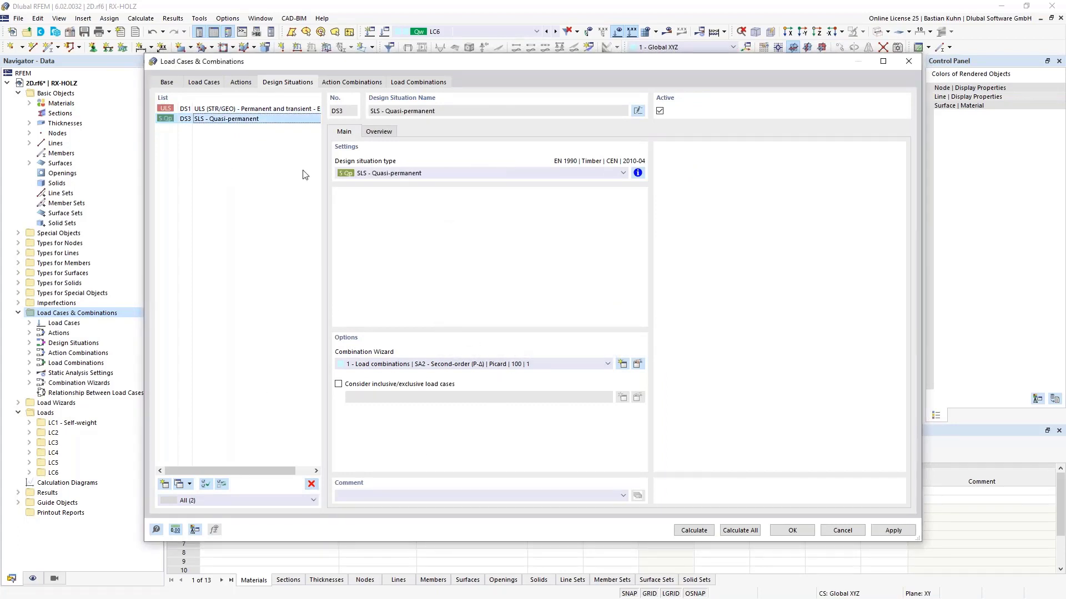
click(638, 173)
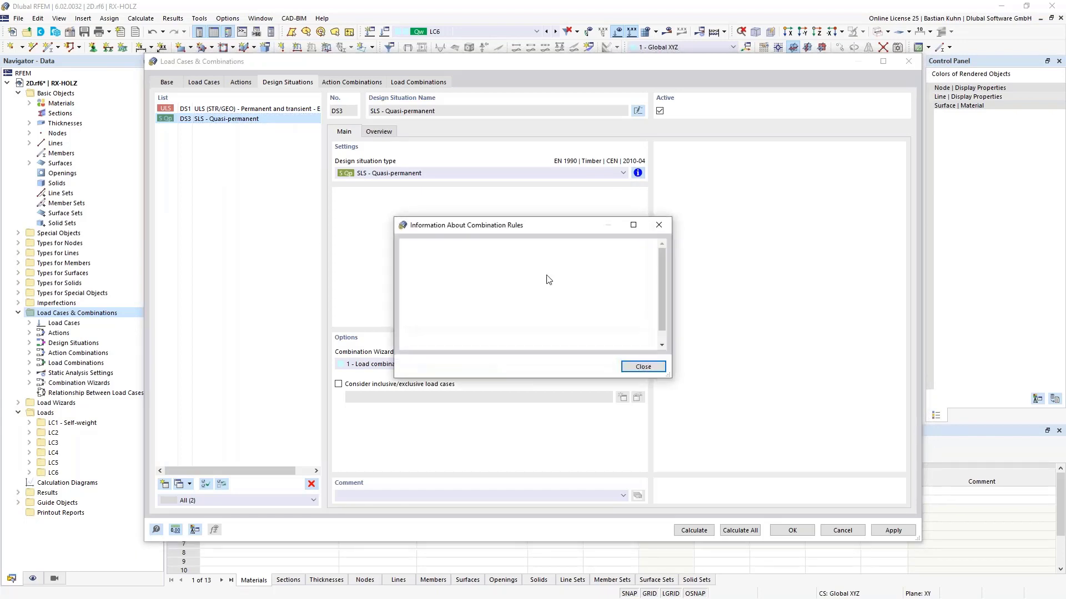
click(671, 227)
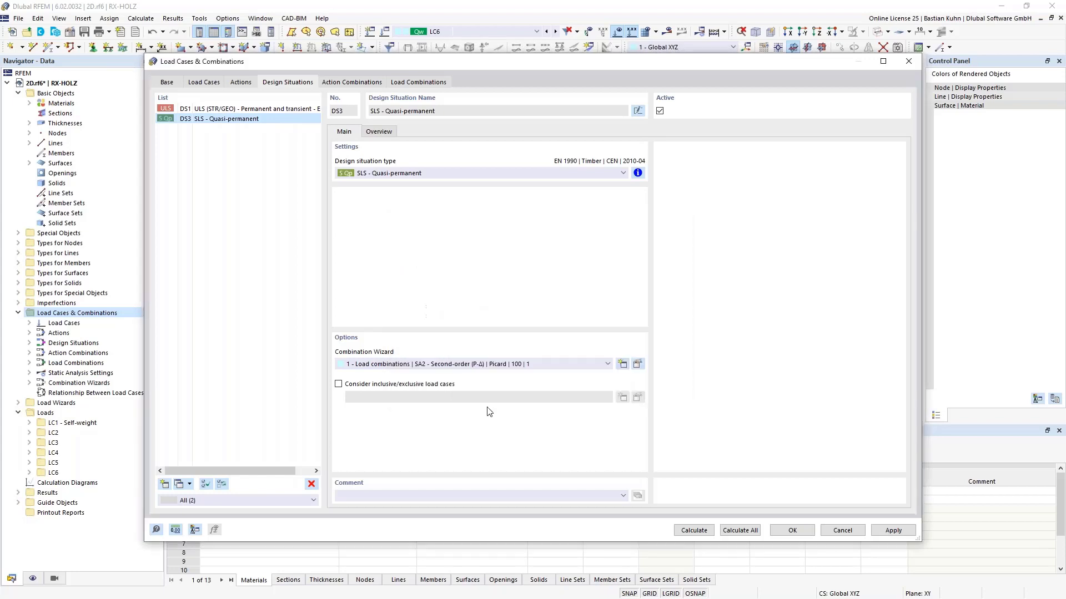
ctrl+click(230, 110)
click(429, 365)
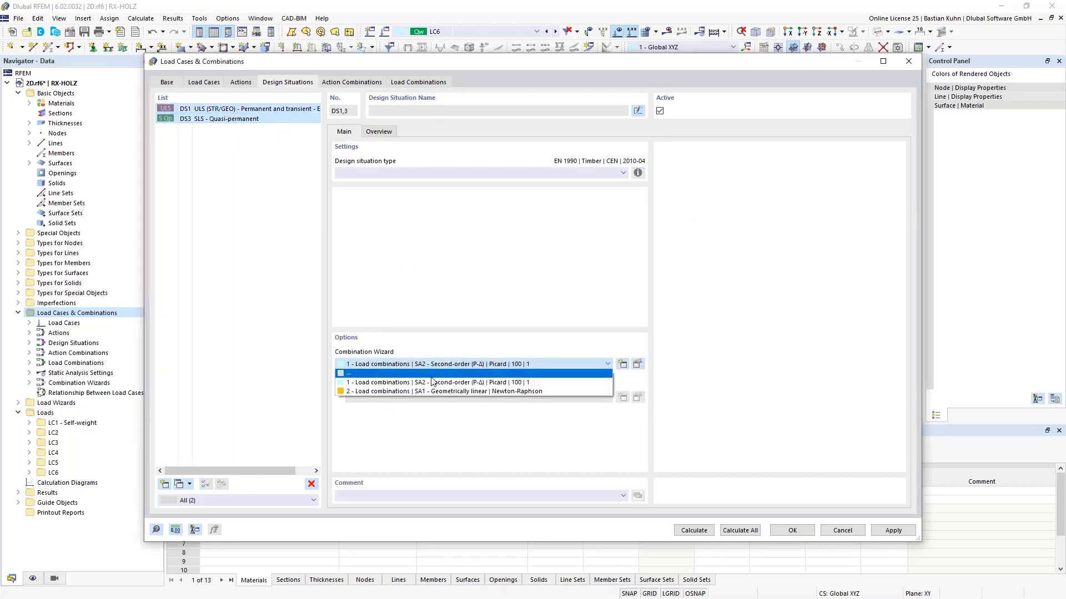
click(434, 392)
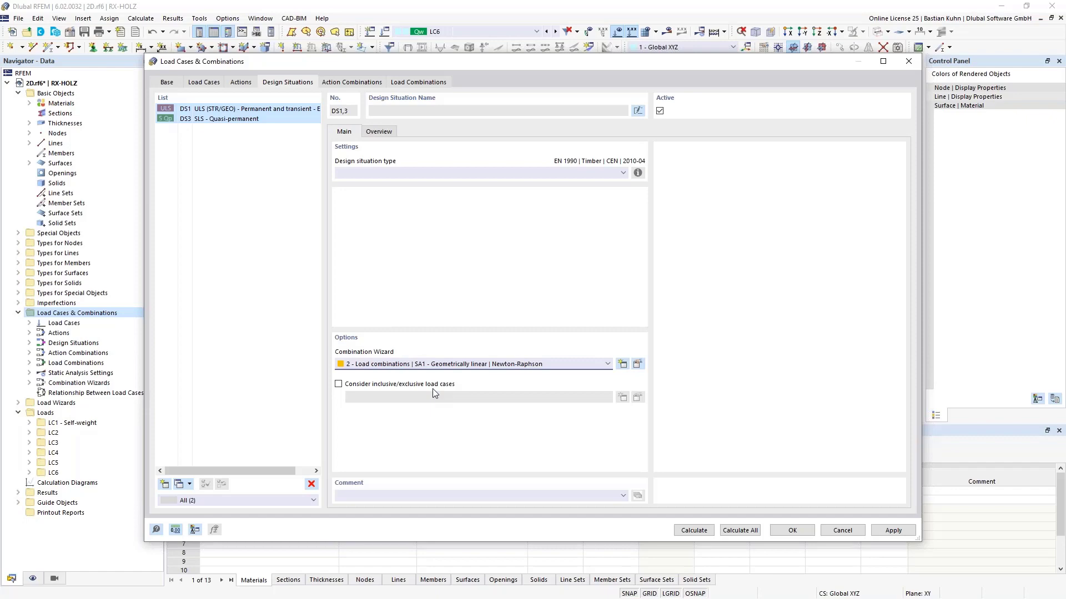
click(790, 533)
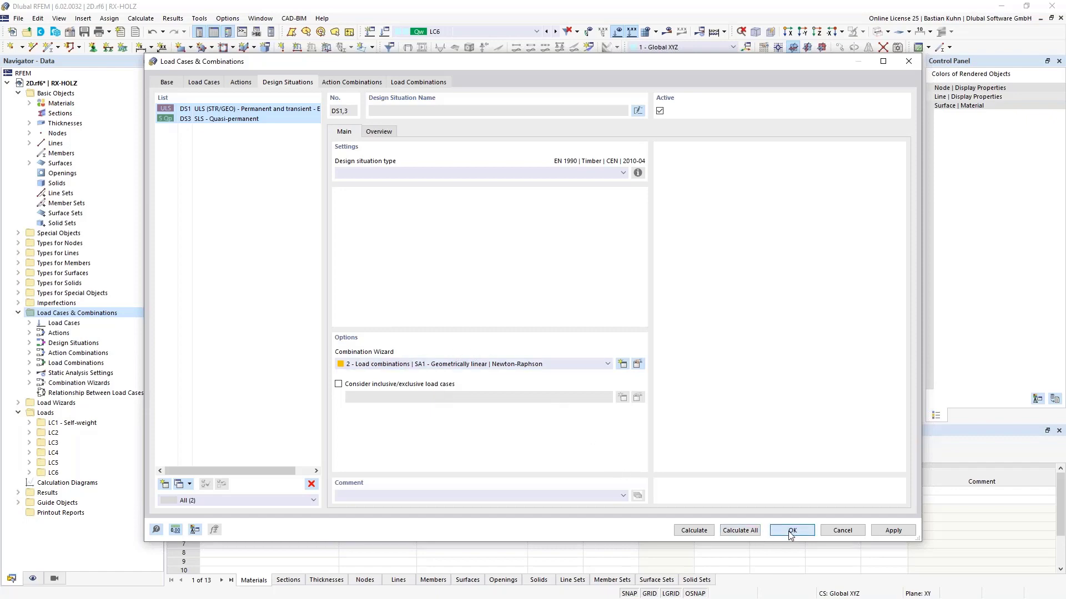
Calculate design situation DS1, ULS (STR/GEO) - Permanent and transient - Eq. 6.10, and inspect its displacements on the plate.
click(486, 32)
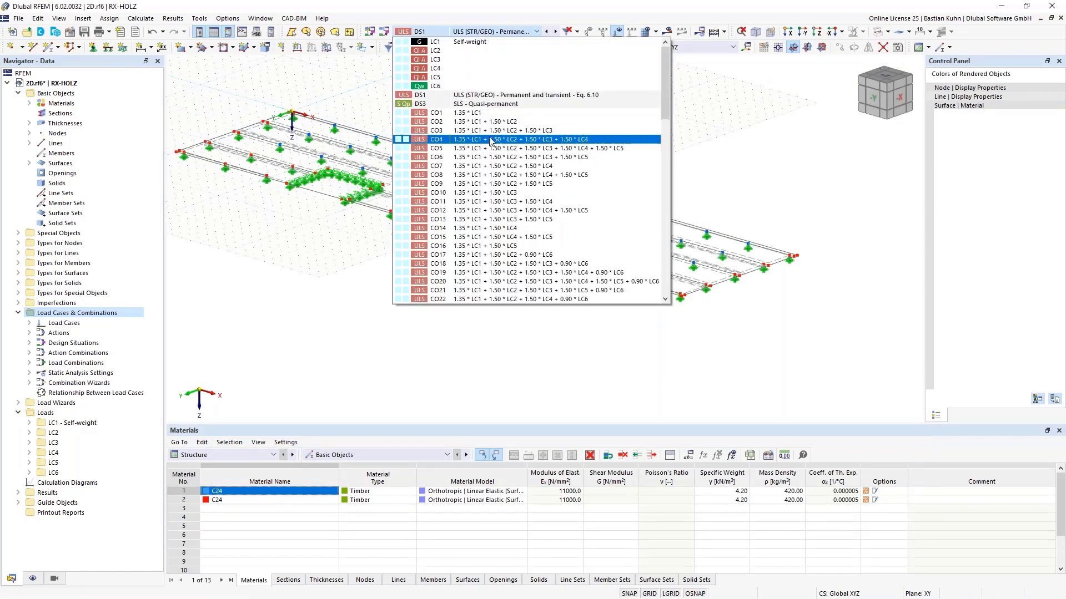
click(480, 96)
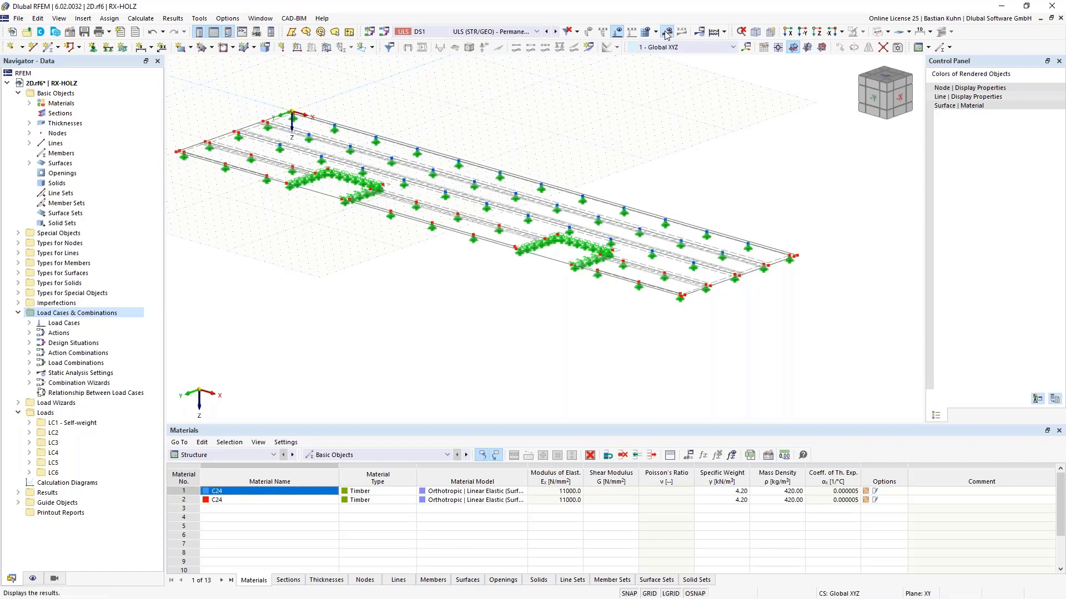
click(579, 354)
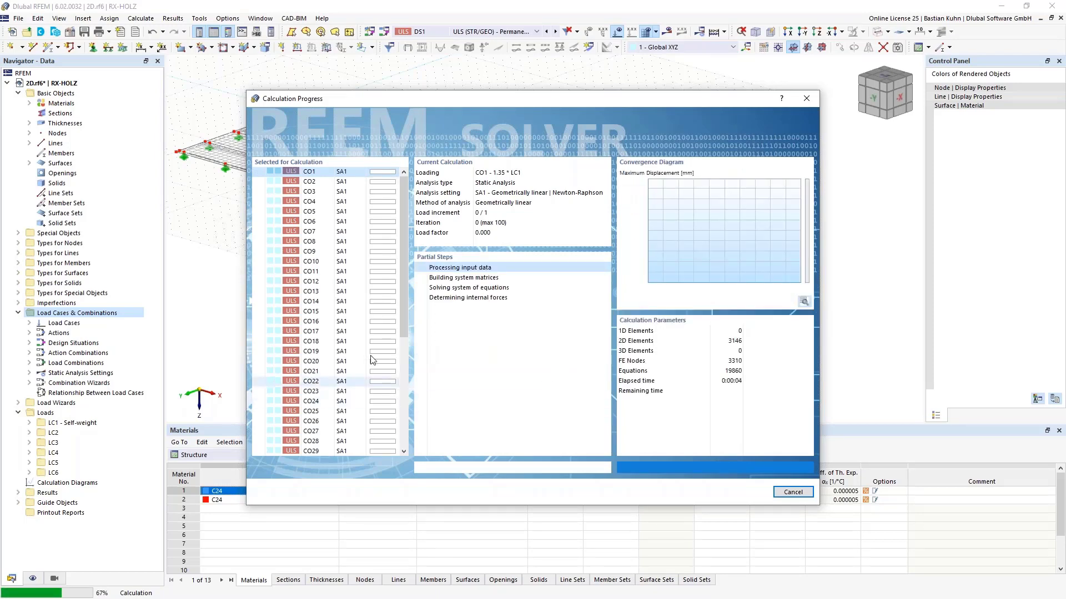
scroll(333, 262, down, 2)
scroll(388, 422, down, 4)
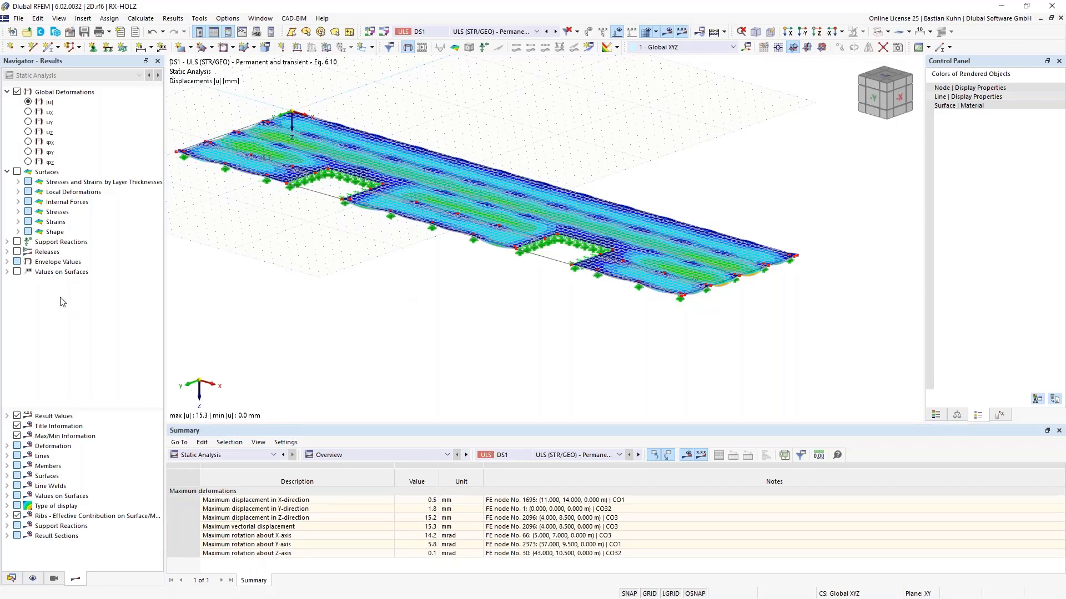
middle_drag(368, 249, 389, 345)
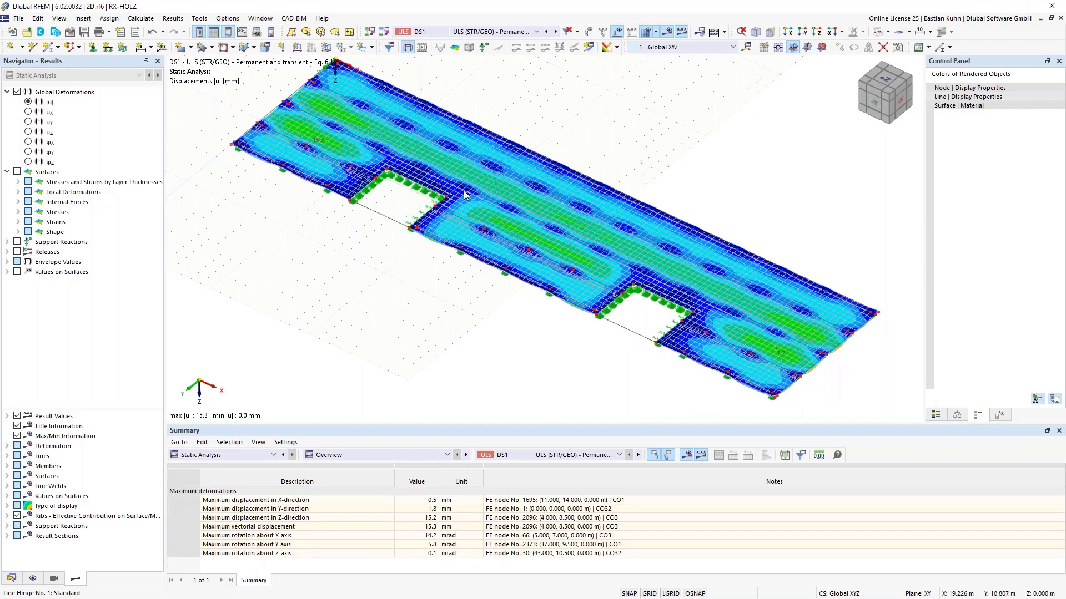
Calculate load case LC6 and inspect its displacements on the plate in plan and in 3D.
click(521, 32)
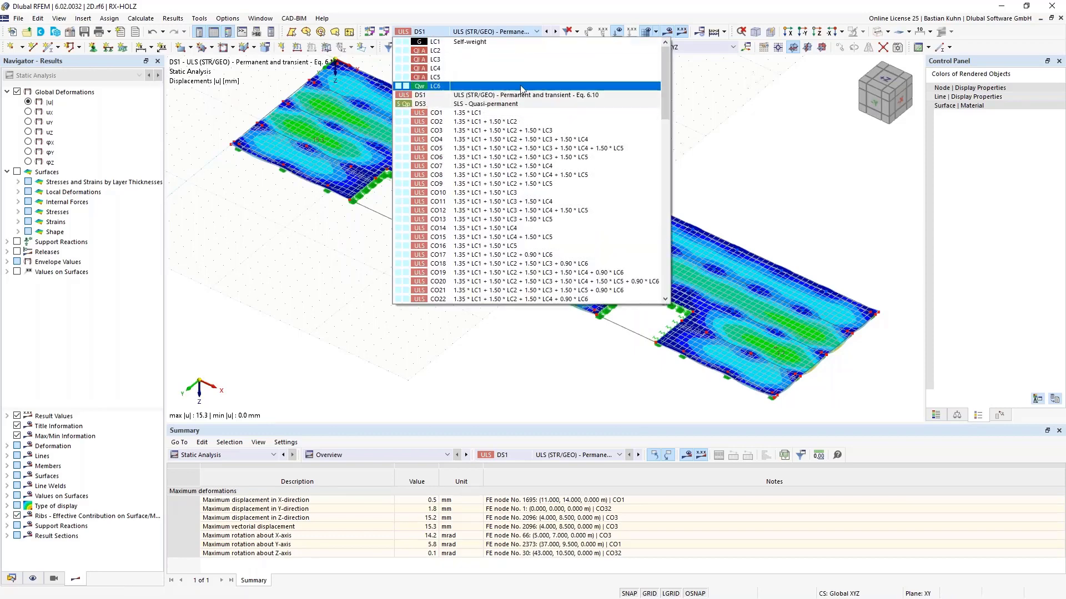
click(520, 90)
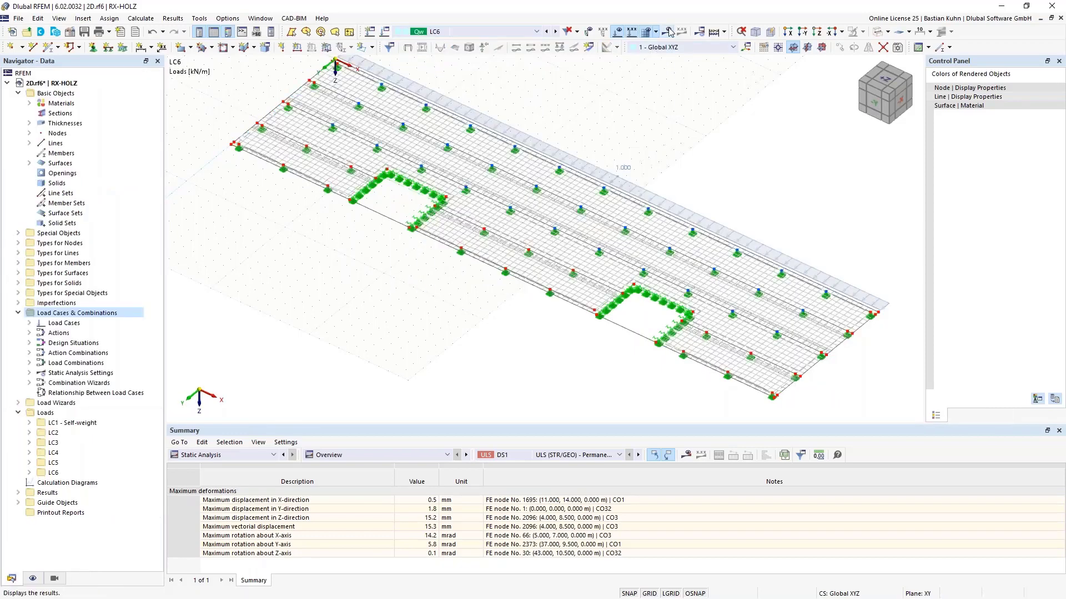
click(579, 352)
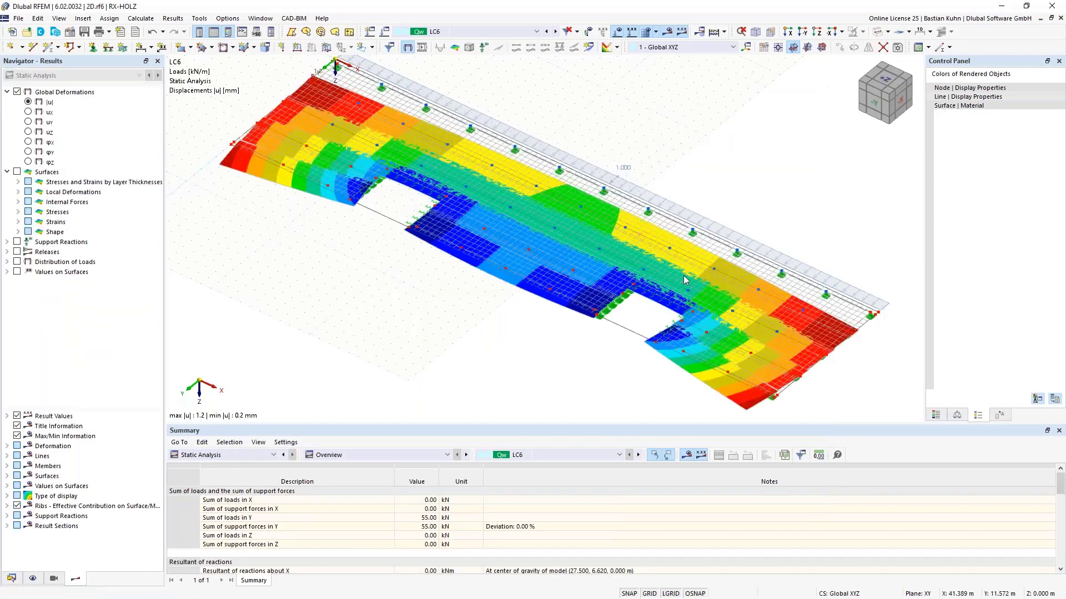
click(808, 47)
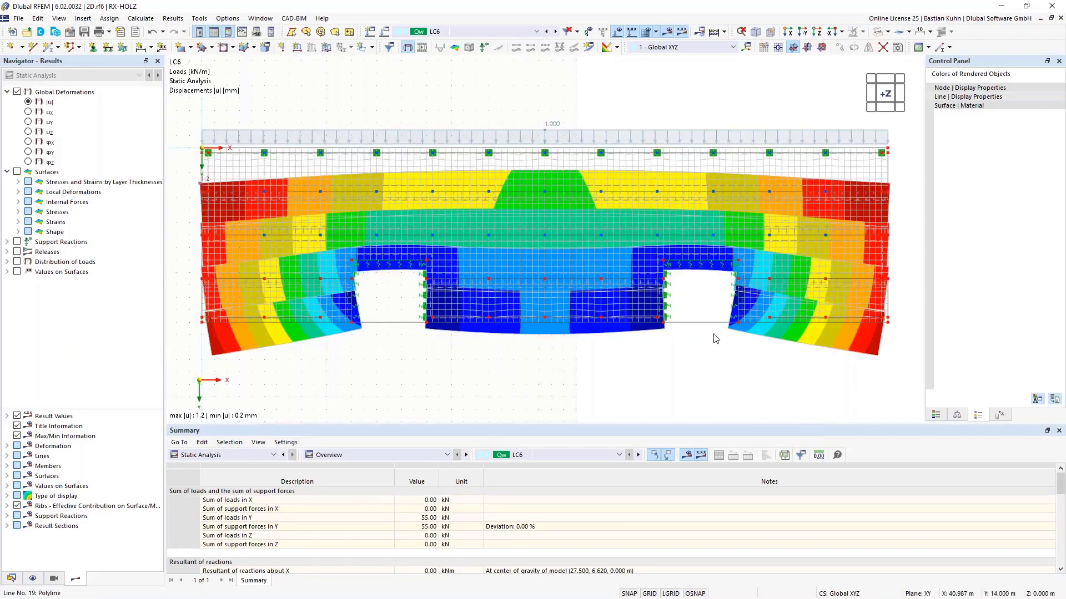
ctrl+middle_drag(715, 339, 599, 227)
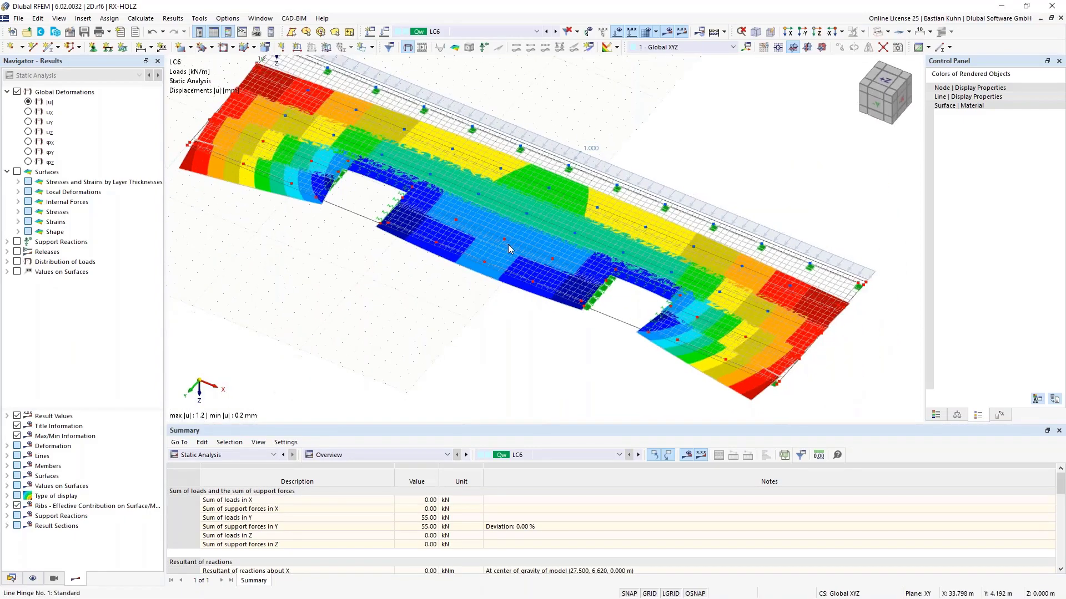
Show the support reactions and the line hinge forces n for LC6, with the global deformations hidden.
click(484, 48)
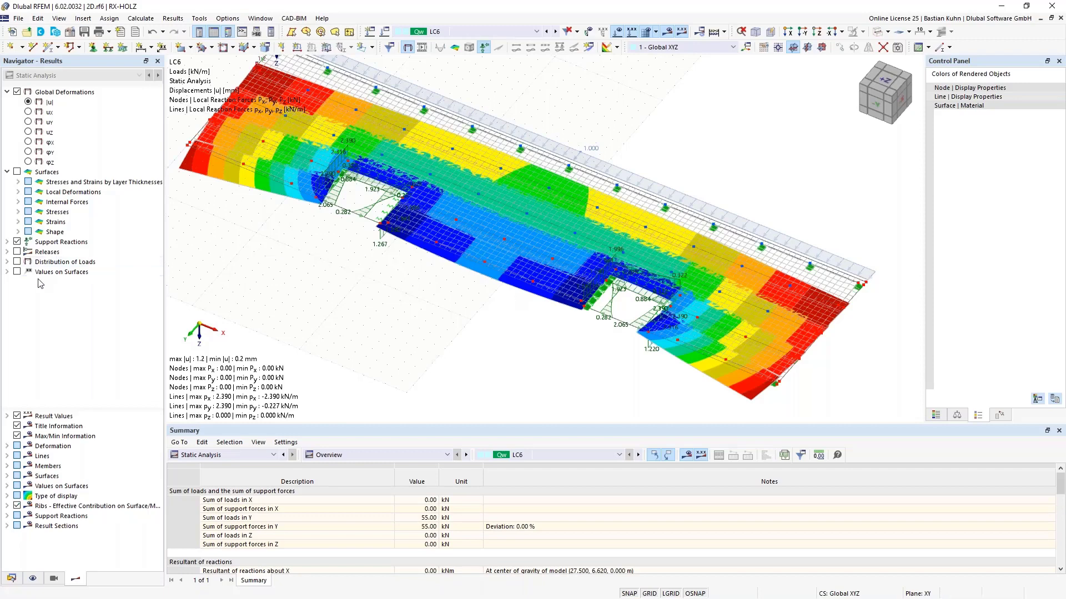
click(7, 252)
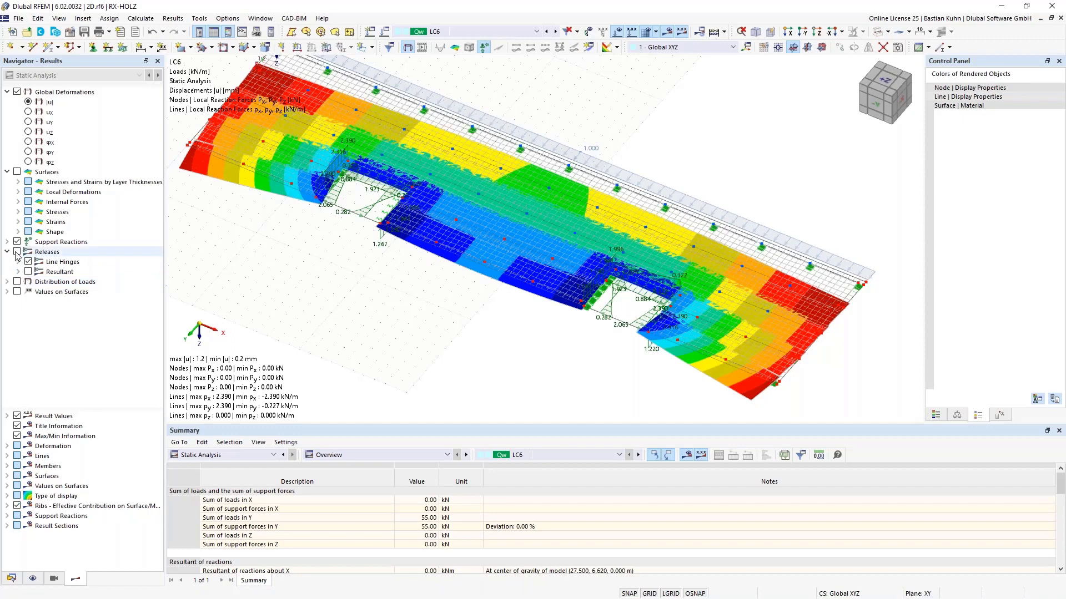
click(17, 252)
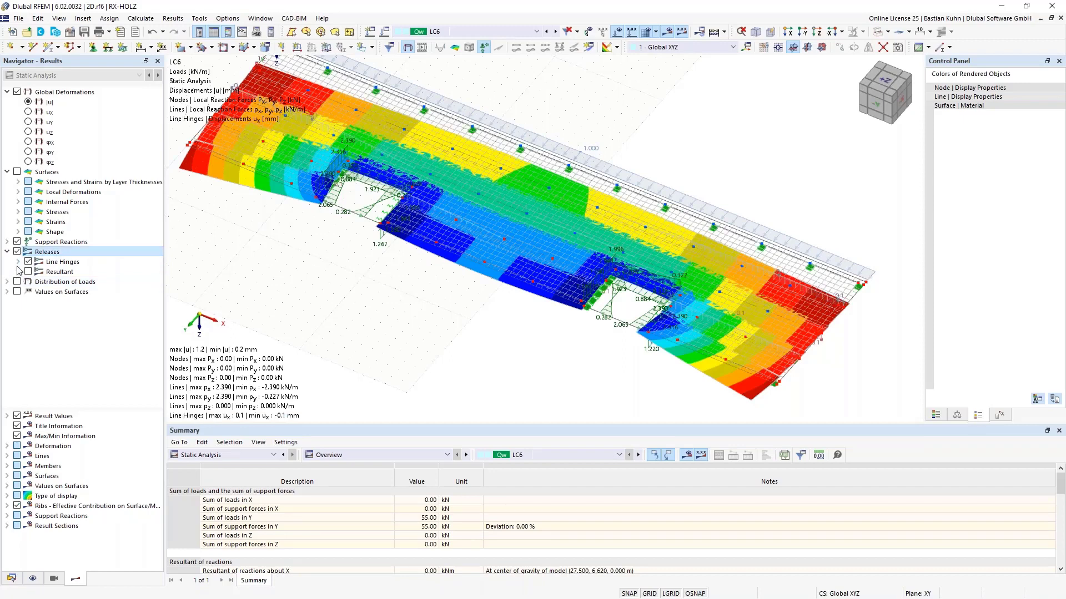
click(19, 262)
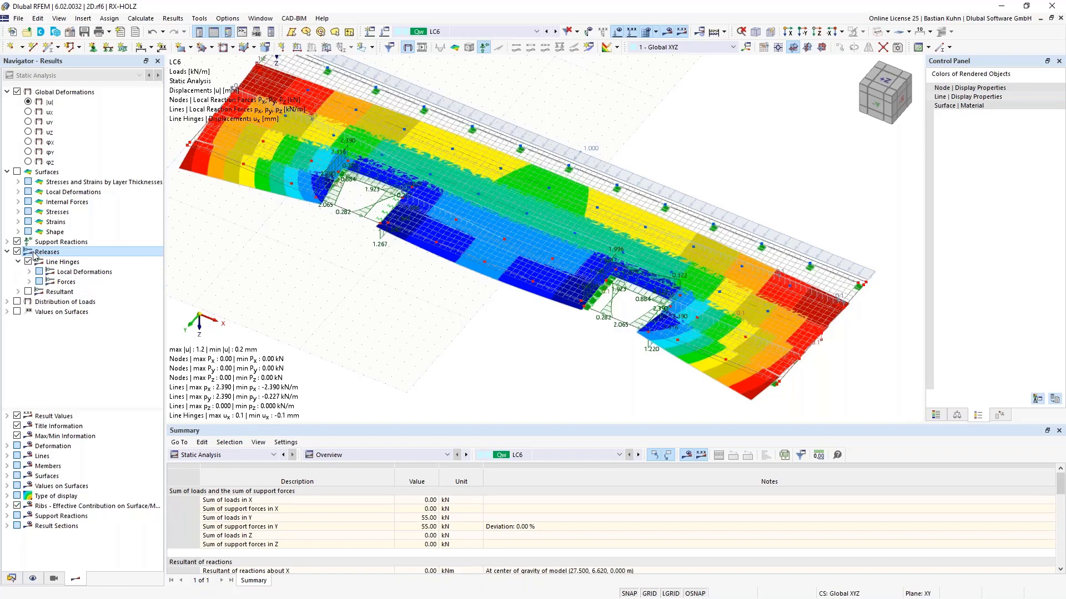
click(29, 282)
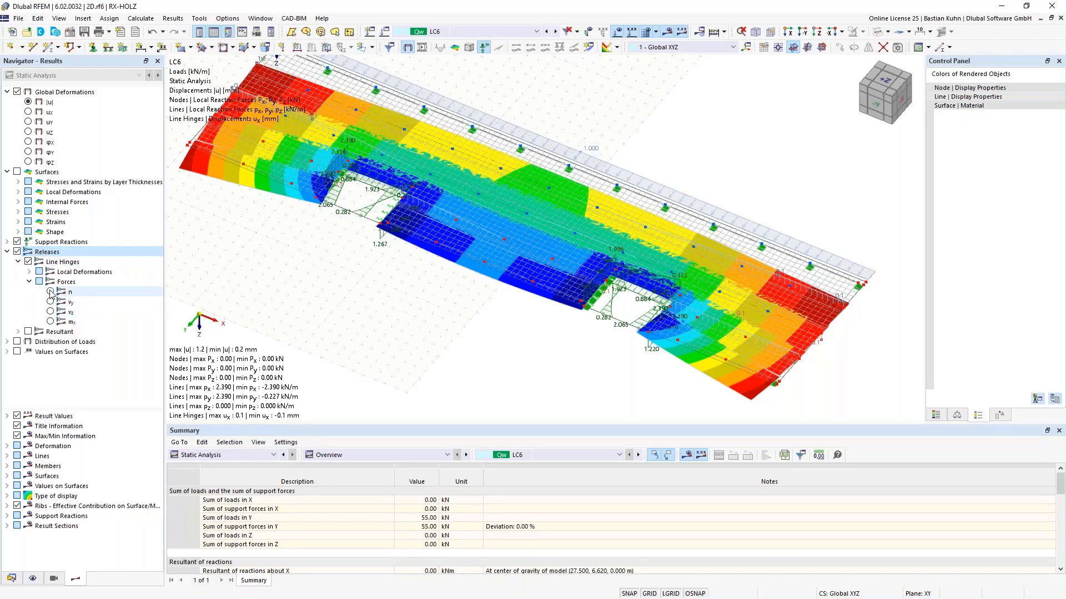
click(50, 292)
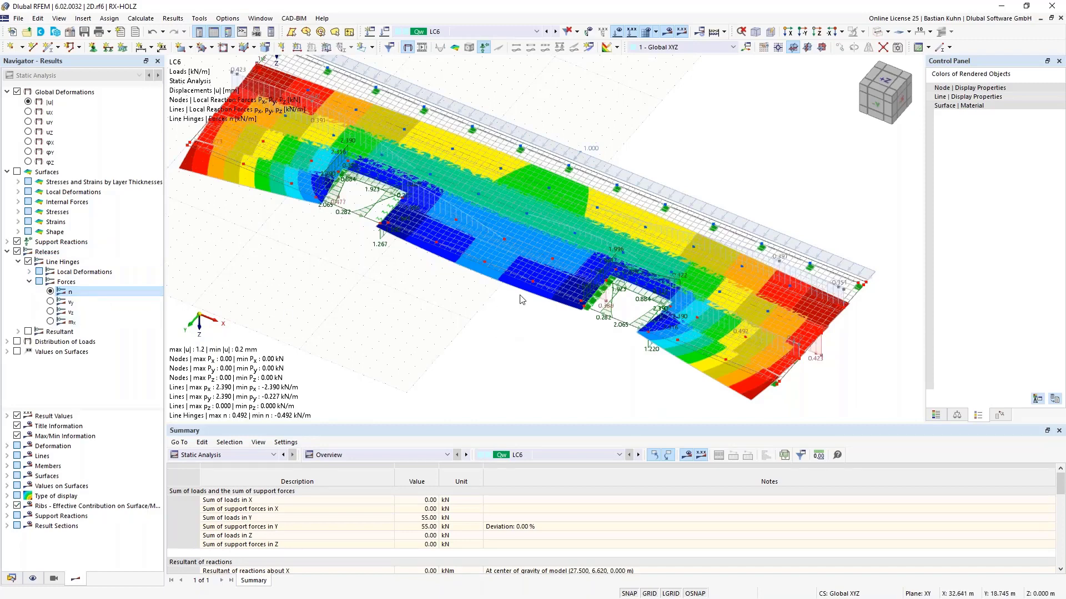
click(17, 91)
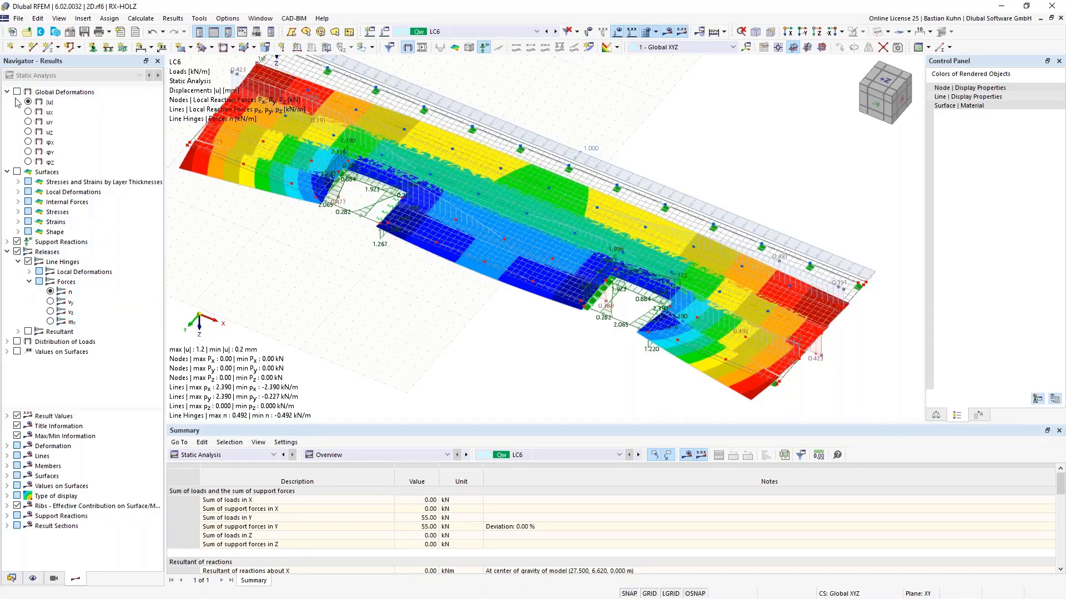
Open the result diagrams for line 43, which carries the line hinge force n under LC6.
ctrl+middle_drag(514, 335, 369, 309)
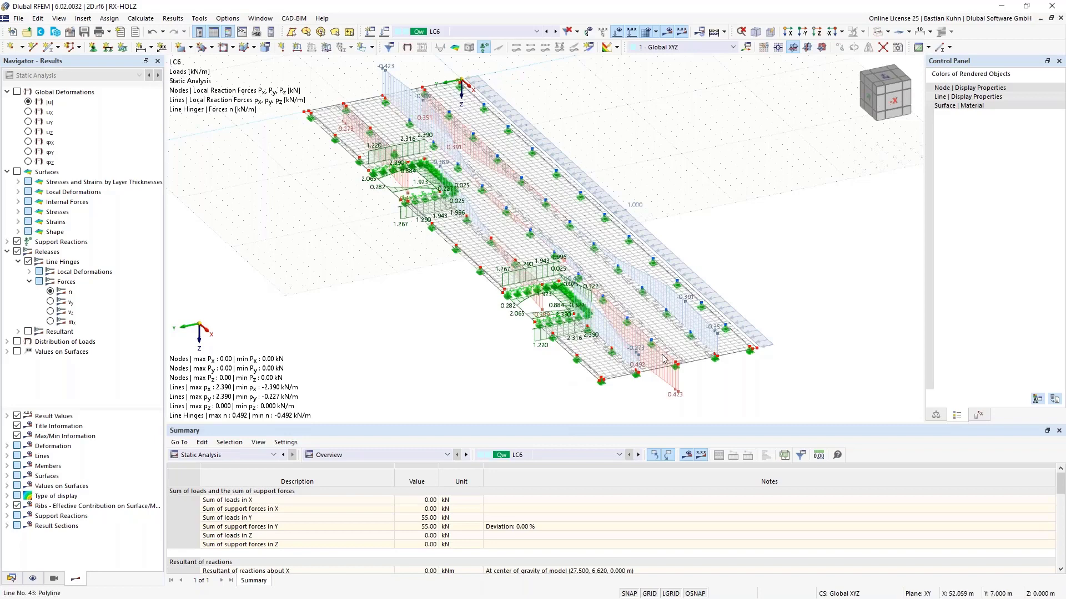
scroll(662, 358, up, 2)
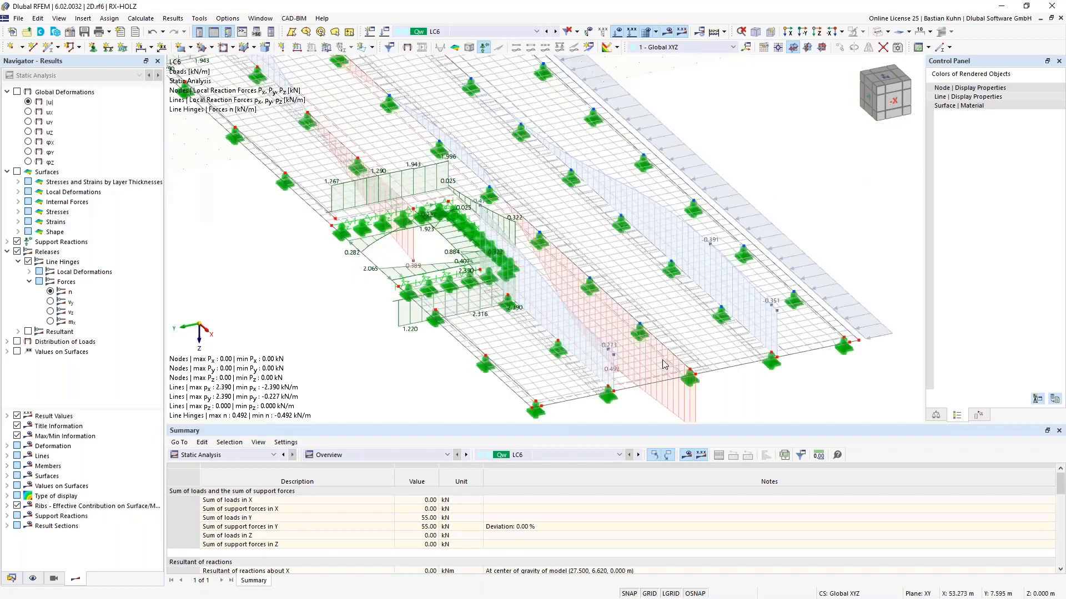
right_click(636, 308)
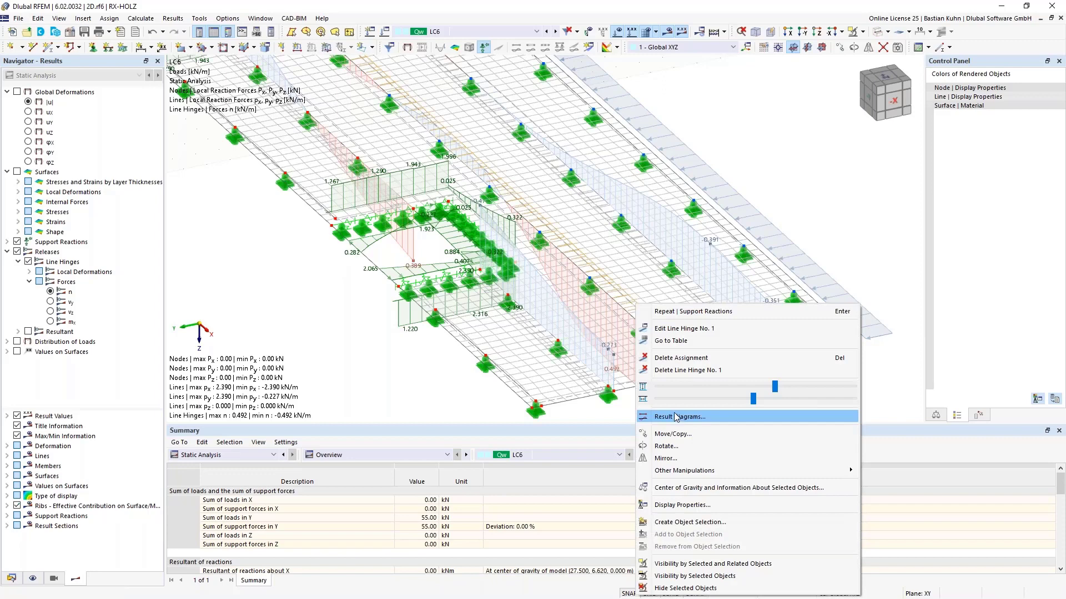
click(620, 310)
right_click(621, 308)
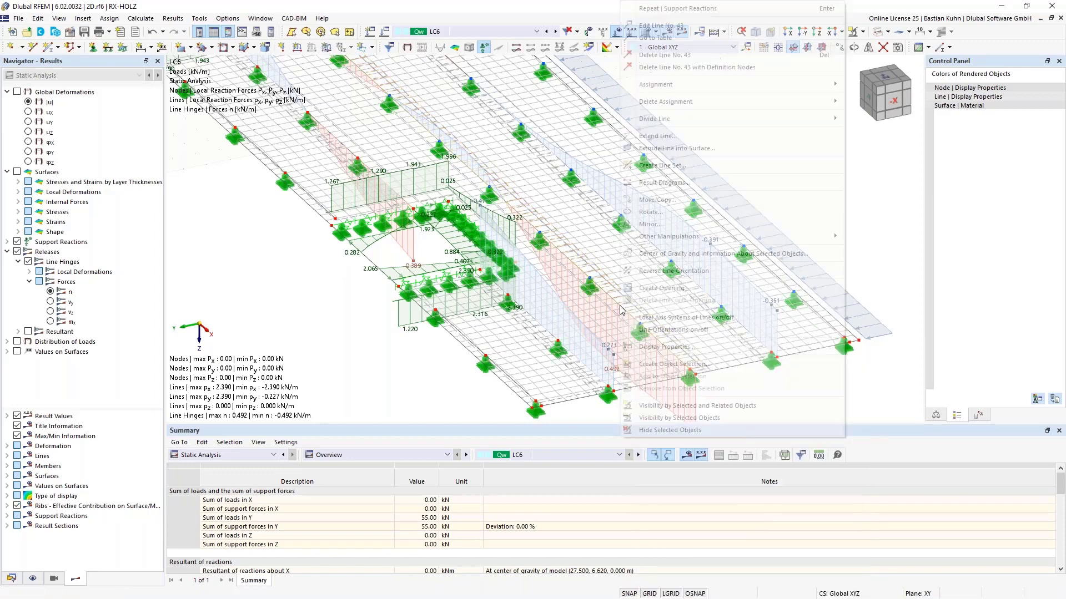
click(665, 183)
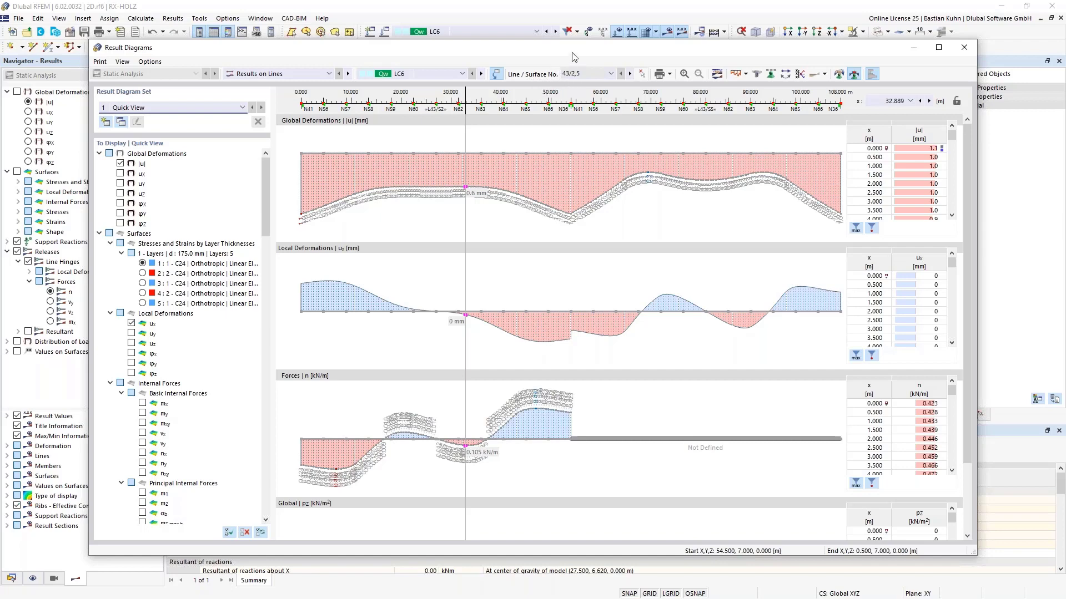
Restrict the result diagrams to line/surface 43/5.
click(610, 74)
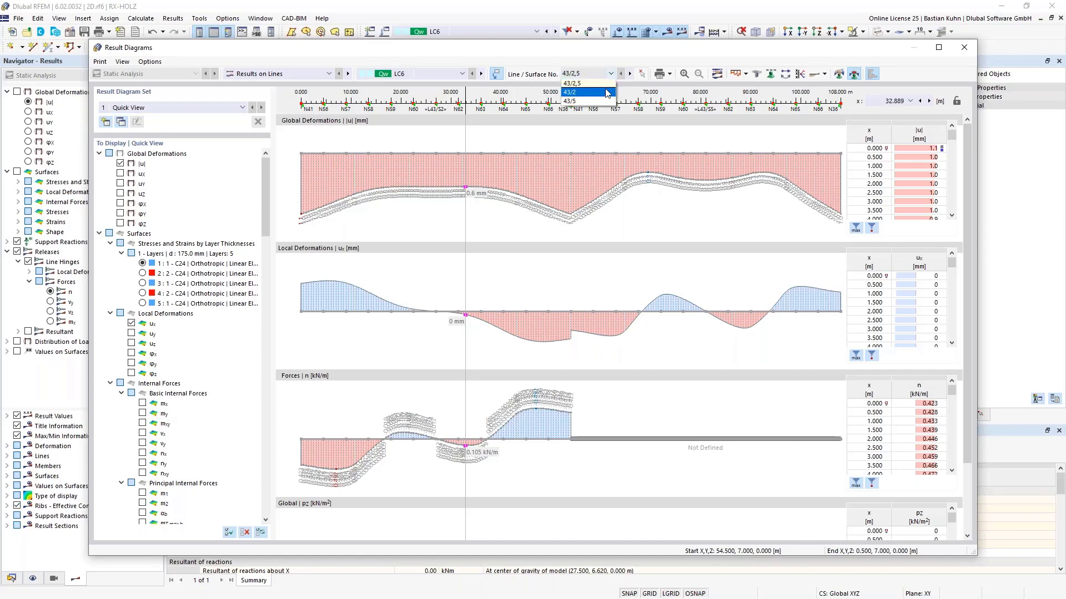
click(601, 48)
drag(605, 49, 575, 68)
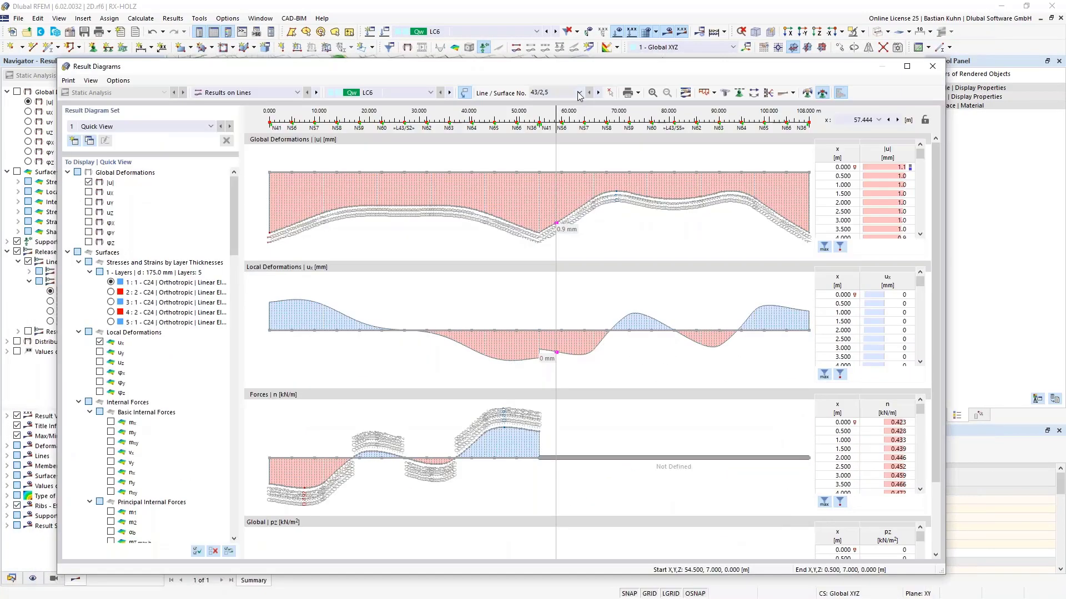
click(578, 93)
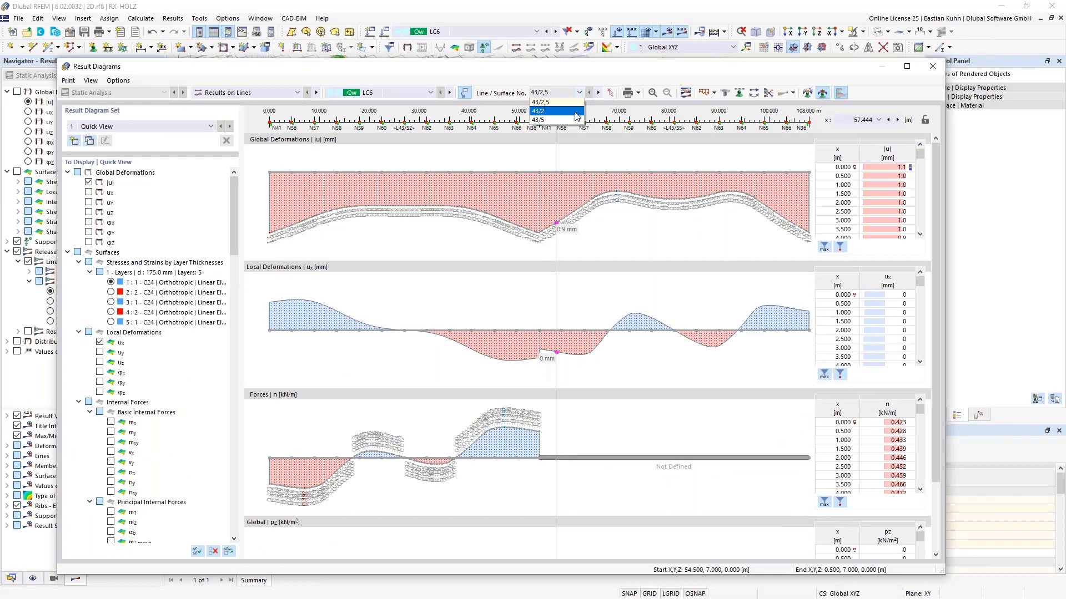
click(575, 120)
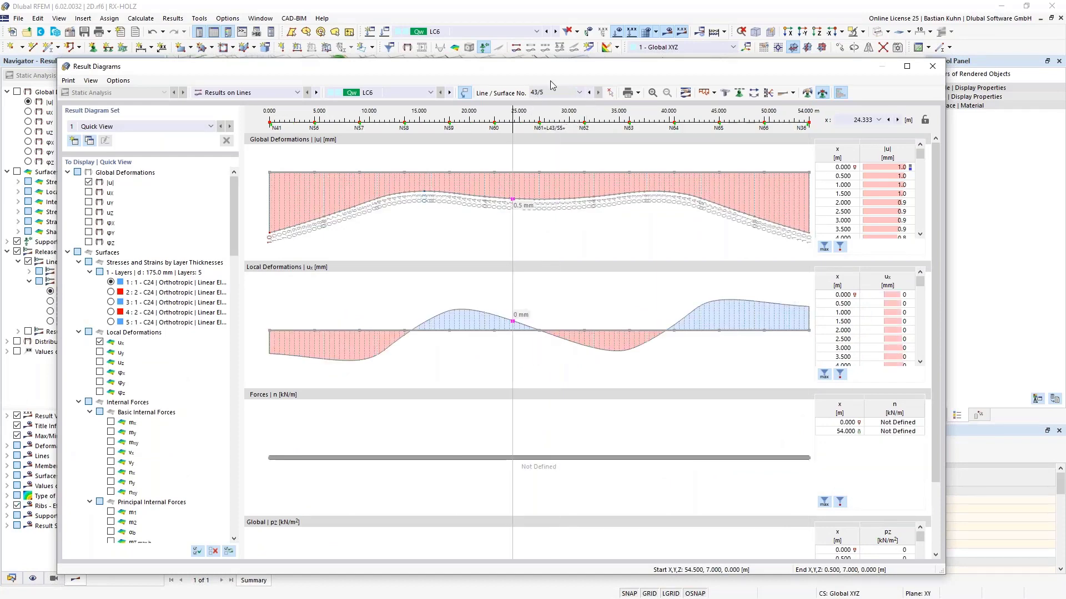
drag(559, 71, 527, 49)
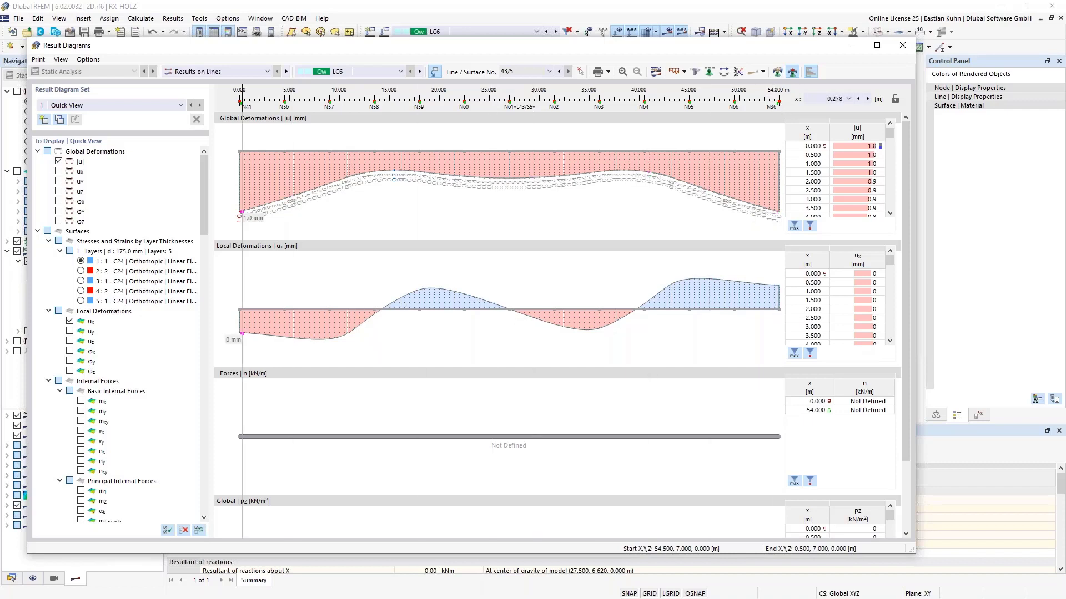
Hide the global deformation |u|, local deformation ux and global load pz diagrams, and close the result diagrams.
click(58, 162)
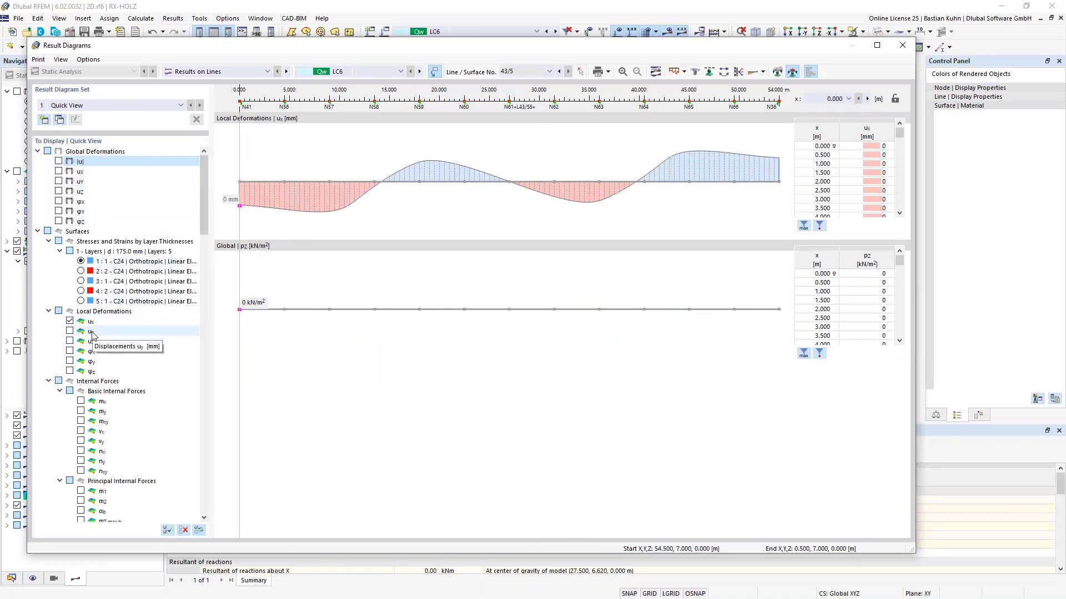
scroll(66, 319, down, 2)
click(68, 259)
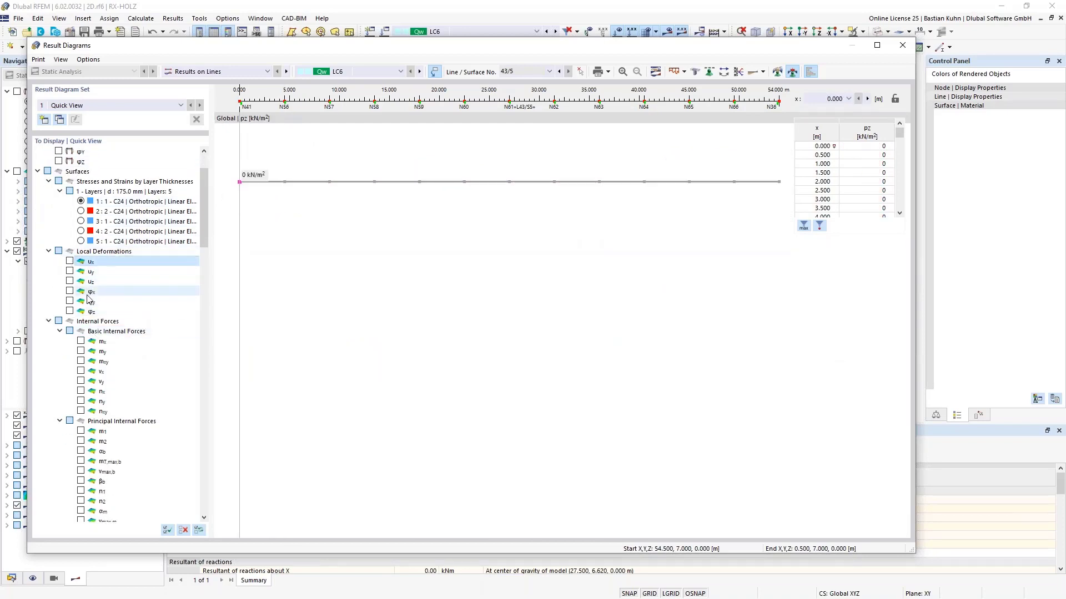
drag(197, 354, 202, 491)
click(80, 472)
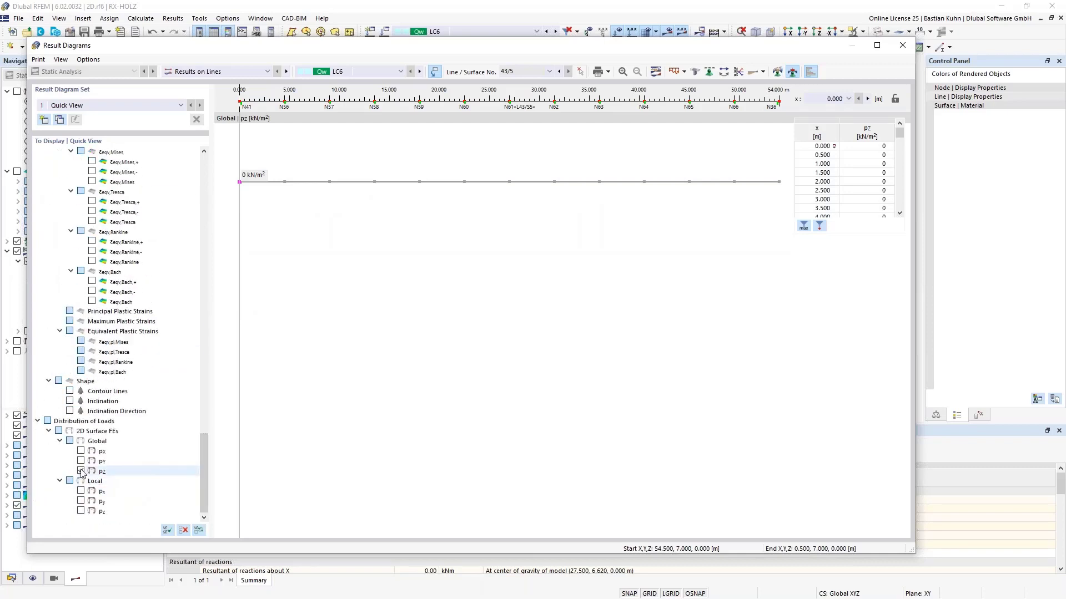
click(80, 471)
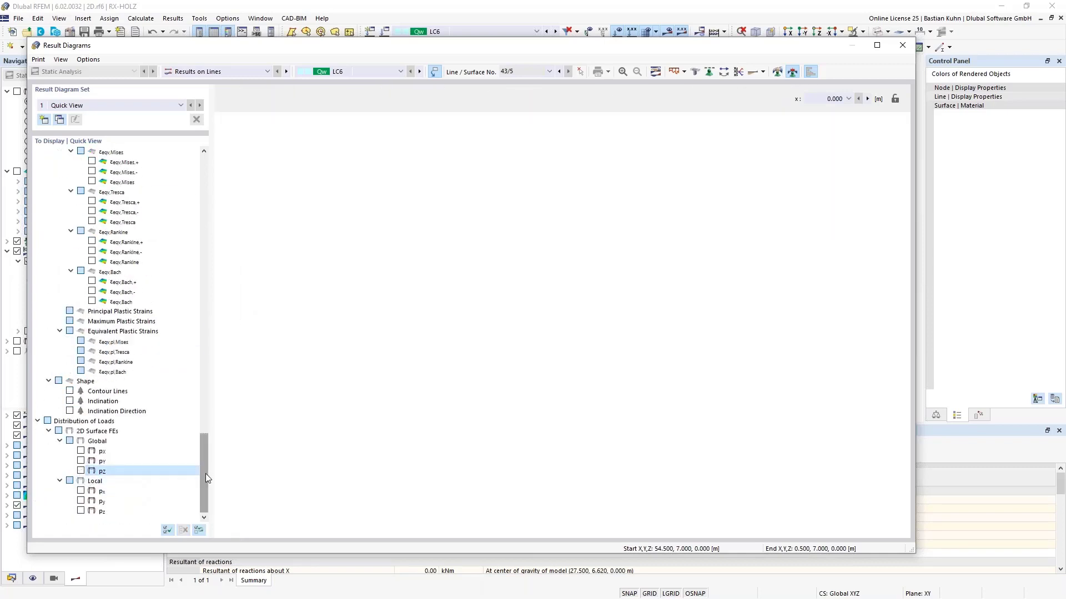
drag(206, 474, 216, 174)
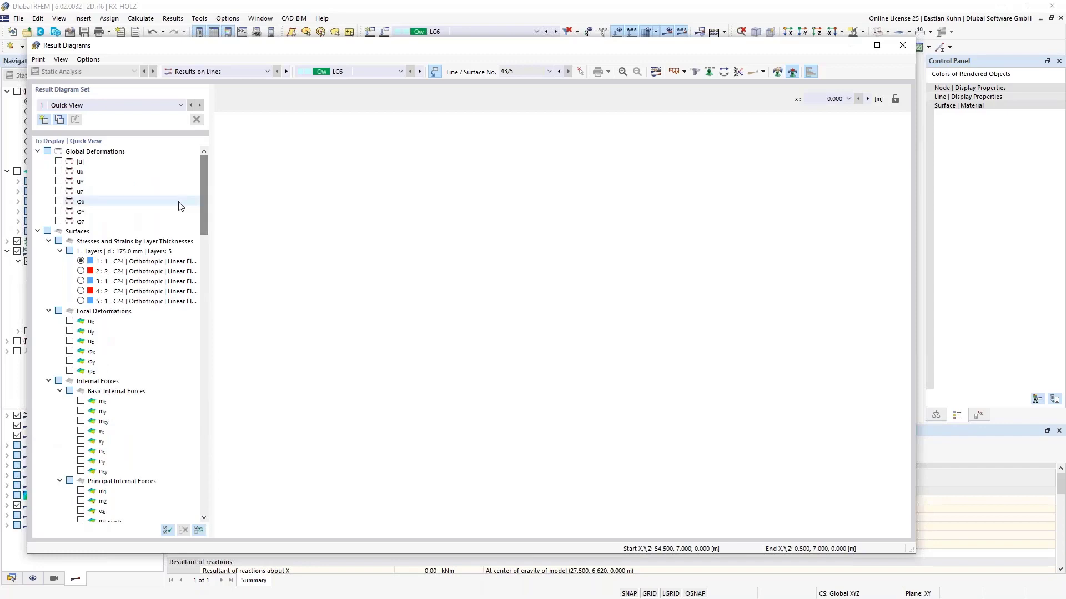
click(901, 44)
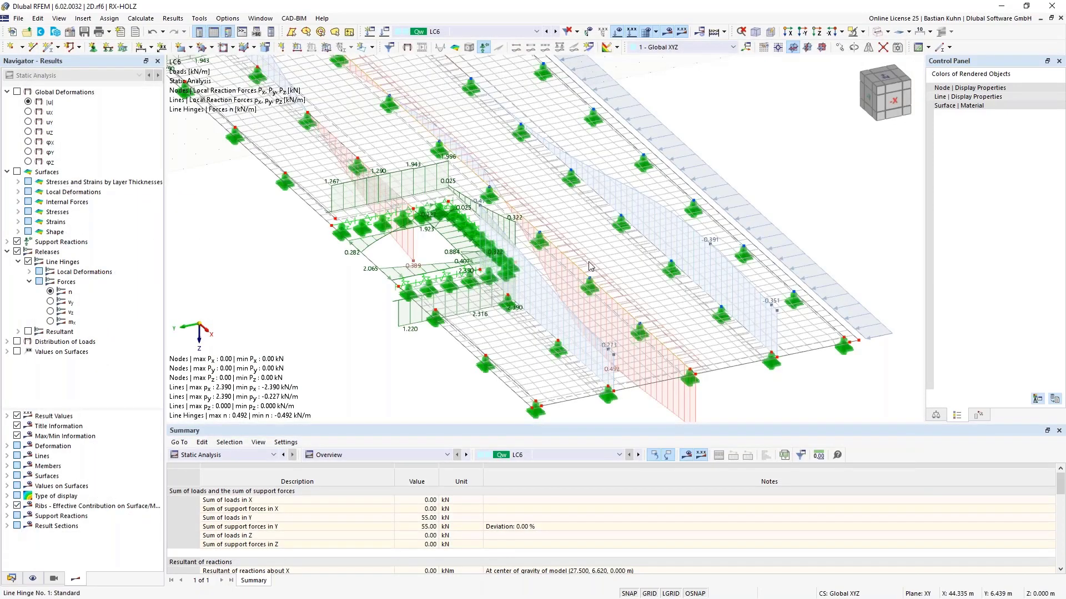
Open the result diagrams for line hinge 1 on line/surface 43/2 and display only the forces n, without deformations or load distribution.
right_click(591, 266)
click(621, 381)
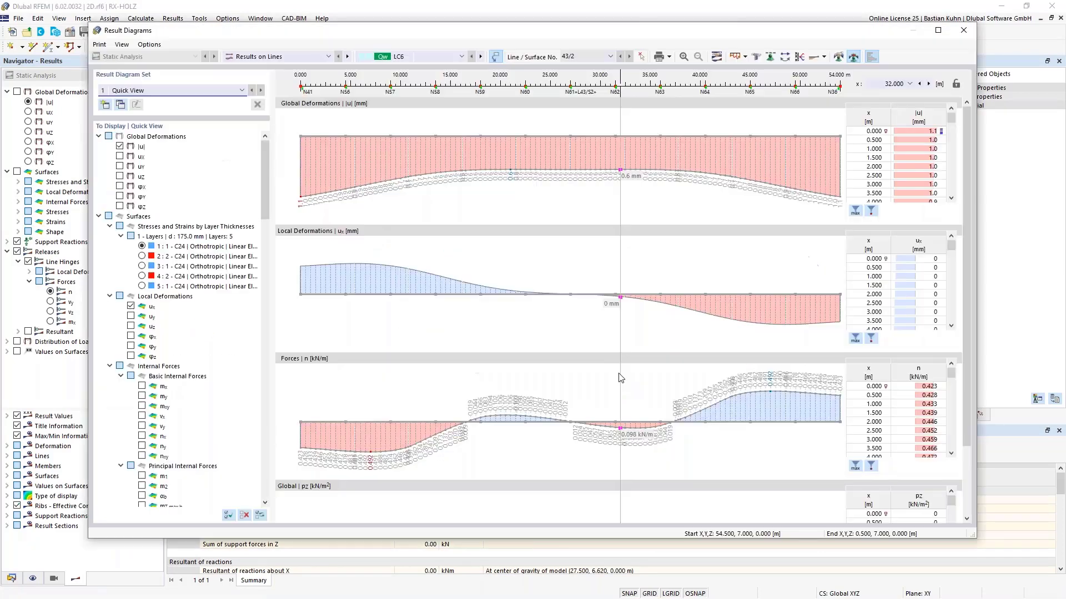
click(120, 146)
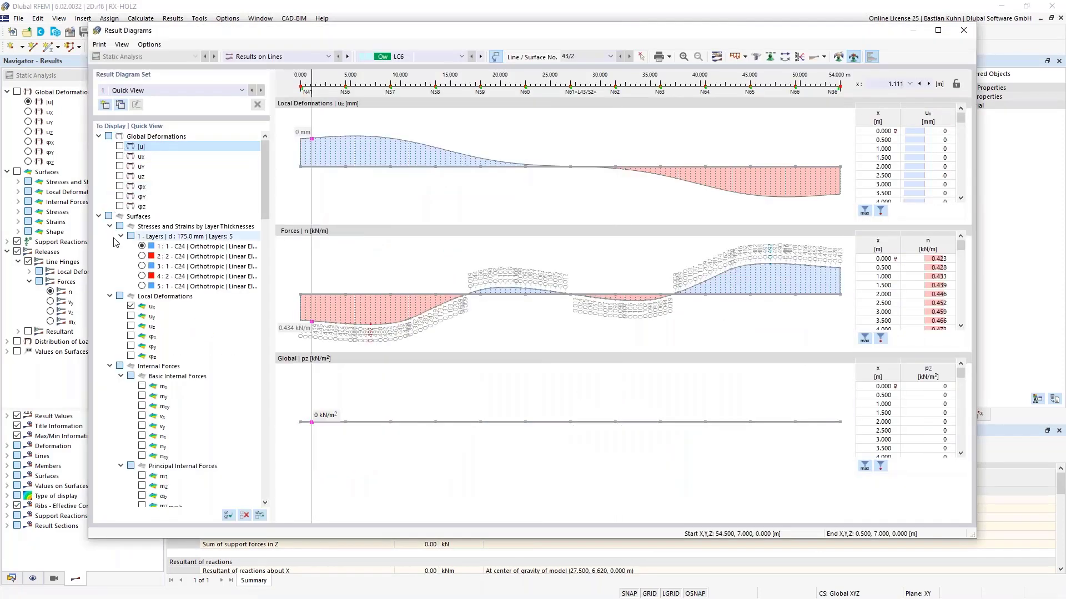
click(130, 306)
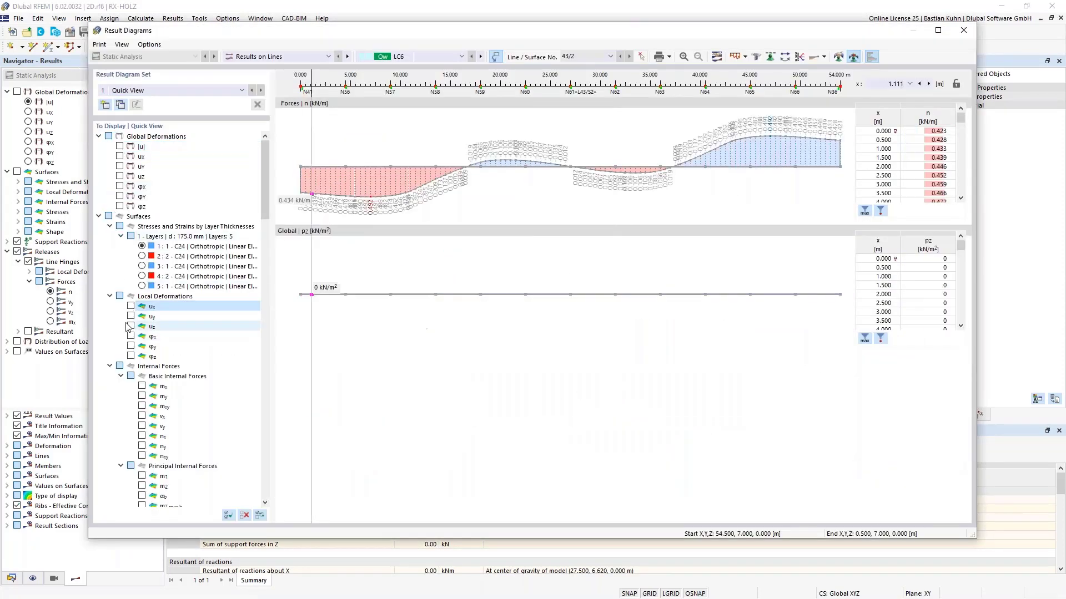
scroll(131, 308, down, 3)
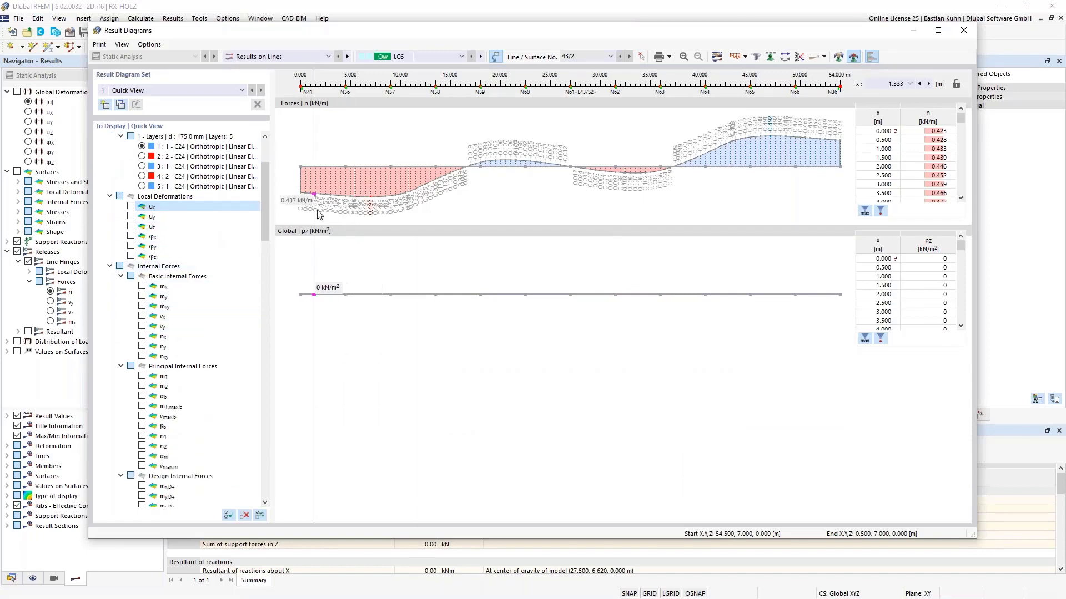
scroll(262, 202, down, 2)
scroll(270, 269, down, 20)
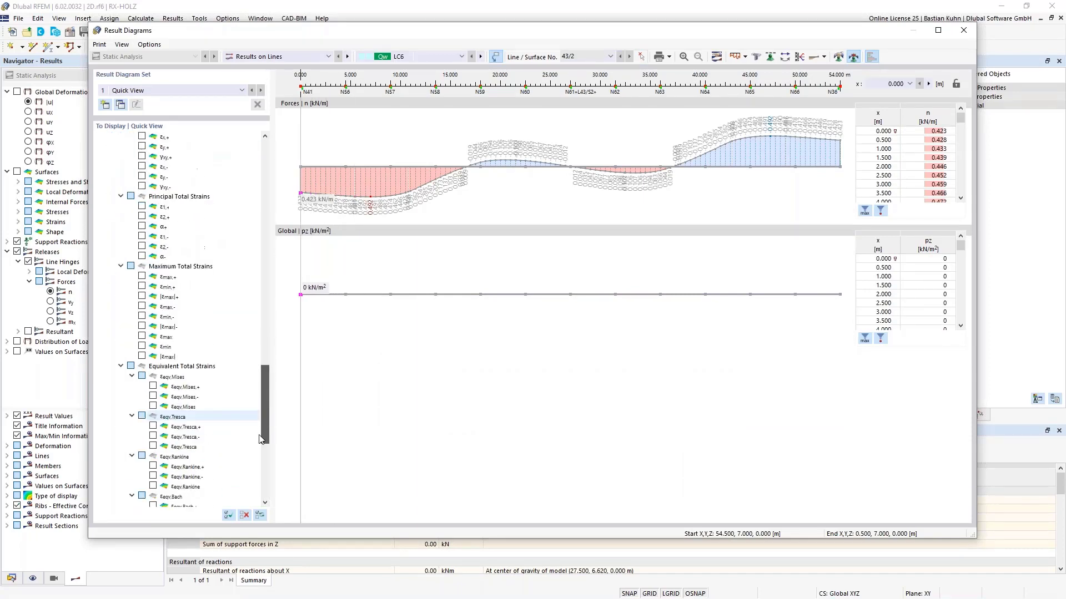
click(142, 456)
click(142, 456)
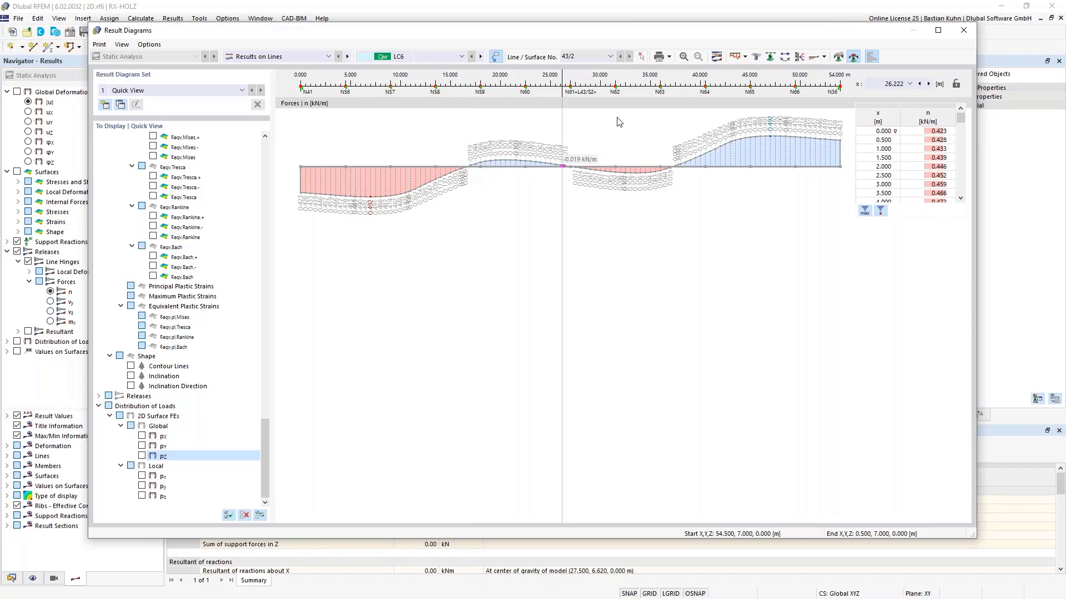
Define a first constant smooth range for the hinge force diagram, from 0 to 16.5 m.
click(838, 57)
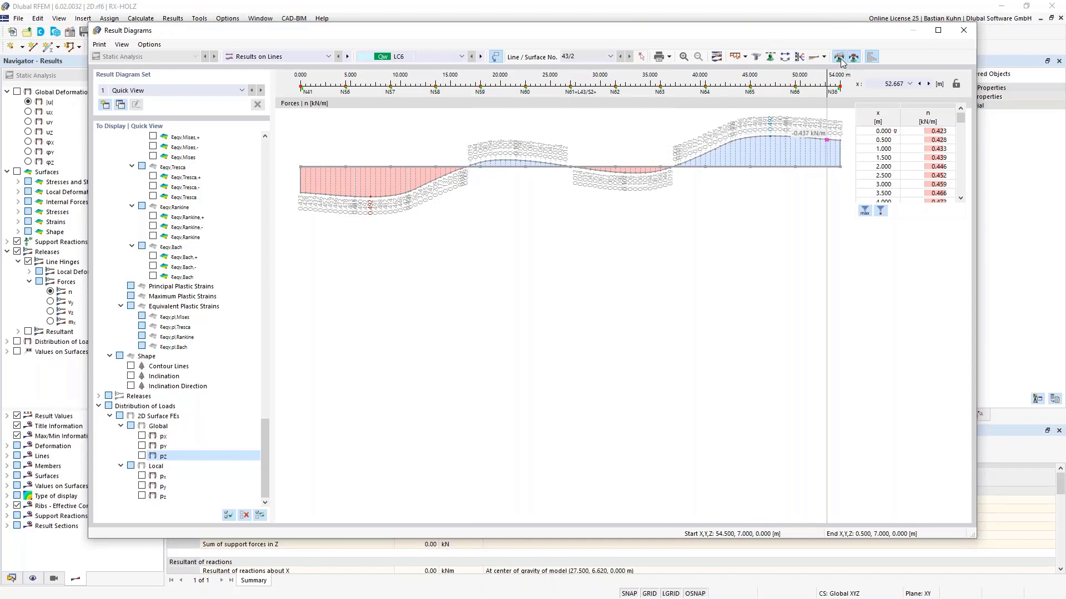
click(427, 191)
click(428, 191)
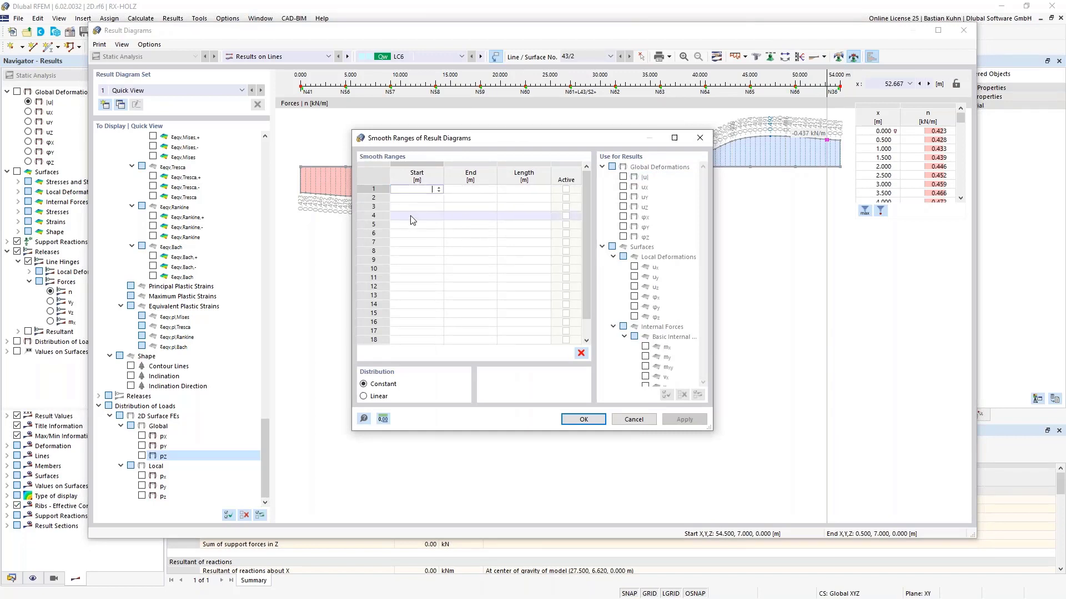
key(Tab)
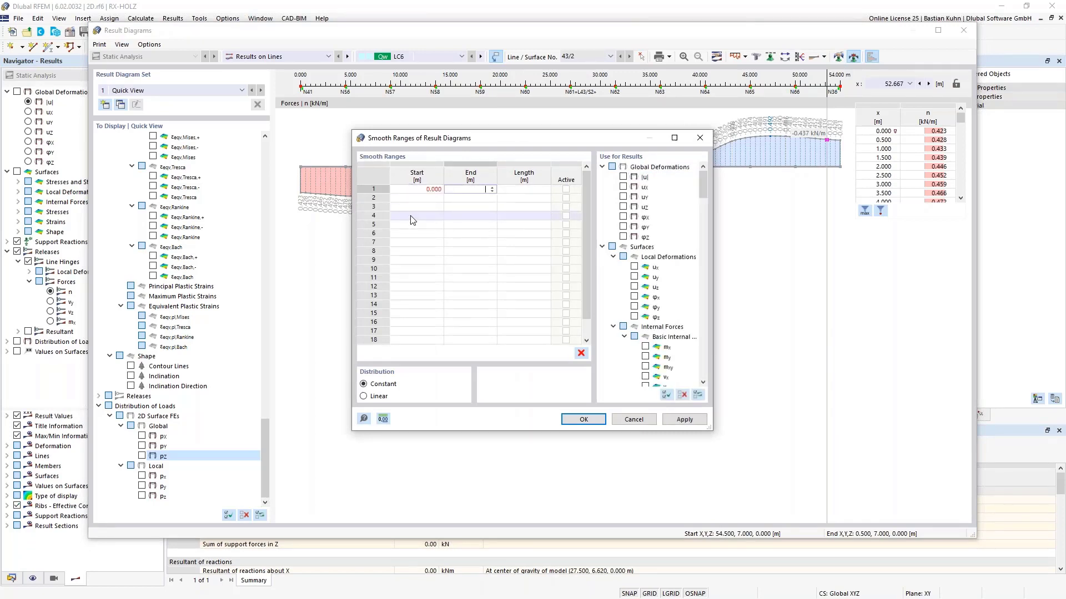
text(16,5)
key(Tab)
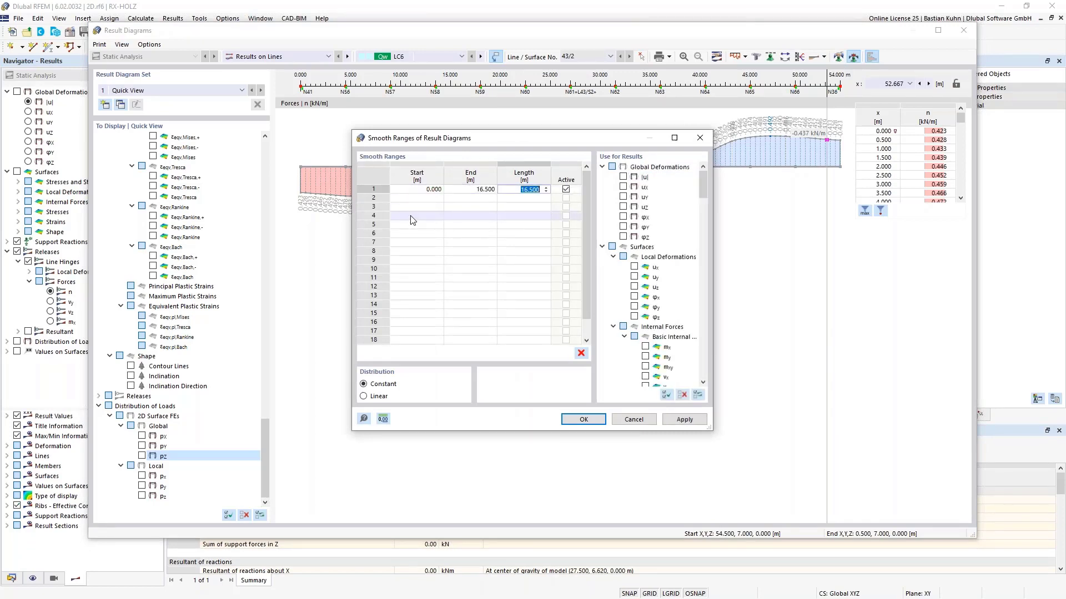
key(Tab)
key(Tab)
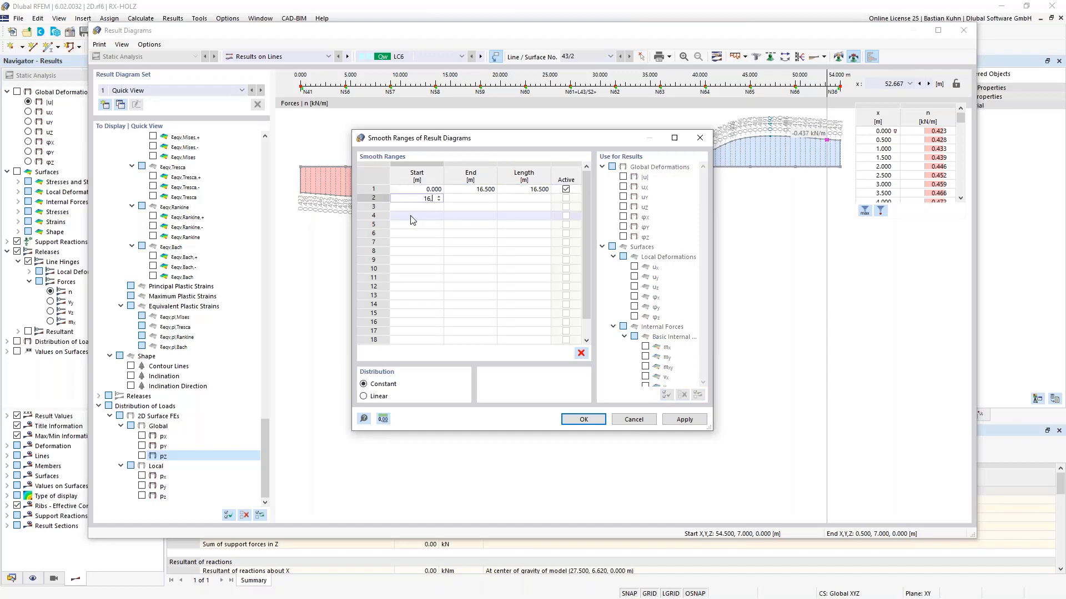
Add a second constant smooth range from 16.5 to 25 m, confirm both ranges and close the result diagrams after reviewing the resultants.
drag(507, 140, 510, 239)
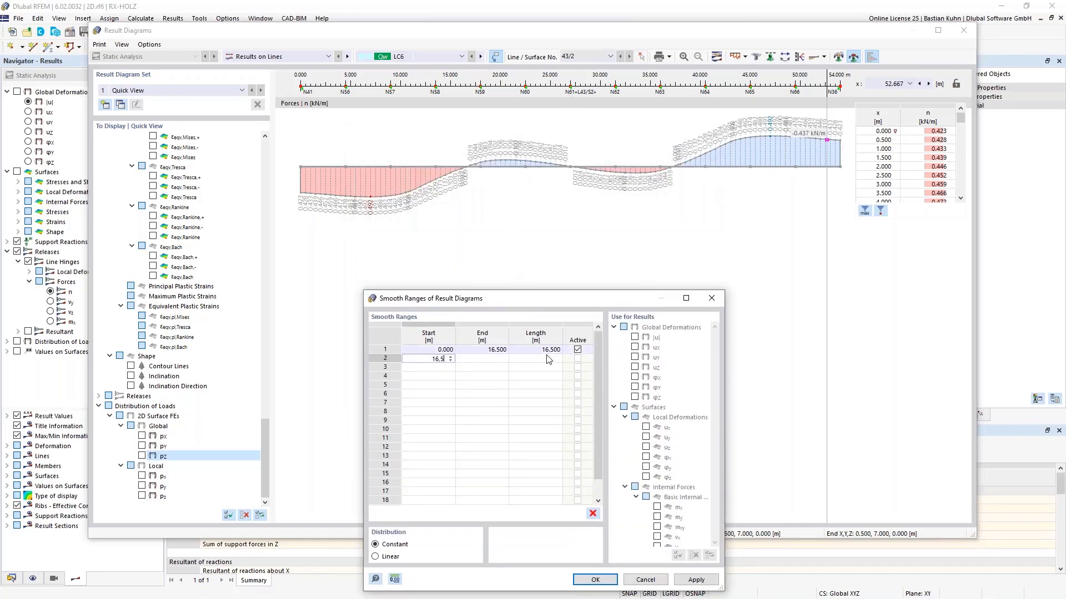
key(Tab)
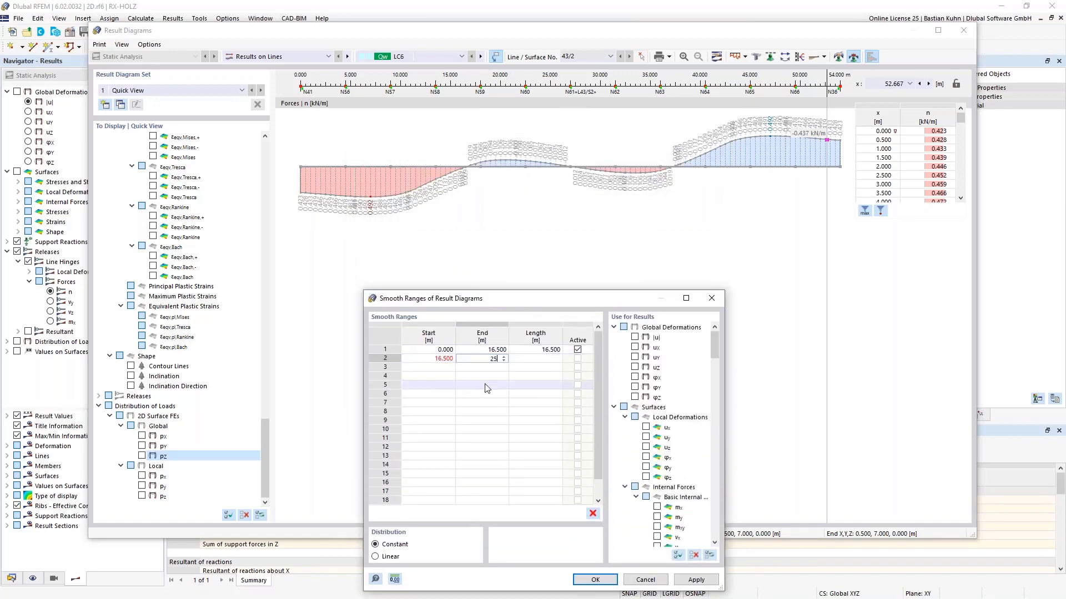
key(Tab)
drag(533, 299, 539, 196)
click(599, 478)
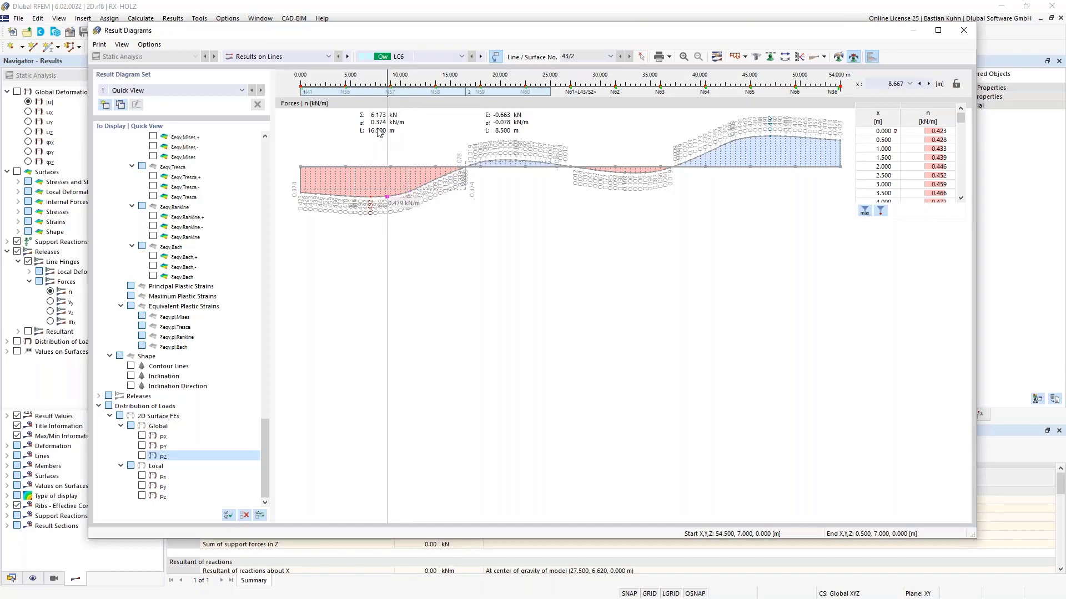
click(962, 33)
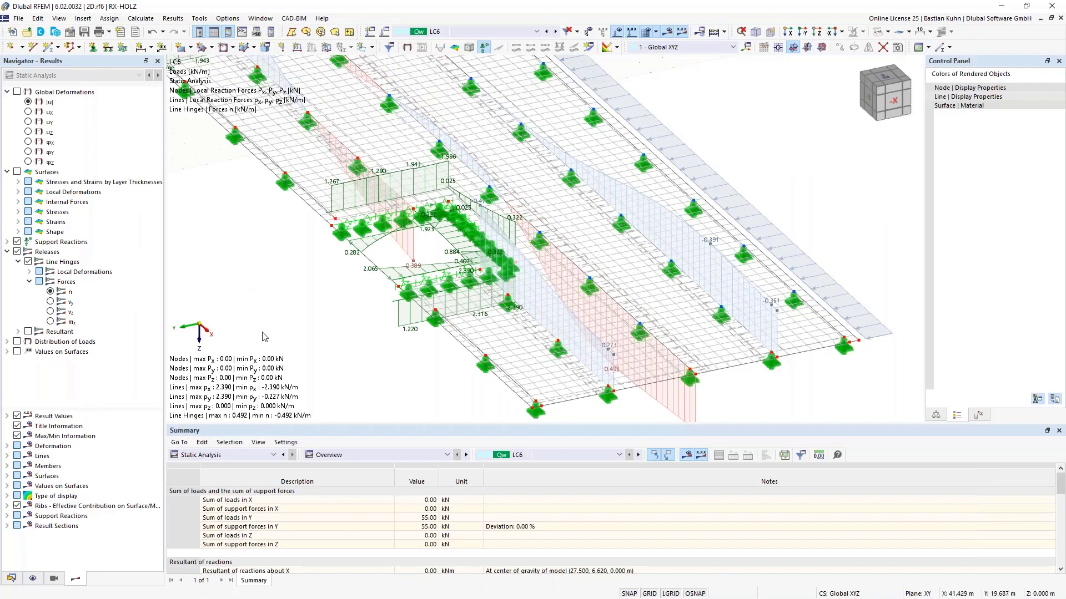
scroll(305, 289, down, 3)
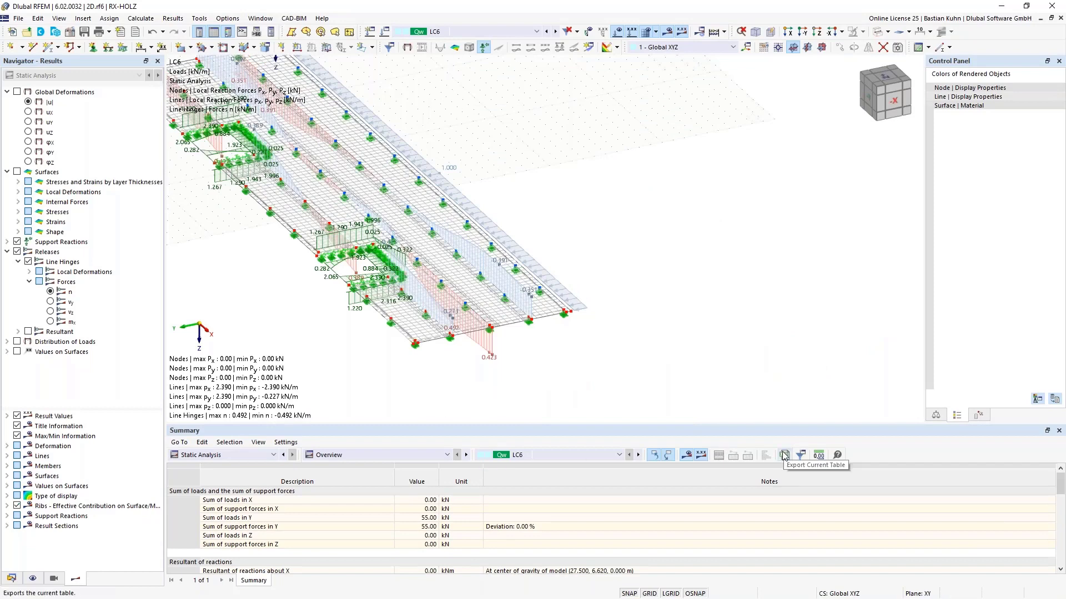
scroll(609, 390, down, 3)
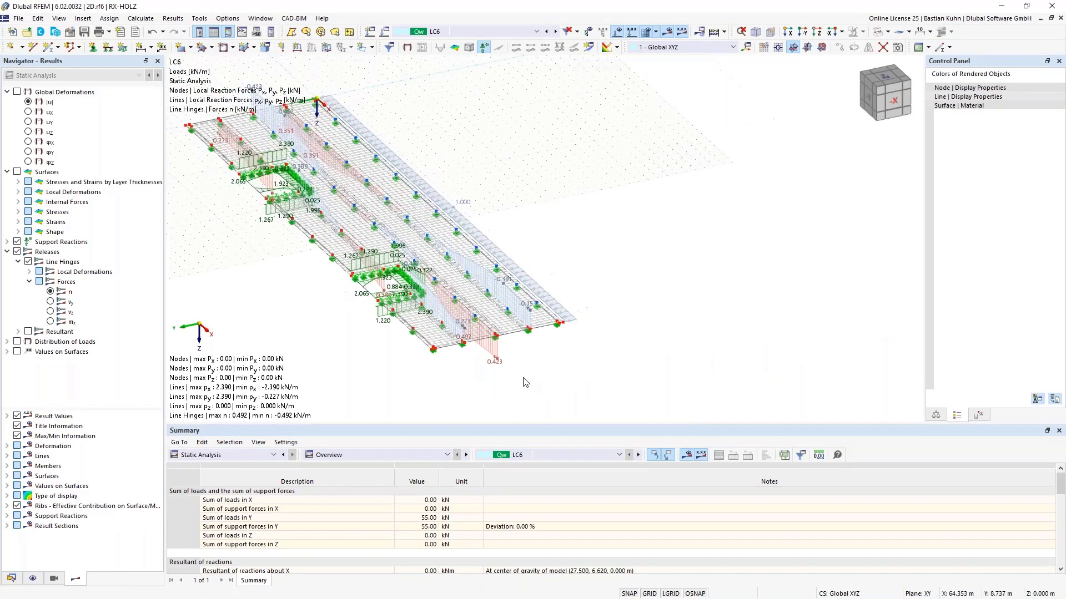
ctrl+middle_drag(536, 383, 577, 381)
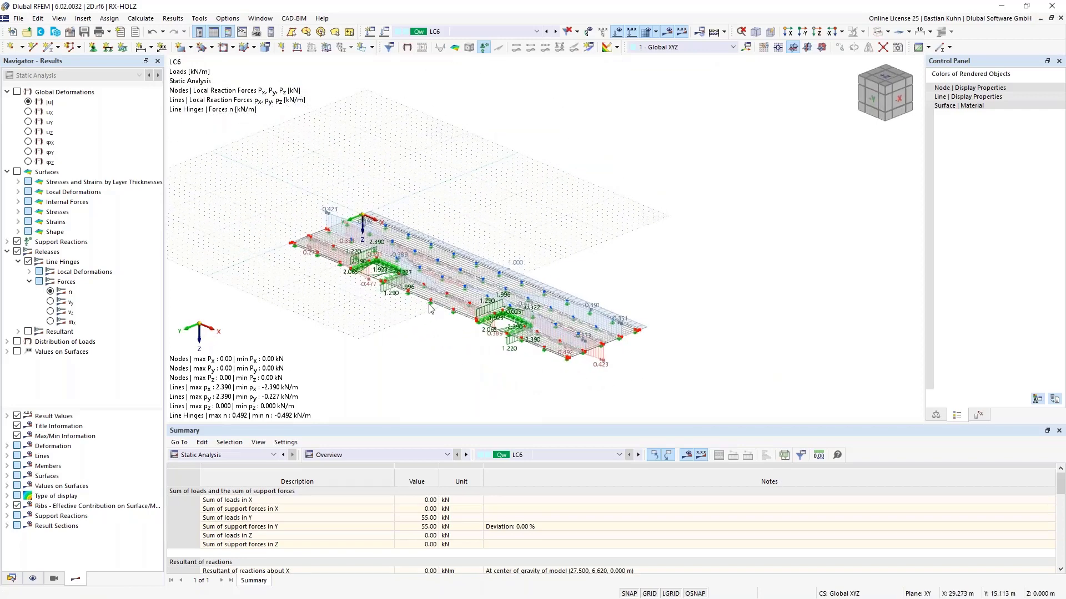
scroll(445, 293, up, 3)
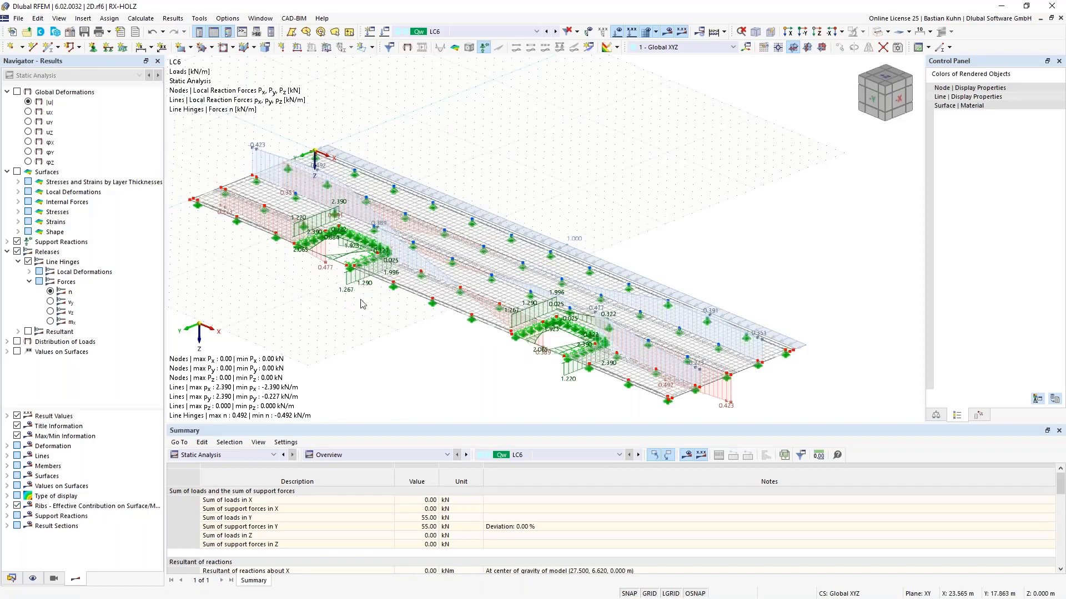
Turn on the surface results and display the basic axial stress σx,- for layer 1.
click(17, 172)
click(17, 172)
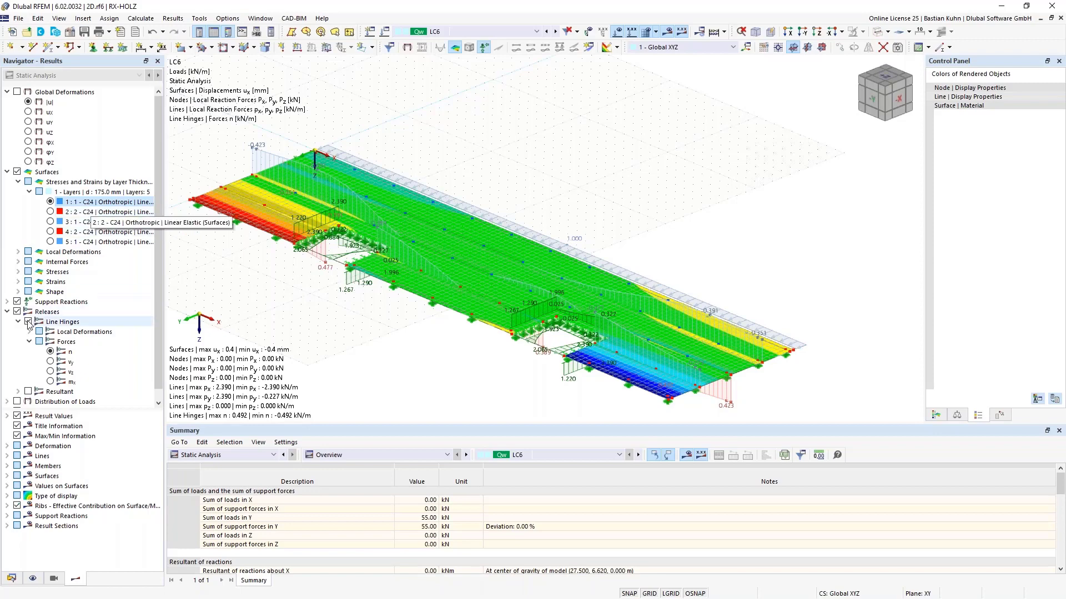
click(19, 273)
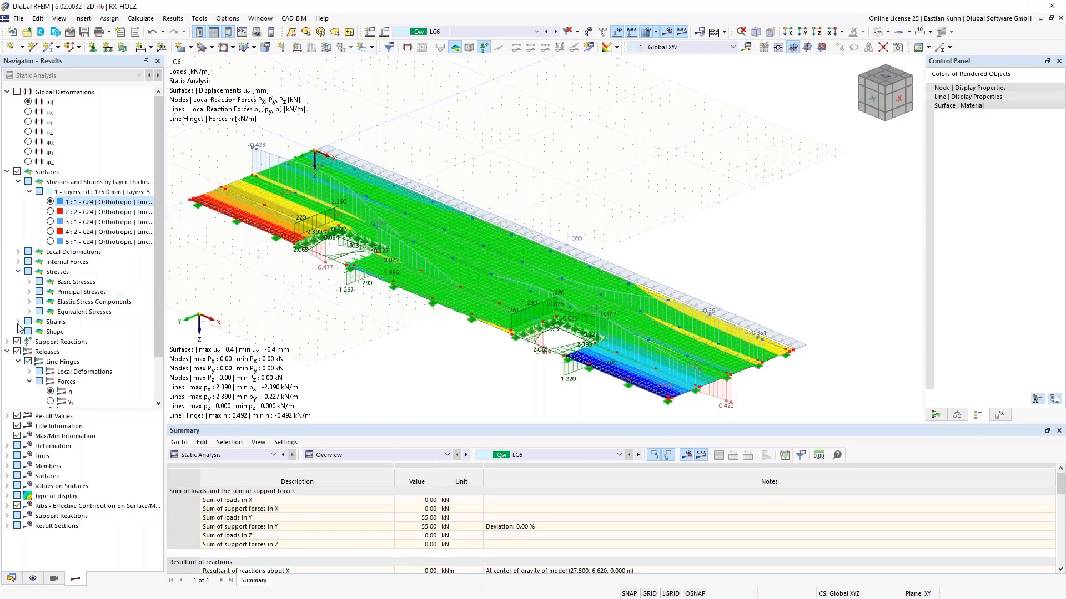
click(29, 281)
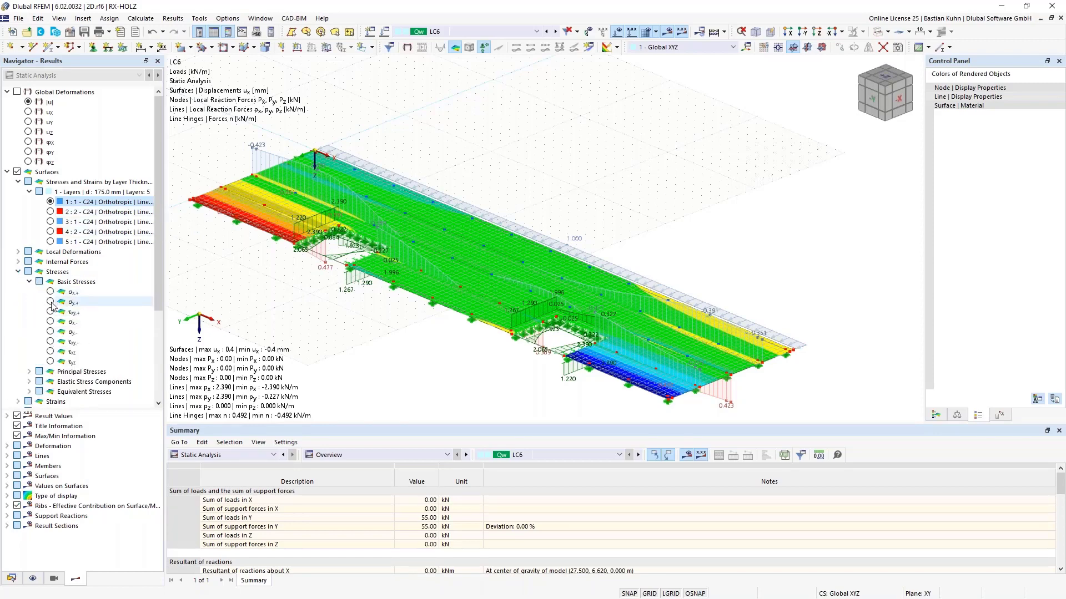
click(50, 324)
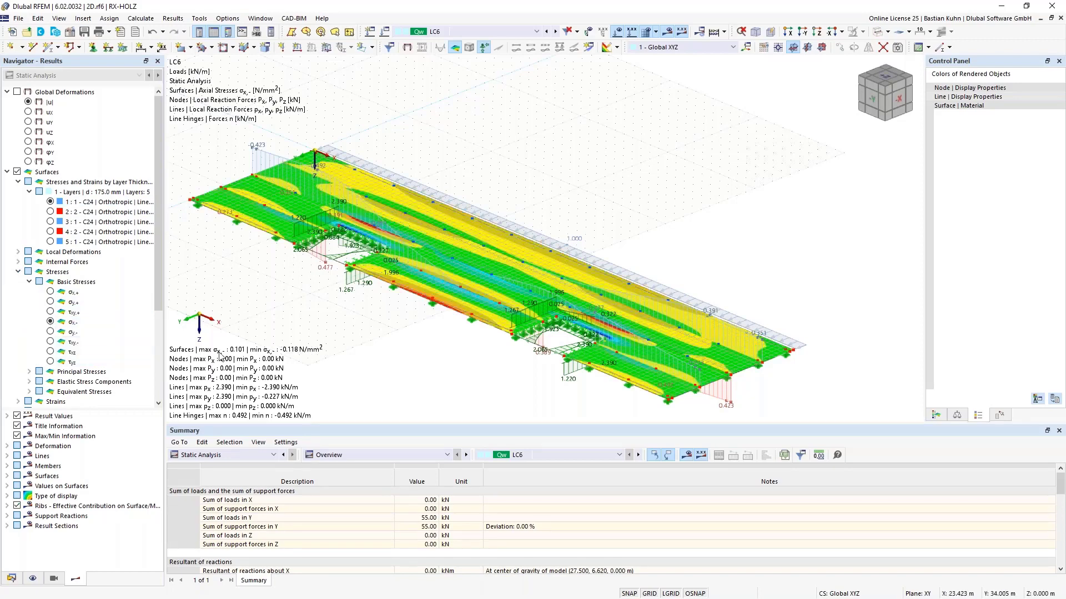
Switch to load combination CO5, hide the loads, and inspect the σx,- distribution around the supports and cutouts.
click(491, 31)
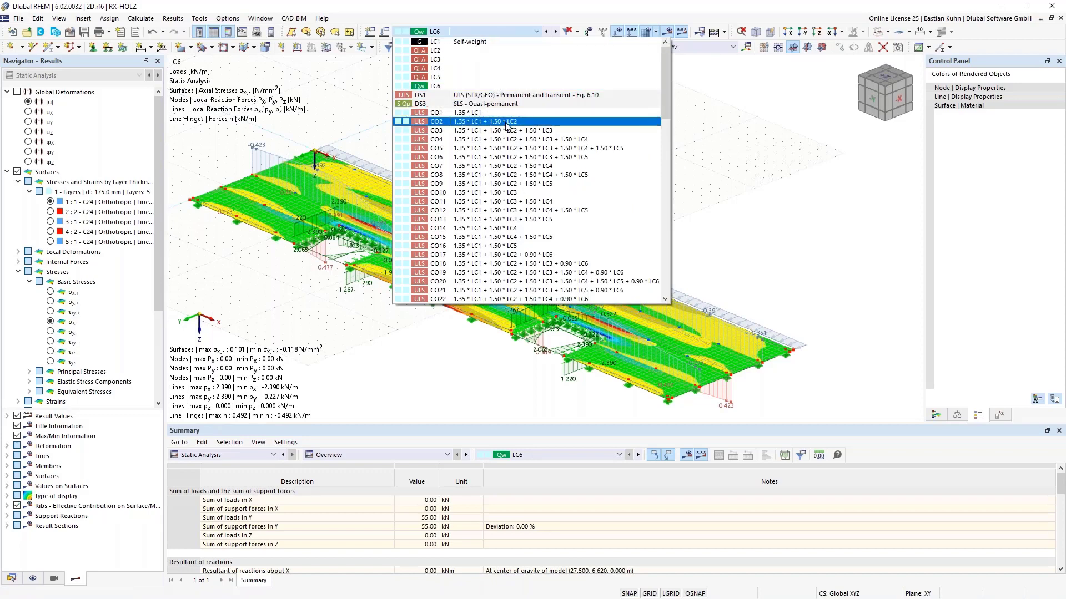
click(516, 148)
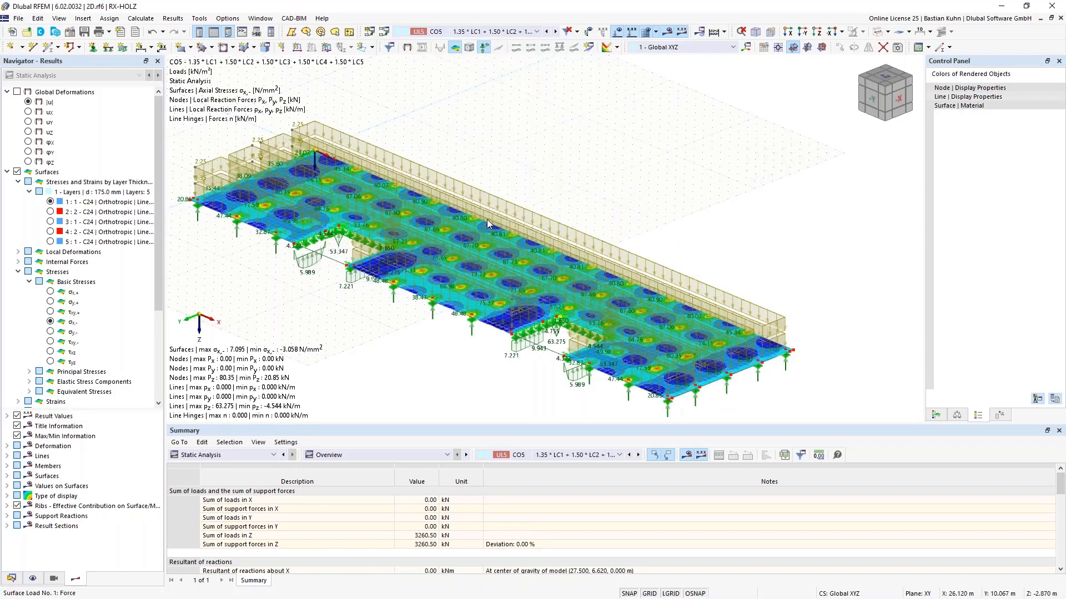
click(599, 33)
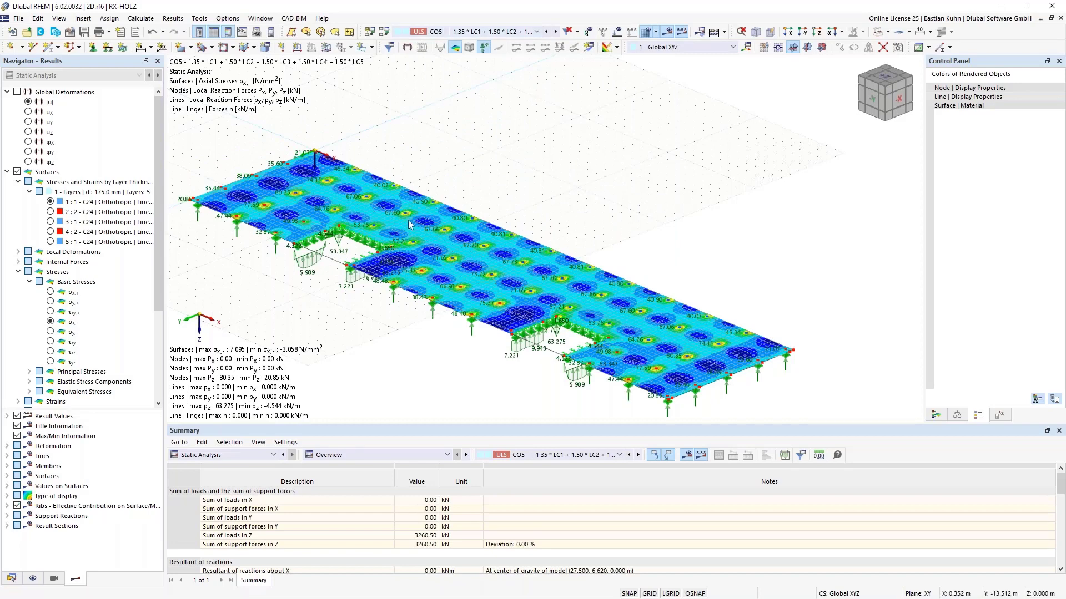
scroll(457, 290, up, 4)
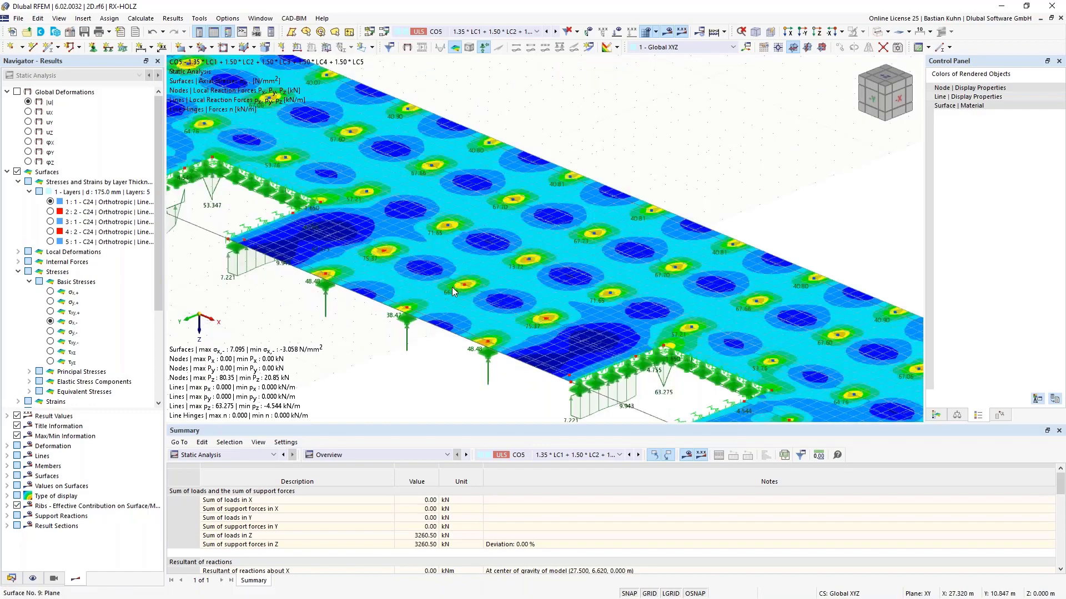
scroll(452, 287, down, 5)
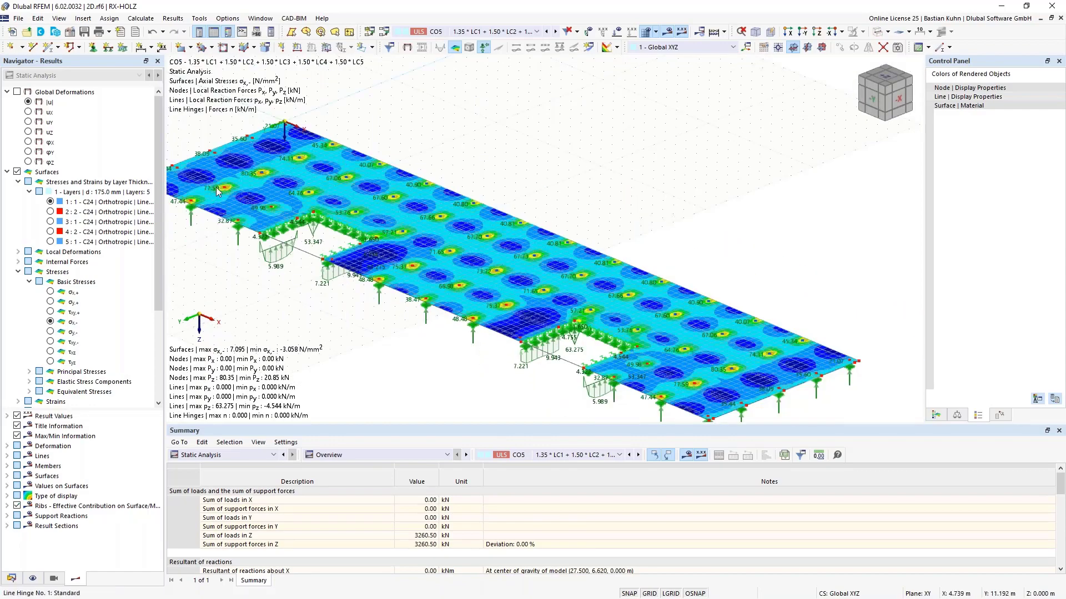
scroll(217, 192, up, 4)
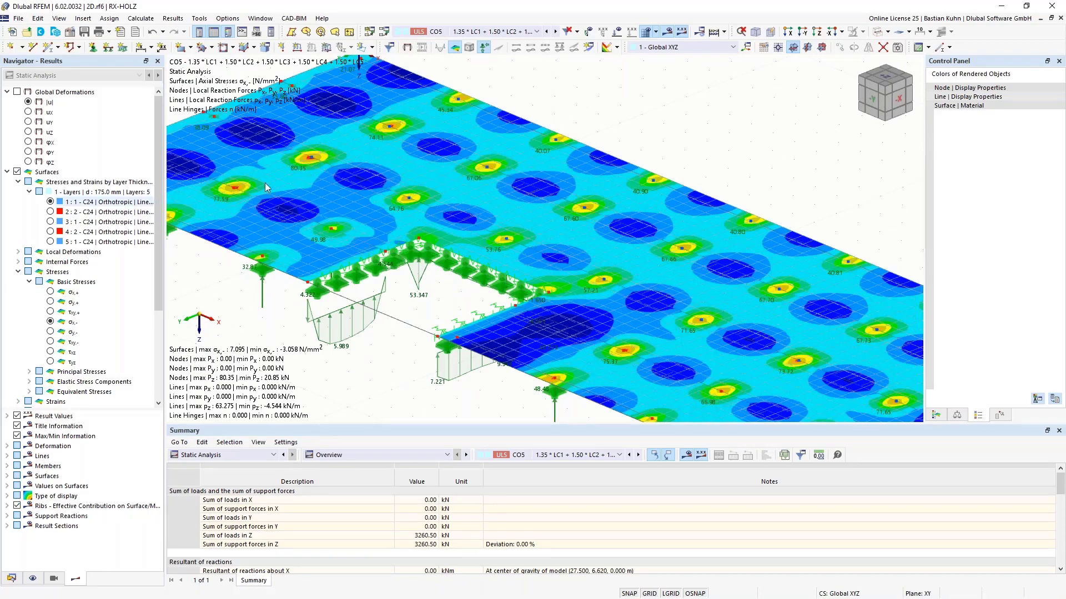
scroll(313, 177, down, 2)
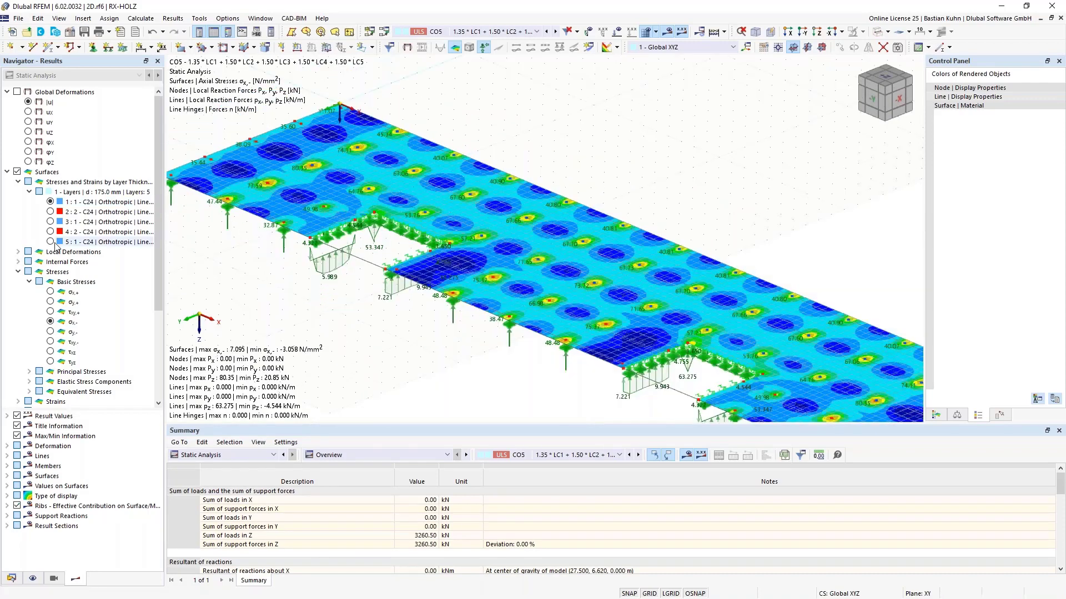
Display the axial stress σx,+ for layer 5, and view the same stress for layer 2.
click(50, 242)
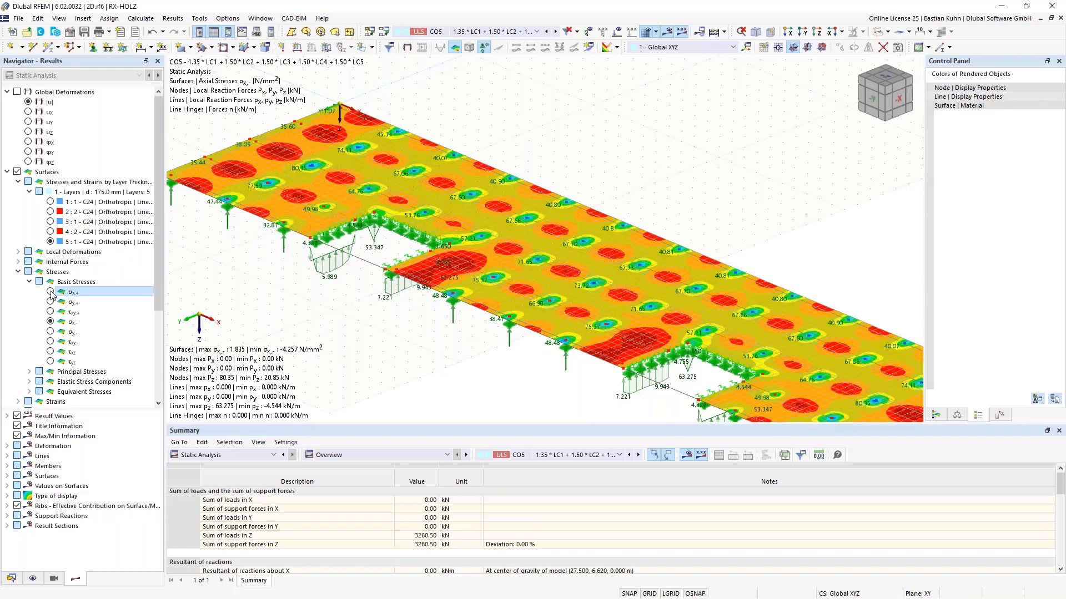
click(51, 292)
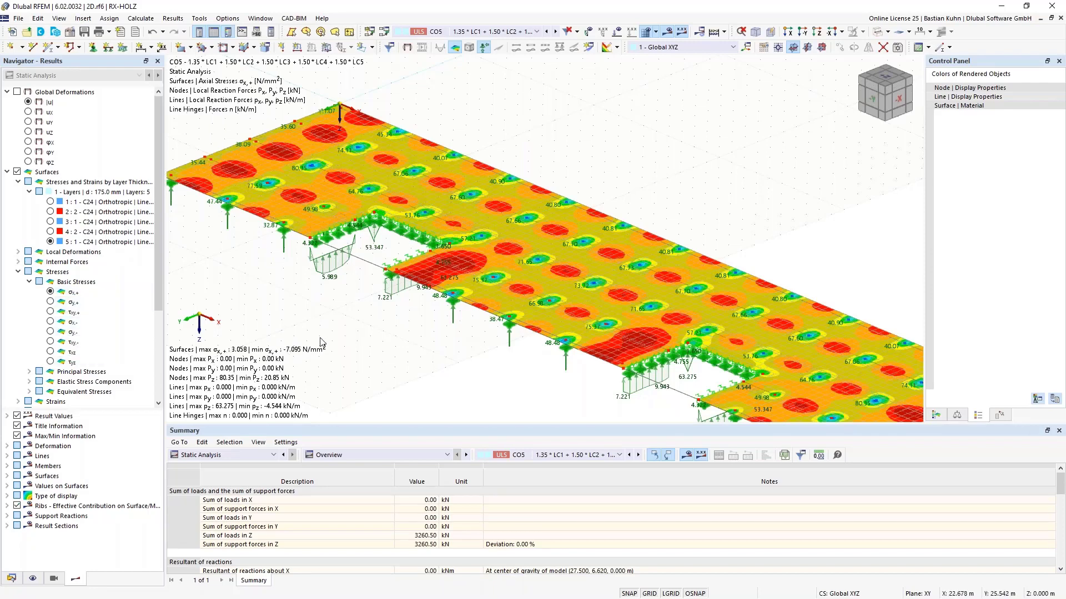
click(50, 222)
click(51, 212)
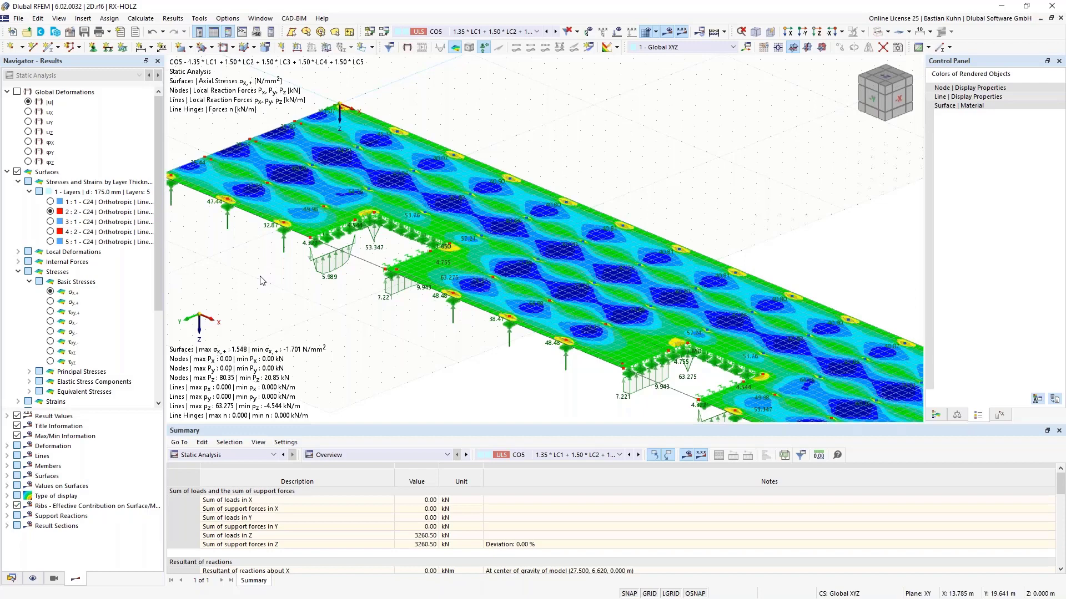
View the shear stresses τxy,-, τxz and τyz for layer 2, and return to τxy,- to inspect it near the cutout.
click(51, 343)
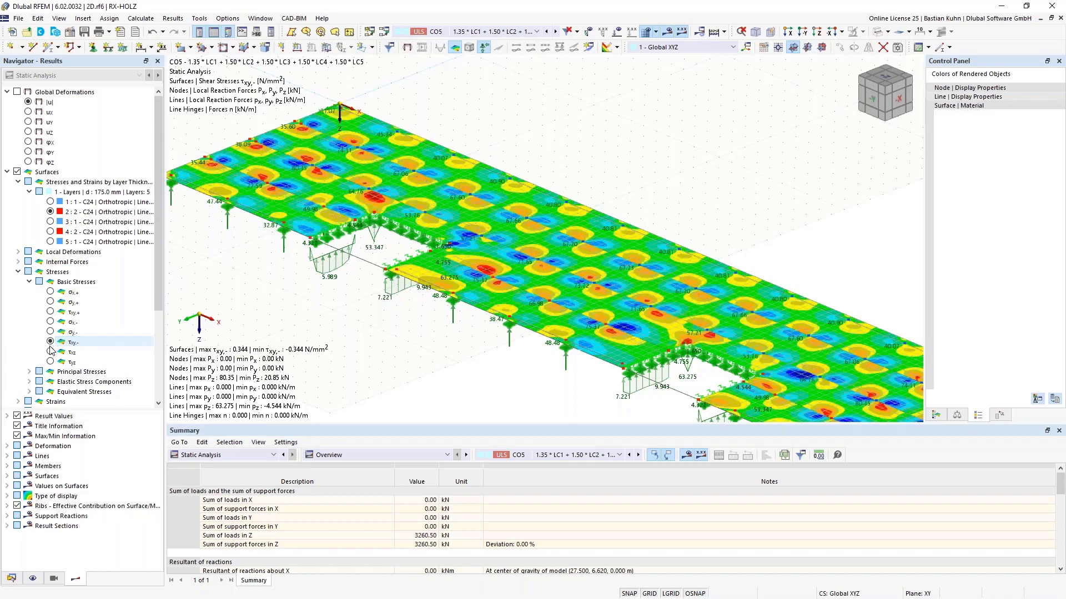
click(51, 352)
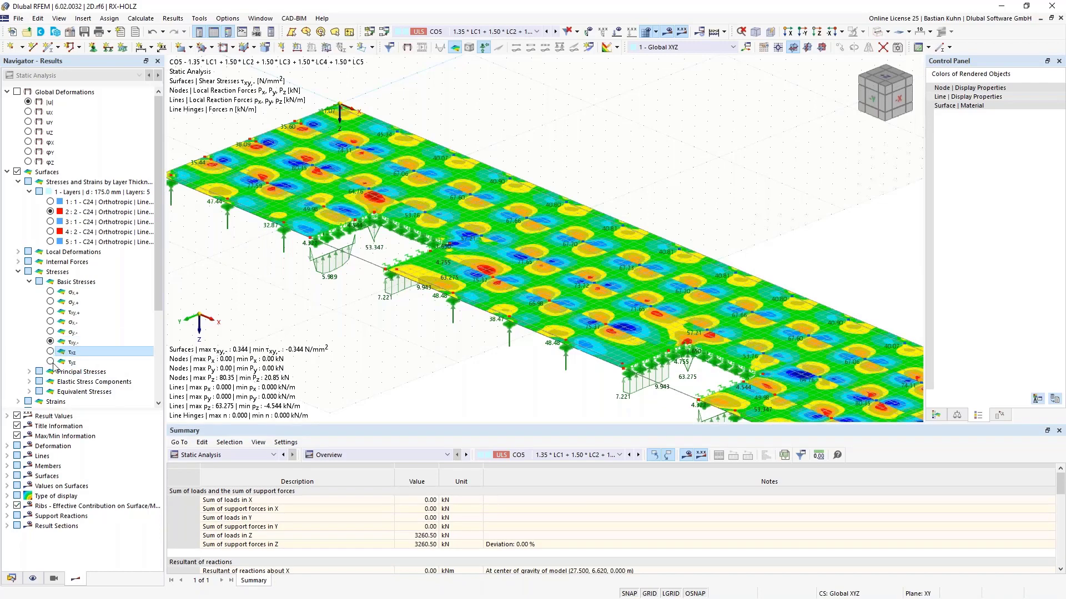
scroll(402, 328, down, 3)
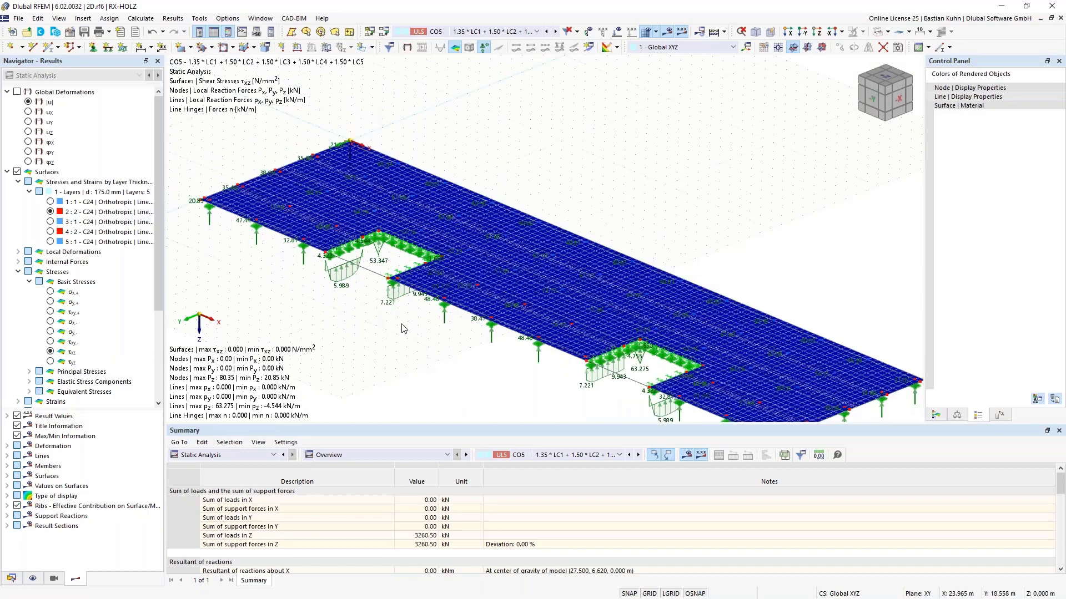
click(50, 362)
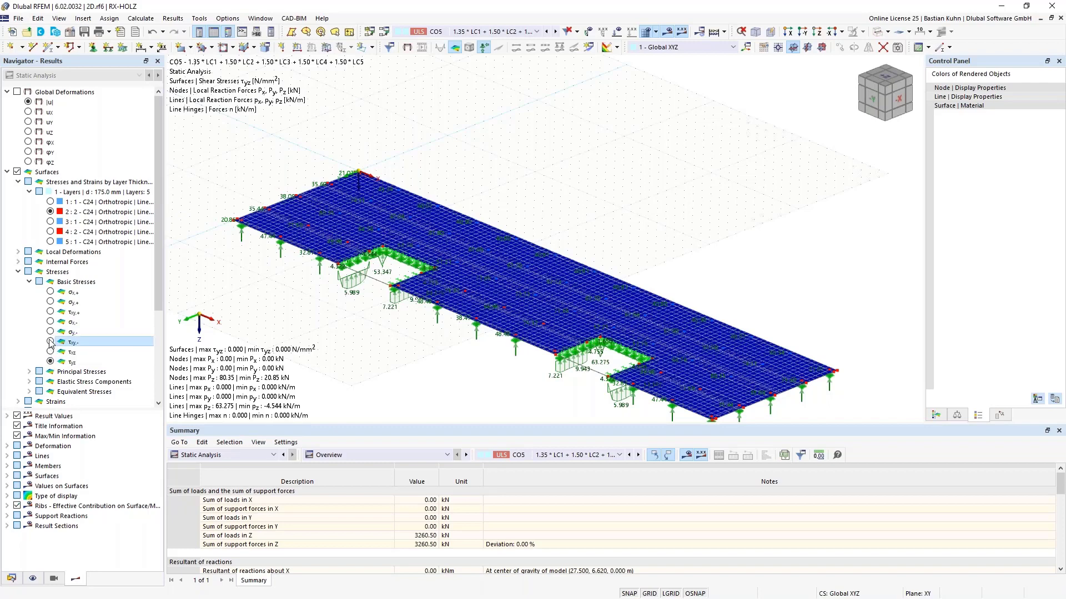
click(50, 342)
scroll(371, 242, up, 3)
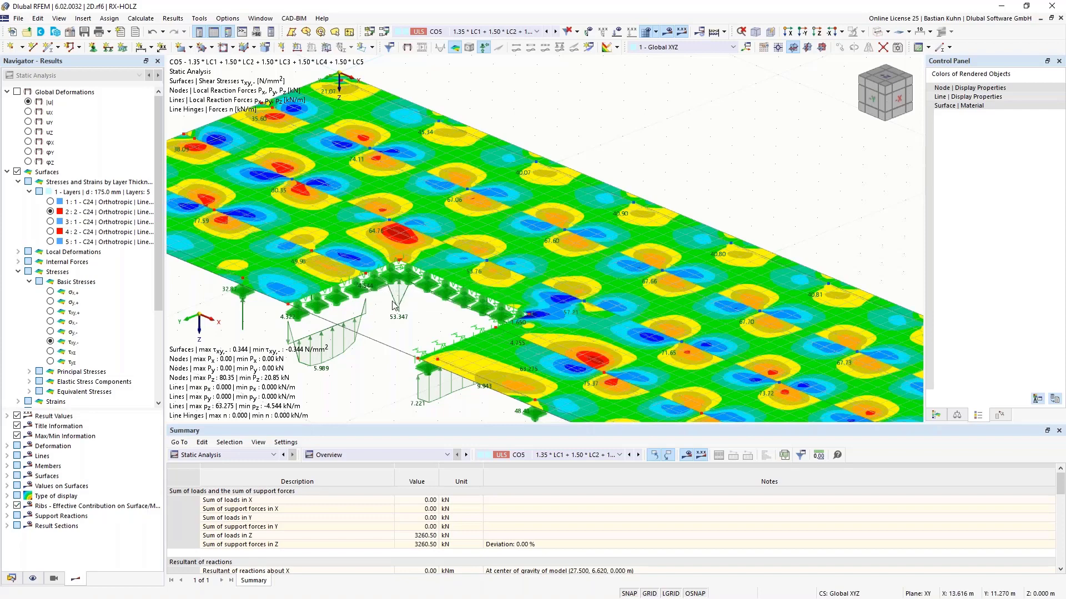
scroll(367, 288, down, 3)
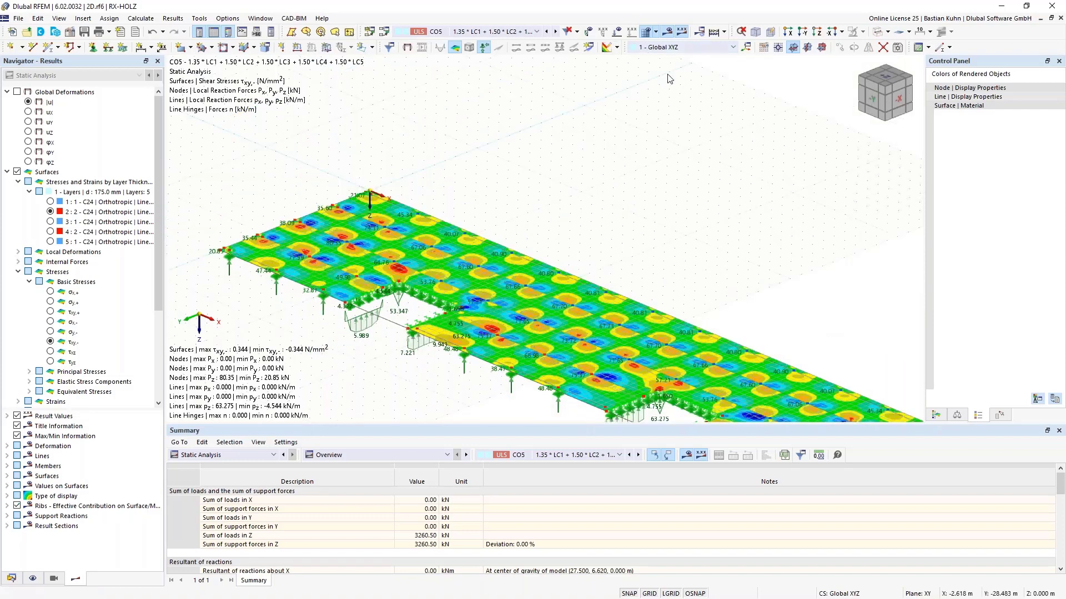
Hide the results and switch off the combination wizard for the load cases, keeping the existing combinations and allowing their results to be deleted.
click(668, 34)
click(12, 579)
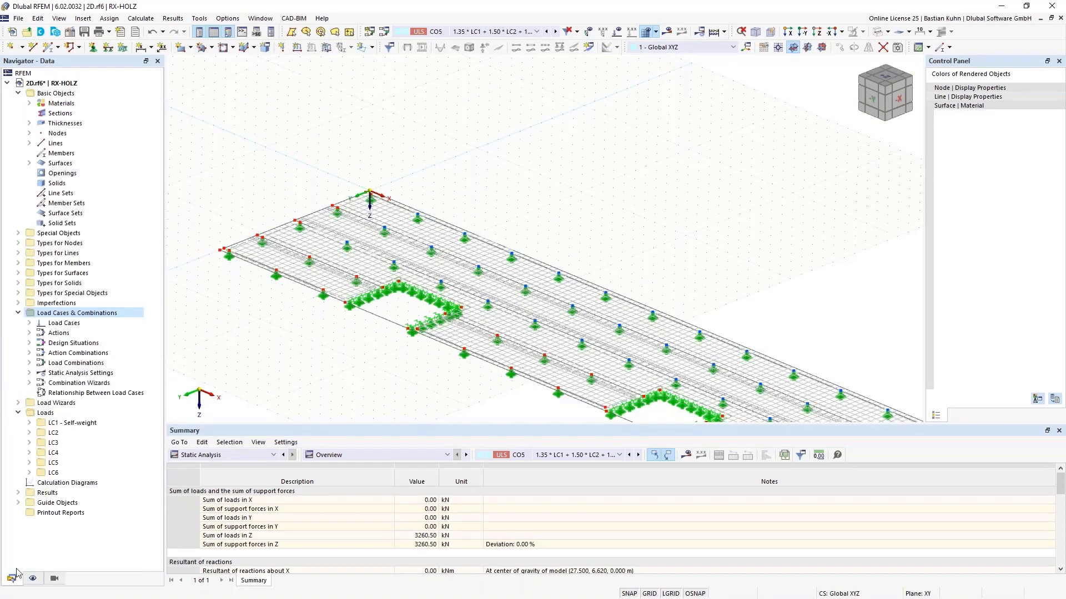
right_click(71, 315)
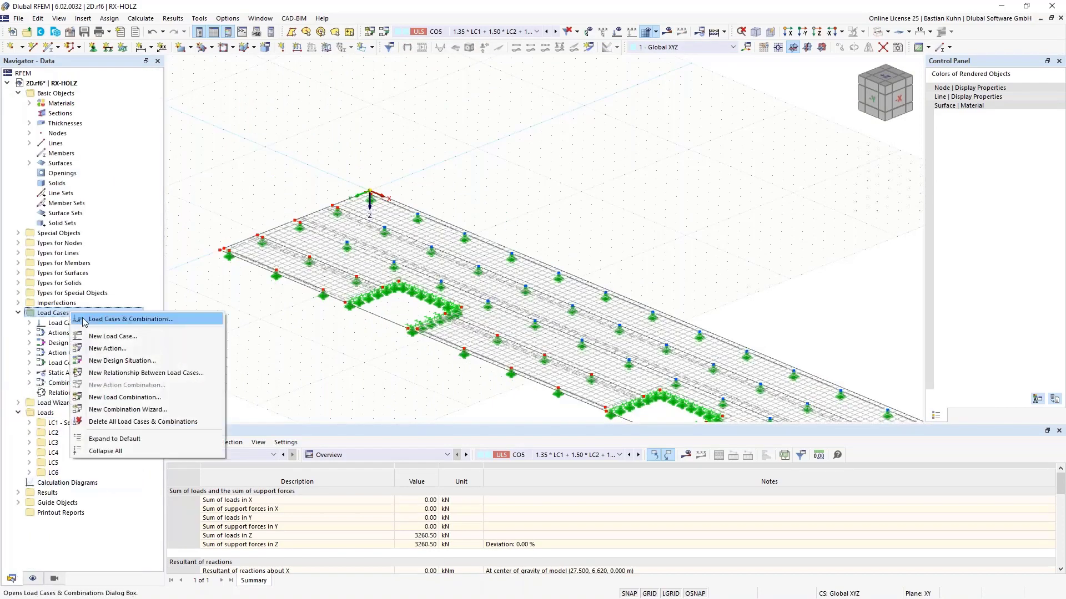
click(111, 320)
click(161, 170)
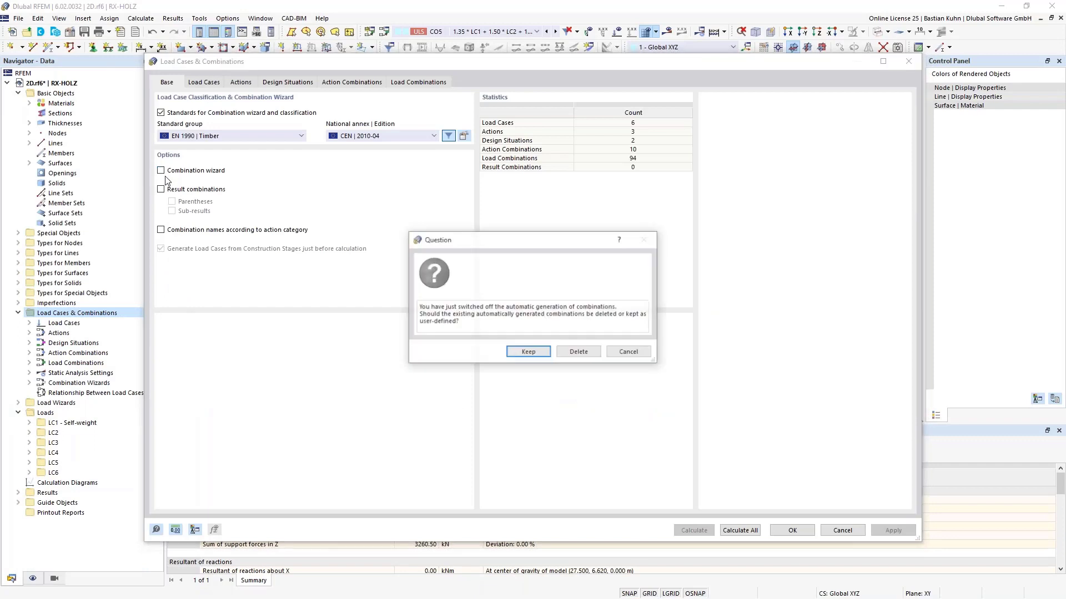
click(527, 354)
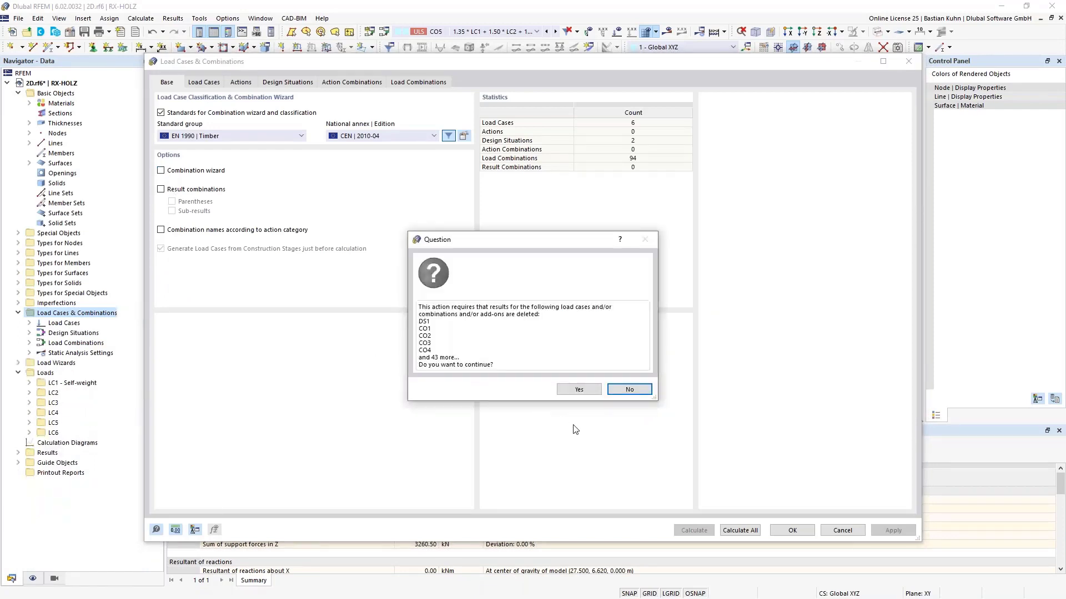
click(579, 390)
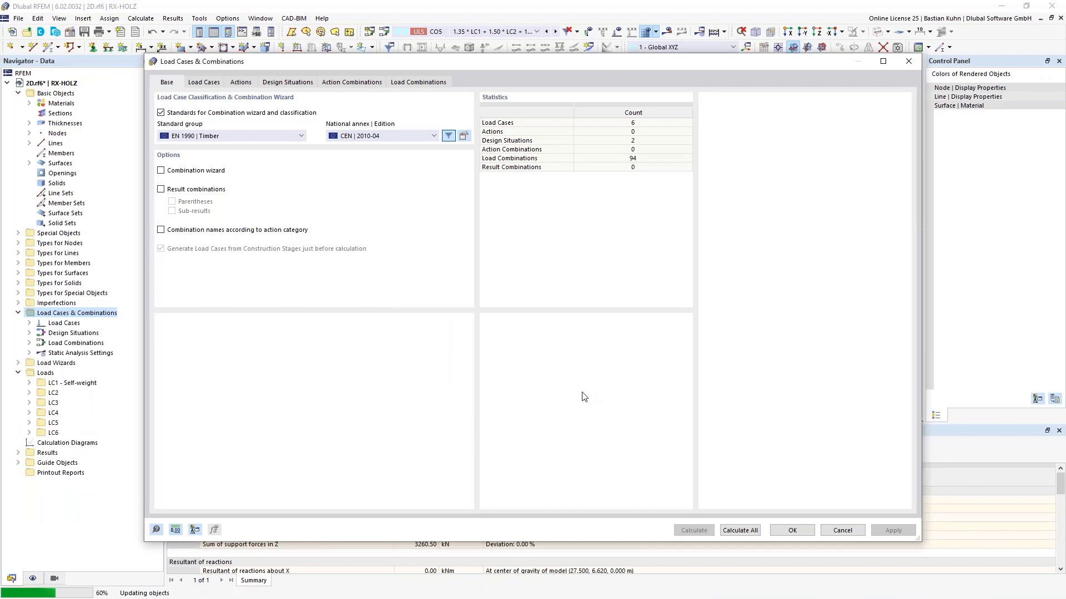
click(792, 531)
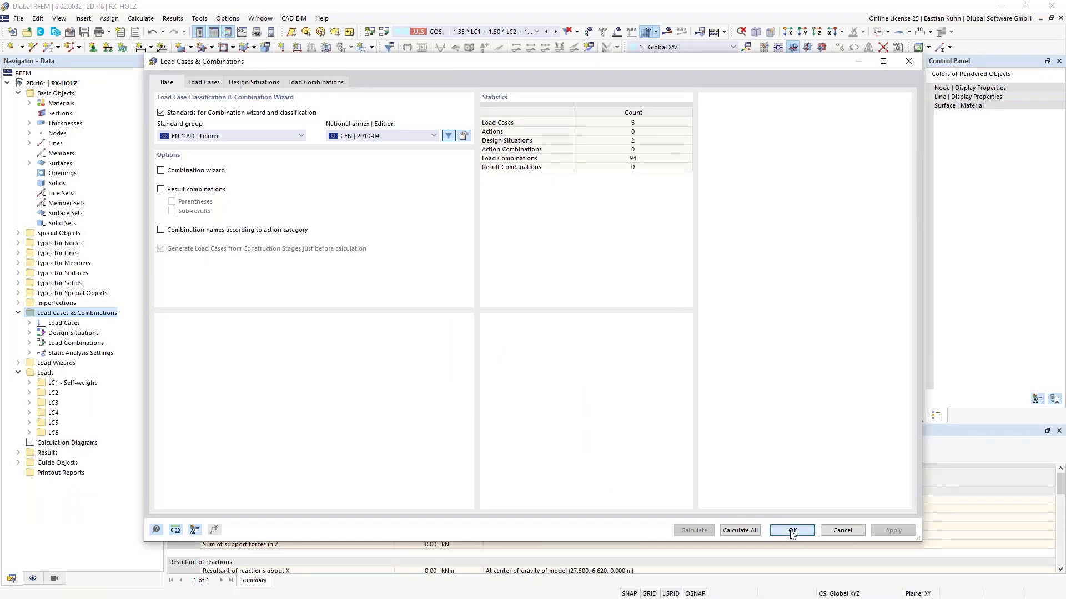
Switch to the top view and open line hinge 1 for graphical assignment to surfaces and lines.
middle_drag(406, 343, 407, 253)
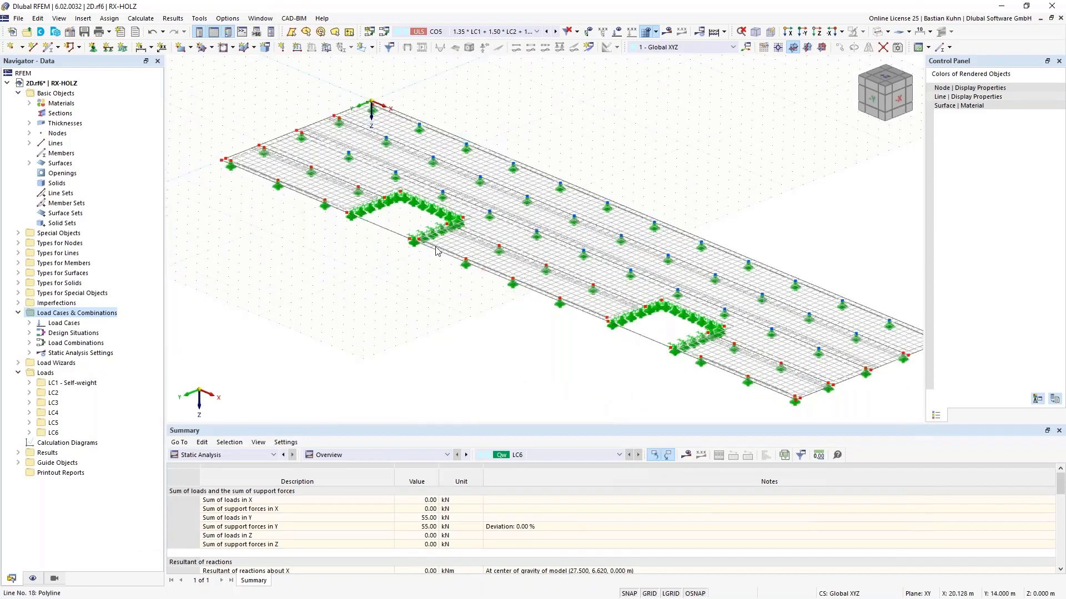
scroll(435, 244, up, 3)
scroll(435, 244, up, 2)
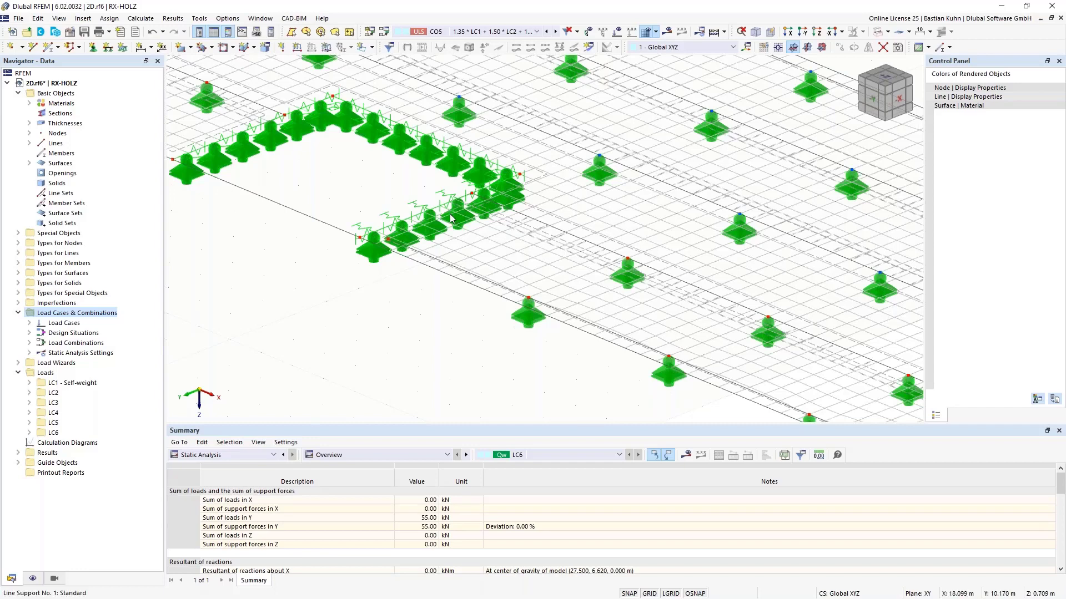
scroll(553, 187, down, 1)
scroll(553, 187, down, 5)
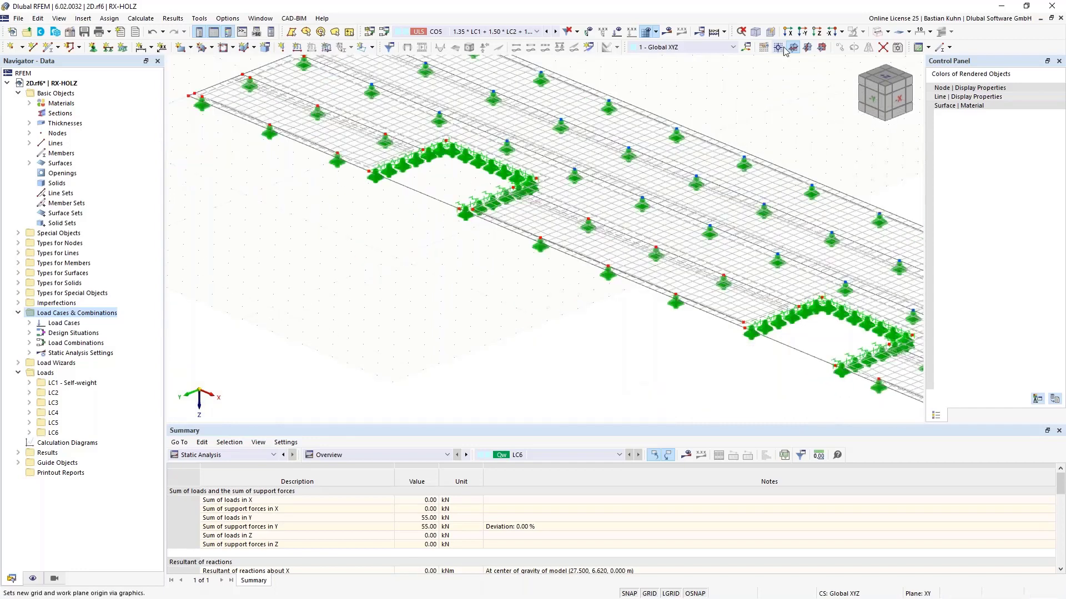
click(816, 32)
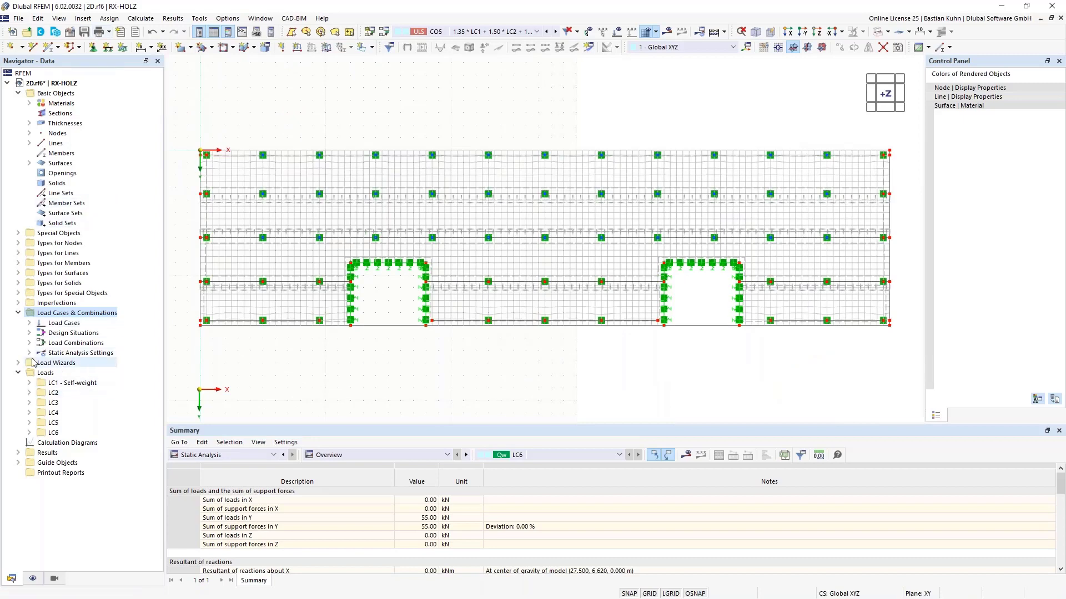
click(18, 253)
click(29, 283)
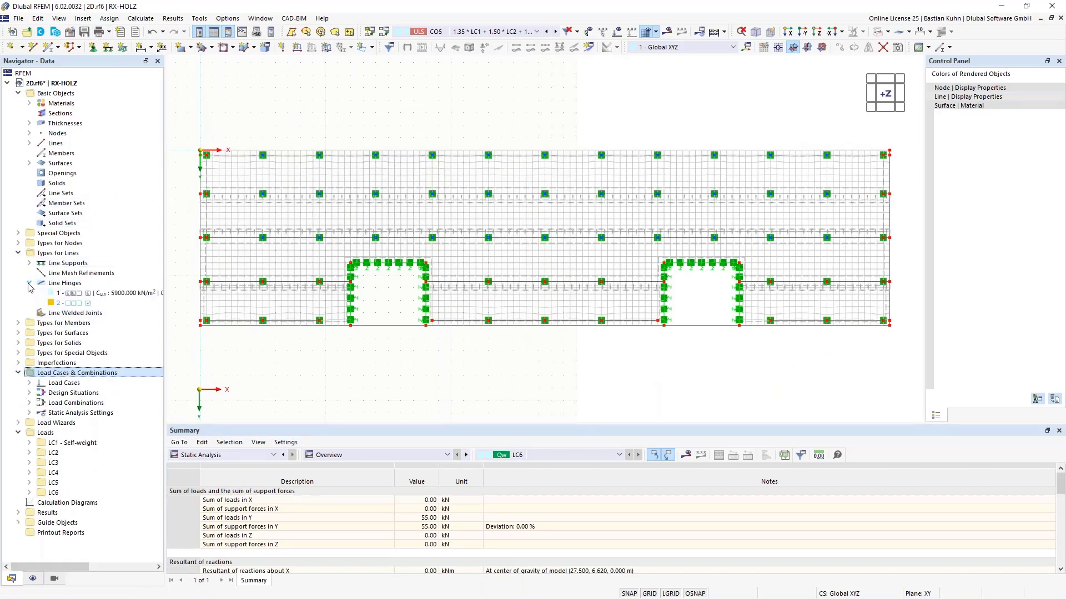
double_click(78, 297)
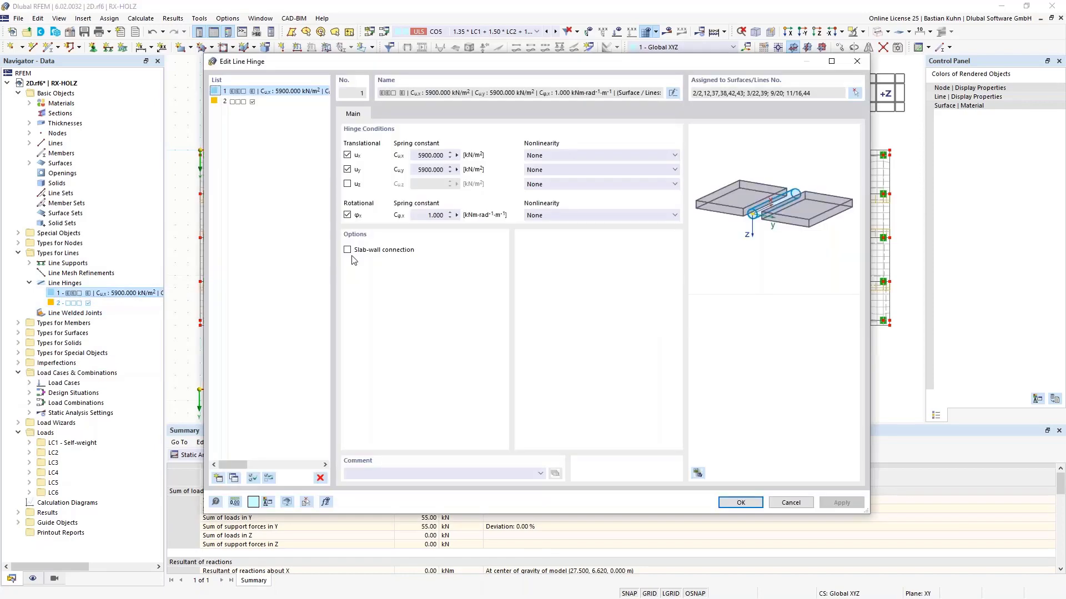
click(855, 93)
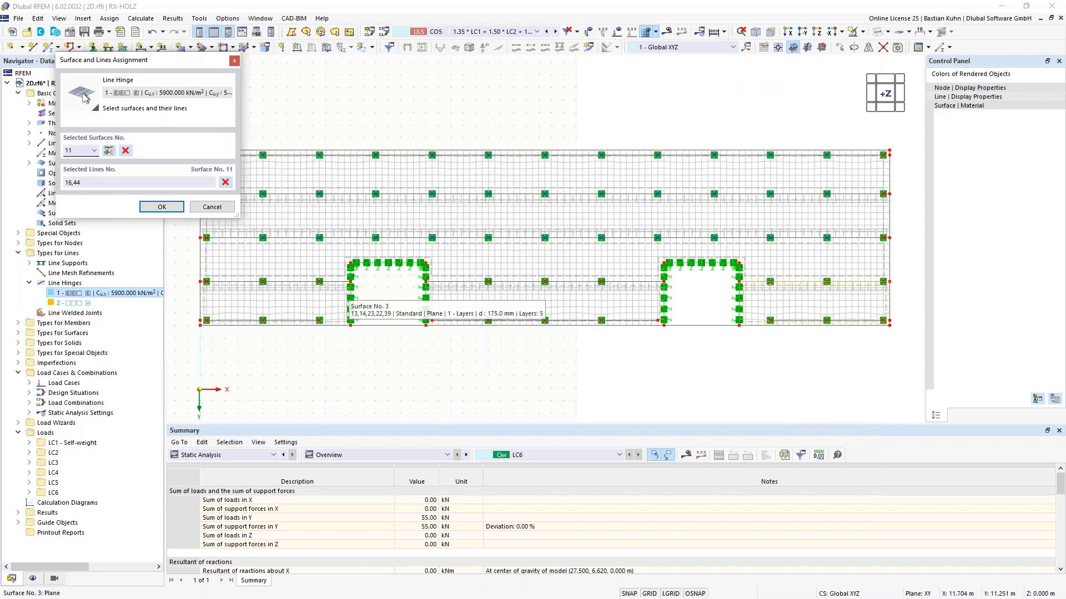
Assign line hinge 1 to the first cutout's edges: lines 22,23,39 of surface 3, lines 24,25,33 of surface 5 and line 34 of surface 9.
click(344, 288)
scroll(349, 300, up, 3)
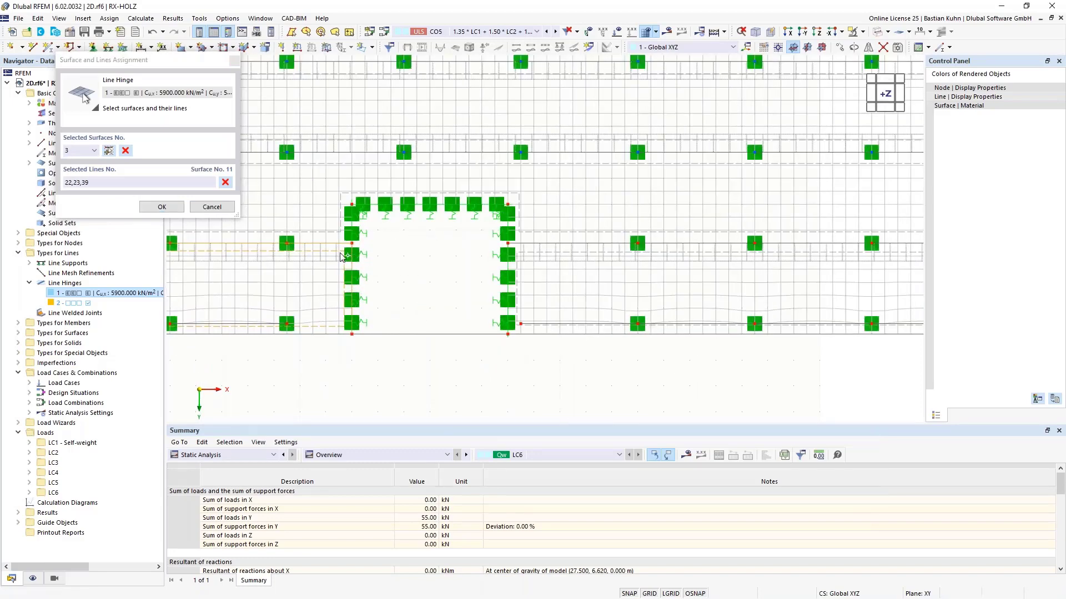
click(325, 233)
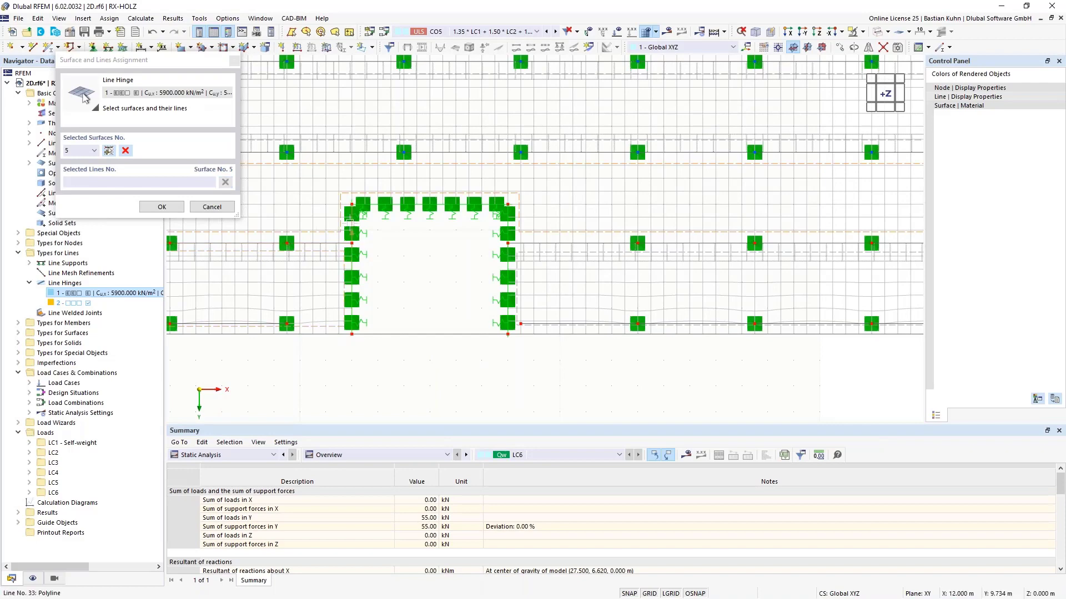
click(351, 220)
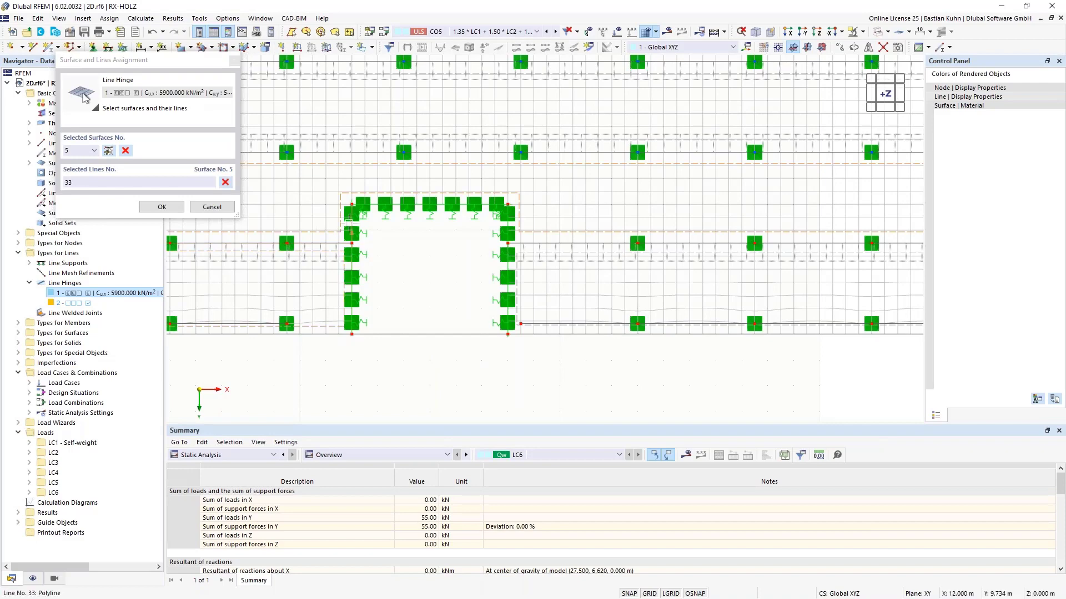
click(507, 222)
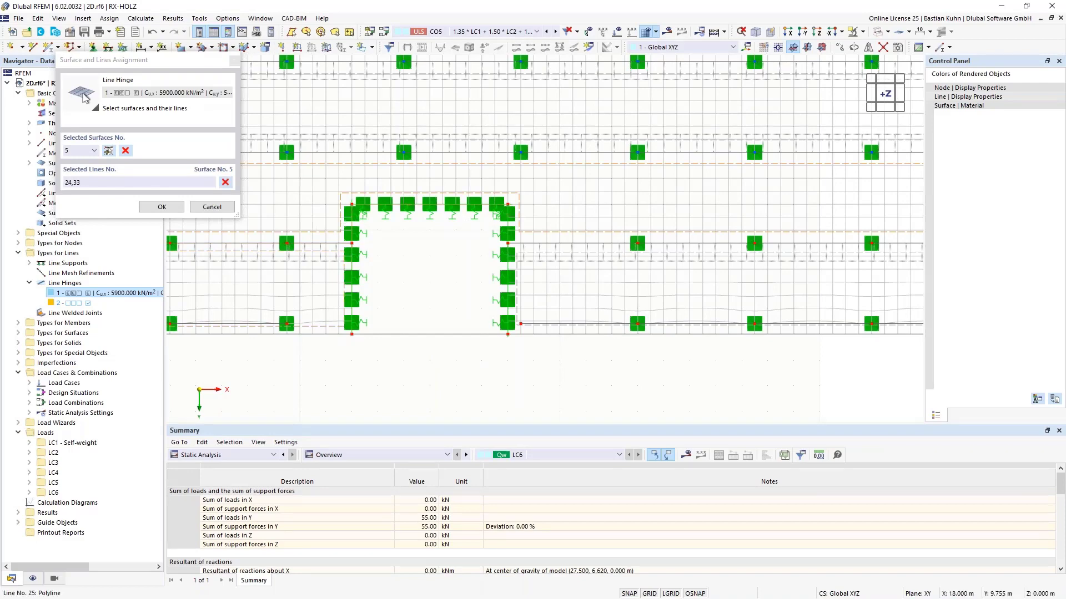
click(530, 244)
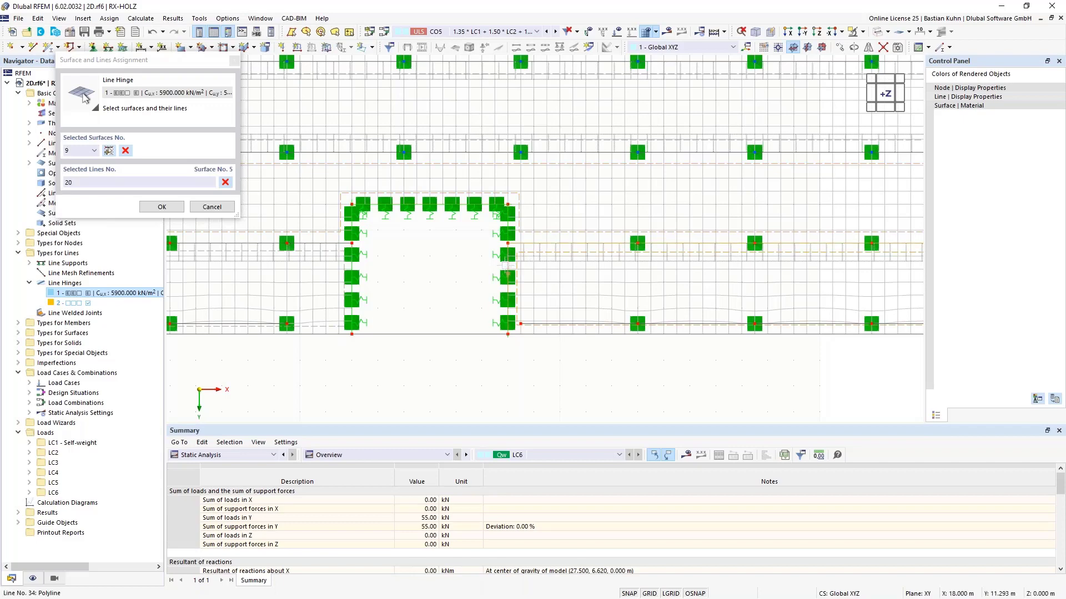
click(506, 264)
Add the second cutout's edges on surfaces 9, 5 and 11 to line hinge 1, and accept the assignment with deletion of all results.
scroll(506, 264, down, 3)
scroll(744, 300, up, 3)
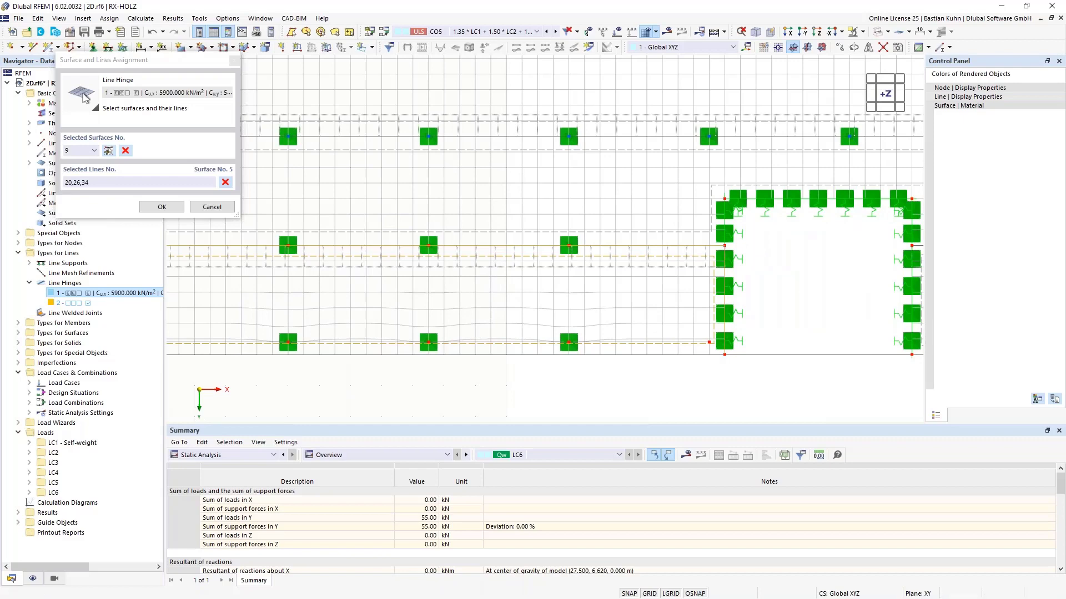
click(724, 242)
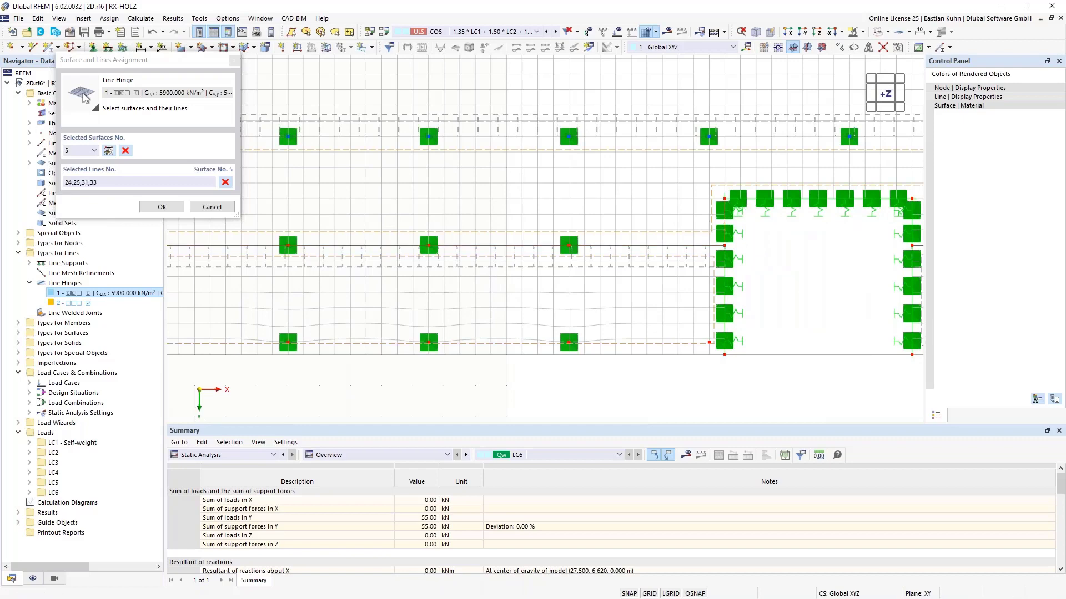
click(748, 198)
middle_drag(669, 271, 407, 298)
click(644, 260)
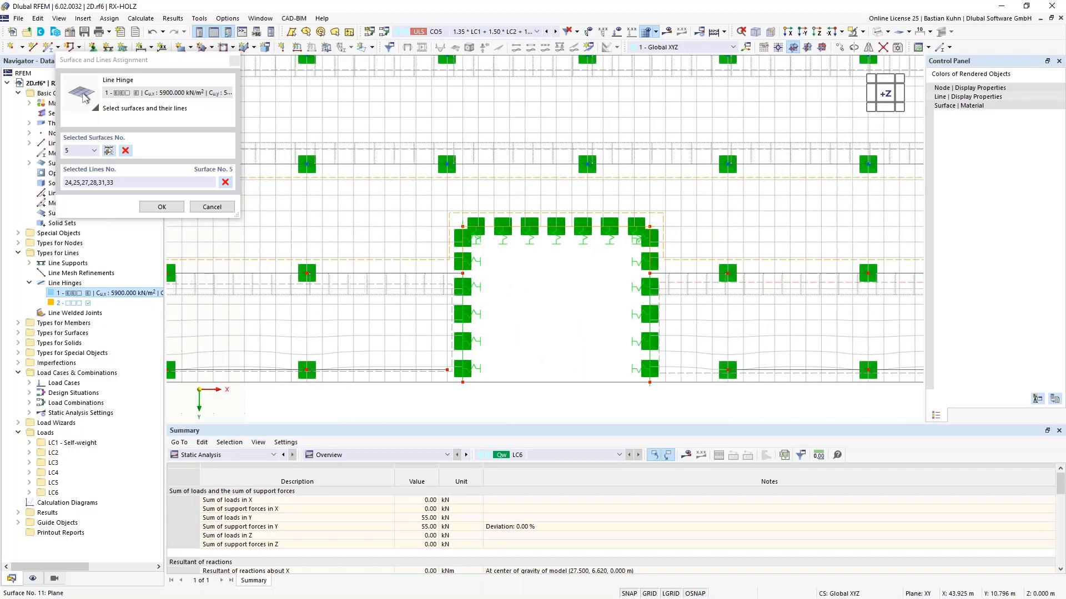
click(678, 283)
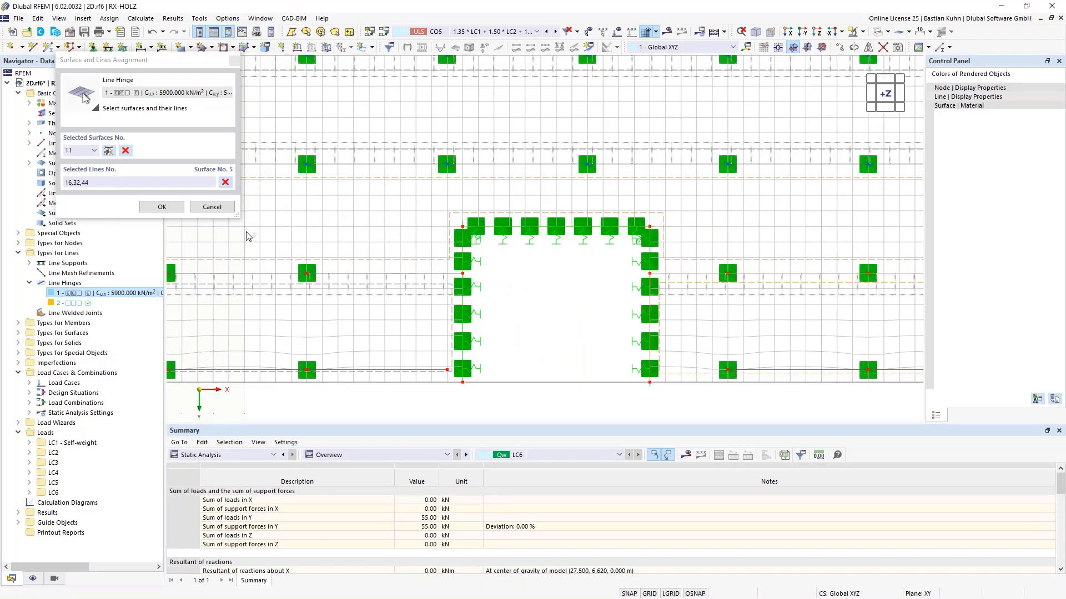
click(161, 206)
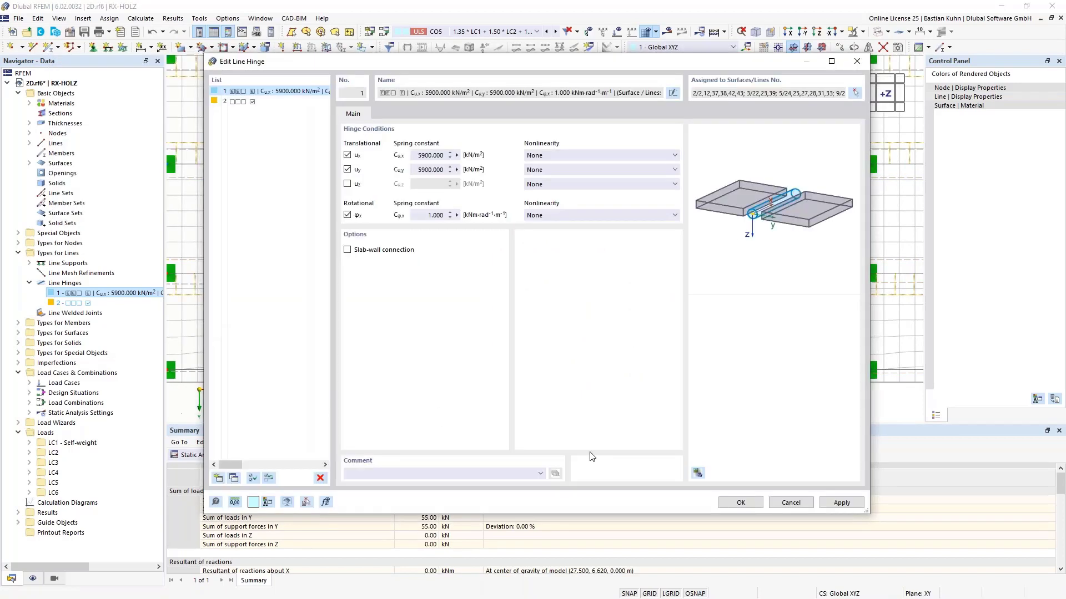
click(741, 503)
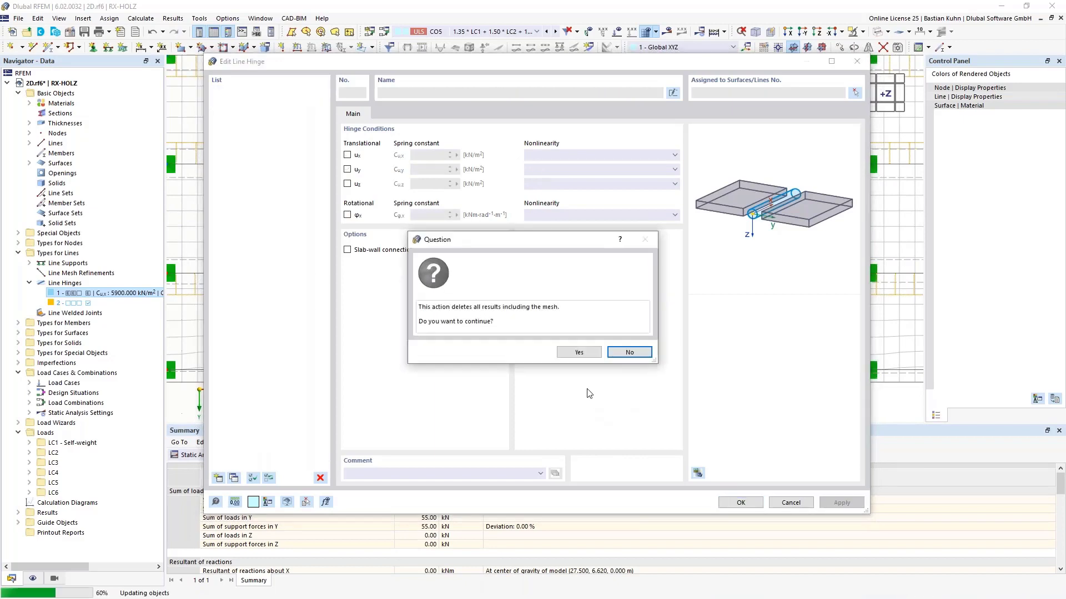
click(579, 353)
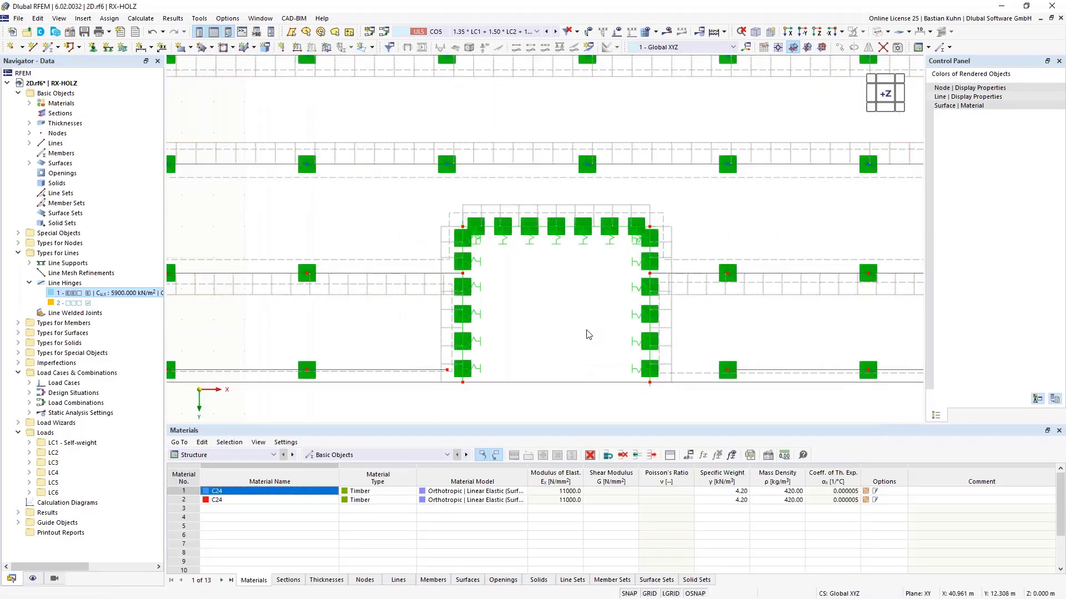
Select the front boundary lines across both cutouts and set up a copy of them with a Y displacement of 0 and a vertical offset.
scroll(535, 358, down, 3)
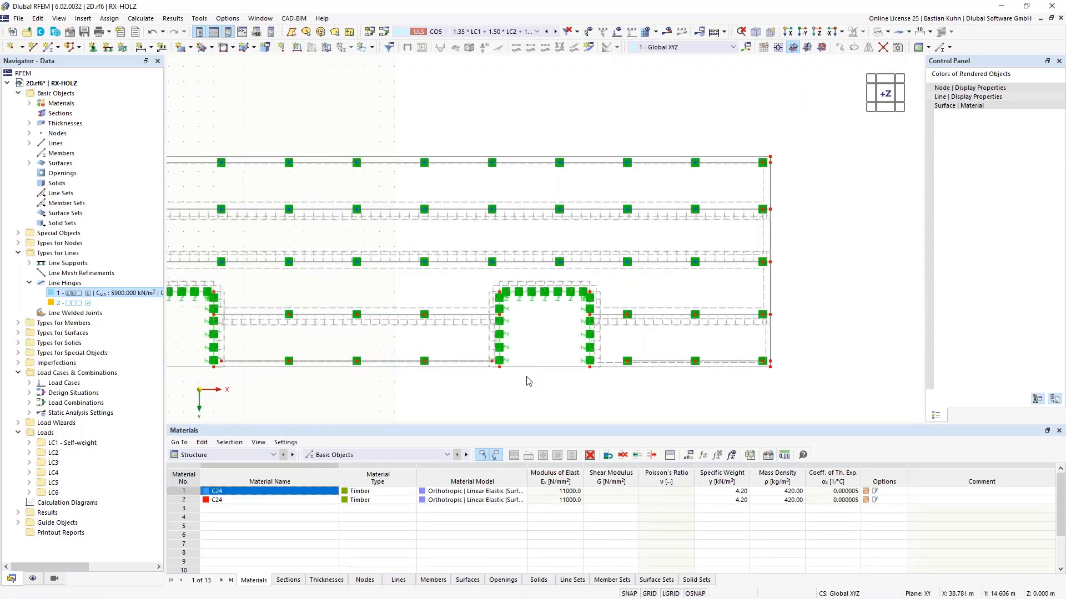
middle_drag(518, 412, 535, 284)
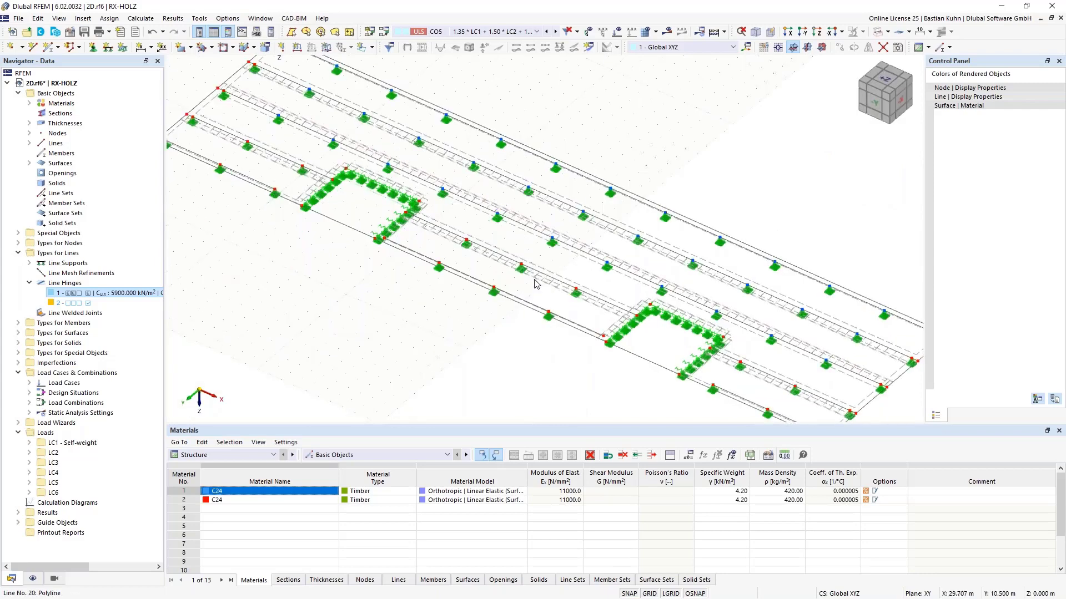
click(350, 229)
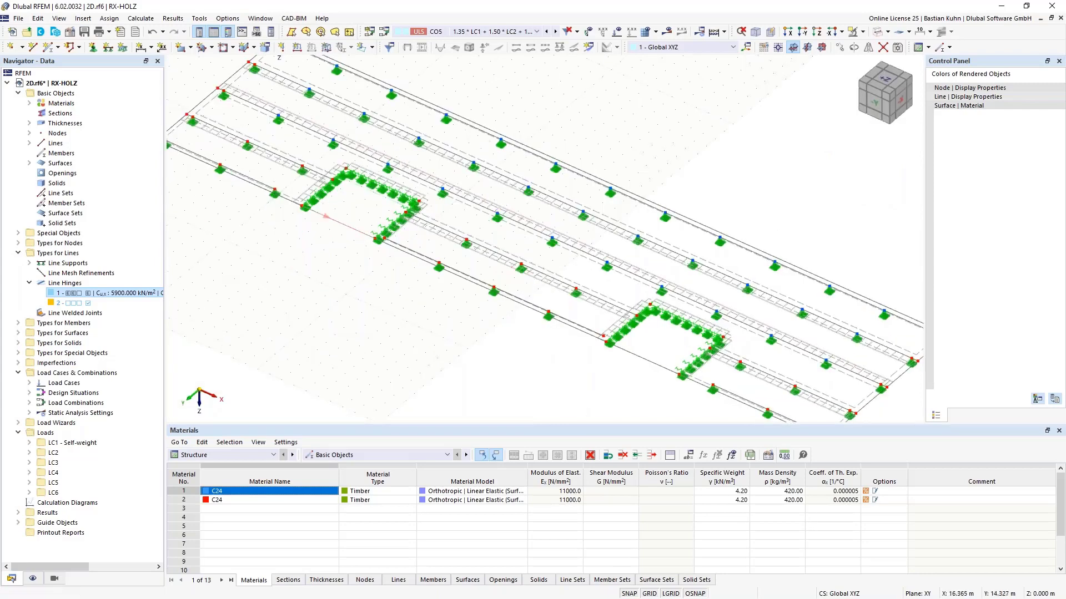
right_click(644, 364)
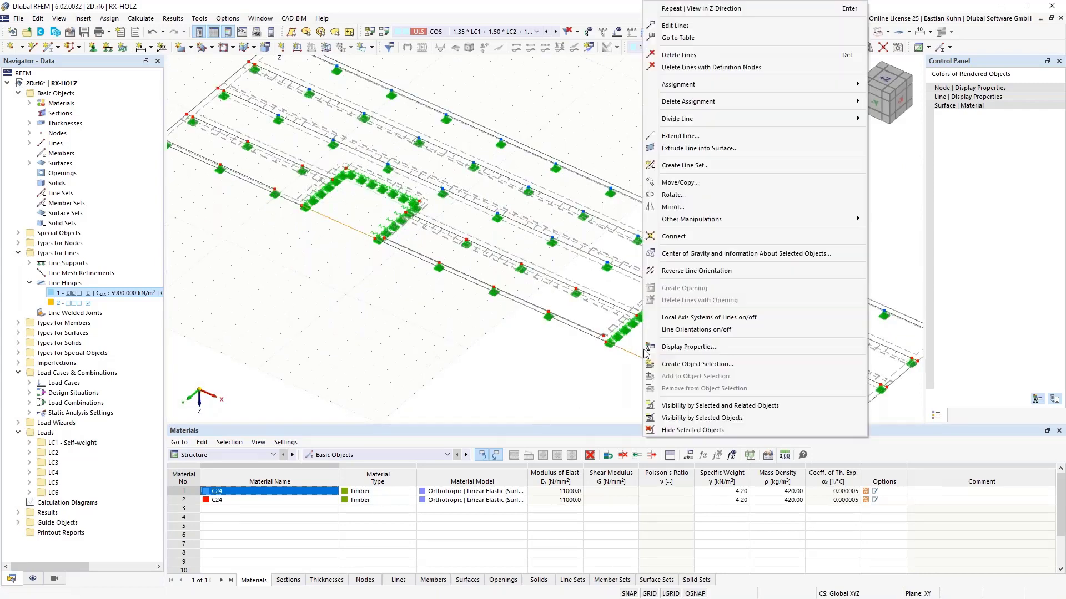
click(689, 198)
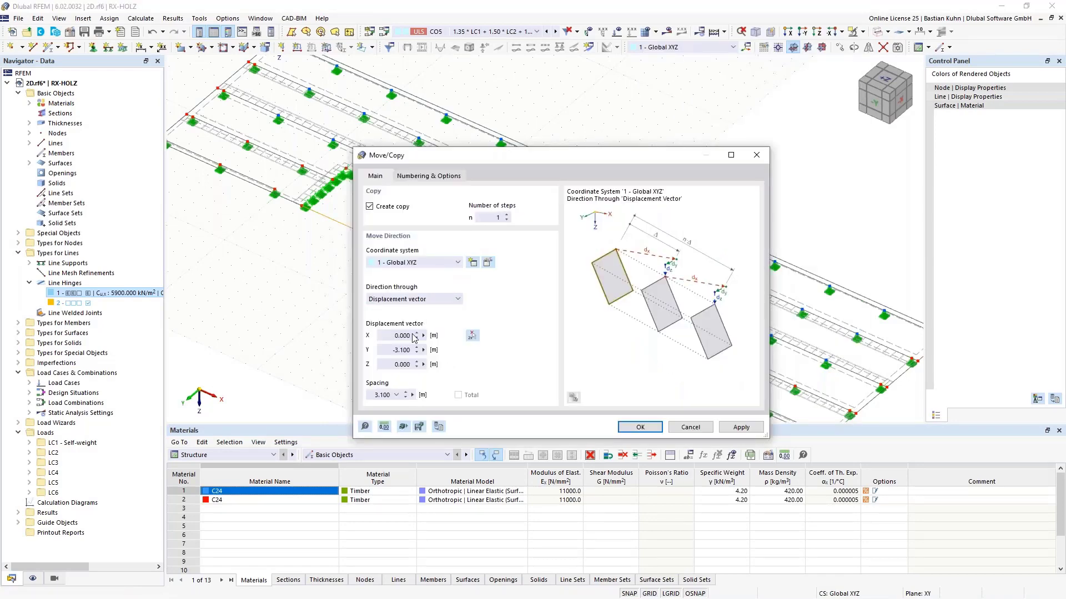
drag(387, 348, 457, 361)
text(0)
click(406, 364)
click(406, 364)
key(BackSpace)
Activate step links for the copy, enable linking lines with a surface, and open a new template surface.
click(438, 177)
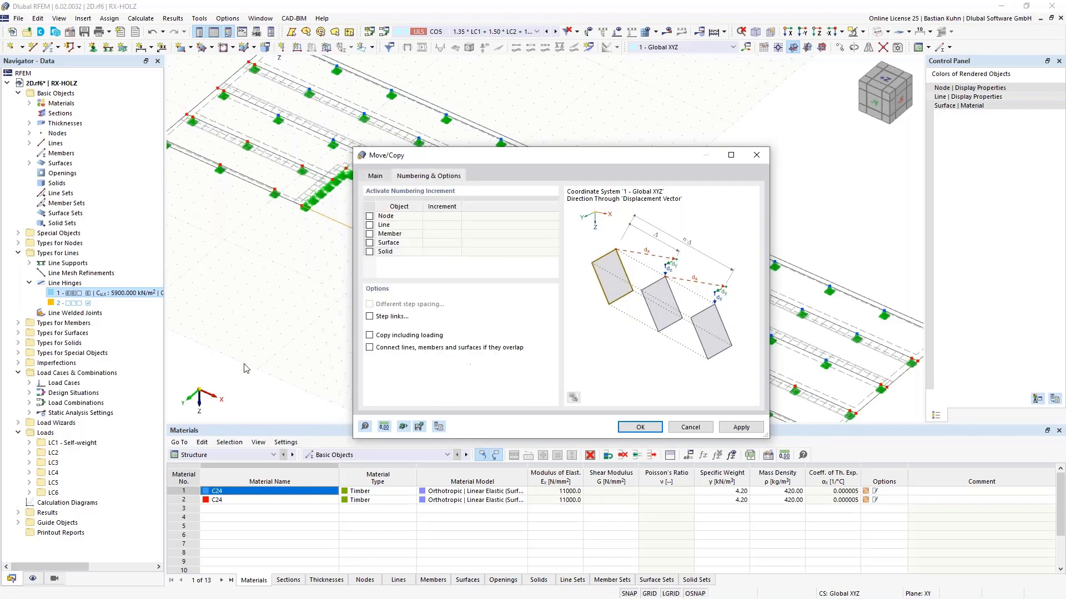
click(370, 336)
click(370, 317)
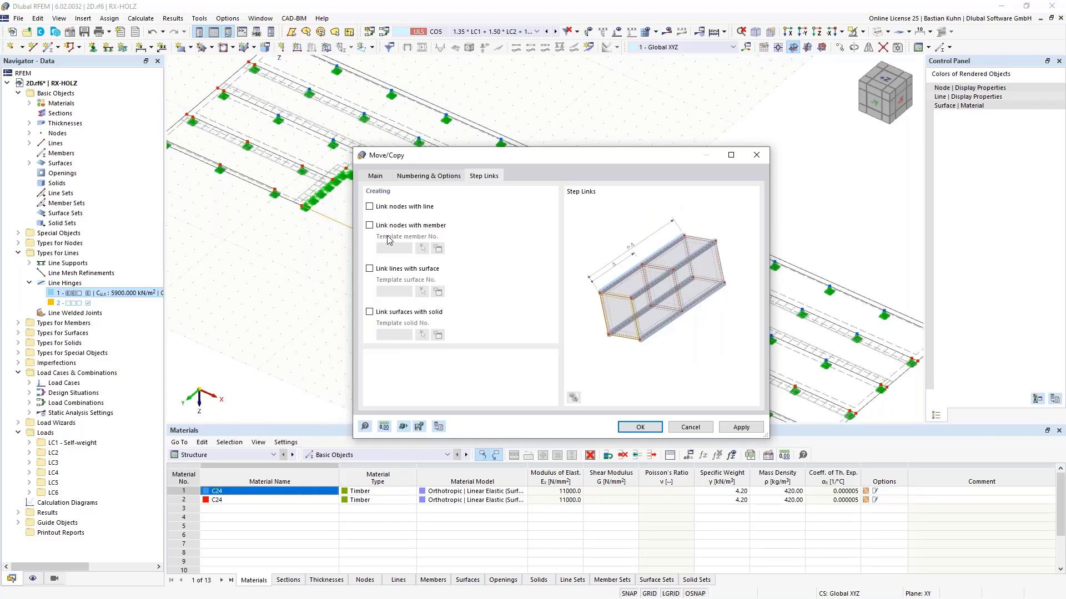
click(369, 269)
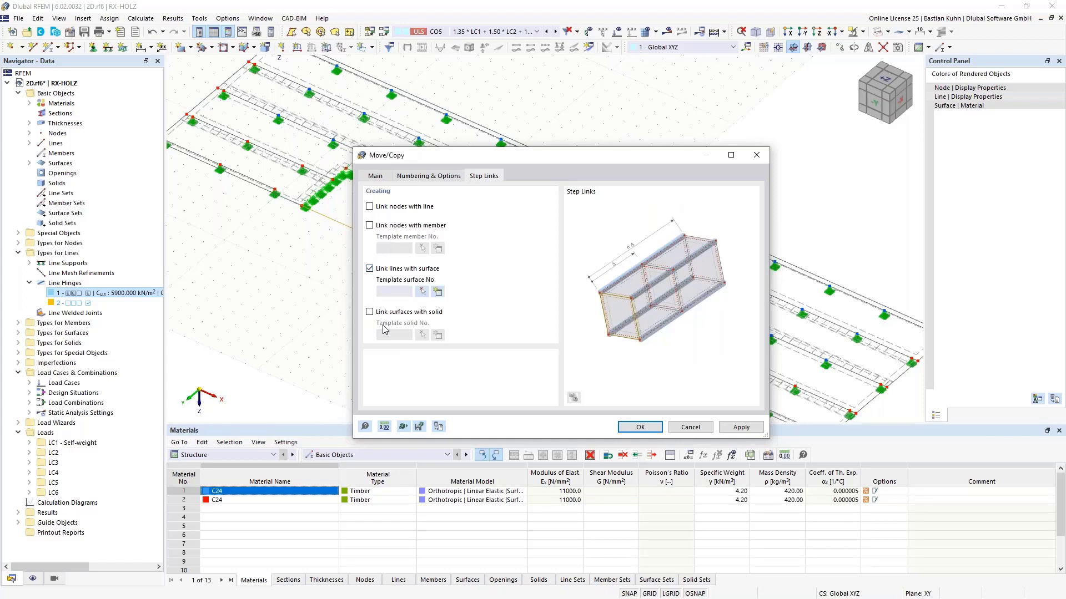
click(438, 293)
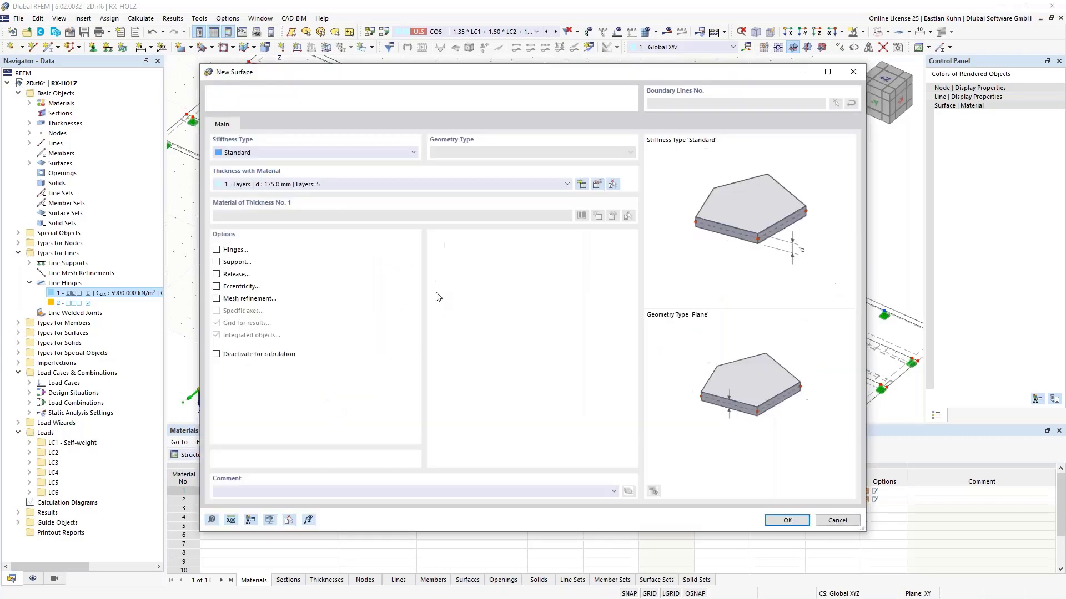
Give the template surface a new uniform 200 mm thickness in concrete C30/37, and create the linked copy as wall surfaces.
click(581, 185)
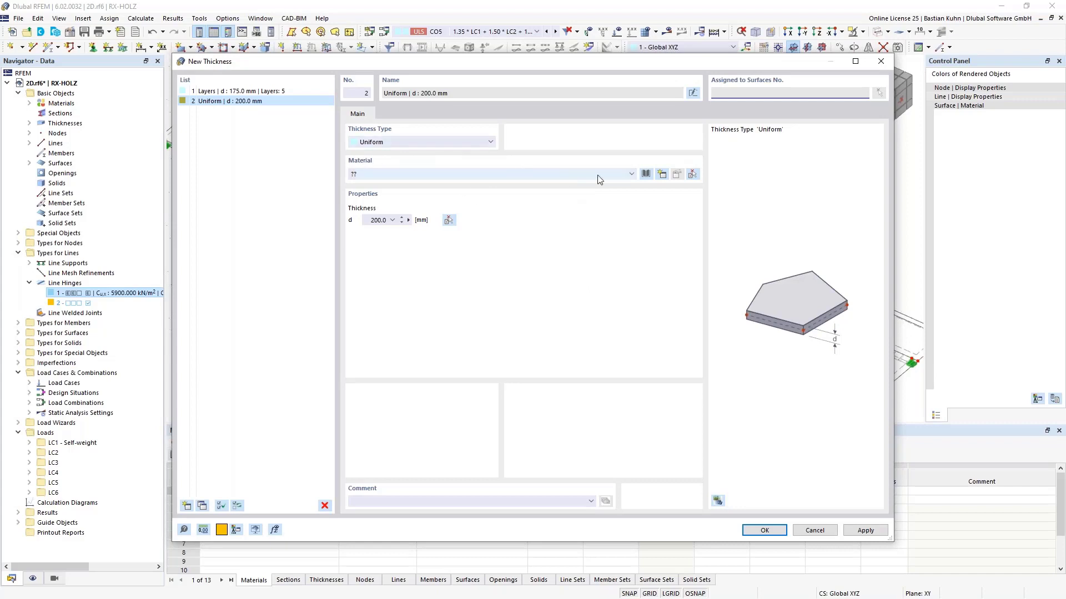
click(644, 175)
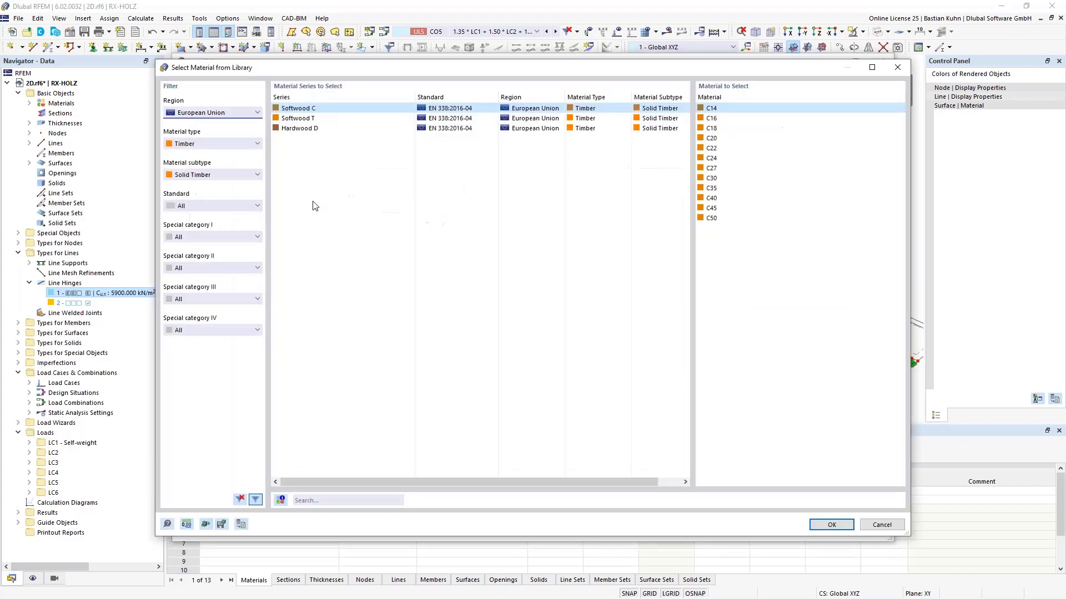
click(242, 149)
click(234, 165)
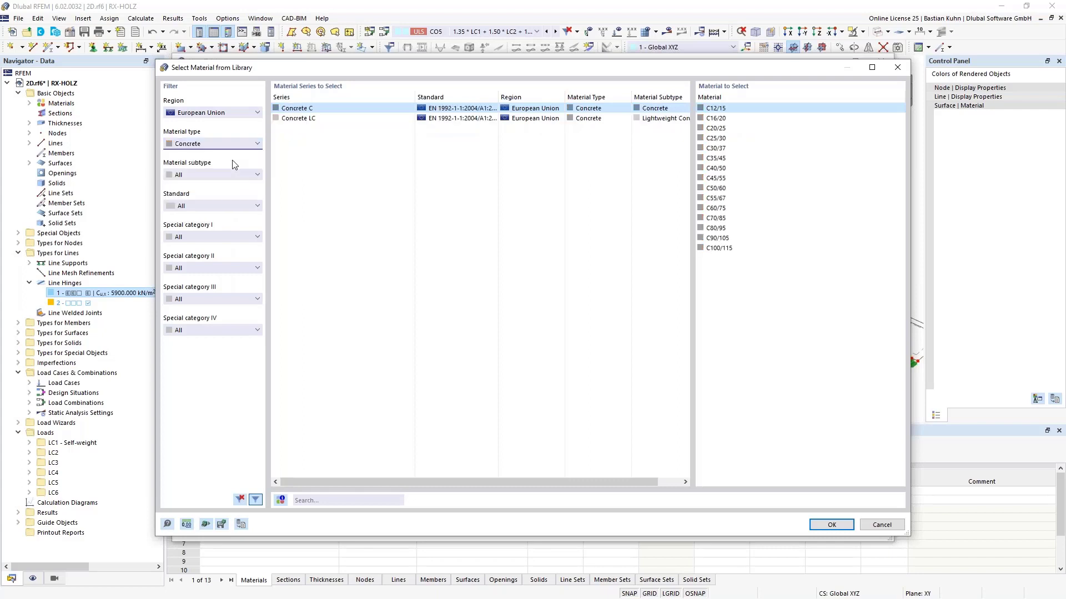
click(716, 149)
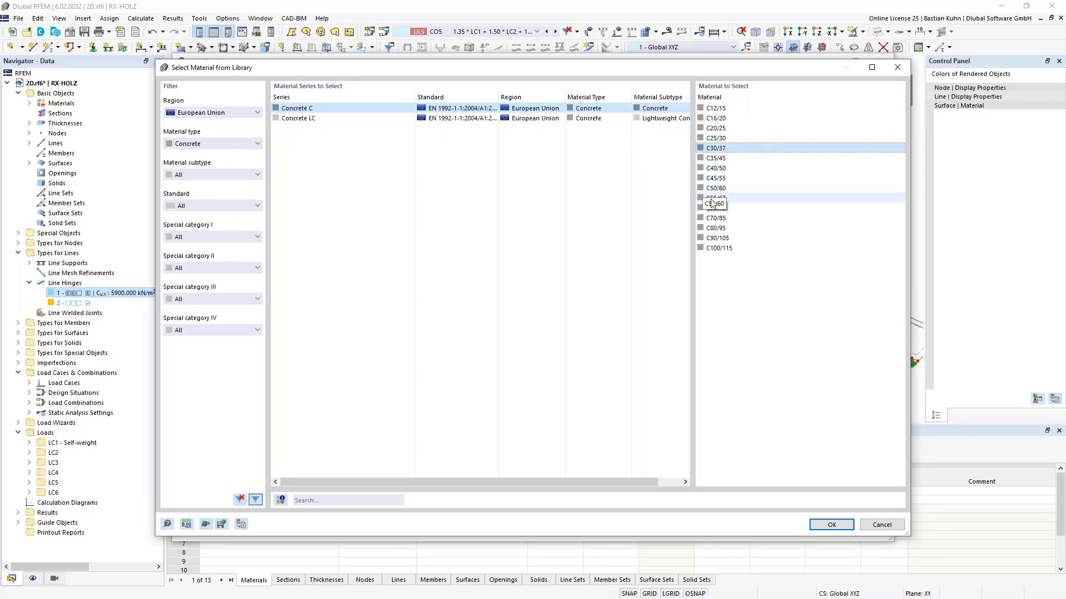
click(830, 525)
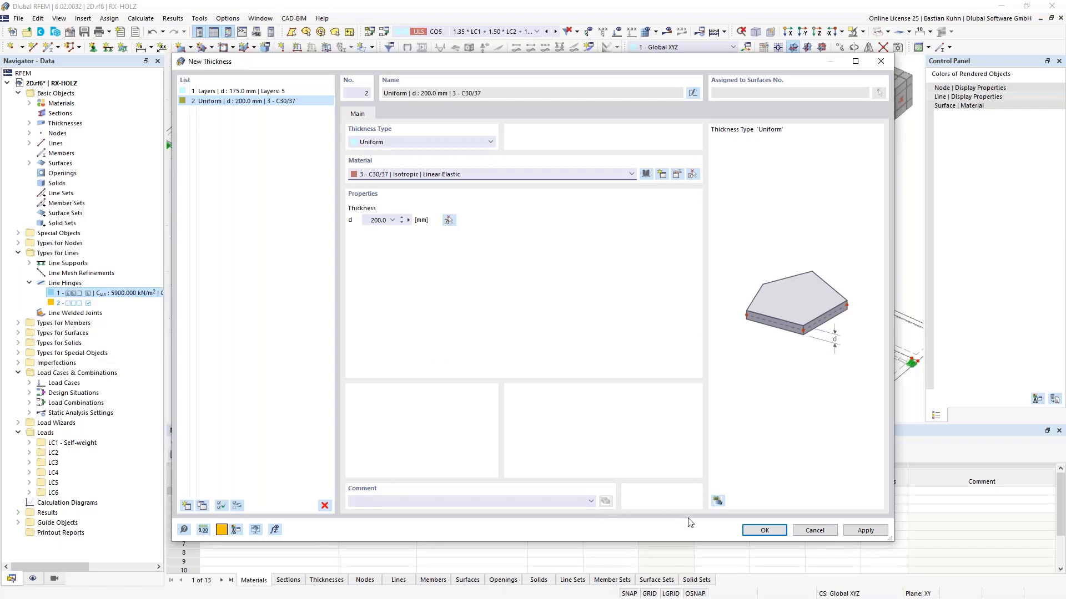
click(752, 533)
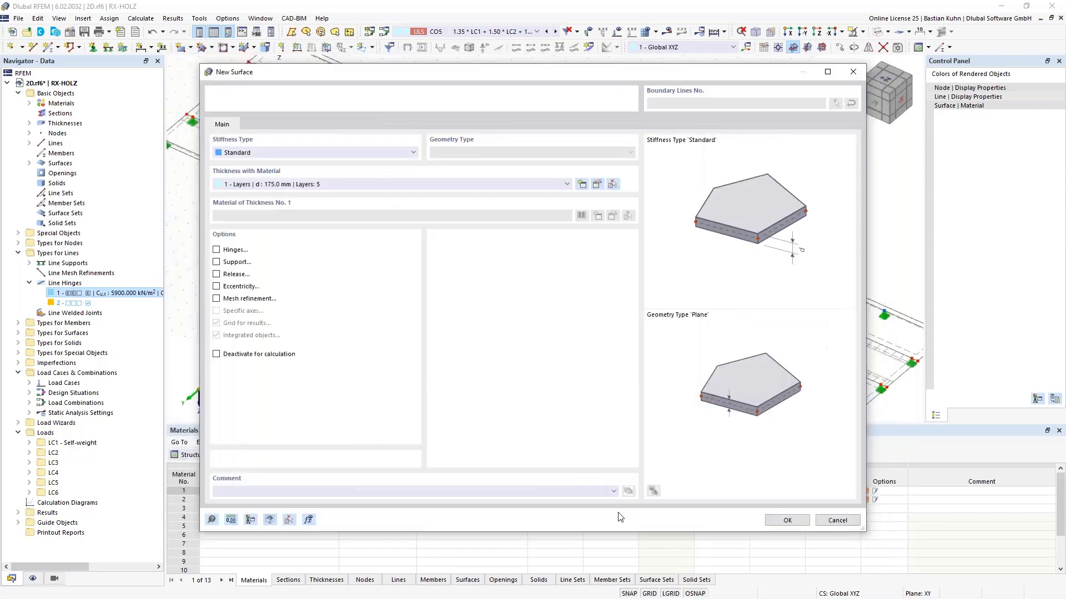
click(787, 520)
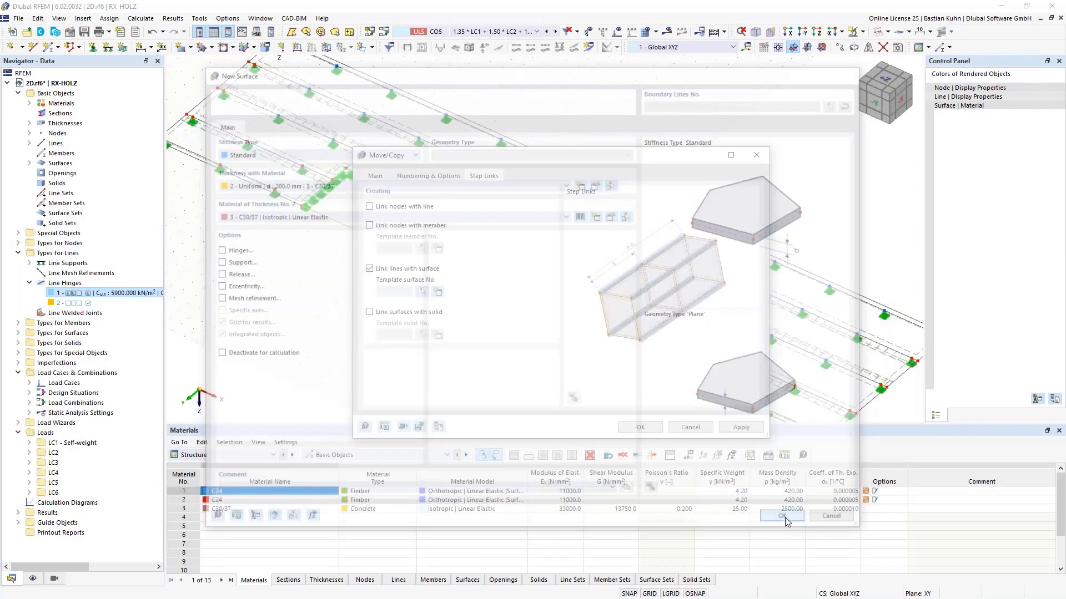
click(641, 427)
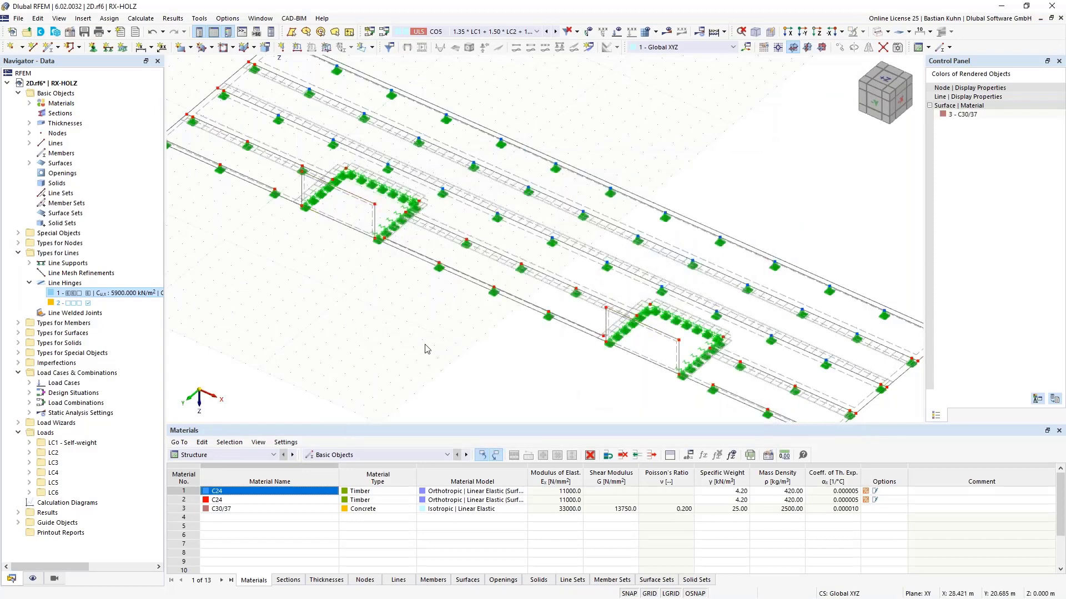
Copy the front wall surfaces of both cutouts to the cutouts' rear edges.
scroll(358, 232, up, 3)
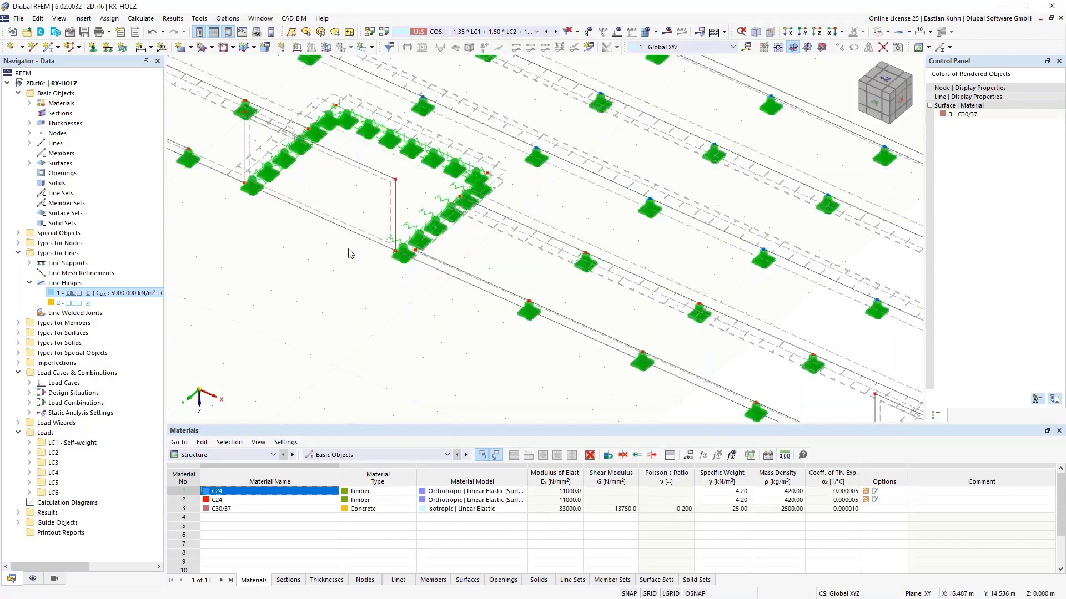
middle_drag(295, 276, 347, 314)
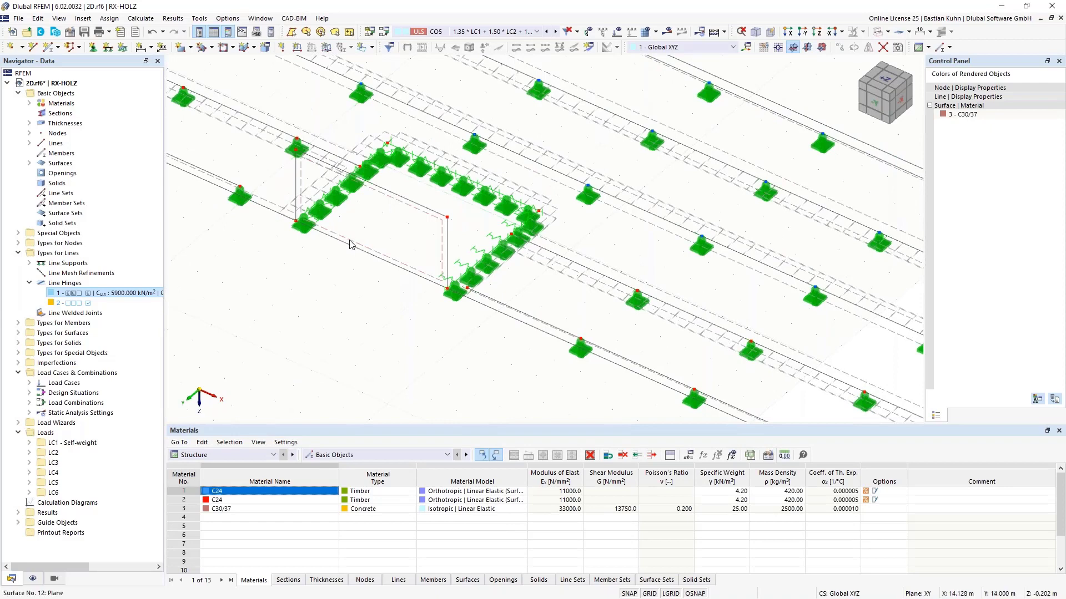
scroll(350, 244, down, 3)
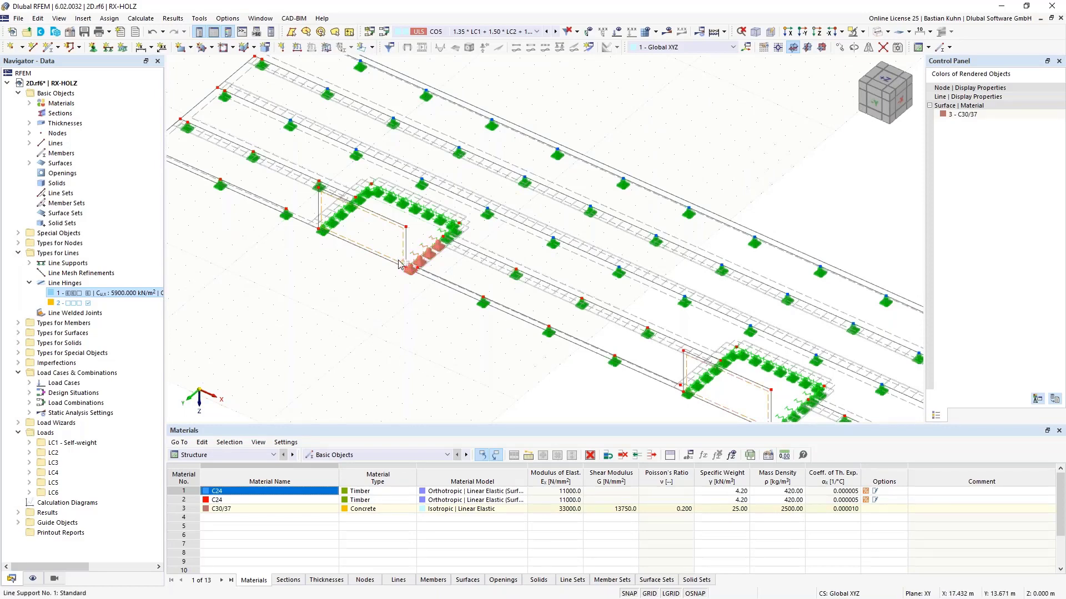
drag(399, 265, 444, 247)
scroll(336, 311, down, 1)
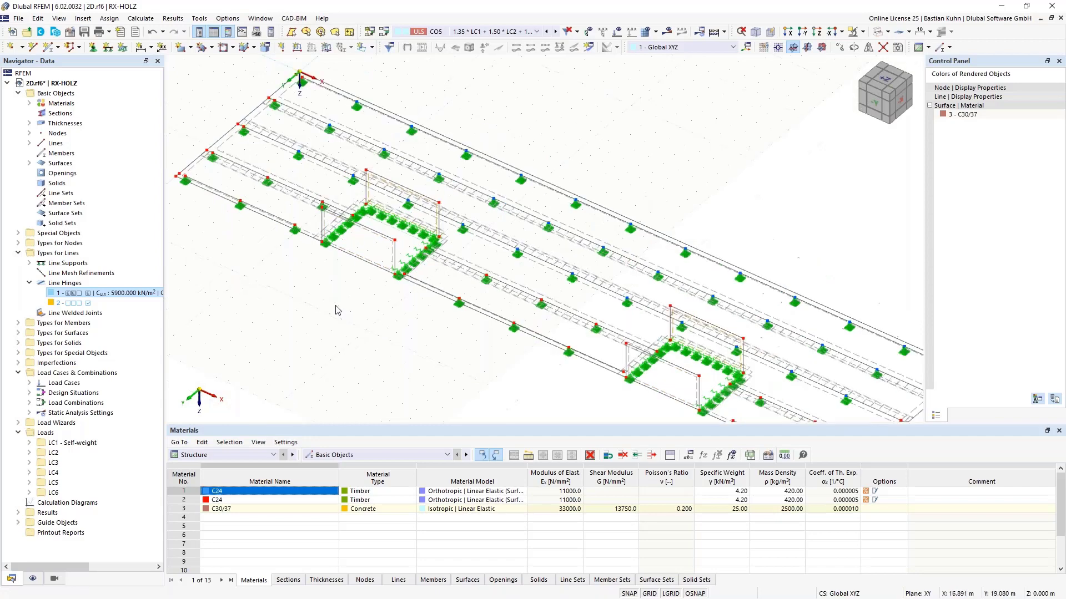
Set up a new rectangular surface with the uniform 200 mm C30/37 thickness.
scroll(336, 311, down, 1)
click(181, 47)
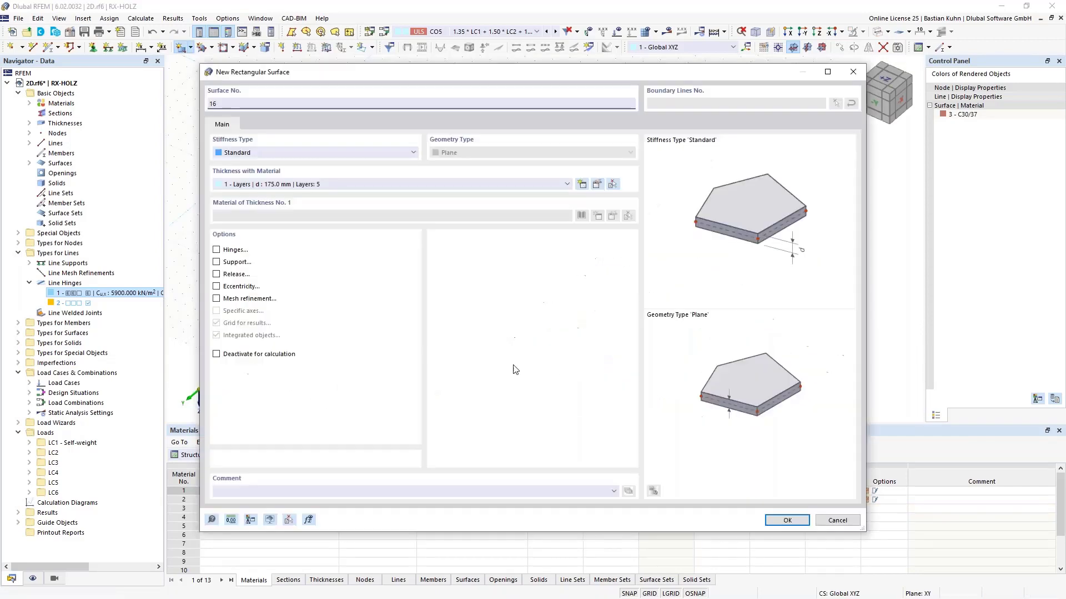
click(424, 186)
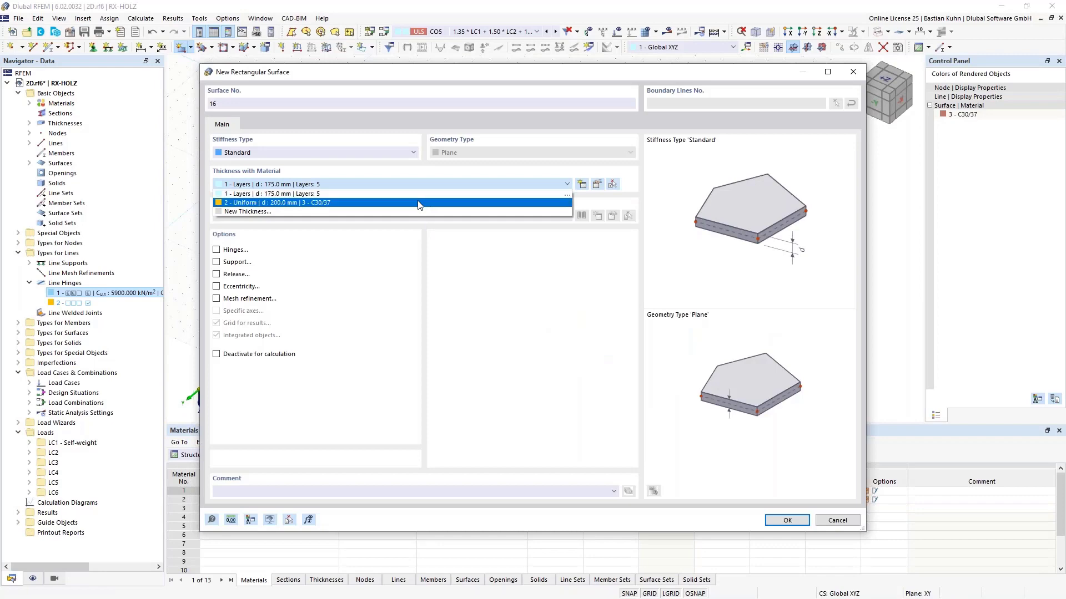
click(428, 200)
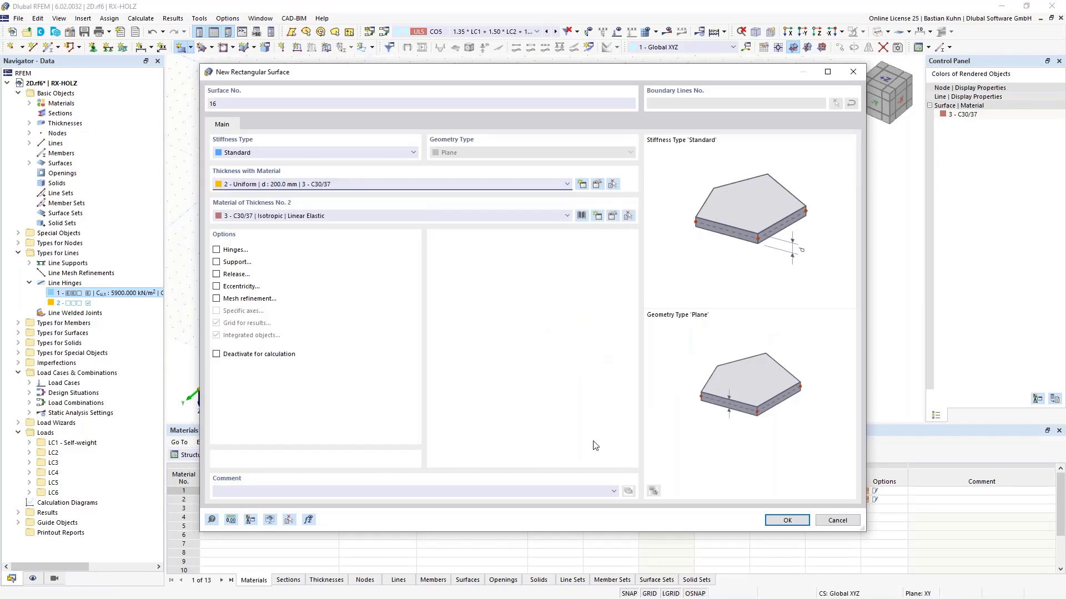
click(787, 520)
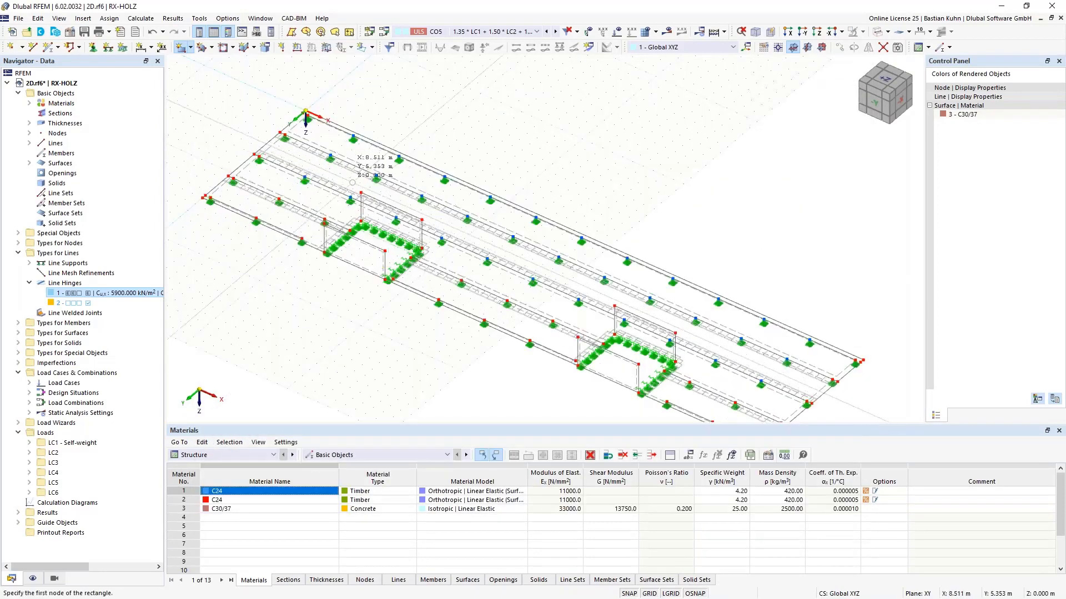
Draw rectangular side walls on the first cutout, spanning between the corners of its front and rear walls.
click(325, 230)
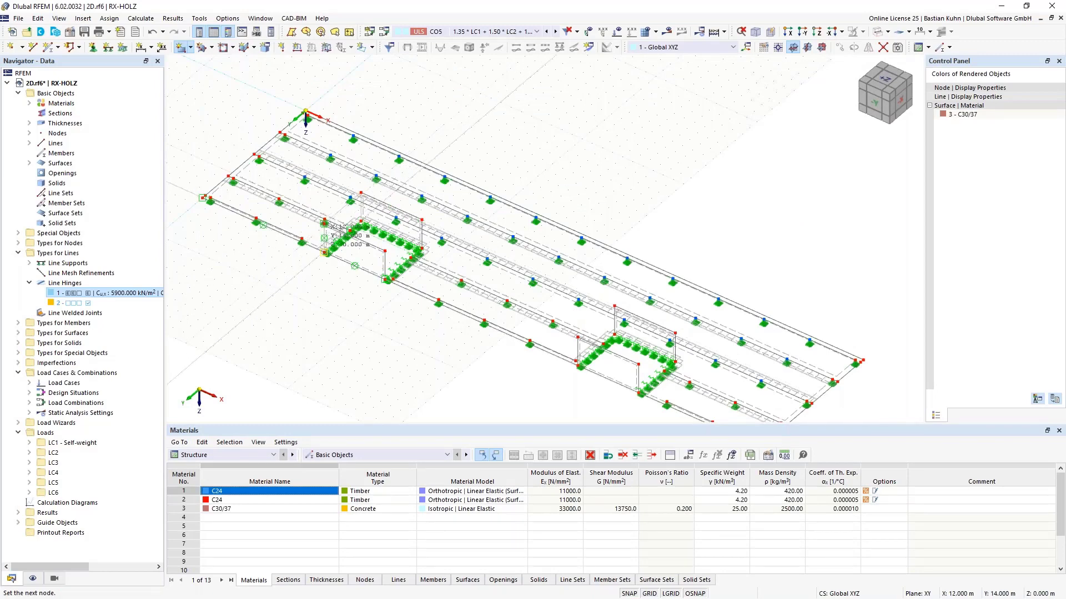
click(325, 252)
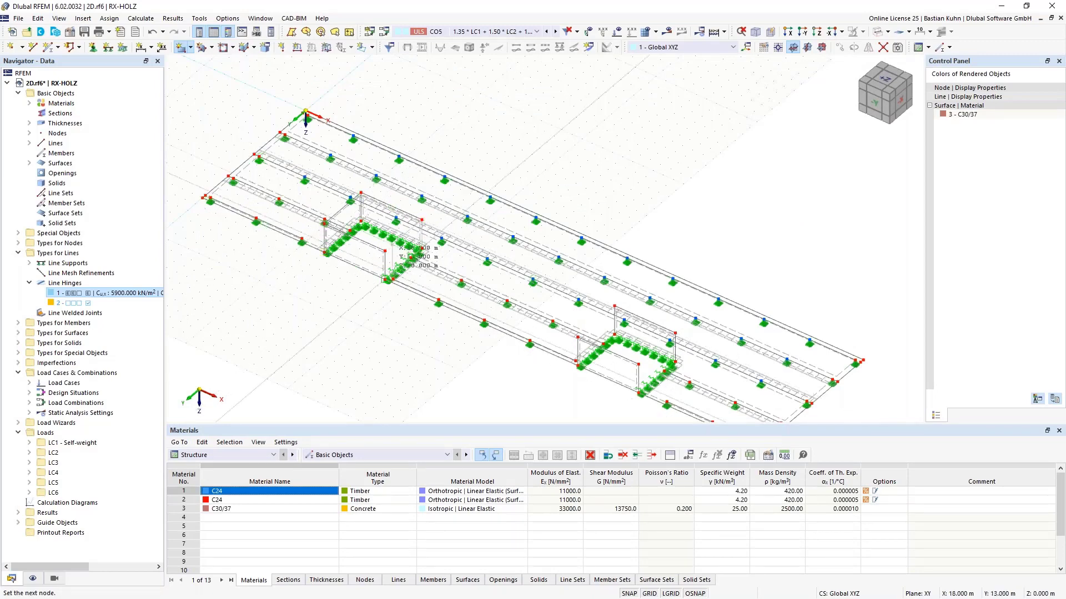
click(385, 251)
click(386, 266)
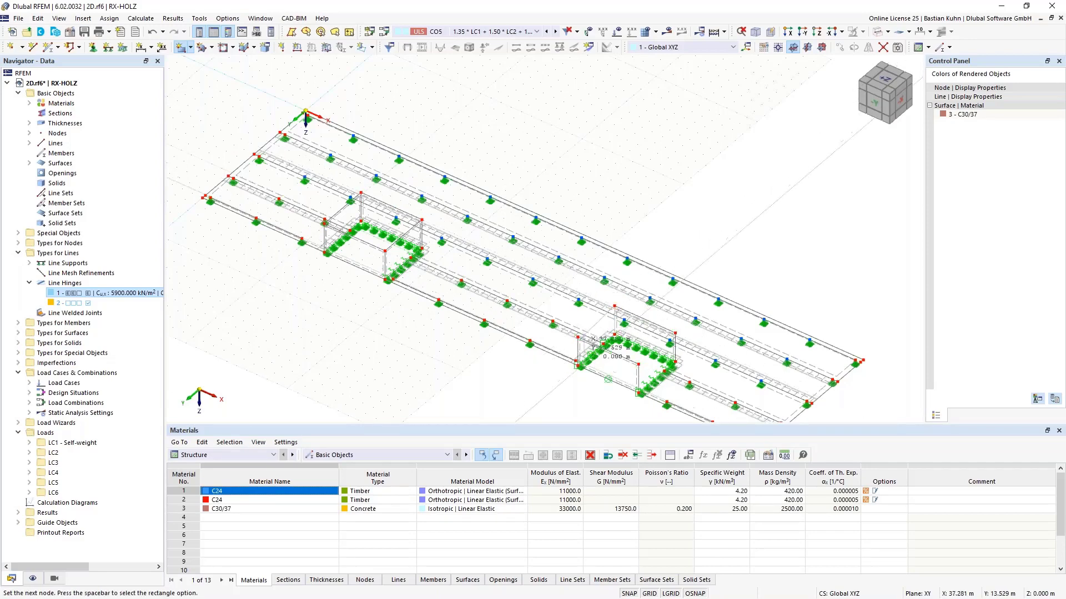
Draw the rectangular side walls on the second cutout and finish placing surfaces.
click(576, 363)
scroll(575, 364, up, 3)
click(651, 241)
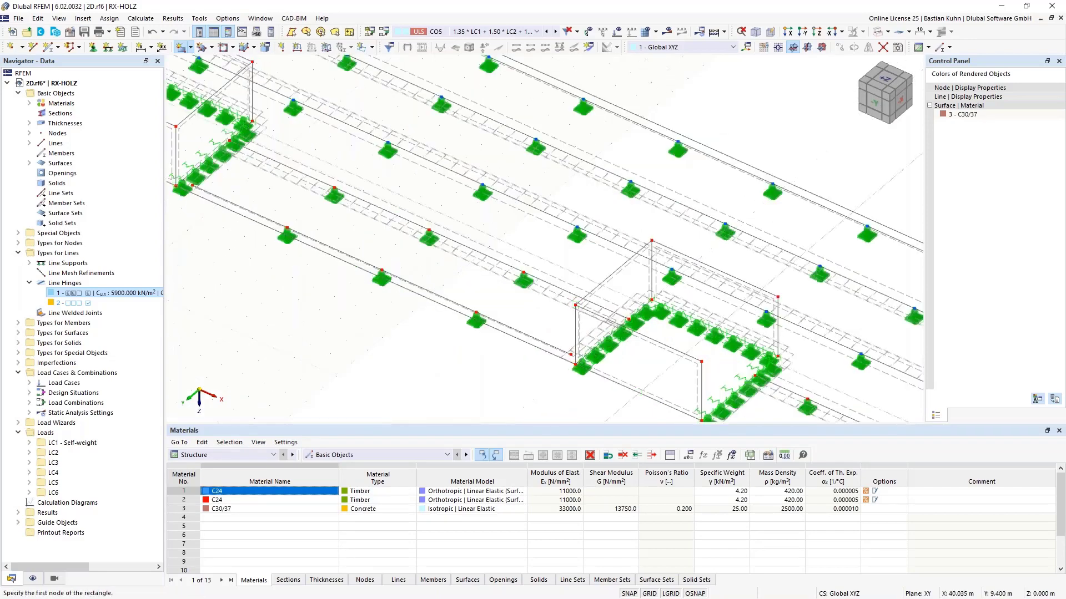
key(space)
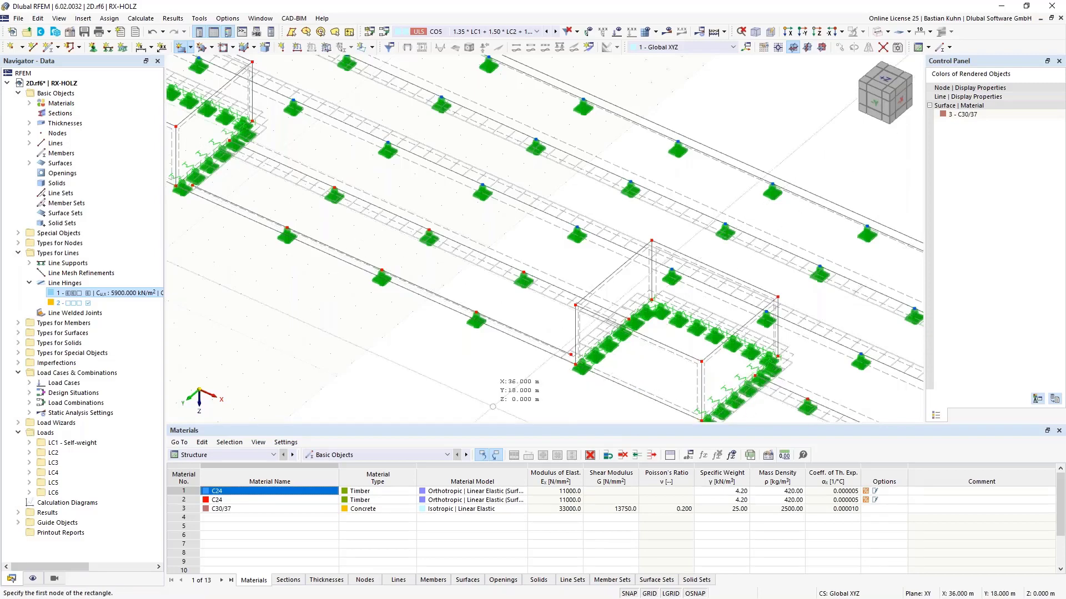
key(Escape)
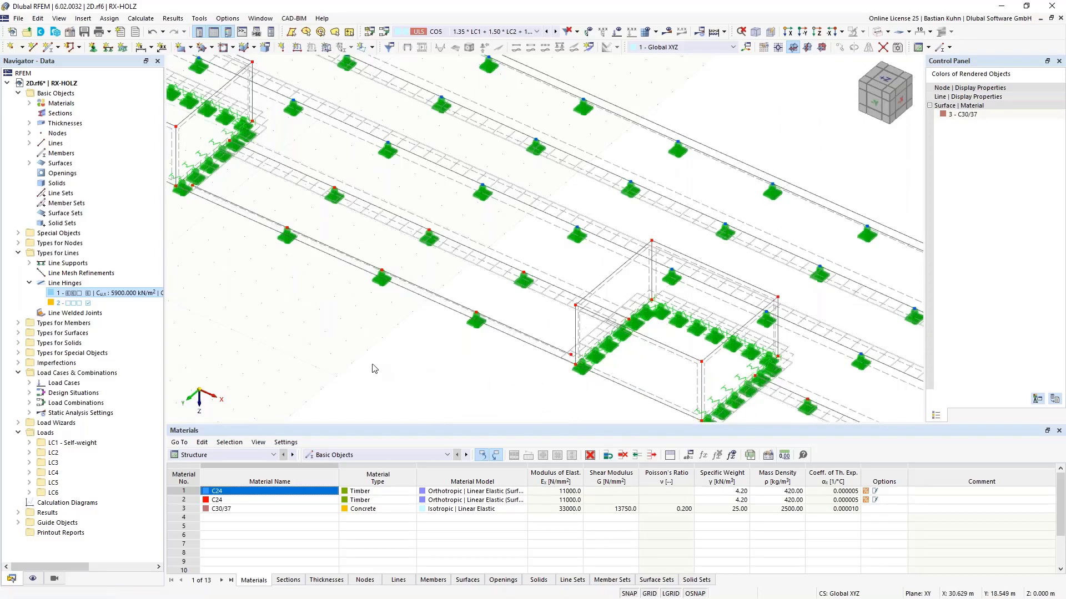
Select the concrete core walls around both cutouts.
scroll(373, 365, down, 3)
middle_drag(373, 365, 518, 332)
scroll(384, 225, up, 1)
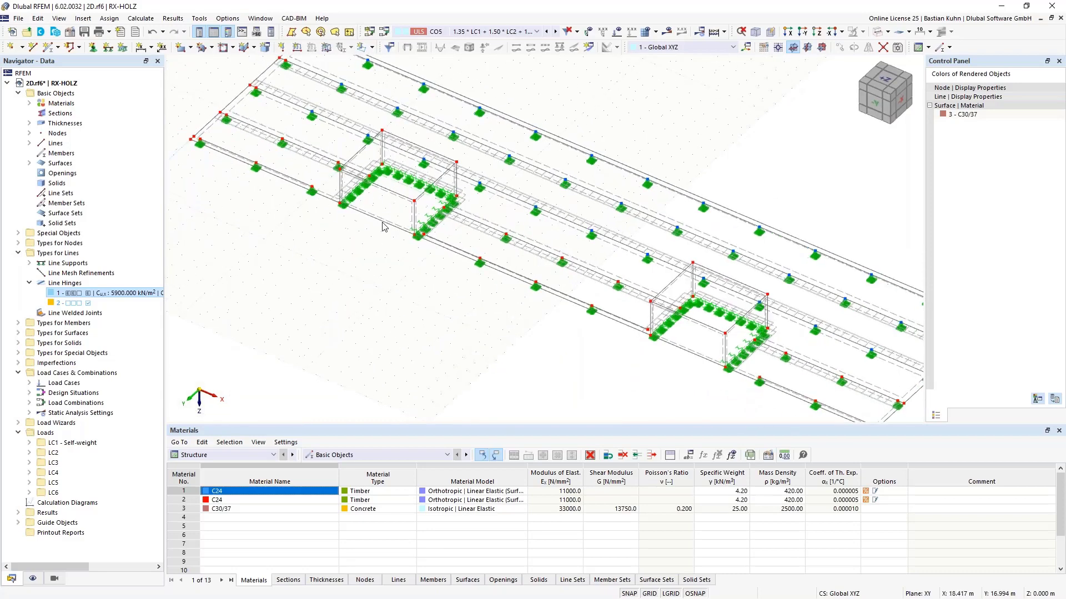
scroll(382, 185, up, 2)
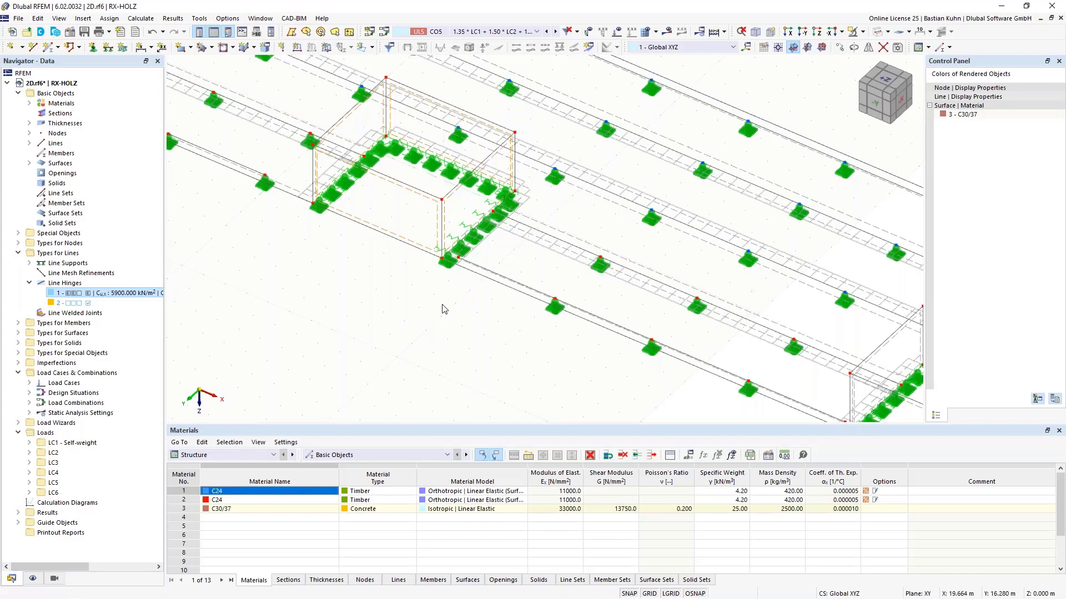
scroll(506, 192, down, 3)
scroll(615, 279, up, 2)
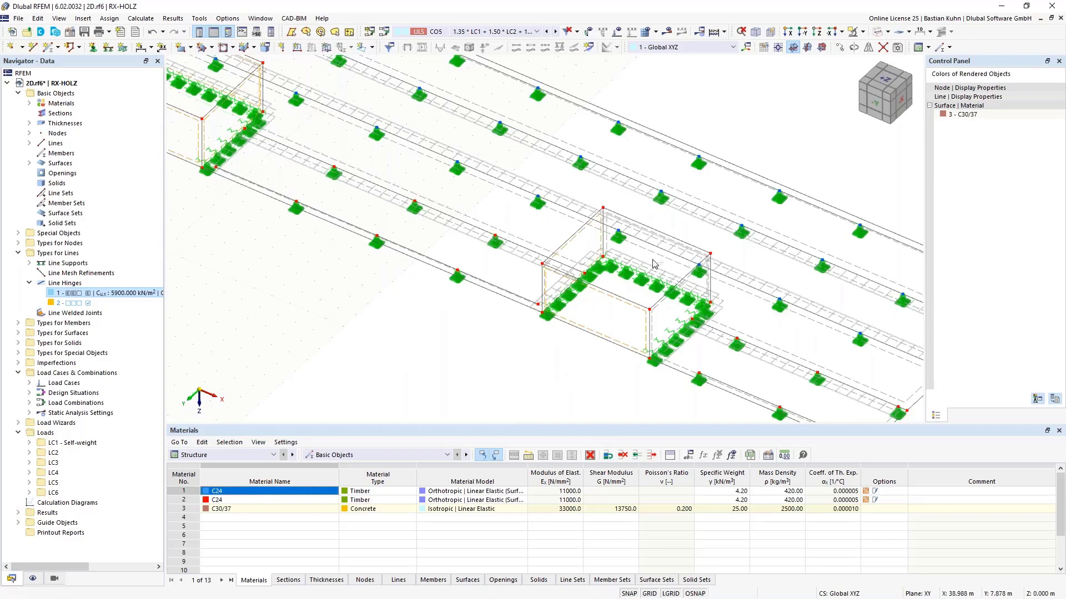
scroll(655, 264, up, 2)
scroll(655, 264, up, 1)
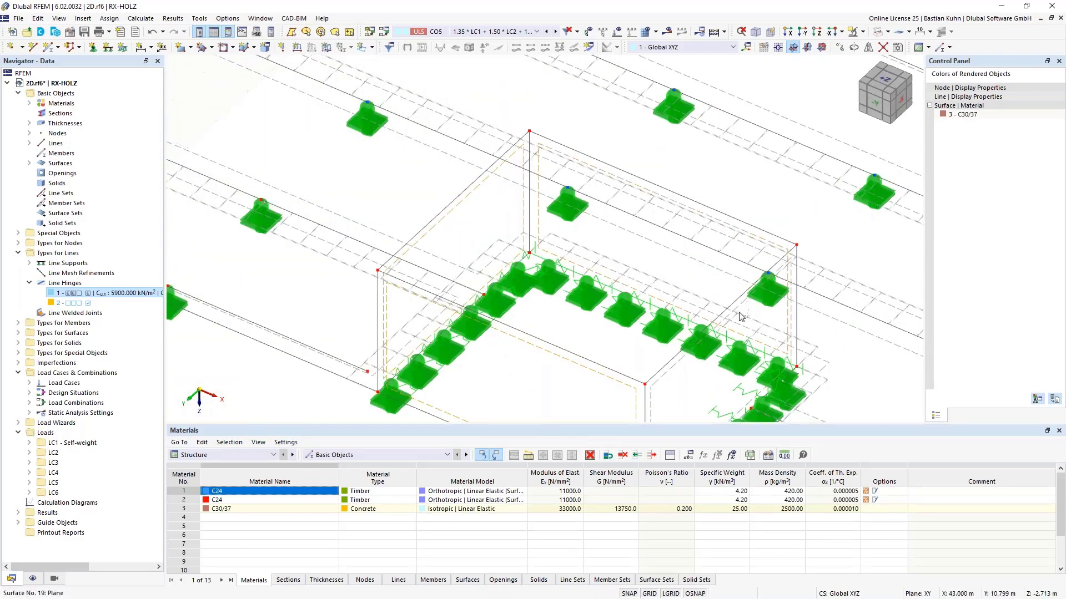
scroll(792, 84, down, 5)
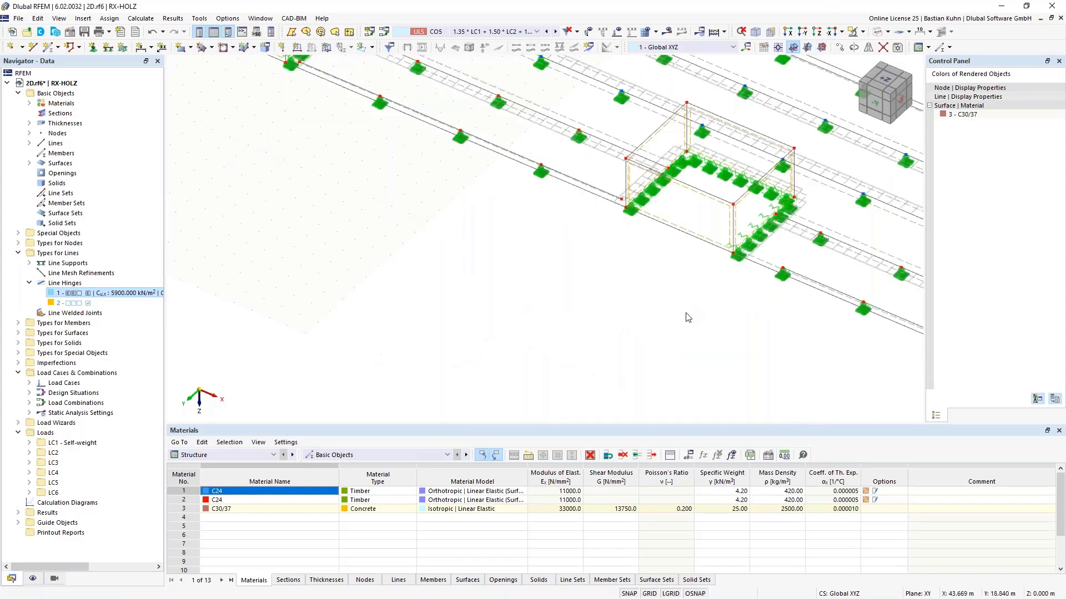
middle_drag(673, 329, 625, 378)
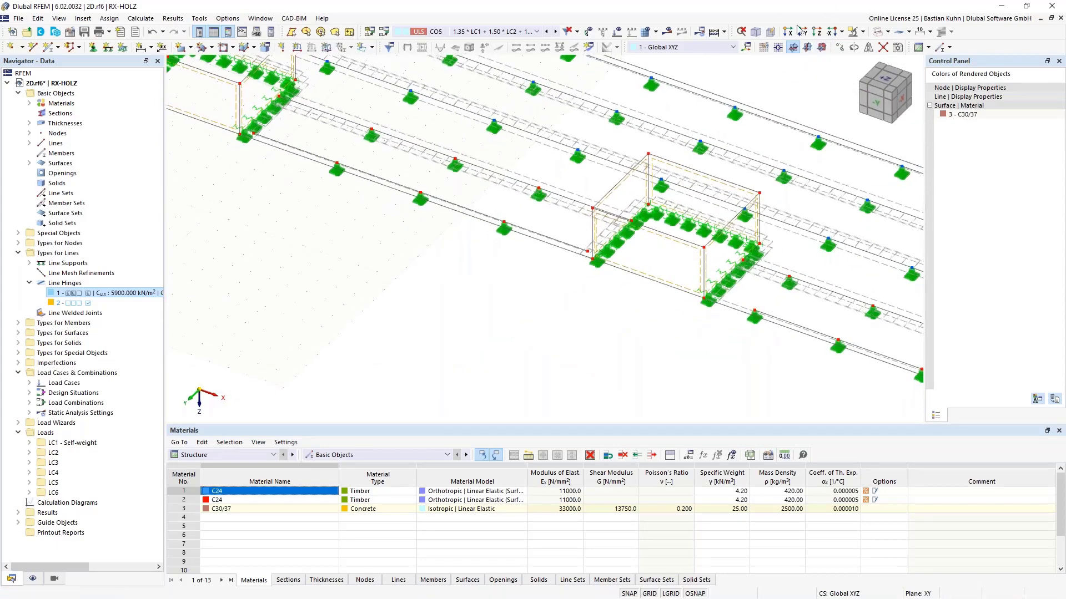
In the view along Z, add the floor plate and all column supports outside the two cores to the selection.
click(817, 31)
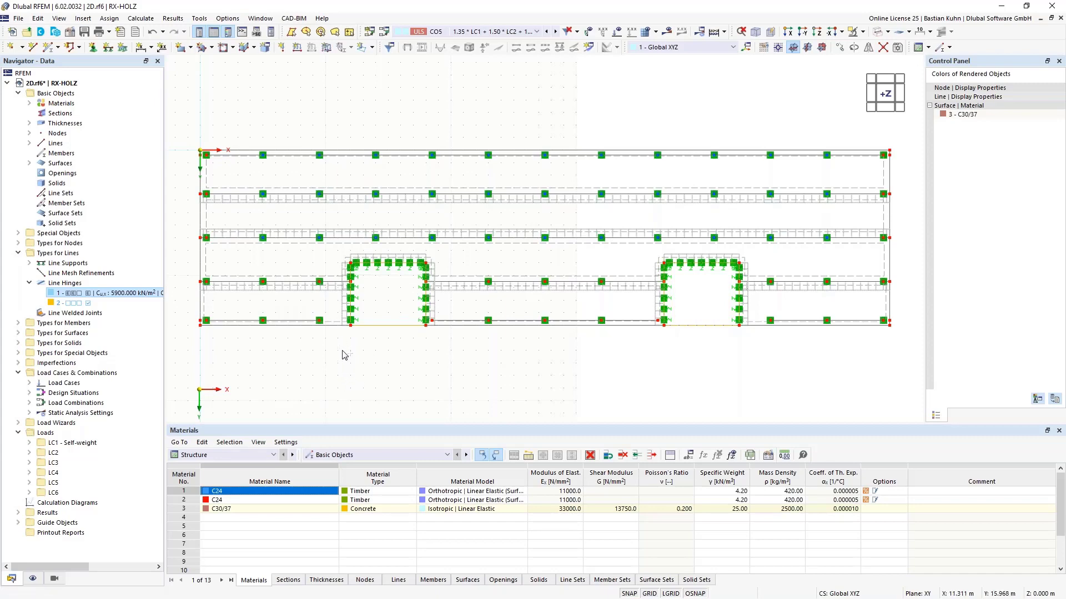
drag(341, 350, 203, 136)
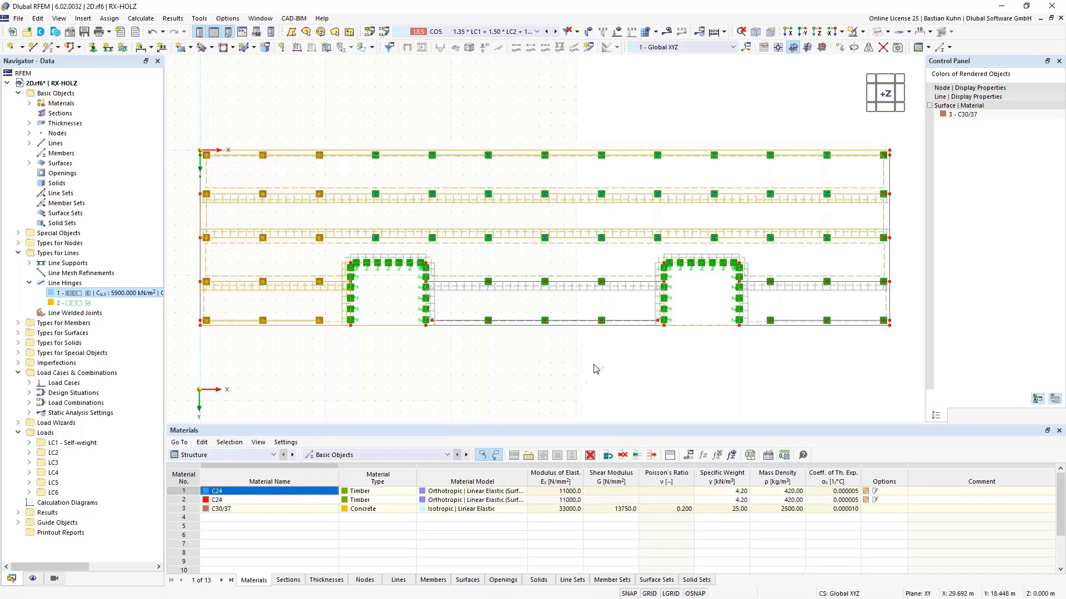
drag(626, 345, 457, 142)
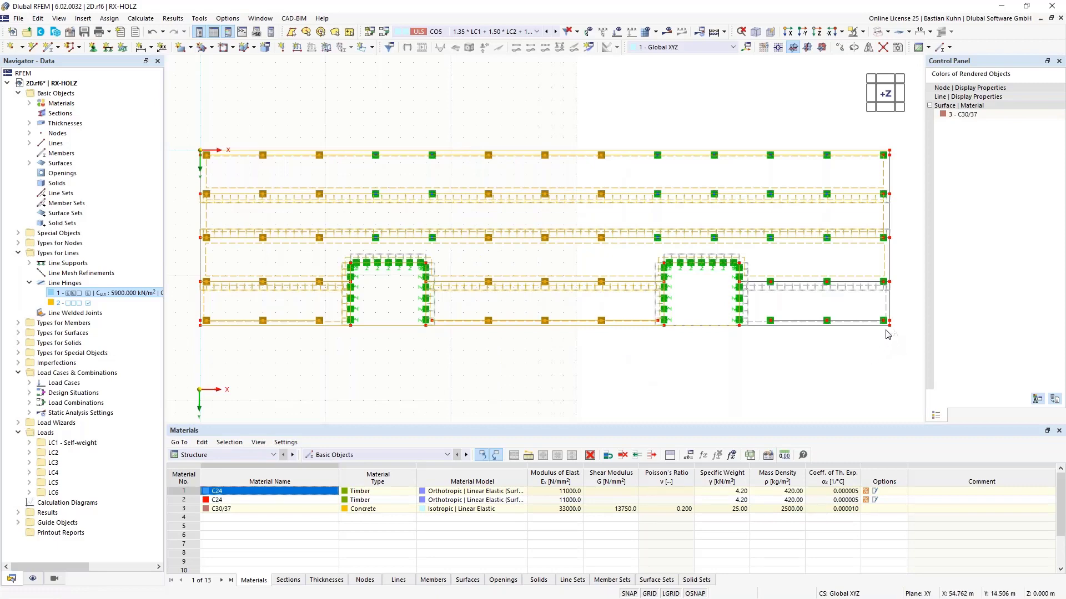
drag(887, 332, 767, 138)
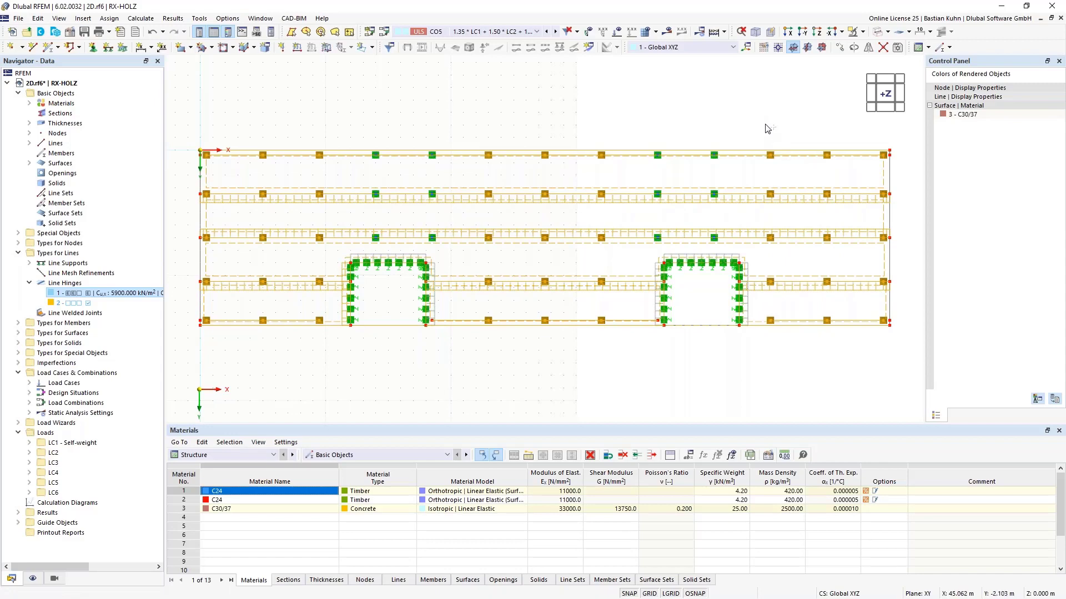
drag(764, 124, 640, 251)
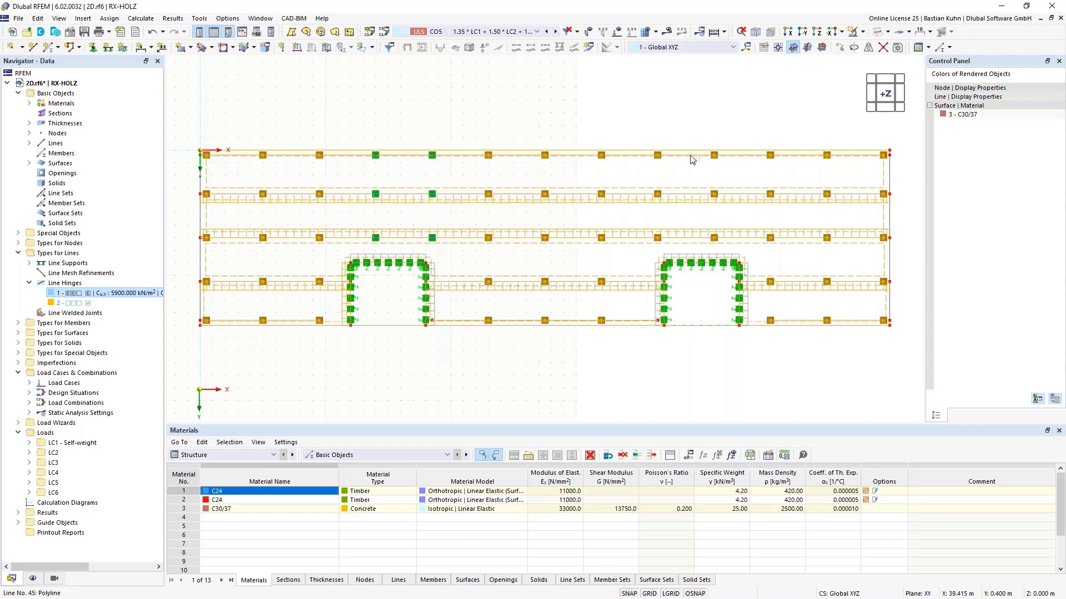
drag(472, 122, 343, 252)
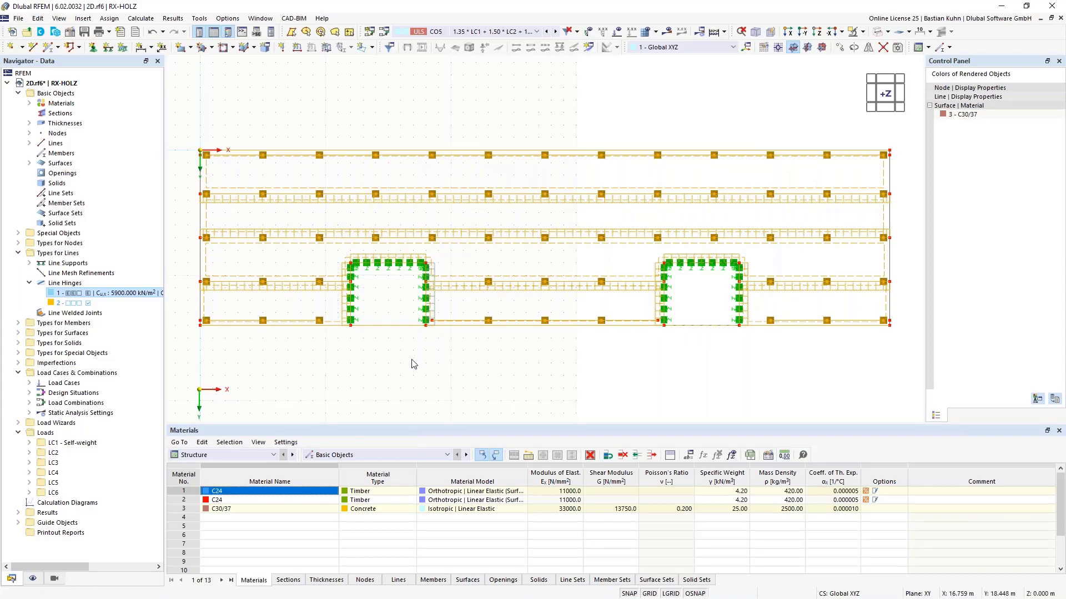
Set up a copy of the selected objects with a Z displacement of -2.900 m and step links, adjusting the number of steps.
right_click(475, 326)
key(Up)
key(Up)
key(Up)
key(Up)
key(Up)
key(Up)
key(Up)
key(Up)
key(Up)
key(Up)
key(Up)
key(Up)
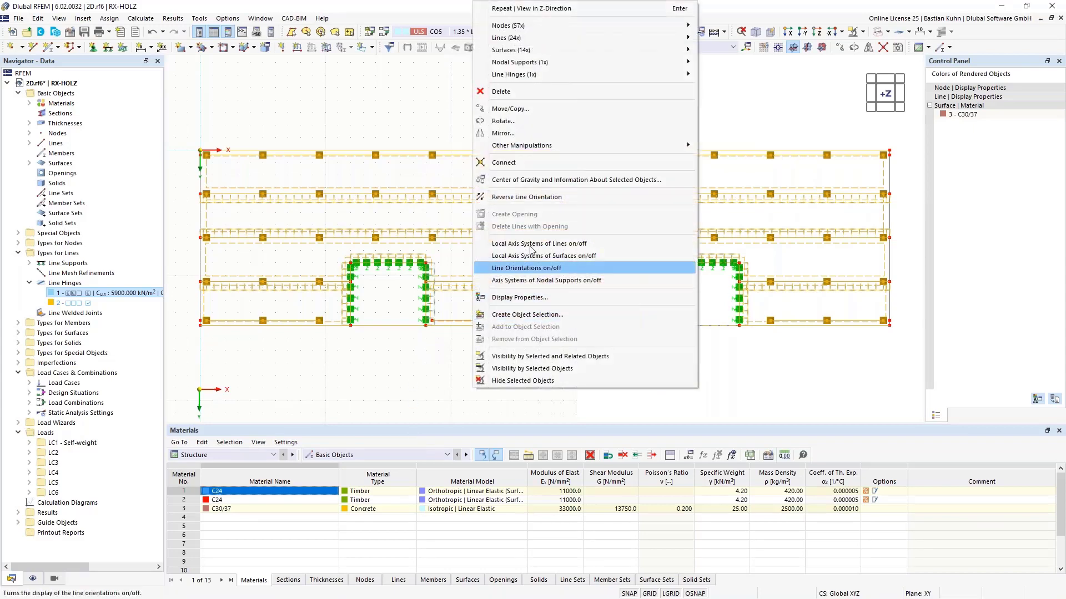
key(Return)
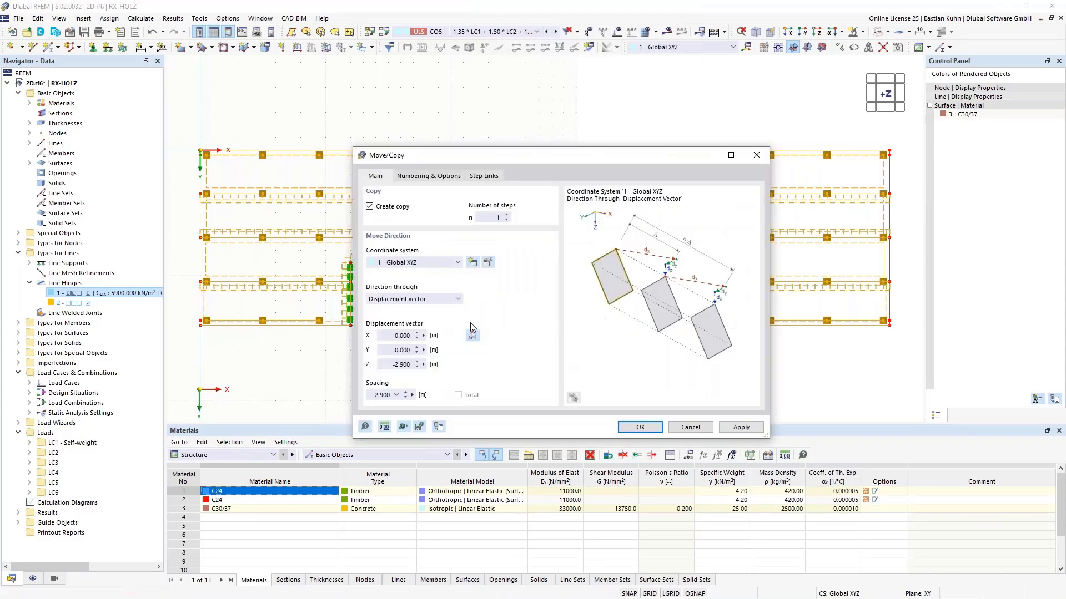
click(488, 219)
click(434, 177)
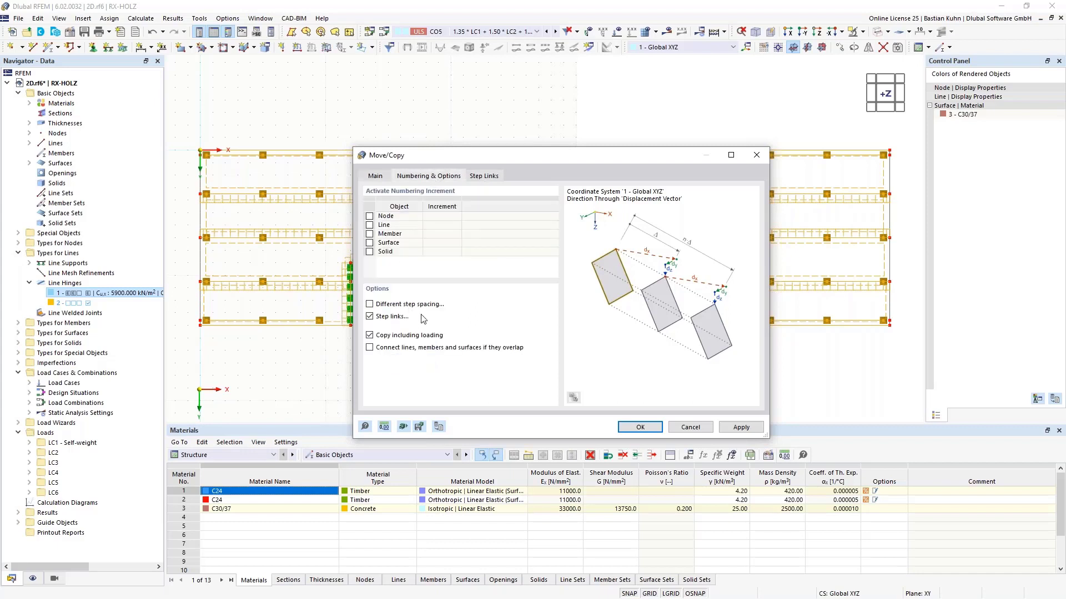
Turn off linking lines with surfaces, enable linking nodes with members, and begin a new template member.
click(484, 176)
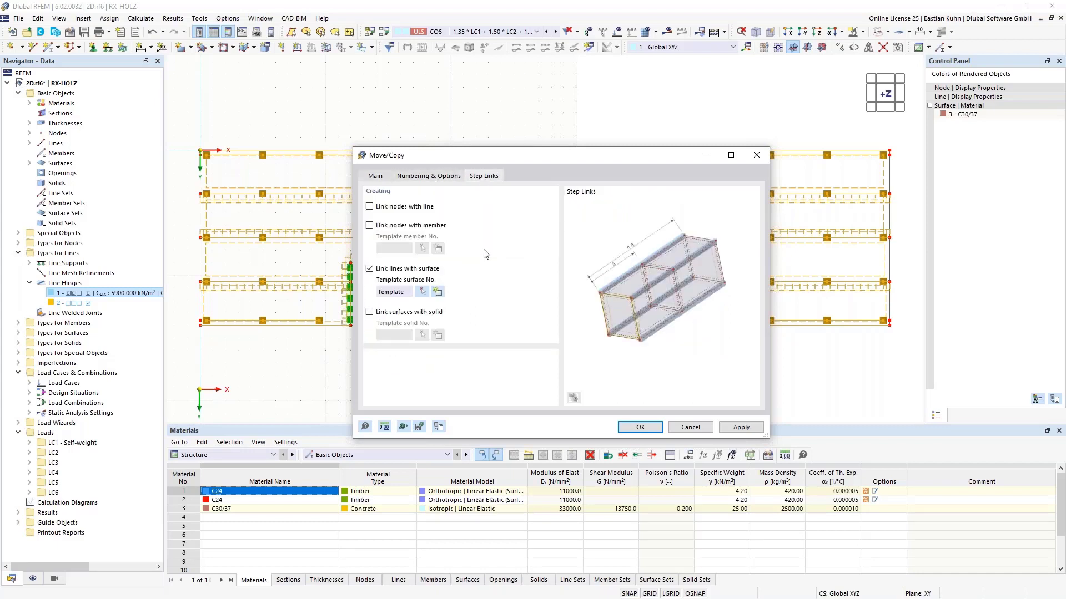
click(369, 269)
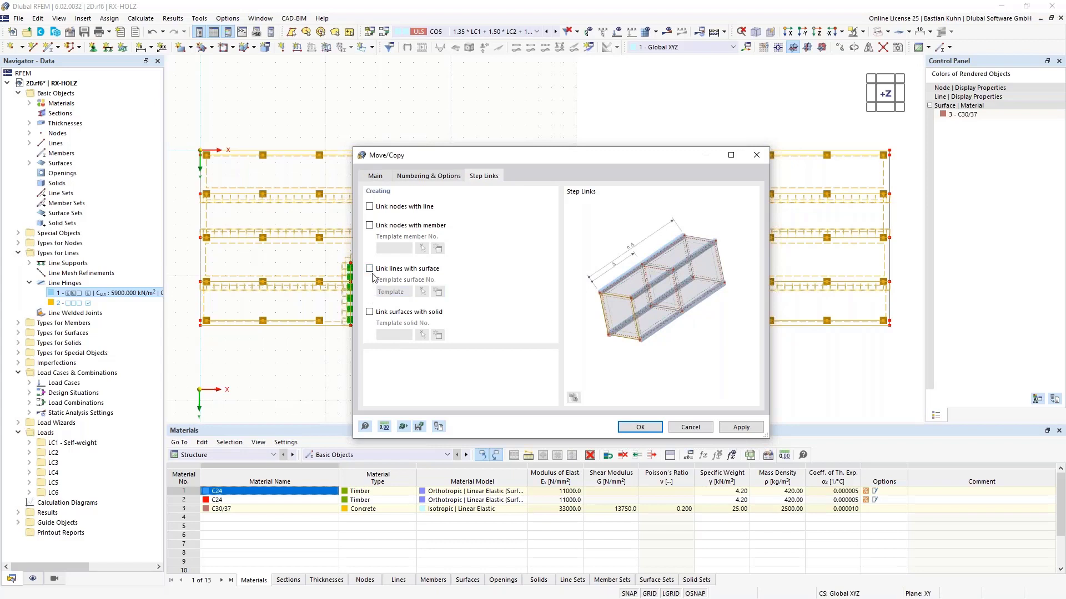
click(370, 226)
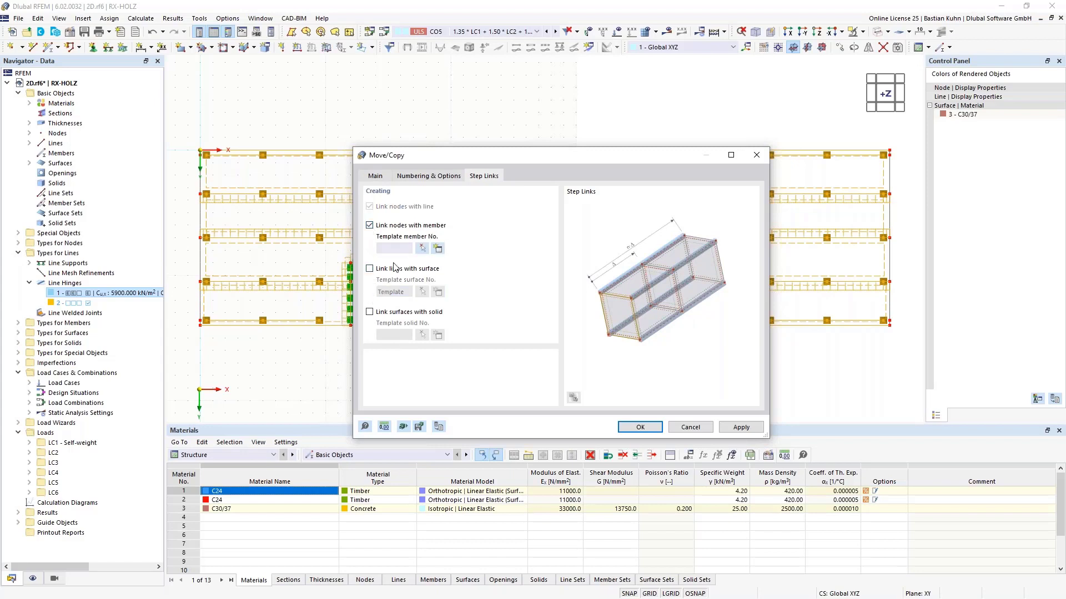
click(438, 249)
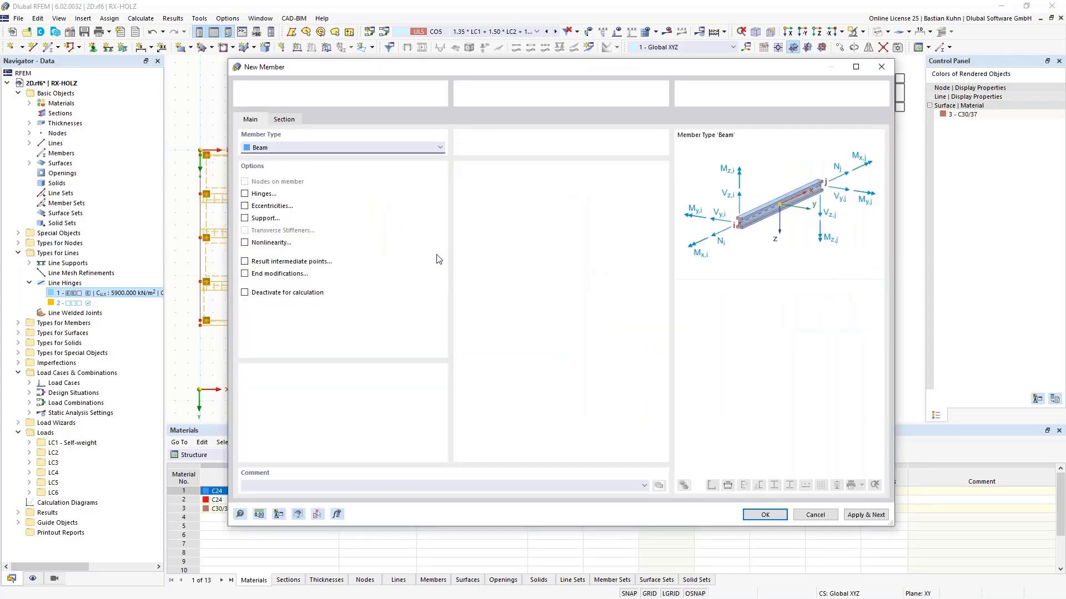
Enable hinges for the template member and create a massive rectangular section R_M1 350/350 for it.
click(244, 194)
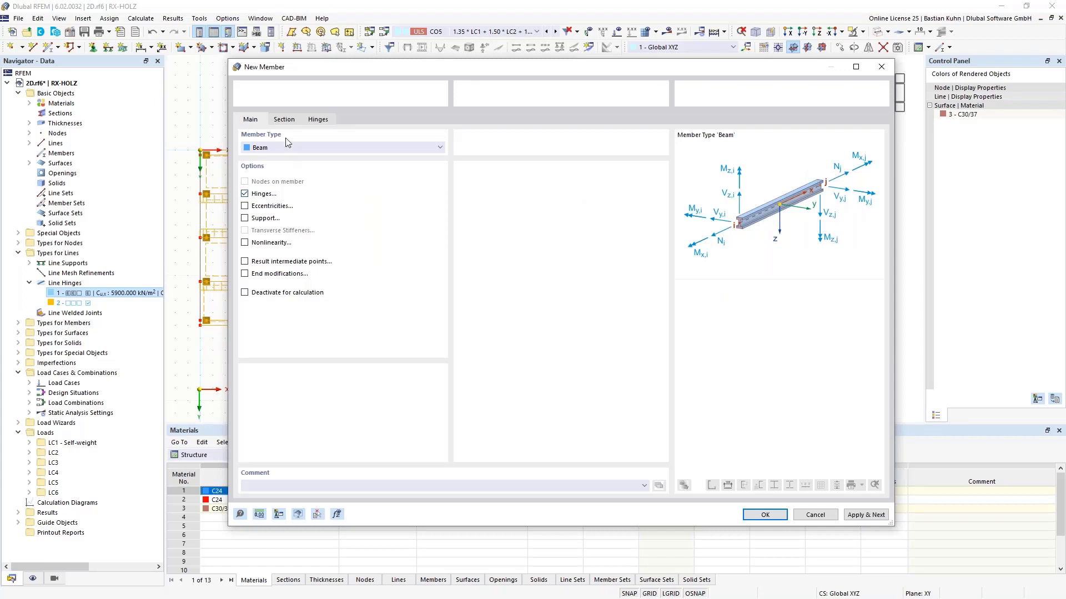
click(287, 120)
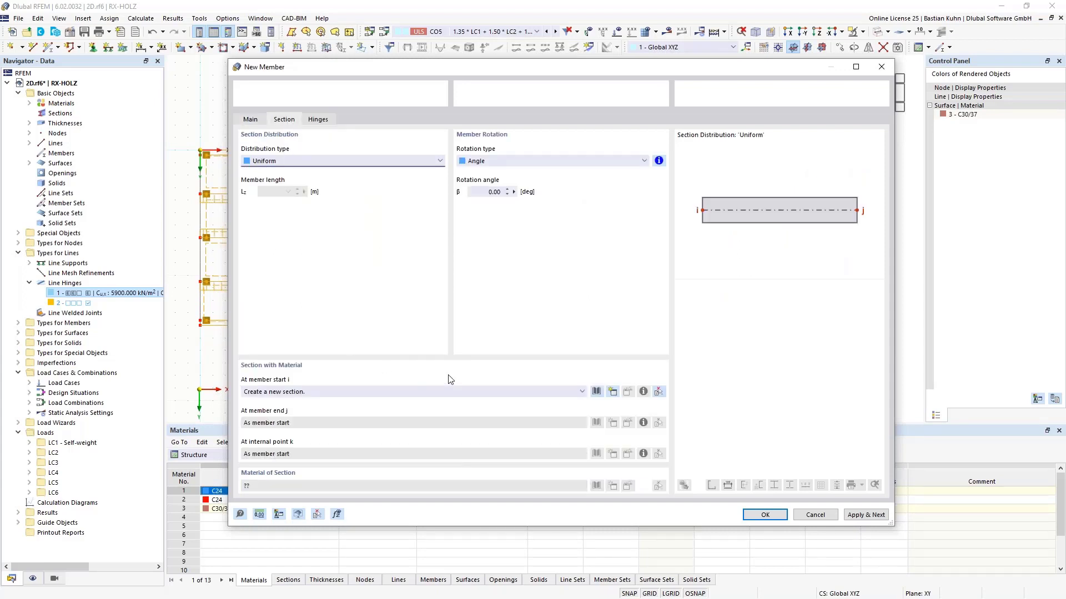
click(596, 392)
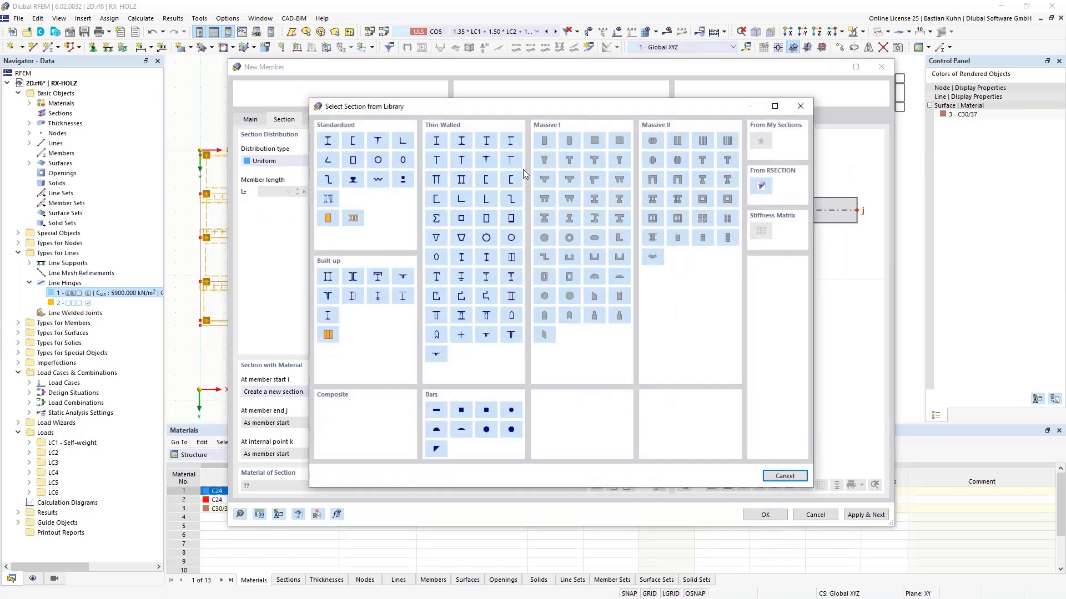
click(538, 145)
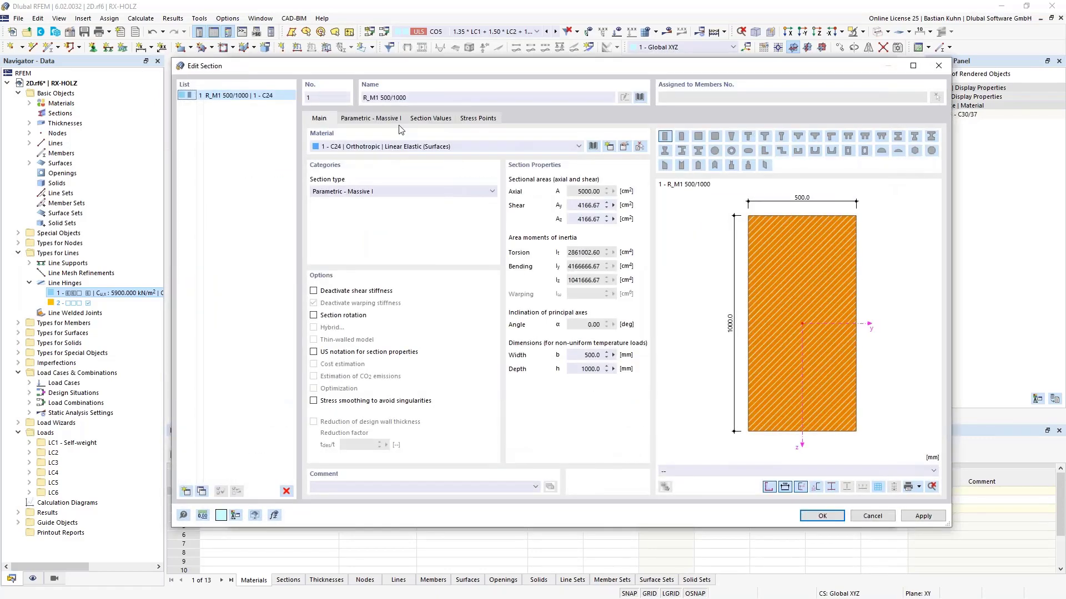
drag(406, 98, 382, 98)
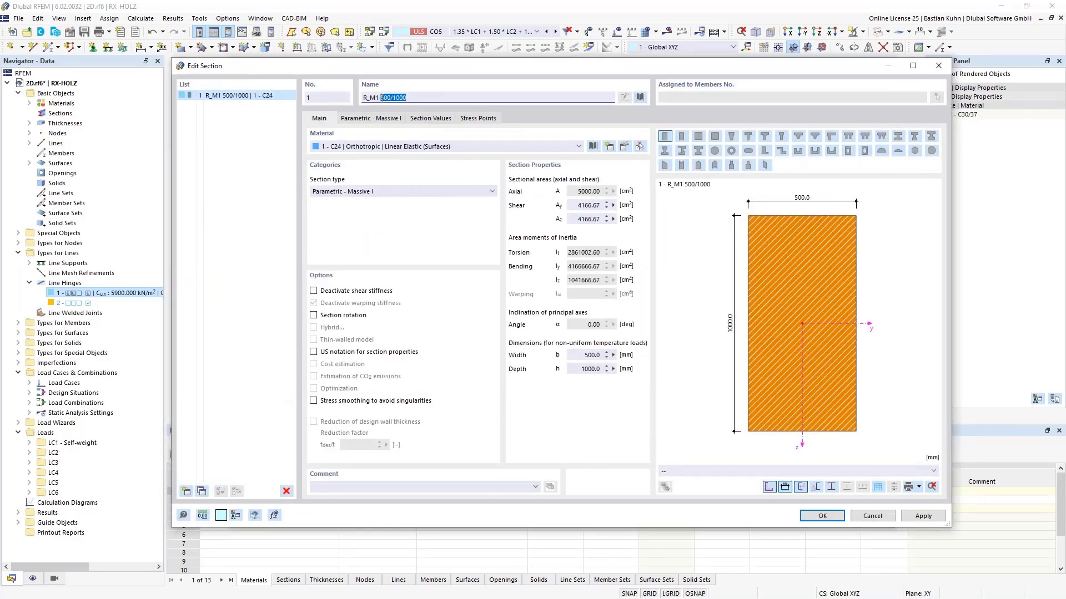
text(350/3)
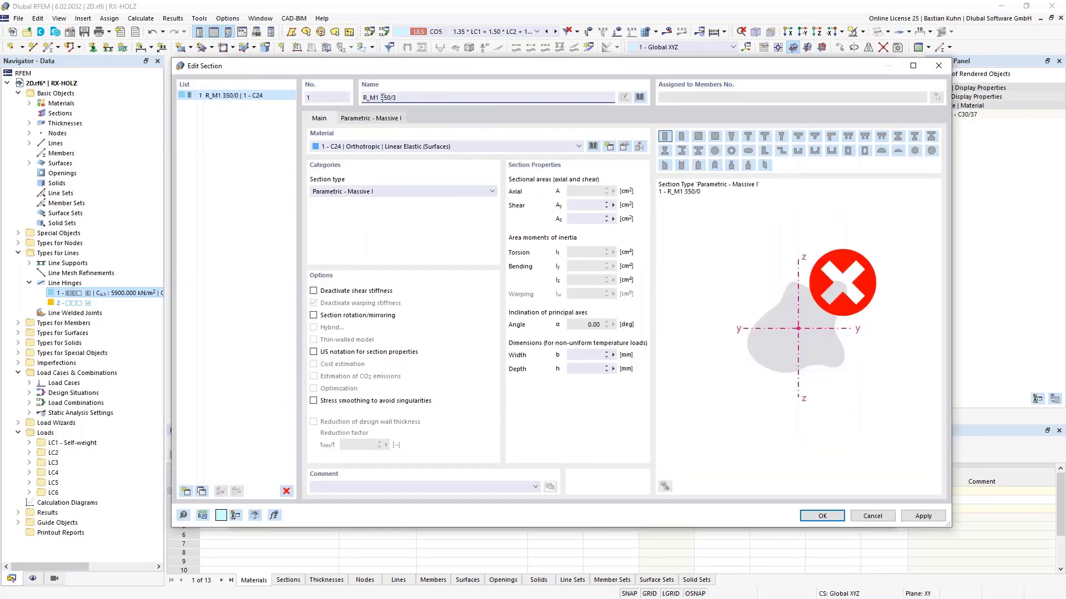
text(500)
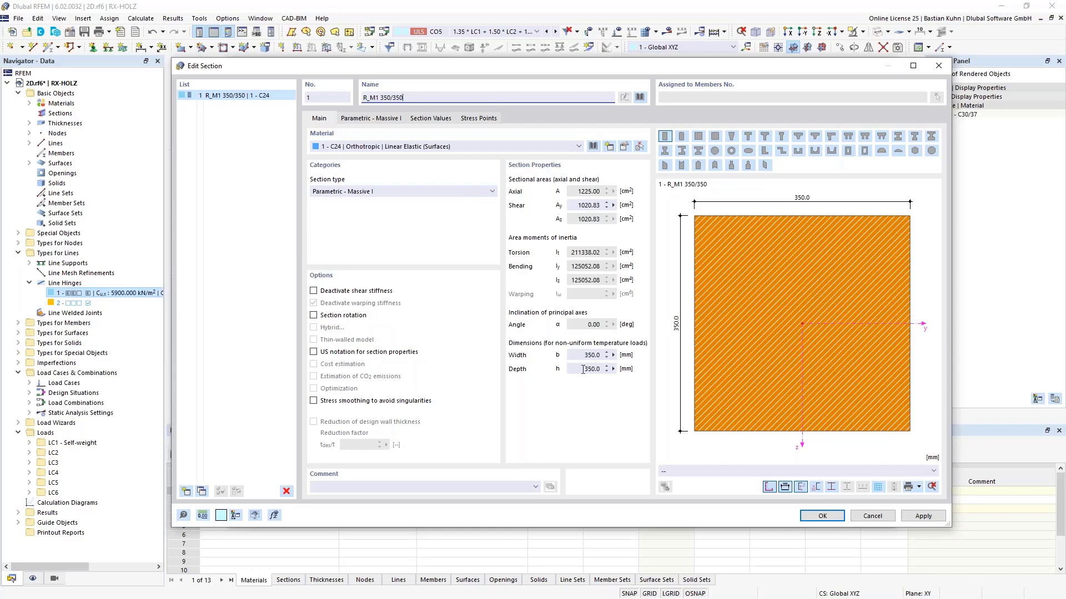
Assign European glued laminated timber GL28c from the Glulam GL c series to the column section.
click(593, 146)
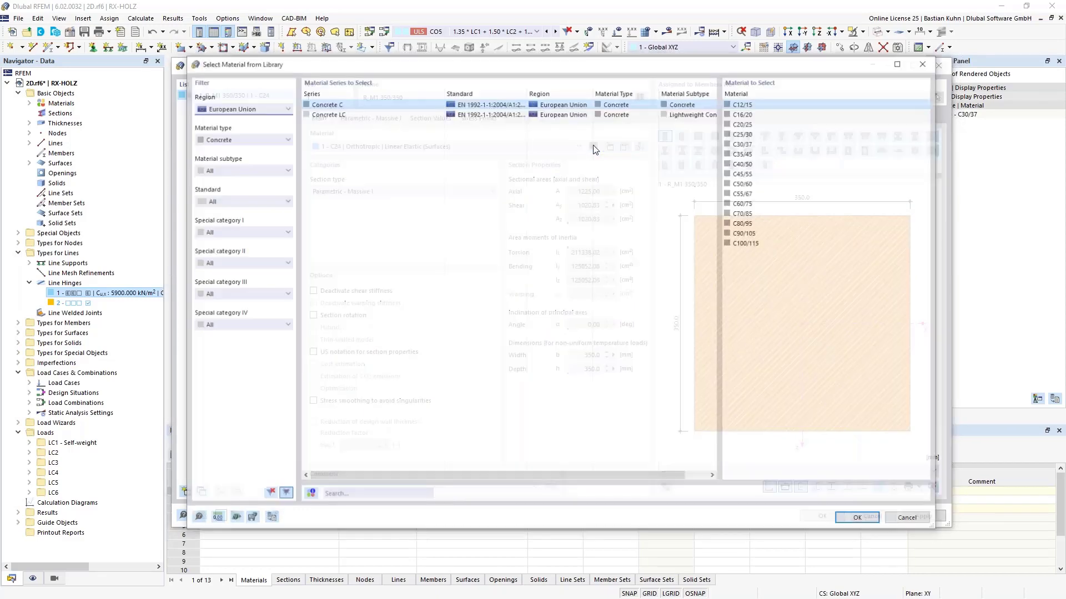
click(265, 141)
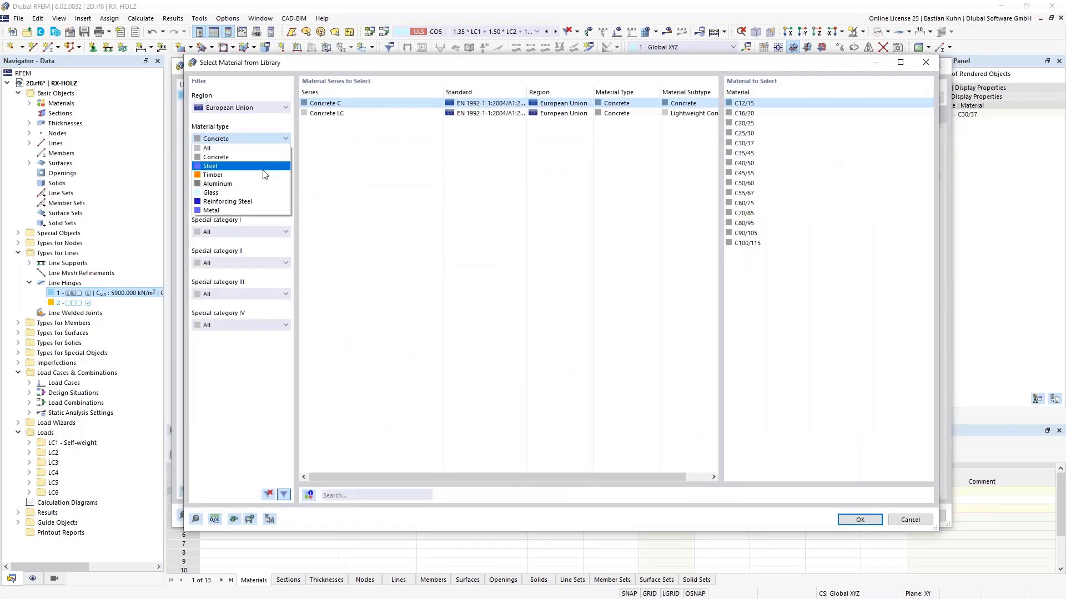
click(248, 162)
click(248, 167)
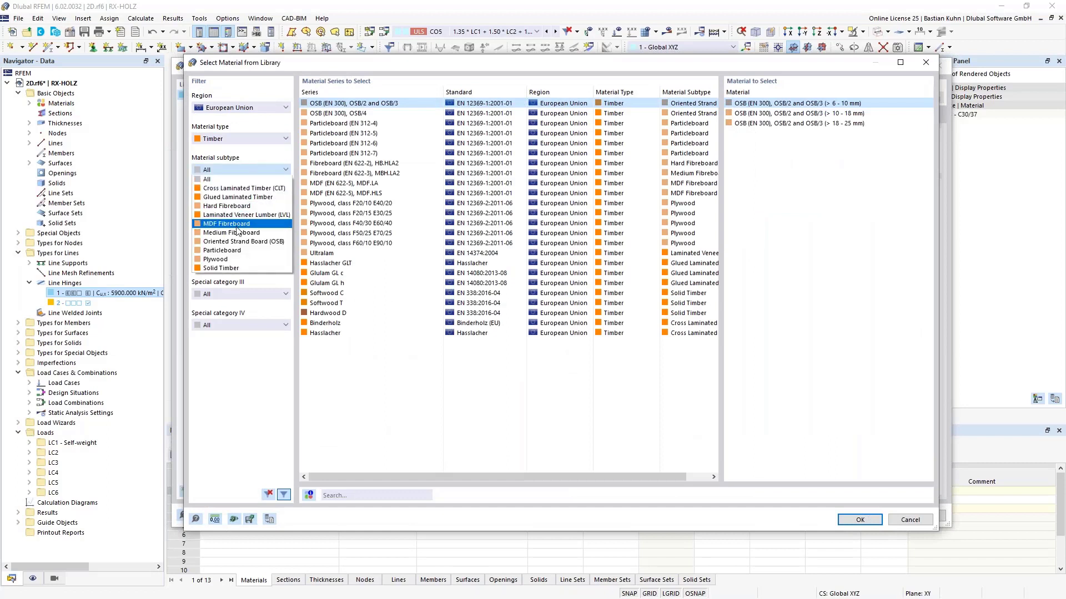
click(241, 198)
click(333, 113)
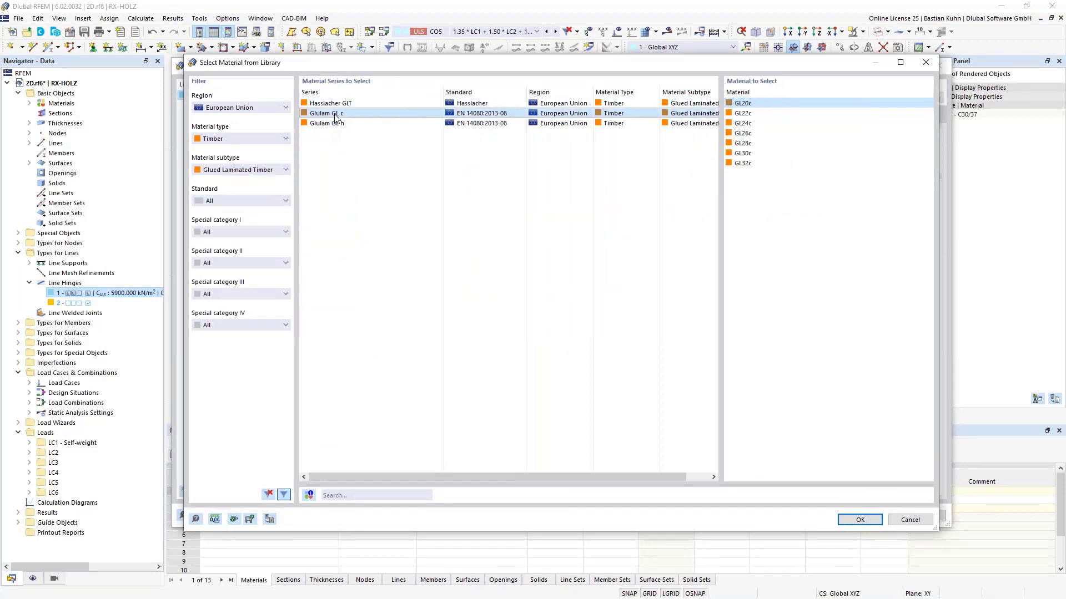
click(738, 143)
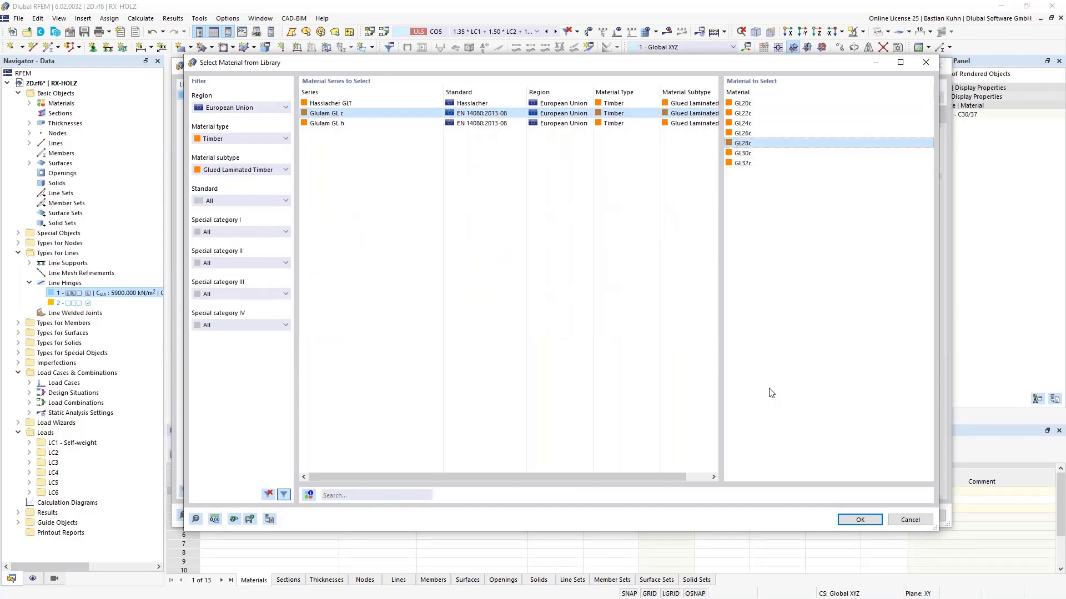
click(852, 519)
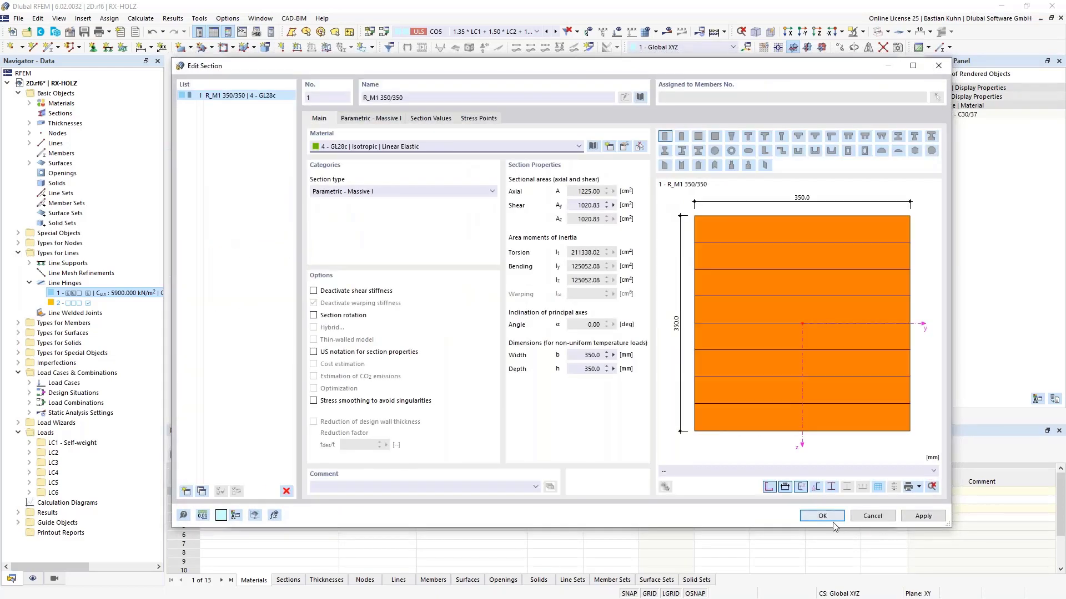
click(823, 516)
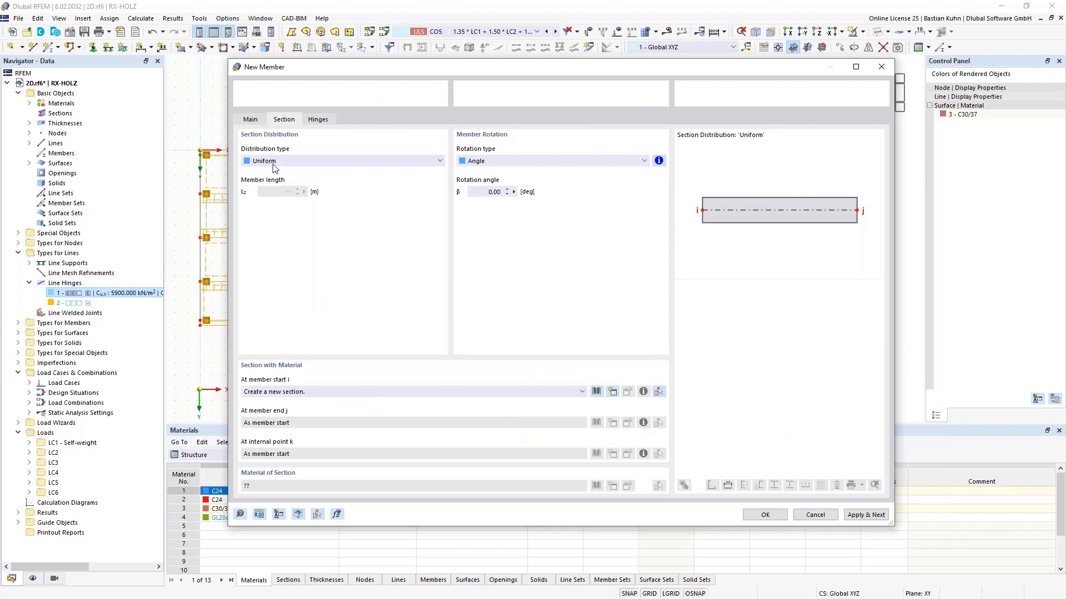
Create a member hinge in local xyz axes, assign it to both ends of the template member, and run the storey copy.
click(316, 121)
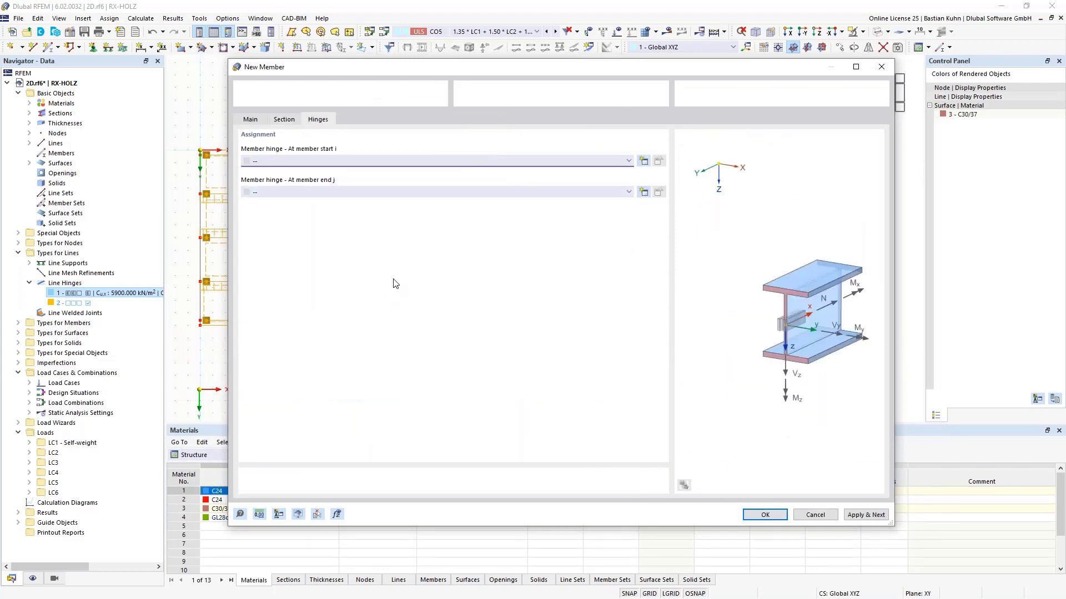
click(642, 163)
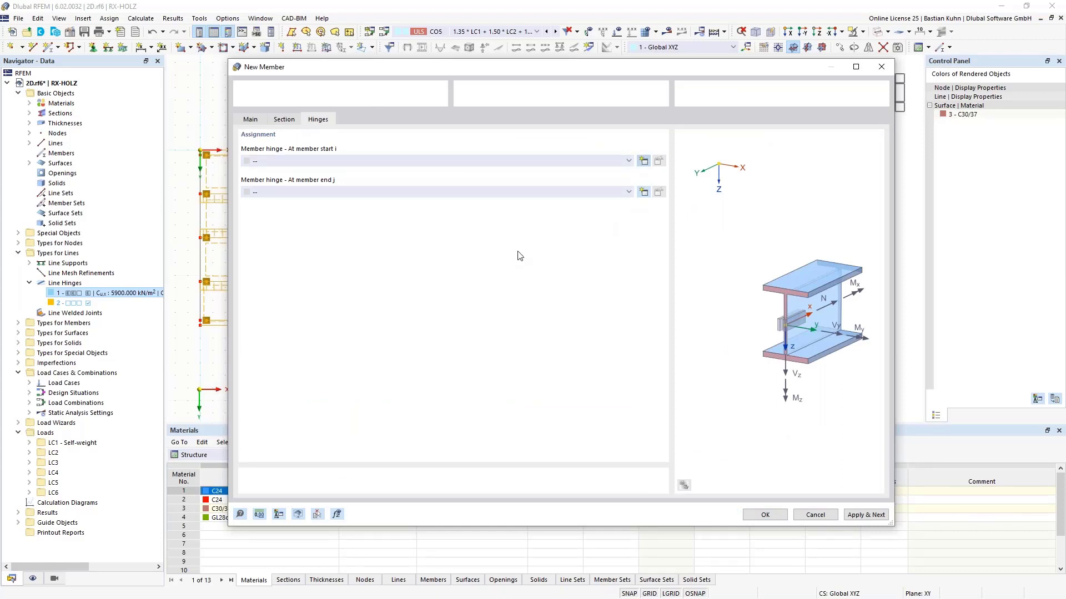
click(764, 511)
click(487, 195)
click(488, 209)
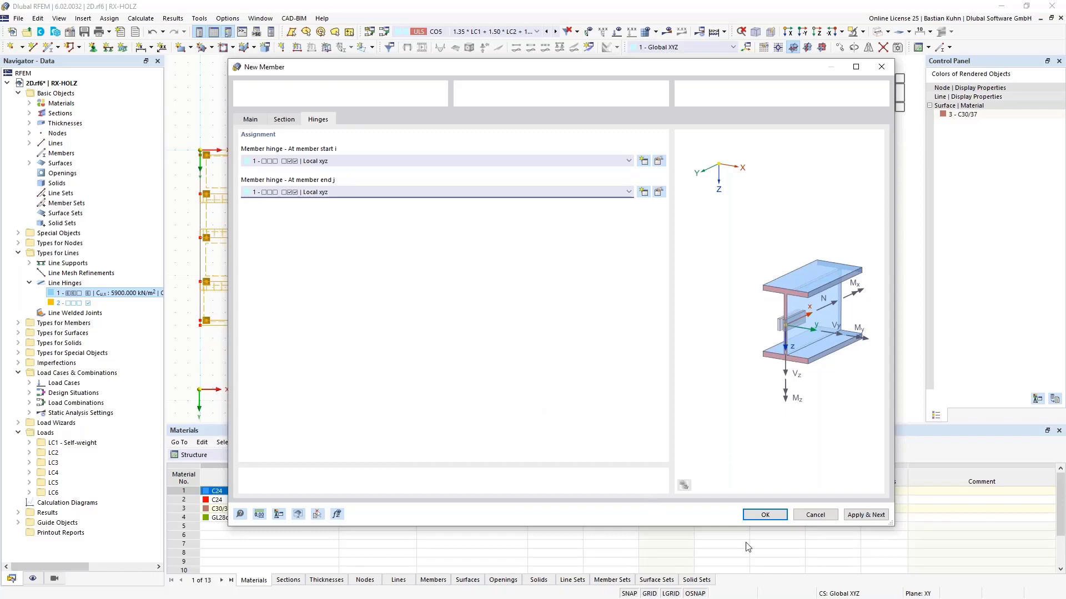
click(765, 515)
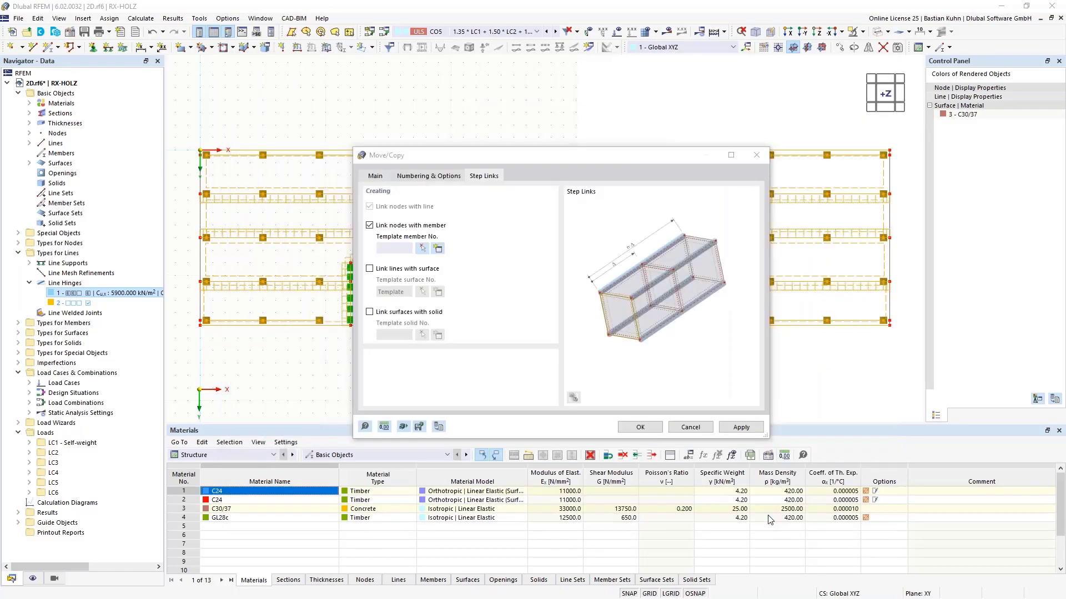
click(640, 428)
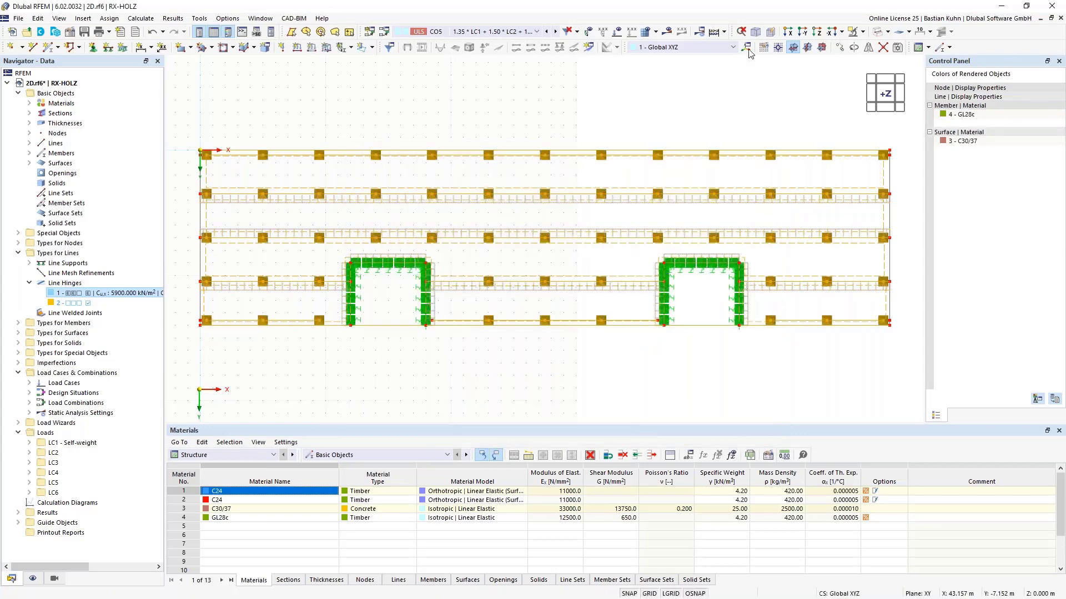
Delete the concrete core walls that project above the uppermost floor.
click(756, 33)
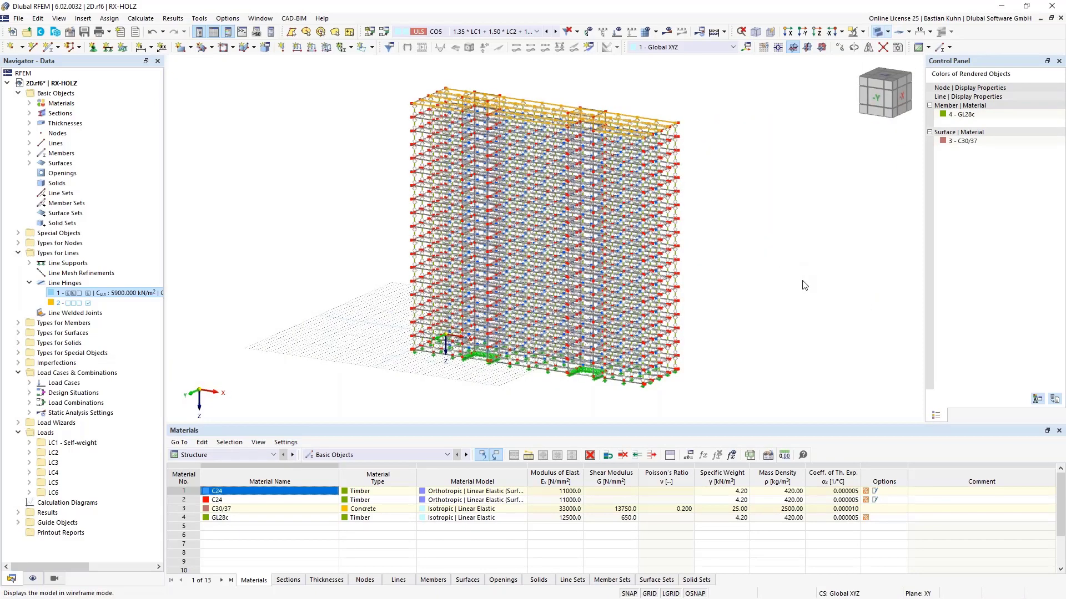
middle_drag(786, 341, 817, 335)
drag(415, 104, 596, 122)
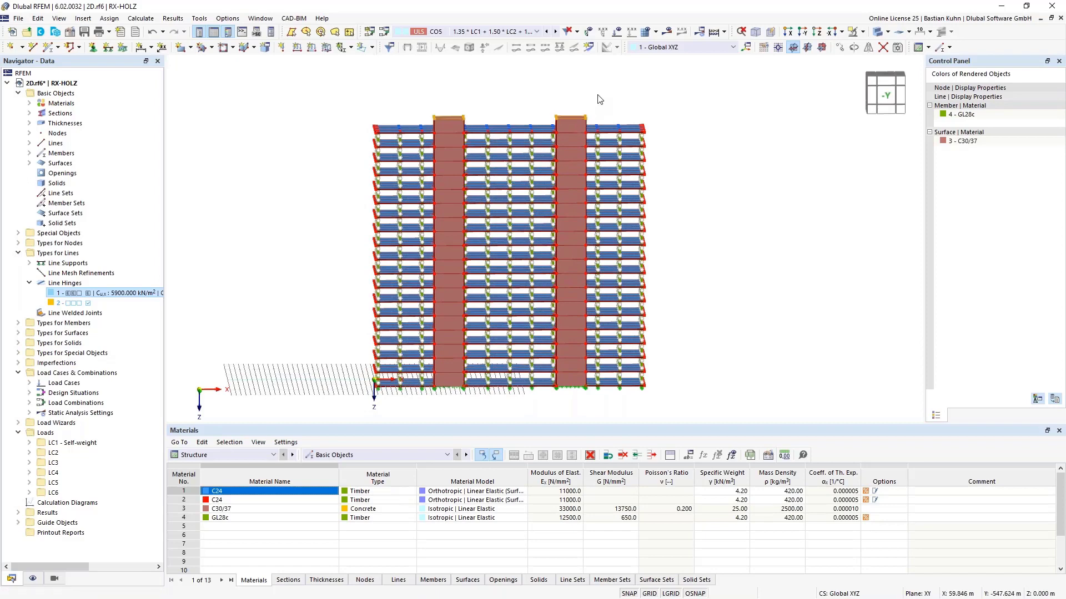
key(Delete)
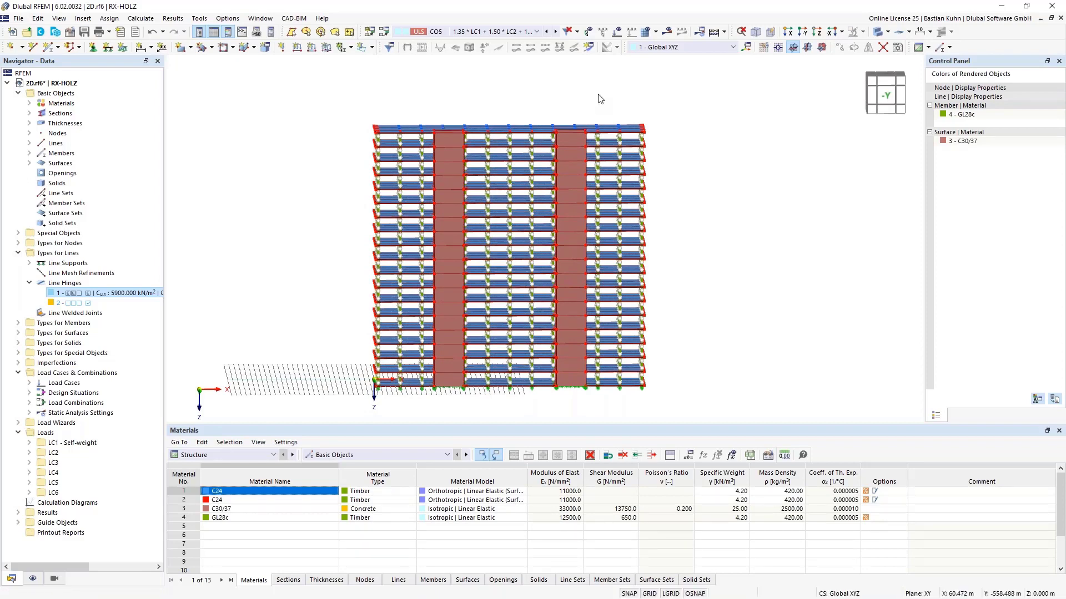
In the view against Y, select everything above the ground level and remove its nodal support assignment.
ctrl+middle_drag(706, 318, 630, 211)
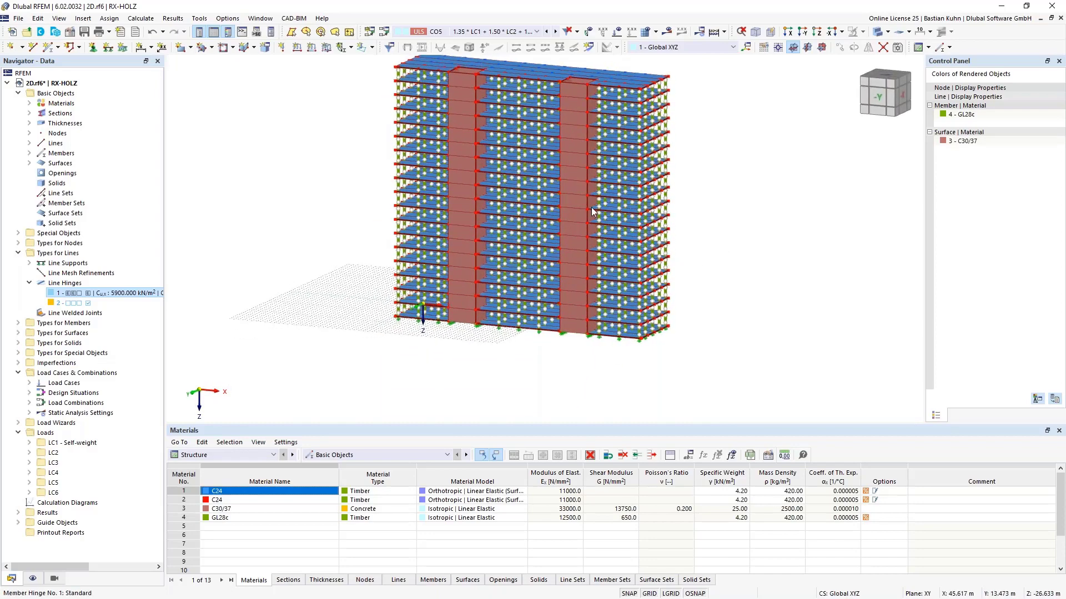
scroll(592, 211, up, 3)
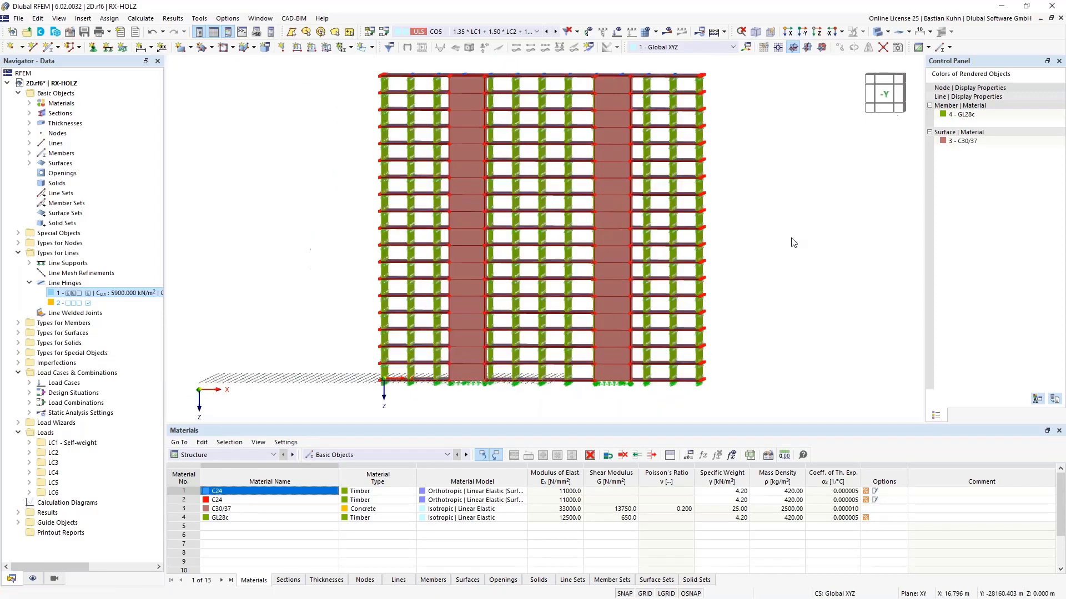
drag(369, 77, 716, 379)
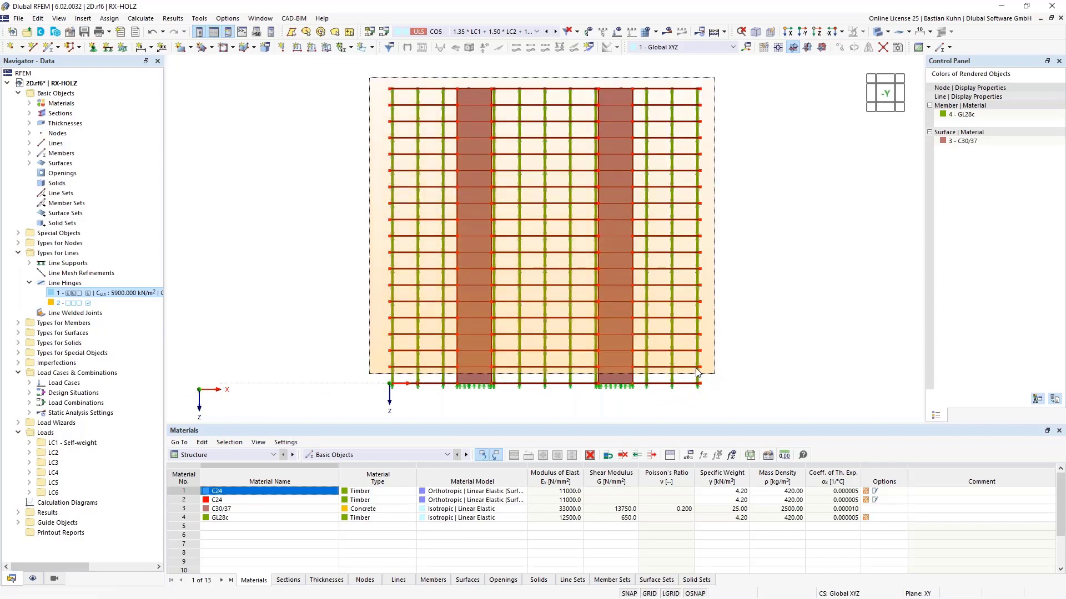
drag(698, 372, 698, 373)
right_click(697, 372)
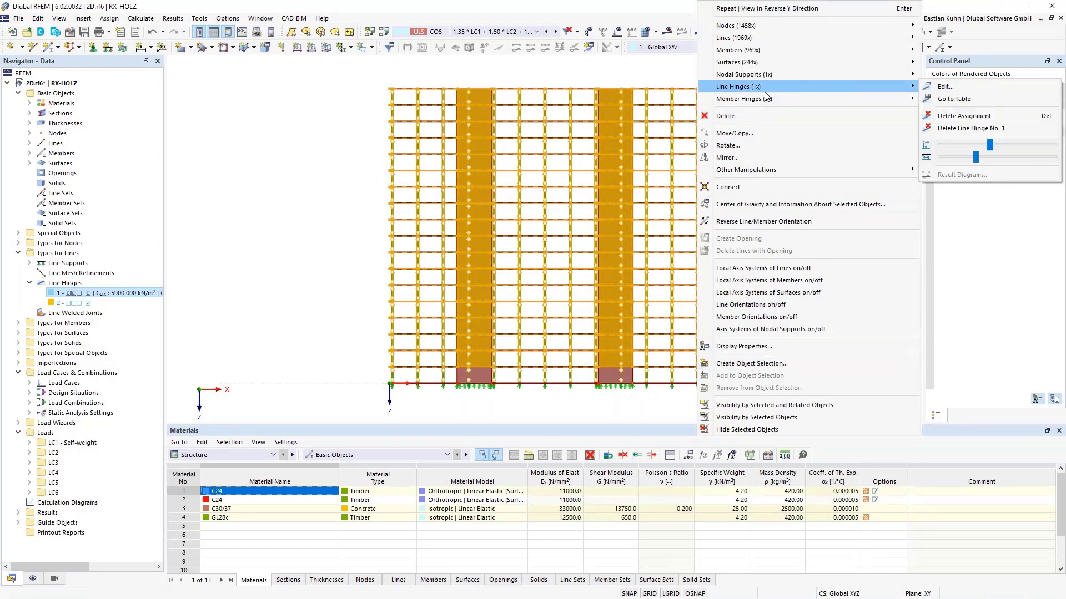
mouse_move(759, 79)
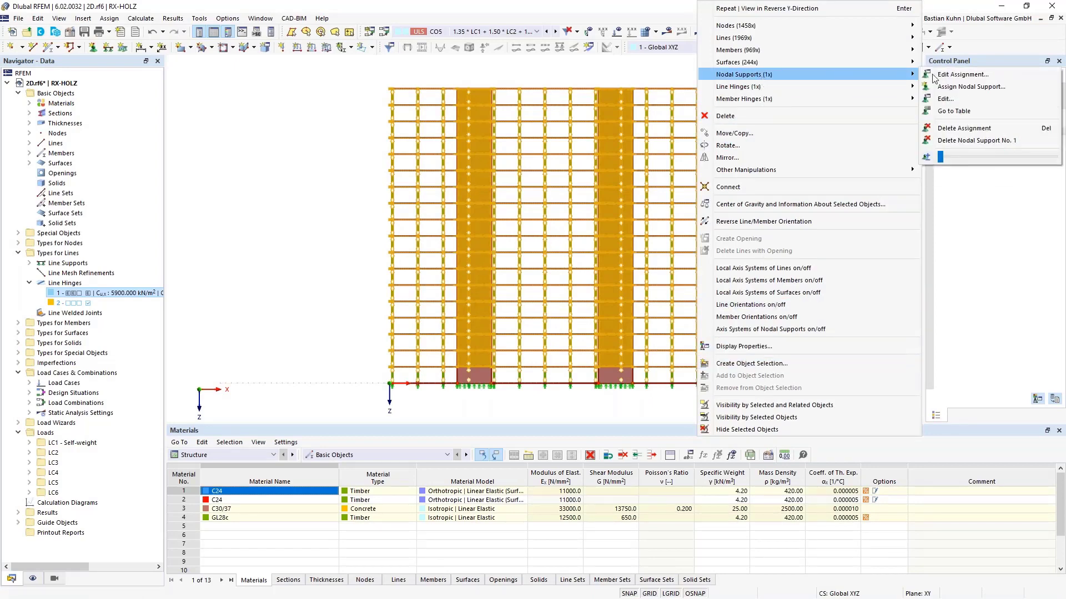
click(969, 128)
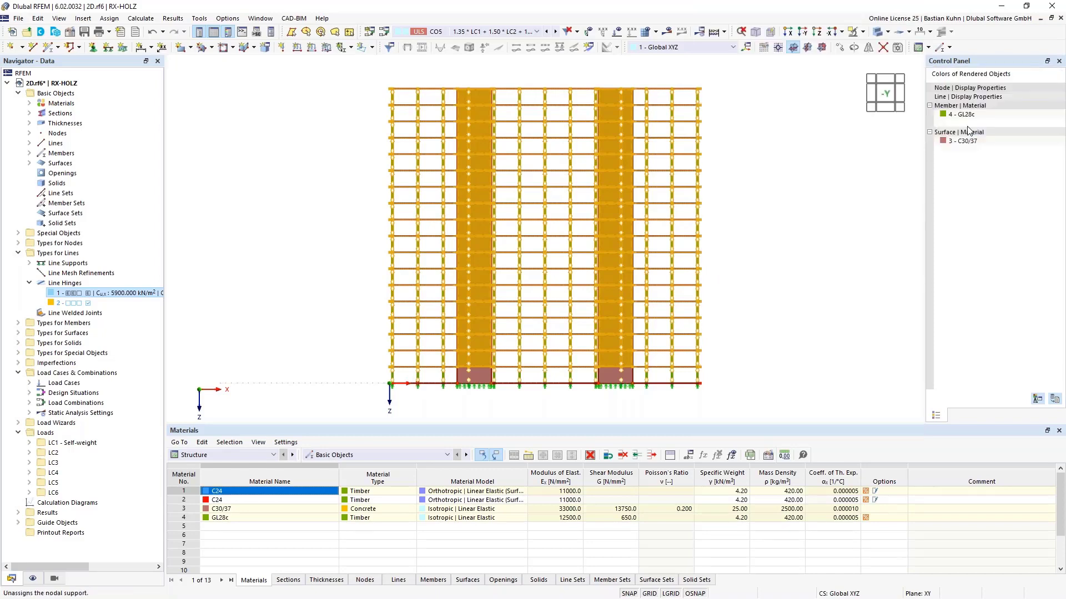
click(777, 326)
Select the objects at the base level and change their nodal supports to Fixed.
ctrl+middle_drag(693, 413, 703, 371)
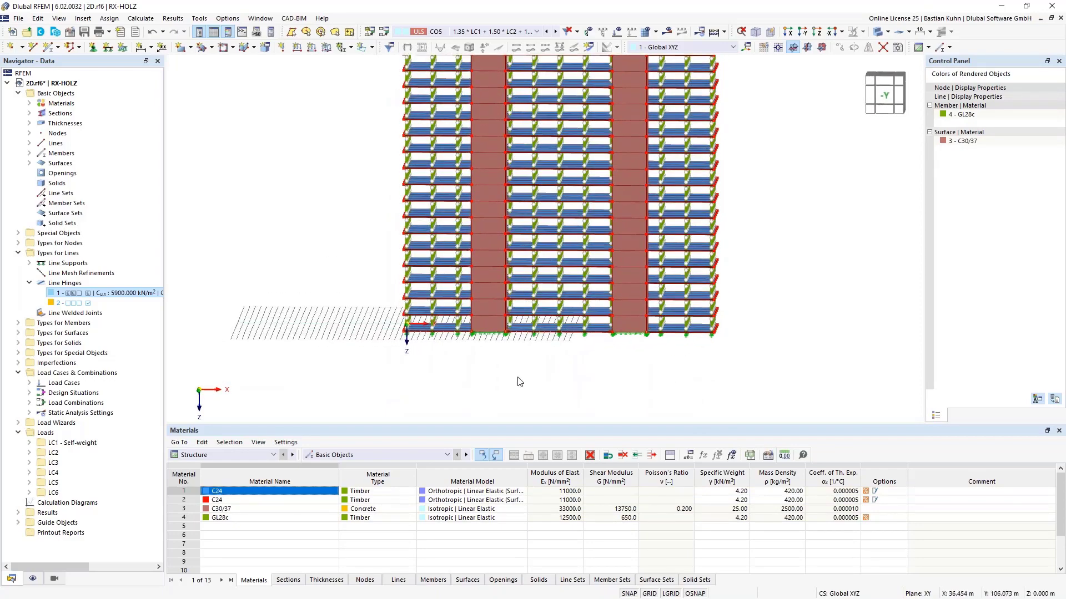
click(802, 33)
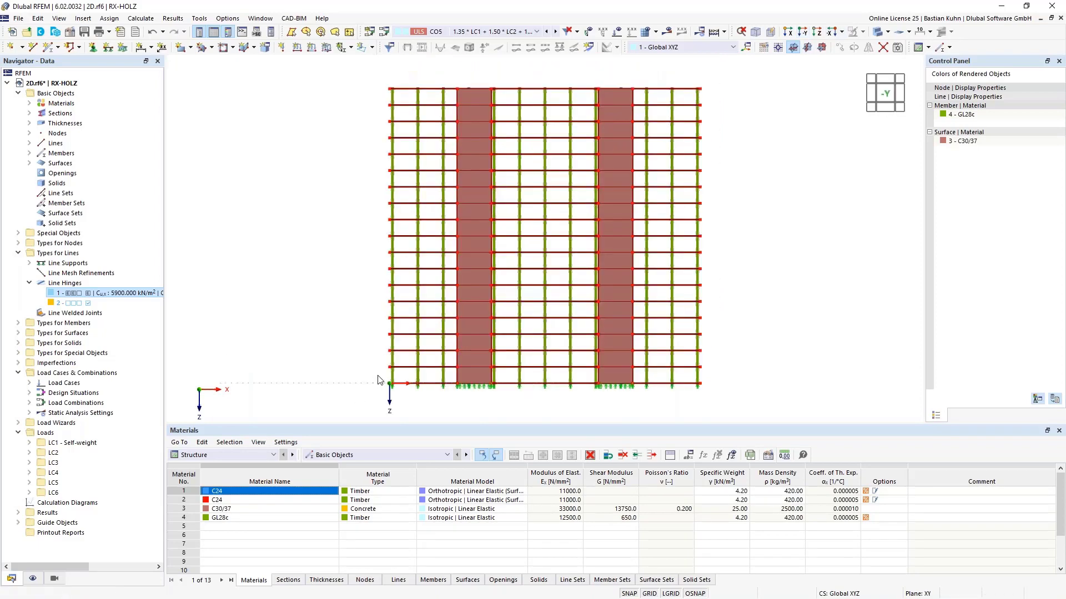
drag(378, 376, 713, 398)
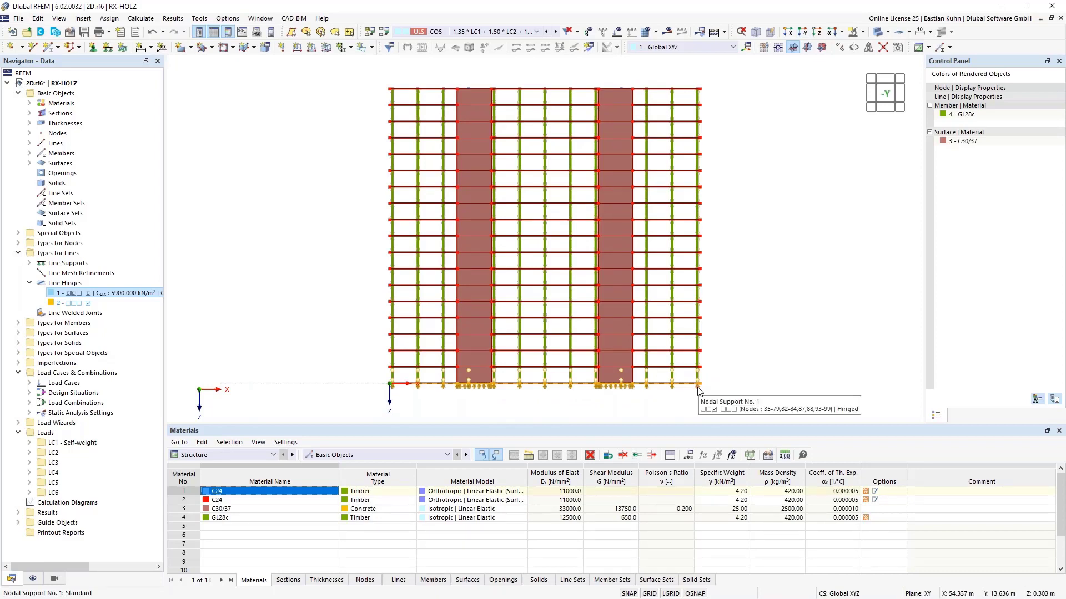
right_click(698, 392)
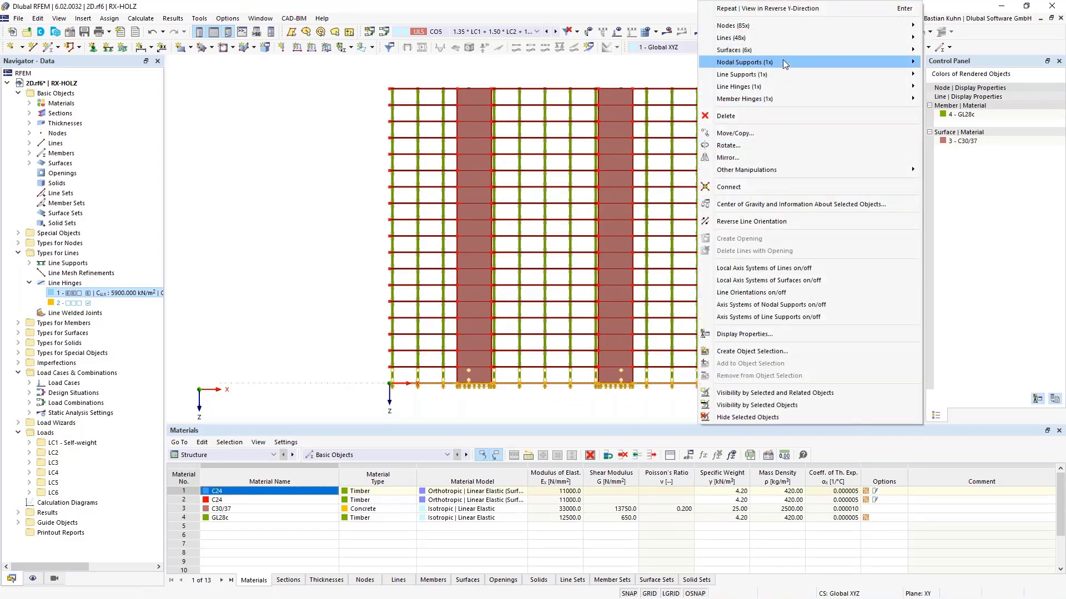
mouse_move(783, 60)
click(953, 62)
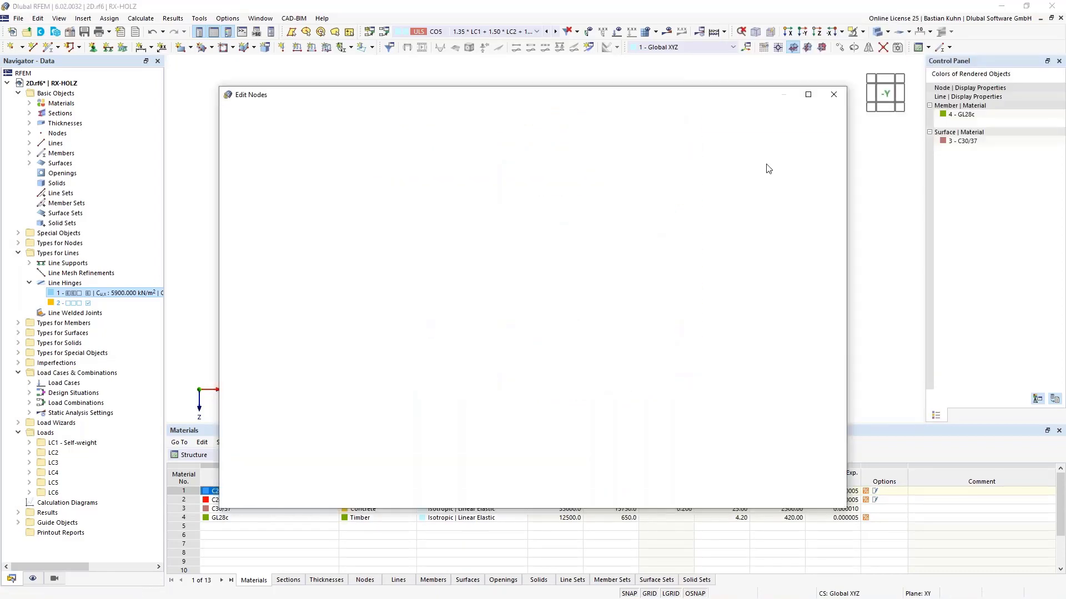
click(480, 190)
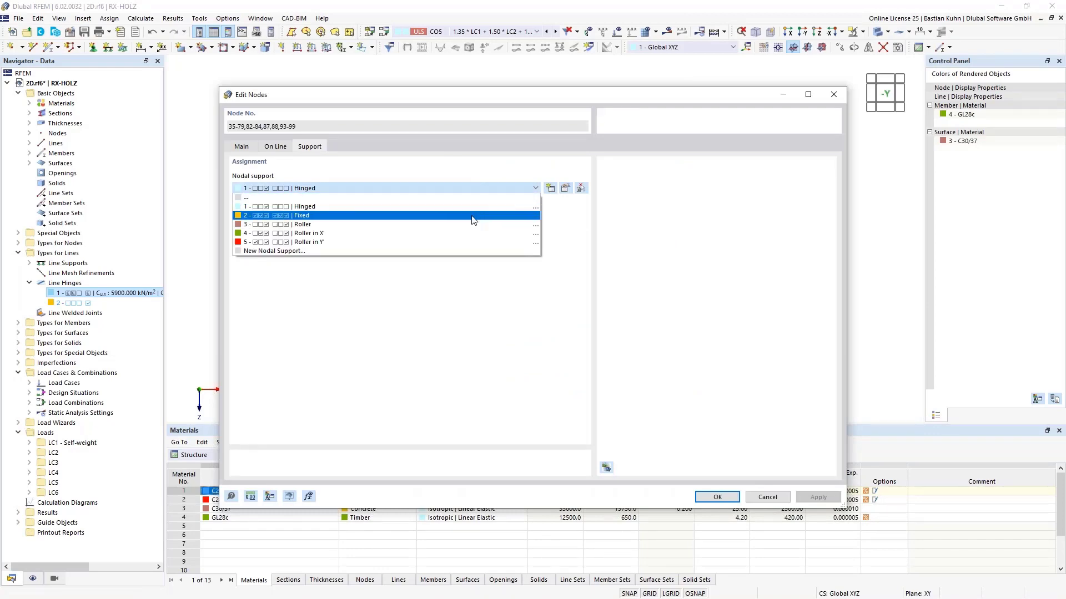
click(475, 215)
click(704, 498)
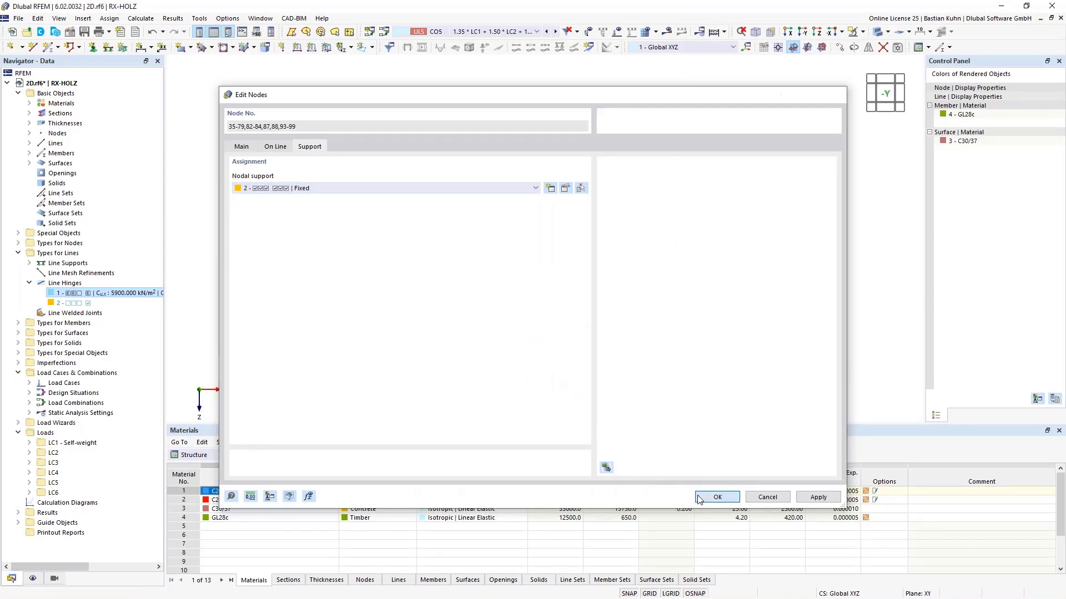
Display the model in transparent mode and enlarge the nodal support symbols at the column bases.
scroll(676, 399, up, 5)
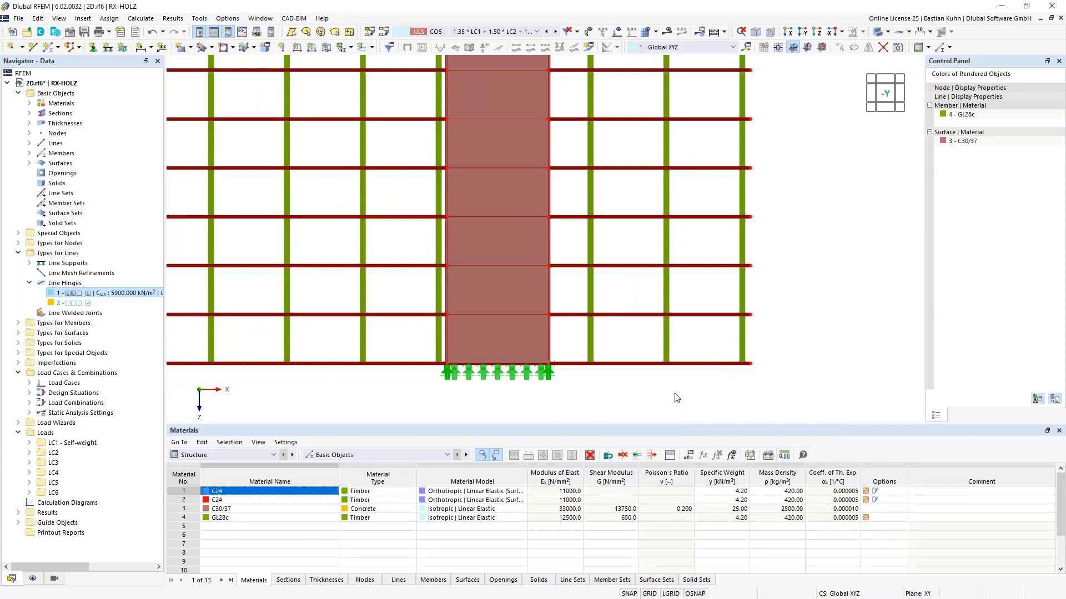
click(876, 31)
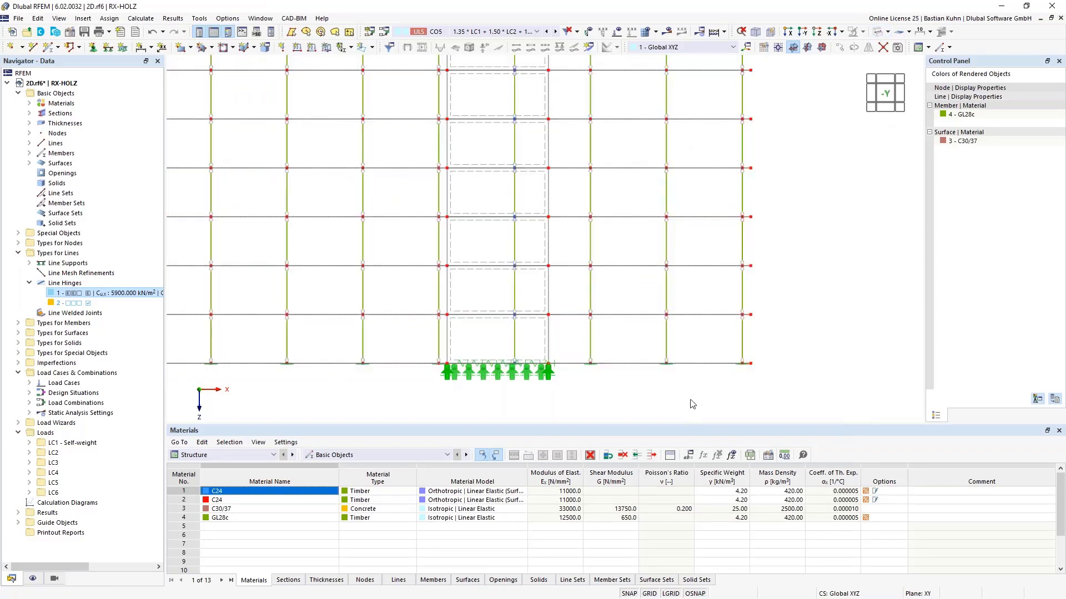
scroll(669, 369, up, 4)
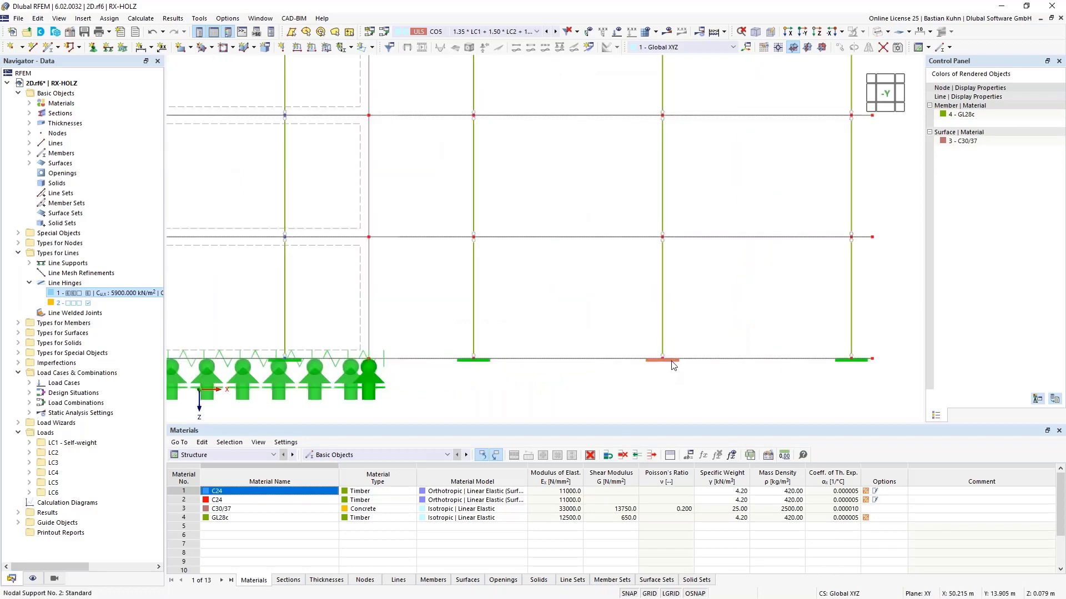
right_click(675, 365)
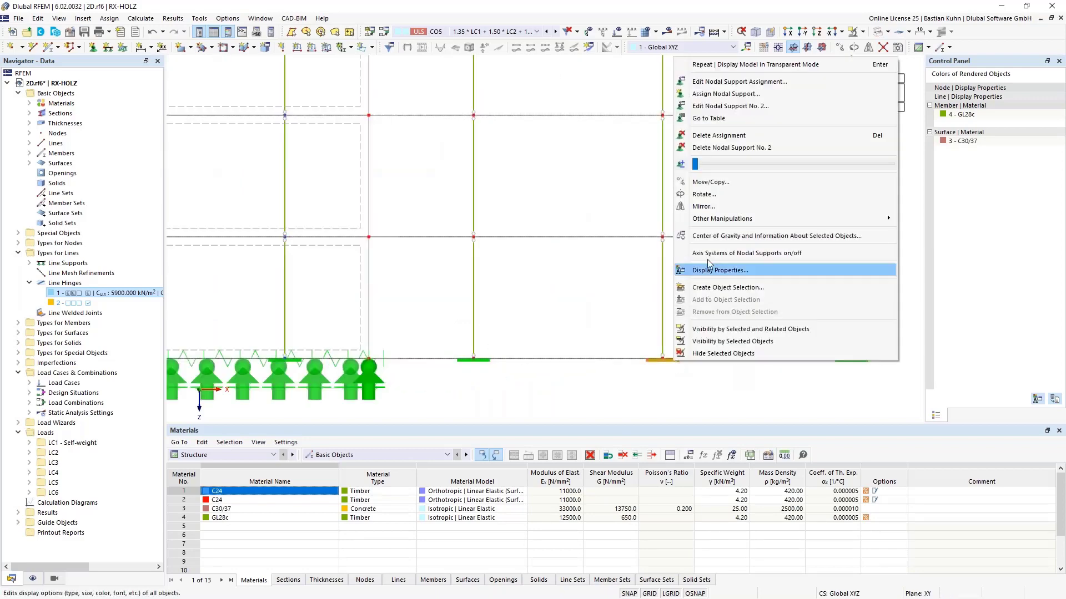
drag(698, 165, 736, 171)
click(628, 392)
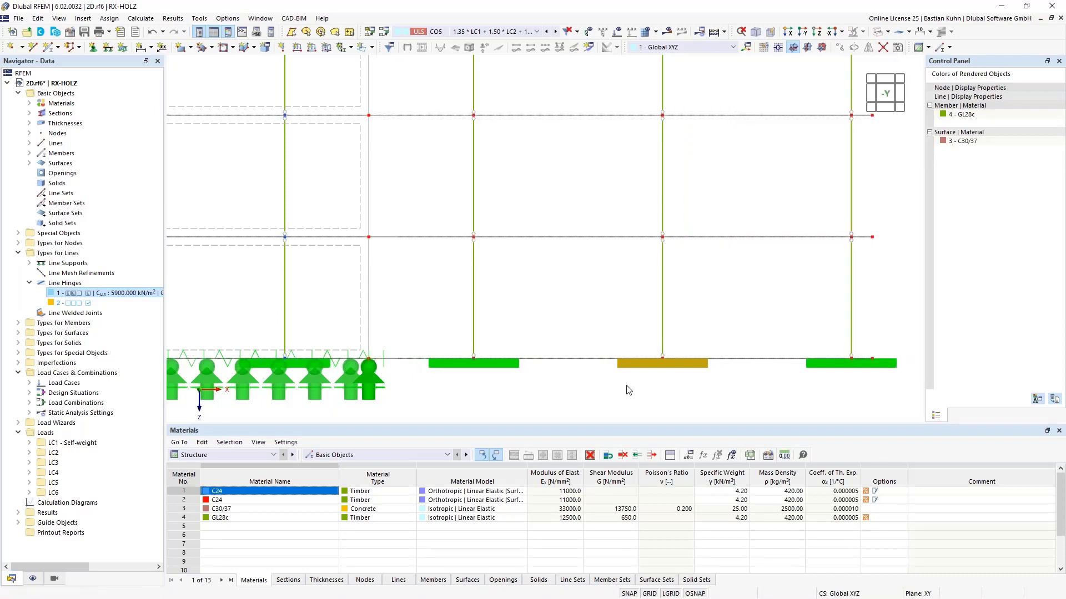
click(622, 393)
scroll(618, 391, down, 4)
ctrl+middle_drag(691, 315, 469, 288)
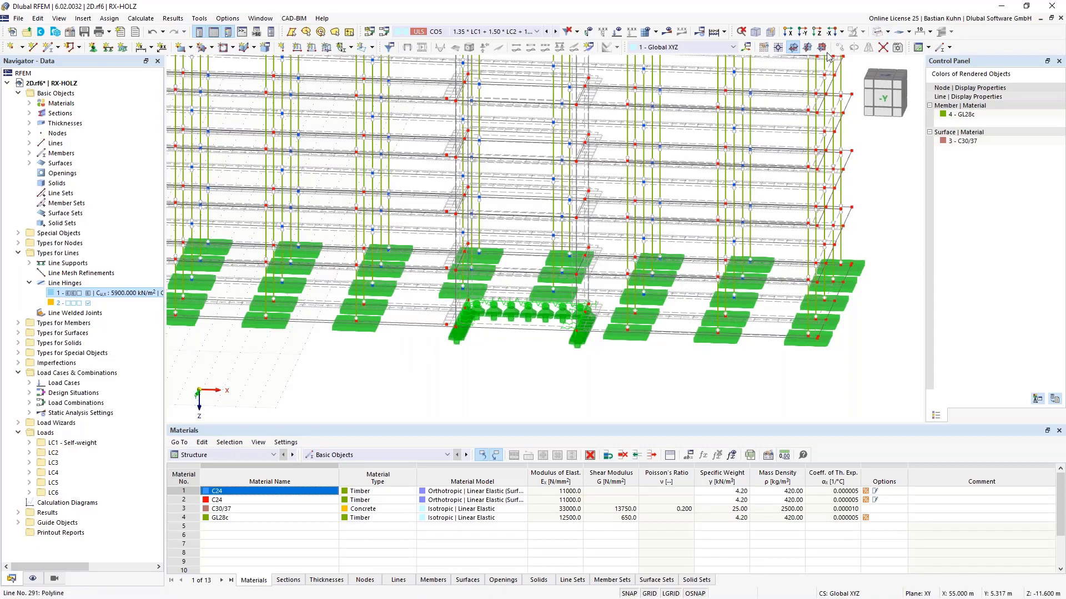
In the view against Y, select the objects at the base level and delete the surfaces among them.
click(803, 32)
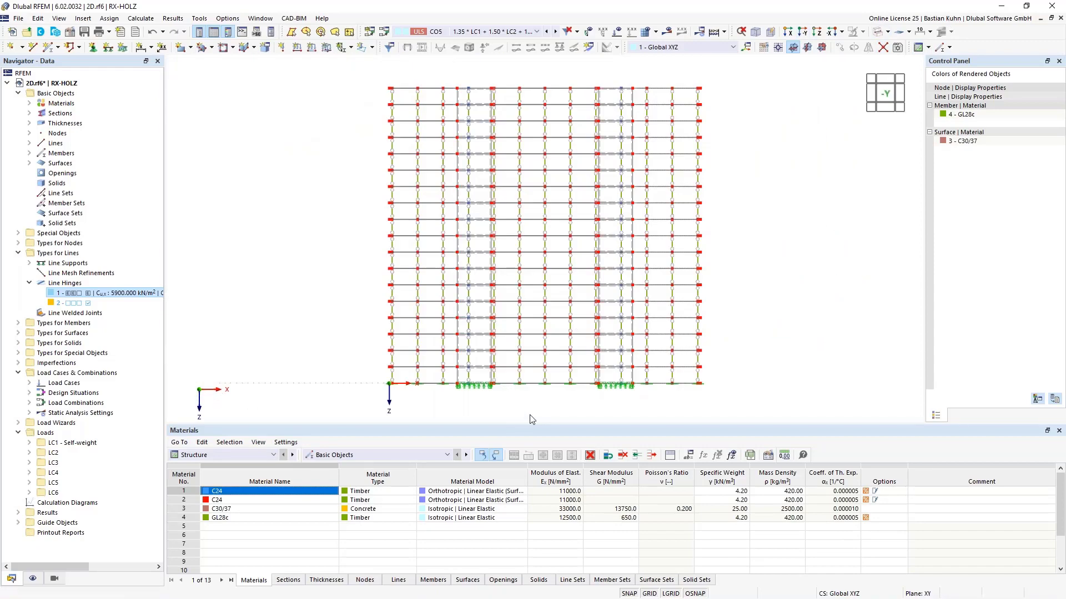
middle_drag(534, 410, 526, 351)
drag(713, 351, 734, 363)
click(356, 320)
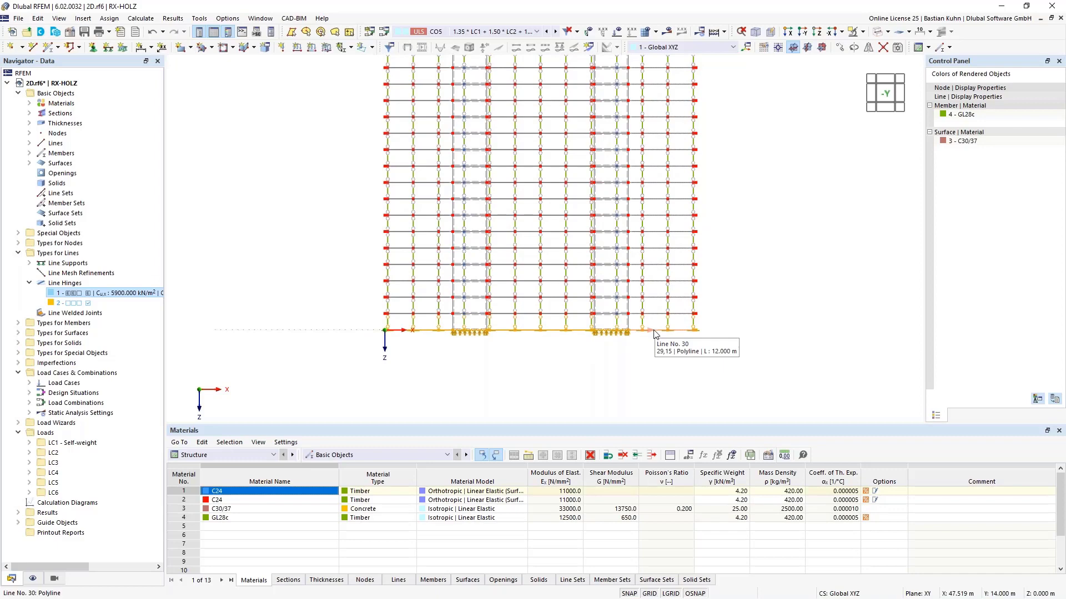
right_click(654, 333)
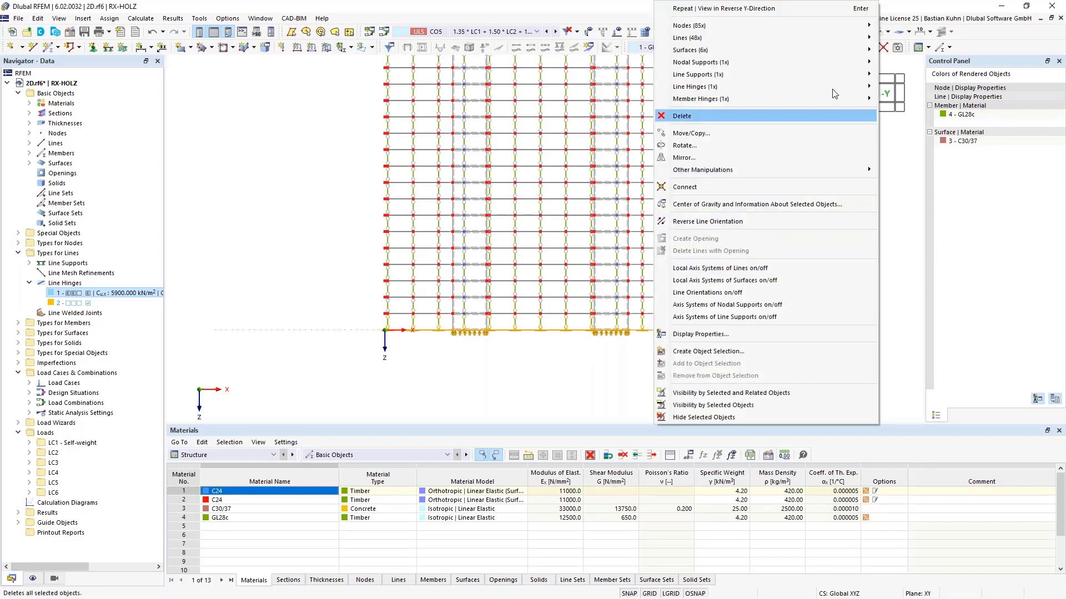
mouse_move(831, 48)
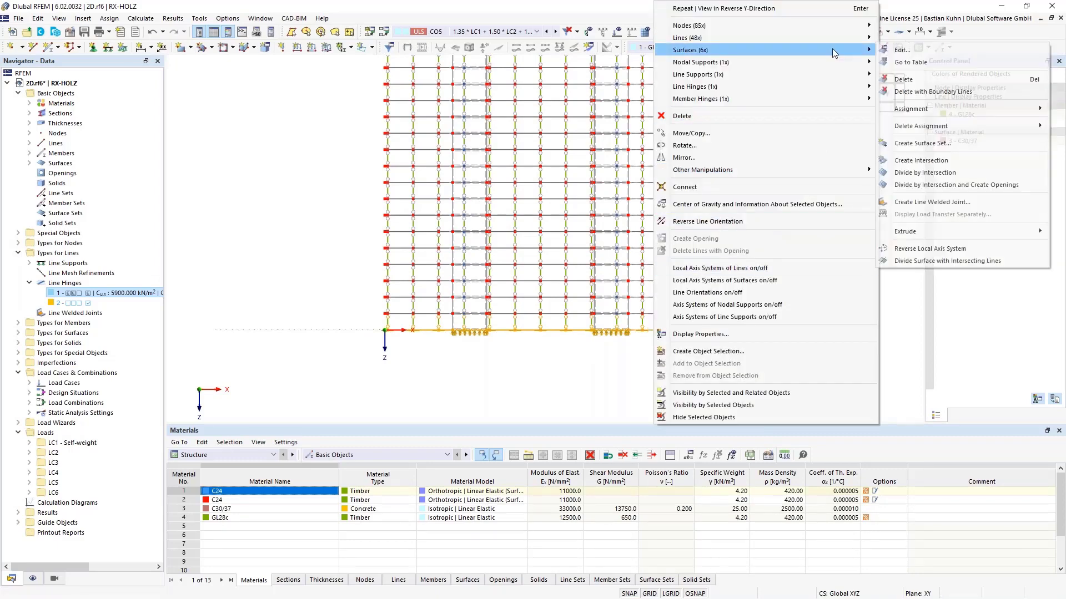
click(930, 84)
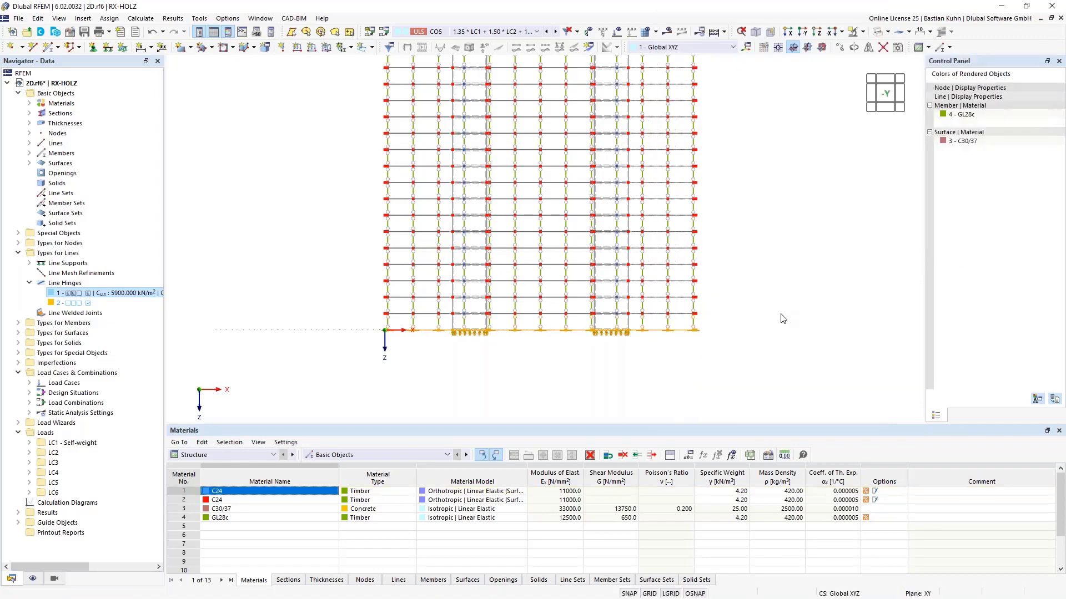
Activate load case LC6 and display its loads with values to inspect them across the storeys.
middle_drag(764, 306, 638, 183)
click(536, 31)
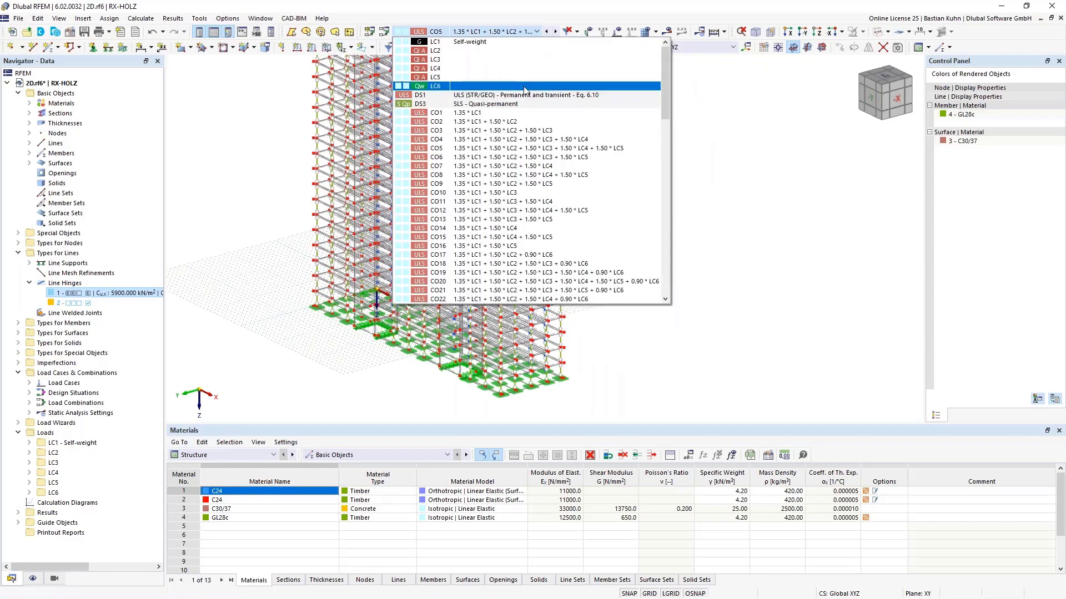
click(532, 91)
click(617, 32)
click(632, 32)
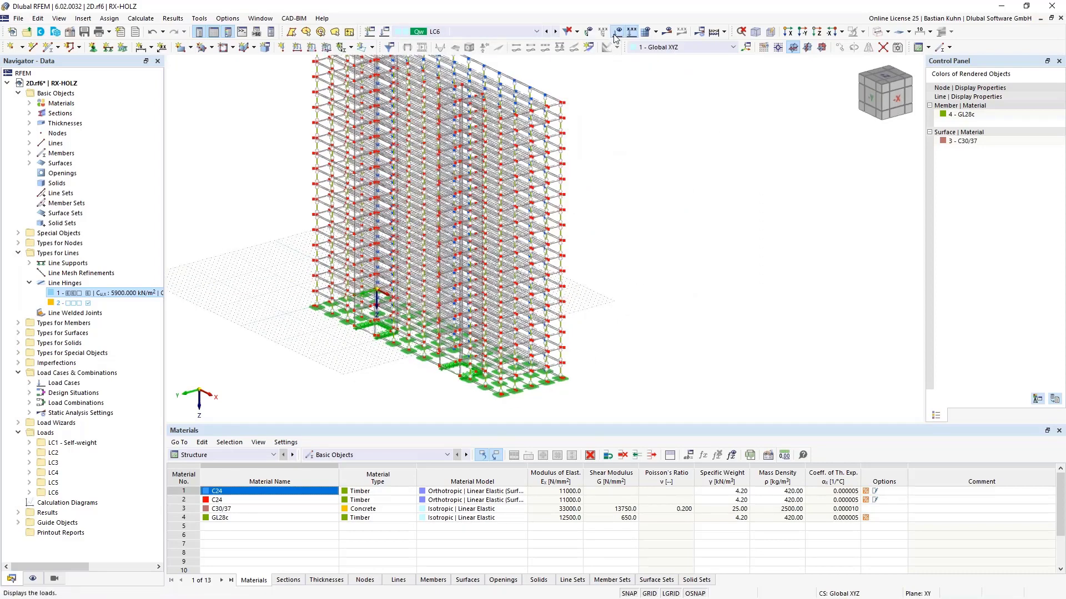
scroll(600, 366, up, 4)
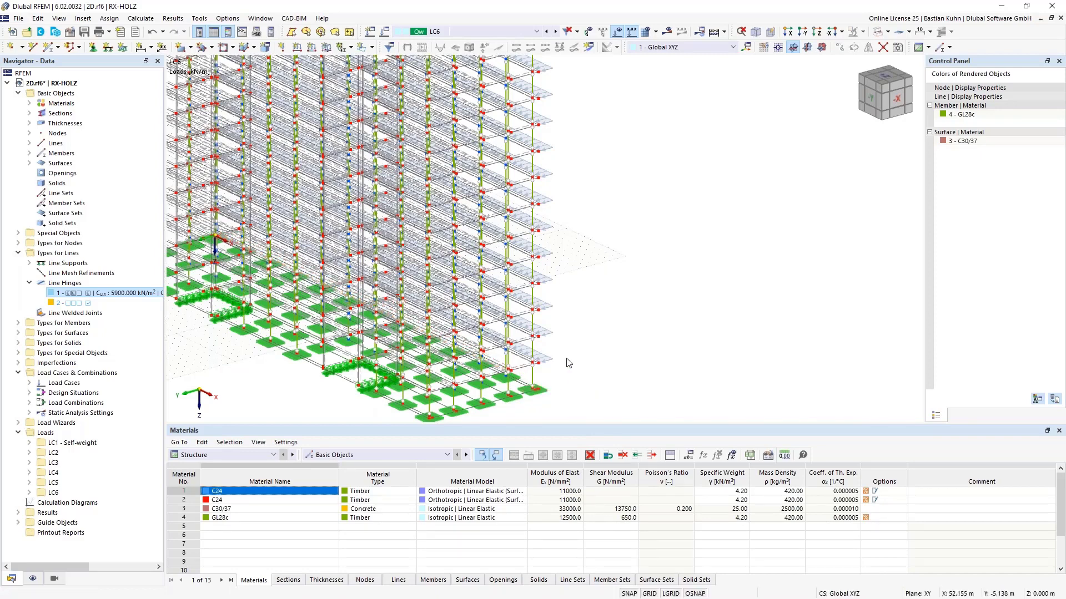
scroll(569, 358, down, 2)
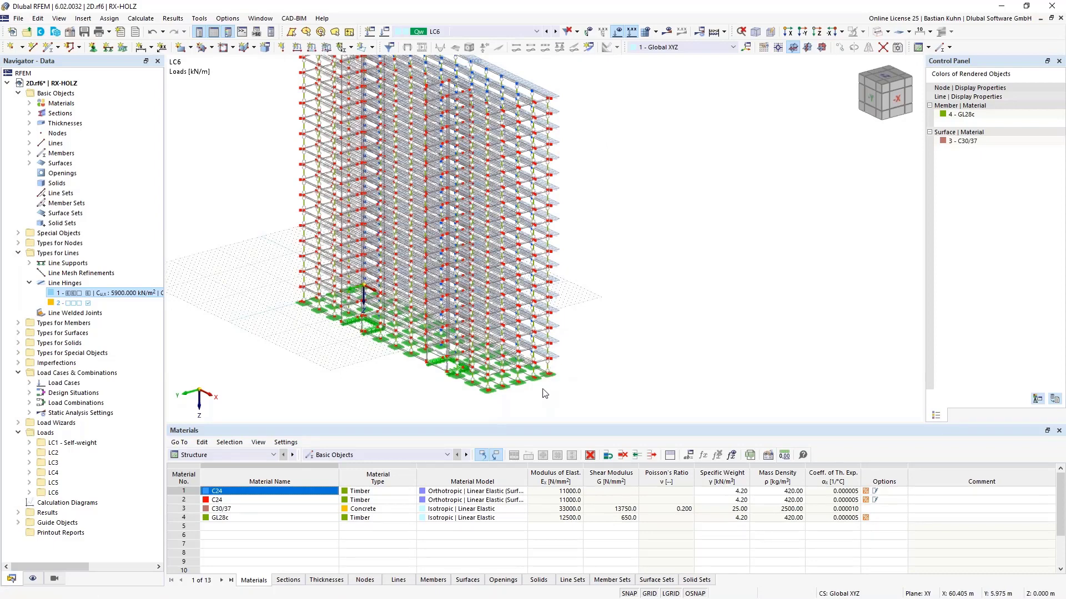
scroll(541, 375, up, 5)
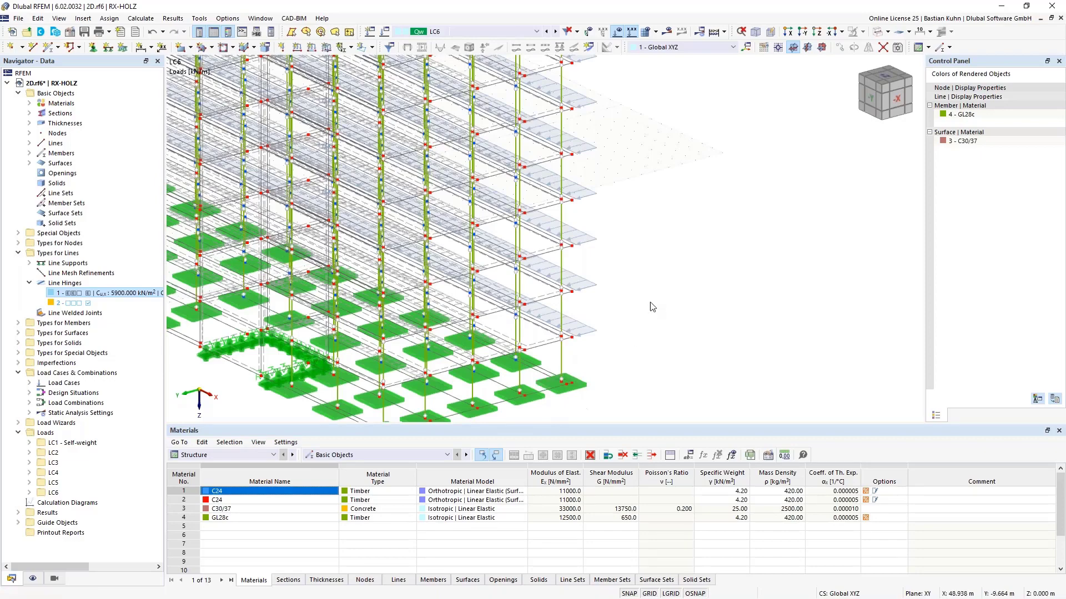
scroll(652, 305, down, 5)
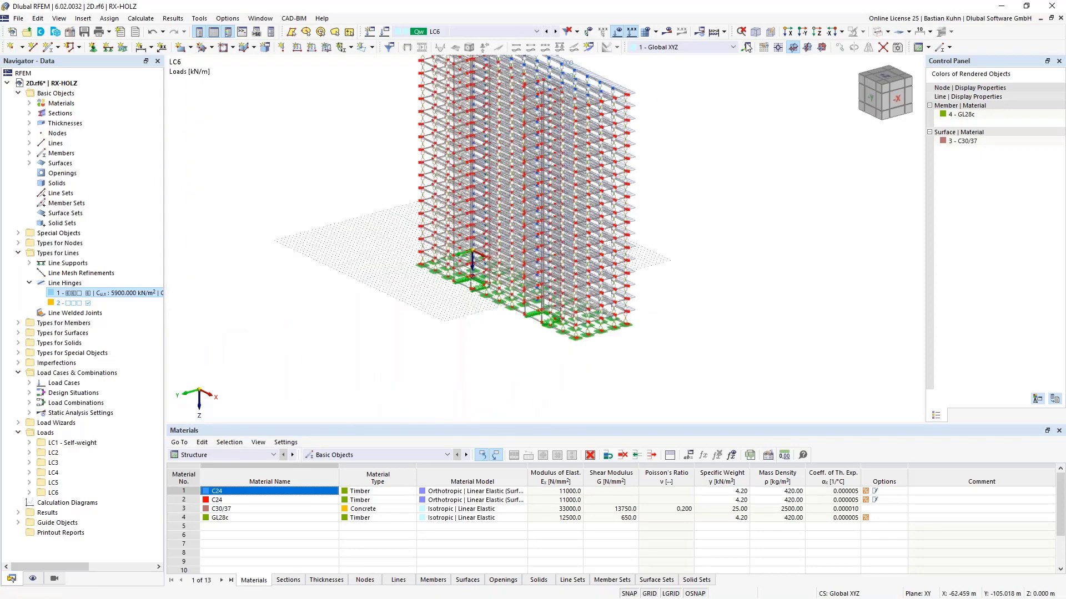
In the view against Y, select the columns of the lowest storey and open their member properties for editing.
click(802, 33)
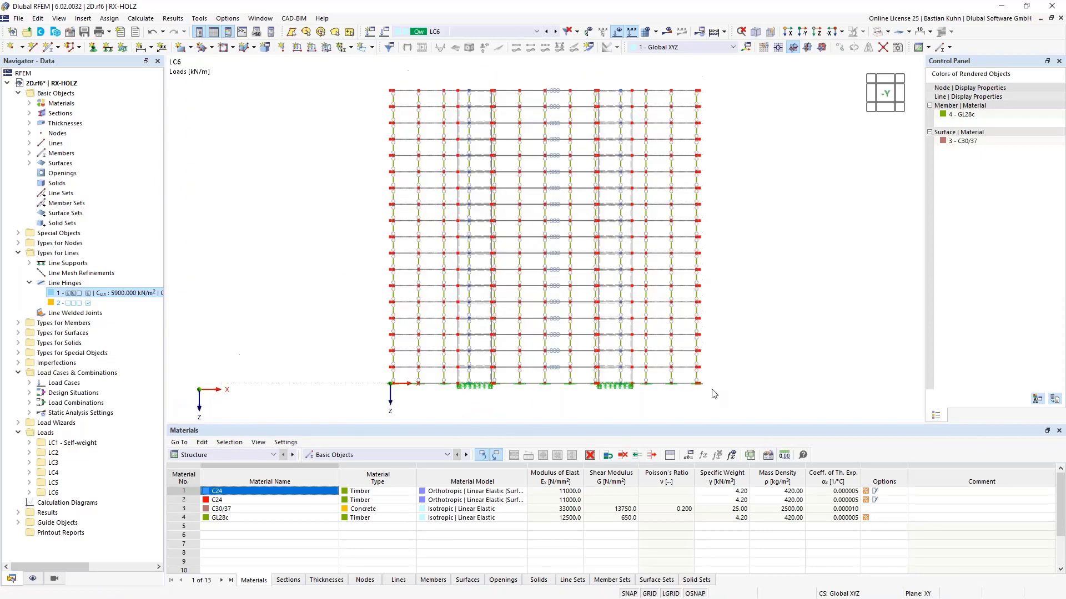
scroll(715, 383, up, 2)
middle_drag(716, 382, 768, 346)
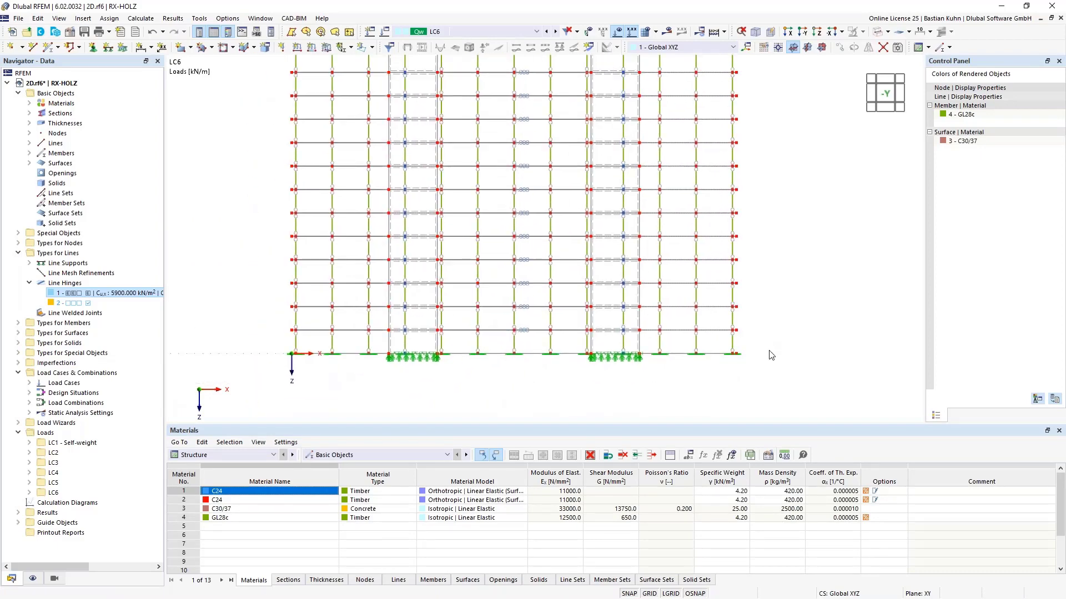
drag(769, 350, 190, 341)
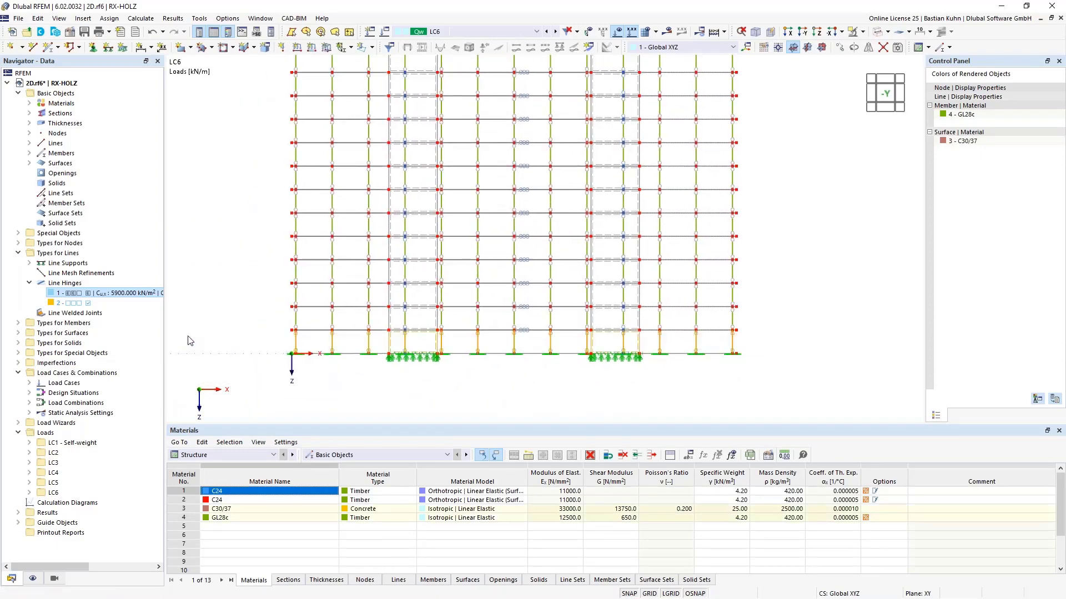
right_click(296, 346)
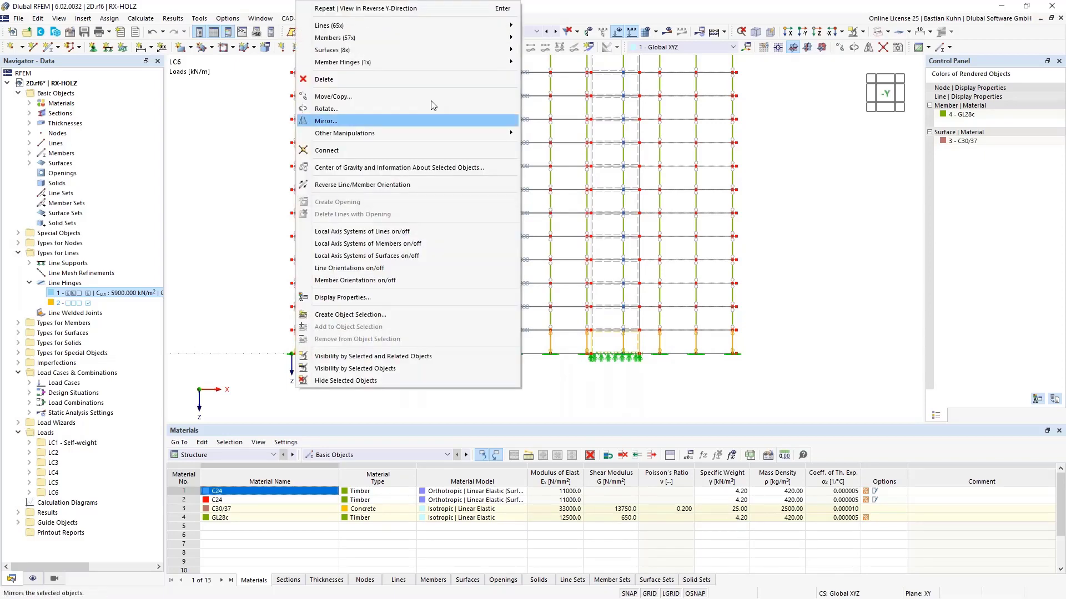
mouse_move(460, 37)
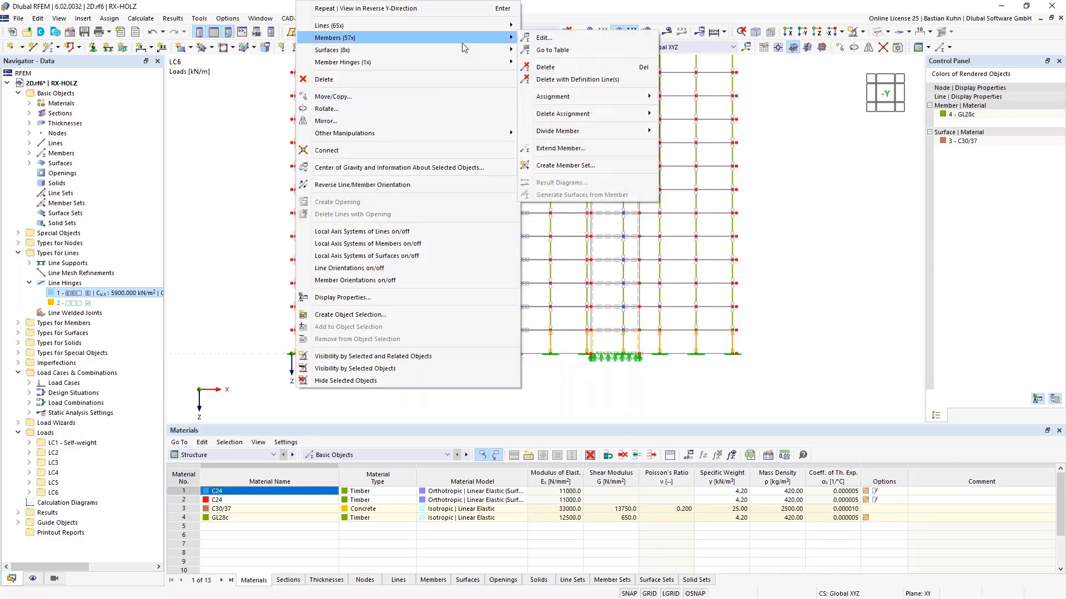
click(543, 38)
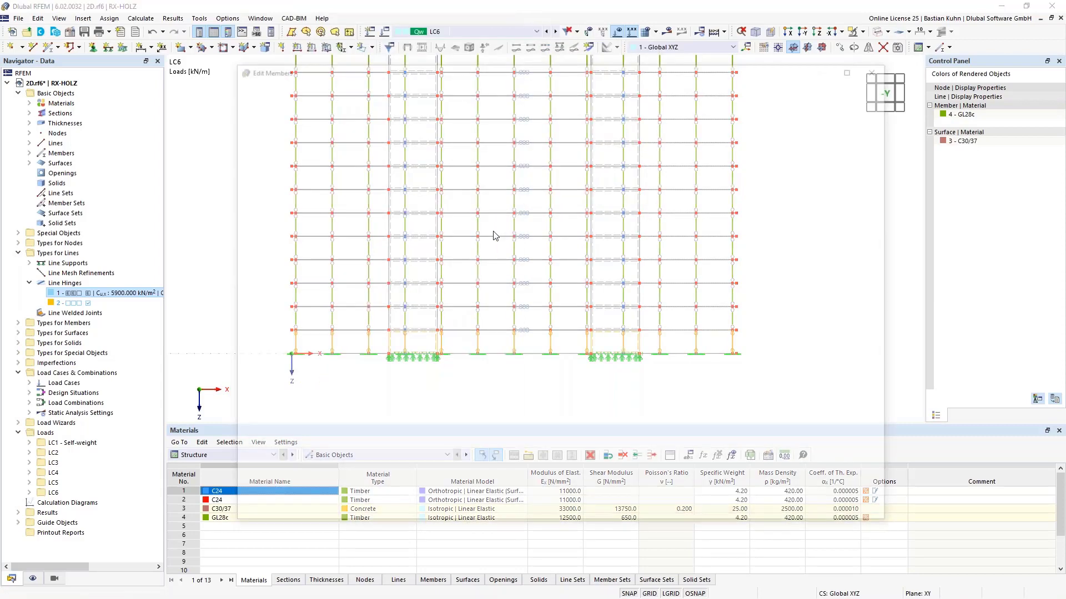
Create a rectangular section R_M1 400/400 in C30/37 concrete and assign it to the selected columns.
click(288, 120)
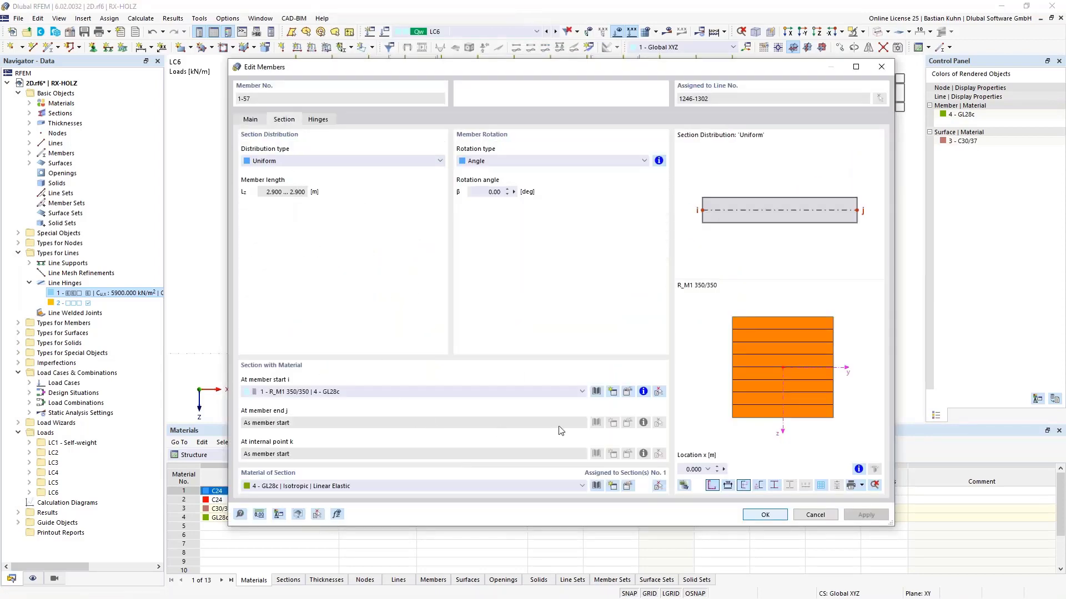
click(596, 392)
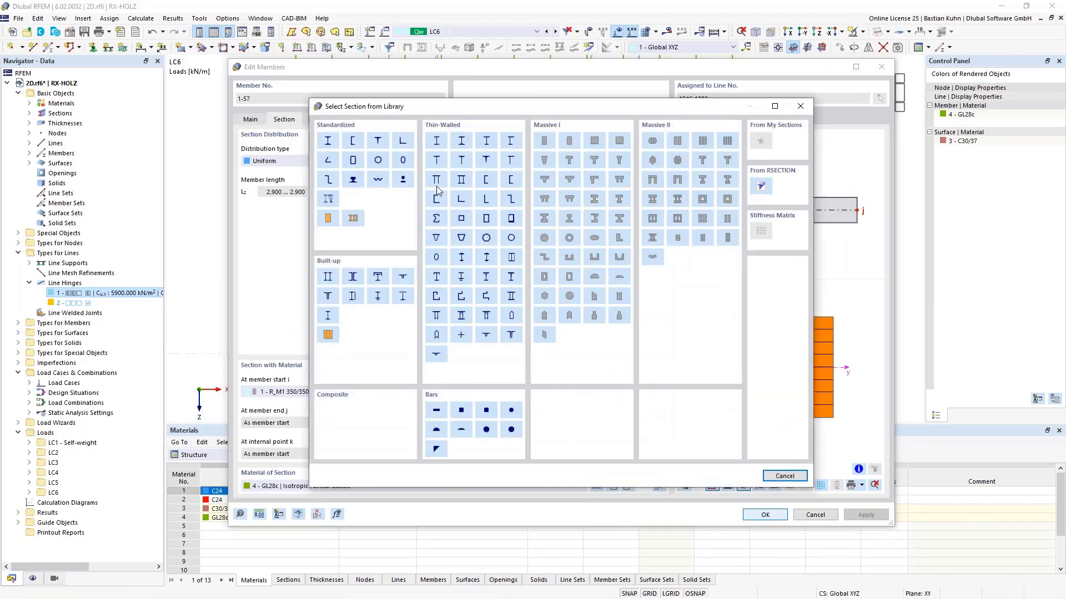
key(Escape)
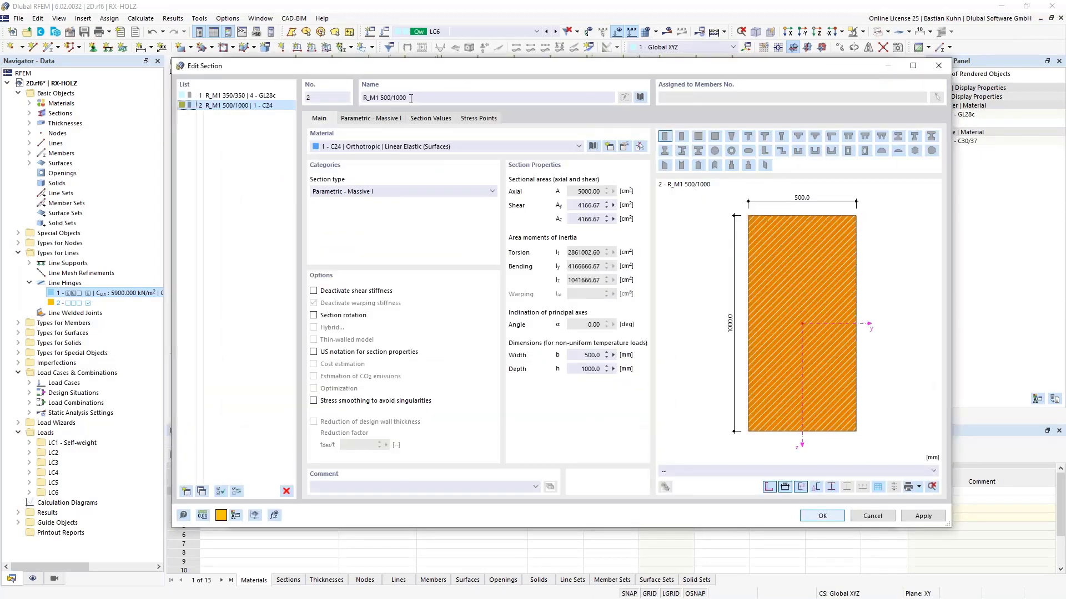
drag(411, 98, 381, 98)
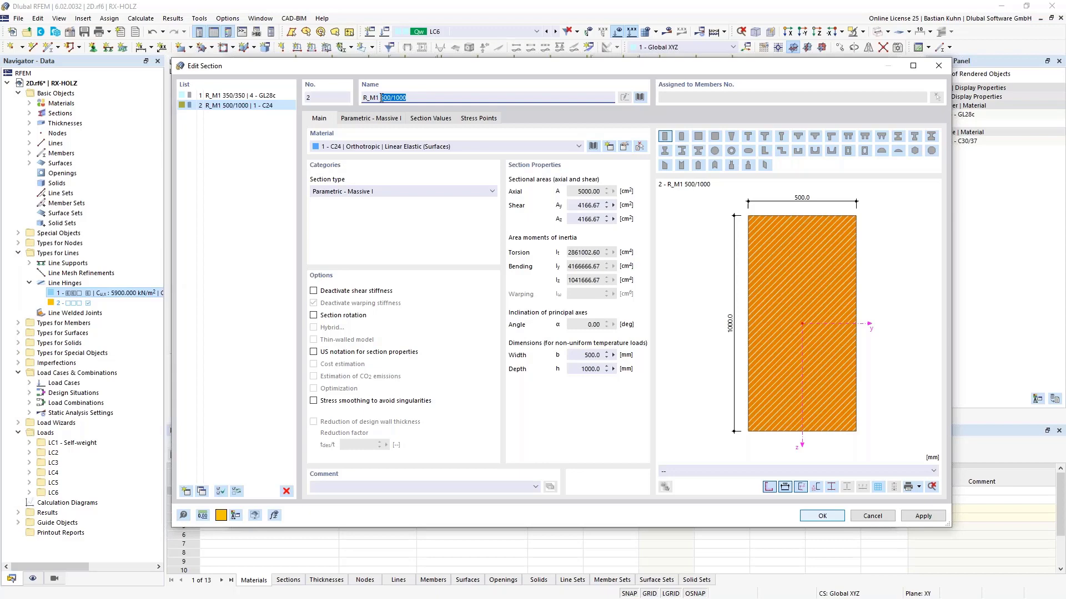
text(400)
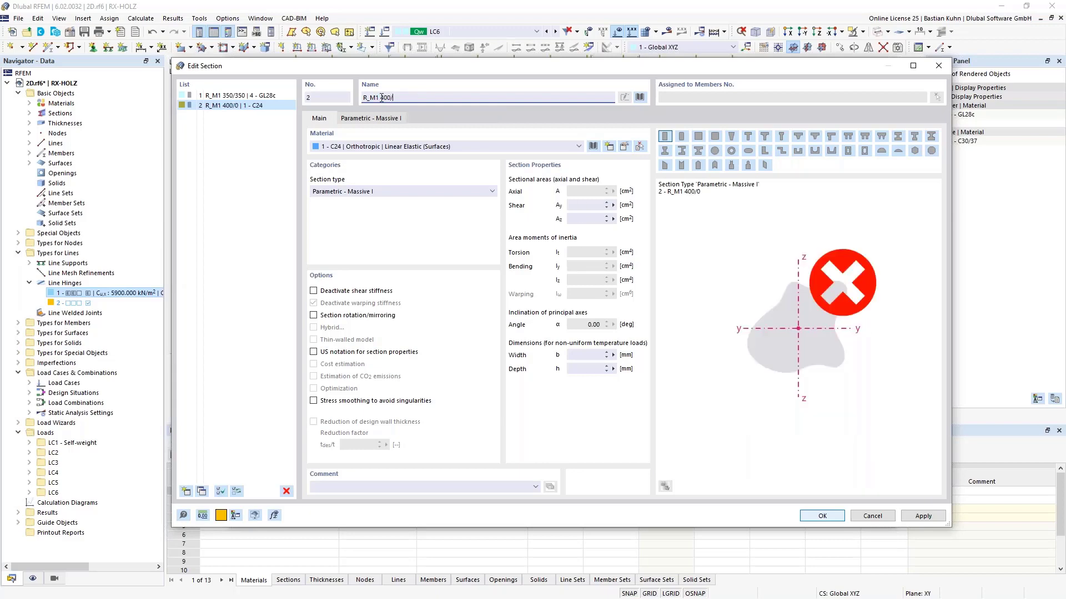
text(/400)
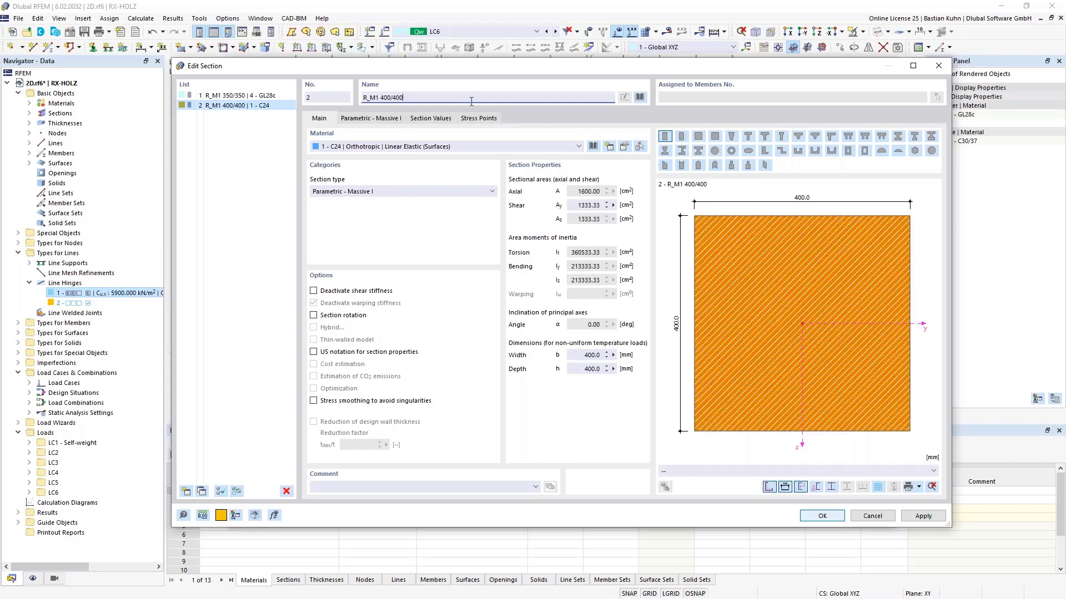
click(578, 148)
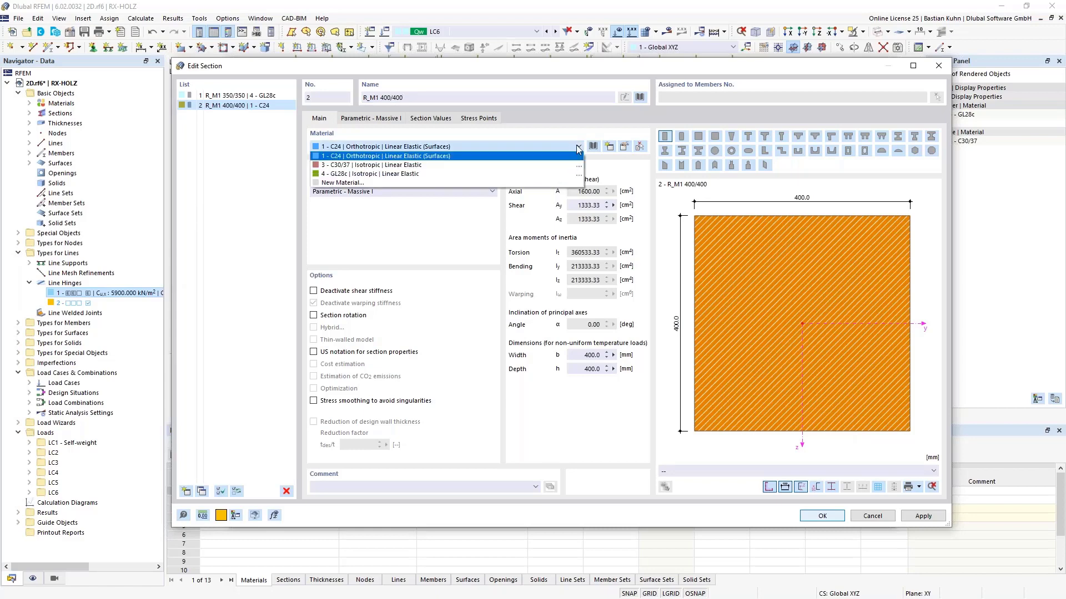
click(572, 164)
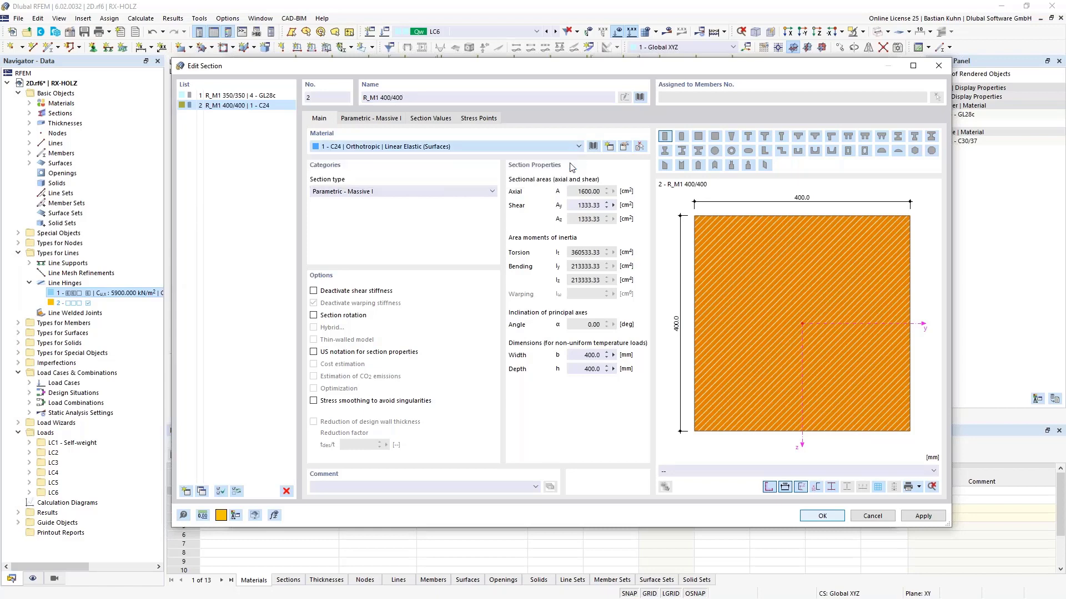
click(822, 516)
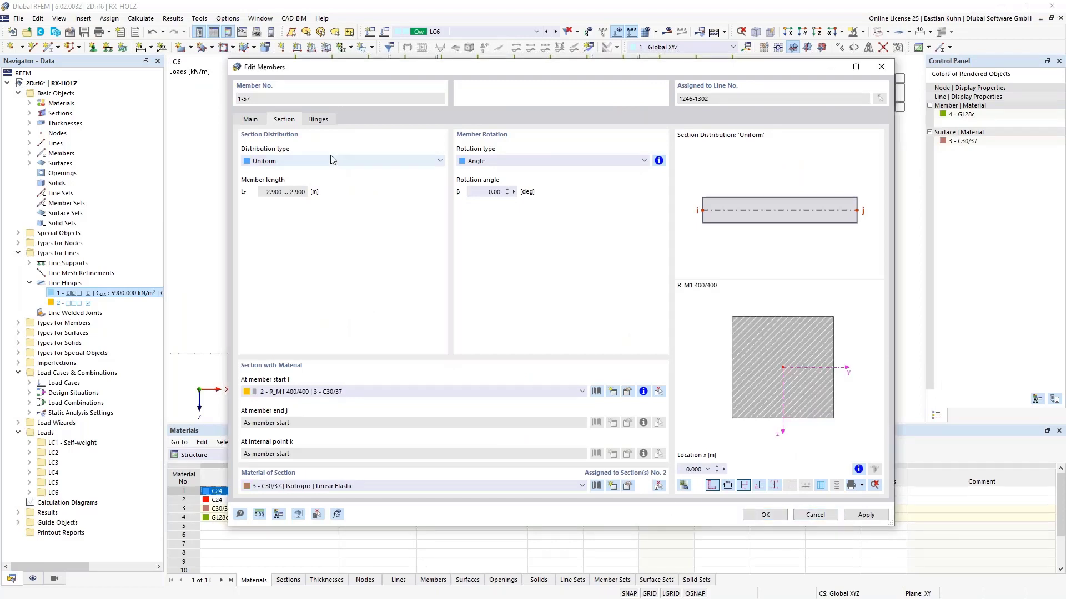
Remove the member hinge at the start of the selected columns, keep hinge 1 at their end, and apply the edits.
click(318, 119)
click(386, 192)
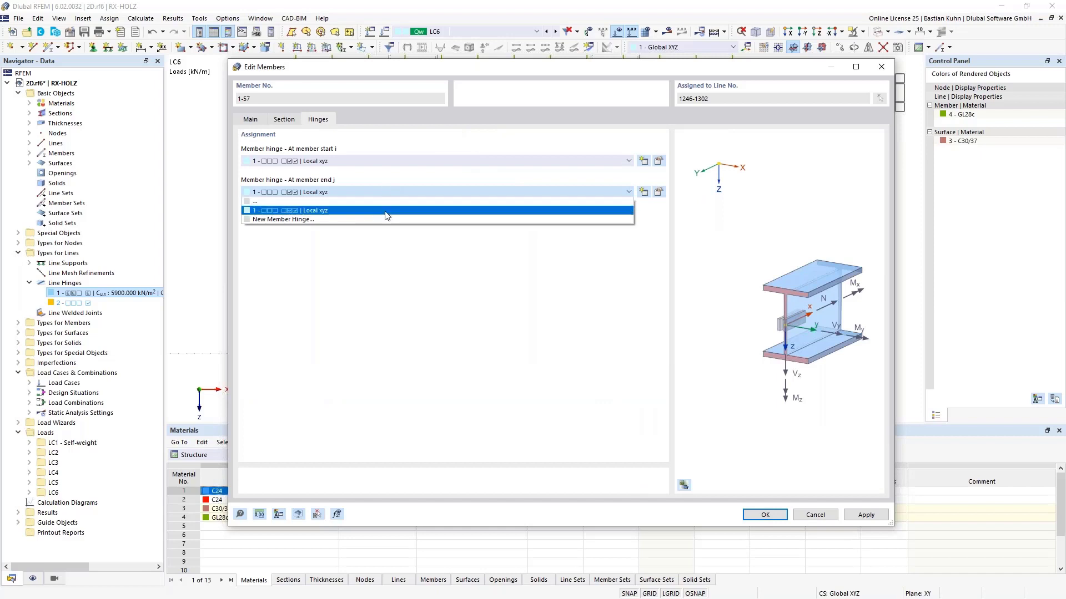
click(375, 156)
click(374, 156)
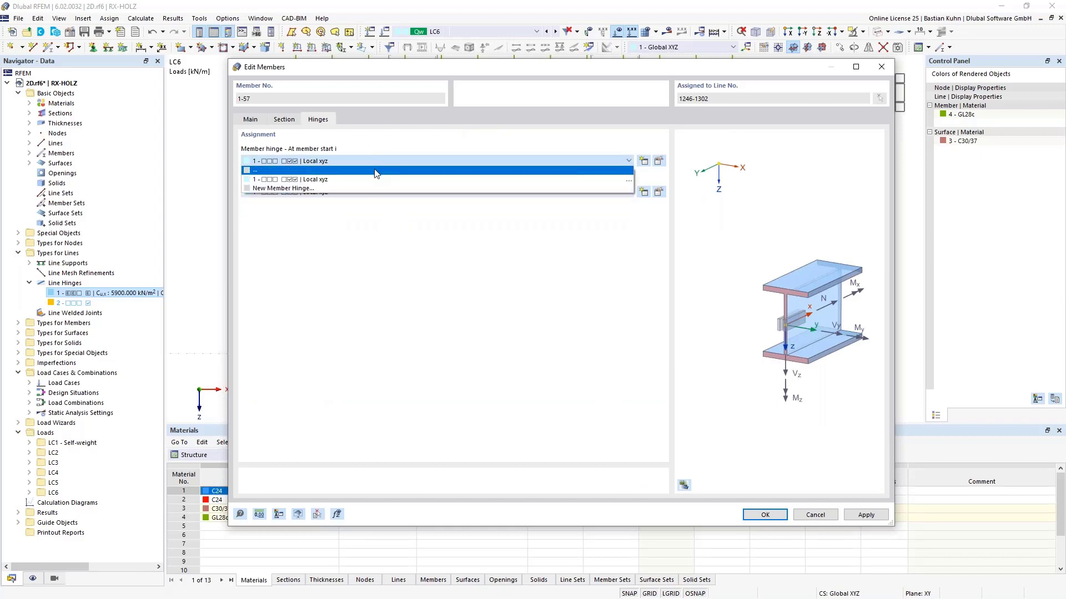
click(375, 171)
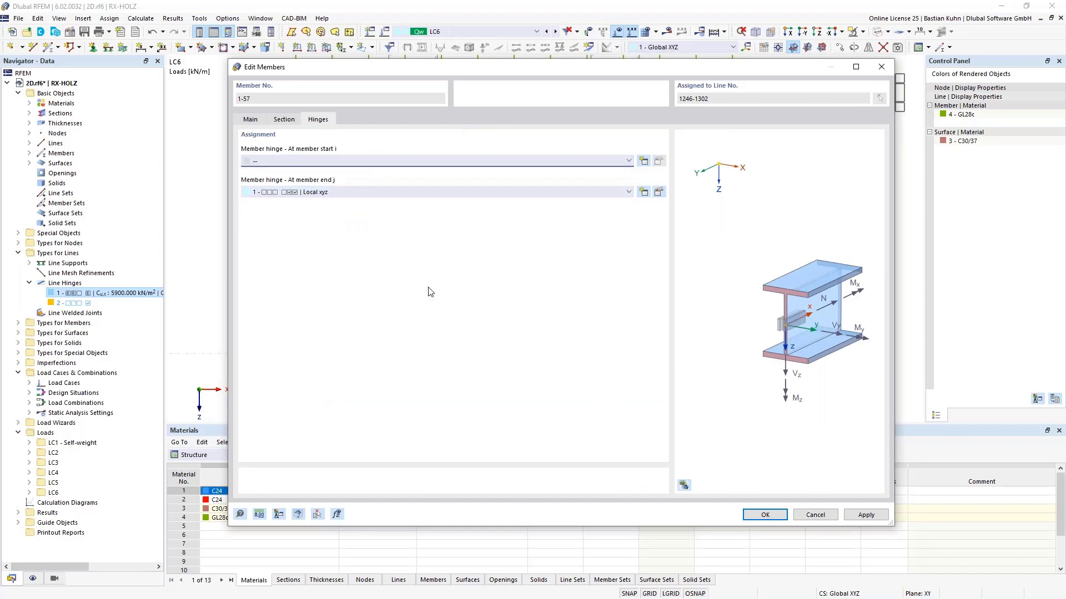
click(763, 515)
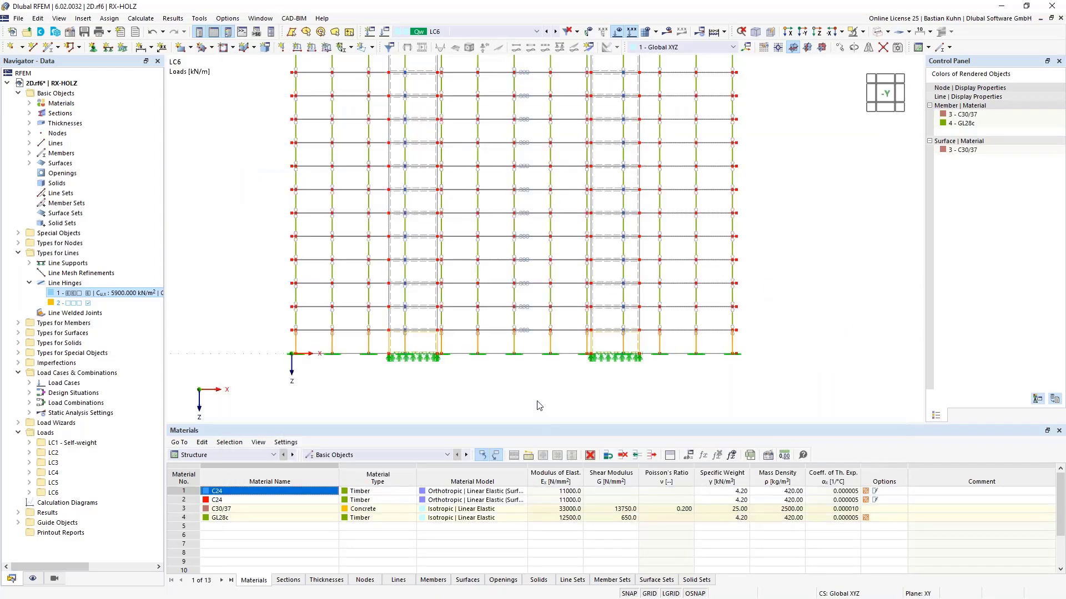
Run the static analysis of load case LC6 on the whole building.
scroll(529, 365, up, 1)
scroll(528, 361, up, 2)
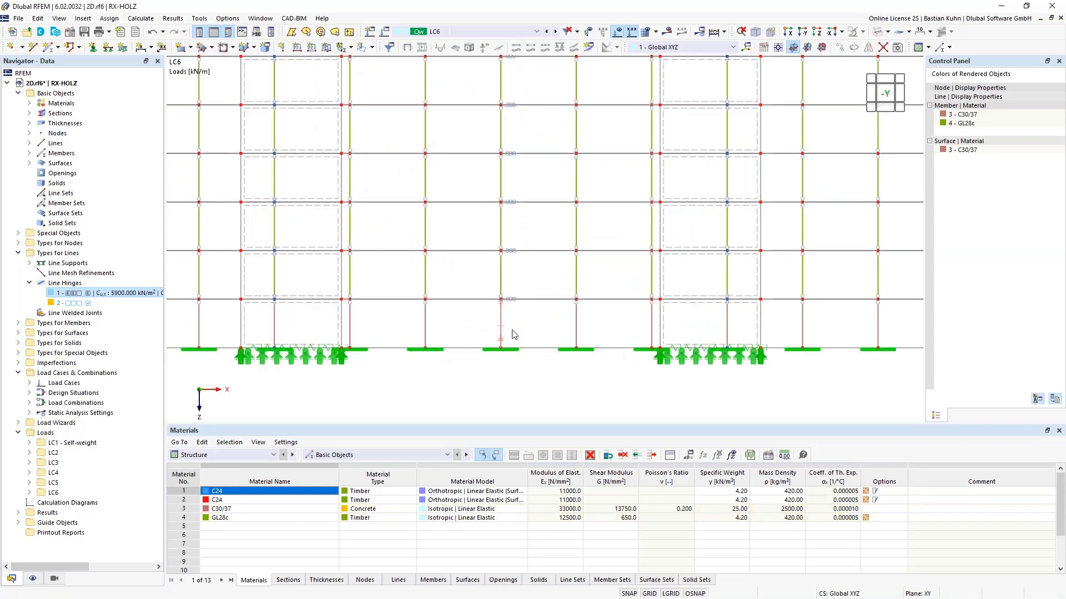
scroll(565, 355, down, 5)
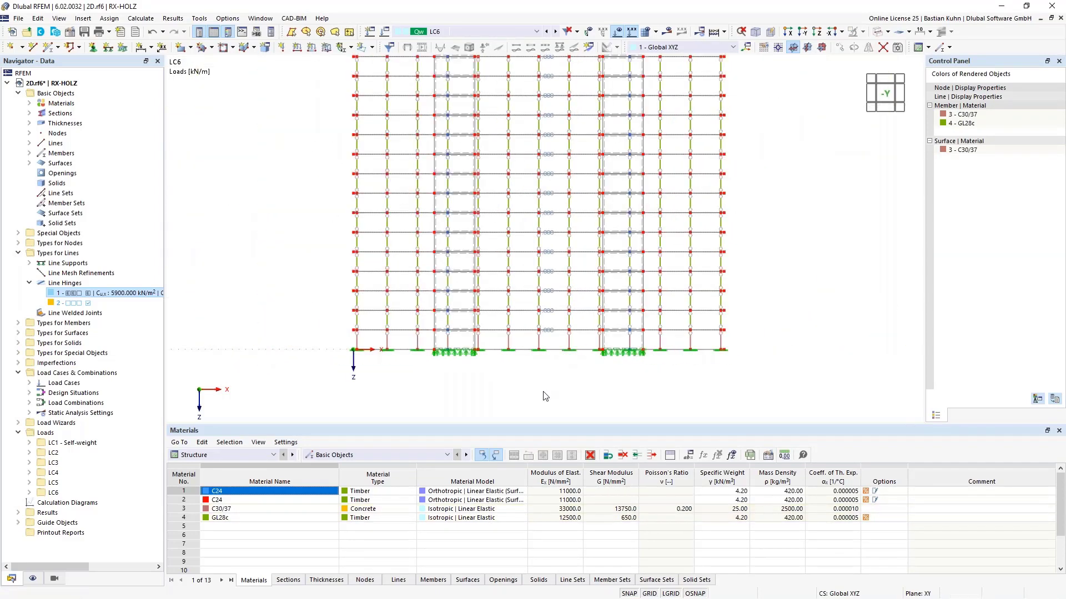
scroll(545, 396, down, 2)
ctrl+middle_drag(548, 400, 491, 399)
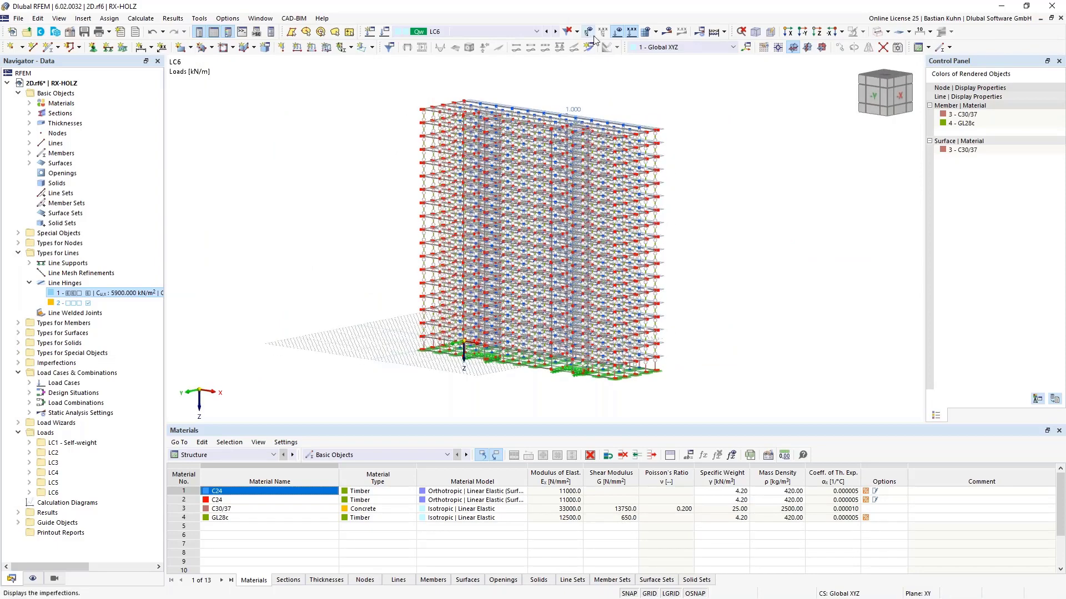
click(668, 31)
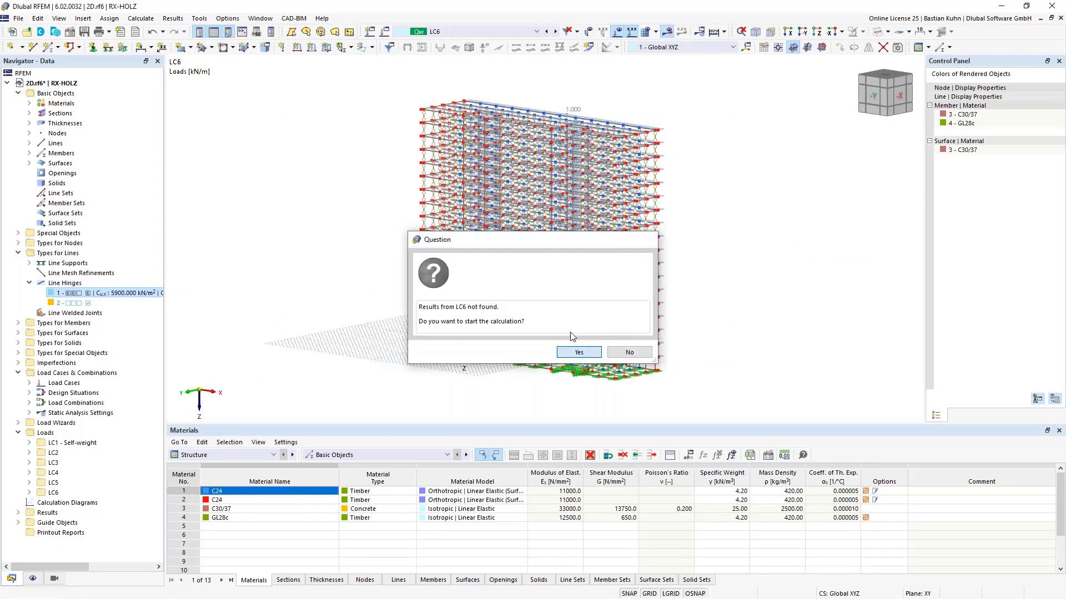
click(579, 352)
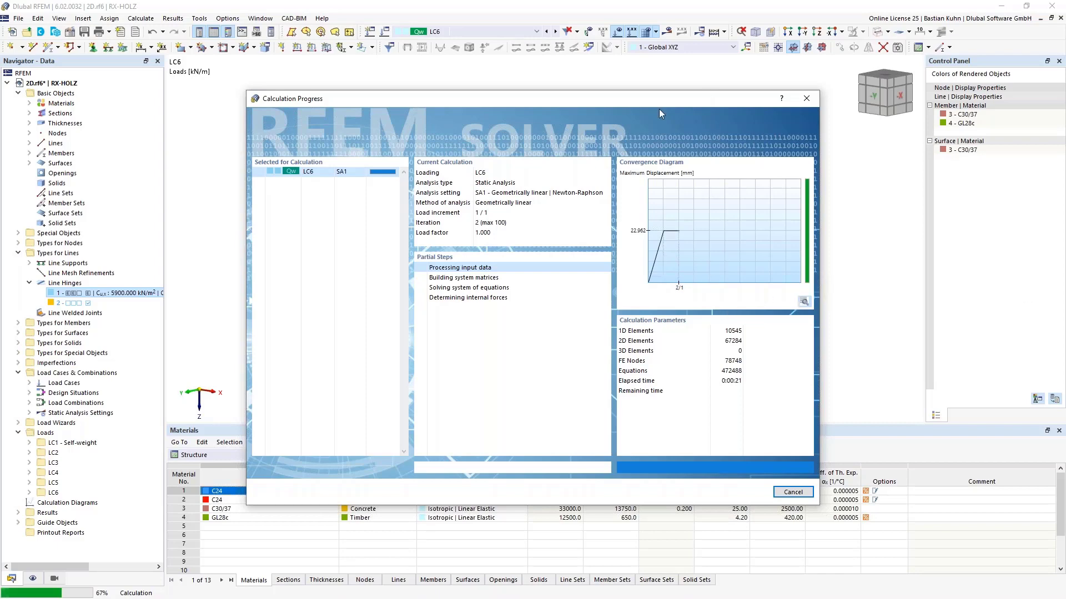
mouse_move(658, 100)
mouse_down()
mouse_move(358, 237)
mouse_move(399, 257)
mouse_move(608, 178)
mouse_move(674, 99)
mouse_up()
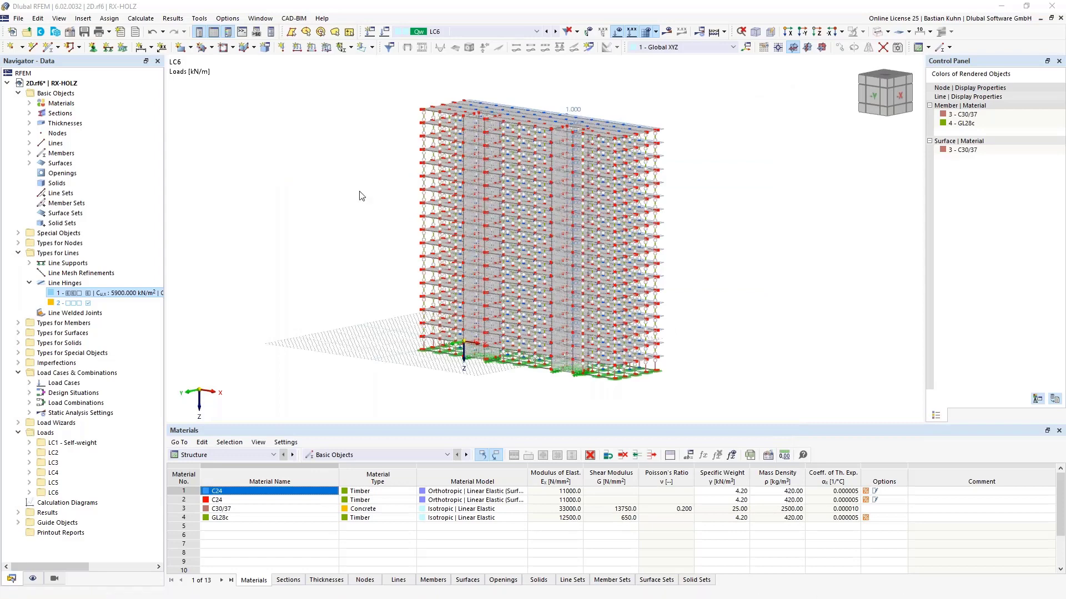
Display the LC6 results and show the global deformations |u| on the building.
click(669, 31)
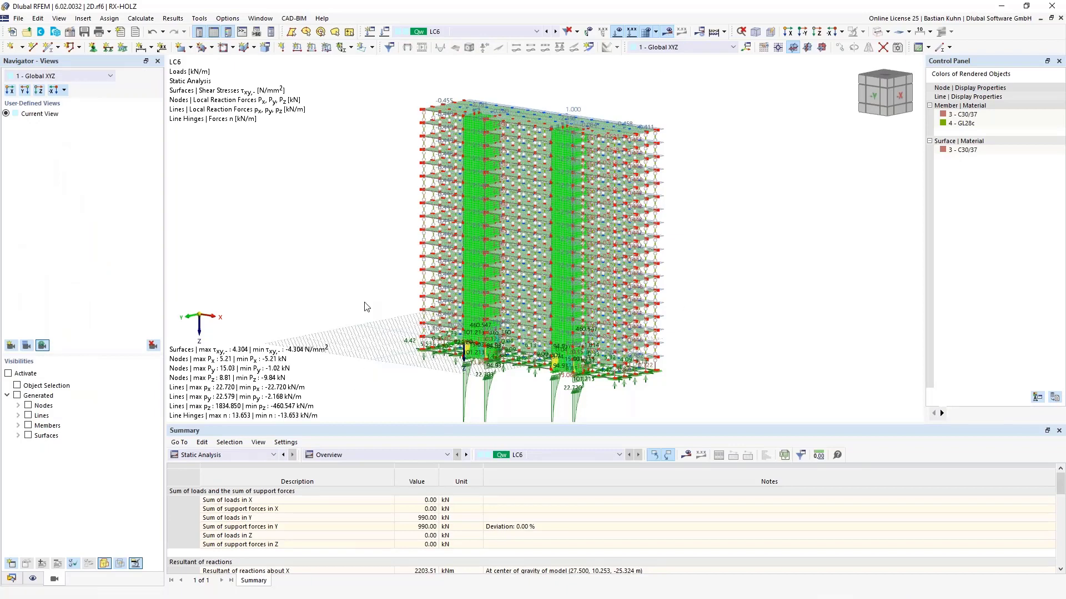
click(669, 33)
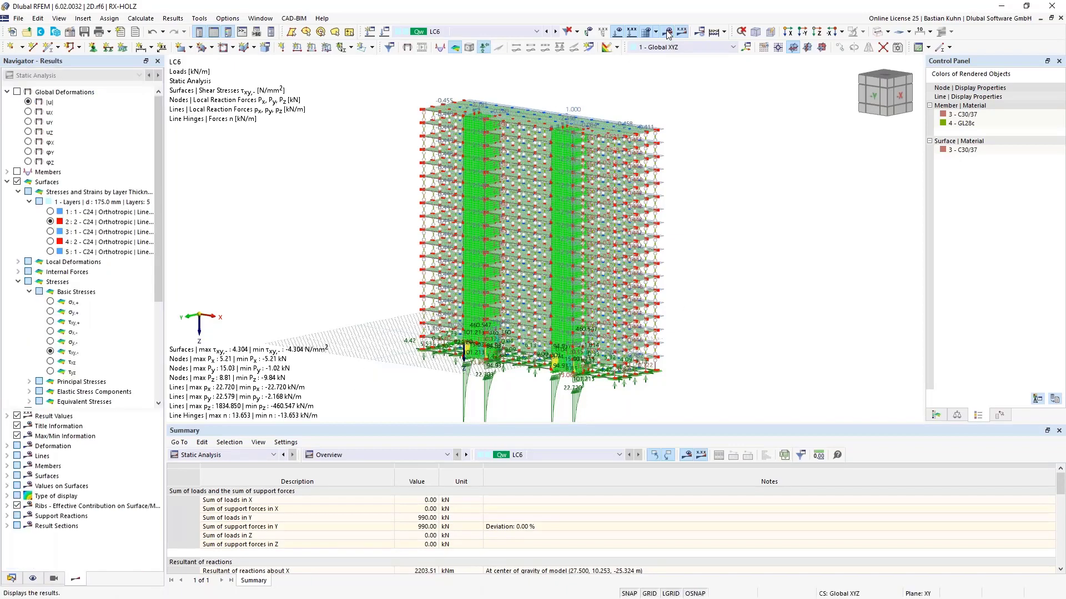
click(19, 92)
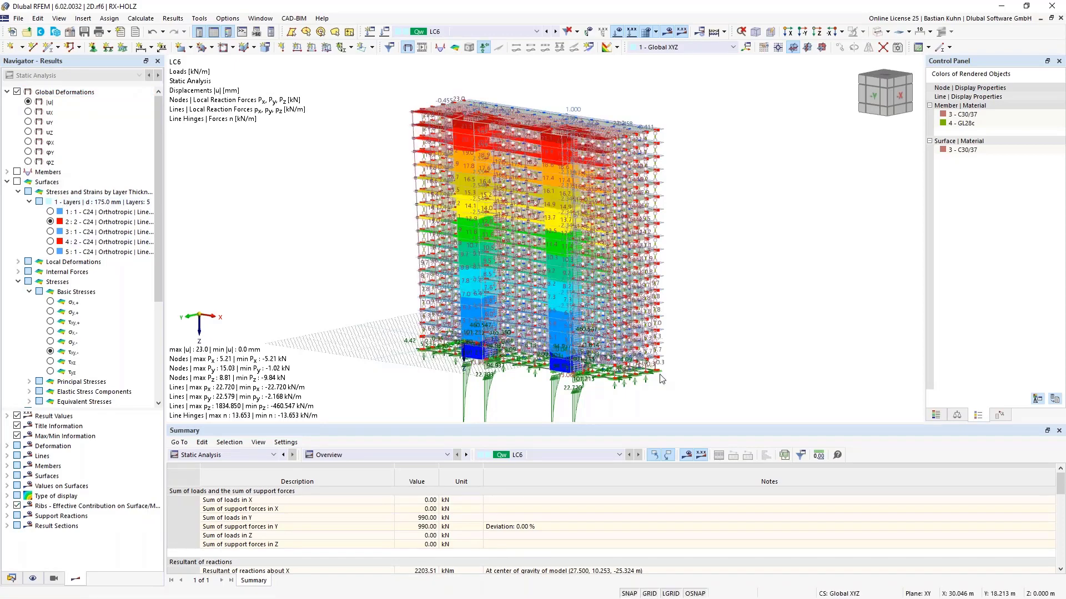
ctrl+middle_drag(702, 302, 667, 303)
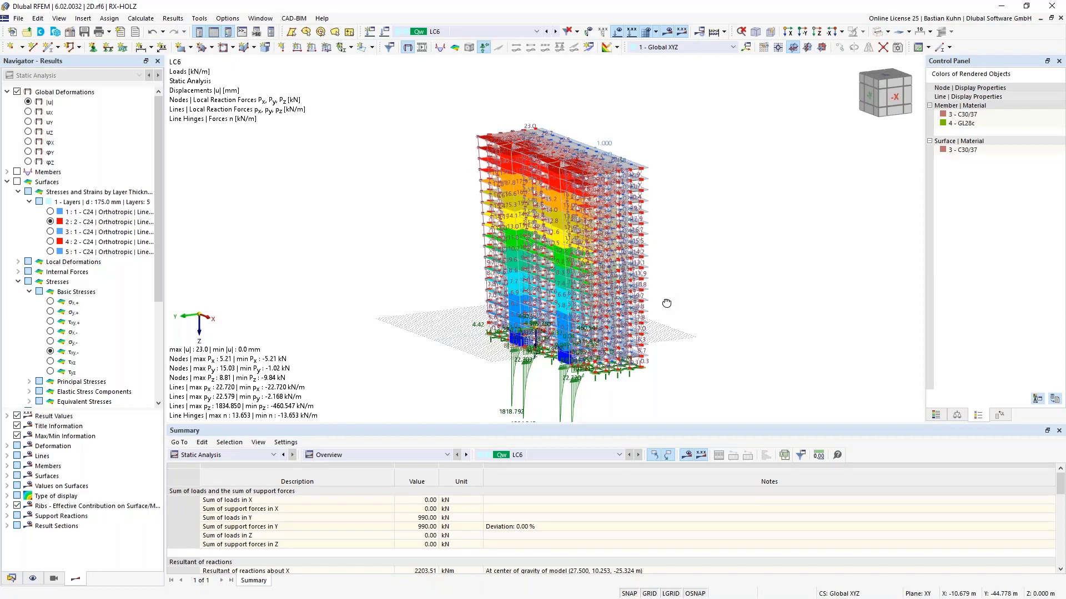
Activate the Building Model add-on in the model's base data.
double_click(271, 270)
click(353, 89)
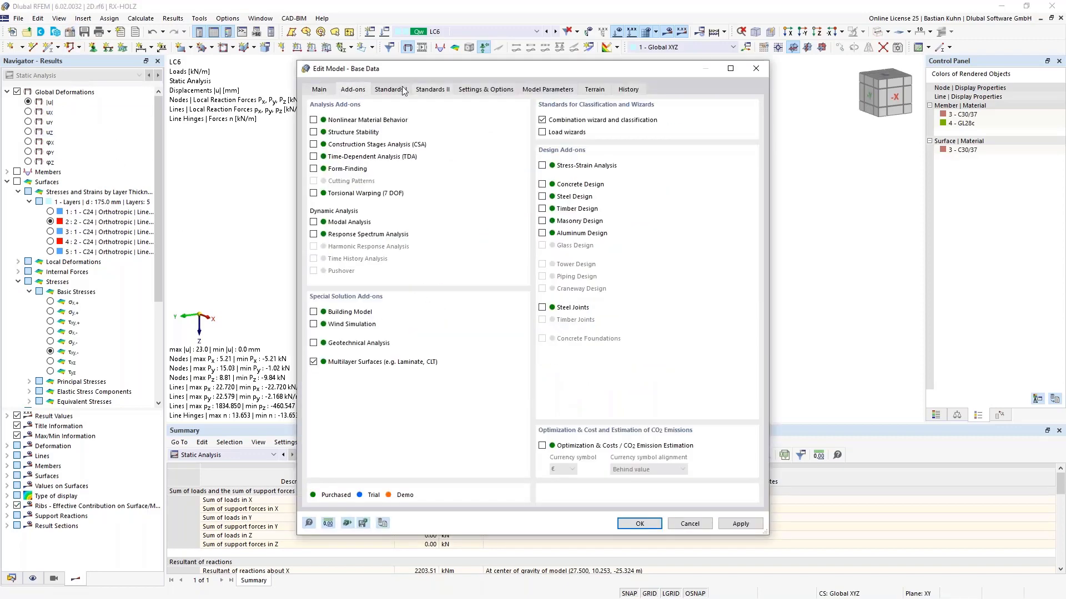
click(314, 312)
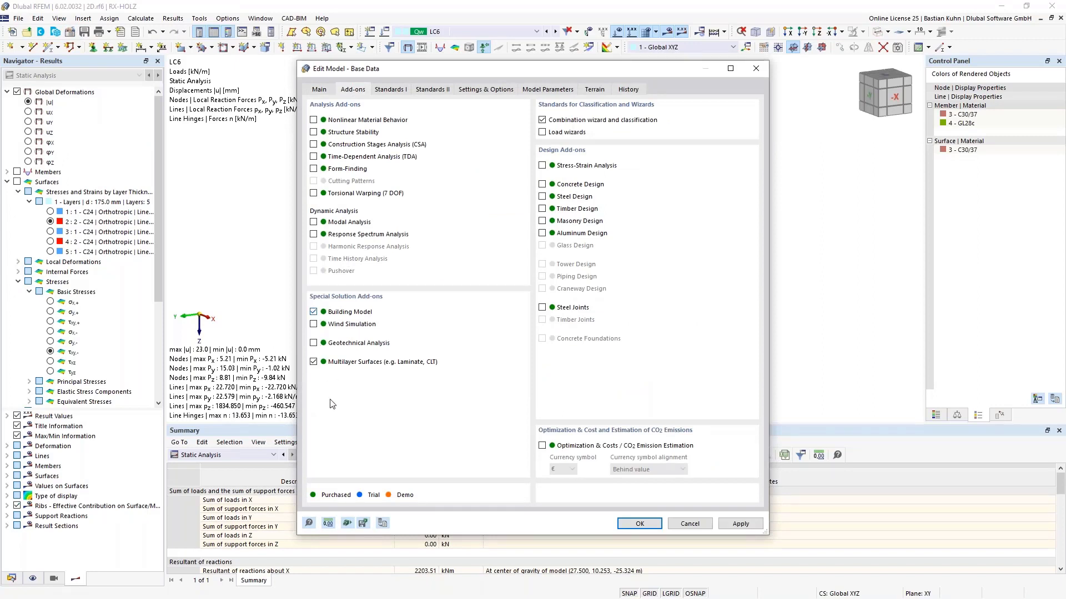
click(639, 524)
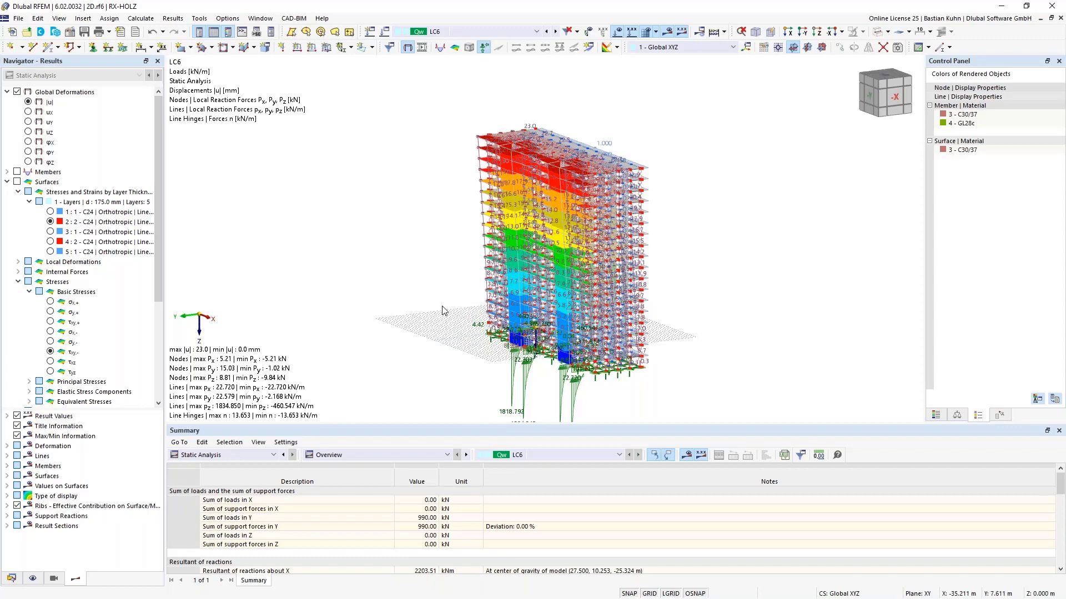
Create a new building story with its top elevation picked at a first-floor slab node, Z -2.900 m.
click(12, 579)
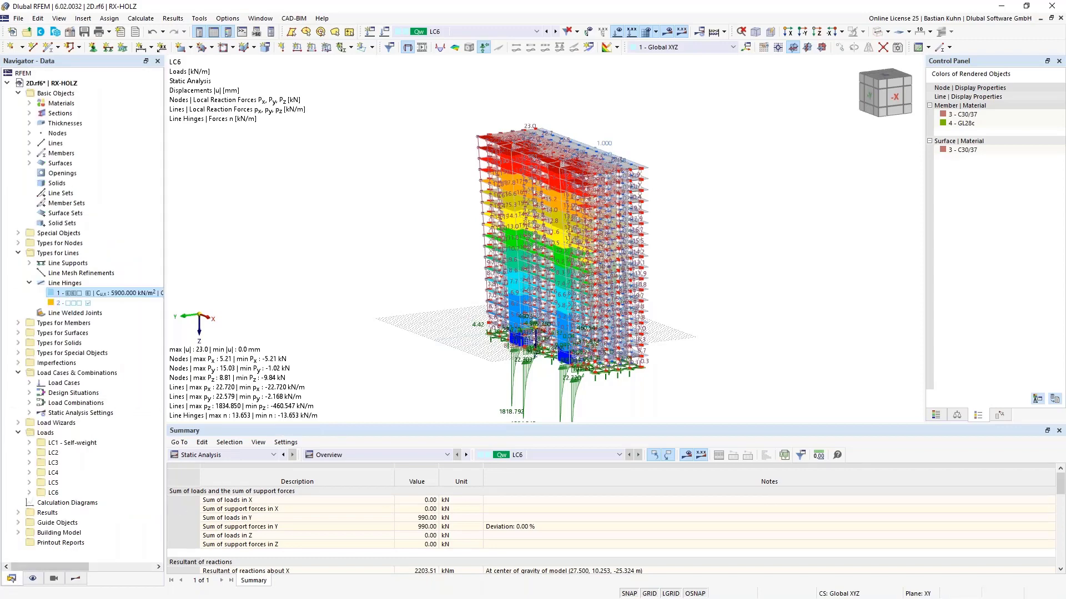
click(19, 533)
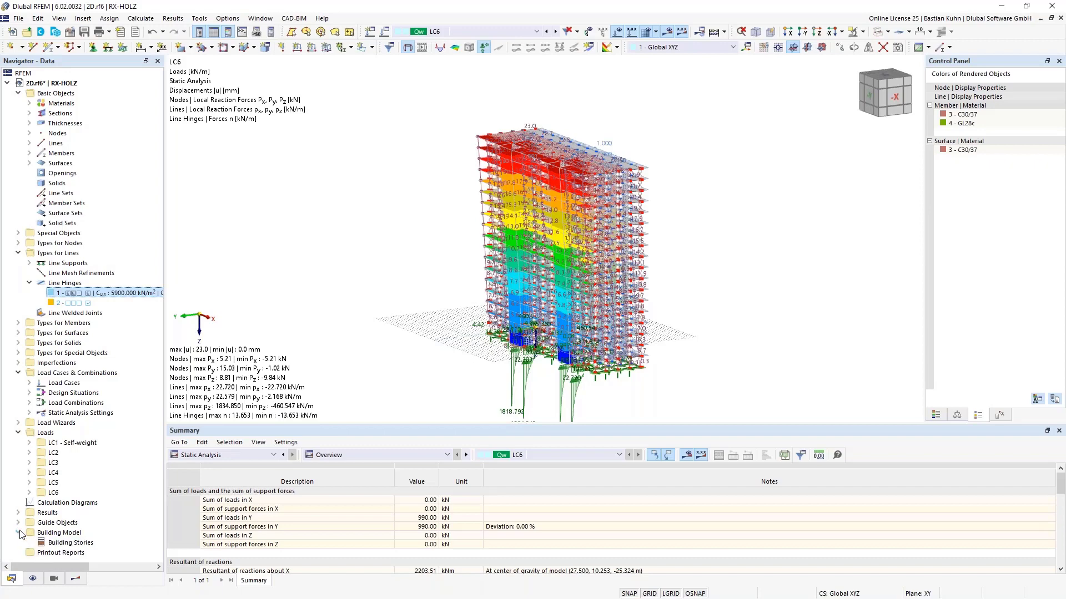
right_click(64, 544)
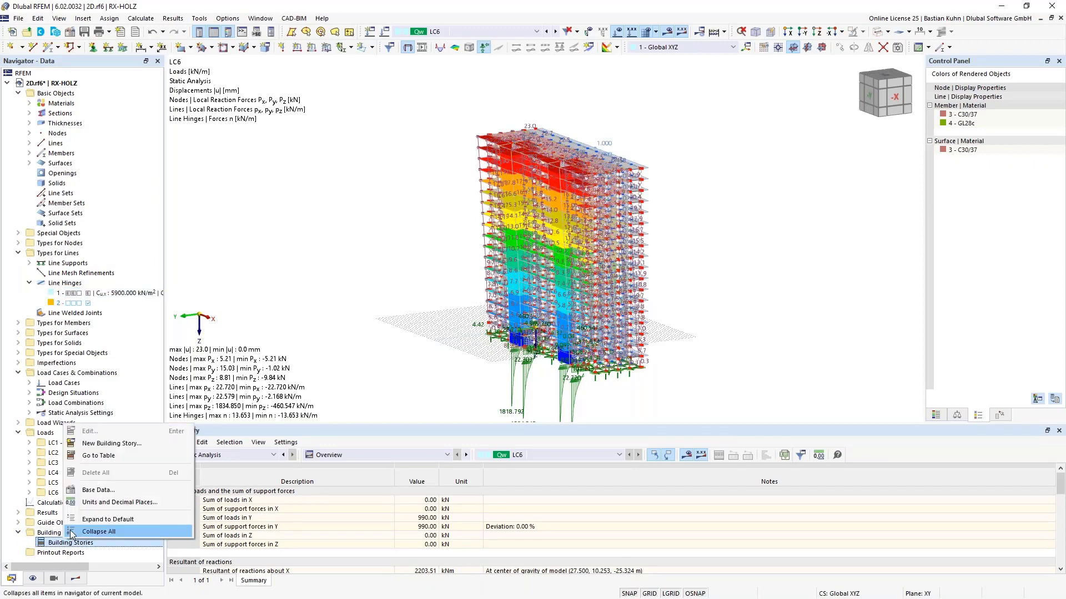
click(111, 444)
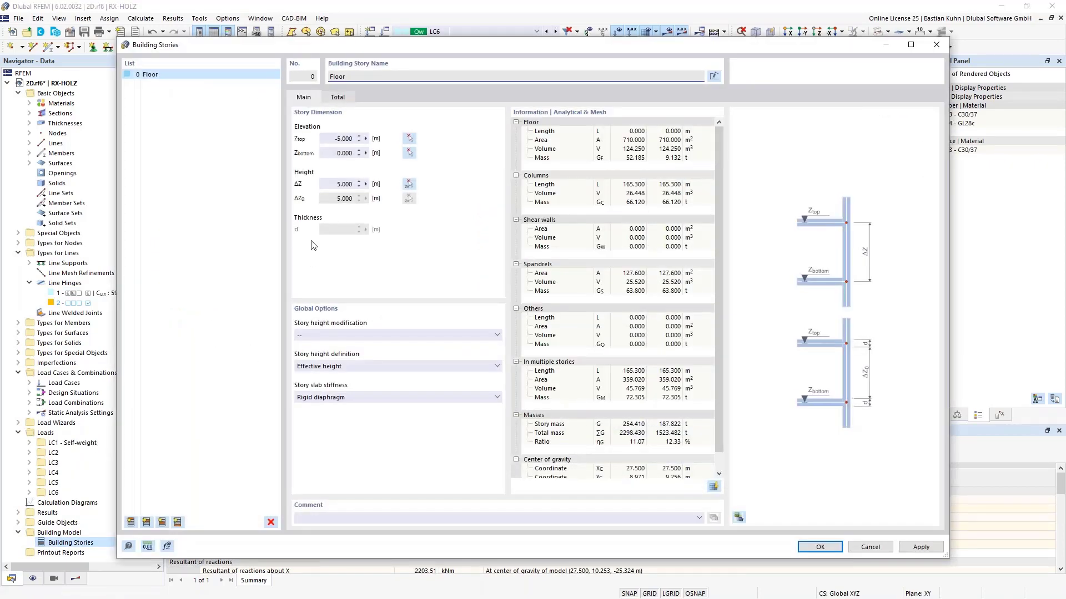
click(409, 141)
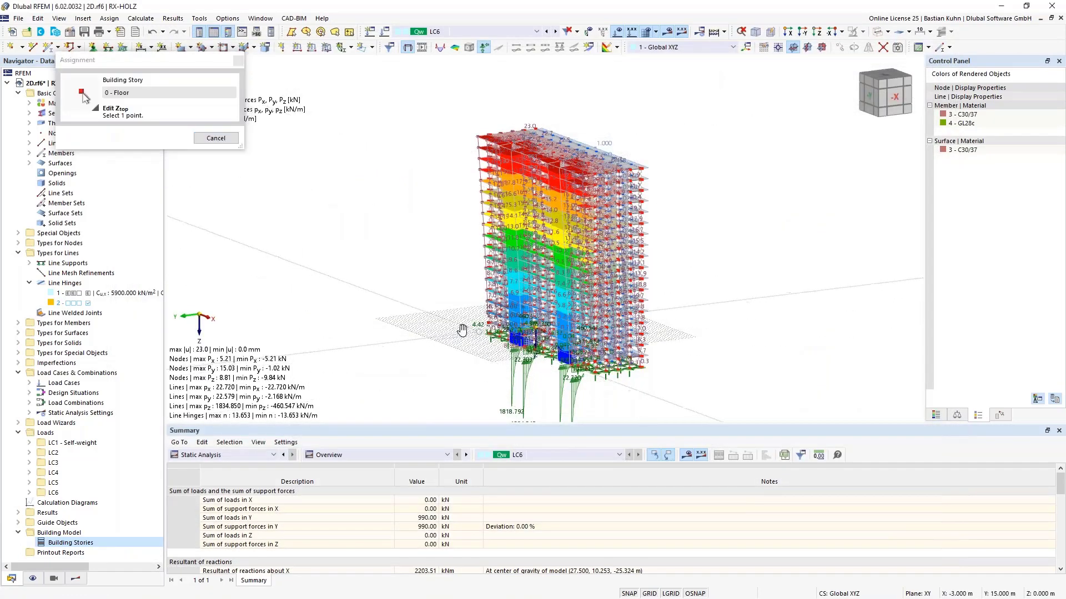
scroll(455, 319, up, 5)
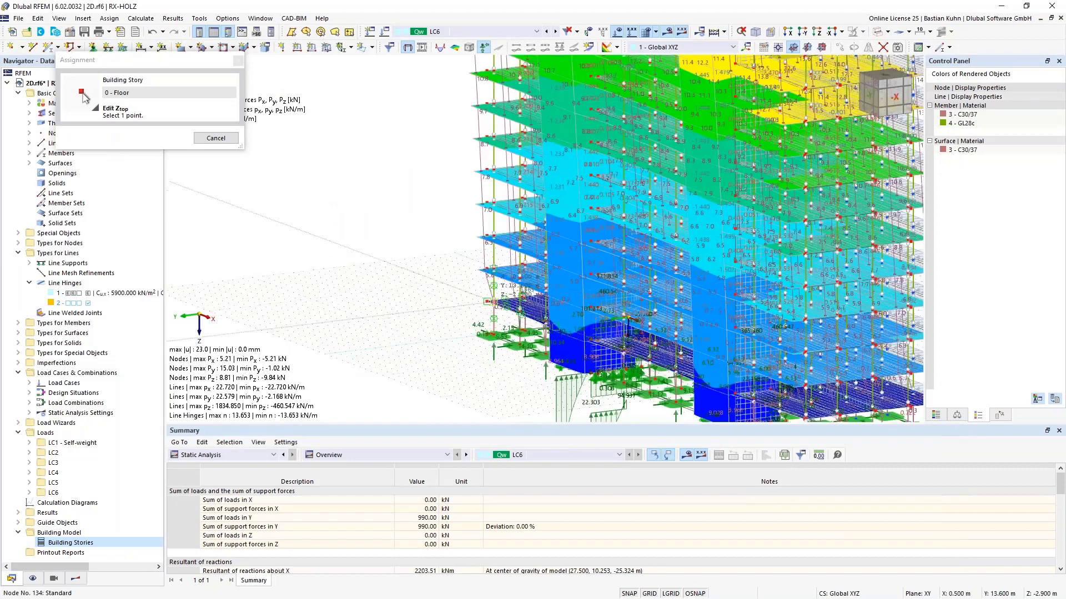
click(488, 301)
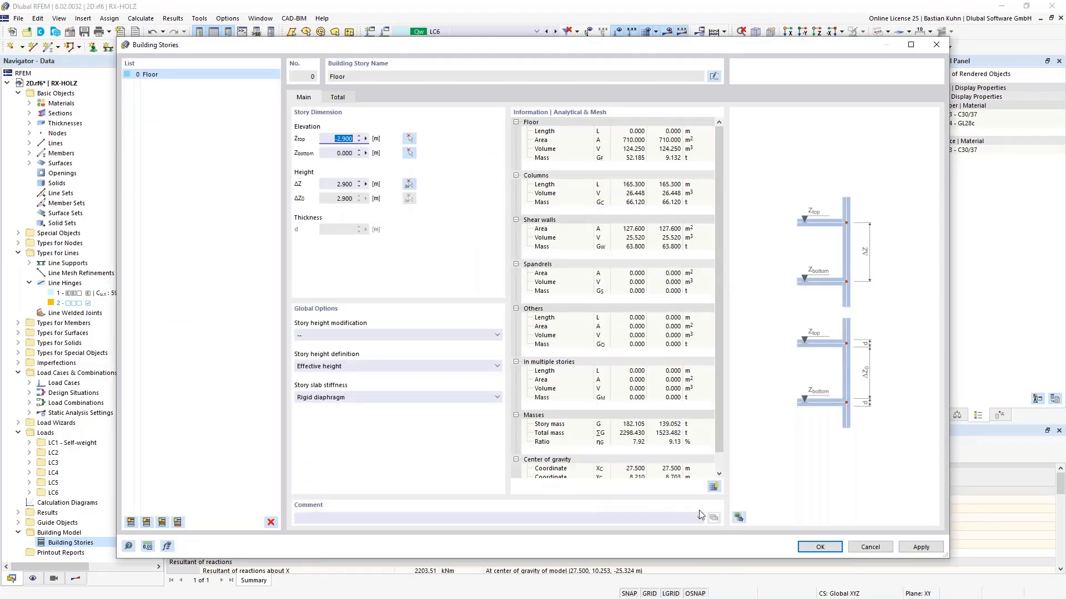
Preview the new story in the model and confirm it, accepting the deletion of results and mesh.
click(737, 518)
drag(748, 40, 669, 25)
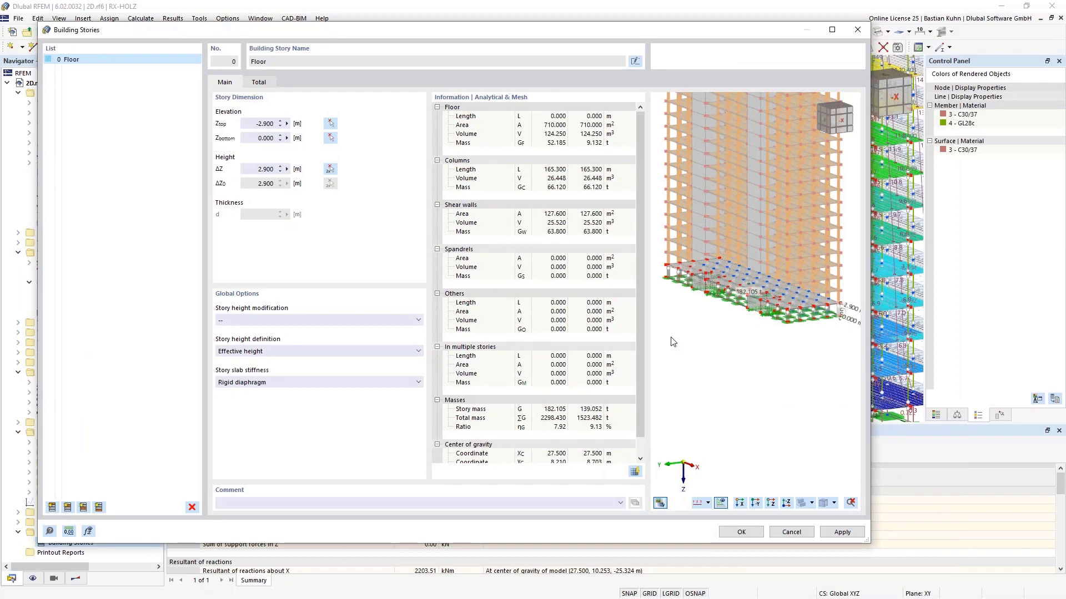
scroll(733, 288, up, 5)
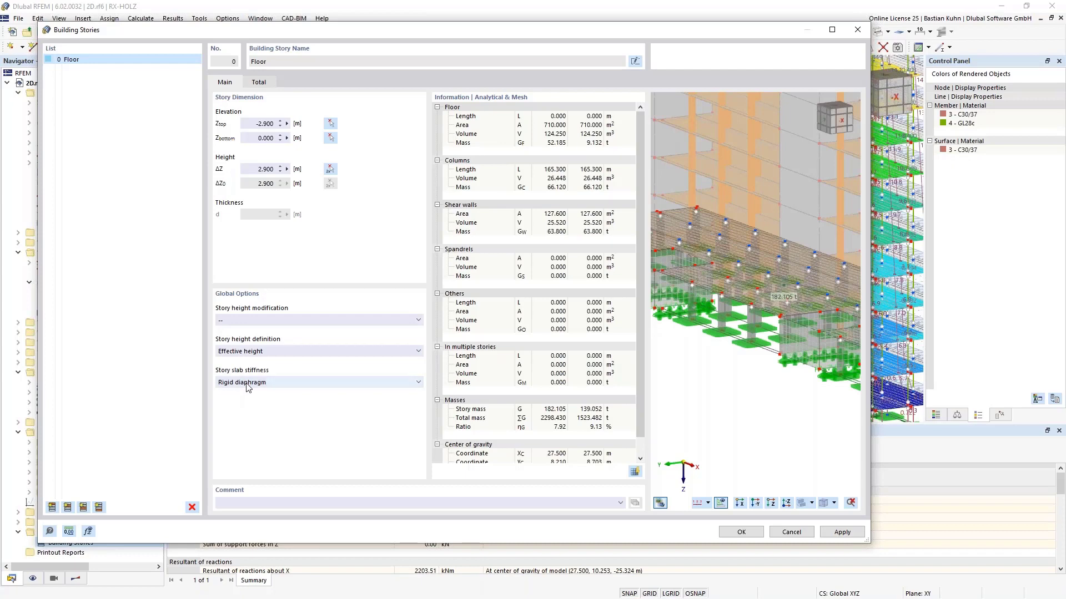
click(739, 532)
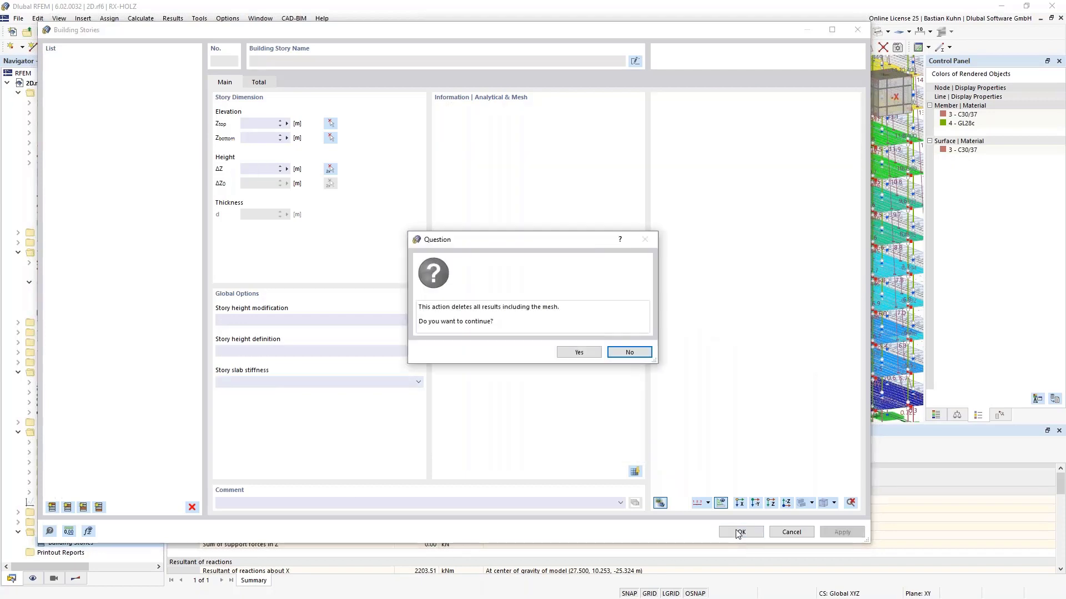
click(587, 354)
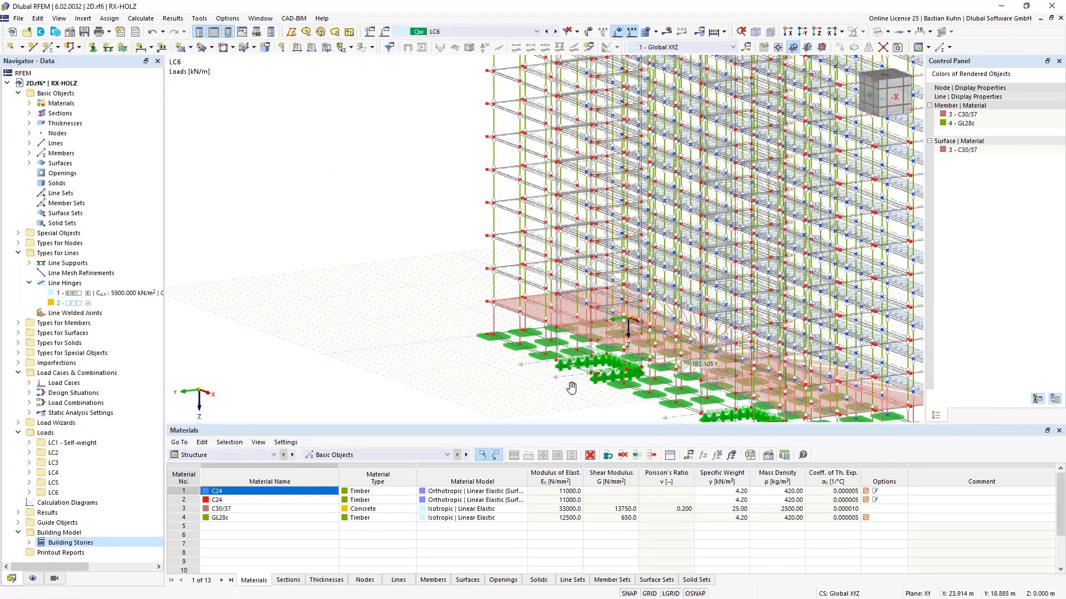
Examine the story's rigid diaphragm in the model, and set the Floor story's slab stiffness to none (--).
middle_drag(570, 388, 541, 227)
scroll(546, 233, down, 1)
scroll(546, 227, up, 5)
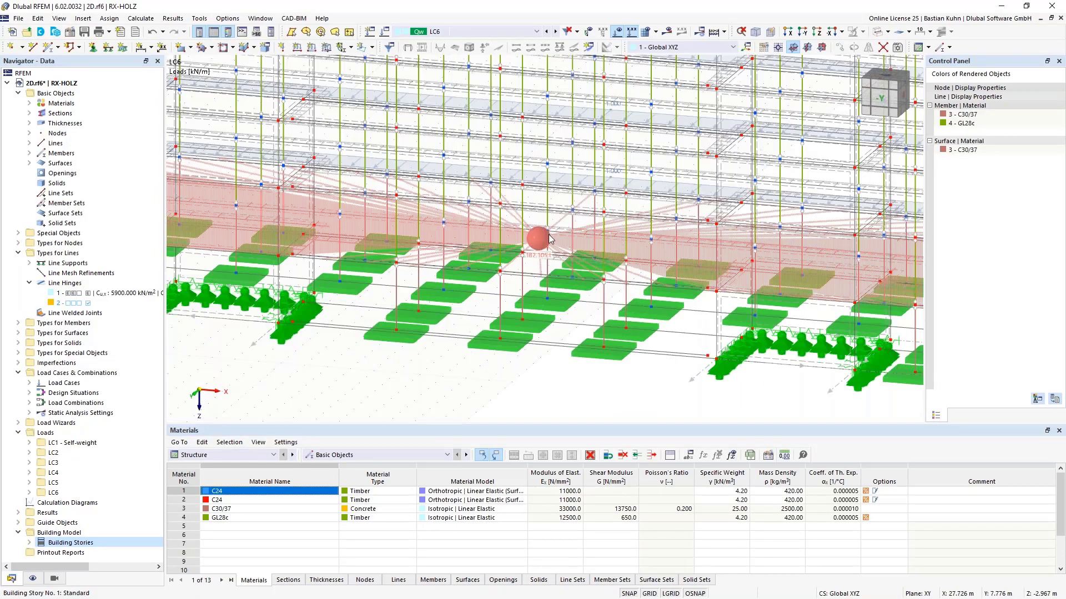
scroll(548, 247, down, 1)
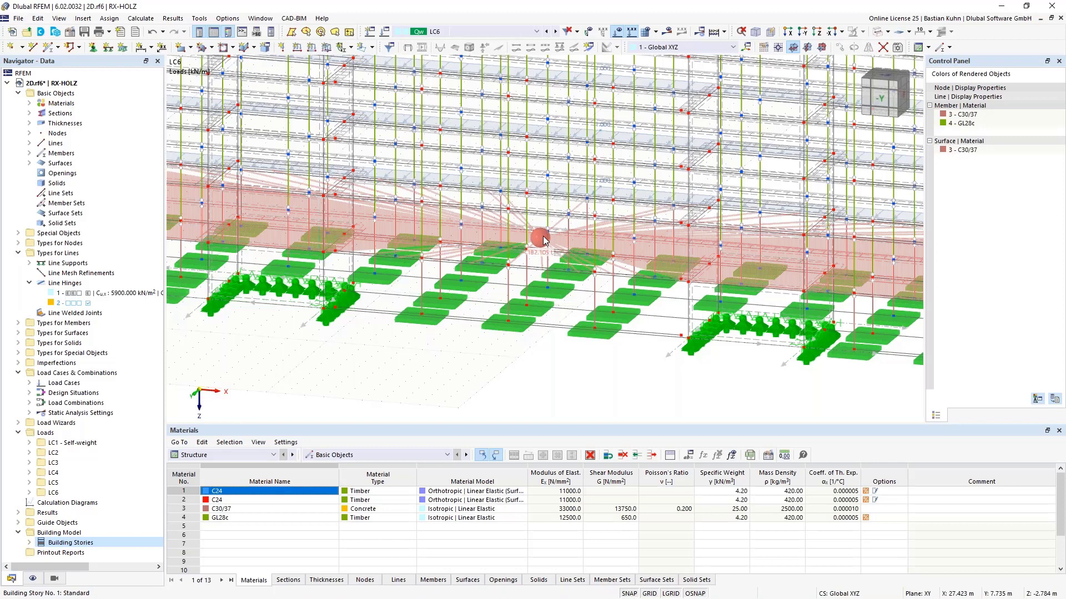
right_click(48, 543)
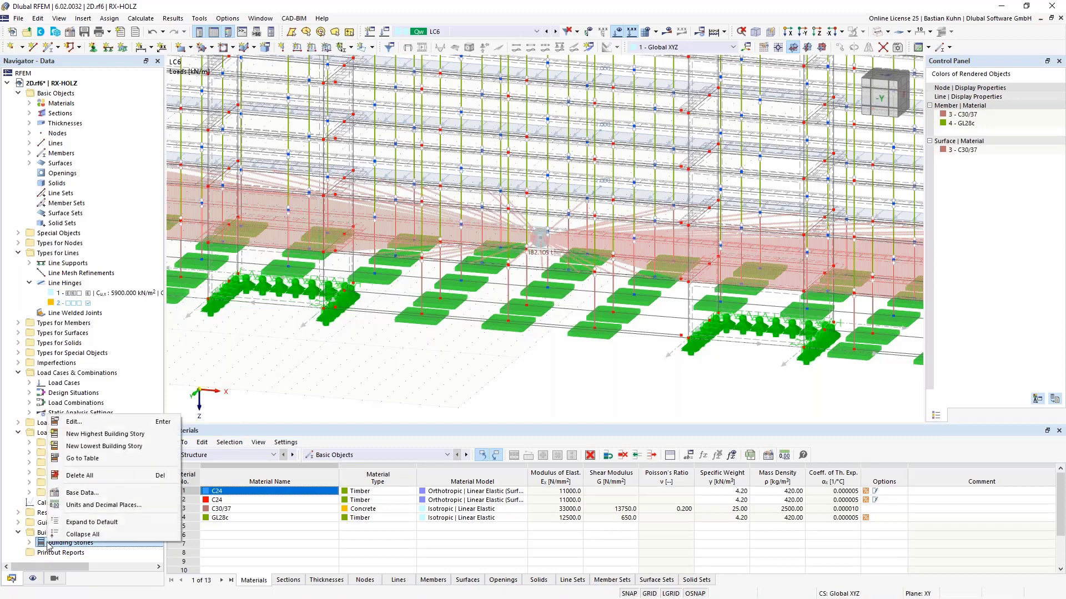
click(87, 426)
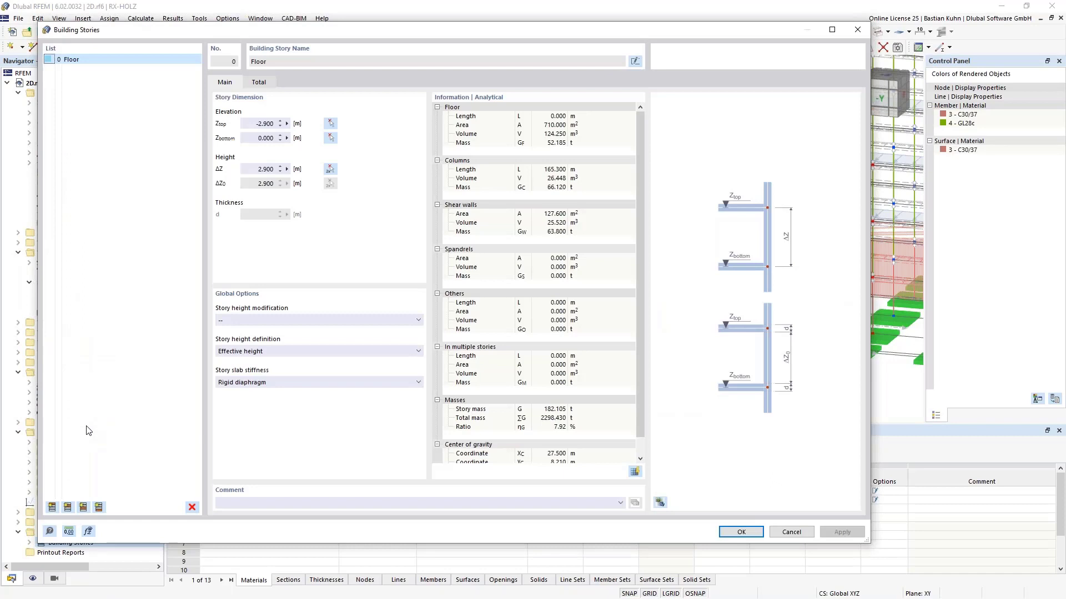
click(243, 382)
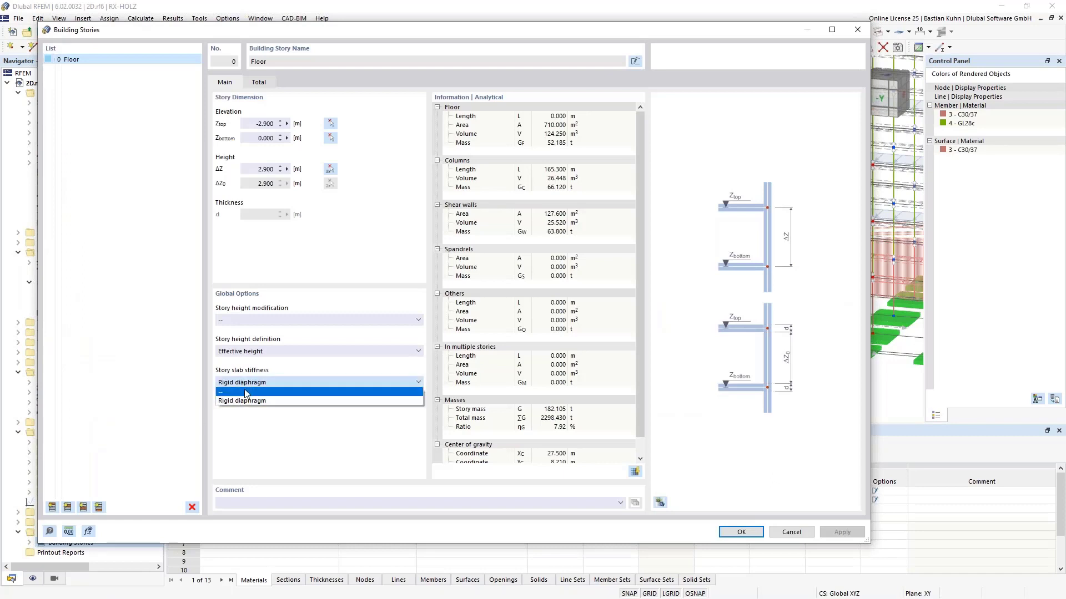
click(245, 392)
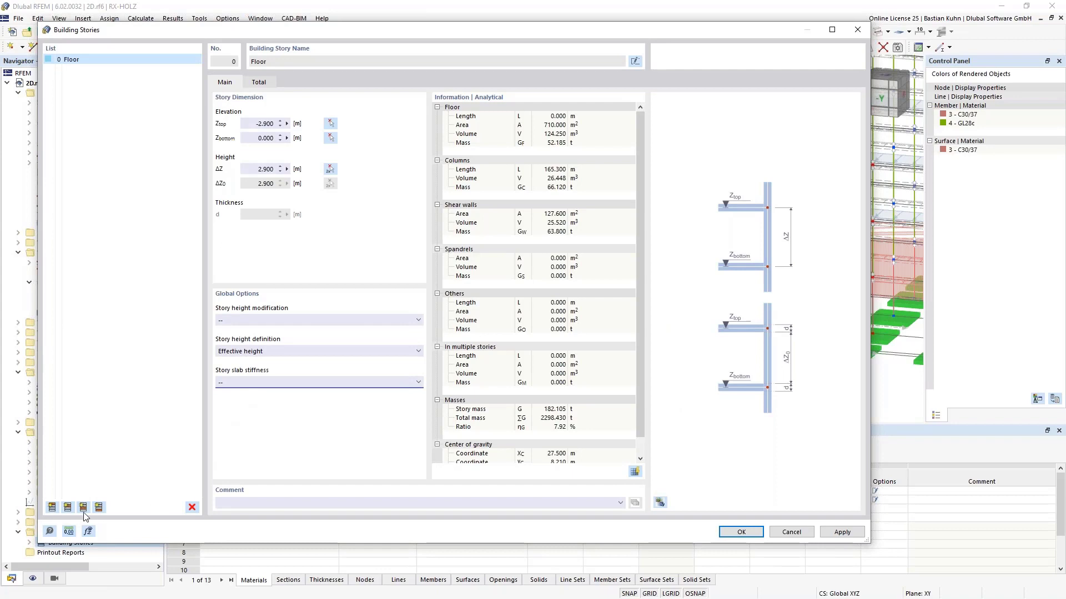
Add 20 further building stories on top of the Floor story, each 2.900 m high.
click(67, 507)
click(67, 507)
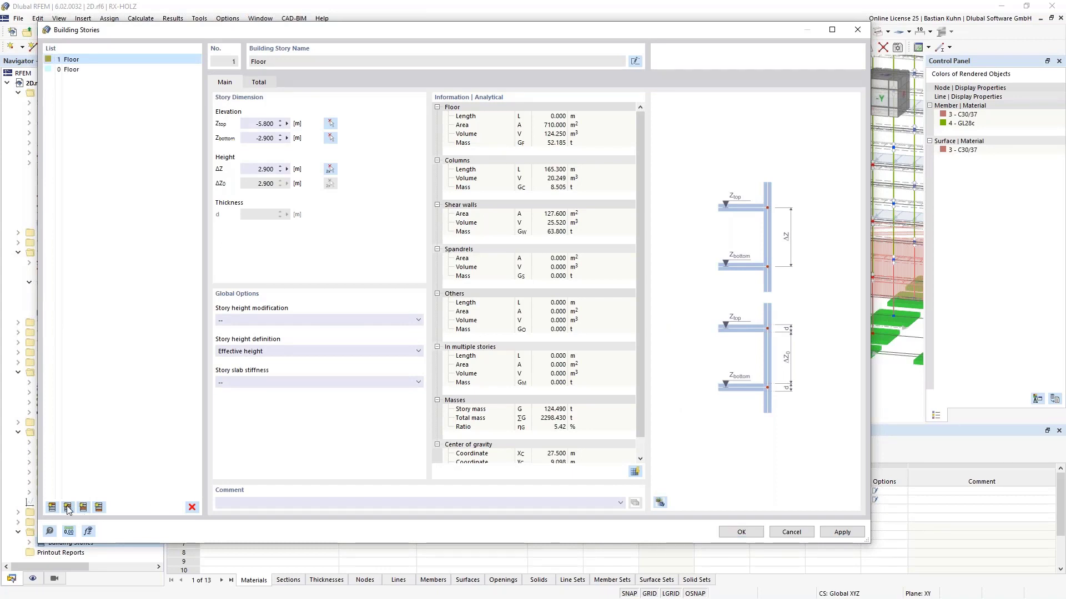
click(67, 507)
click(67, 507)
click(67, 507)
click(67, 508)
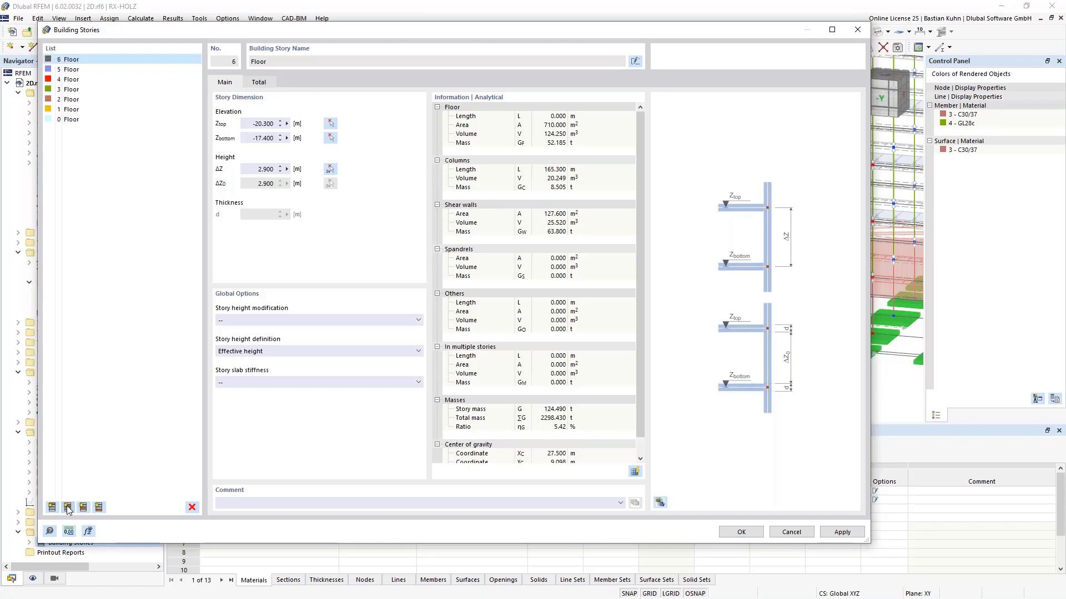
click(67, 507)
click(67, 507)
click(67, 507)
click(67, 507)
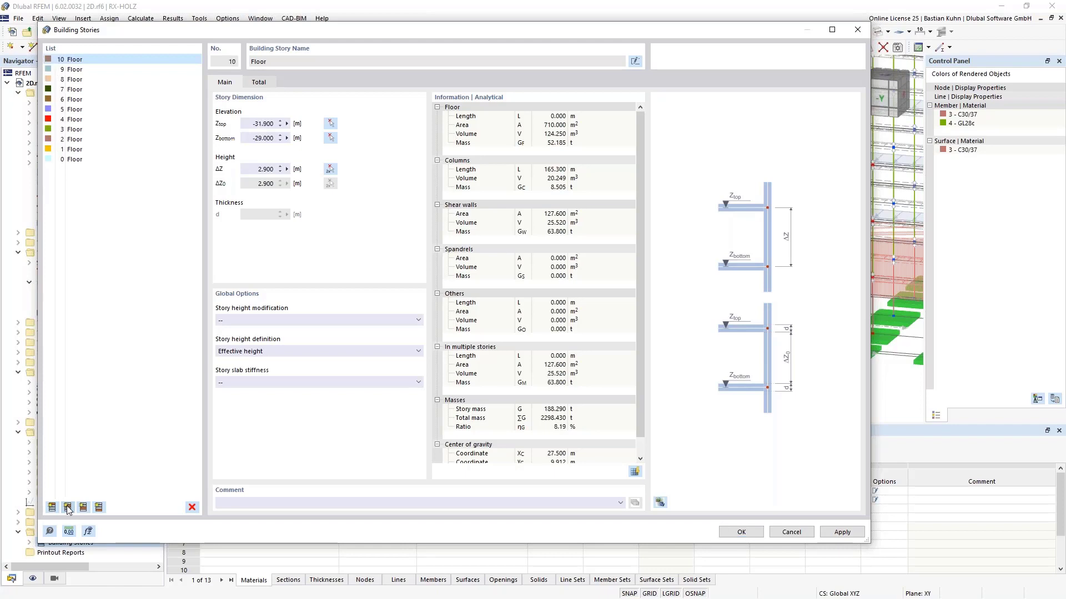
click(67, 507)
click(67, 507)
click(67, 507)
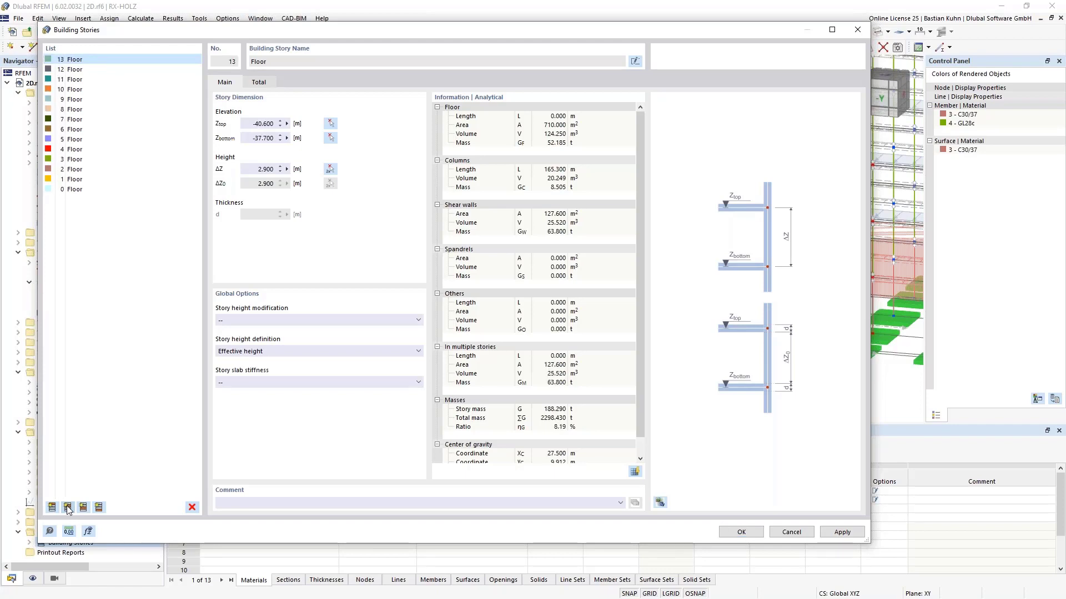
click(67, 507)
click(67, 507)
click(67, 507)
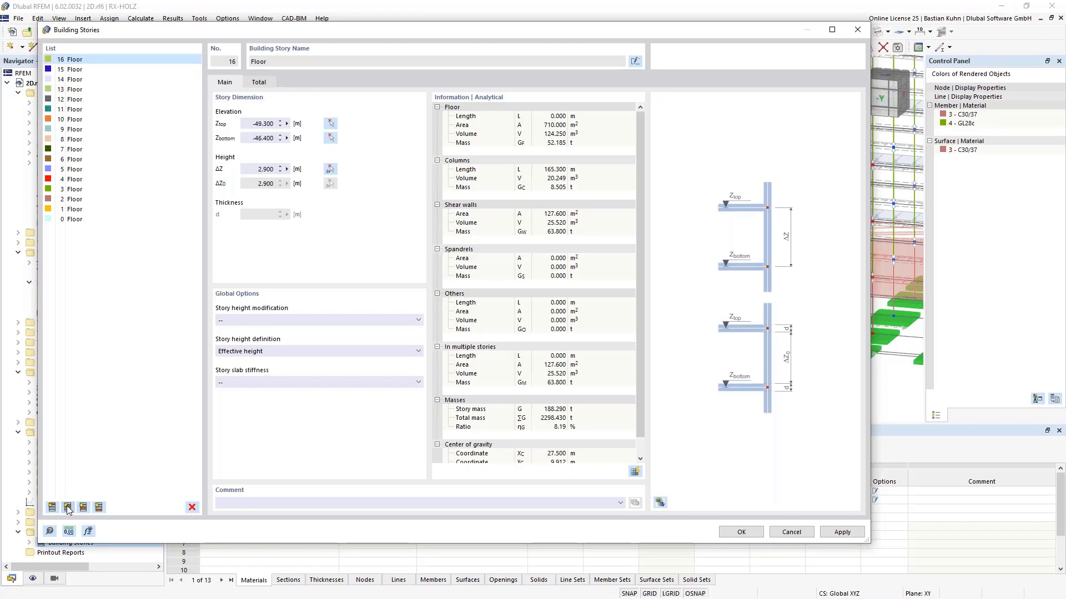
click(67, 507)
click(67, 508)
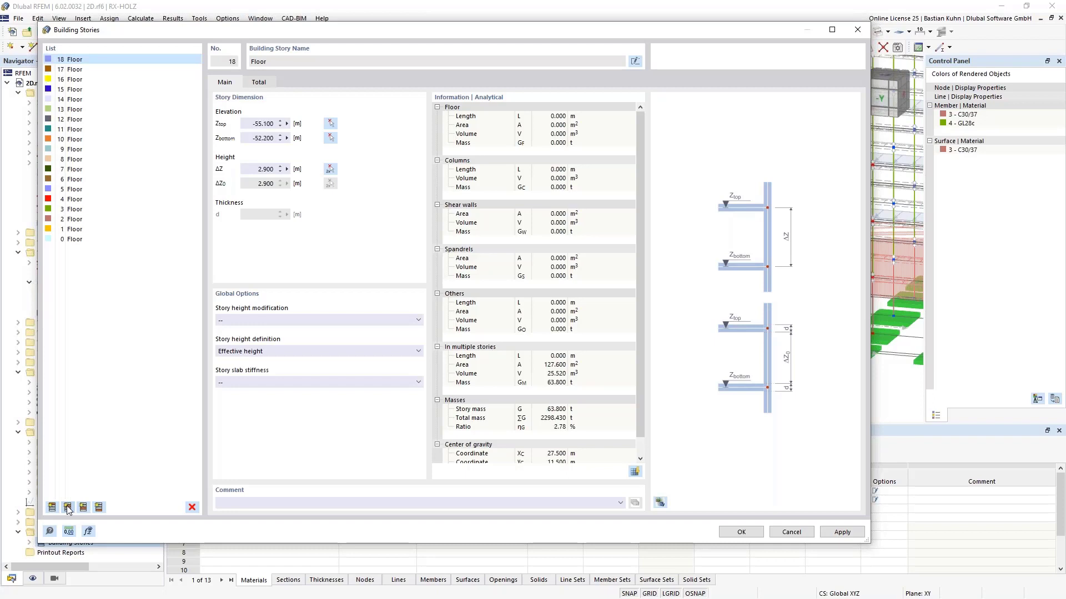
Delete the surplus top stories 18 to 20 using the model preview, and confirm the remaining building stories.
click(660, 503)
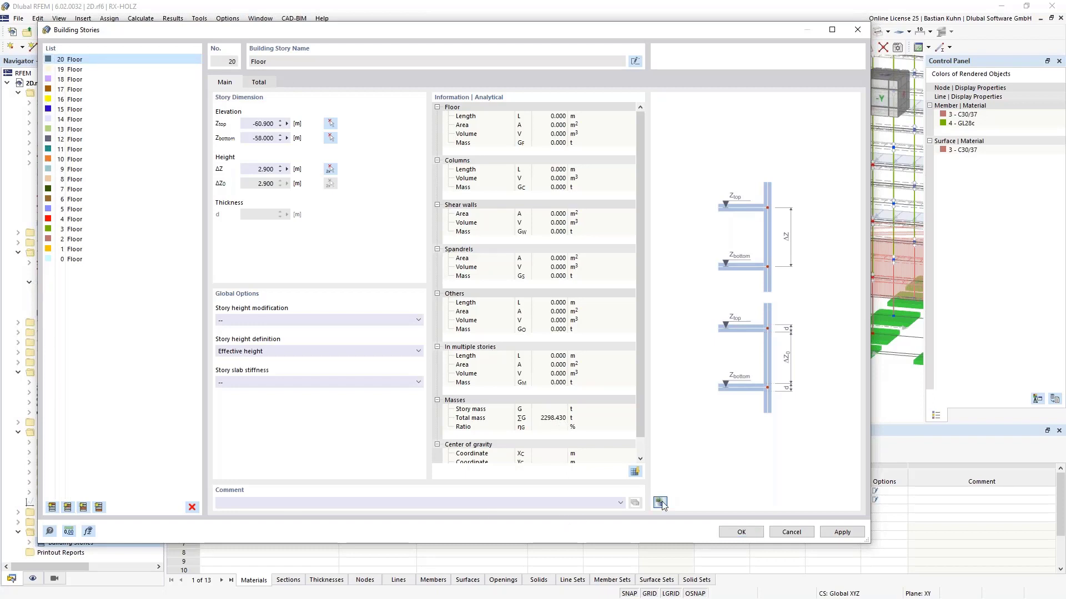
click(660, 502)
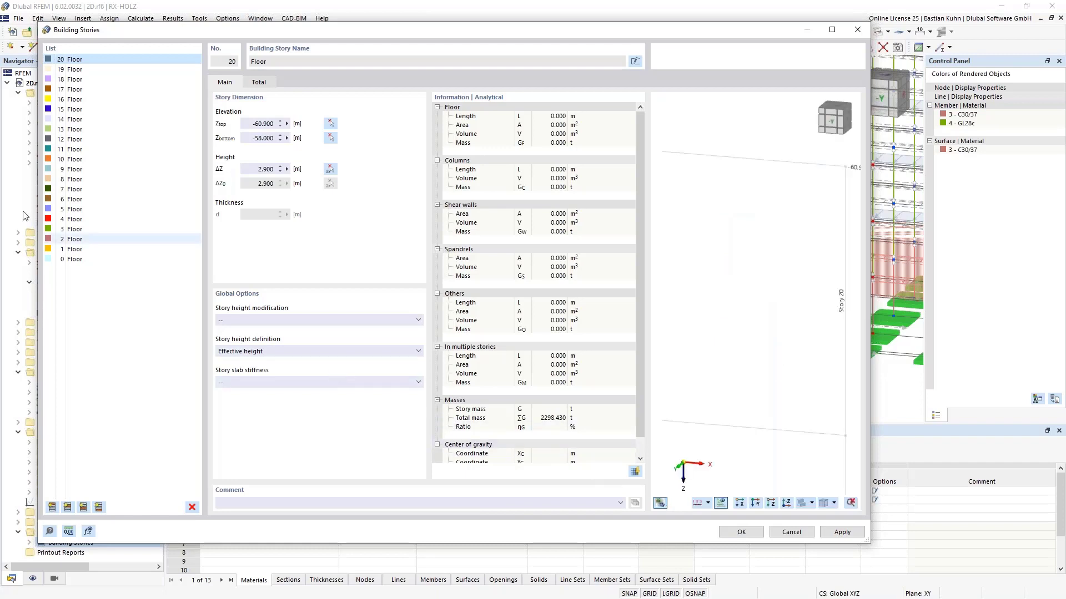
shift+click(72, 79)
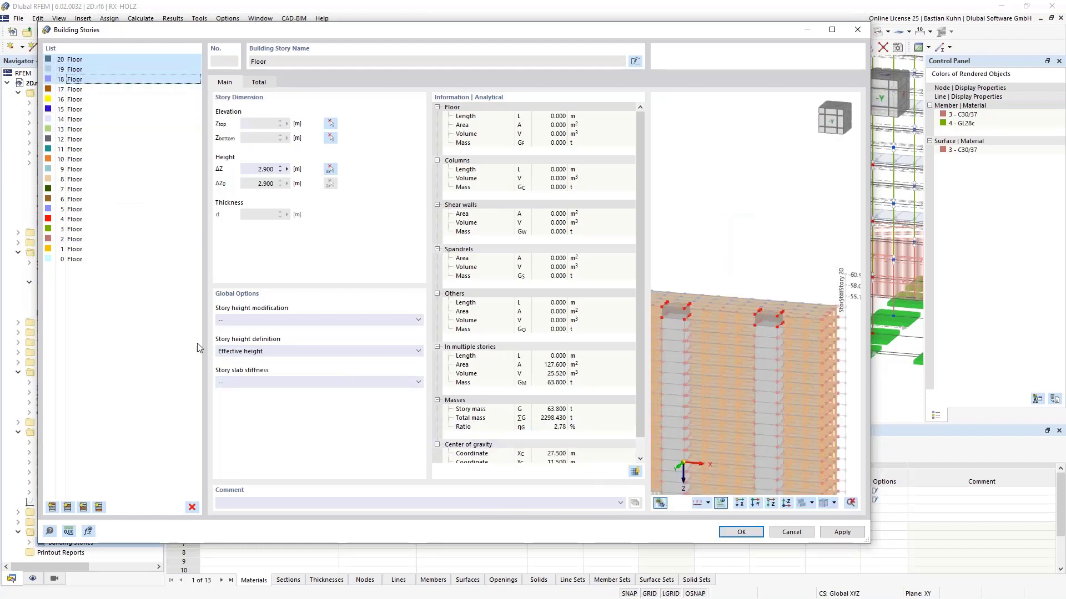
click(191, 507)
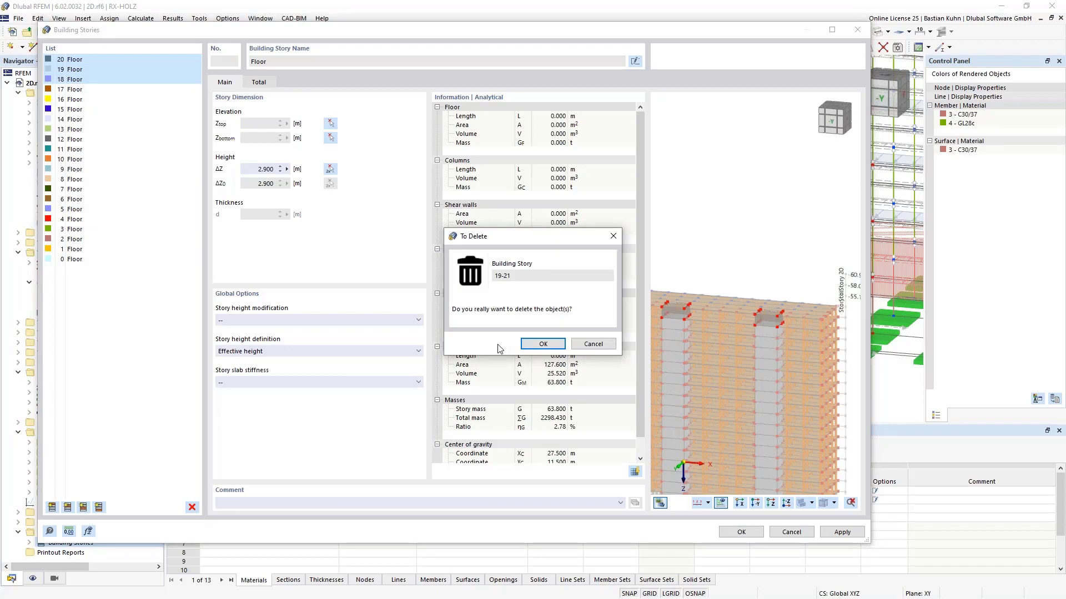
click(542, 344)
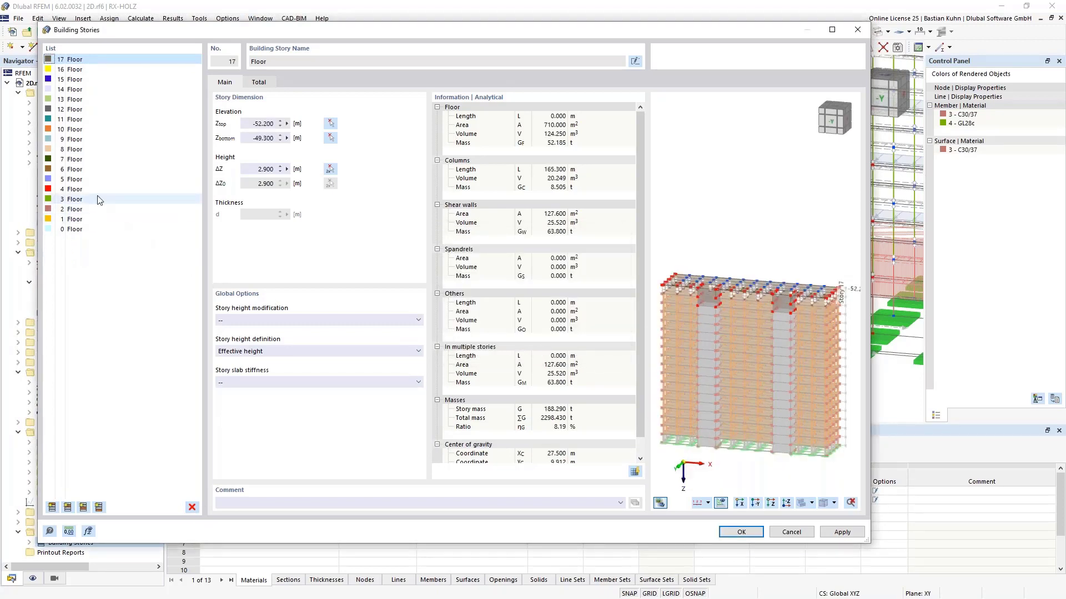
click(111, 169)
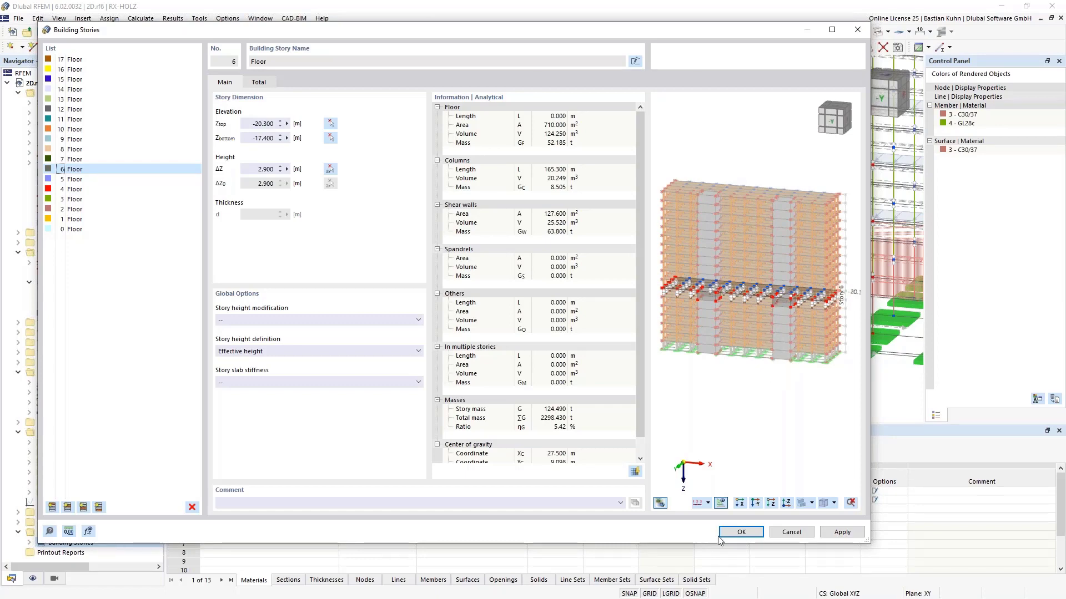
click(741, 533)
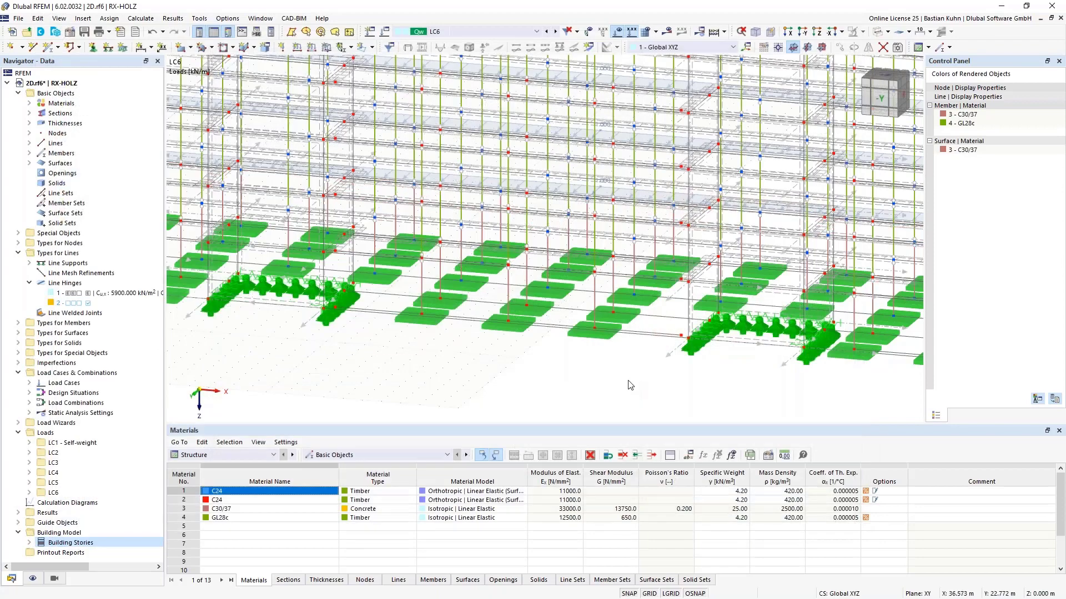
Calculate the results of load case LC6 with the building stories defined.
scroll(630, 383, down, 10)
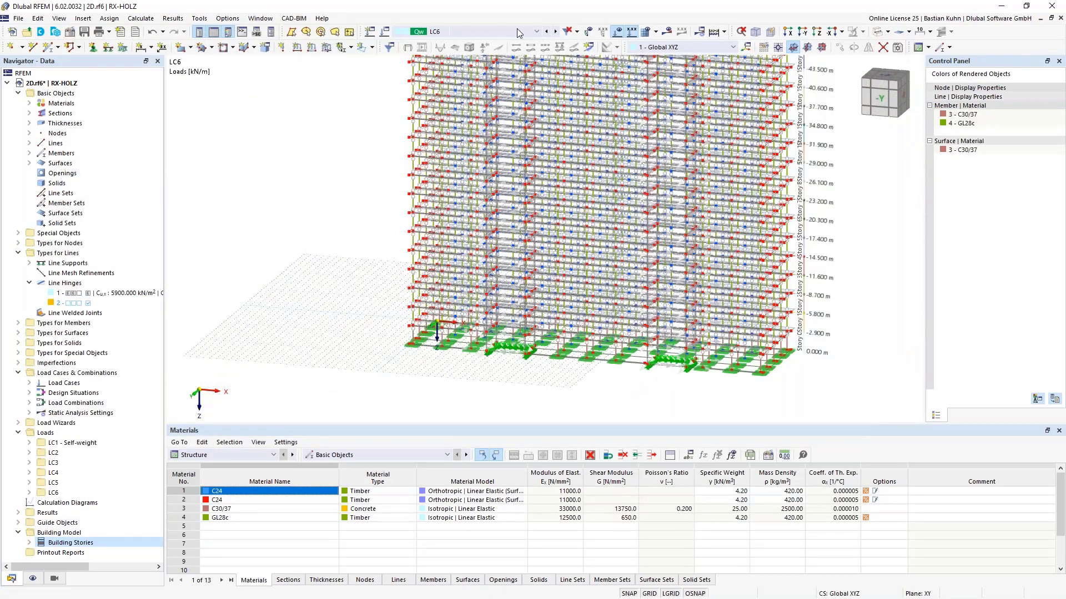
click(668, 31)
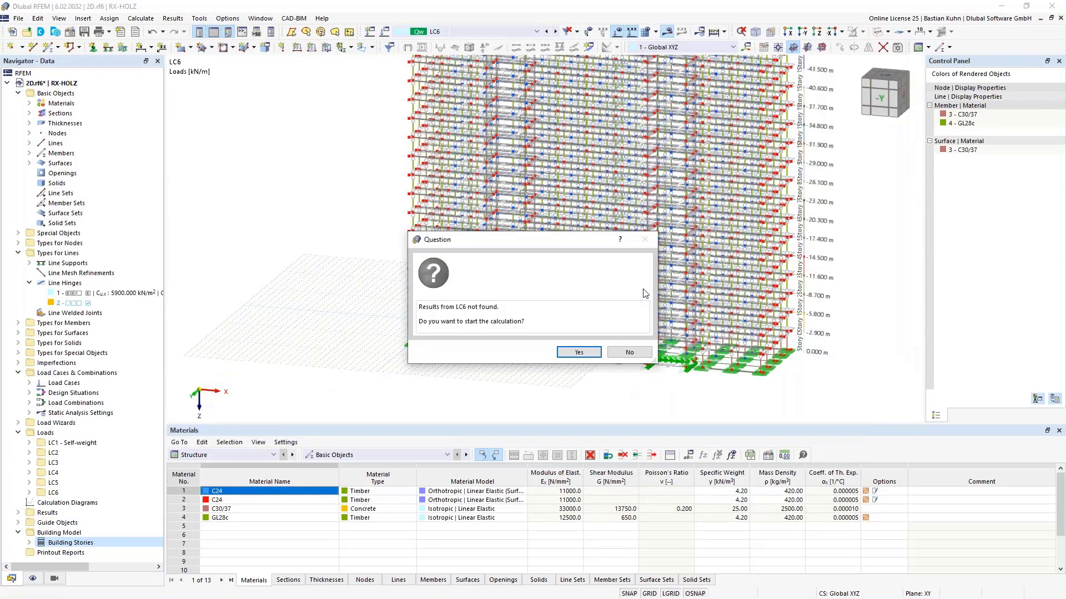
click(572, 353)
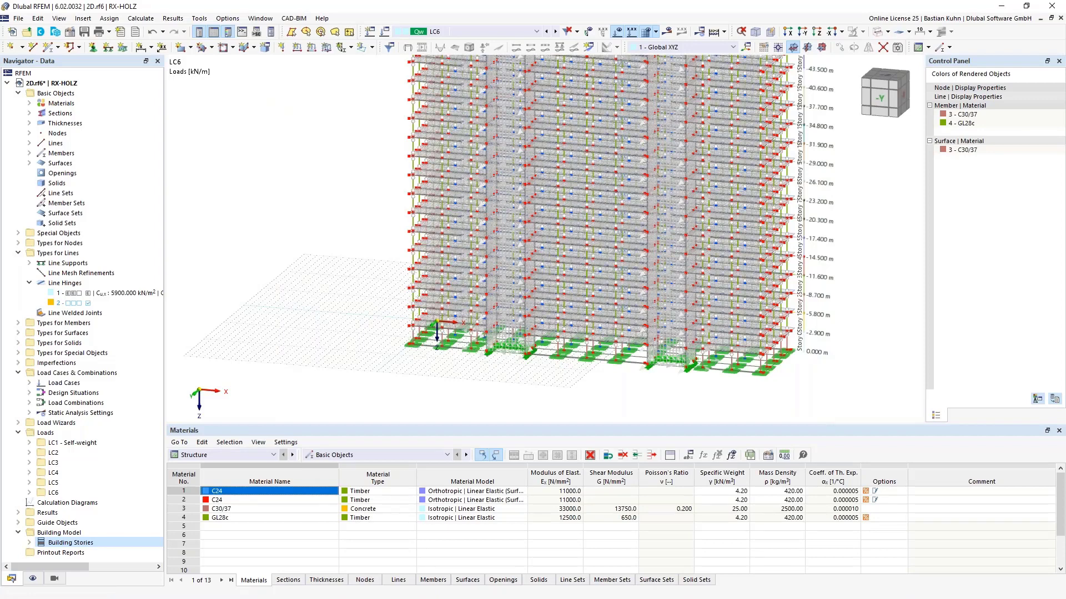
Show the static analysis results by stories in an enlarged table and examine the LC6 story forces.
click(272, 455)
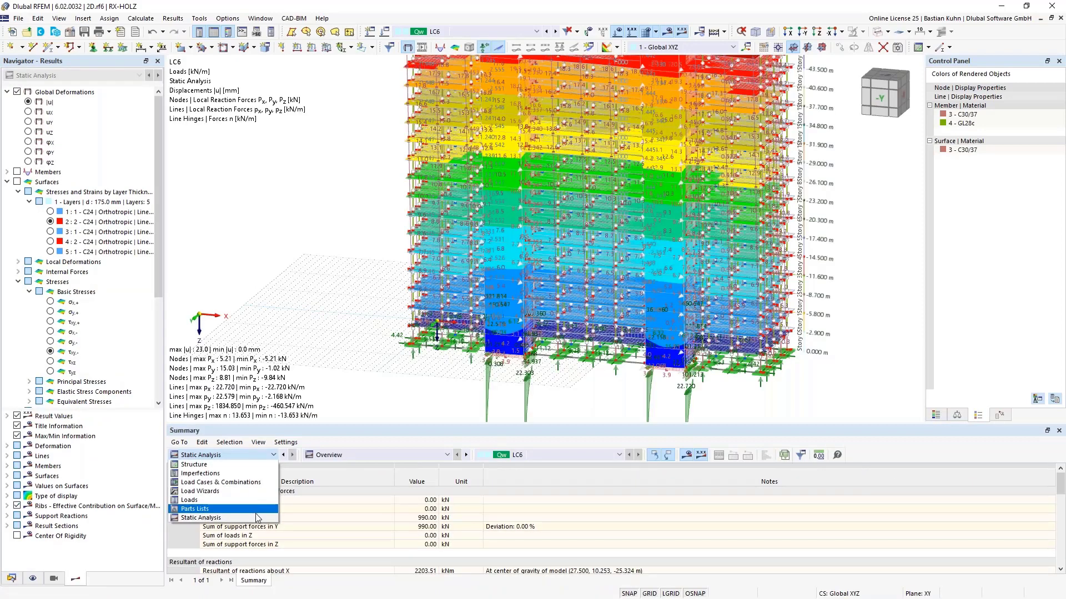
click(257, 518)
click(385, 454)
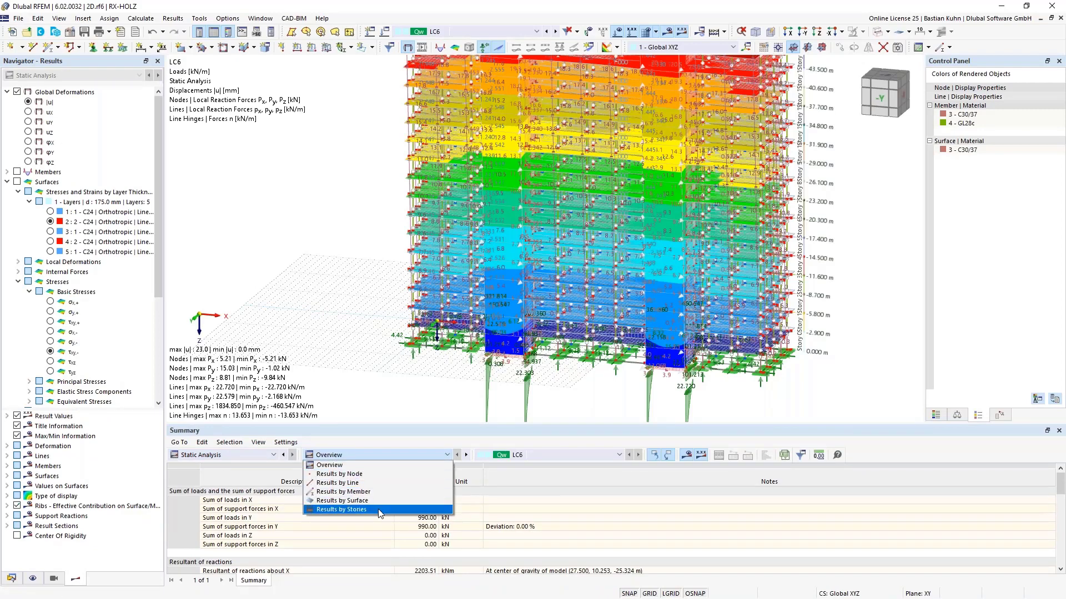
click(350, 509)
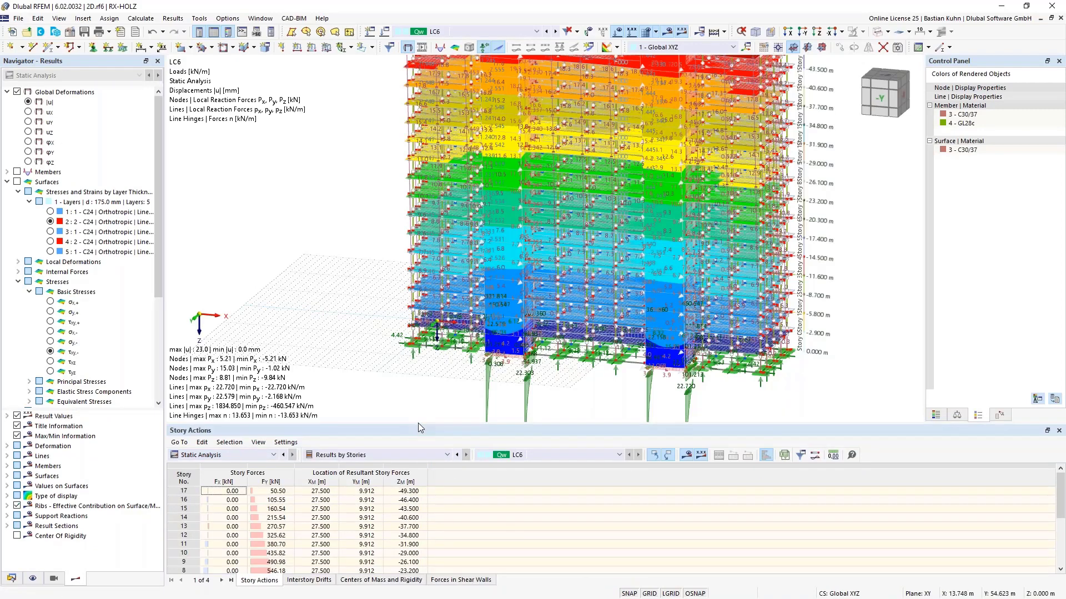
drag(419, 423, 415, 351)
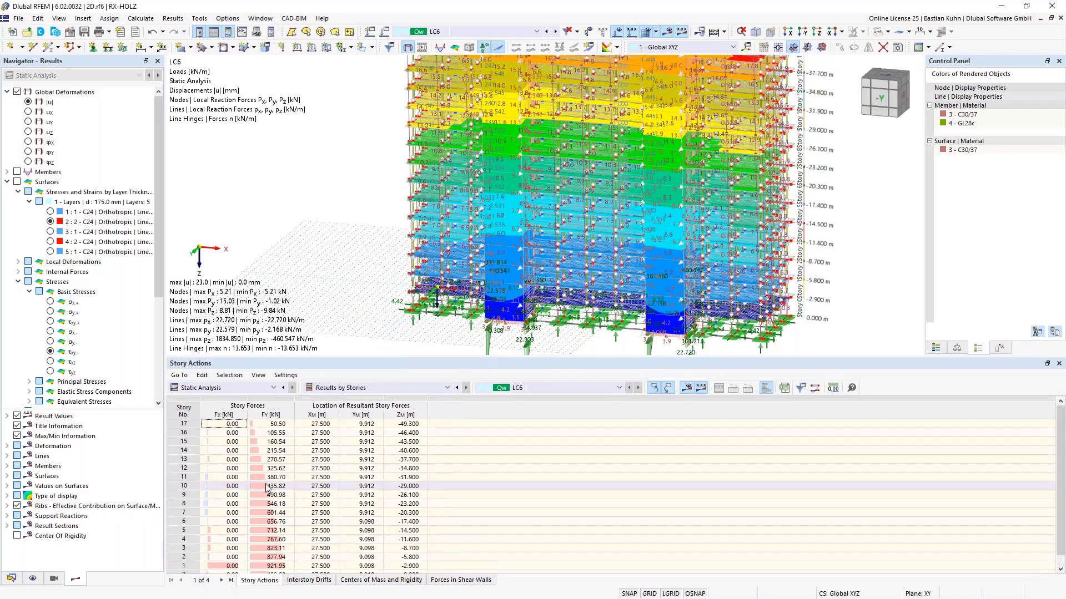
click(272, 433)
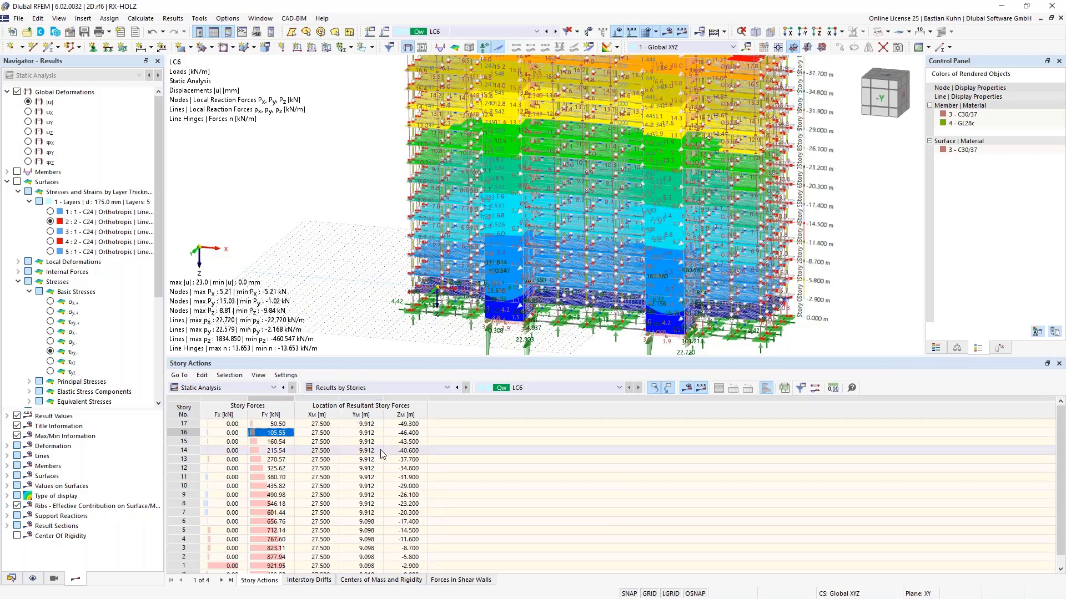
Choose story 1 - Floor among the building story visibilities.
click(54, 579)
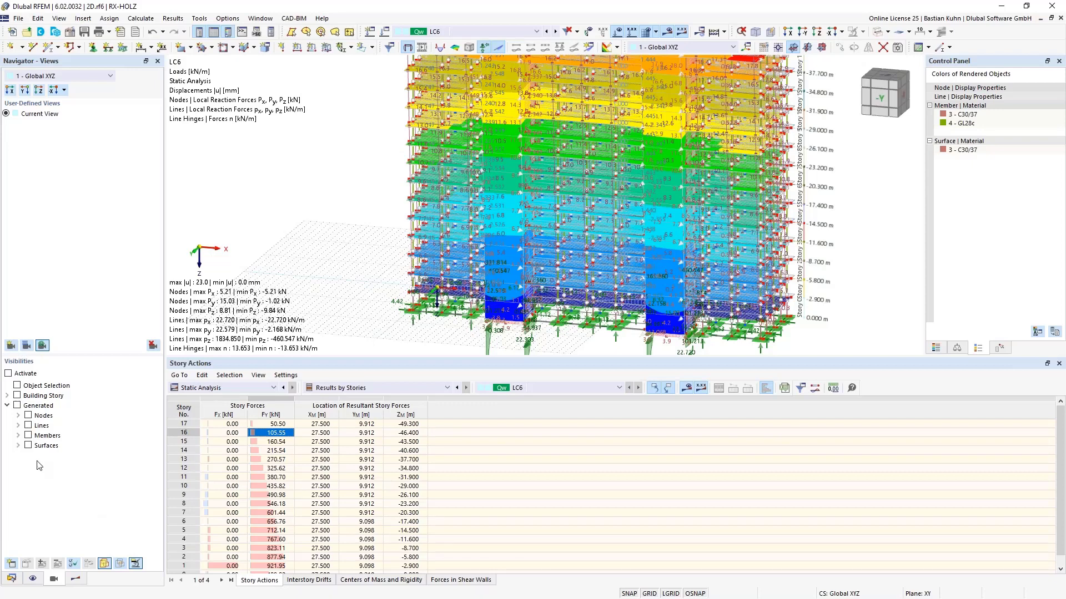
click(8, 396)
drag(155, 440, 157, 522)
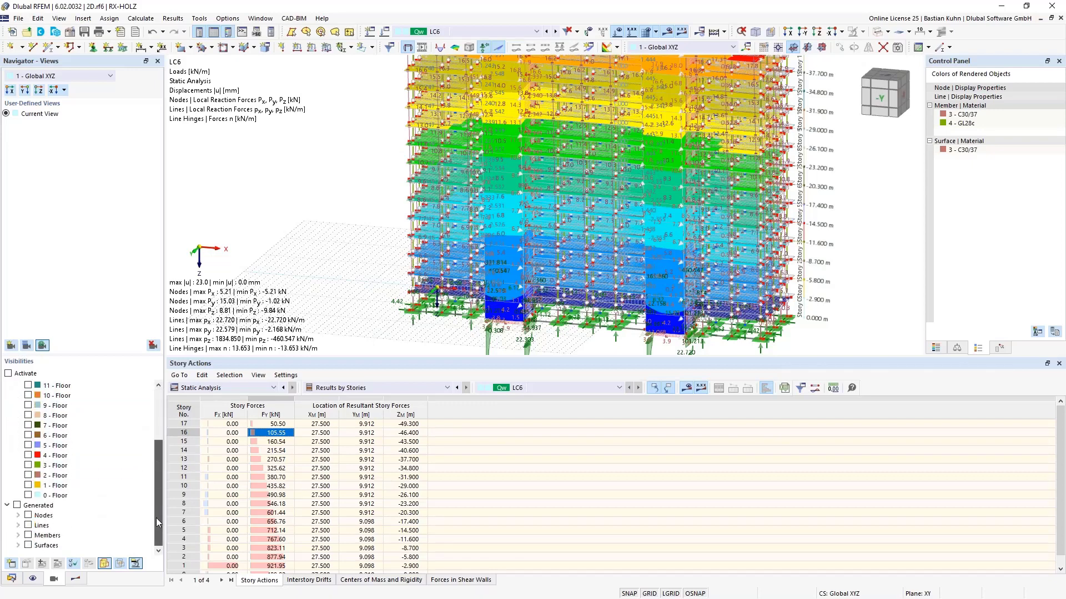
click(56, 486)
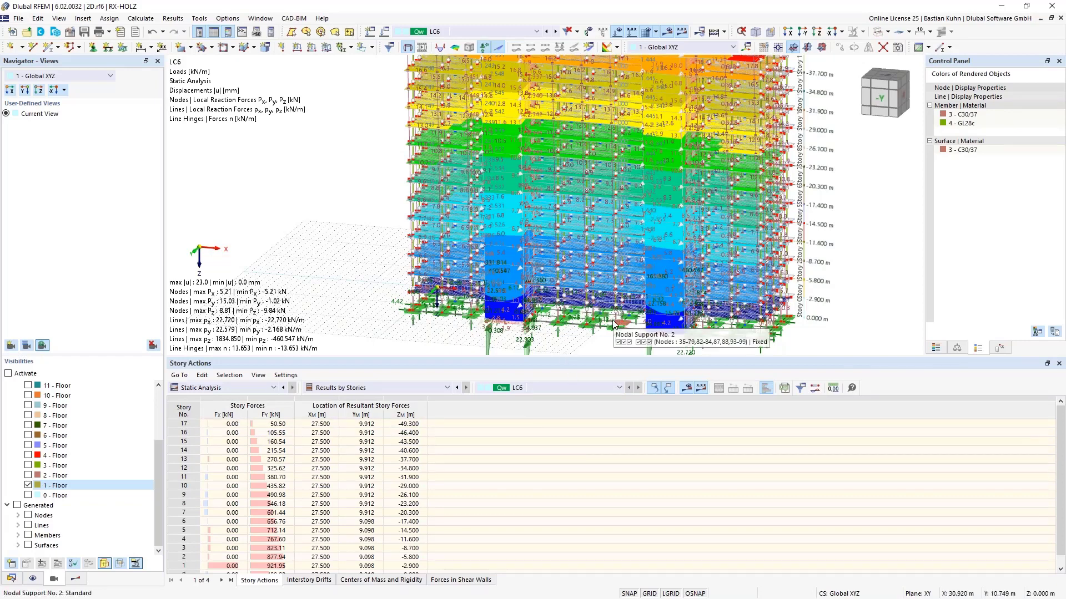
Examine the LC6 interstory drifts and the centers of mass and rigidity of the stories.
click(318, 580)
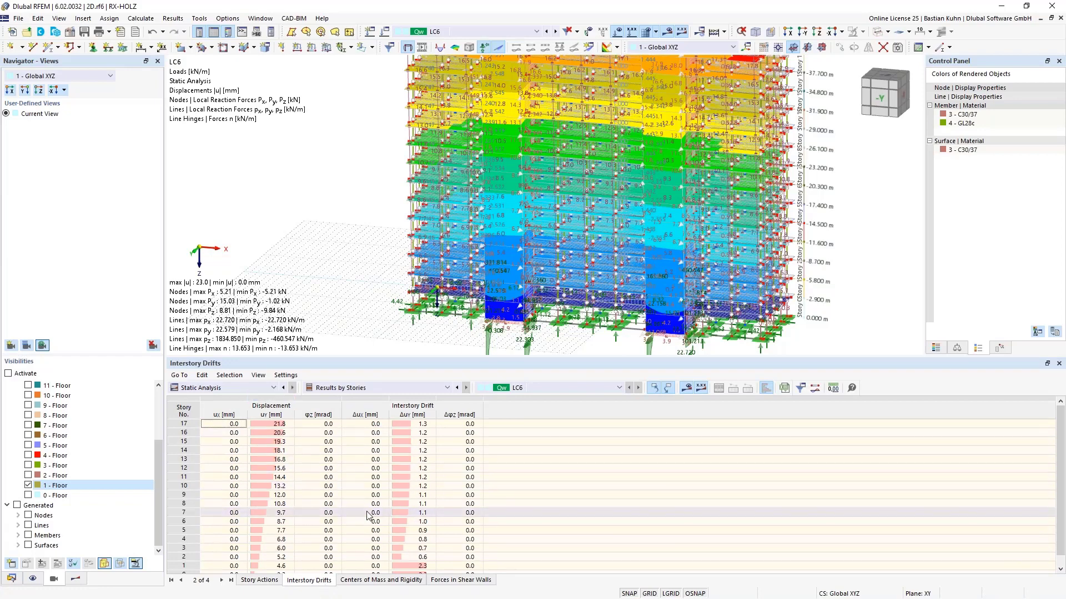
scroll(359, 492, down, 1)
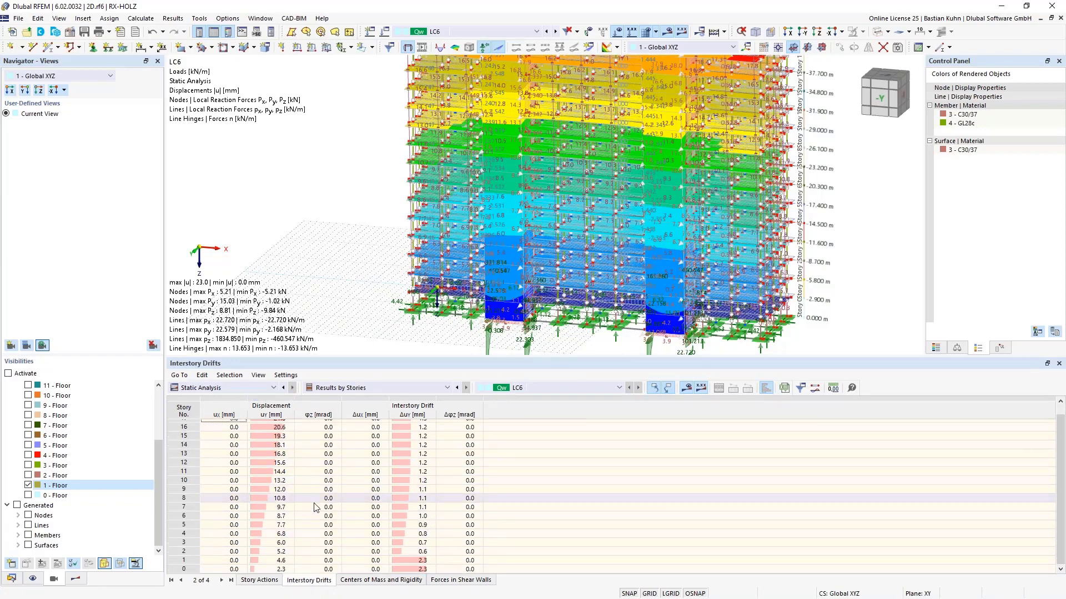
scroll(333, 494, up, 1)
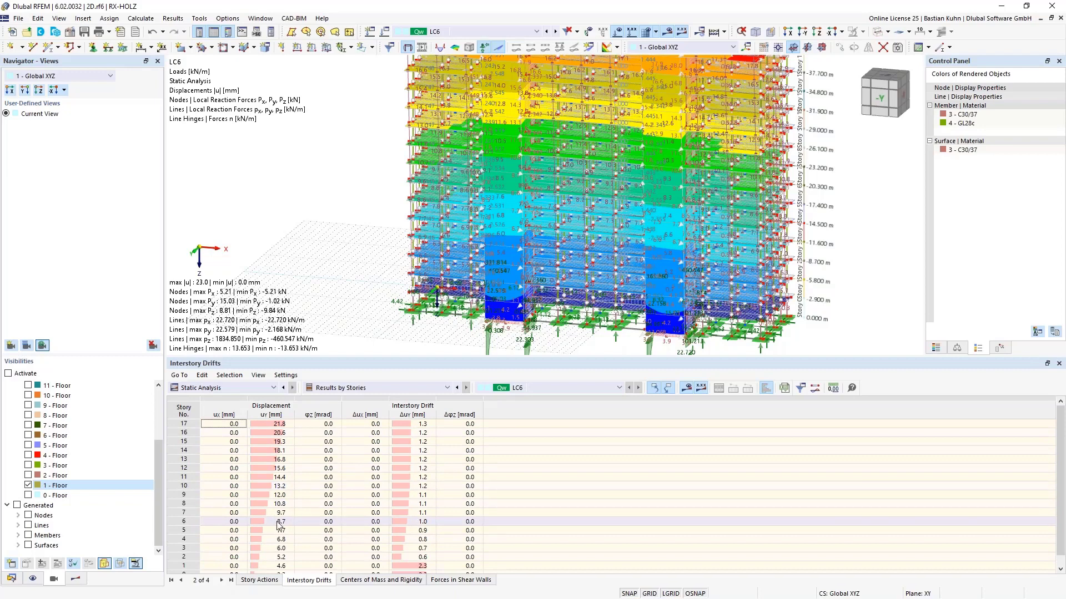
scroll(280, 519, down, 1)
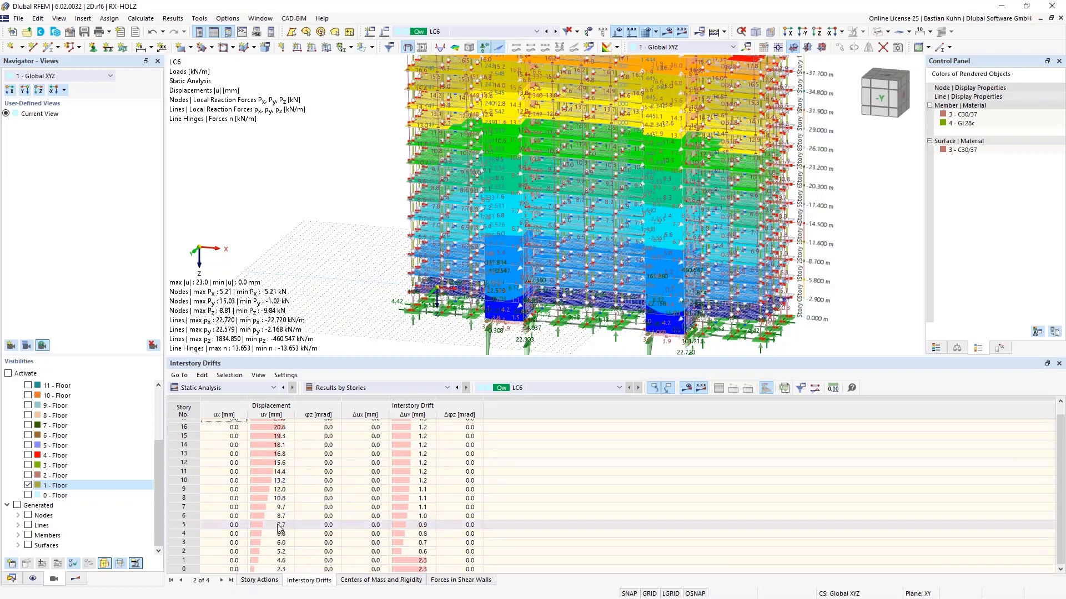
click(381, 581)
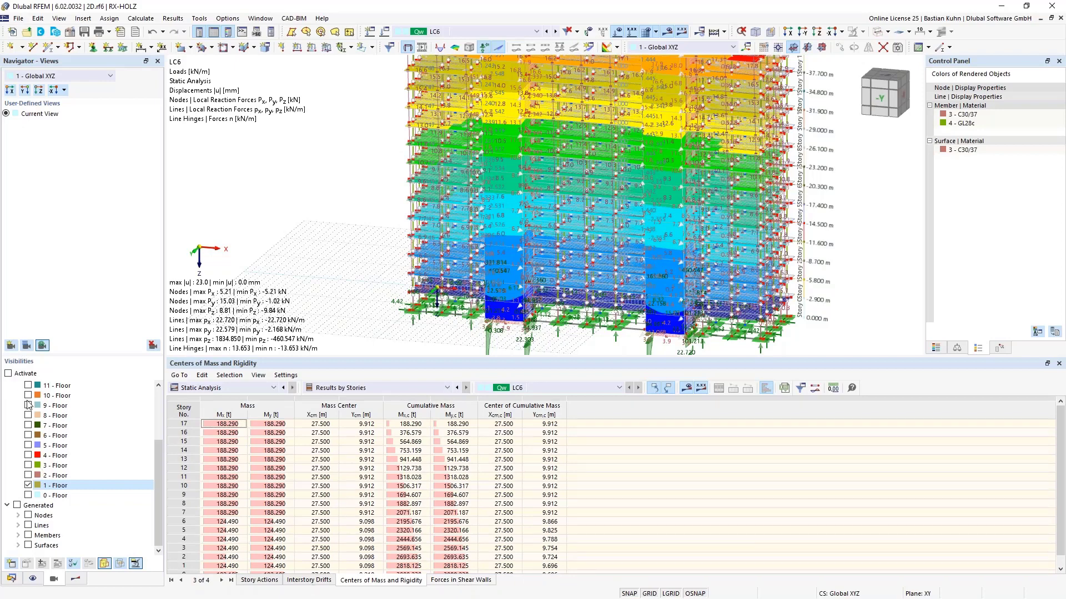
Isolate story 1 by activating visibility mode, and examine the forces in the shear walls for stories 3 and 4.
click(16, 377)
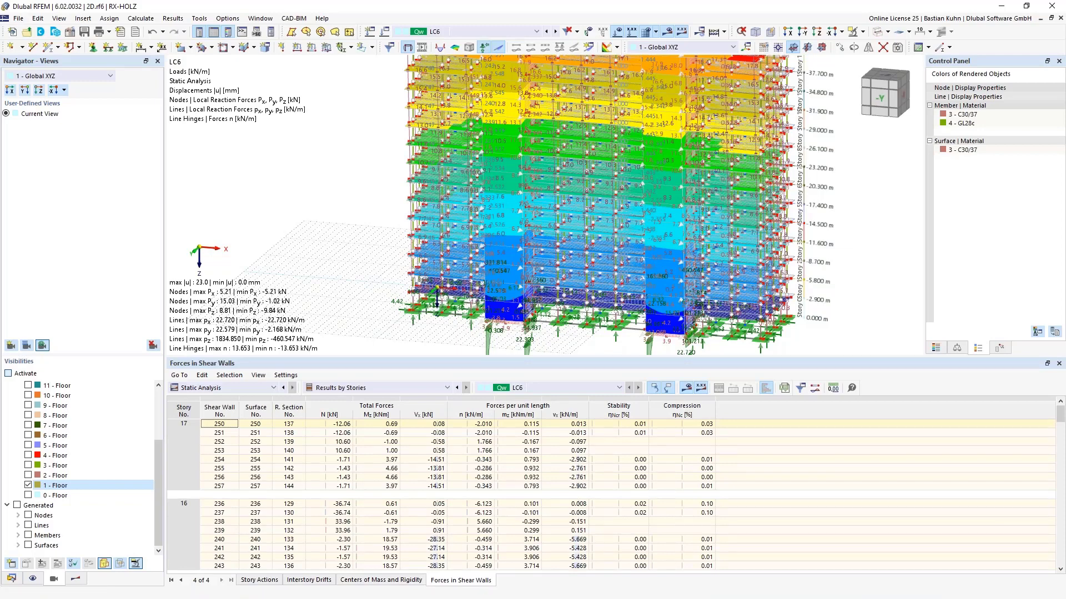
click(8, 373)
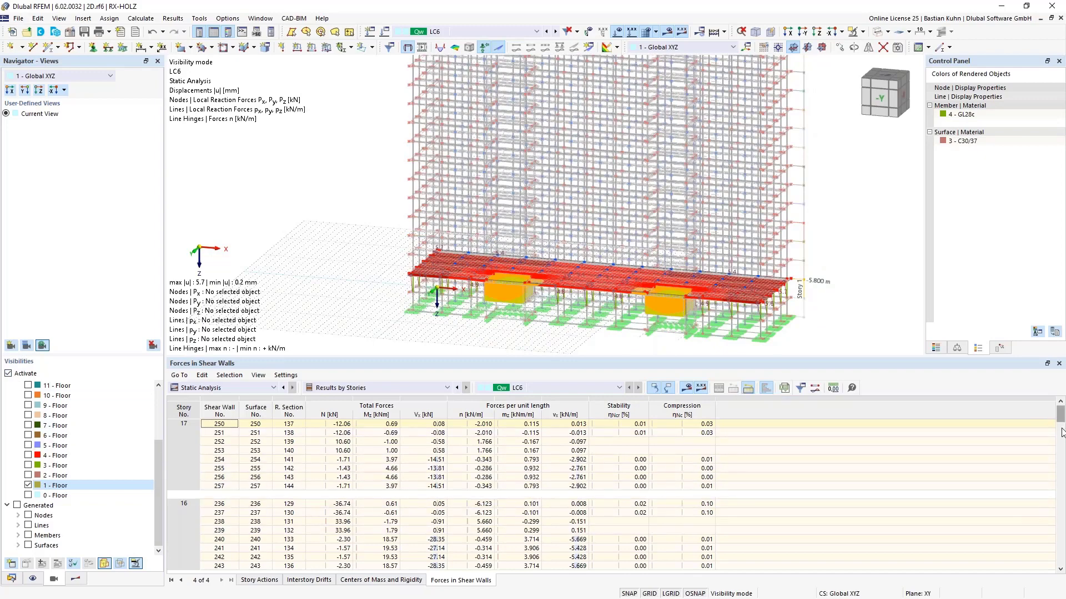
scroll(1061, 488, down, 1)
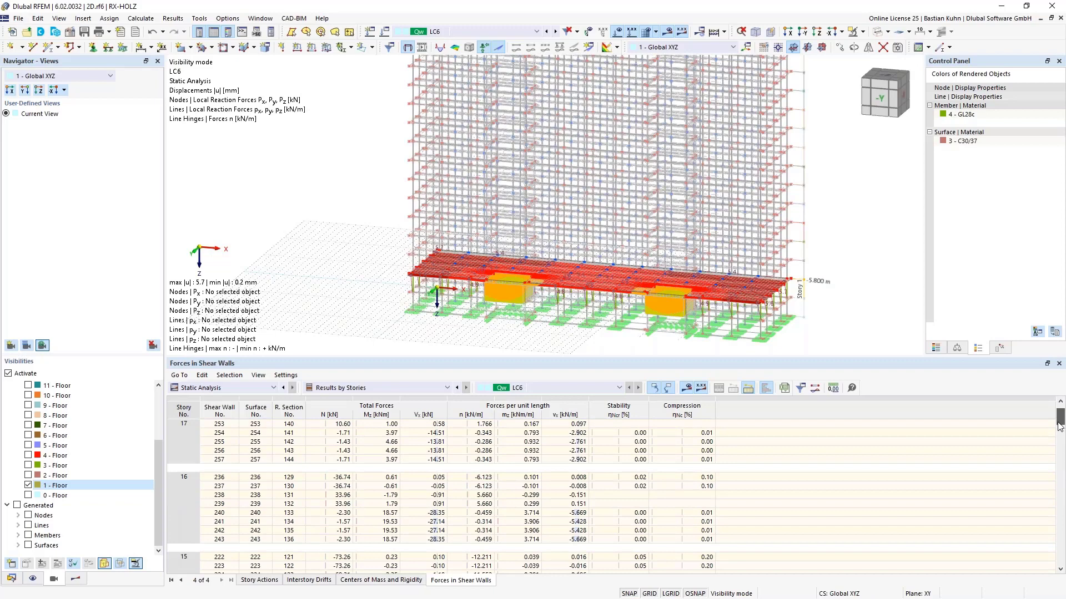
drag(1060, 426, 1060, 527)
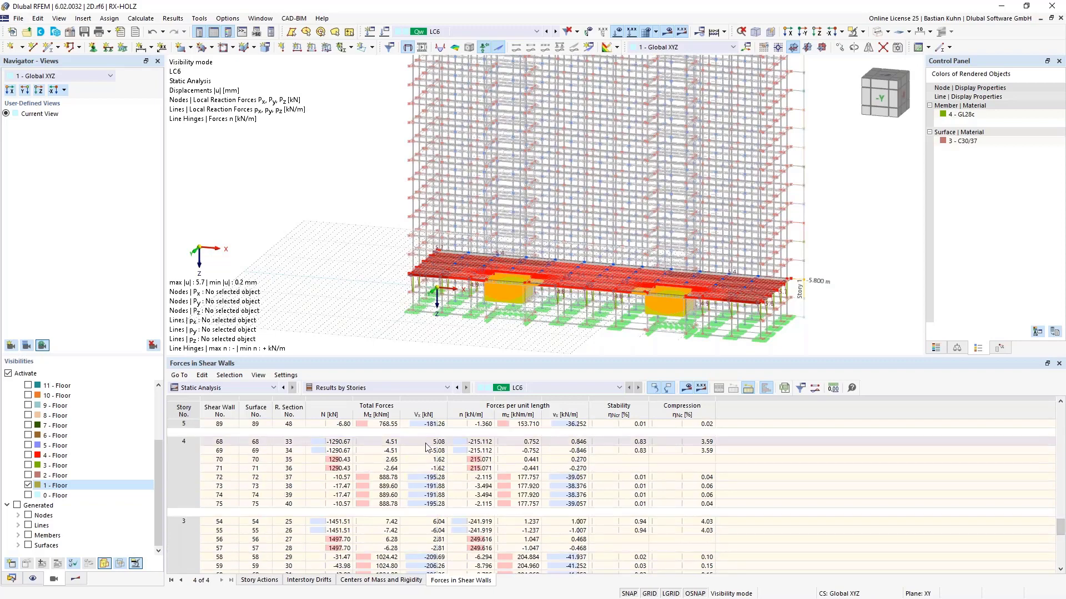
click(430, 479)
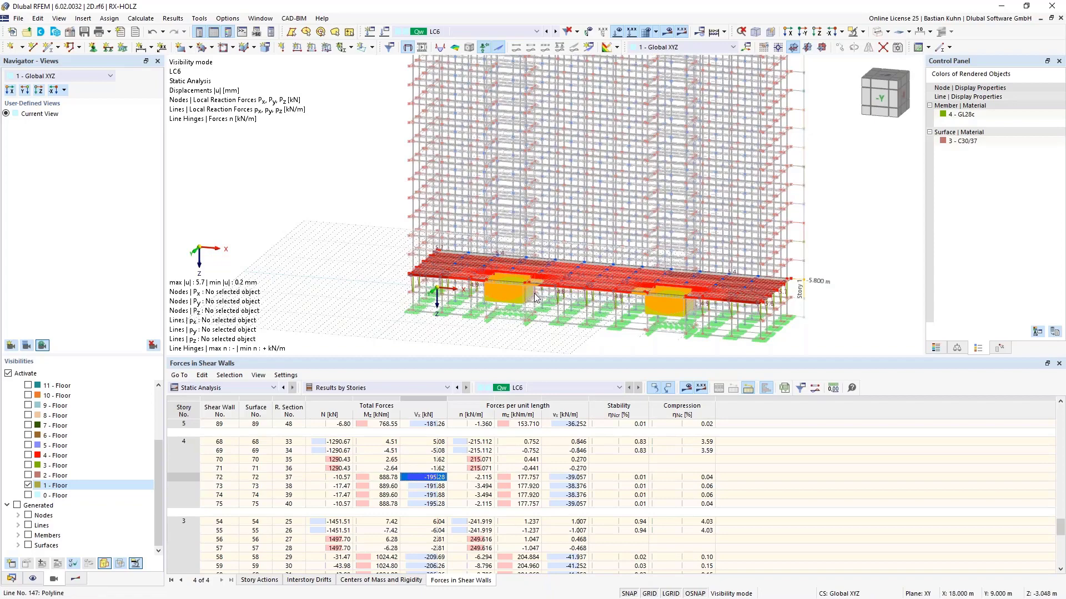
scroll(535, 297, up, 4)
scroll(536, 297, down, 4)
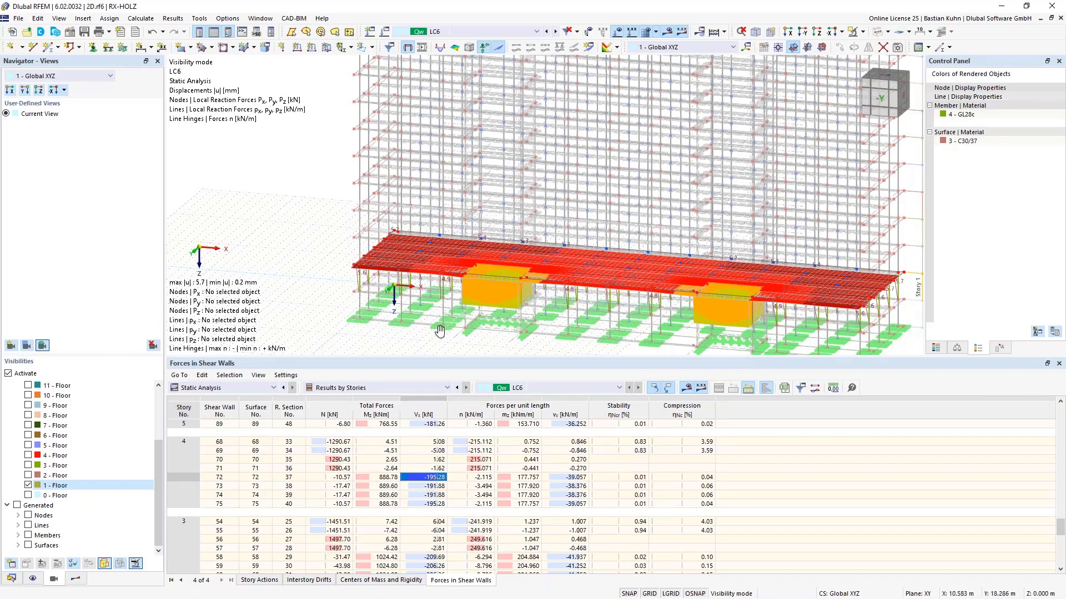
List the individual shear wall result sections under the static analysis results, with the story 1 core in close view.
ctrl+middle_drag(440, 331, 495, 215)
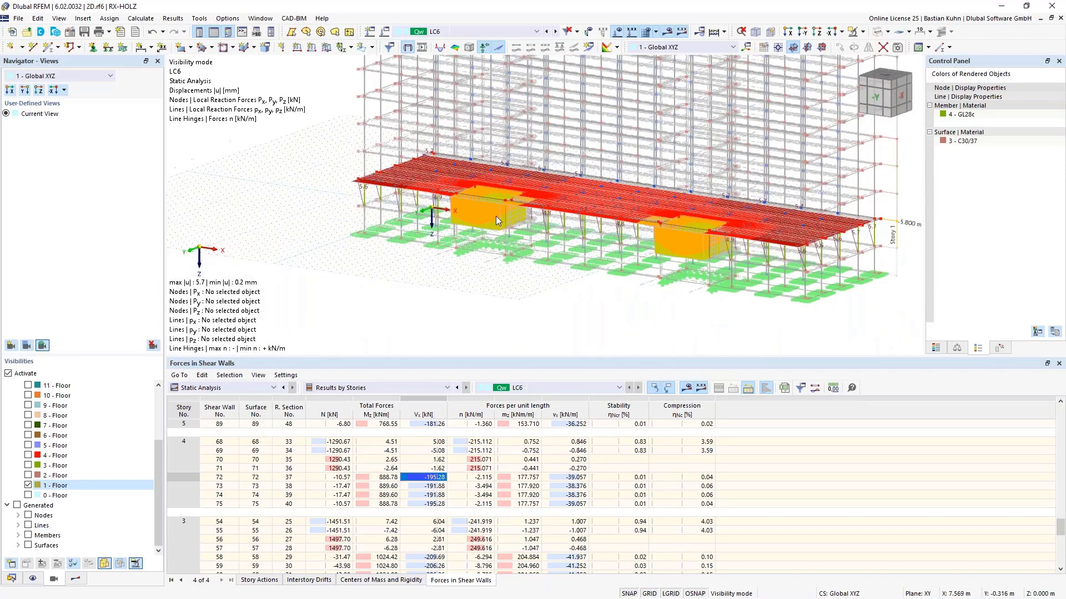
scroll(495, 215, up, 4)
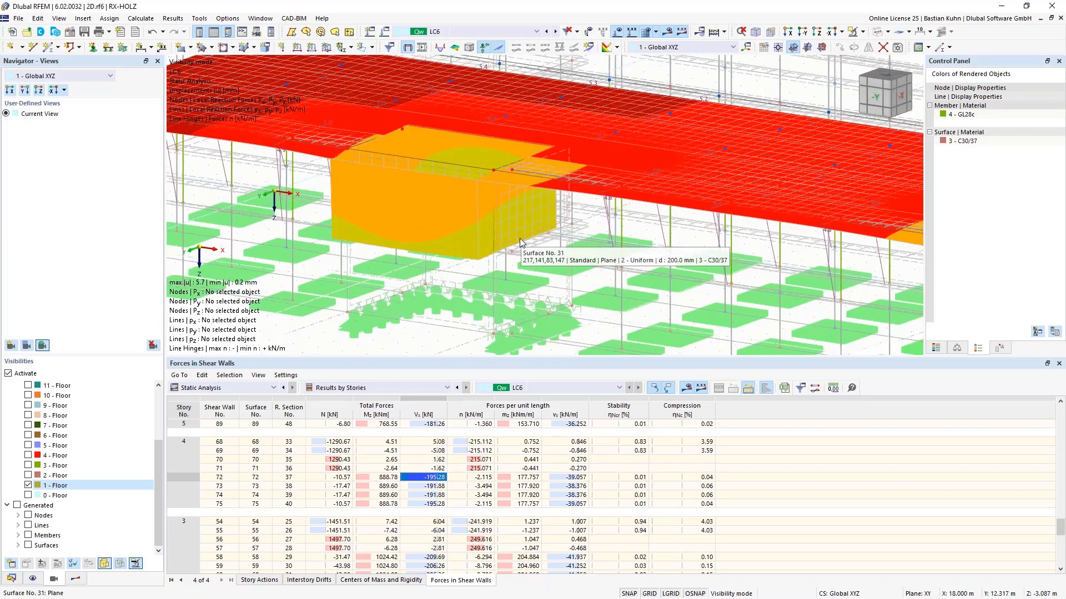
click(78, 581)
drag(160, 283, 173, 411)
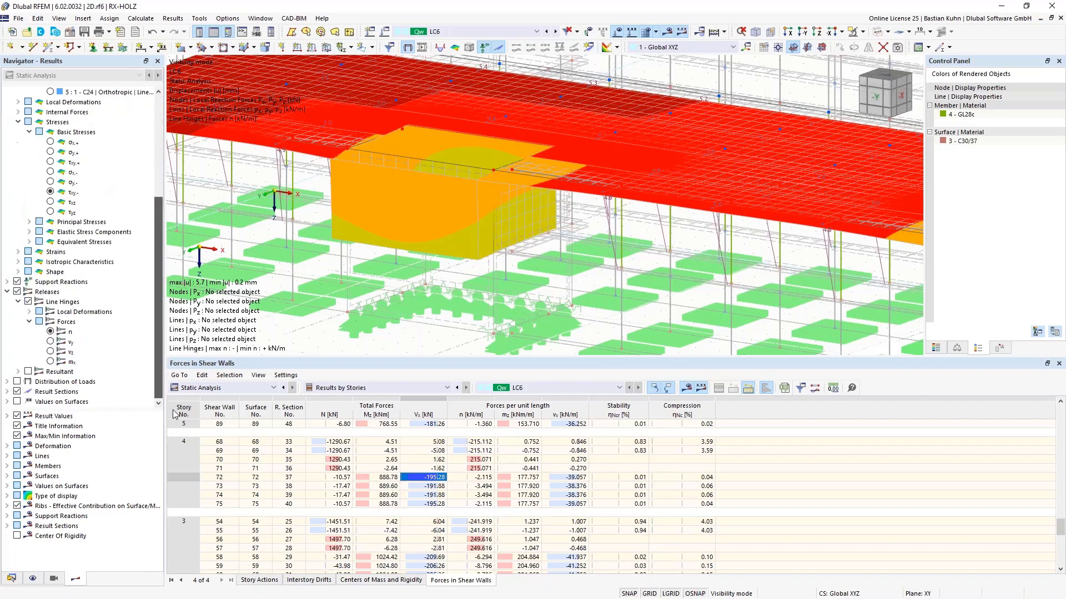
click(6, 392)
scroll(10, 396, down, 7)
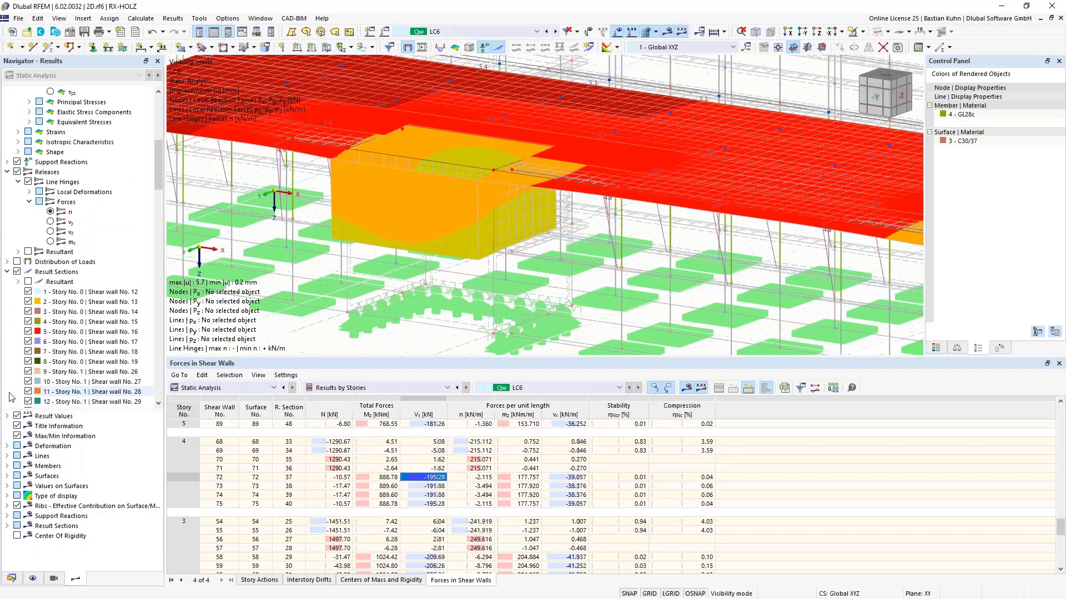
scroll(10, 396, down, 1)
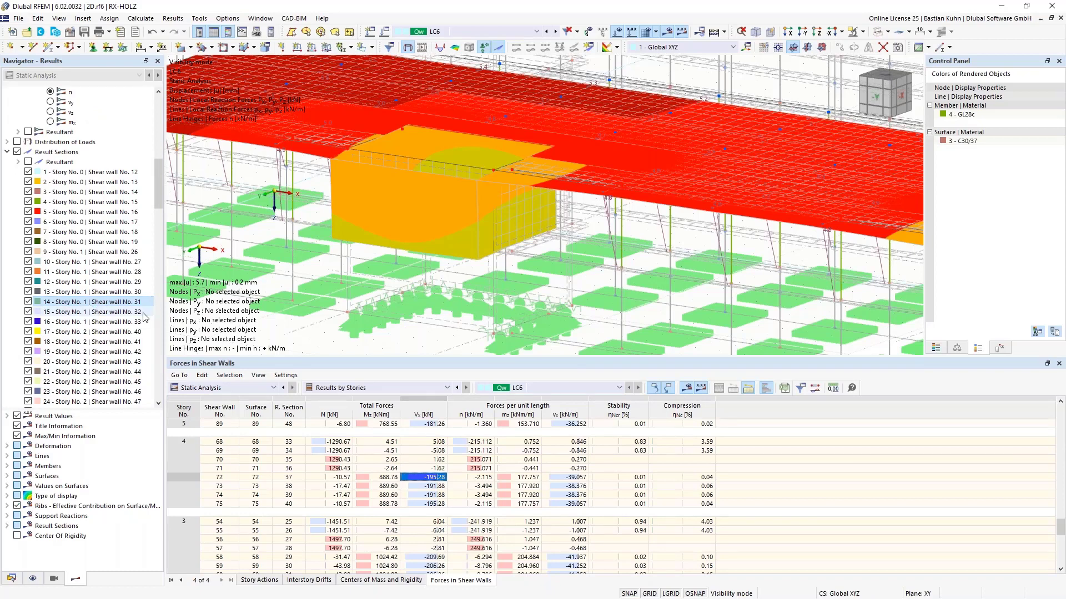
Limit the visibility to the end wall of the story 1 core and its related objects.
scroll(542, 244, up, 3)
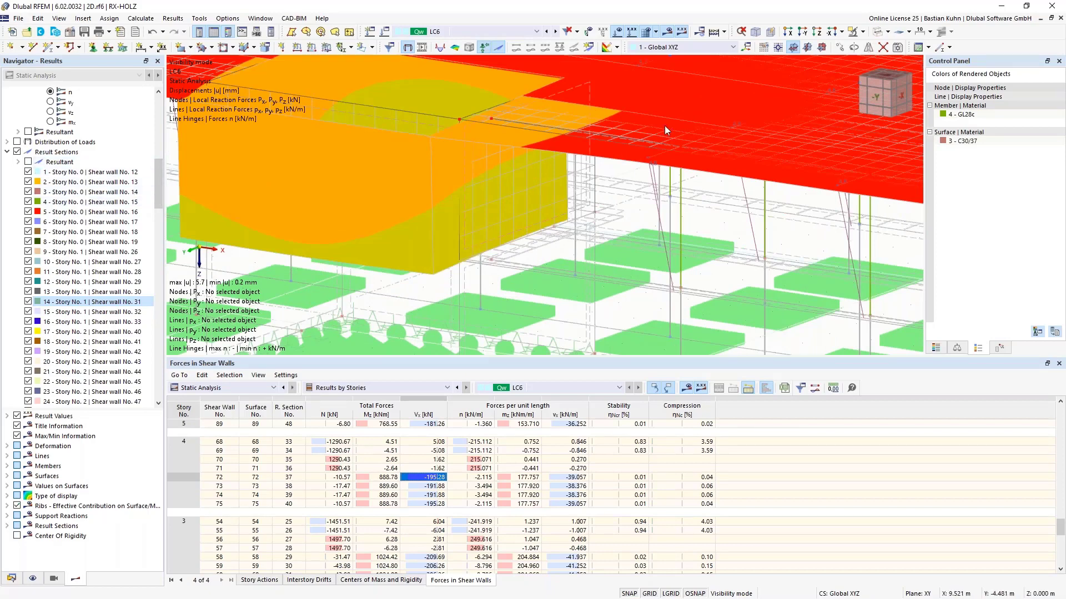
click(863, 32)
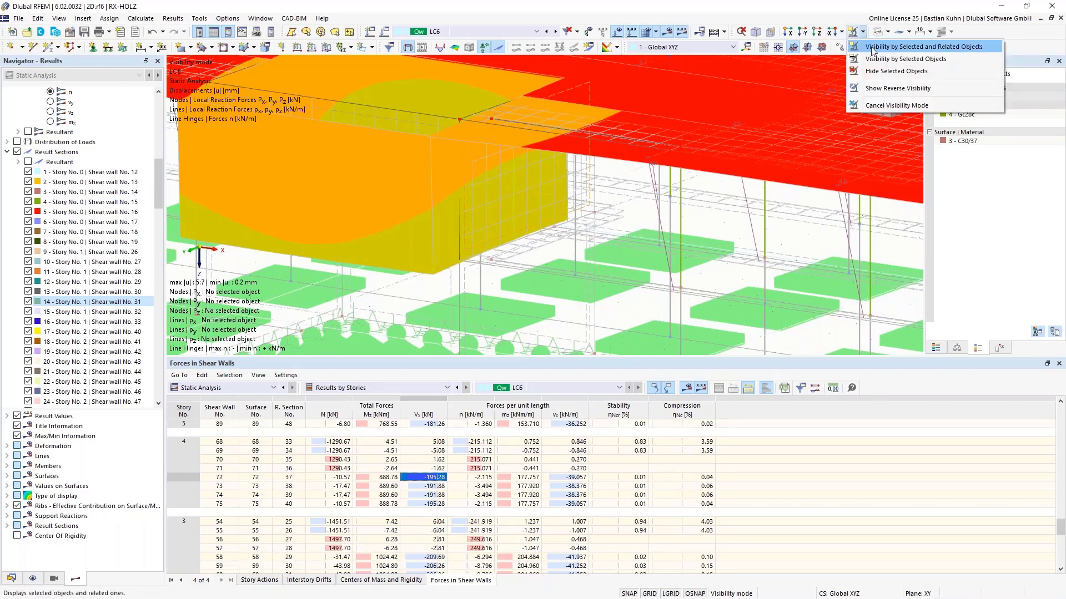
click(871, 47)
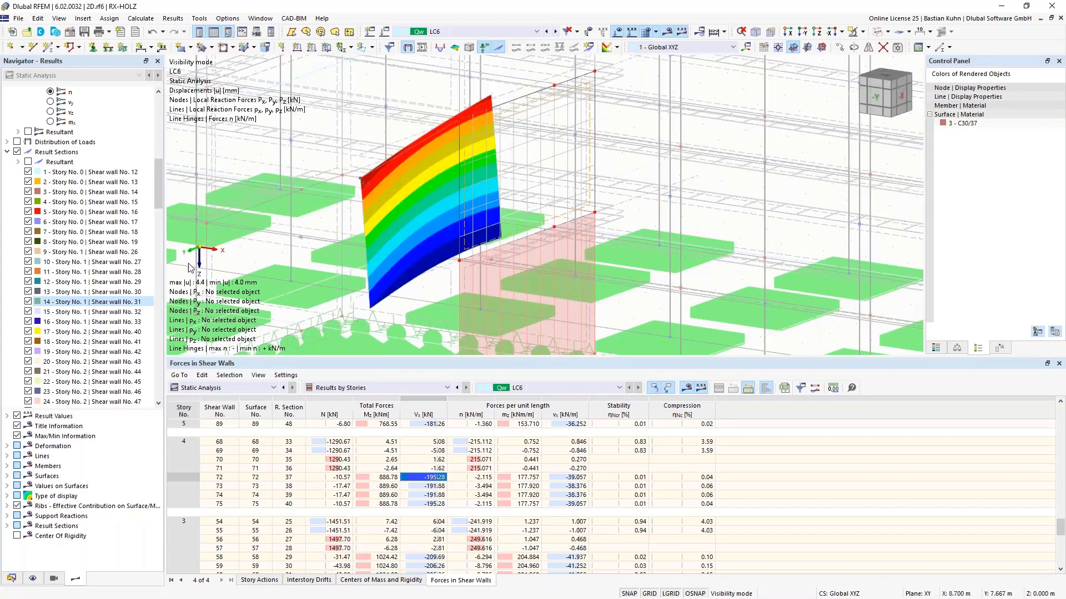
Turn on the resultants of the result sections and examine the value at the isolated wall.
click(28, 162)
scroll(782, 194, down, 3)
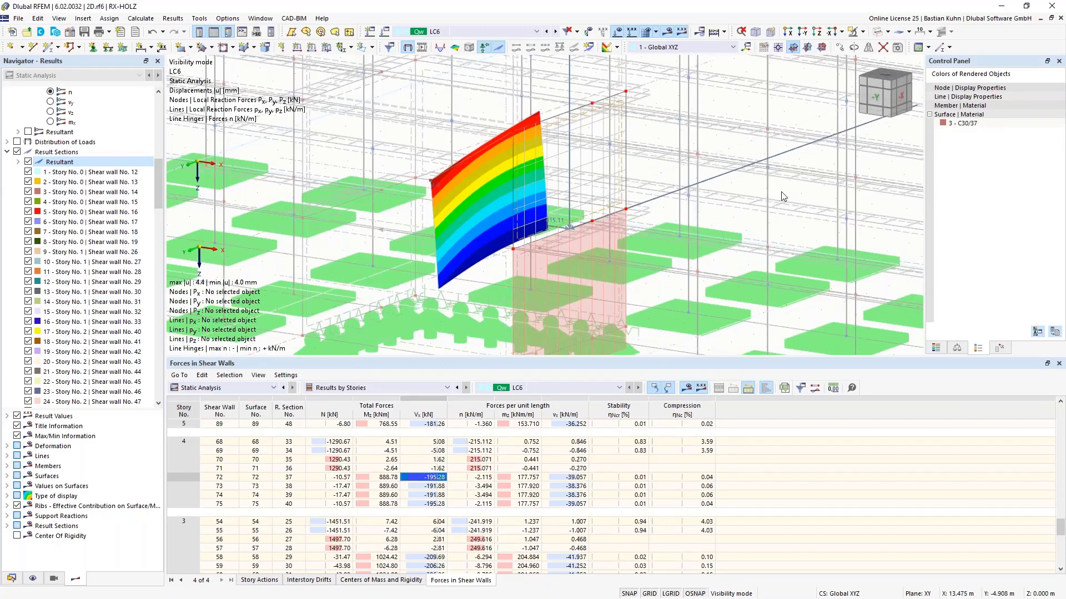
scroll(660, 214, up, 3)
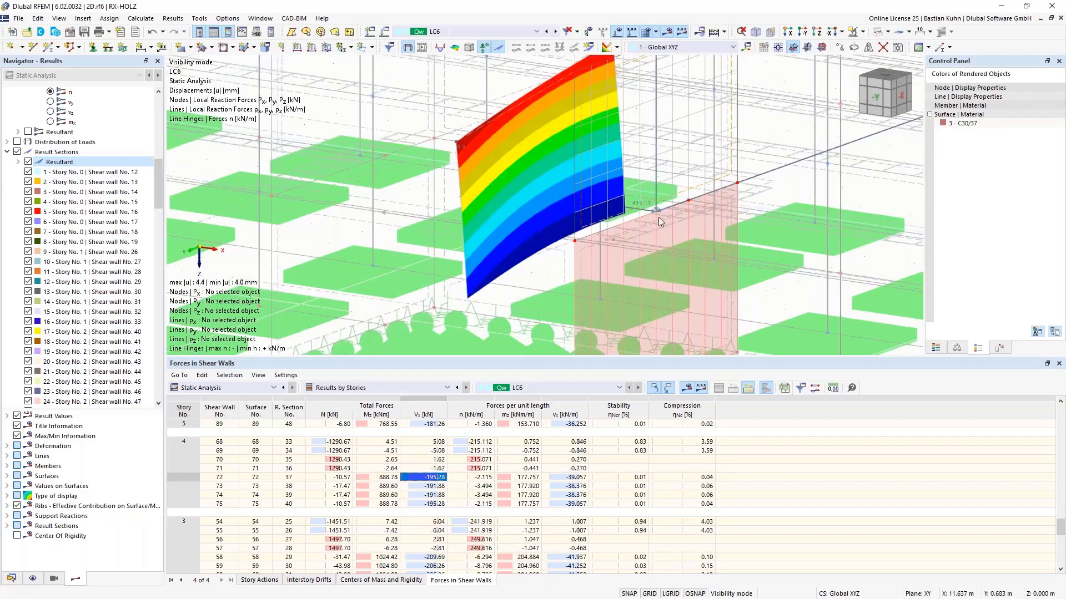
scroll(681, 219, down, 2)
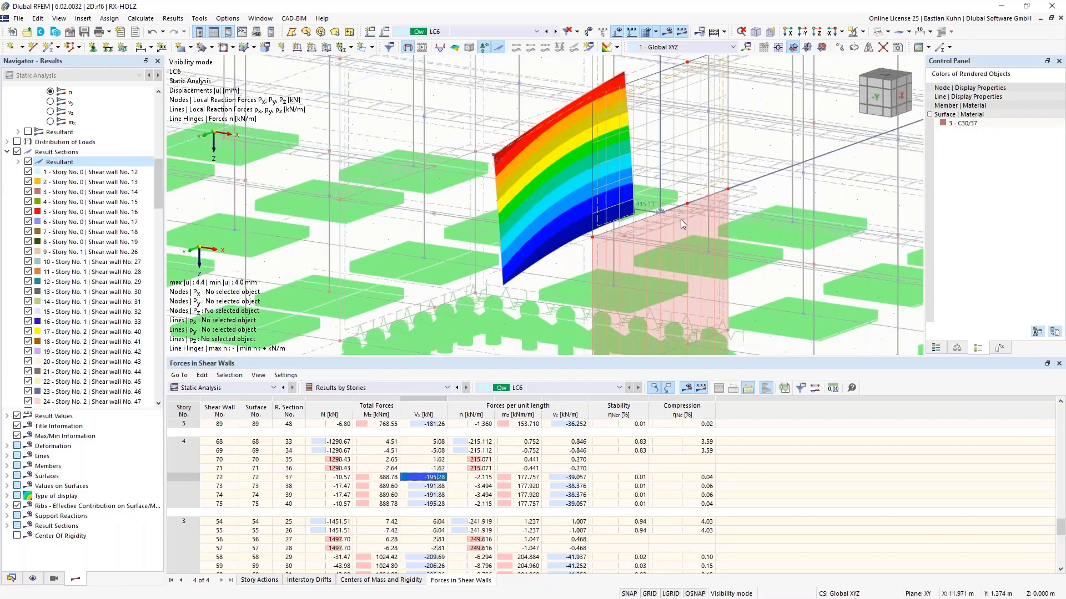
Hide the PZ and PX components of the result section resultant, leaving only PY displayed.
click(19, 162)
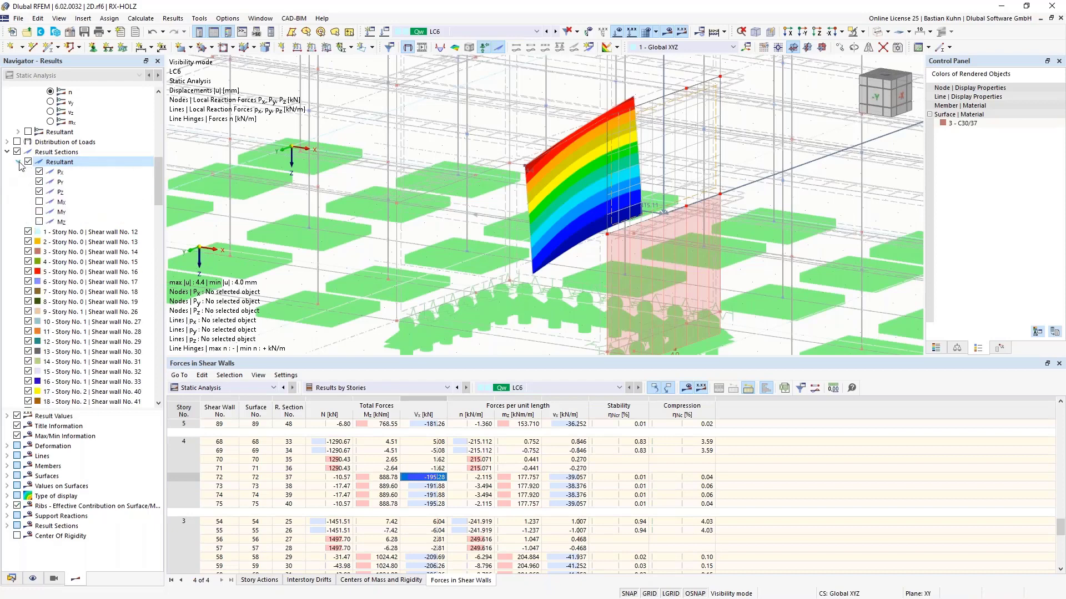
click(39, 192)
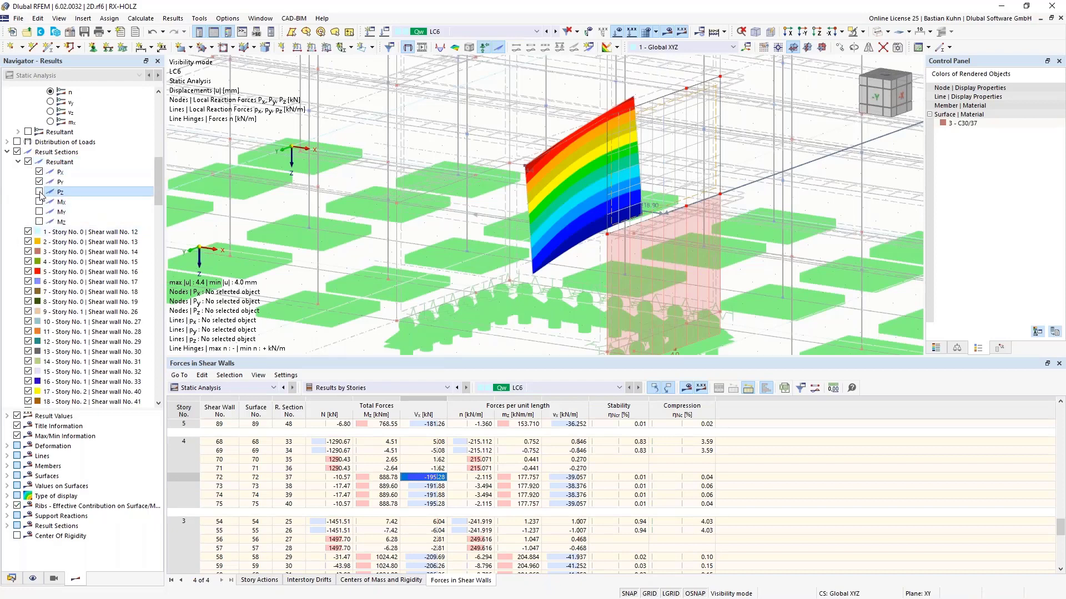
click(39, 172)
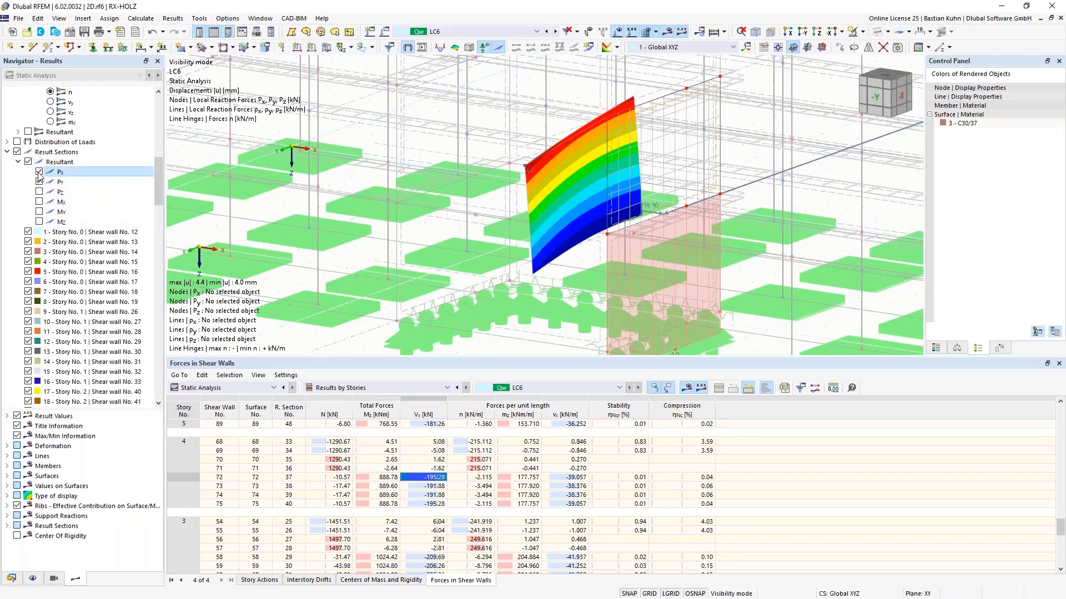
scroll(543, 218, down, 4)
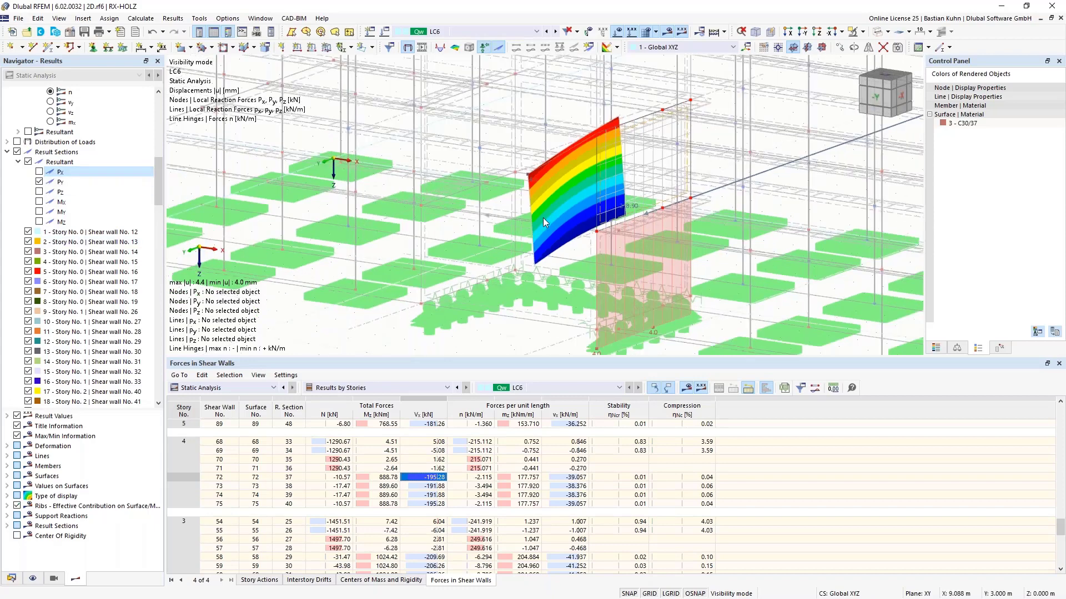
drag(159, 184, 154, 116)
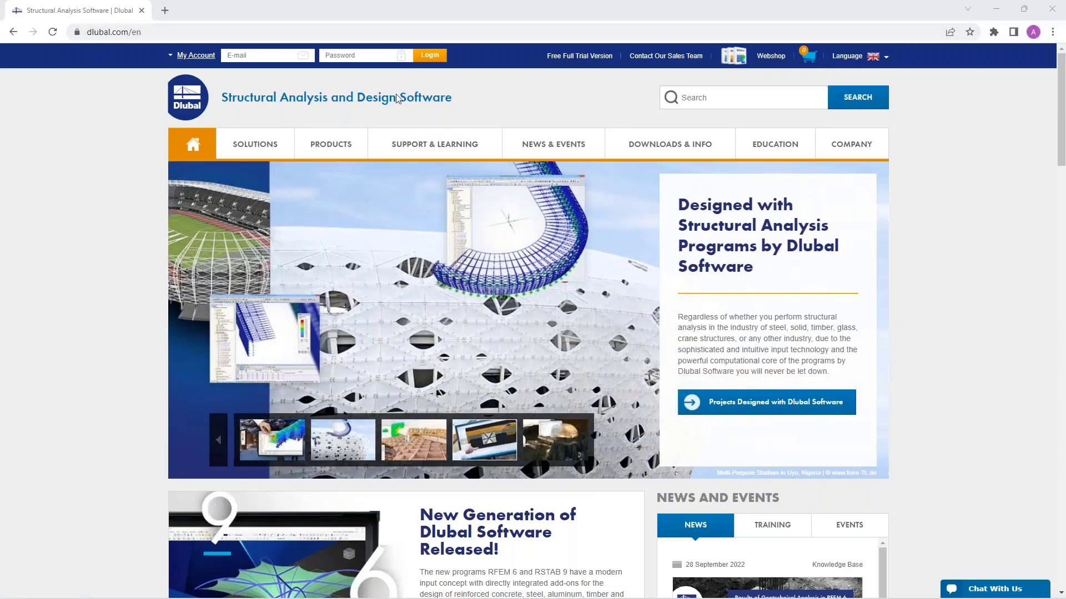
On the Dlubal website in the browser, find and open the webinar "Analysis of Multilayer Surfaces and Application of Building Models in RFEM 6".
mouse_move(546, 146)
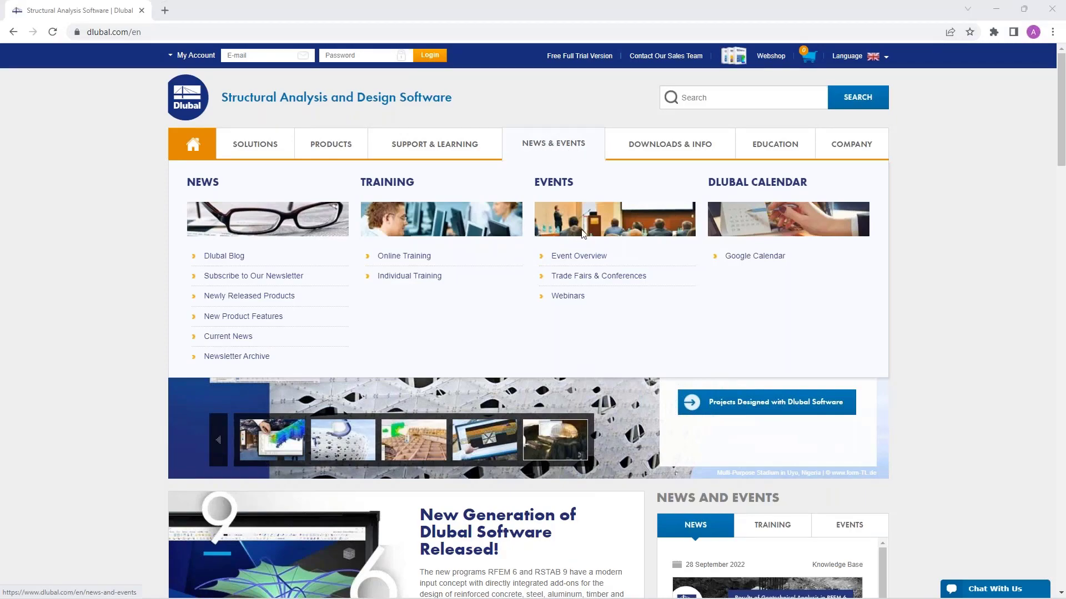
click(567, 297)
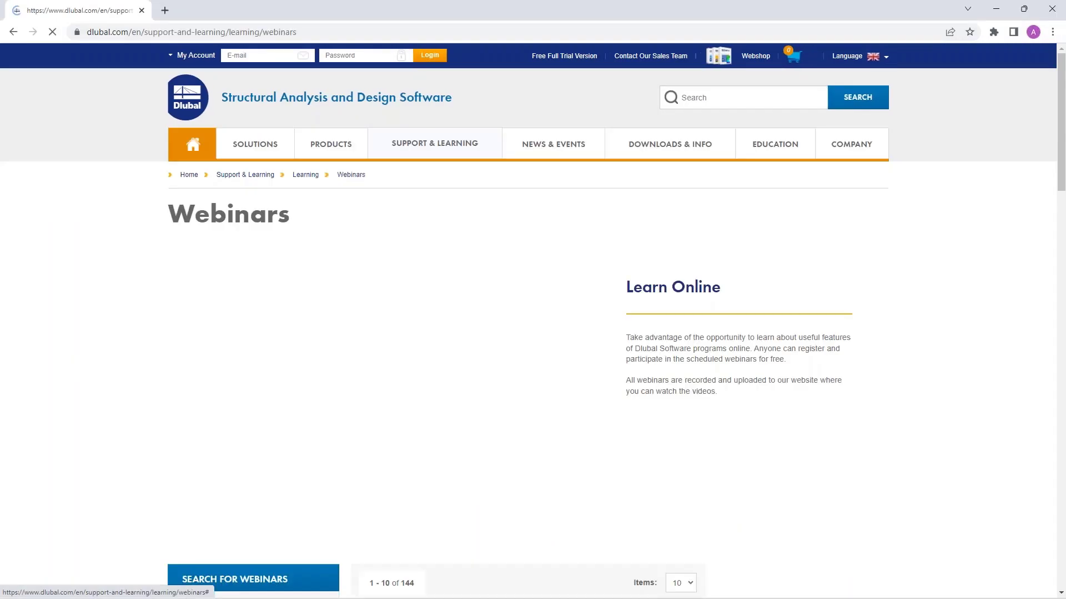
scroll(446, 337, down, 5)
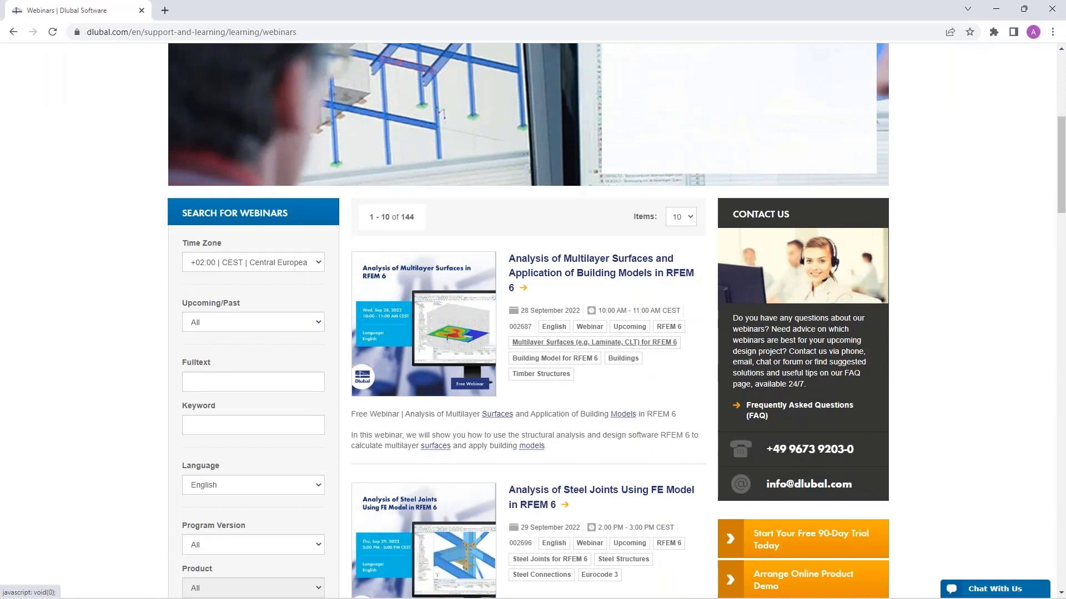
scroll(593, 343, down, 3)
scroll(593, 283, up, 2)
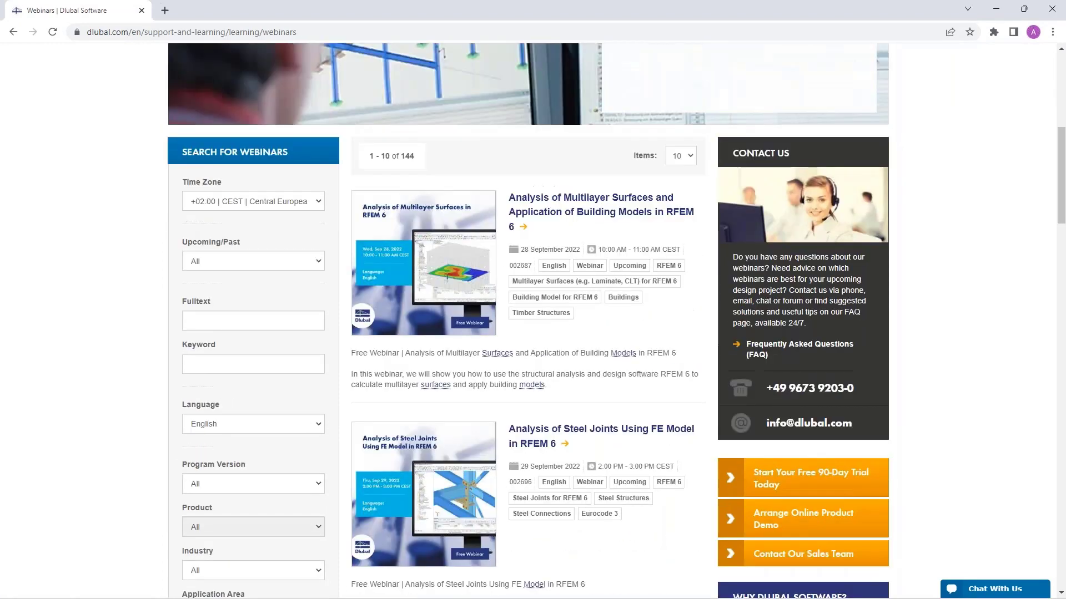
click(564, 211)
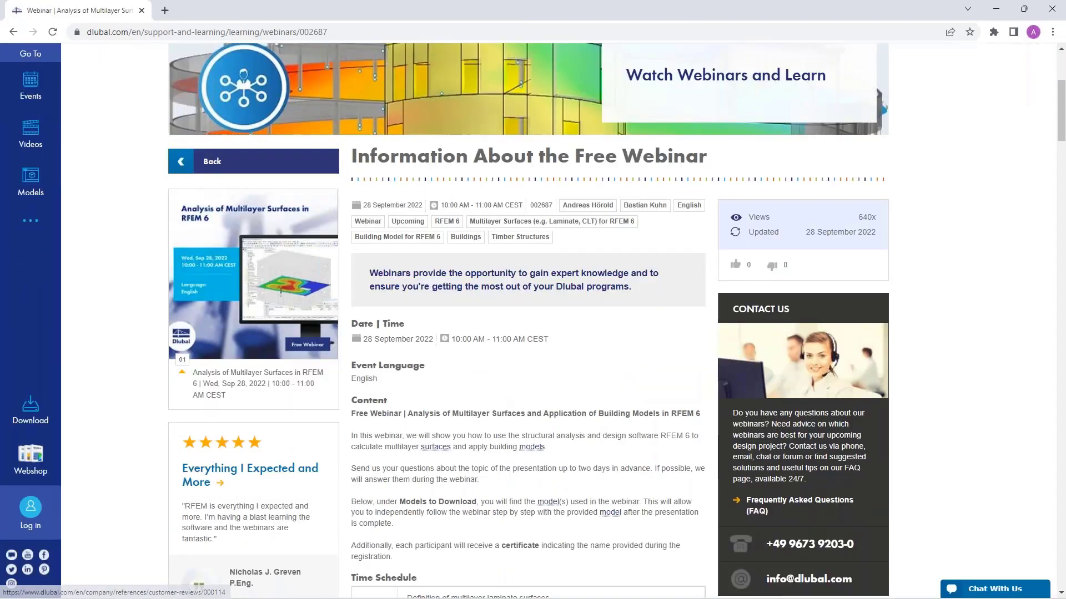
Examine the webinar page's information and its models to download, including the High-Rise Building.
scroll(469, 462, down, 15)
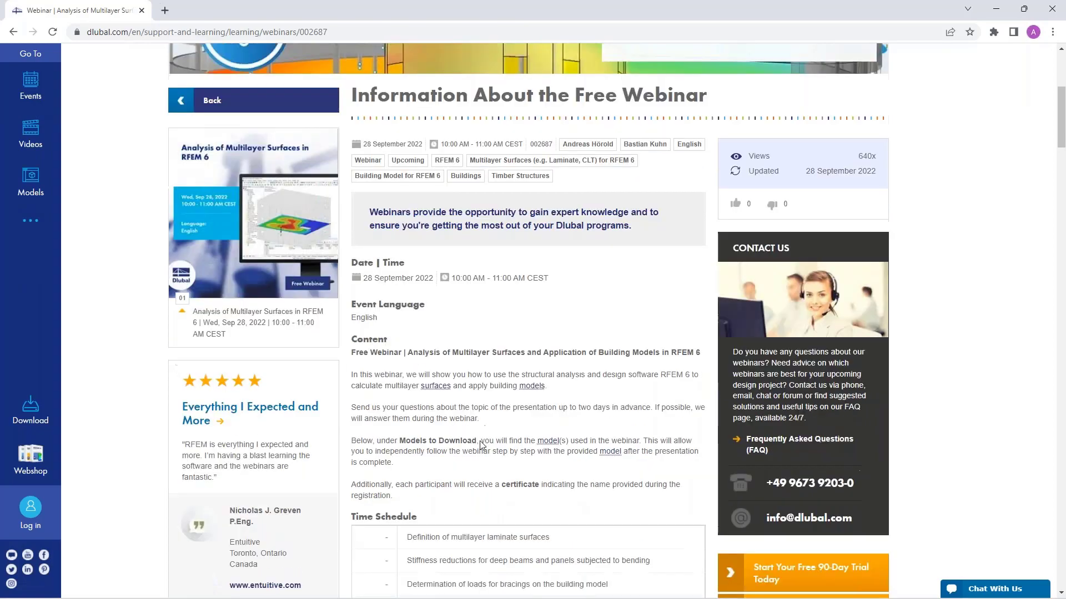
scroll(481, 441, down, 15)
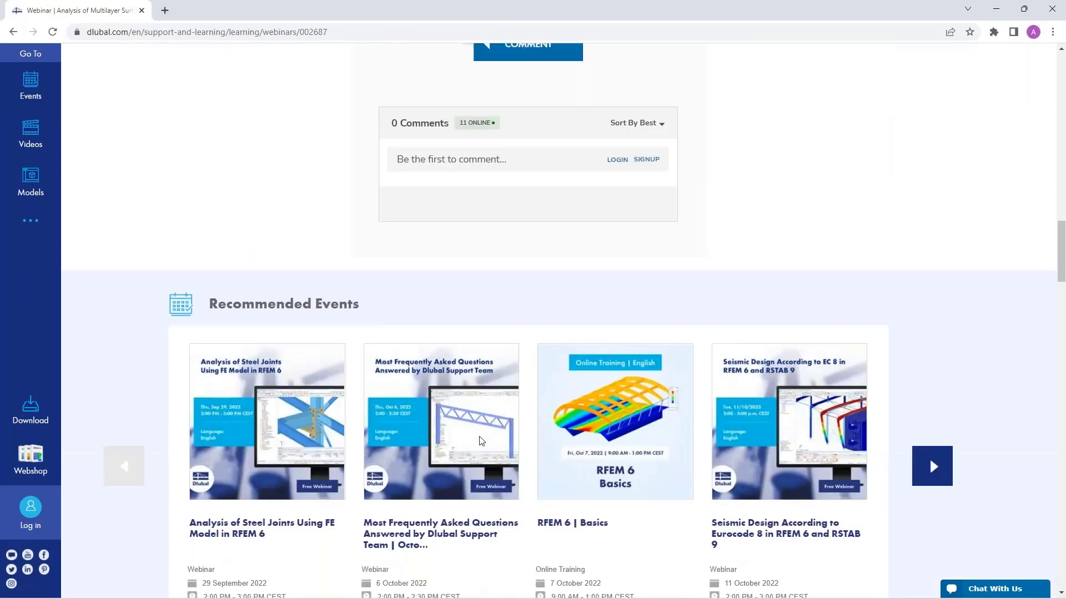
scroll(274, 439, down, 1)
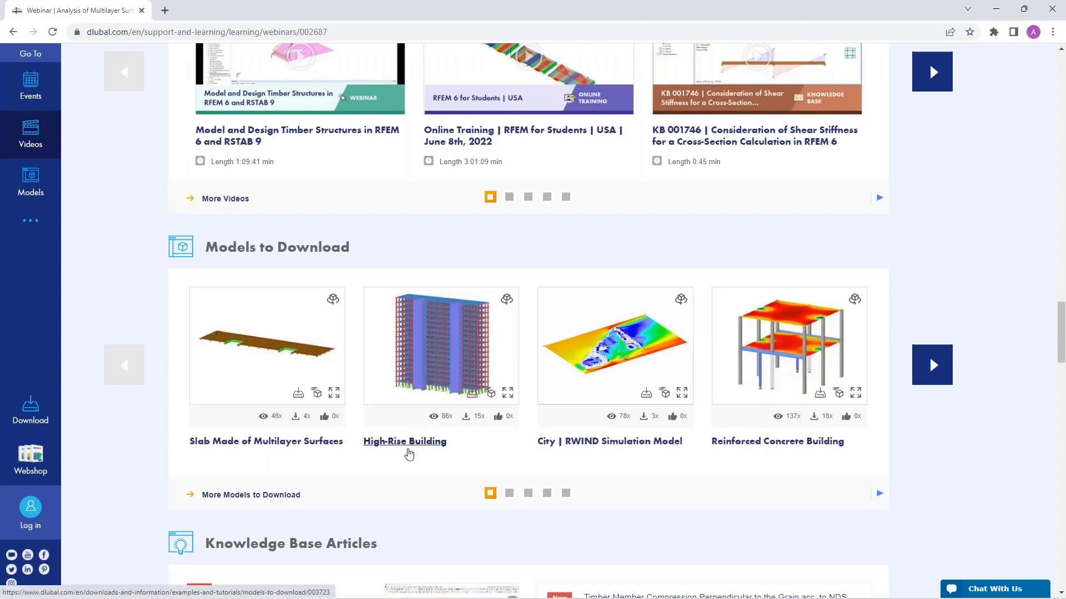
scroll(409, 452, up, 15)
scroll(409, 449, up, 15)
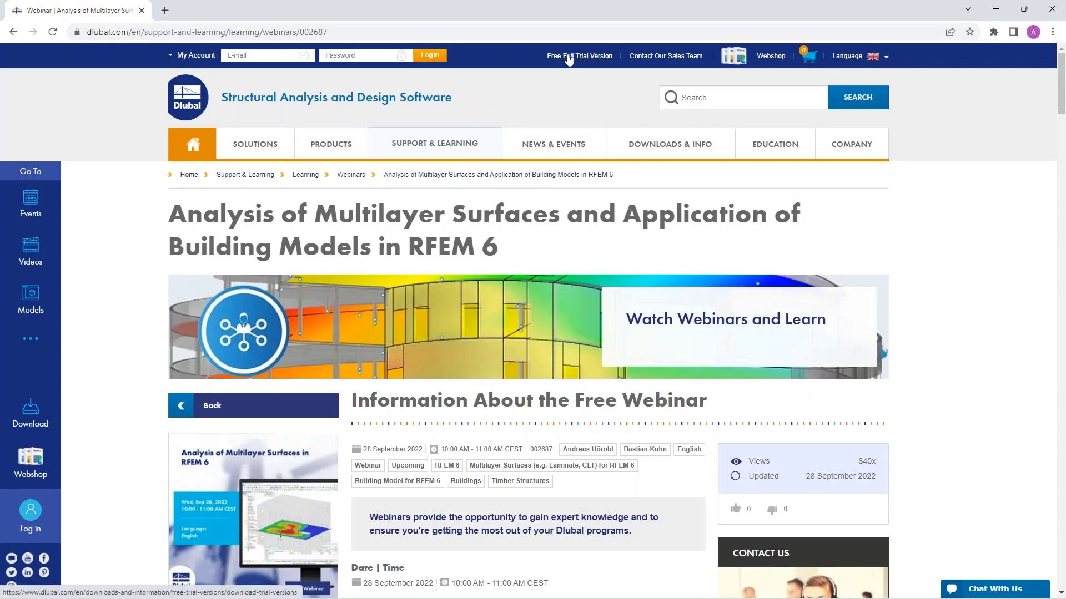
Open the Free Full Trial Version page and examine the RFEM 6, RSTAB 9, RSECTION 1 and RWIND 2 download offers.
click(573, 58)
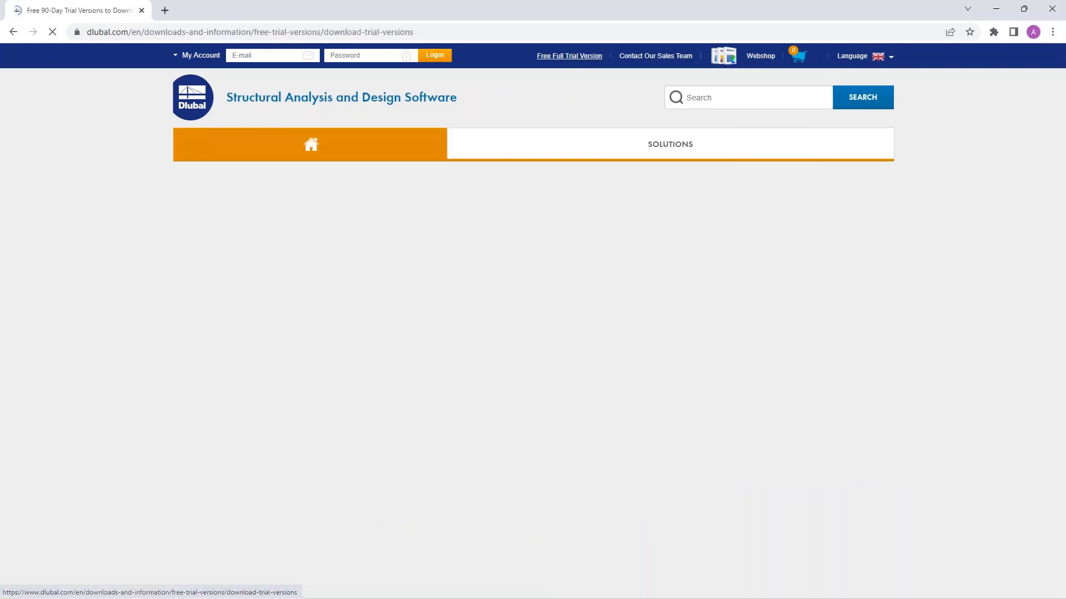
scroll(215, 281, down, 1)
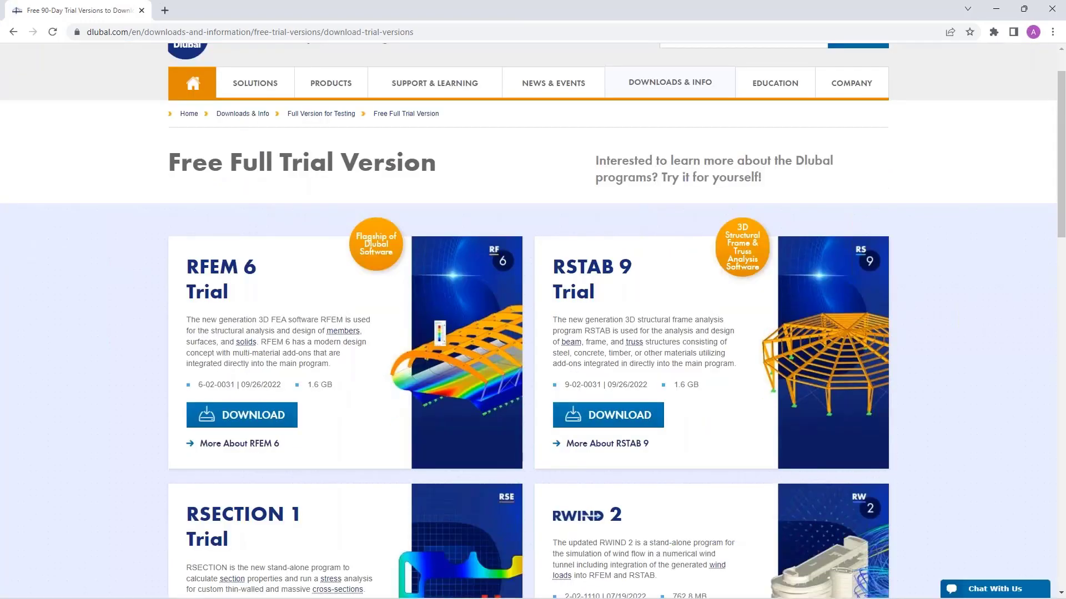
scroll(195, 254, down, 1)
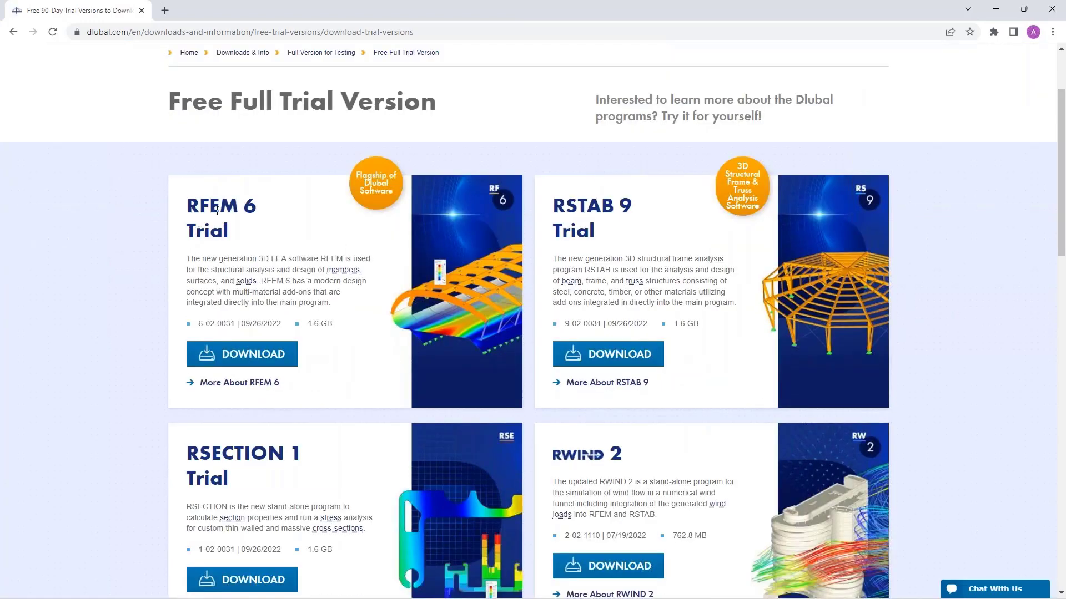
scroll(616, 263, down, 1)
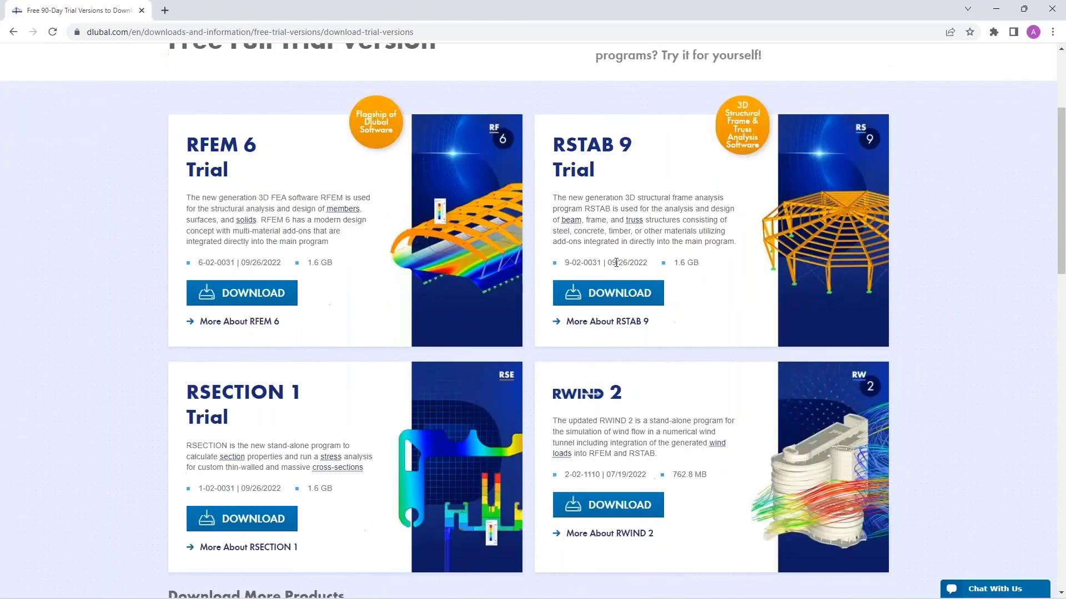
scroll(617, 263, down, 1)
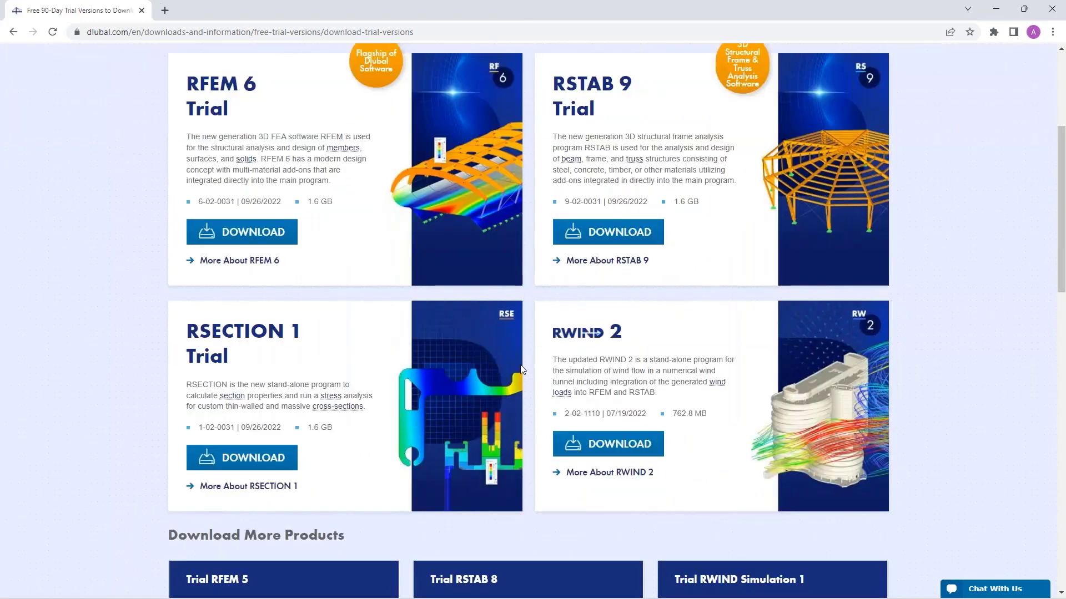
scroll(621, 358, up, 5)
scroll(383, 375, down, 2)
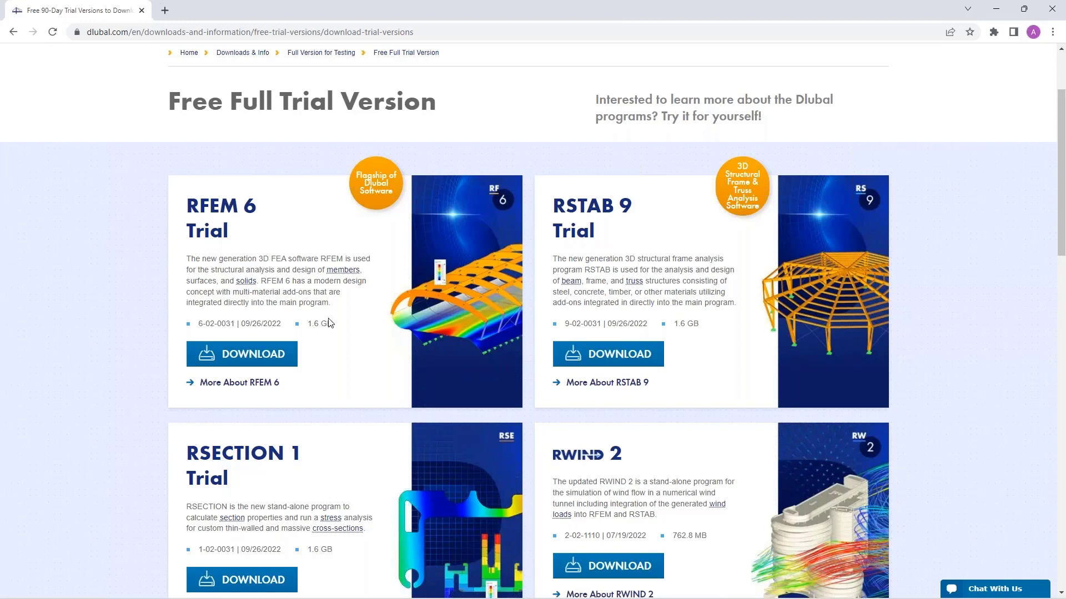
scroll(330, 323, up, 1)
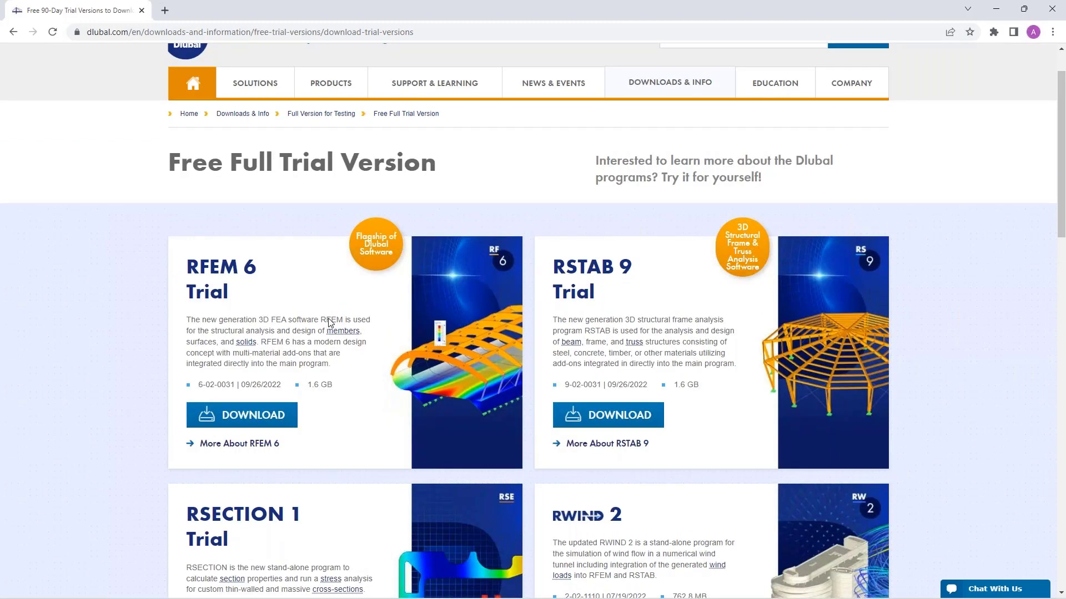